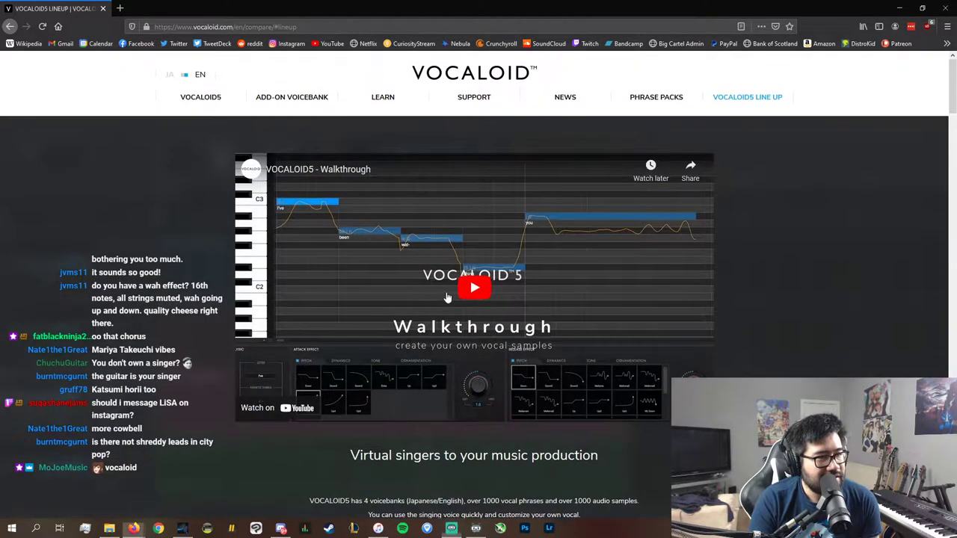
# - Play the VOCALOID5 Walkthrough video, turn its subtitles off and skip ahead through it to sample several sections
pyautogui.click(384, 303)
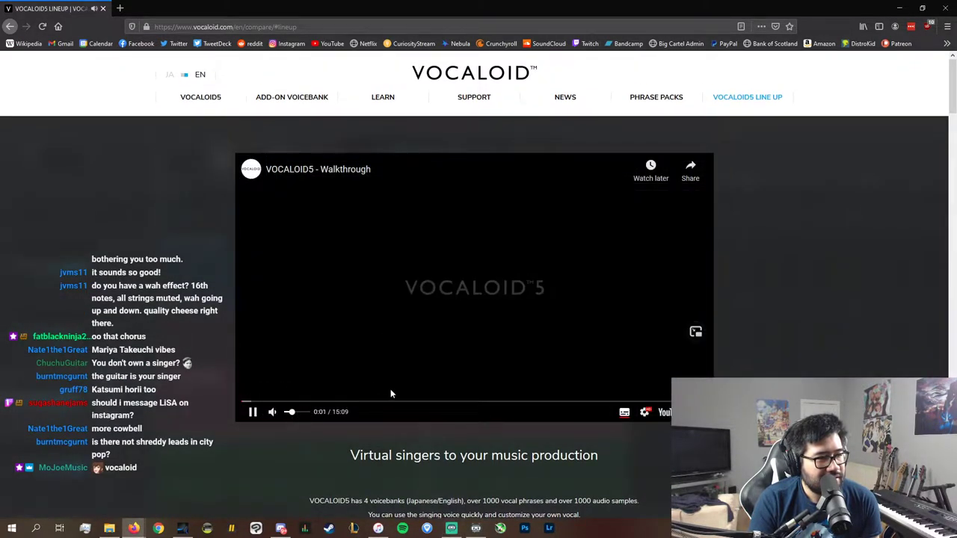
pyautogui.click(352, 401)
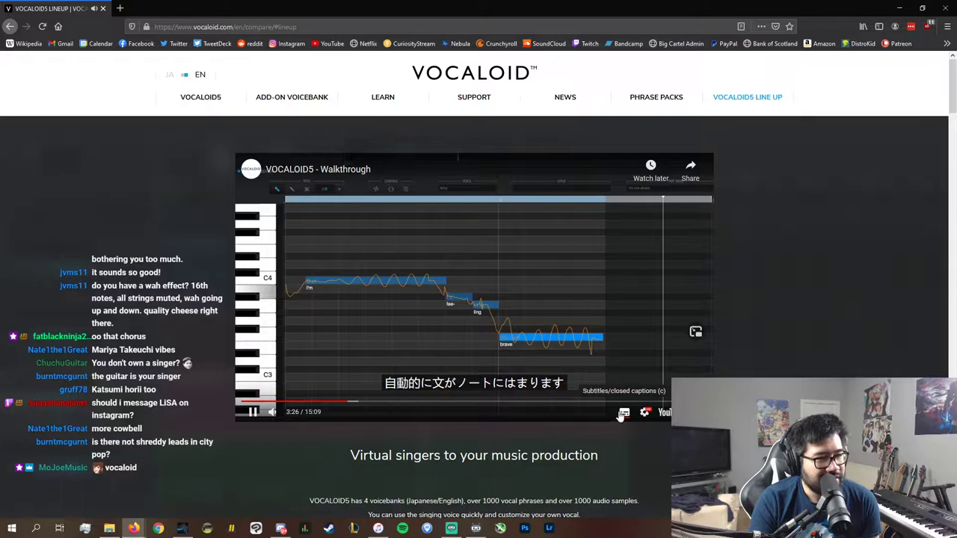
pyautogui.click(622, 413)
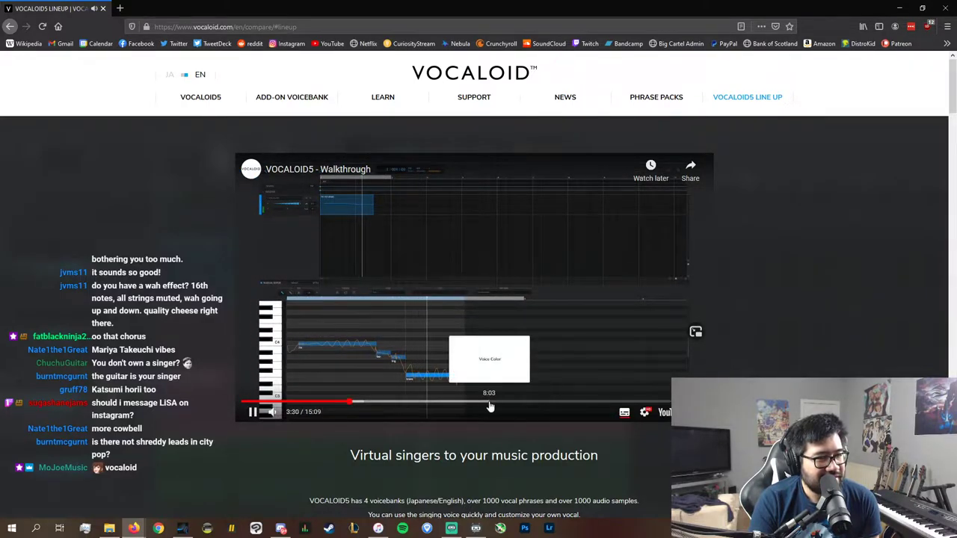
pyautogui.click(522, 403)
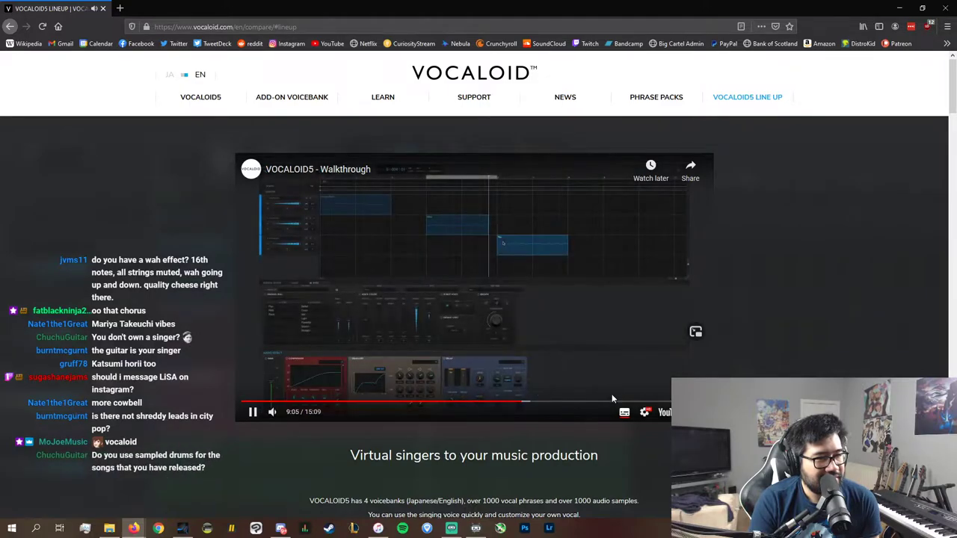
pyautogui.click(638, 402)
pyautogui.click(564, 282)
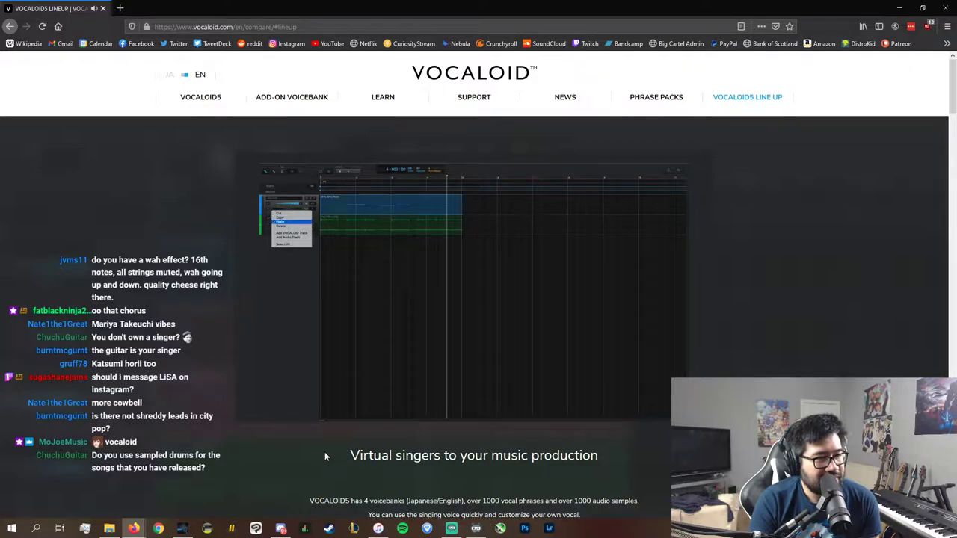
pyautogui.click(394, 311)
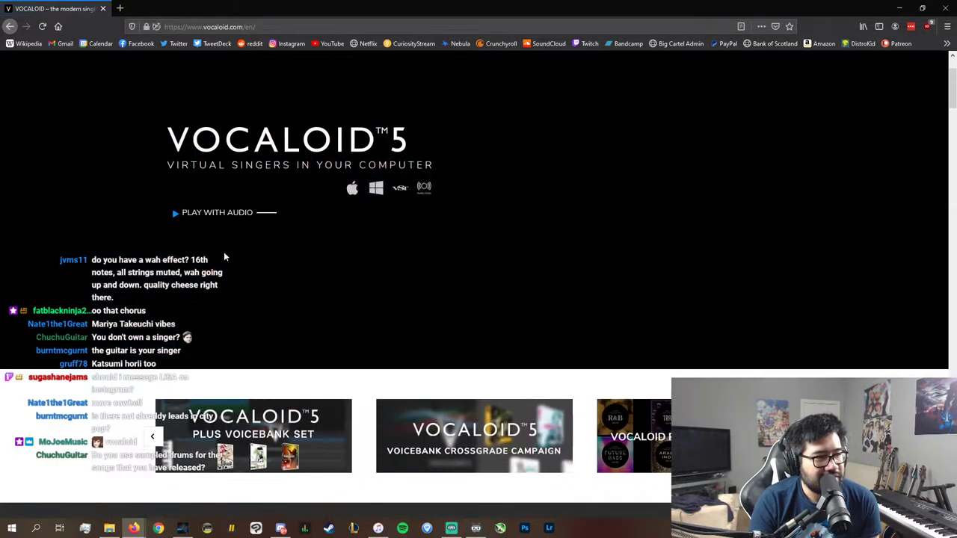
# - Sample the Virtual Singers In Your Computer video on the VOCALOID home page, pause it, and view the Standard and Premium pricing
pyautogui.click(178, 214)
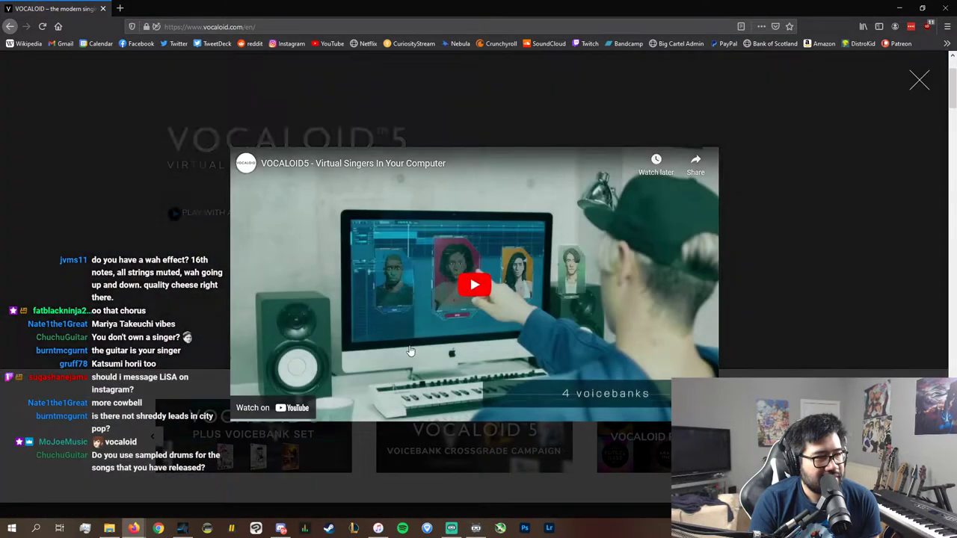
pyautogui.click(341, 405)
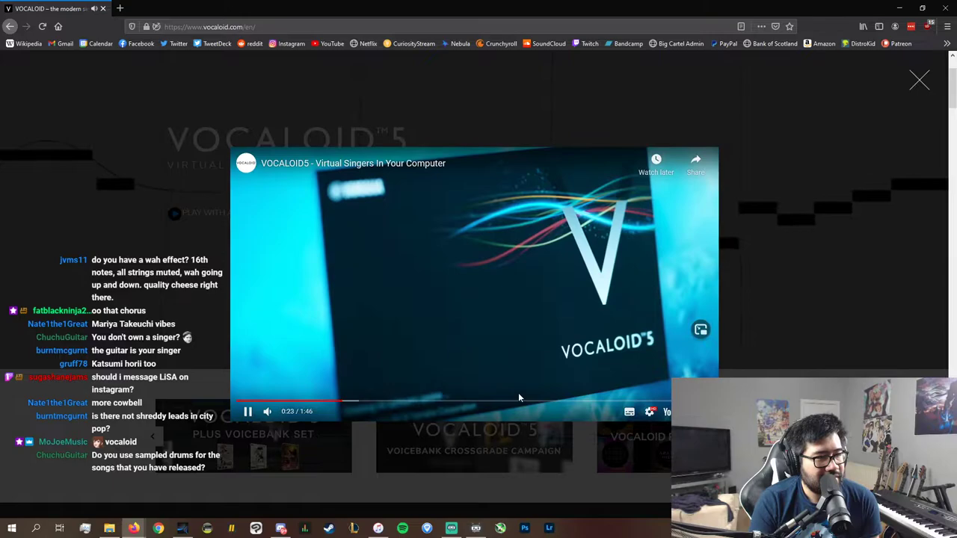
pyautogui.click(487, 404)
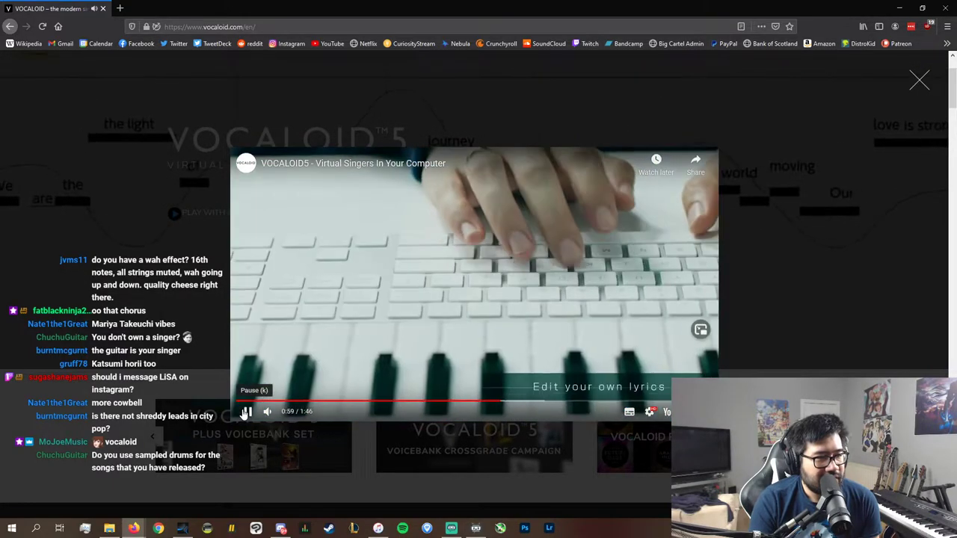
pyautogui.click(247, 412)
pyautogui.click(146, 364)
pyautogui.scroll(-15, 158, 320)
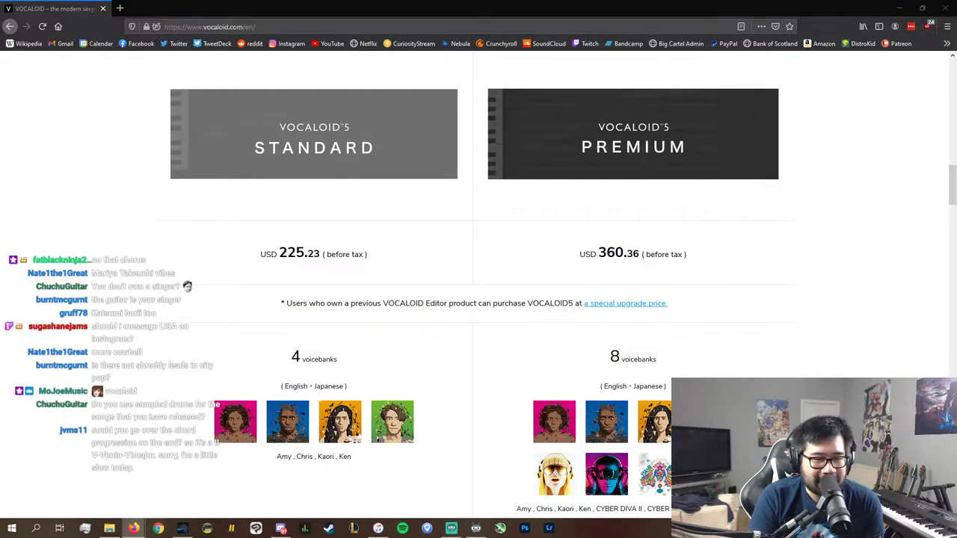
# - Switch to Studio One and play the song from the start of the Retro Pad part
pyautogui.hotkey('alt', 'Tab')
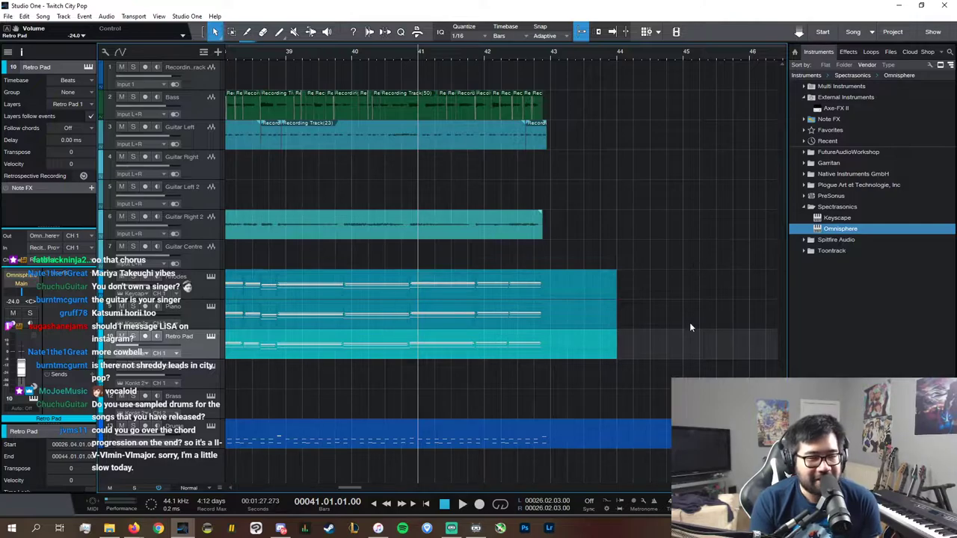
pyautogui.moveTo(748, 488)
pyautogui.mouseDown()
pyautogui.moveTo(703, 488)
pyautogui.moveTo(737, 488)
pyautogui.mouseUp()
pyautogui.hscroll(-3, 566, 490)
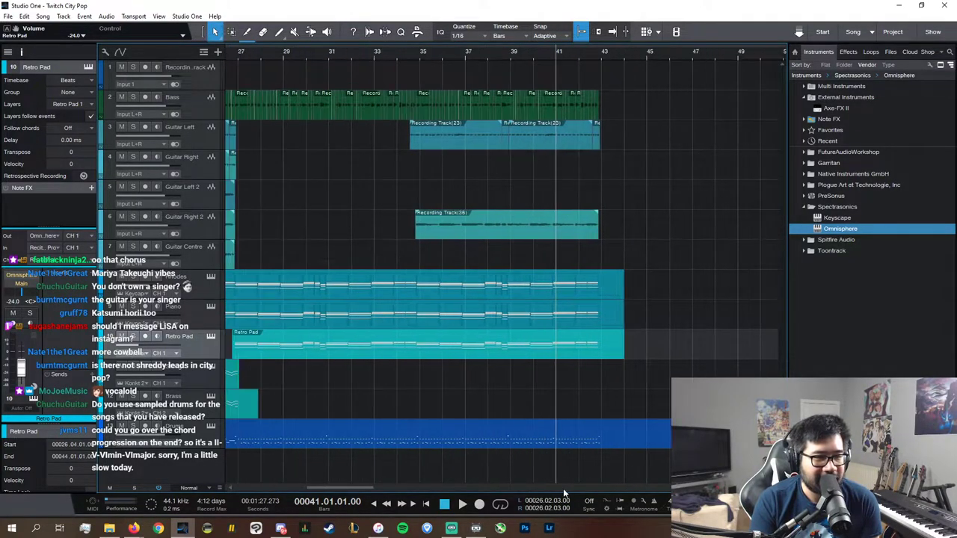
pyautogui.click(335, 65)
pyautogui.press('space')
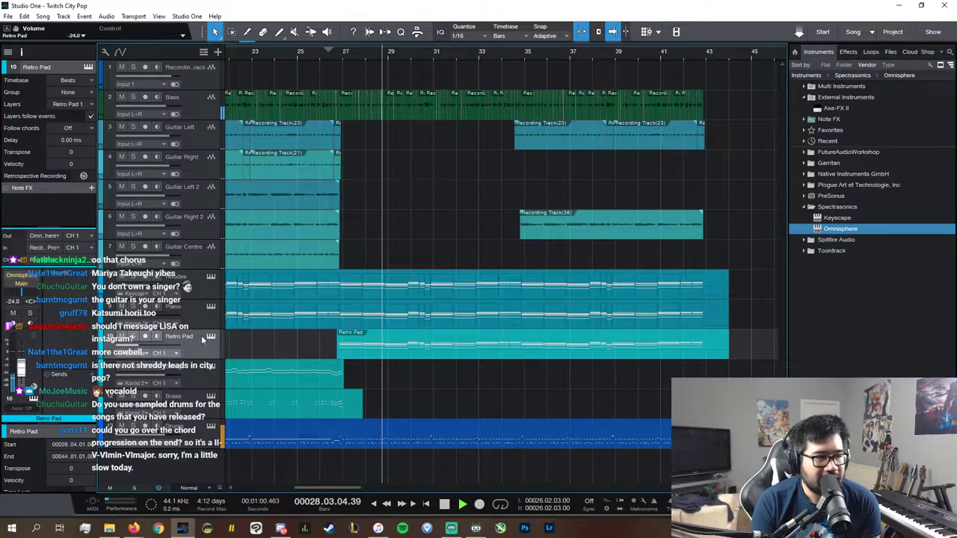
# - Audition JX03 patches in the Retro Pad's Omnisphere during playback and load JX03 - 80s Vibrachorus
pyautogui.click(211, 338)
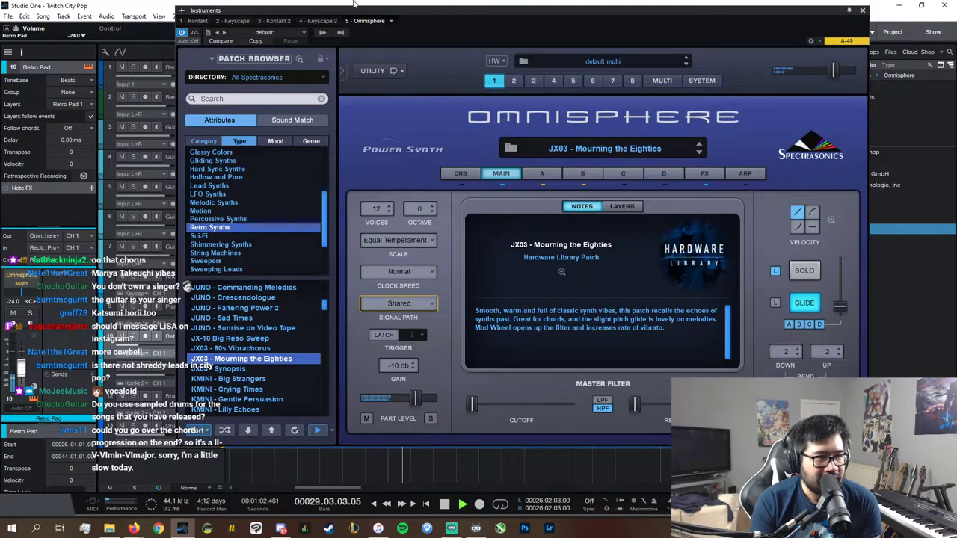
pyautogui.press('space')
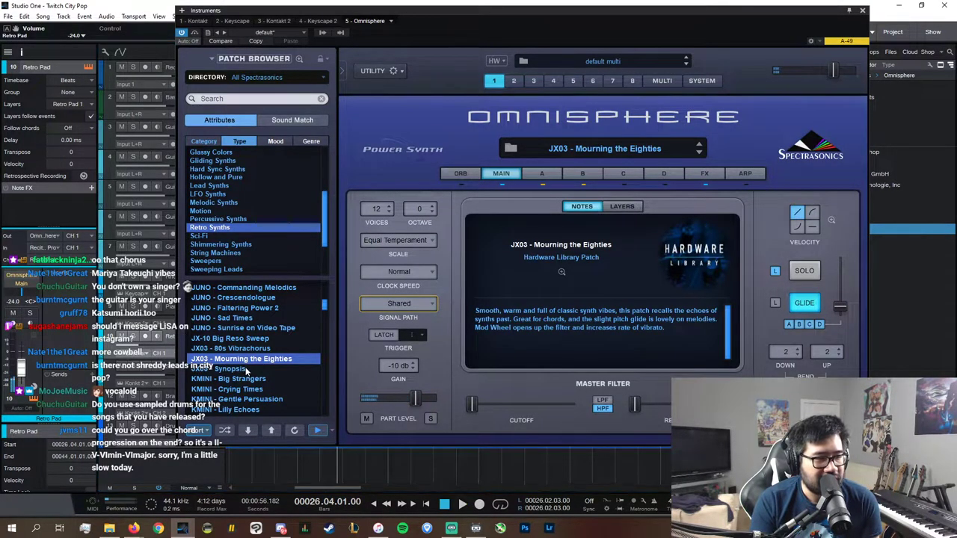
pyautogui.click(218, 369)
pyautogui.press('space')
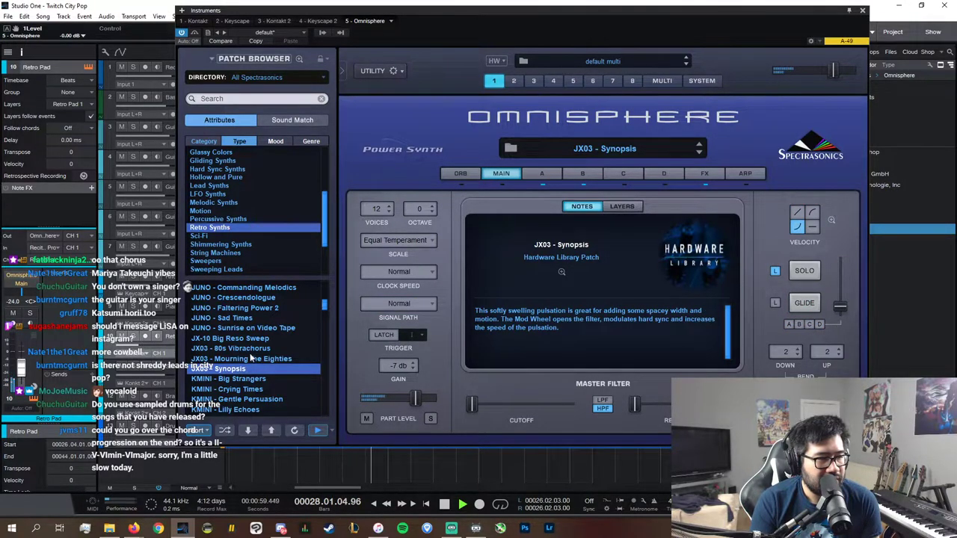
pyautogui.press('Up')
pyautogui.press('Up')
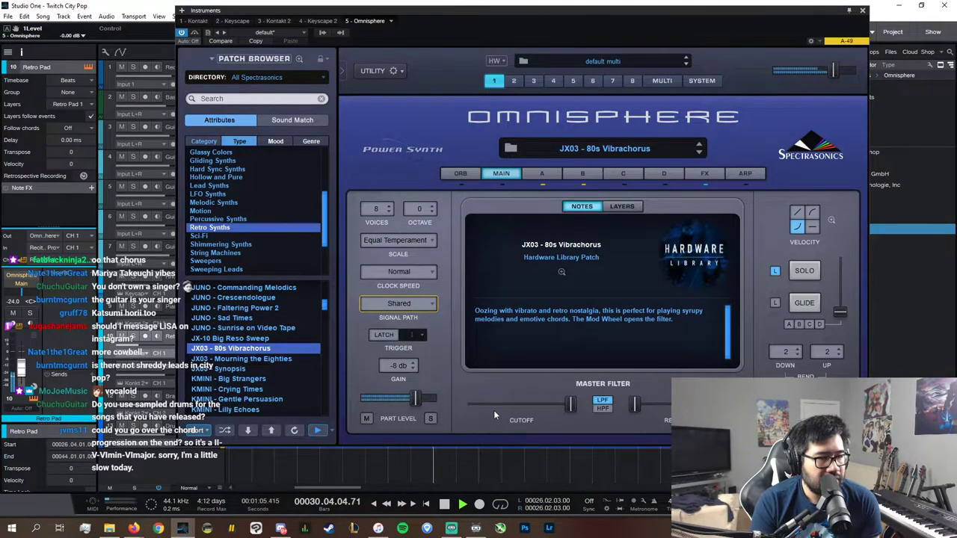
pyautogui.click(864, 12)
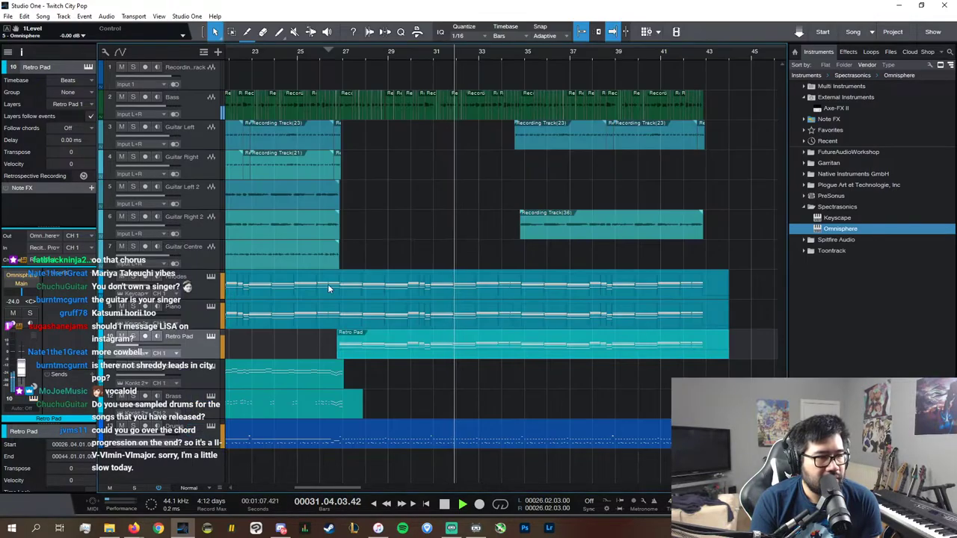
# - Lower the modulation point at the start of the Retro Pad part to zero, and stop playback
pyautogui.click(211, 337)
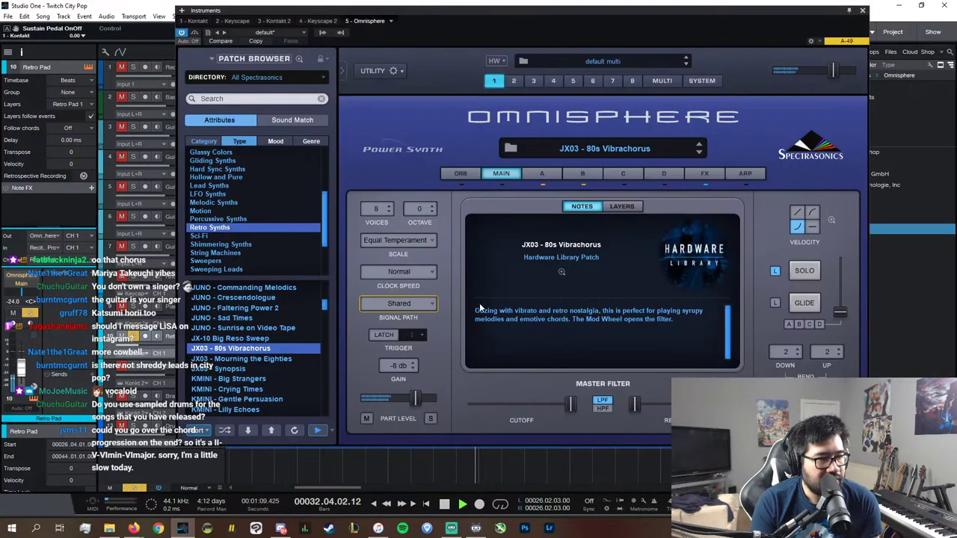
pyautogui.click(863, 10)
pyautogui.doubleClick(438, 349)
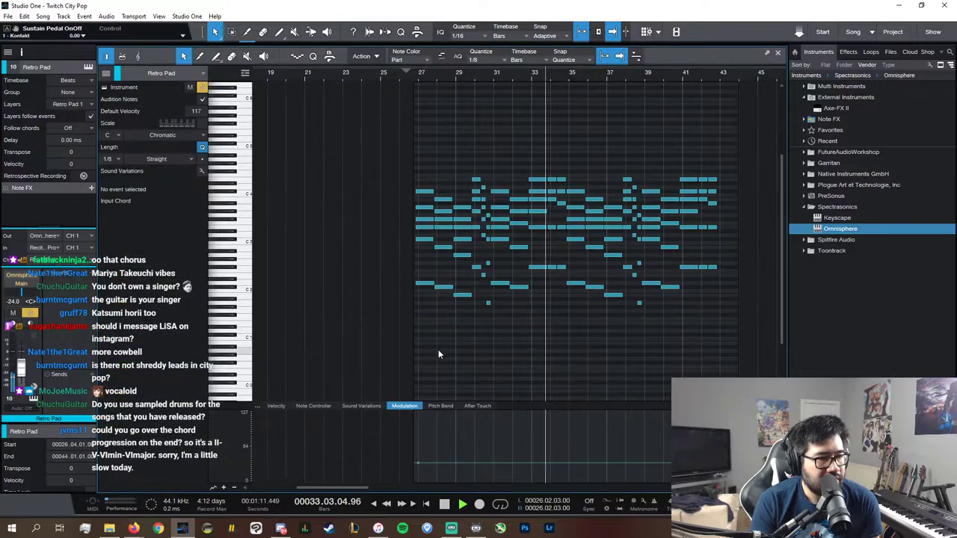
pyautogui.moveTo(419, 464); pyautogui.dragTo(420, 488)
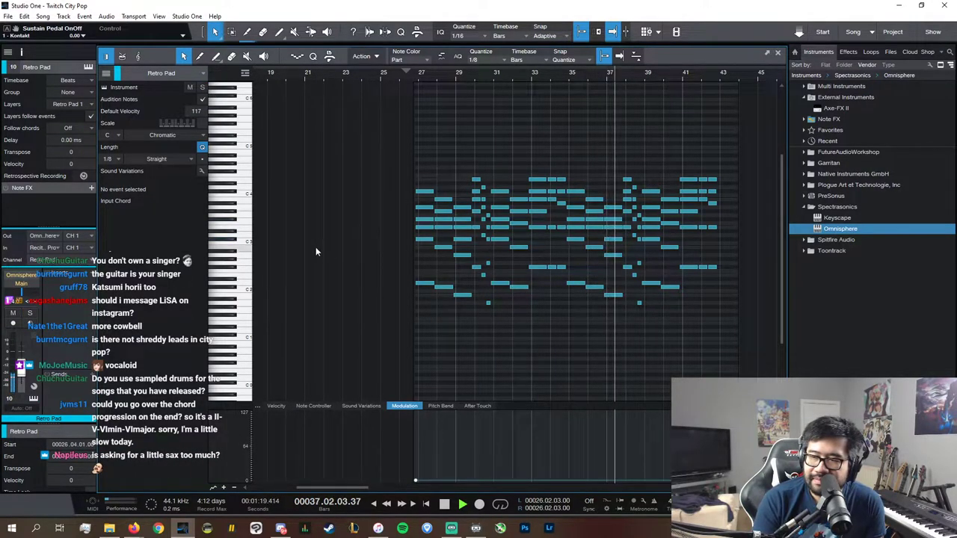
pyautogui.press('space')
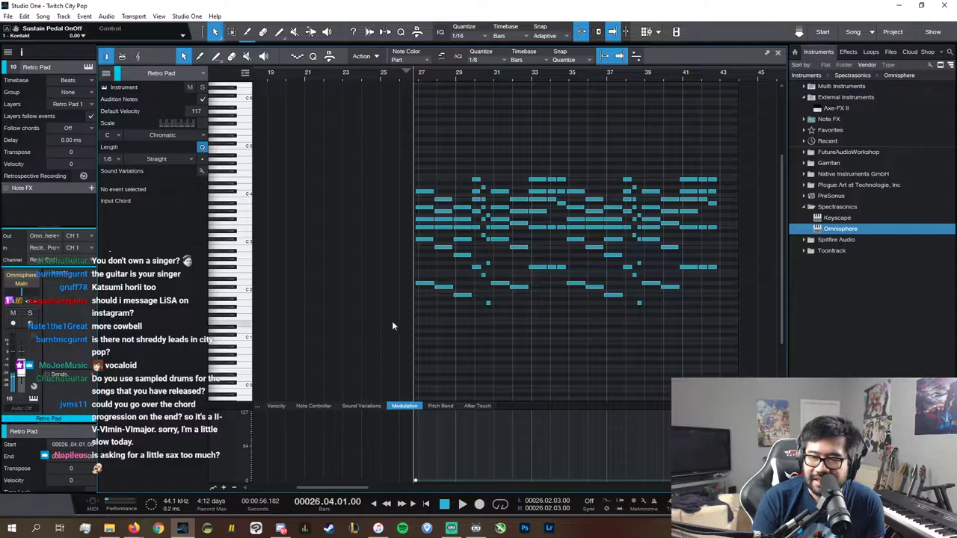
pyautogui.click(776, 54)
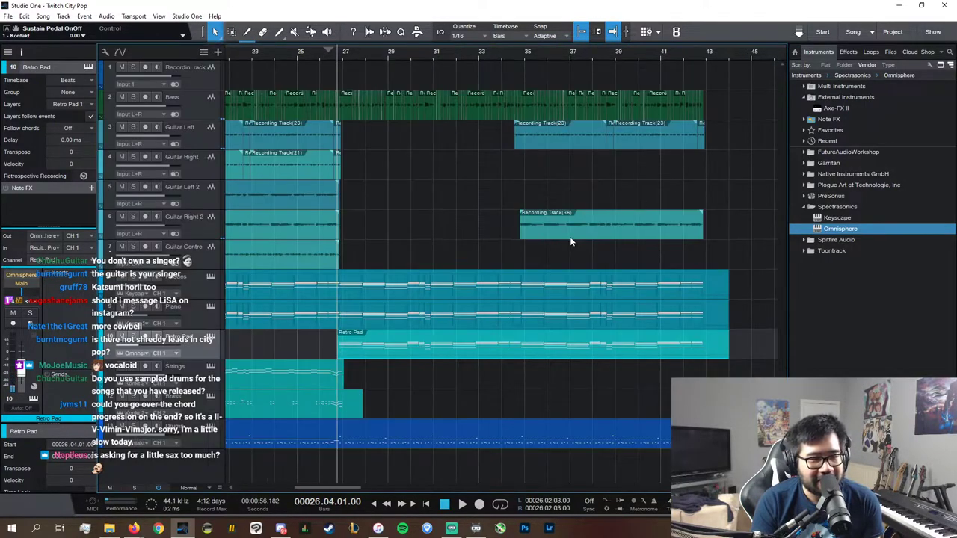
# - Save the Twitch City Pop song and open the recent song City Pop.song
pyautogui.moveTo(328, 487)
pyautogui.mouseDown()
pyautogui.moveTo(275, 486)
pyautogui.moveTo(311, 488)
pyautogui.mouseUp()
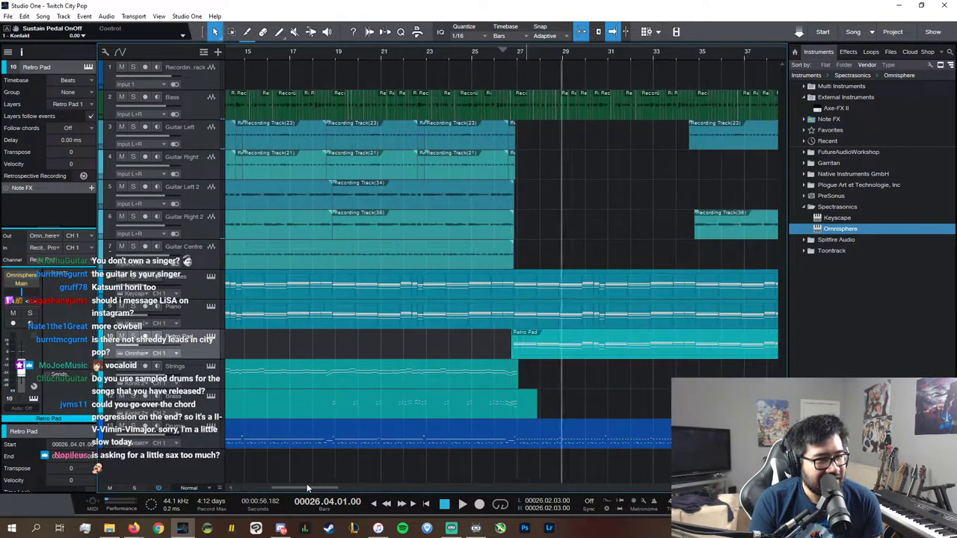
pyautogui.hotkey('ctrl', 's')
pyautogui.click(7, 15)
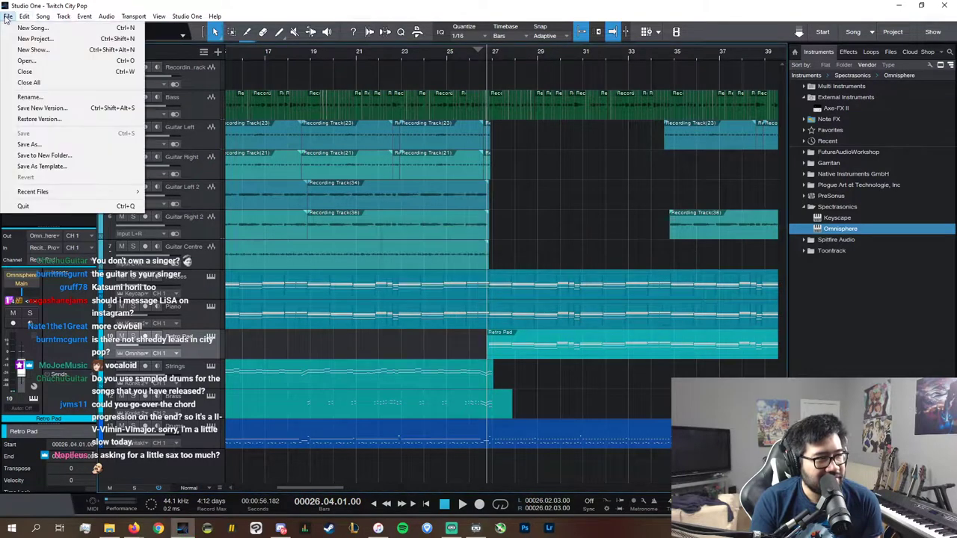
pyautogui.moveTo(134, 191)
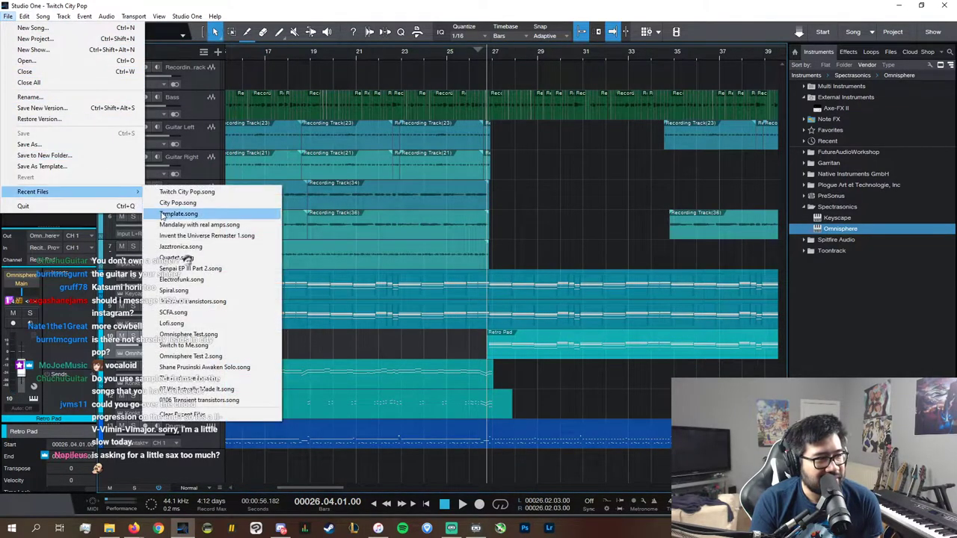
pyautogui.click(217, 204)
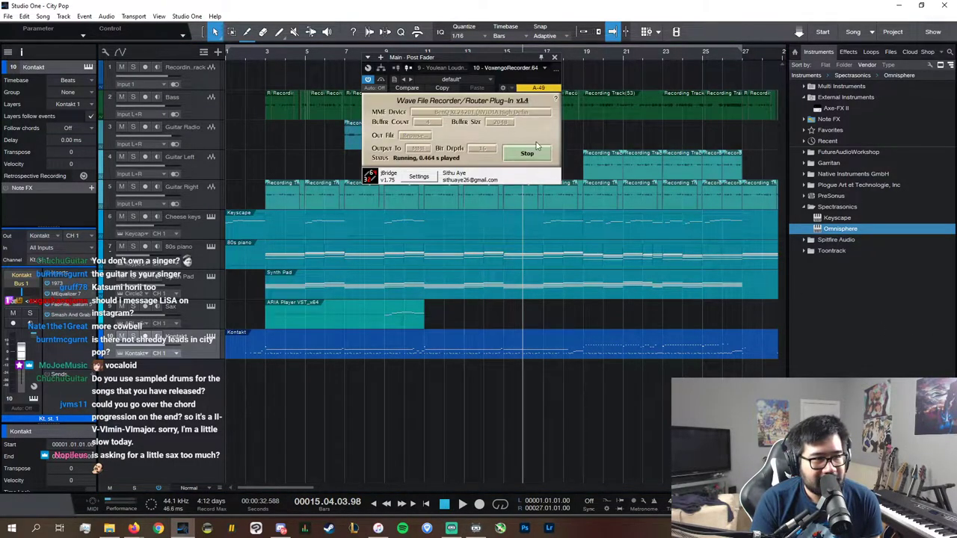
# - Stop the wave recorder plug-in on the main output and set its MME device to CABLE Input (VB-Audio Virtual C...)
pyautogui.click(532, 151)
pyautogui.click(502, 114)
pyautogui.click(467, 144)
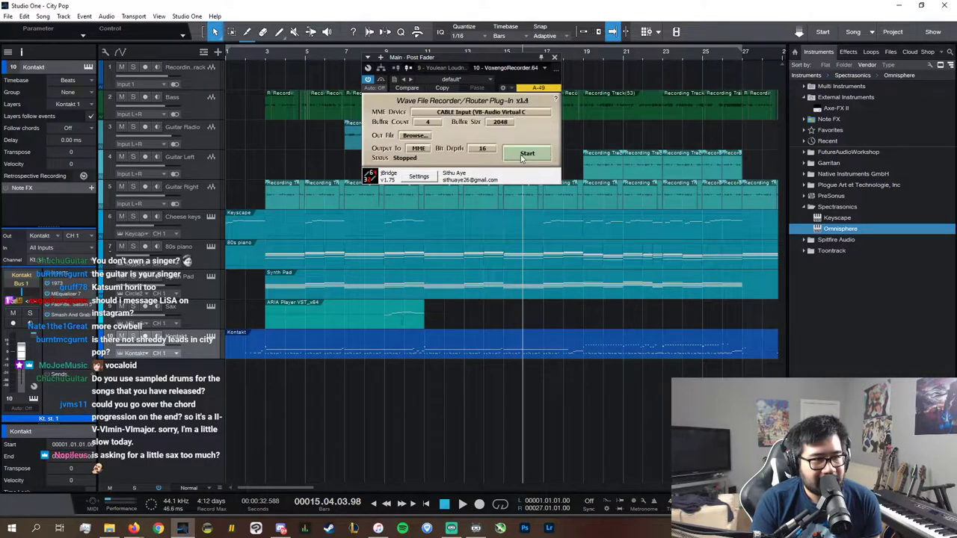
# - Set the Event Horizon ceiling on the main output to -10.1 dB and play the song from the beginning
pyautogui.click(449, 67)
pyautogui.click(737, 68)
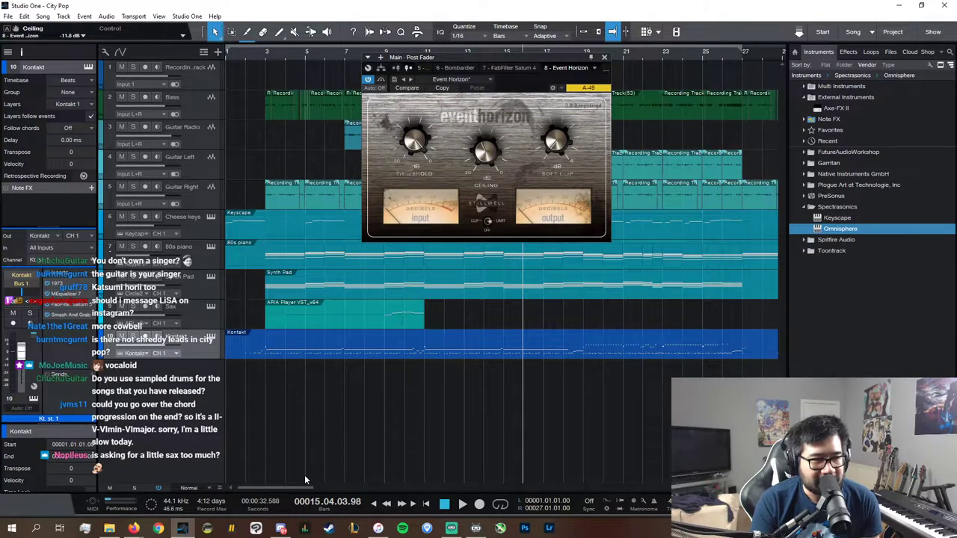
pyautogui.click(462, 504)
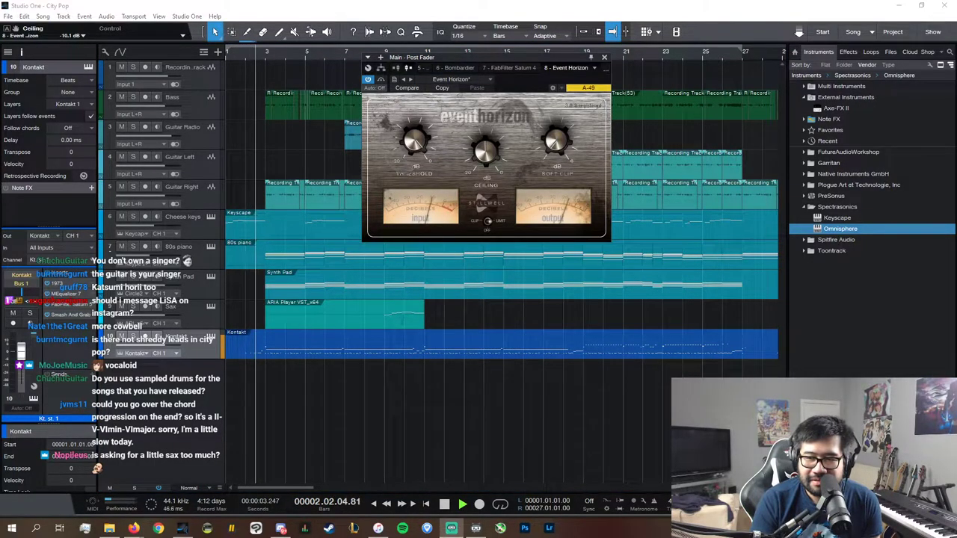
pyautogui.click(605, 57)
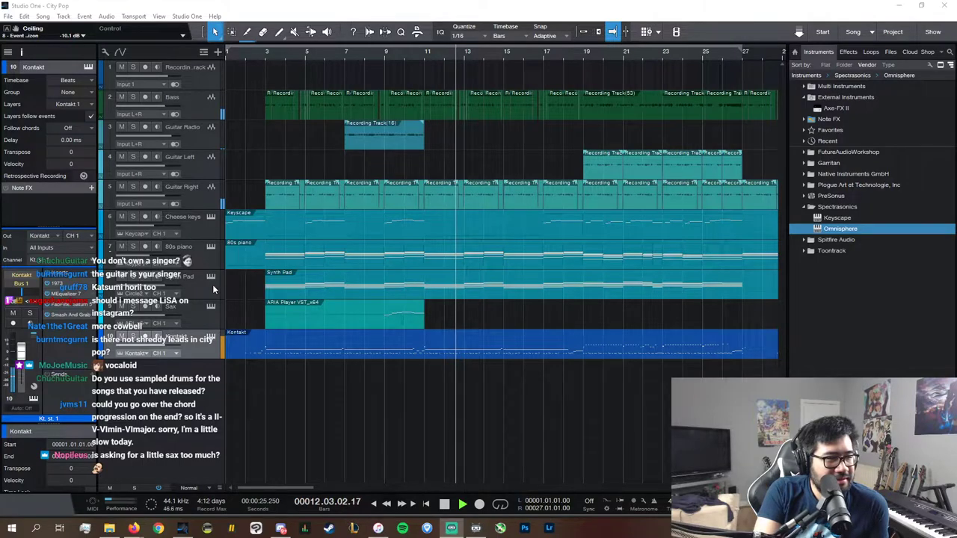
# - Replay the song from about bar 8, stop playback, and inspect the Synth Pad's Circle2 instrument
pyautogui.click(371, 55)
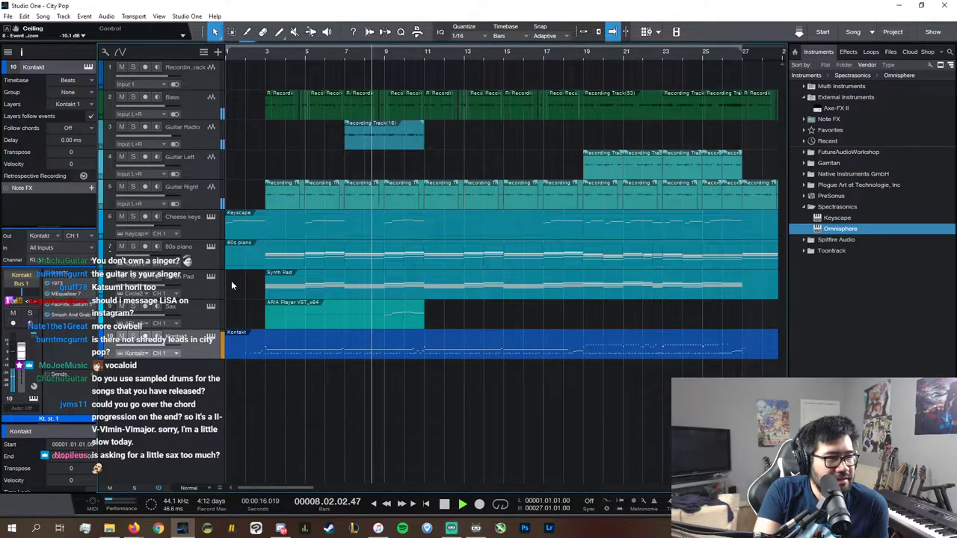
pyautogui.press('space')
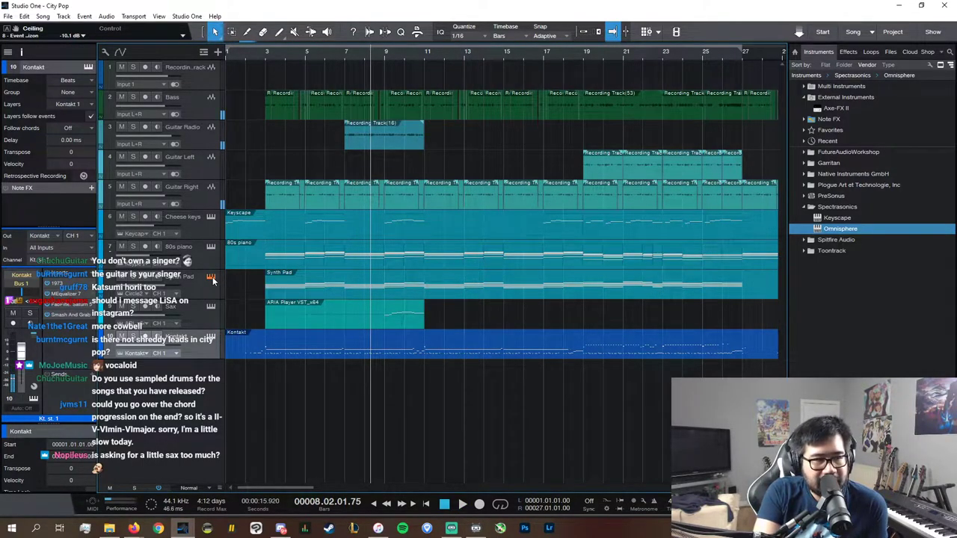
pyautogui.click(212, 277)
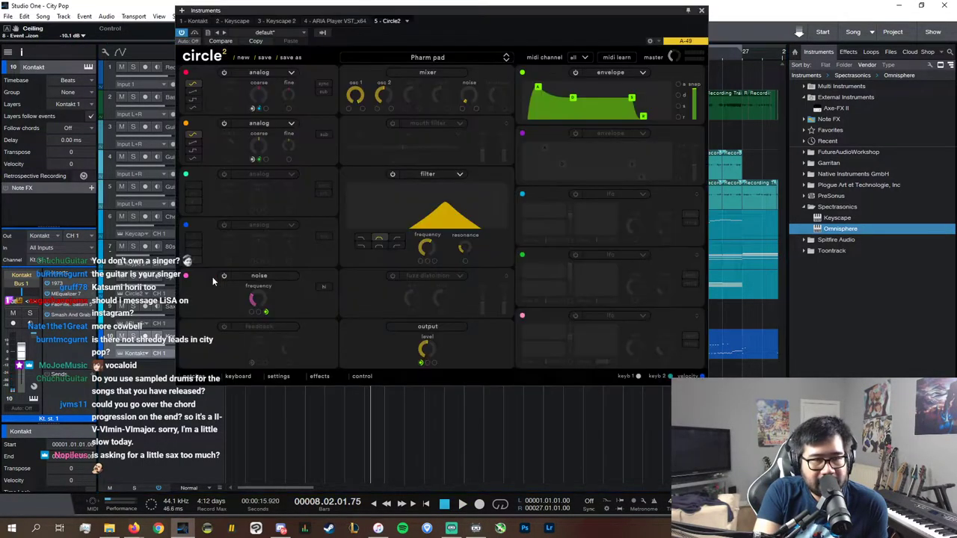
pyautogui.click(700, 11)
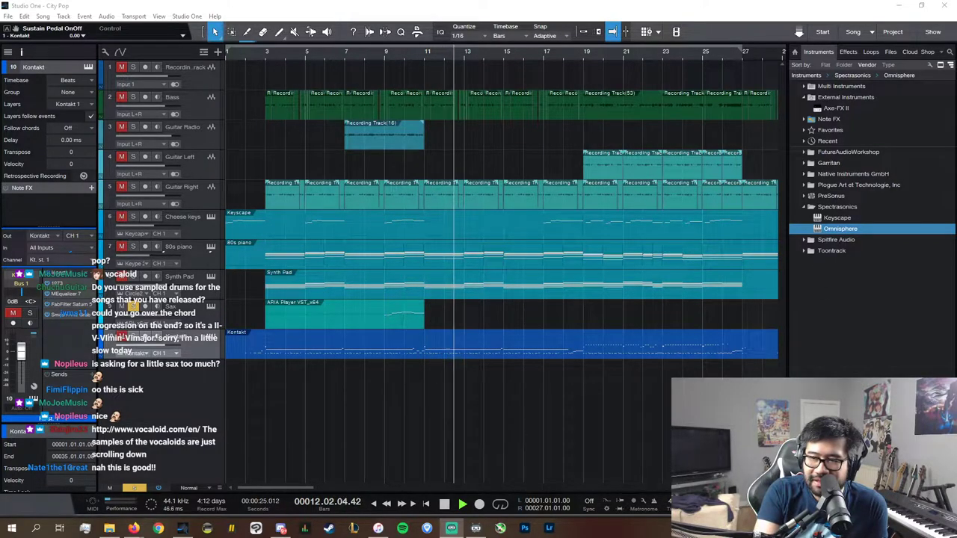
# - Stop playback and close the City Pop song to return to the Twitch City Pop song
pyautogui.press('space')
pyautogui.click(8, 16)
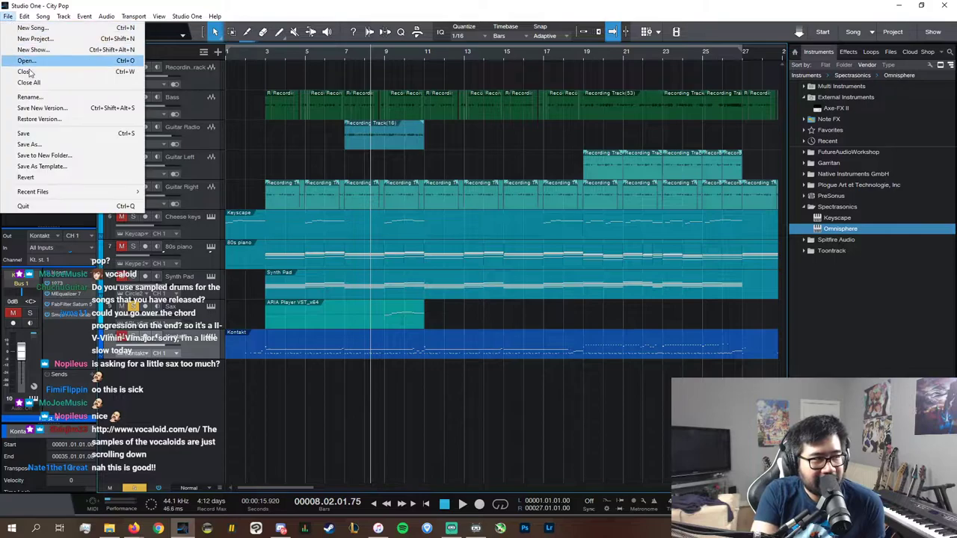
pyautogui.click(44, 97)
pyautogui.click(496, 262)
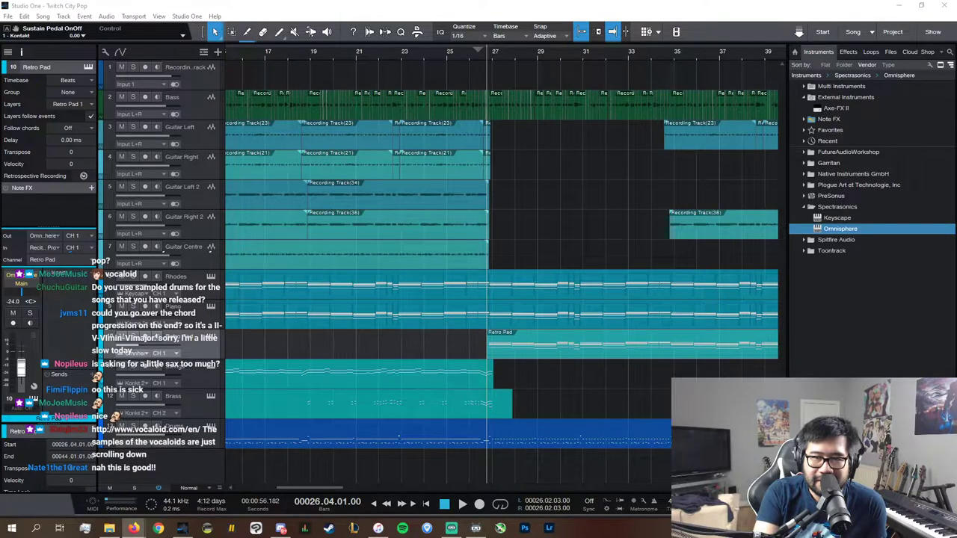
# - Switch to the VOCALOID website in Firefox and listen to the Kaori and Ken voicebank samples
pyautogui.moveTo(956, 83); pyautogui.dragTo(822, 2)
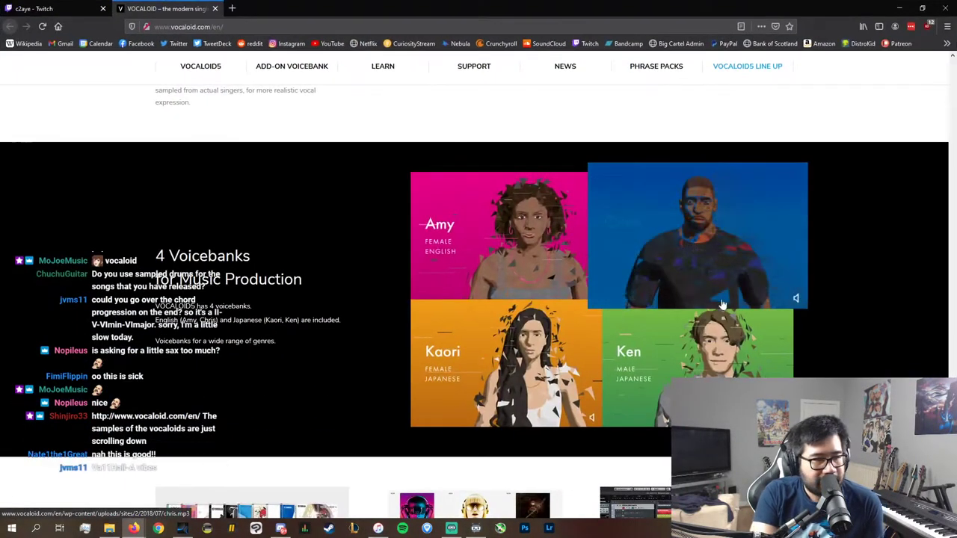
pyautogui.scroll(-1, 703, 292)
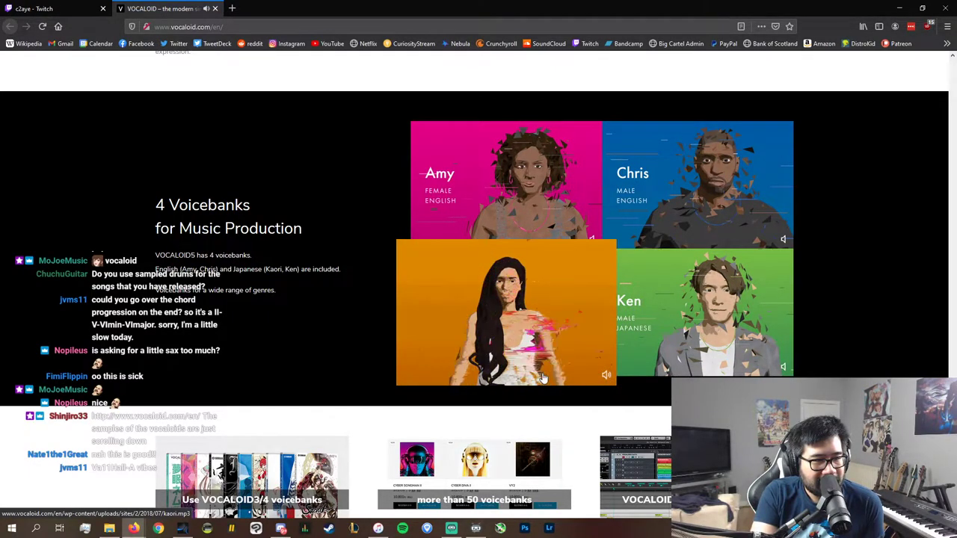
pyautogui.scroll(-1, 553, 373)
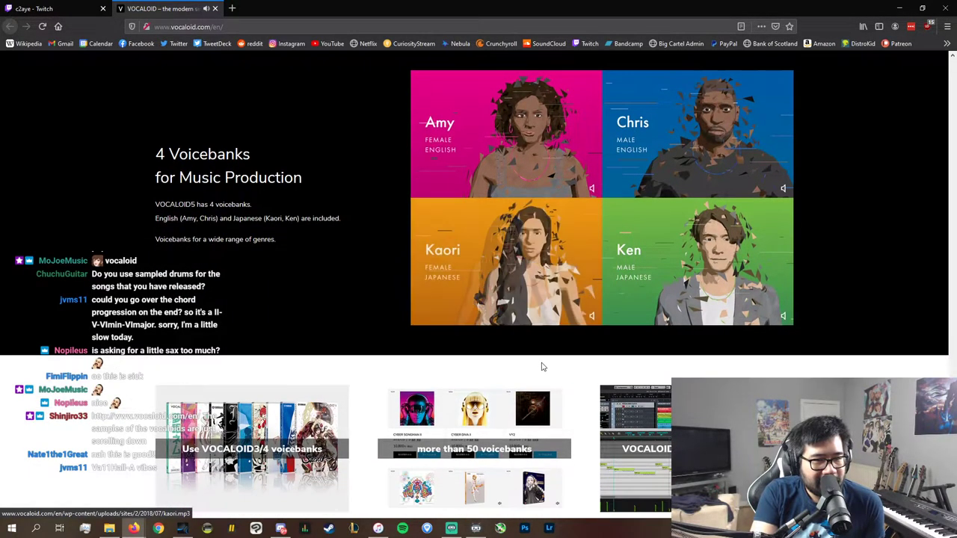
pyautogui.scroll(-2, 546, 329)
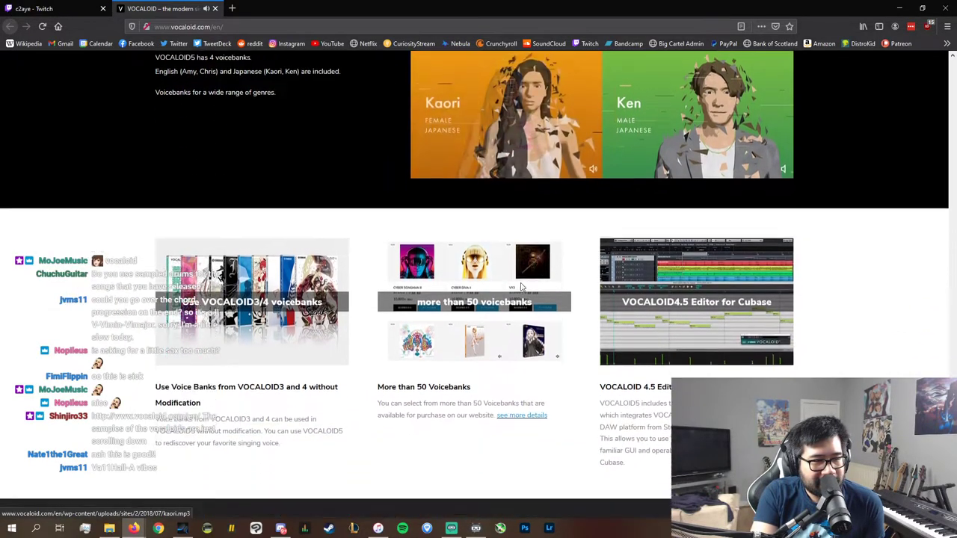
pyautogui.scroll(2, 523, 290)
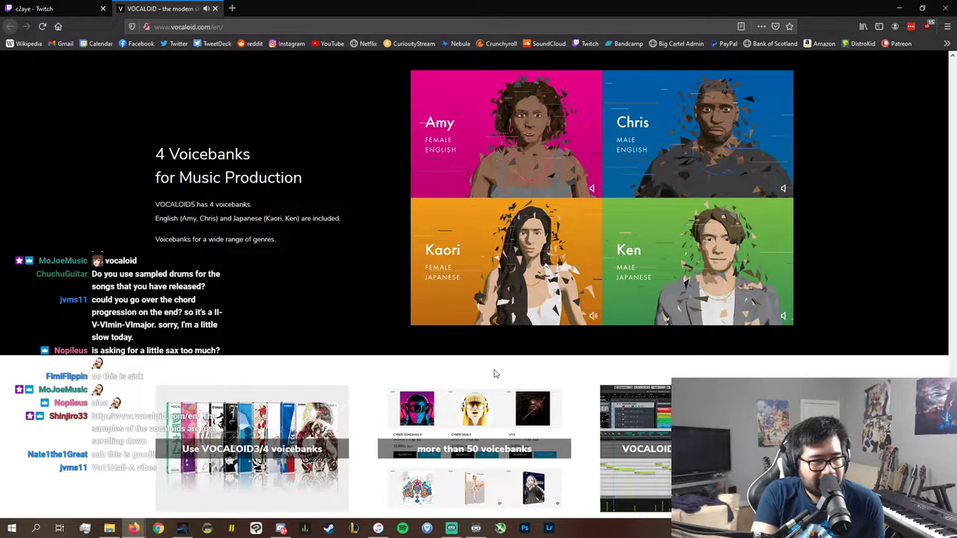
pyautogui.moveTo(500, 316)
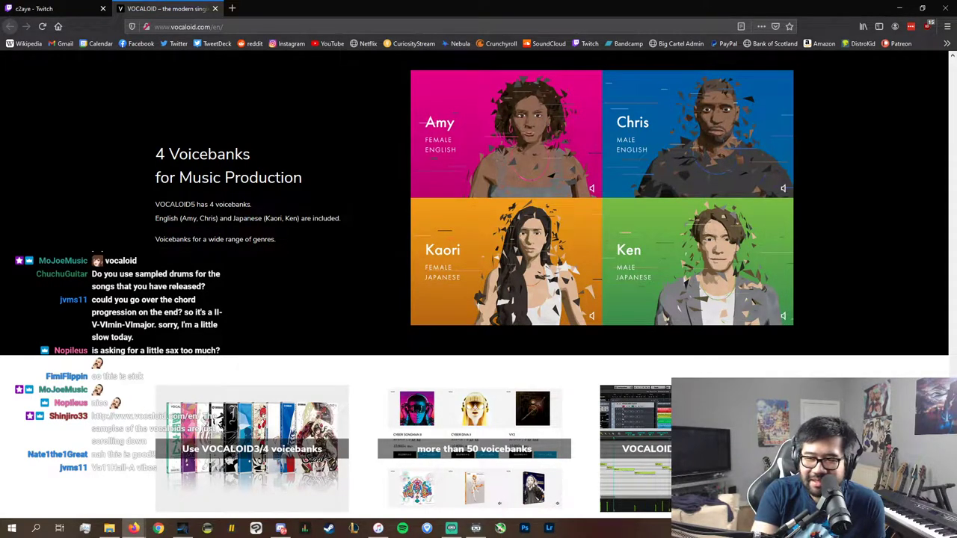
pyautogui.click(718, 278)
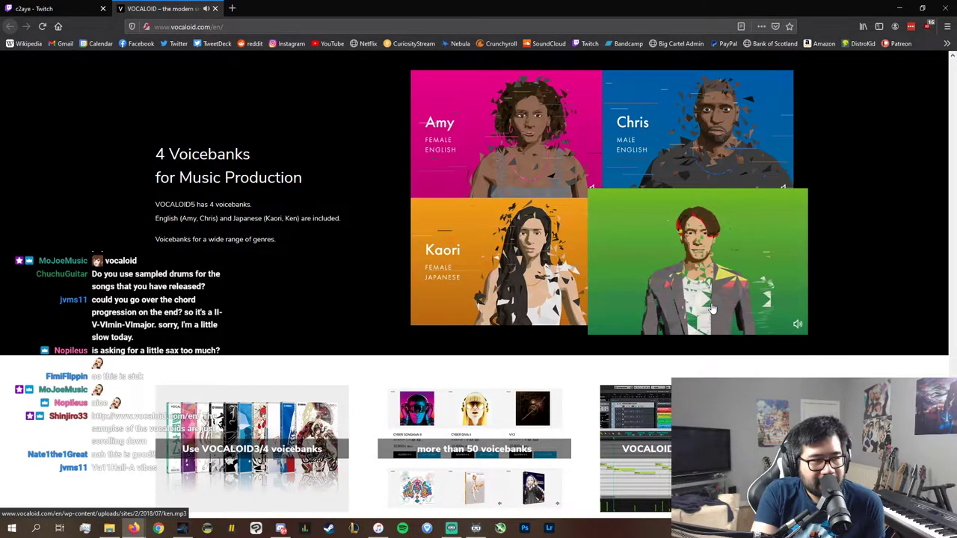
# - Review the VOCALOID5 product lineup page and open the add-on voicebank list to look over its products
pyautogui.scroll(-5, 714, 311)
pyautogui.scroll(-3, 713, 308)
pyautogui.scroll(20, 706, 267)
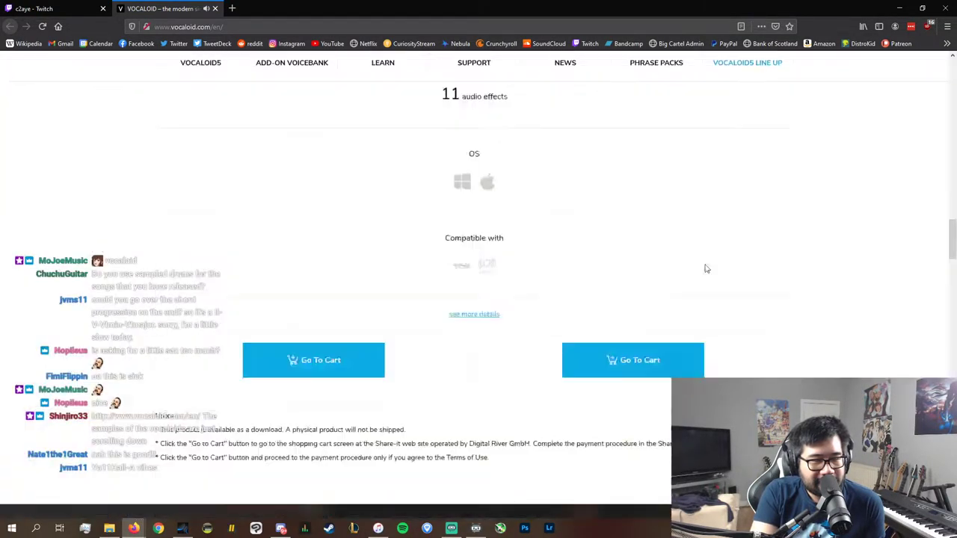
pyautogui.click(757, 102)
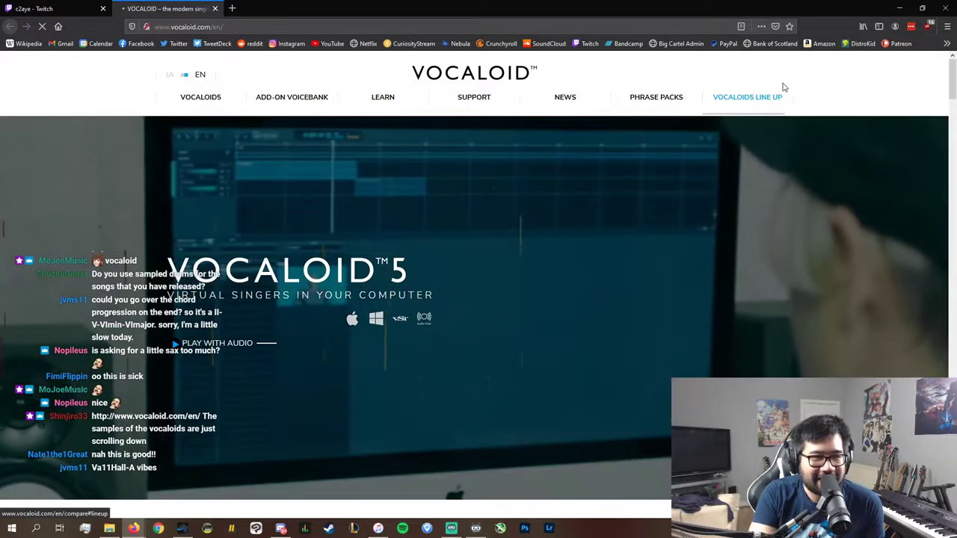
pyautogui.scroll(-5, 589, 176)
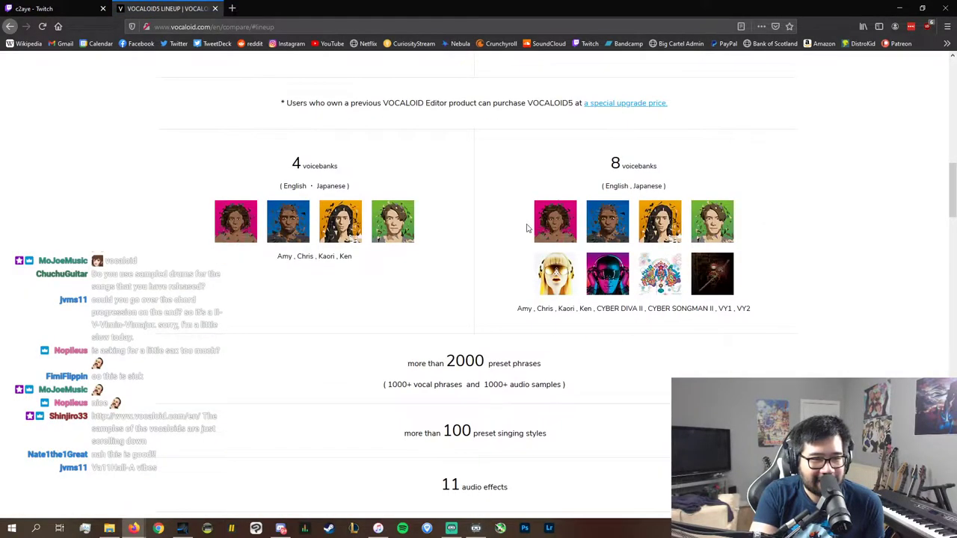
pyautogui.scroll(-4, 526, 228)
pyautogui.scroll(13, 515, 224)
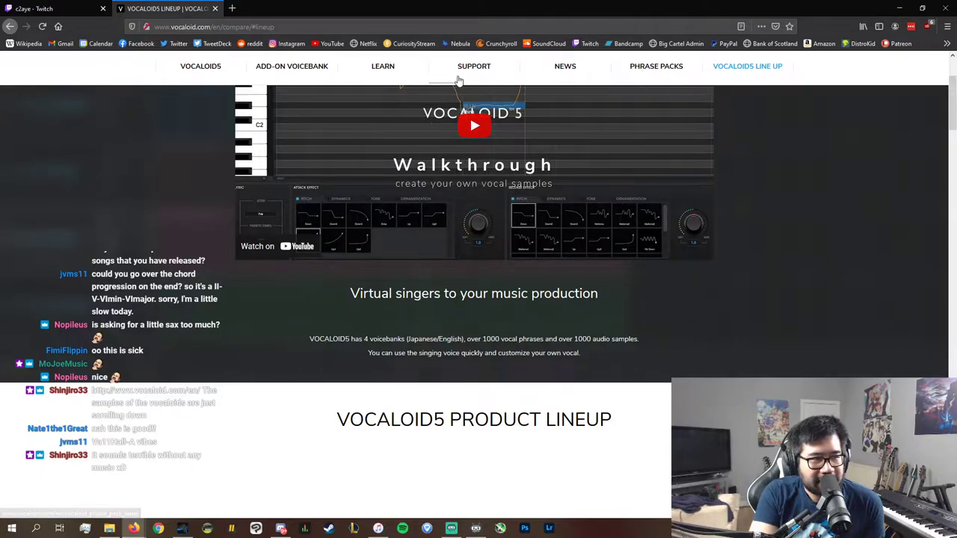
pyautogui.click(299, 66)
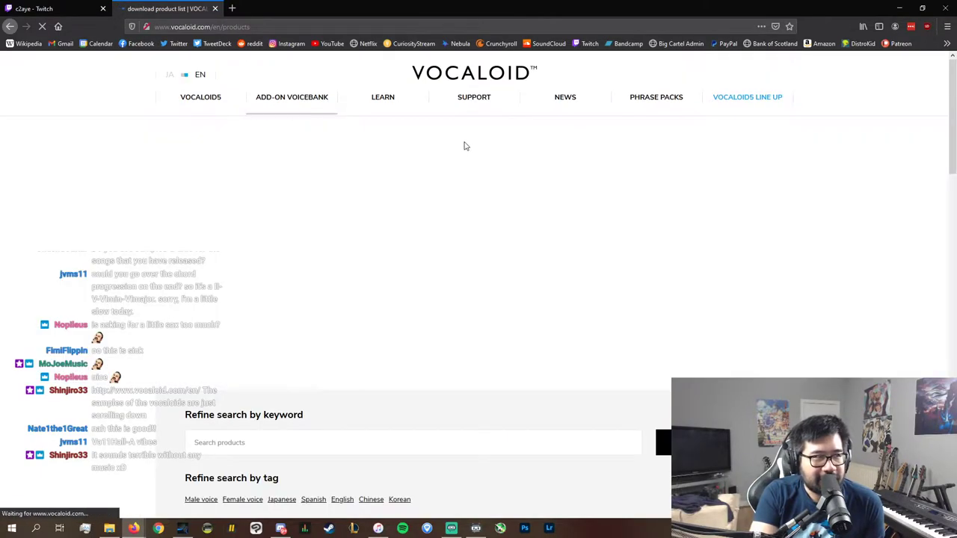
pyautogui.scroll(-6, 467, 141)
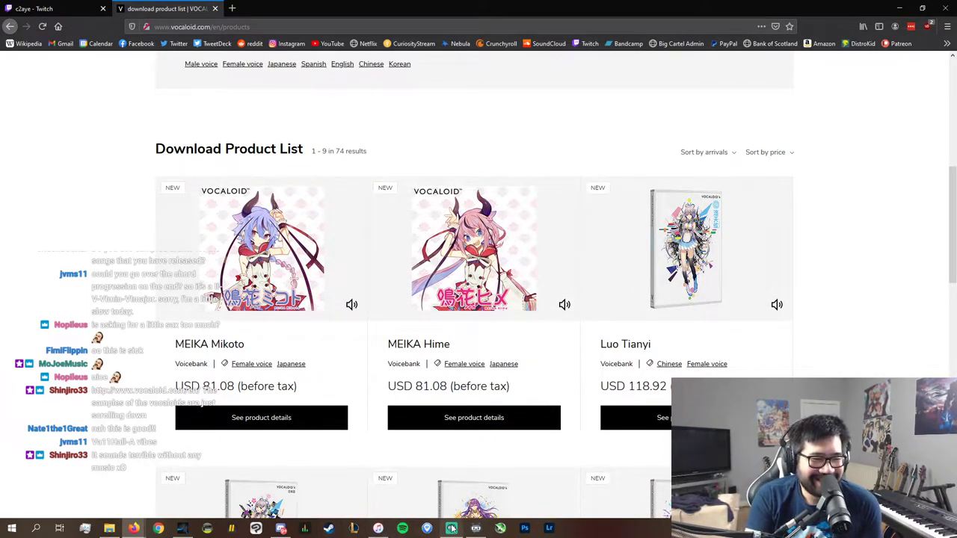
# - Switch to Studio One, play Twitch City Pop from about bar 27, and move the stopped playhead to bar 42
pyautogui.click(182, 529)
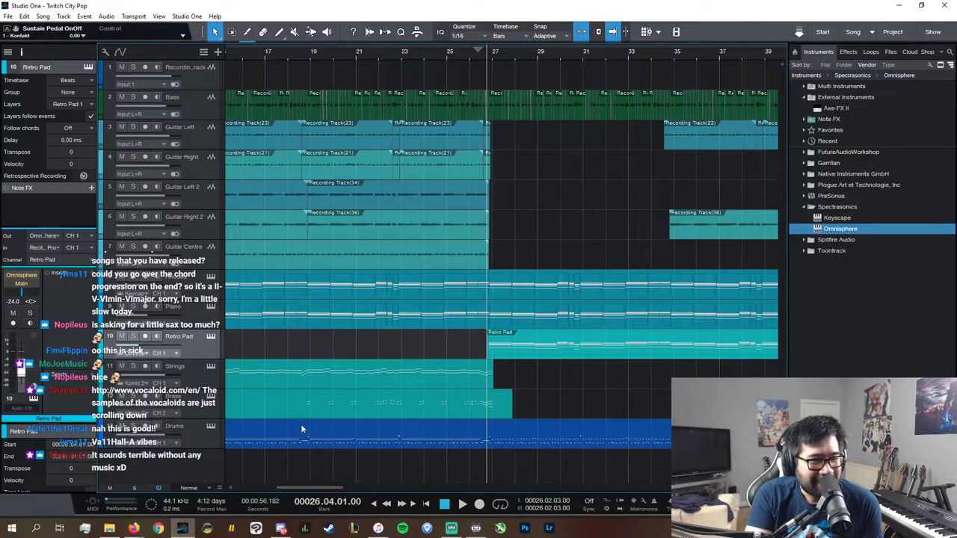
pyautogui.press('space')
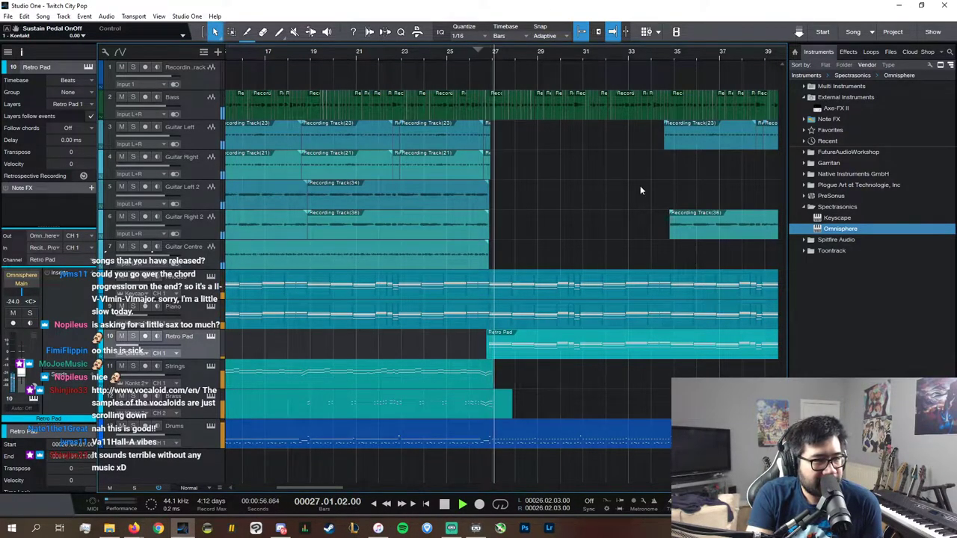
pyautogui.hscroll(2, 593, 487)
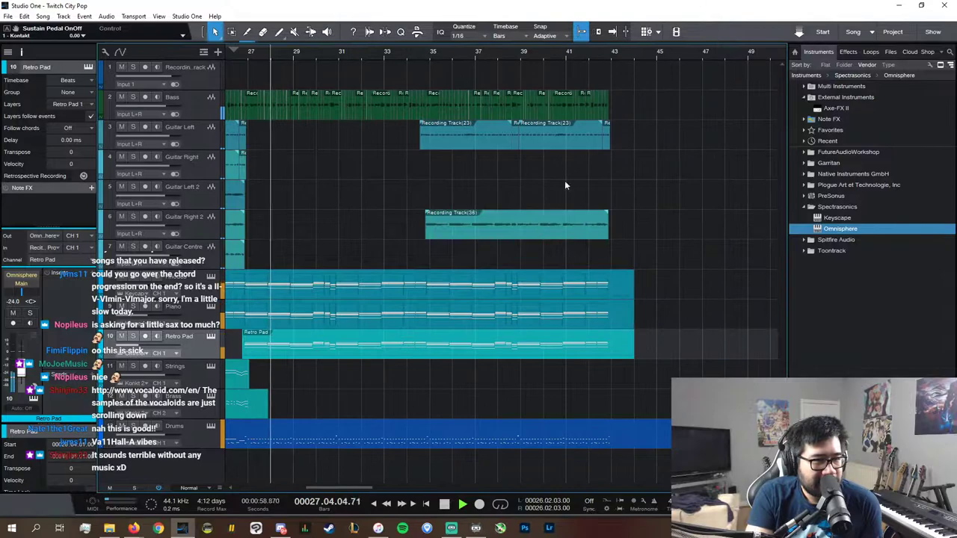
pyautogui.doubleClick(588, 57)
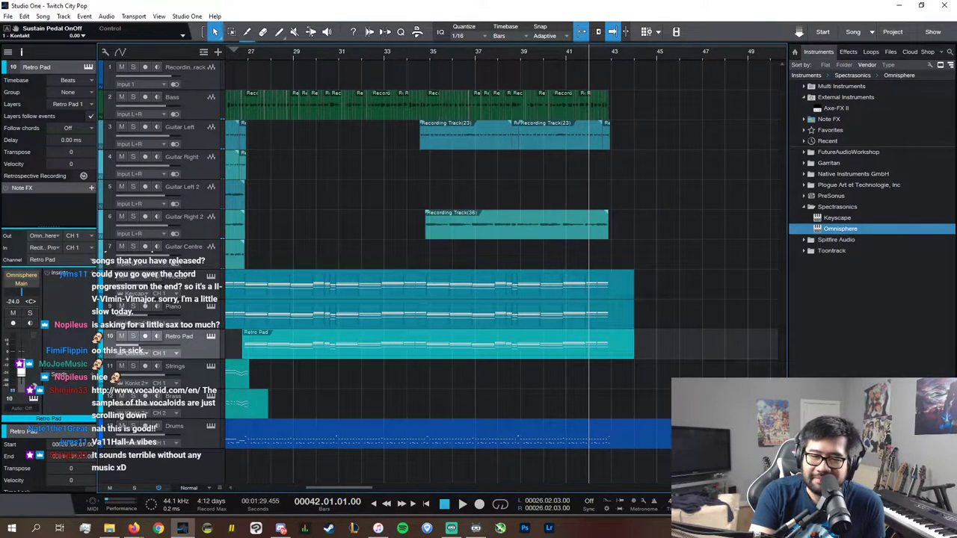
# - Return to Firefox and compare the prices and included voicebanks of VOCALOID5 Standard and Premium on the VOCALOID5 page
pyautogui.click(134, 529)
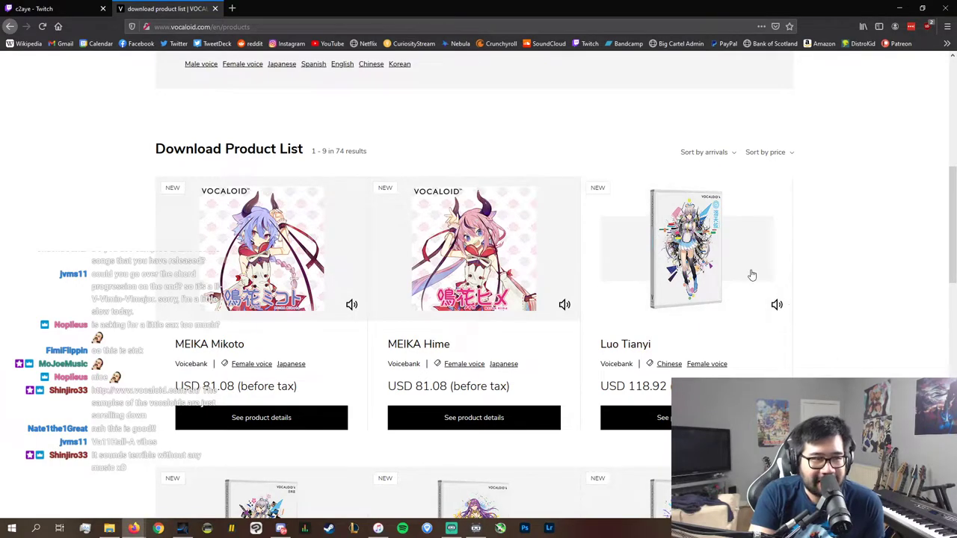
pyautogui.scroll(3, 176, 122)
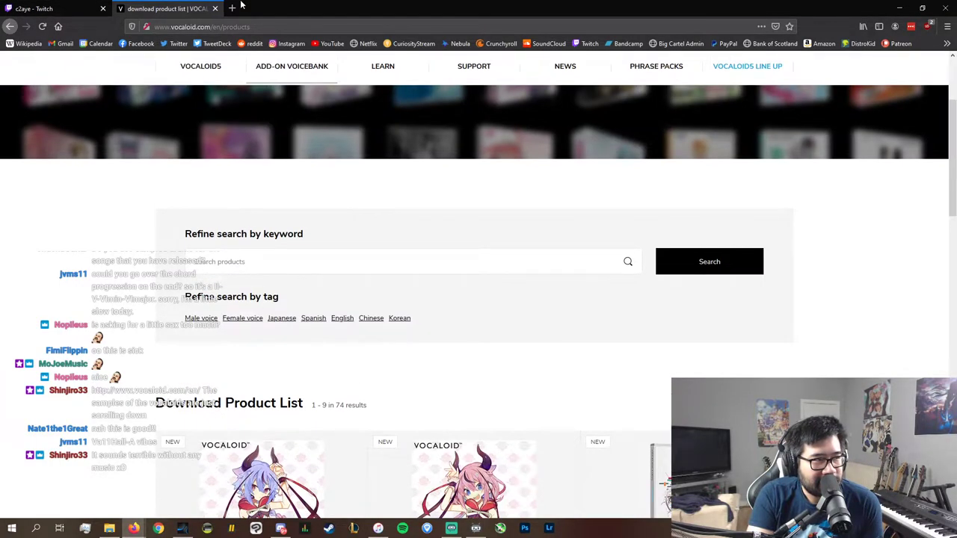
pyautogui.hotkey('alt', 'Tab')
pyautogui.hotkey('alt', 'Tab')
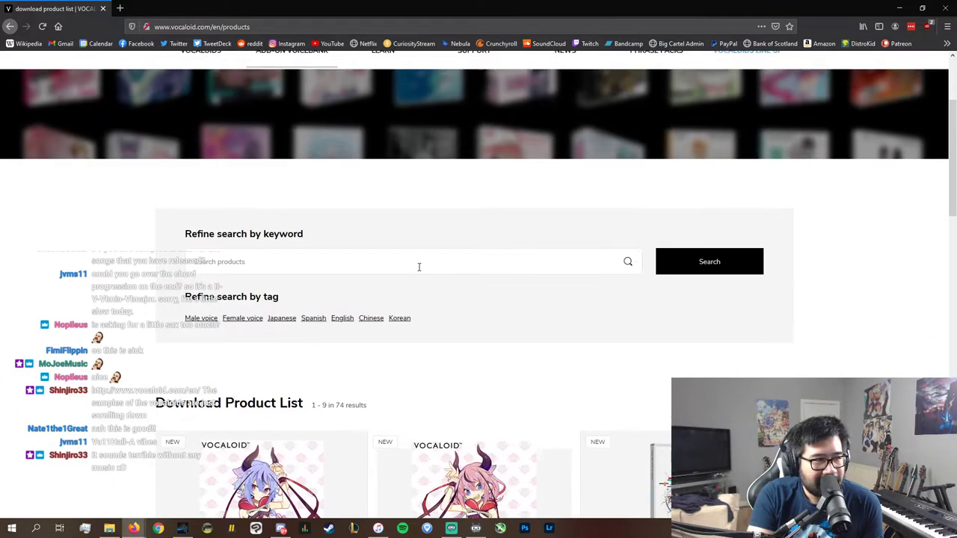
pyautogui.scroll(3, 419, 267)
pyautogui.click(194, 102)
pyautogui.scroll(-15, 266, 217)
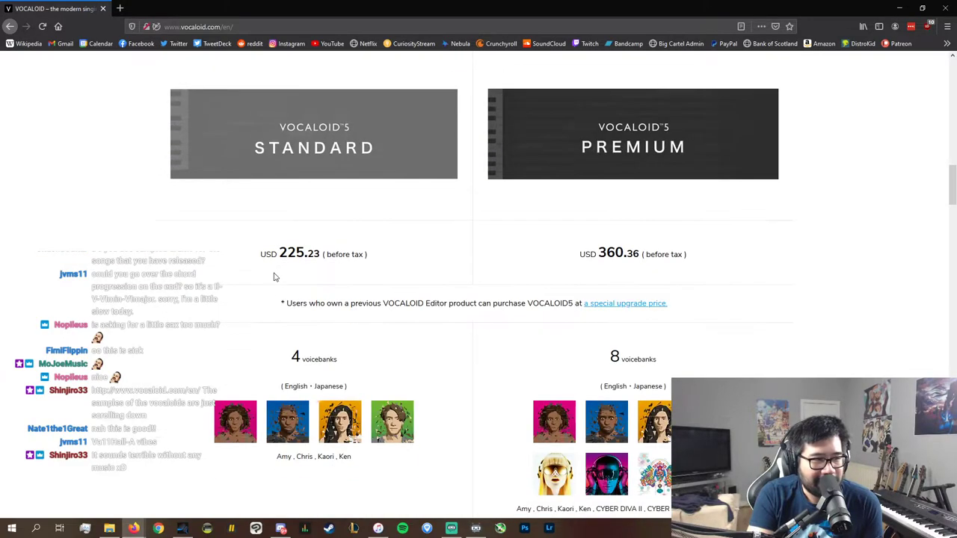
pyautogui.scroll(15, 297, 340)
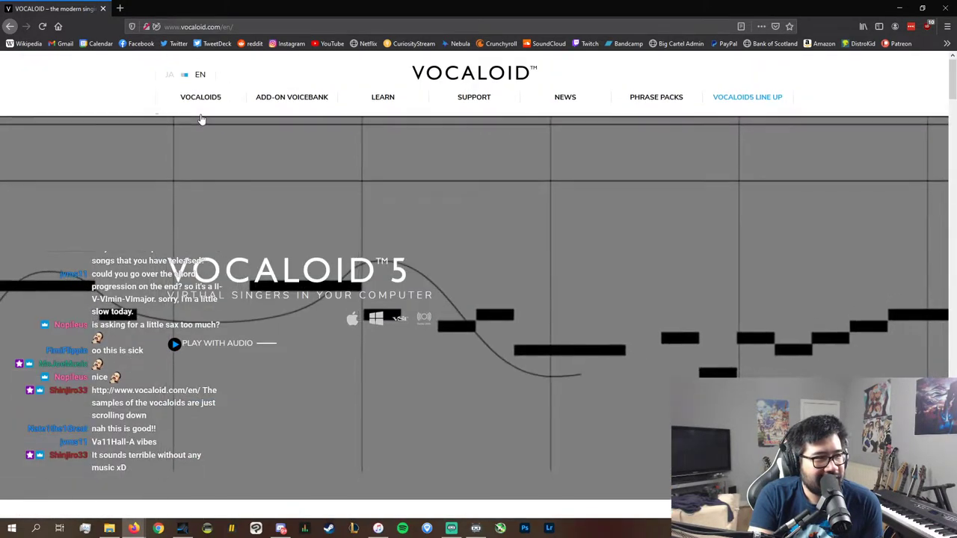
pyautogui.scroll(-5, 289, 213)
pyautogui.scroll(-10, 288, 213)
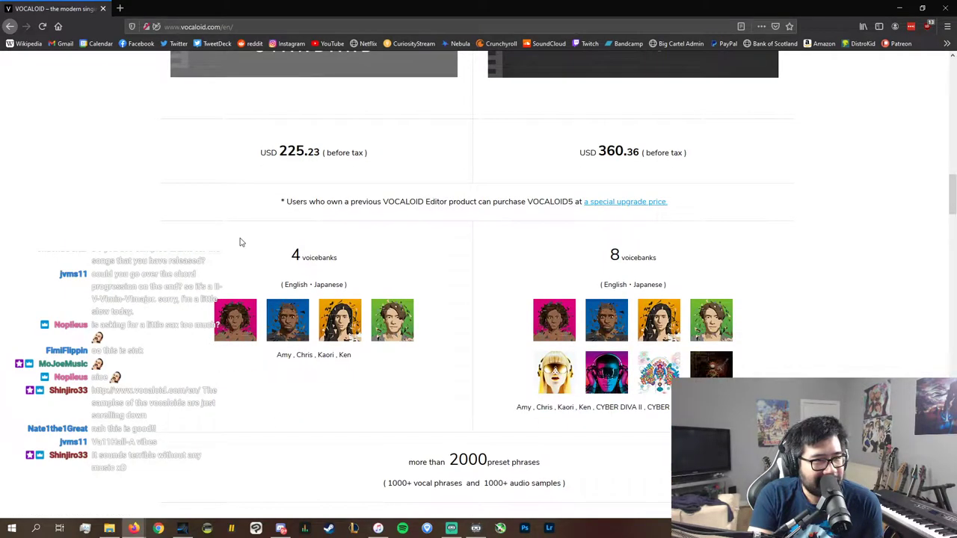
pyautogui.scroll(-3, 240, 242)
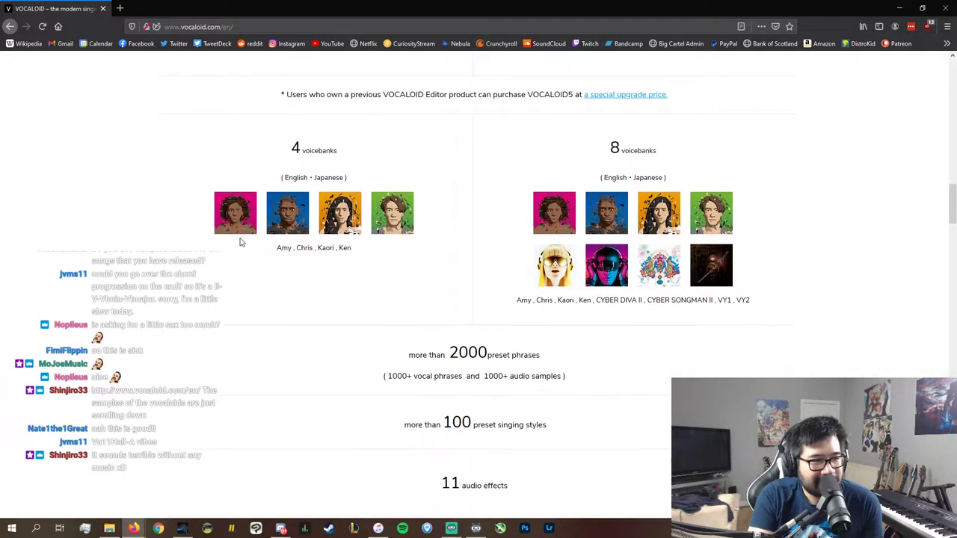
pyautogui.scroll(3, 241, 240)
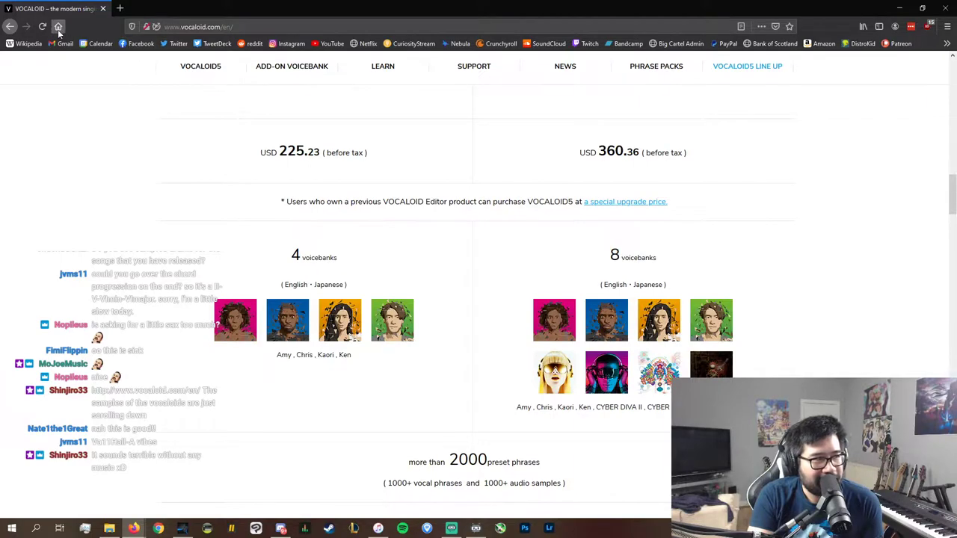
# - Search Google for "dollars to pounds" in a new browser tab
pyautogui.middleClick(60, 27)
pyautogui.write('dollars to pounds')
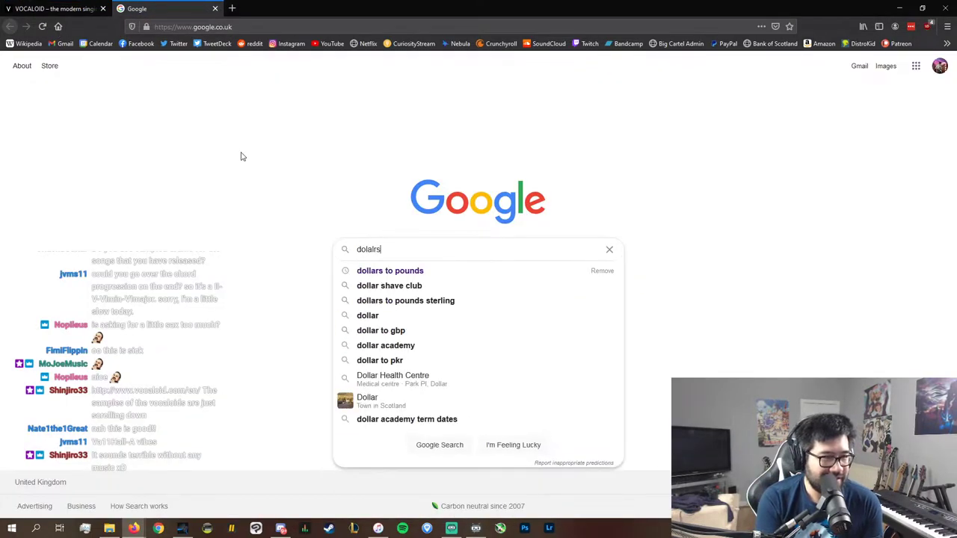
pyautogui.press('Return')
# - Copy the VOCALOID5 Standard price of 225.23 USD and convert it to pounds sterling in Google's currency converter
pyautogui.hotkey('ctrl', 'Tab')
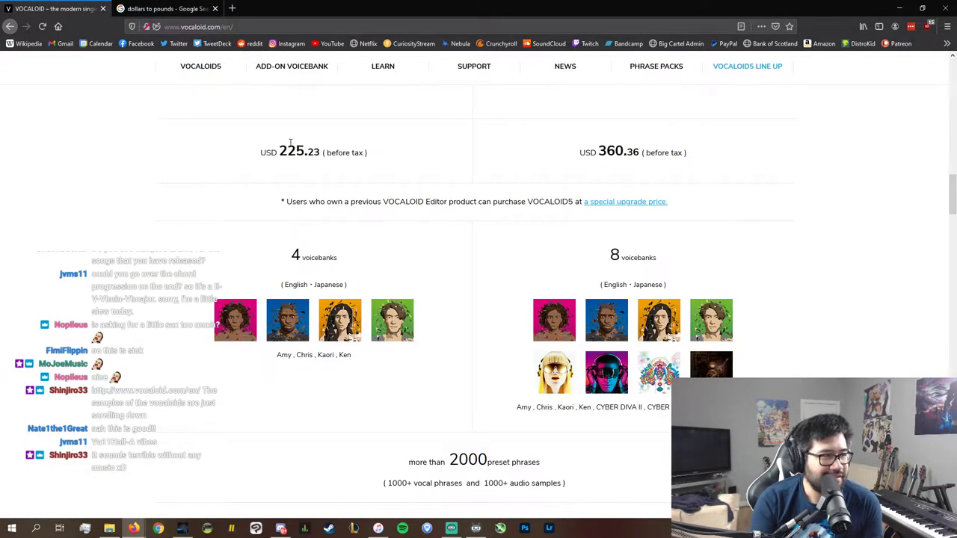
pyautogui.moveTo(281, 146); pyautogui.dragTo(316, 153)
pyautogui.click(321, 153)
pyautogui.moveTo(321, 153); pyautogui.dragTo(279, 149)
pyautogui.hotkey('ctrl', 'c')
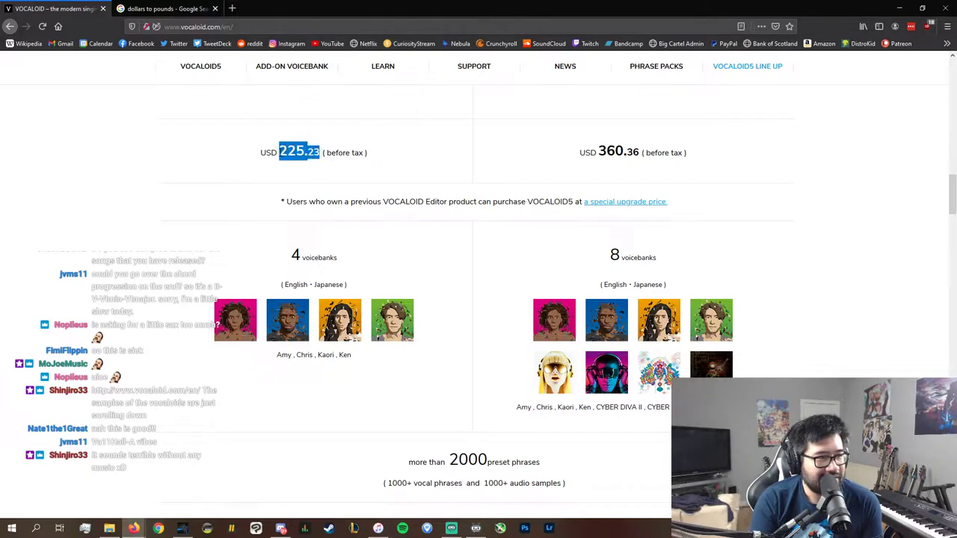
pyautogui.click(187, 8)
pyautogui.hotkey('ctrl', 'v')
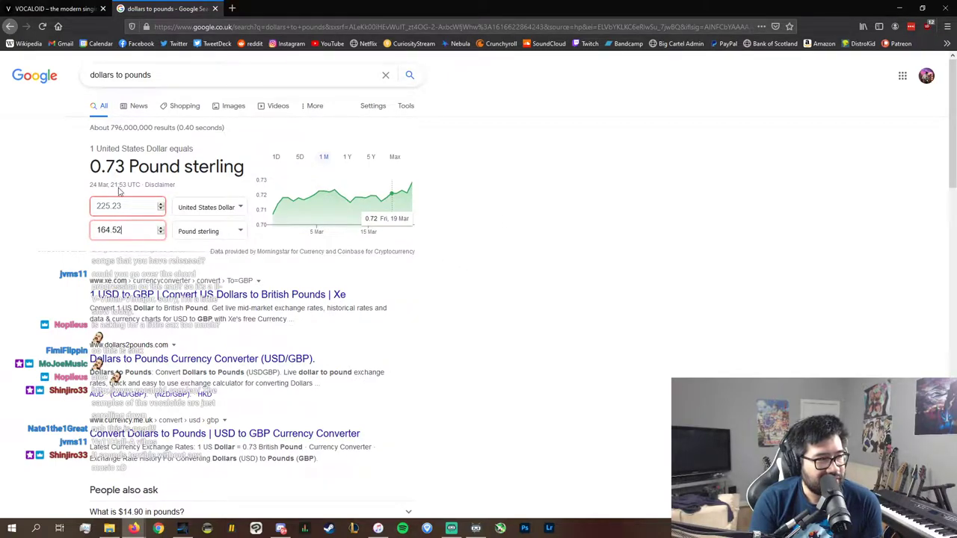
# - Go back to the VOCALOID5 page and check the compatibility, purchase notes and voicebank comparison
pyautogui.click(72, 7)
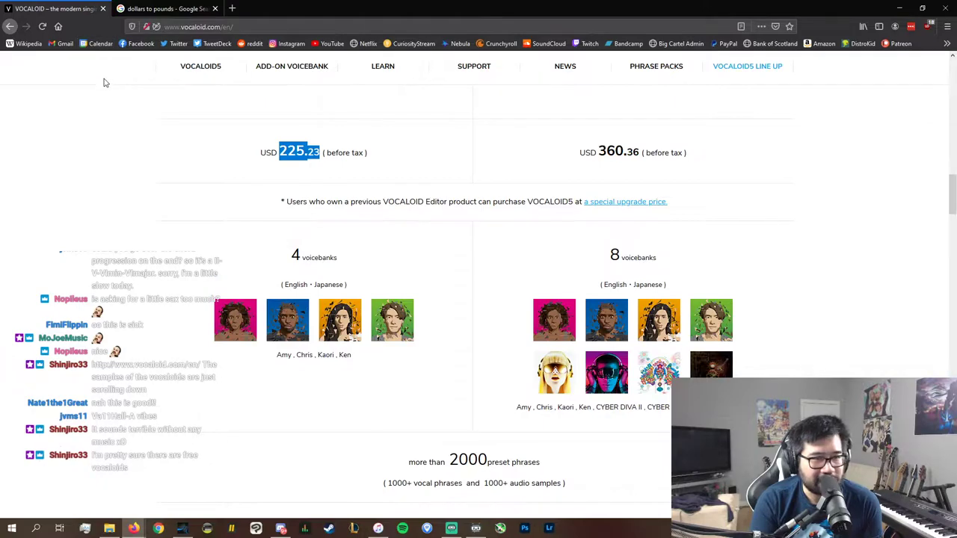
pyautogui.scroll(-7, 219, 188)
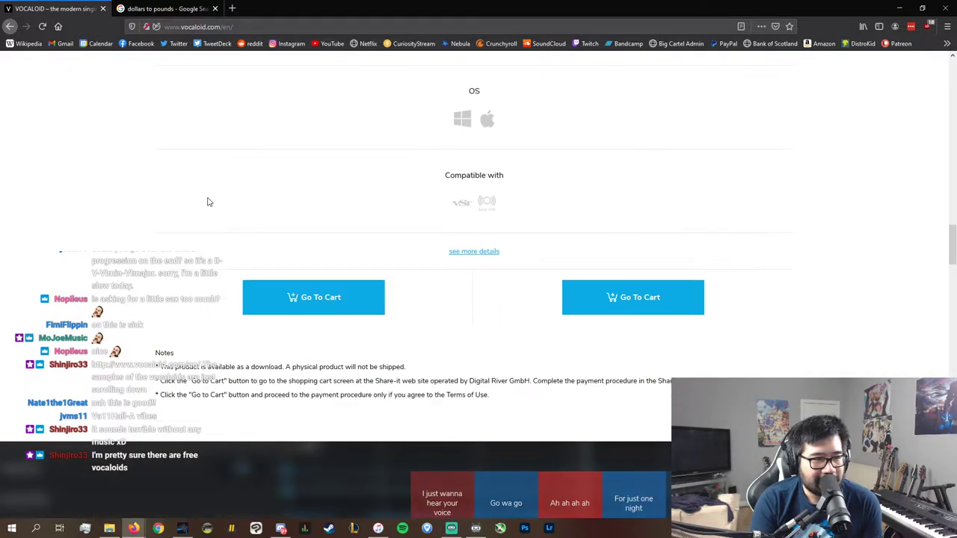
pyautogui.scroll(6, 207, 201)
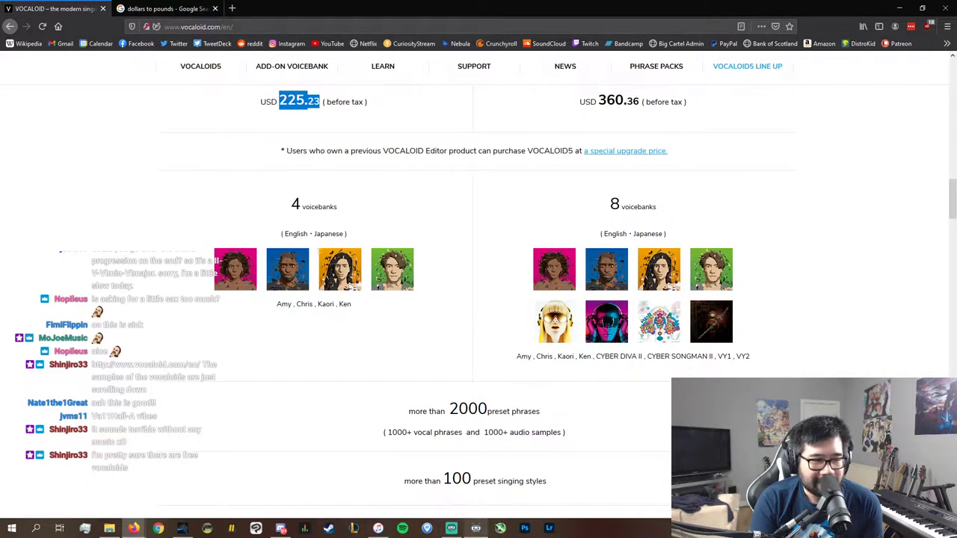
pyautogui.moveTo(281, 528)
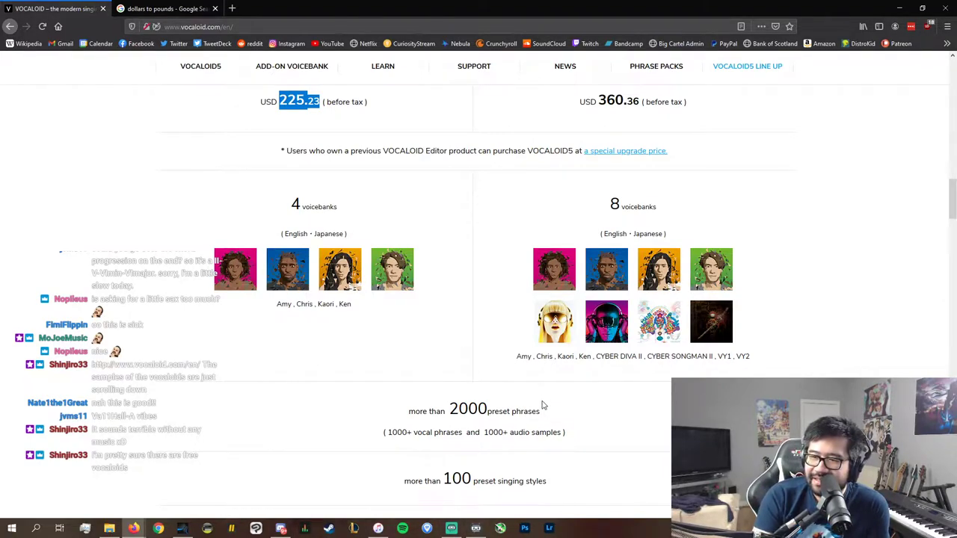
# - Switch to Studio One and play the Twitch City Pop song from about bar 34 to its end
pyautogui.click(183, 528)
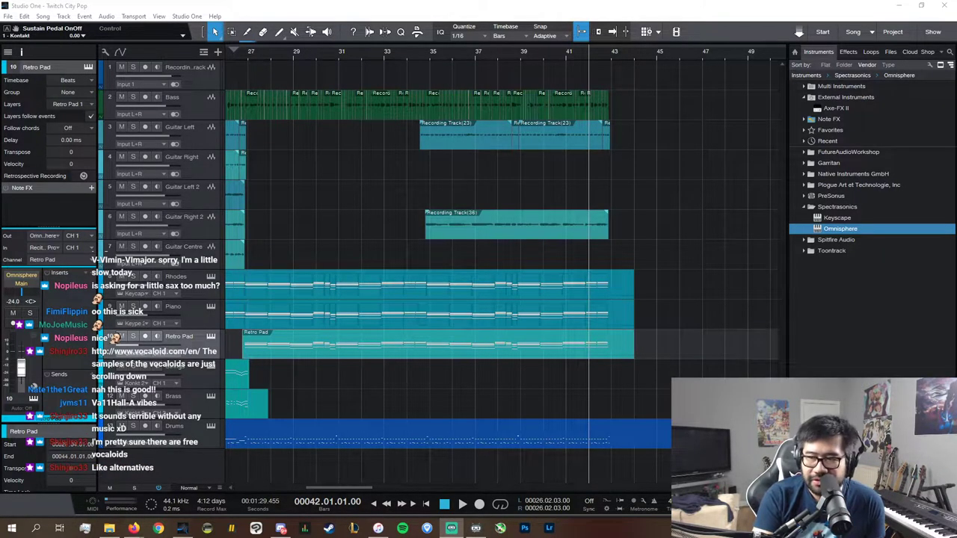
pyautogui.click(240, 52)
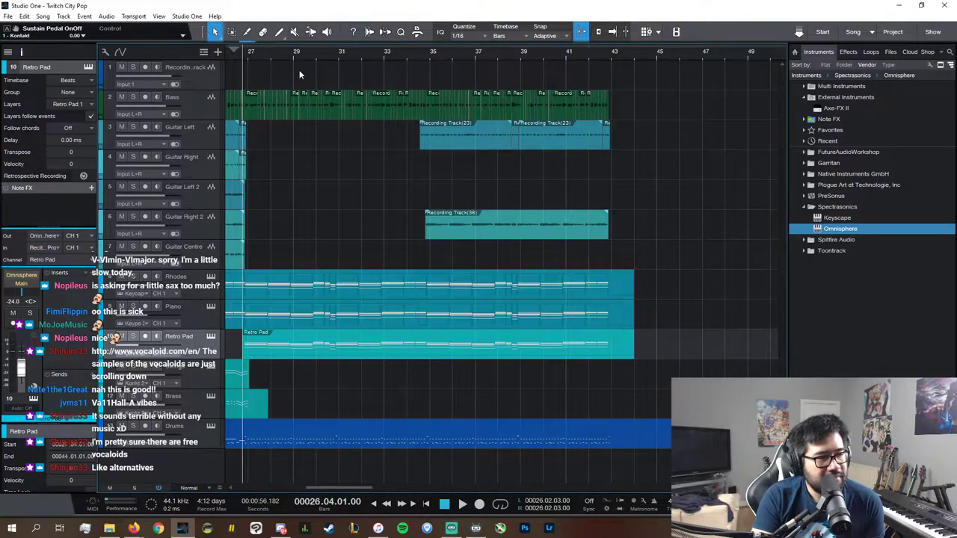
pyautogui.click(584, 53)
pyautogui.click(563, 57)
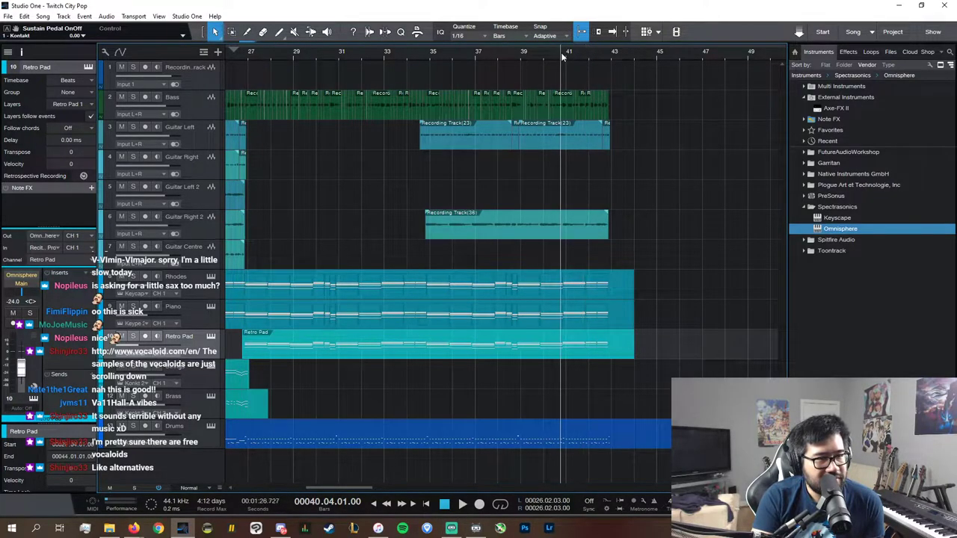
pyautogui.click(555, 55)
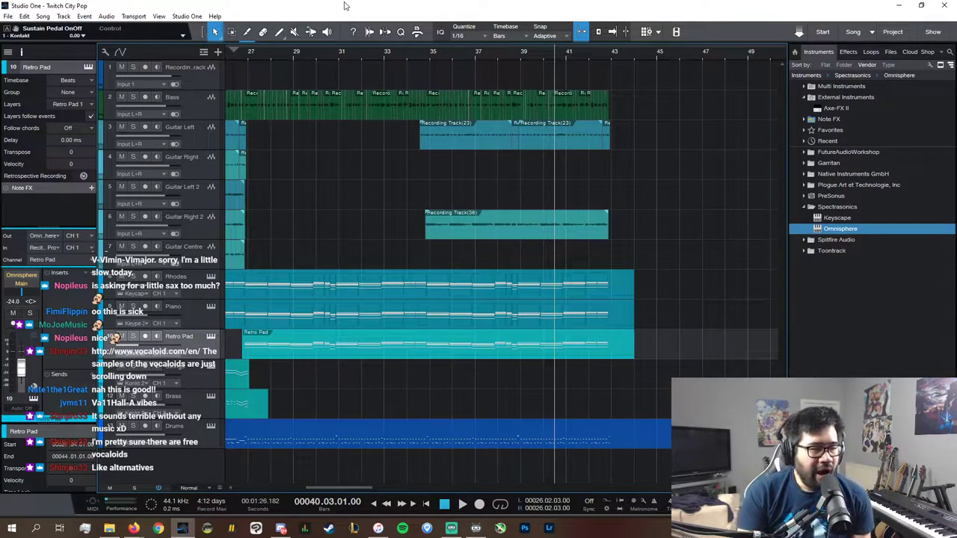
pyautogui.click(418, 59)
pyautogui.press('space')
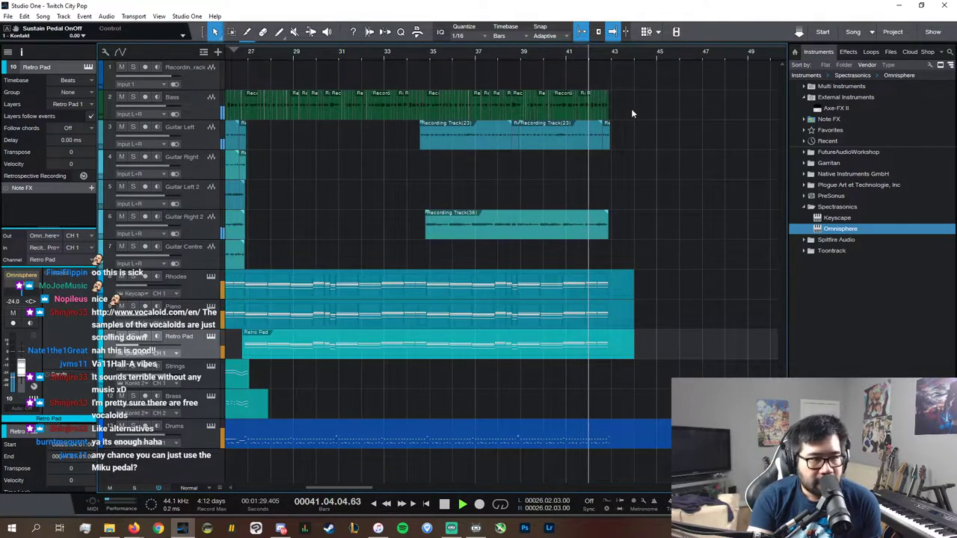
pyautogui.press('space')
# - Open the Drums part for note editing and duplicate the last four bars of drum notes, from bar 39, to bar 43
pyautogui.doubleClick(625, 430)
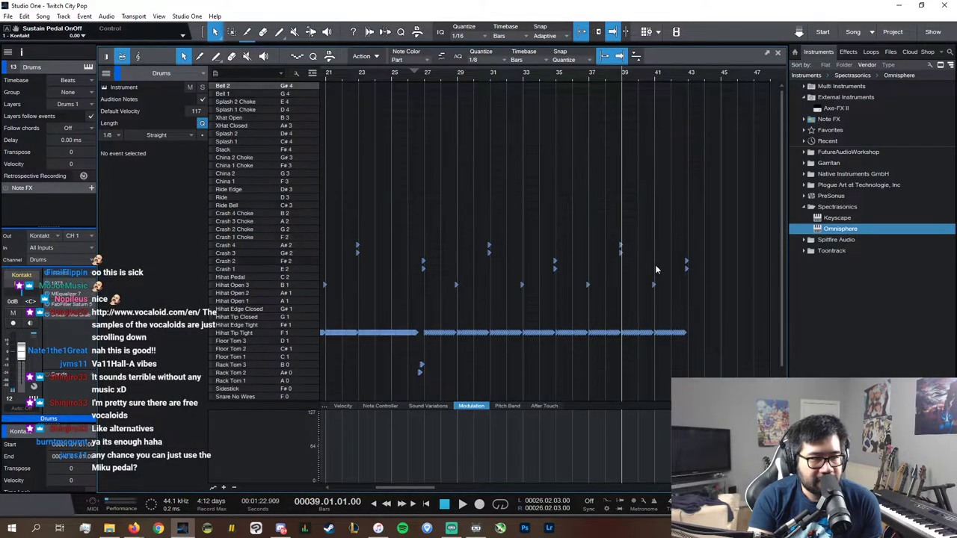
pyautogui.press('e')
pyautogui.press('e')
pyautogui.press('e')
pyautogui.press('e')
pyautogui.press('e')
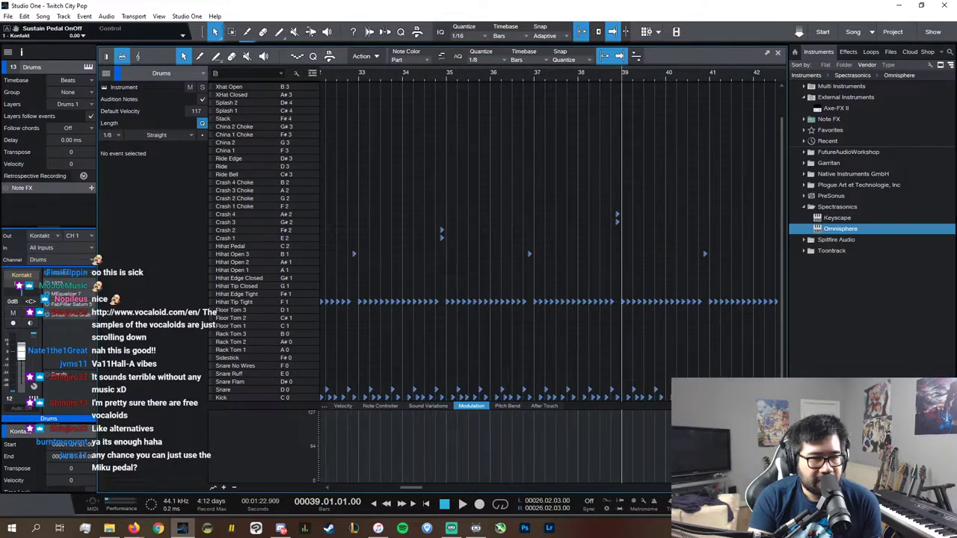
pyautogui.hscroll(5, 660, 491)
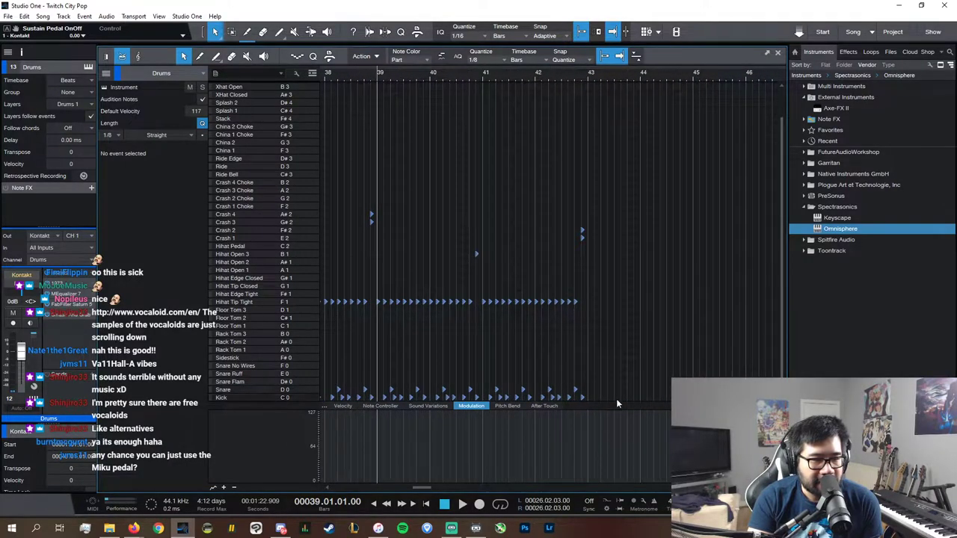
pyautogui.moveTo(615, 402); pyautogui.dragTo(377, 180)
pyautogui.press('d')
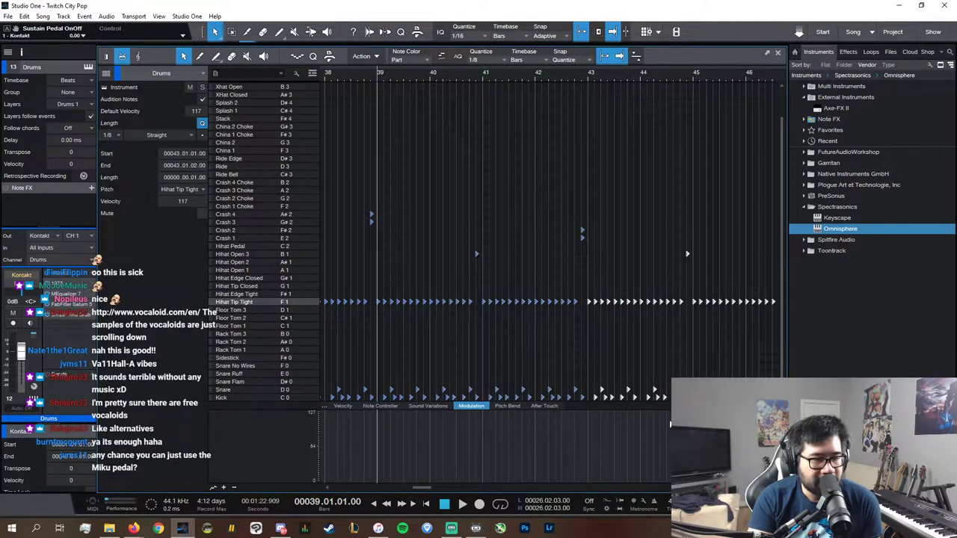
# - Move the duplicated Hihat Tip Tight notes from bar 43 onward to the Ride lane, and on to Ride Bell
pyautogui.hscroll(3, 641, 487)
pyautogui.moveTo(698, 337); pyautogui.dragTo(450, 169)
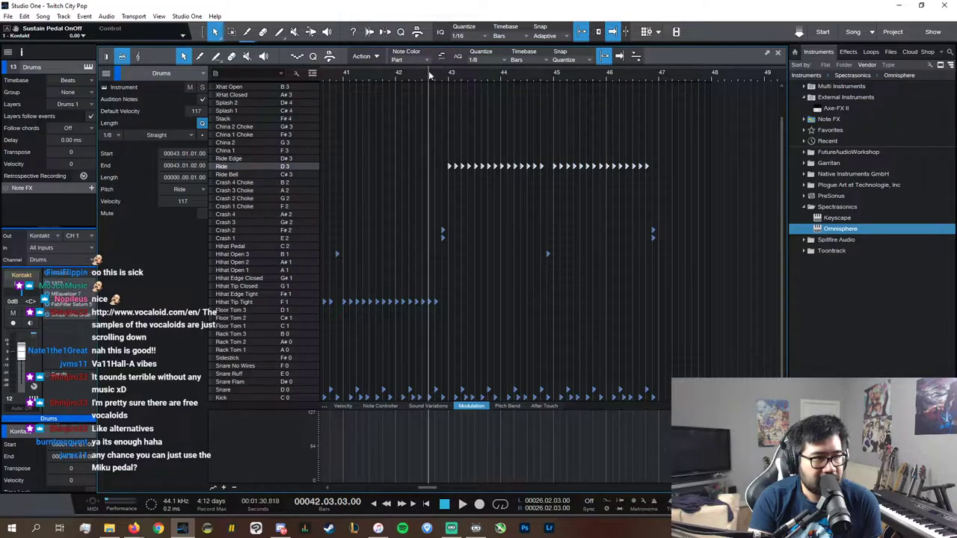
pyautogui.moveTo(684, 185); pyautogui.dragTo(452, 175)
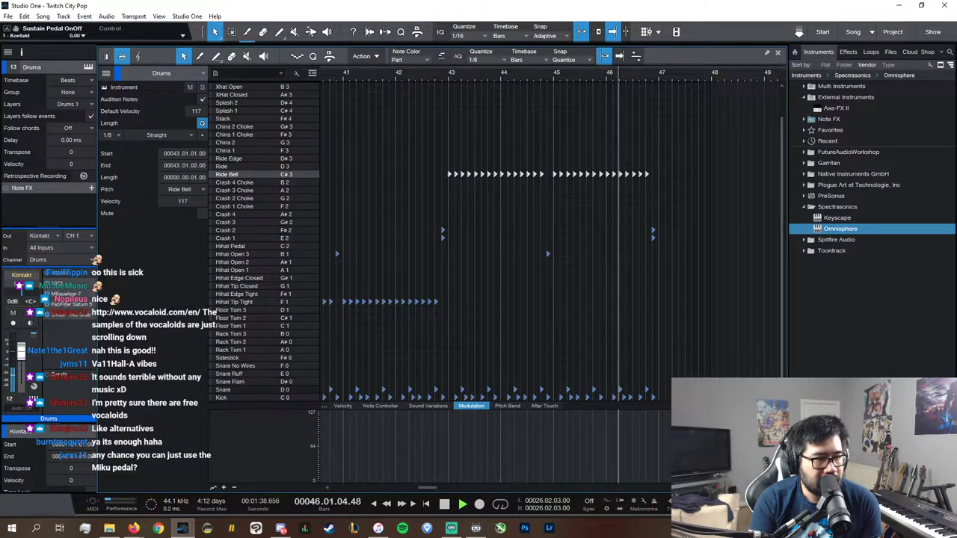
# - Duplicate the four-bar ride bell drum pattern from bar 43 so the copy starts at bar 47
pyautogui.click(642, 371)
pyautogui.moveTo(666, 403); pyautogui.dragTo(447, 154)
pyautogui.hotkey('ctrl', 'd')
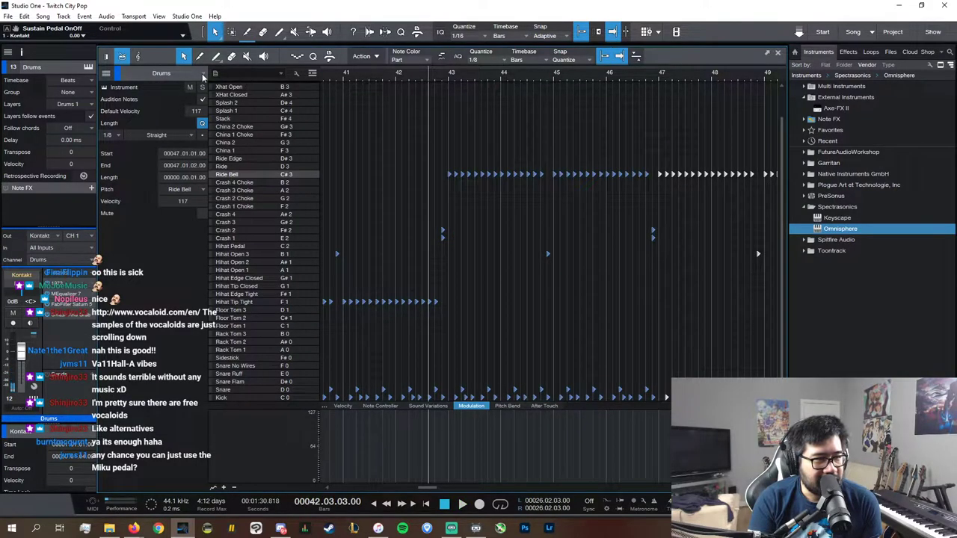
# - Play the extended drum pattern from bar 42, toggling the Drums solo on and off, and close the drum editor
pyautogui.click(203, 88)
pyautogui.press('space')
pyautogui.click(203, 87)
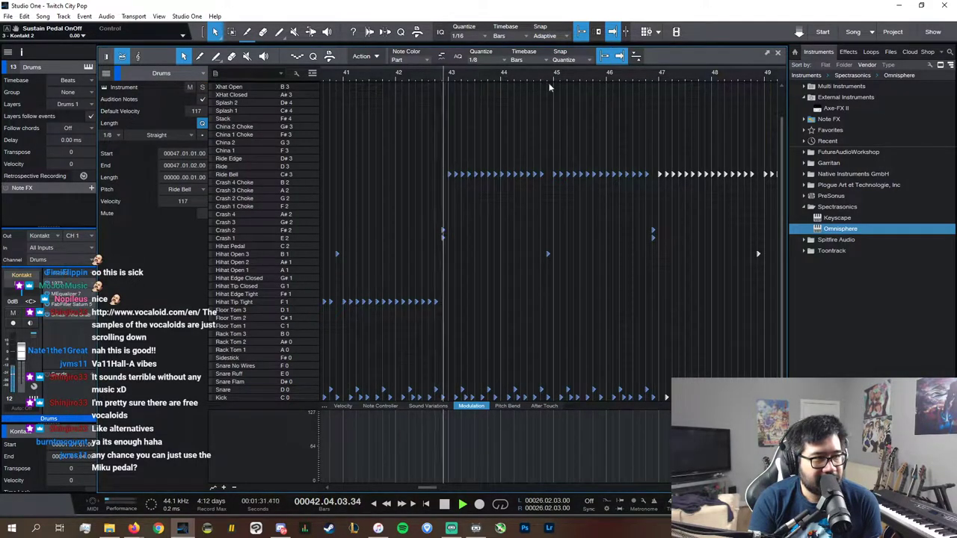
pyautogui.click(778, 54)
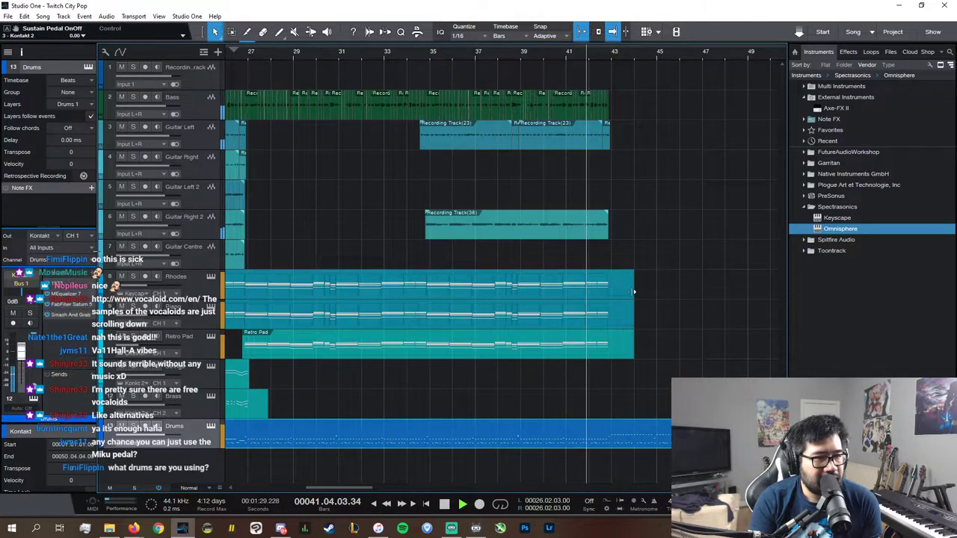
# - Extend the end of the Rhodes part to bar 55 and play the arrangement from about bar 40
pyautogui.moveTo(635, 291); pyautogui.dragTo(887, 291)
pyautogui.press('e')
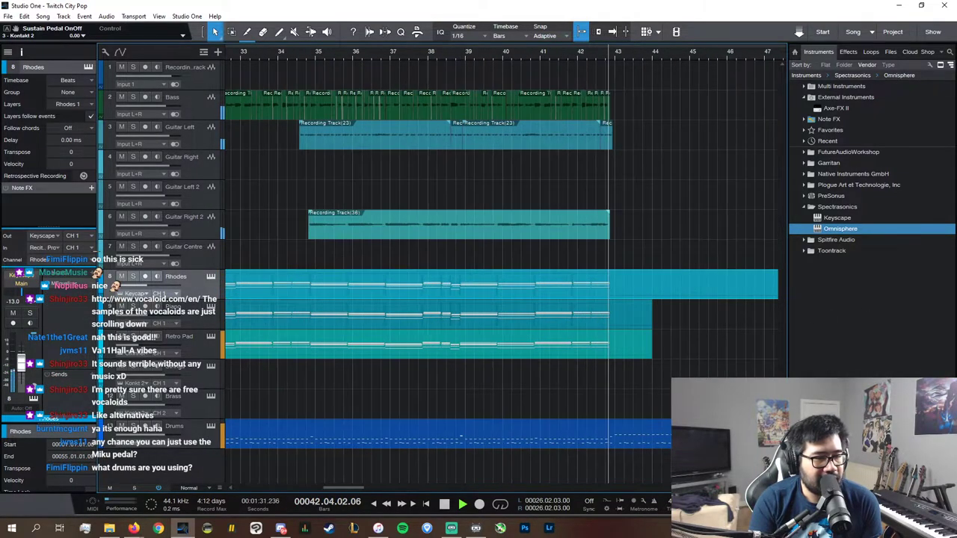
pyautogui.press('e')
pyautogui.press('e')
pyautogui.press('e')
pyautogui.scroll(-2, 649, 486)
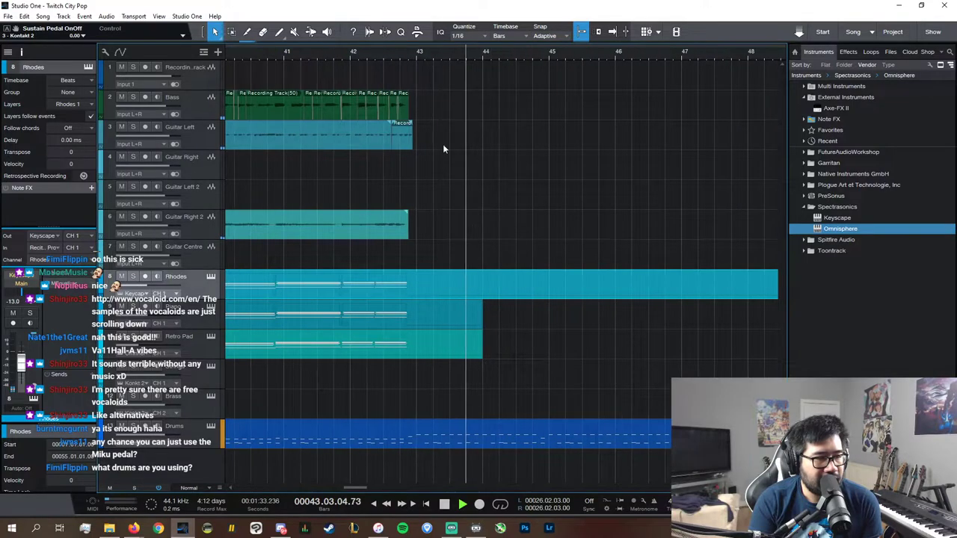
pyautogui.click(264, 52)
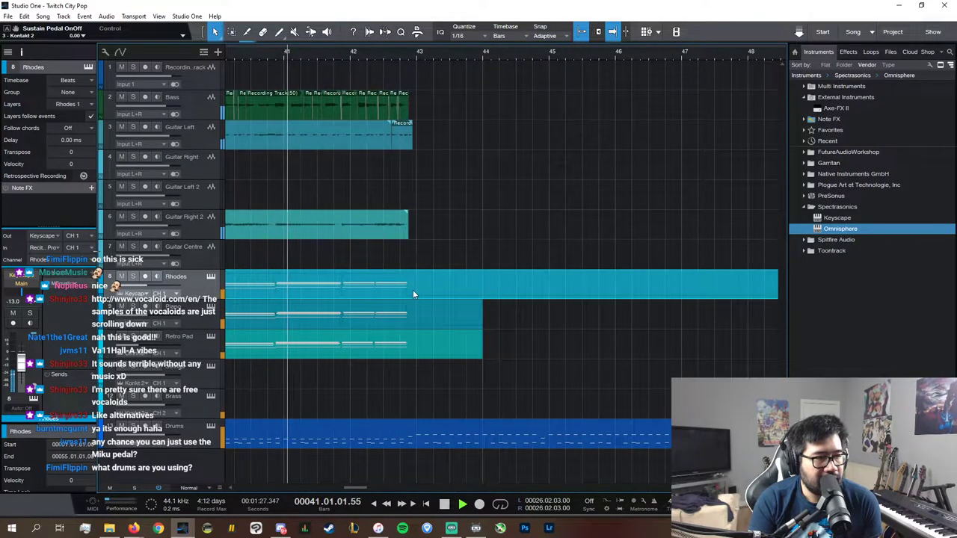
pyautogui.press('space')
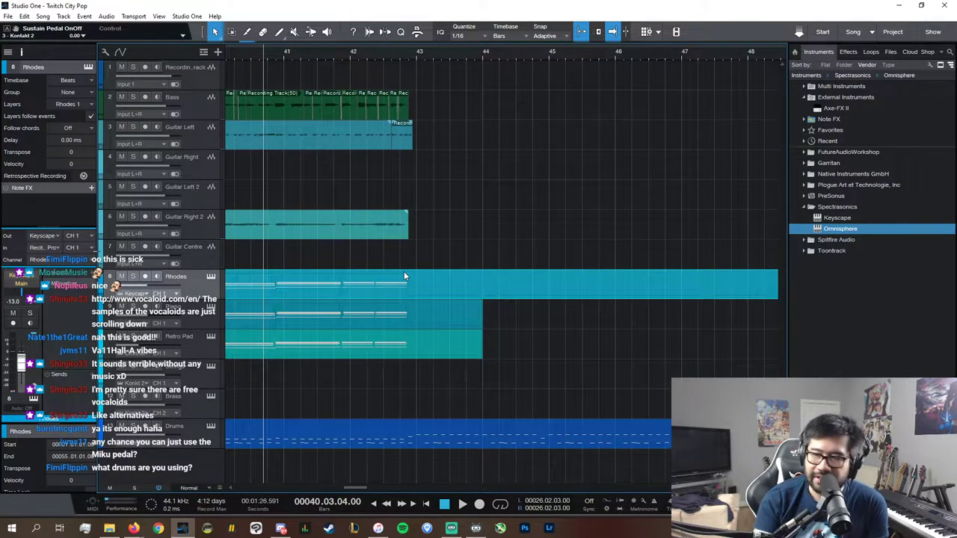
# - Open the GGD Invasion drum instrument in Kontakt and examine its full kit, kick, snare and toms pages
pyautogui.click(214, 429)
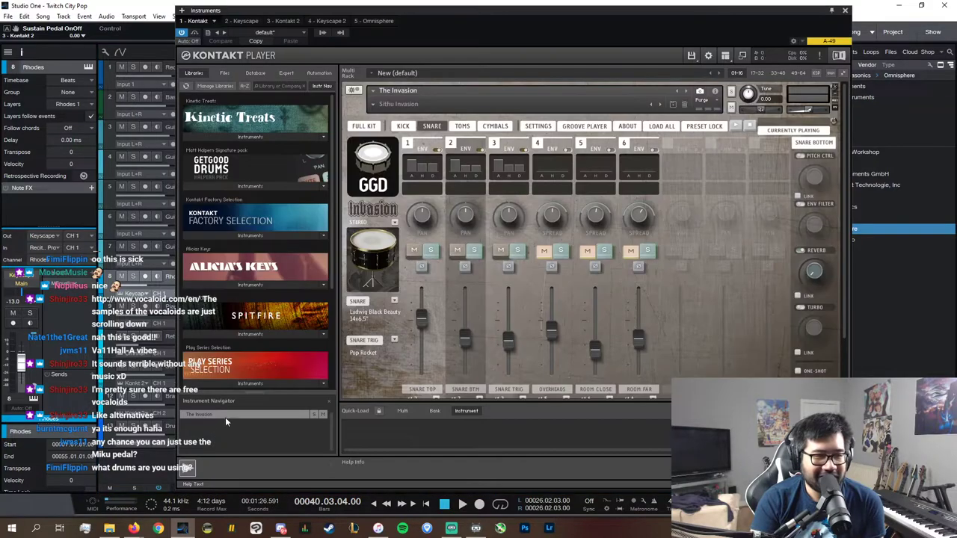
pyautogui.click(364, 126)
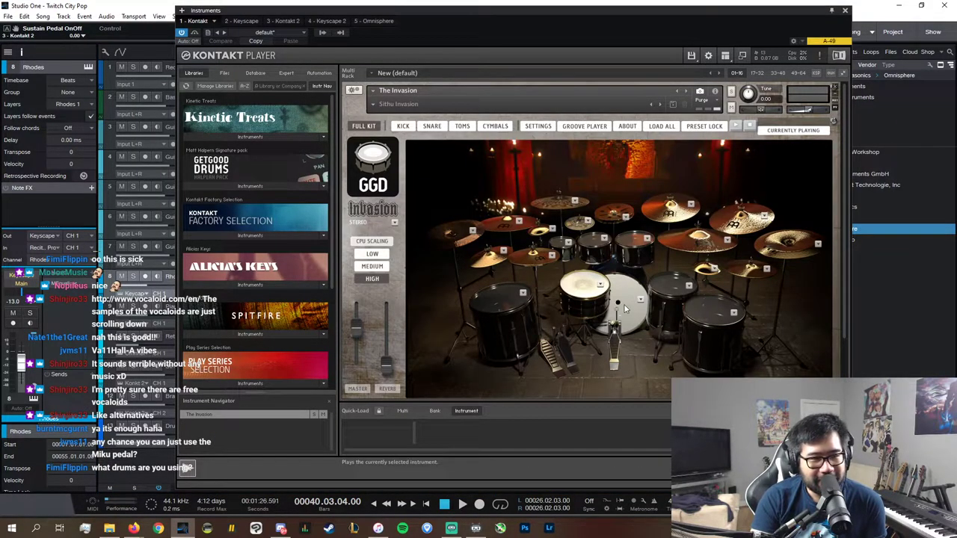
pyautogui.click(625, 308)
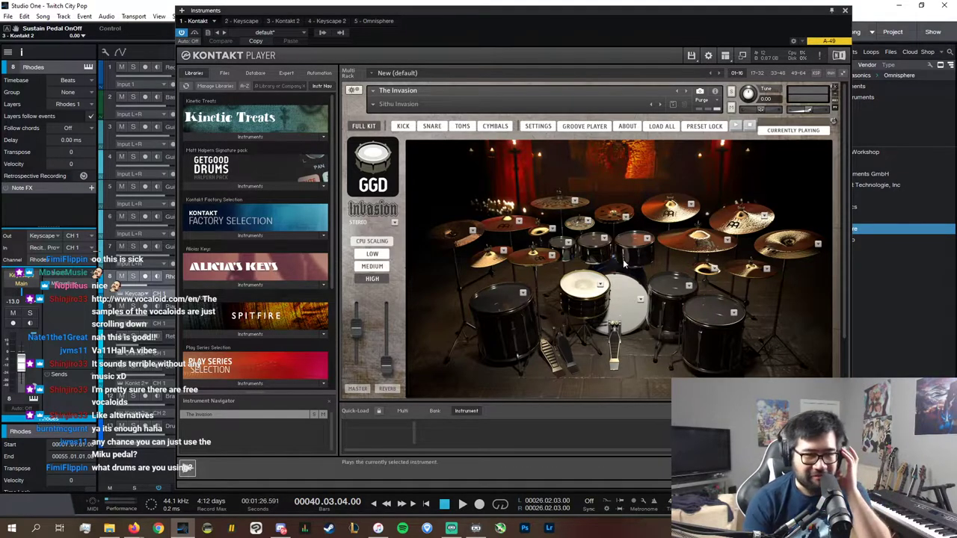
pyautogui.click(403, 126)
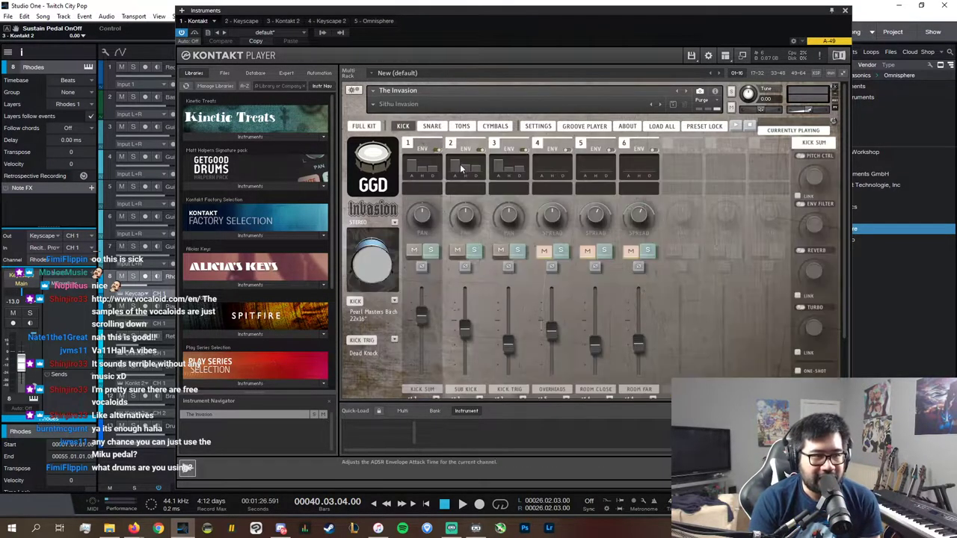
pyautogui.click(432, 126)
pyautogui.click(462, 125)
pyautogui.click(433, 127)
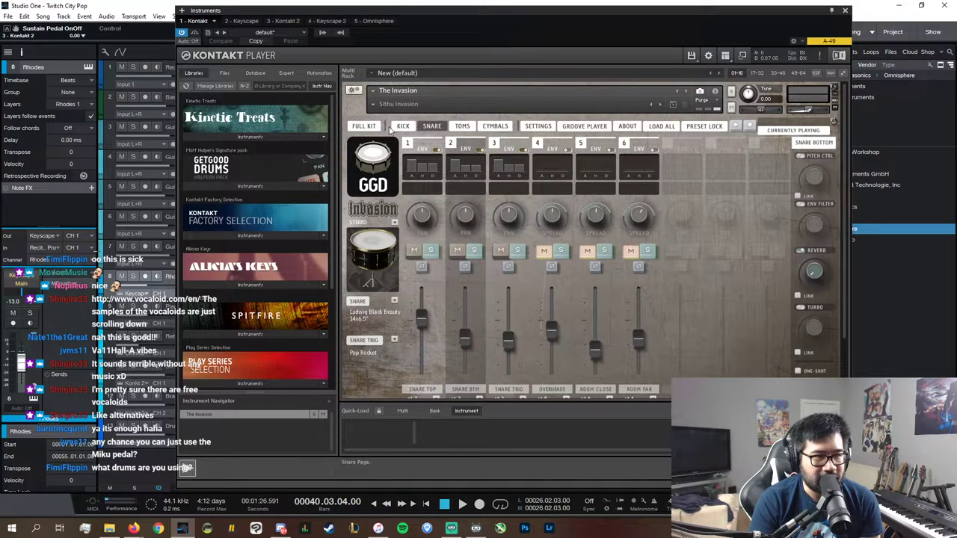
pyautogui.click(403, 126)
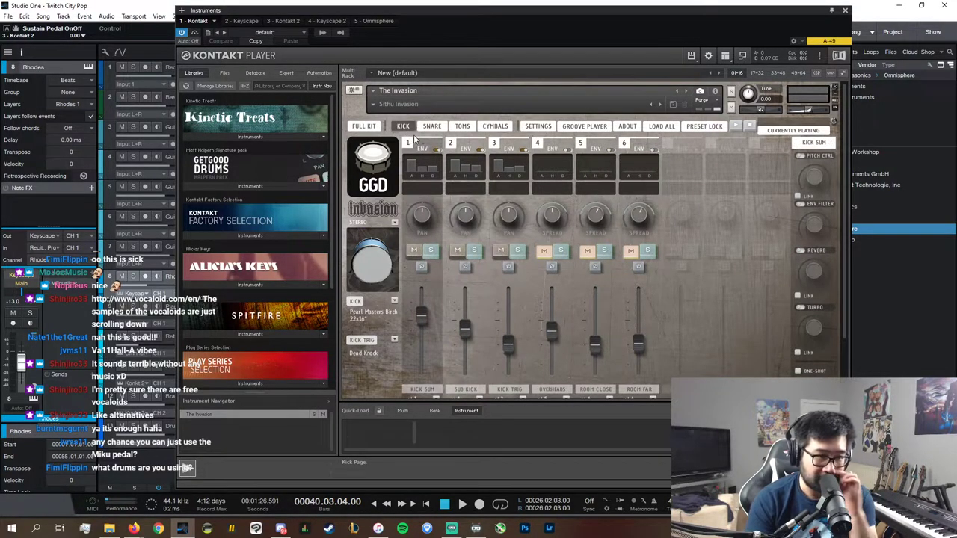
pyautogui.click(844, 11)
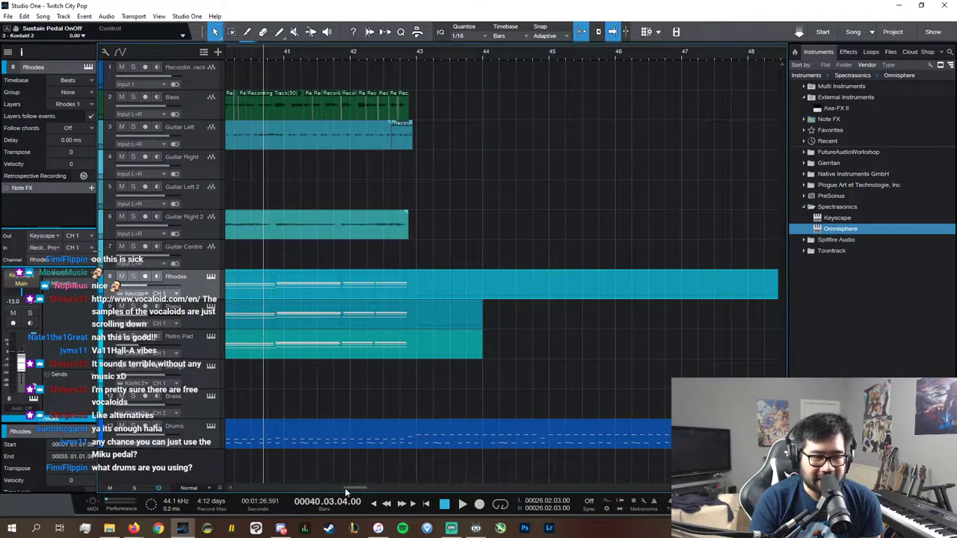
# - Solo the Drums track, listen to it from about bar 10, and clear the solo again
pyautogui.moveTo(345, 488); pyautogui.dragTo(331, 489)
pyautogui.click(133, 426)
pyautogui.press('w')
pyautogui.press('w')
pyautogui.press('w')
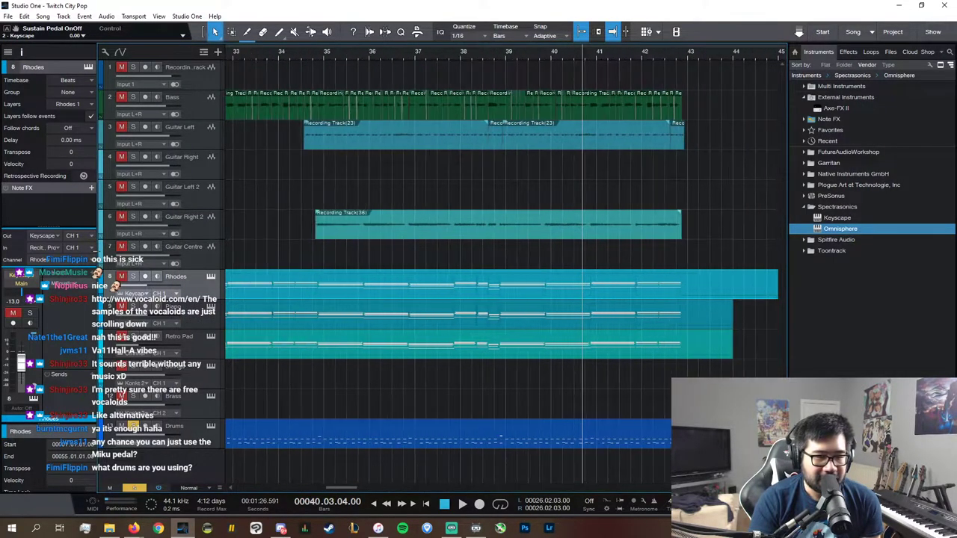
pyautogui.hscroll(-5, 501, 269)
pyautogui.hscroll(-6, 591, 462)
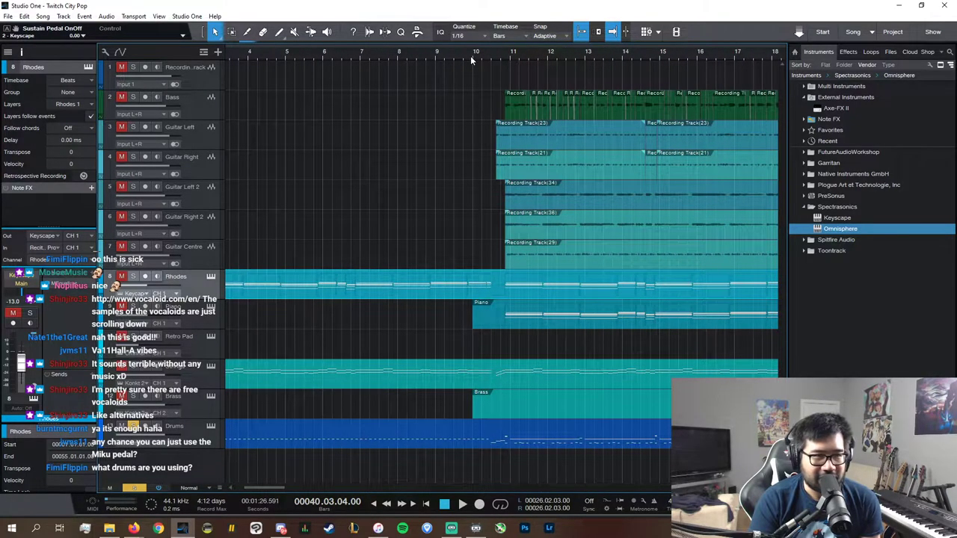
pyautogui.click(472, 56)
pyautogui.press('space')
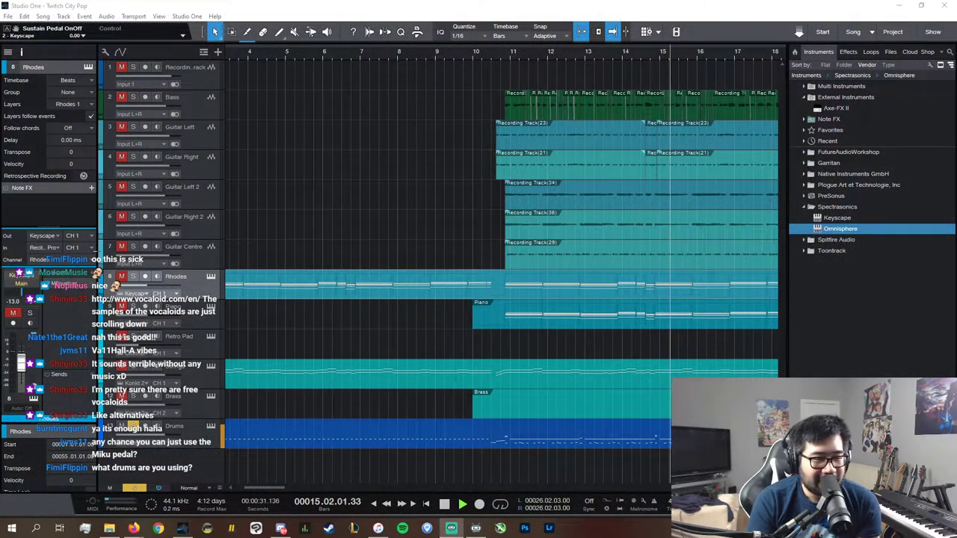
pyautogui.scroll(-3, 466, 480)
pyautogui.hscroll(1, 466, 481)
pyautogui.click(134, 427)
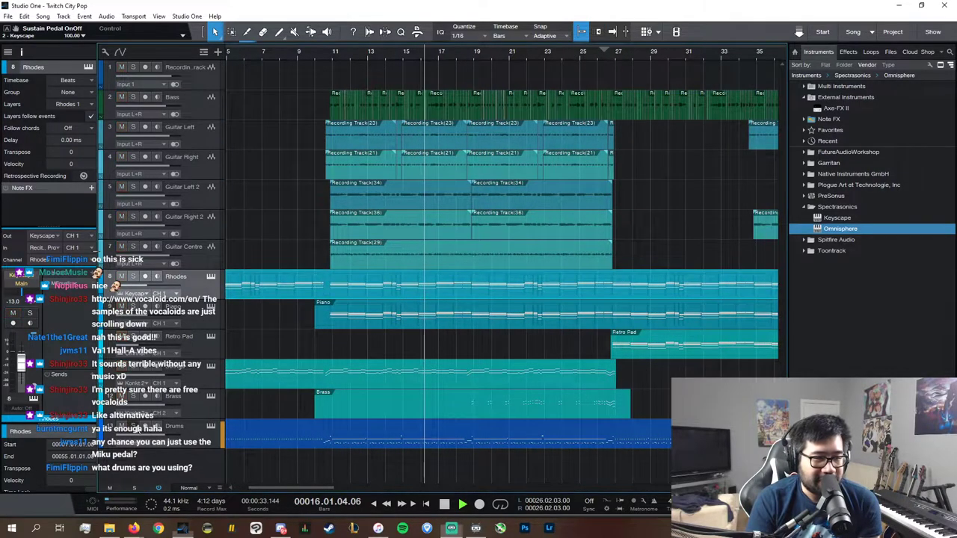
# - Play the full mix from about bar 41 to hear the lead-in to the new drum section
pyautogui.hscroll(3, 507, 488)
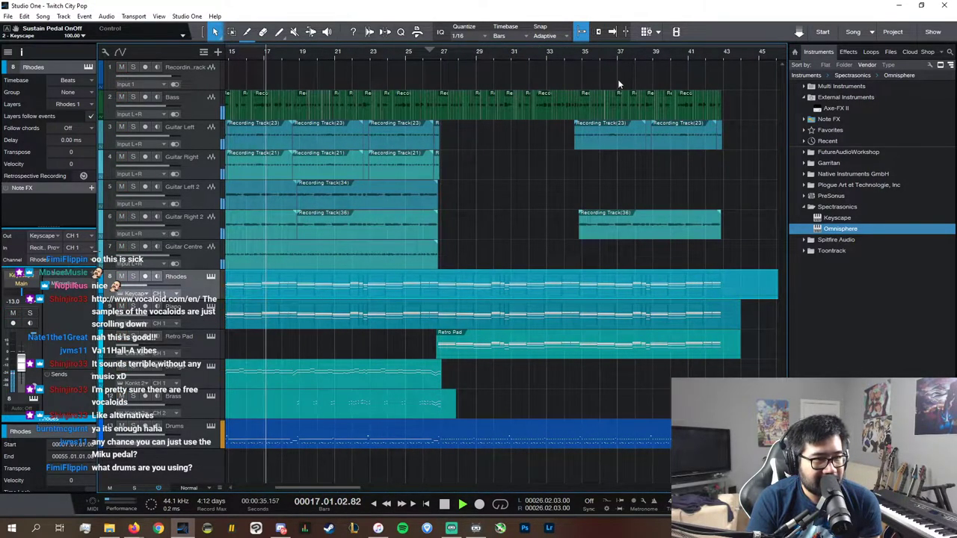
pyautogui.click(582, 51)
pyautogui.press('f')
pyautogui.click(701, 53)
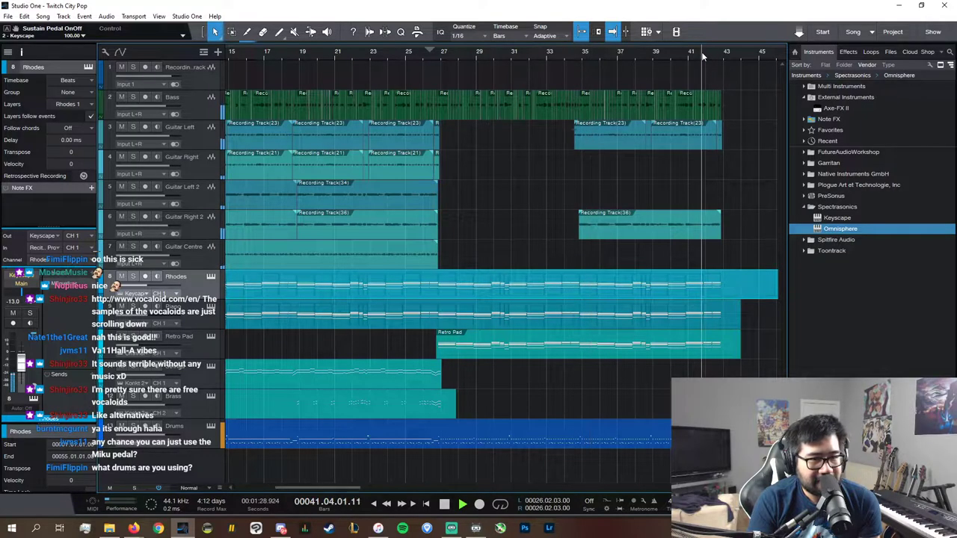
pyautogui.scroll(4, 653, 484)
pyautogui.hscroll(2, 655, 486)
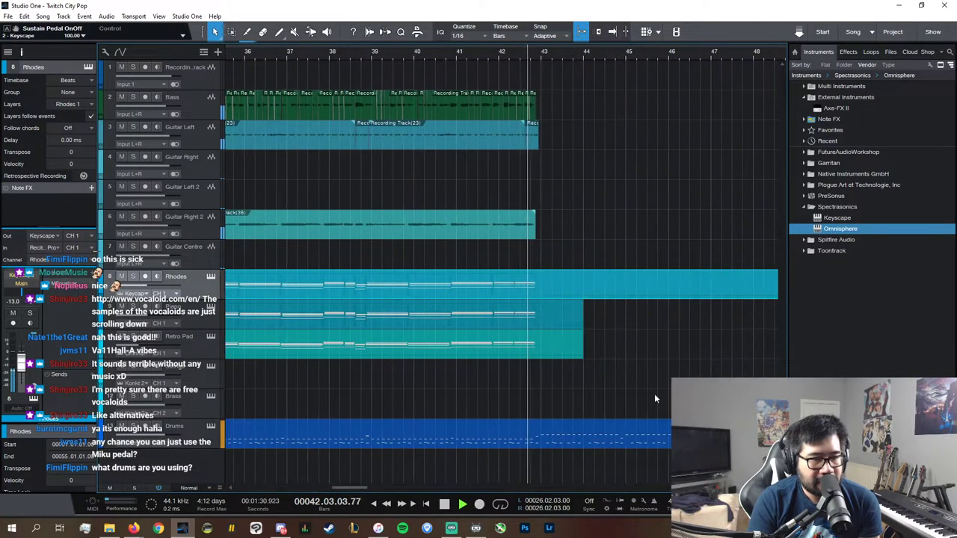
# - Open the Rhodes part in the note editor and play its chords from about bar 37
pyautogui.doubleClick(579, 284)
pyautogui.press('space')
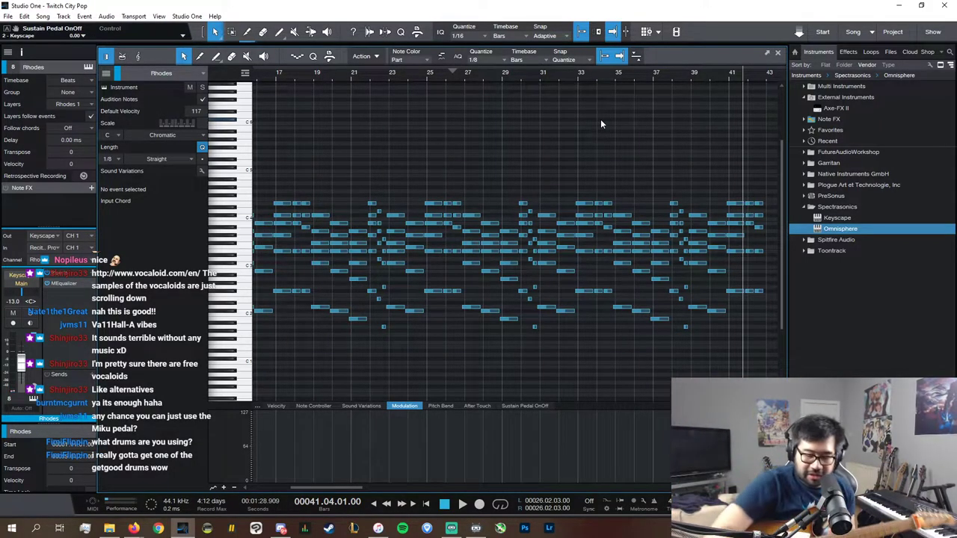
pyautogui.click(644, 77)
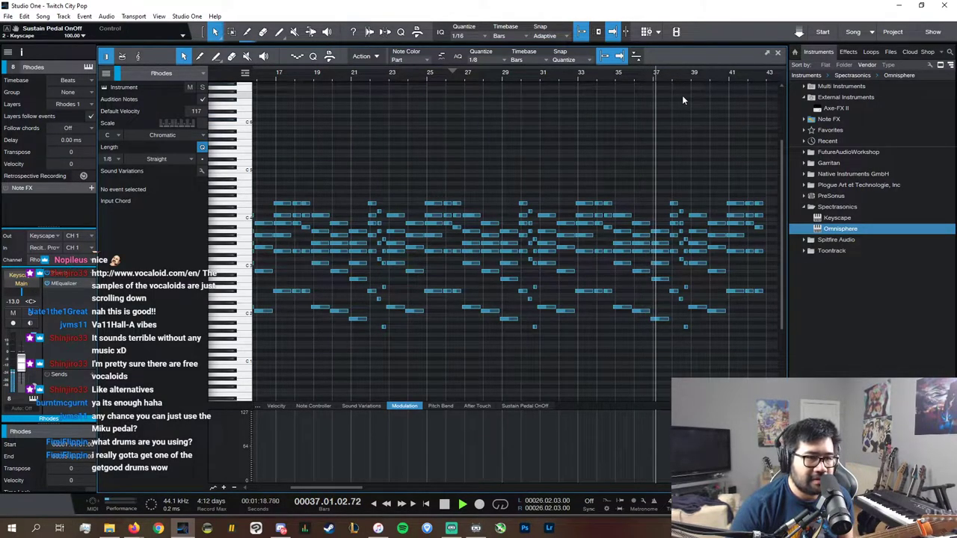
pyautogui.click(666, 79)
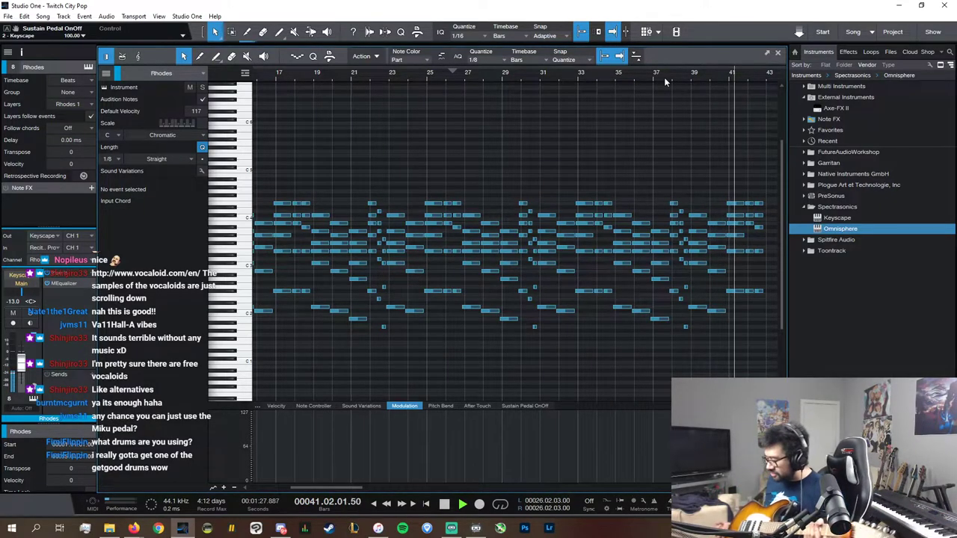
# - Replay the song from about bar 37 through the section beyond bar 43, and stop playback
pyautogui.click(664, 77)
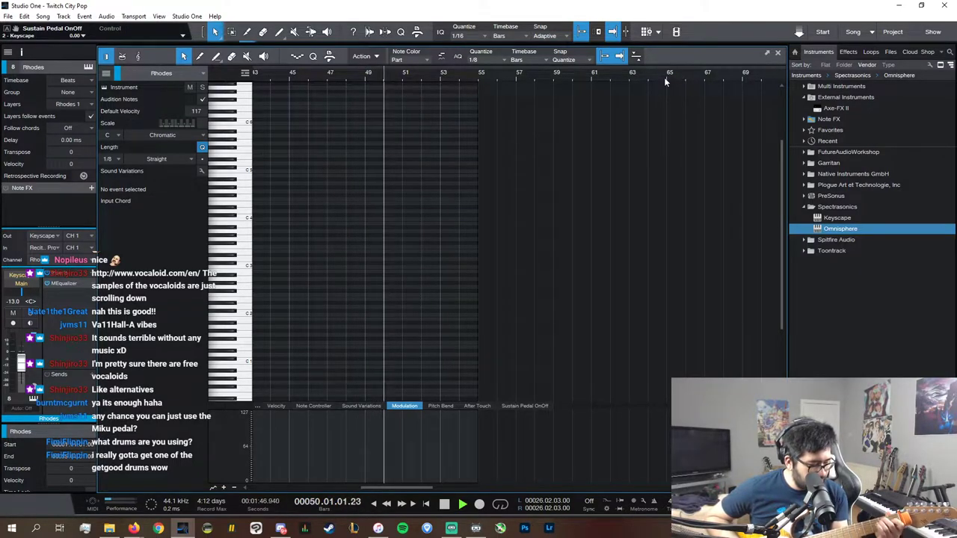
pyautogui.press('space')
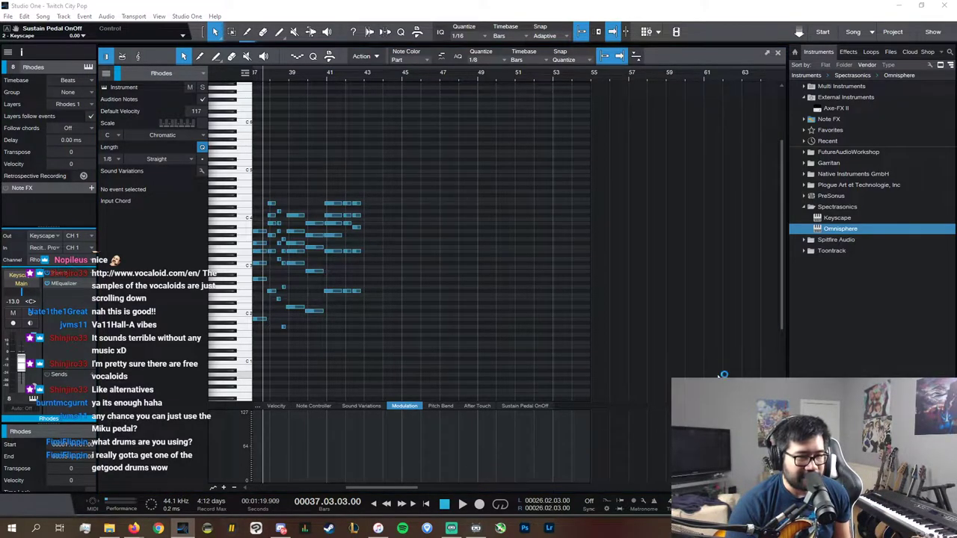
# - Switch to Axe-Edit, load clean guitar preset 022, and bypass its Reverb and Delay blocks
pyautogui.click(231, 528)
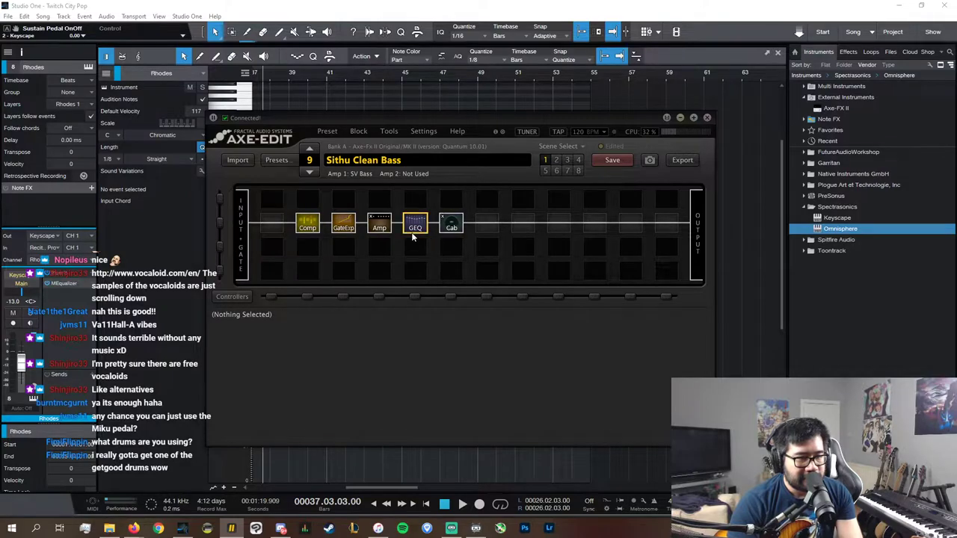
pyautogui.click(414, 228)
pyautogui.click(283, 162)
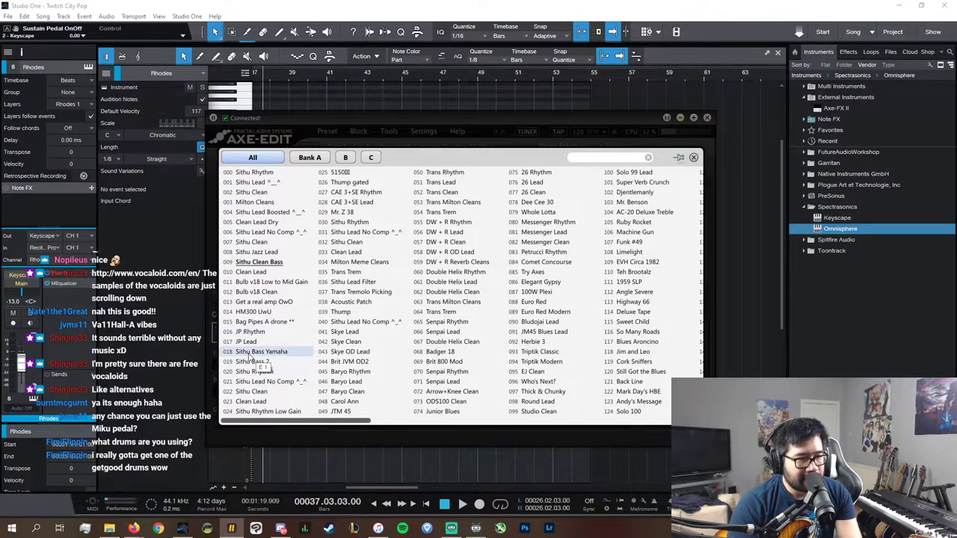
pyautogui.click(257, 395)
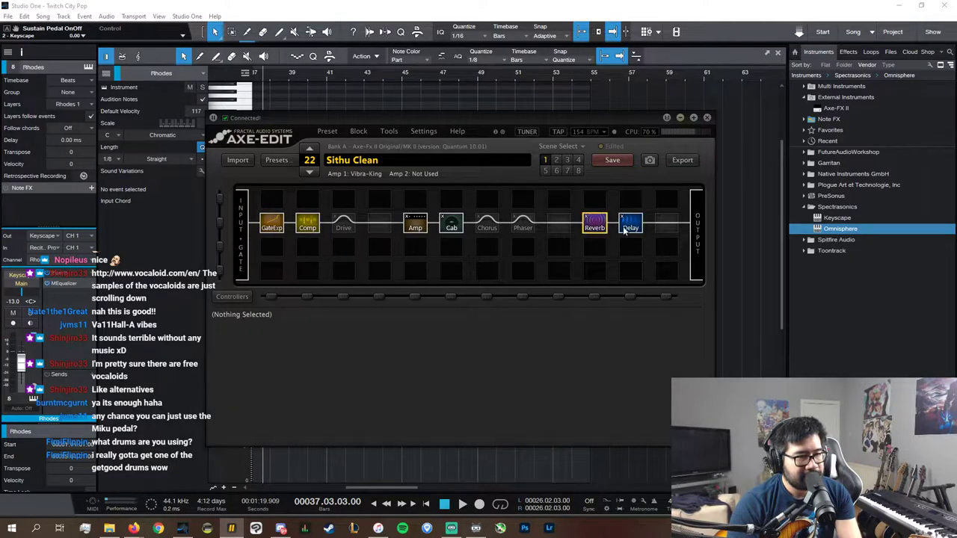
pyautogui.click(628, 226)
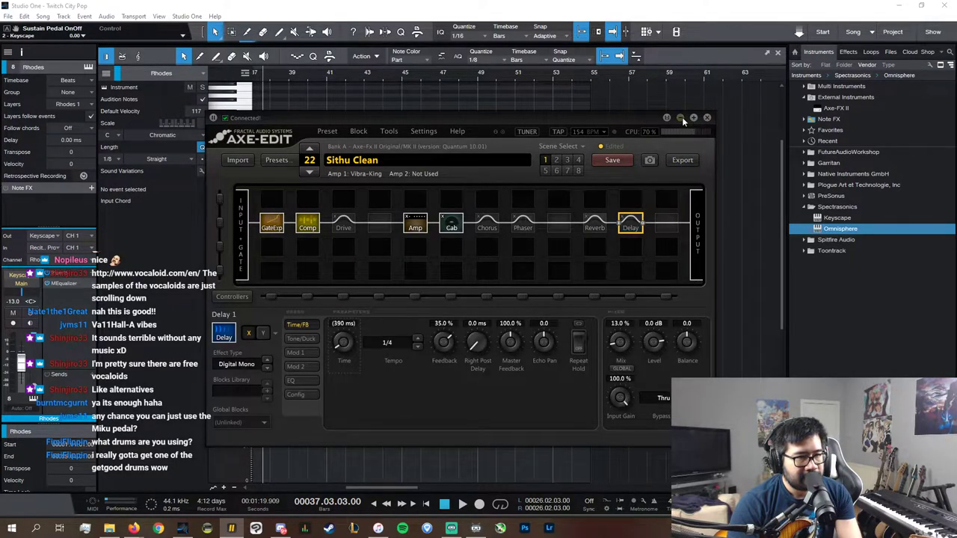
pyautogui.click(681, 117)
# - Close the Rhodes note editor and set the audio dropout protection to Minimum
pyautogui.press('F2')
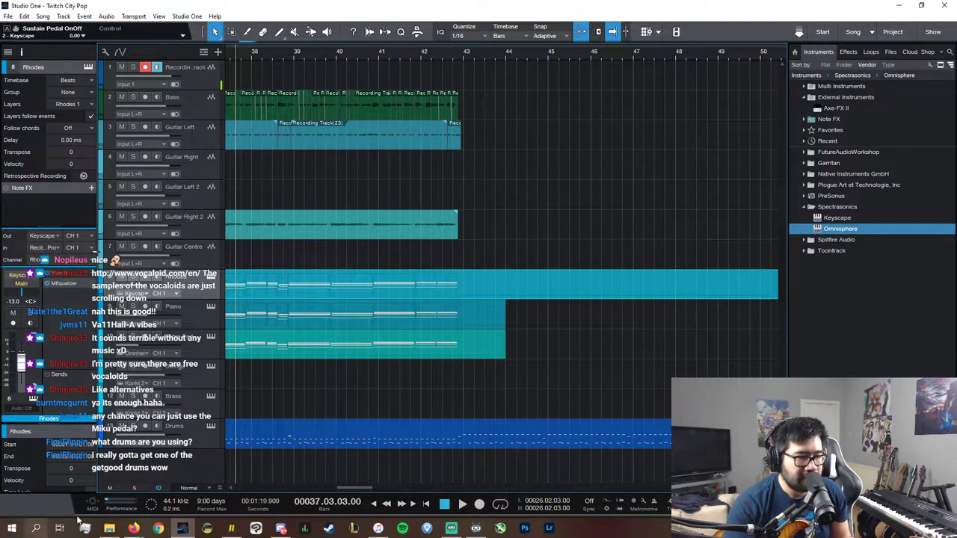
pyautogui.click(114, 511)
pyautogui.click(516, 260)
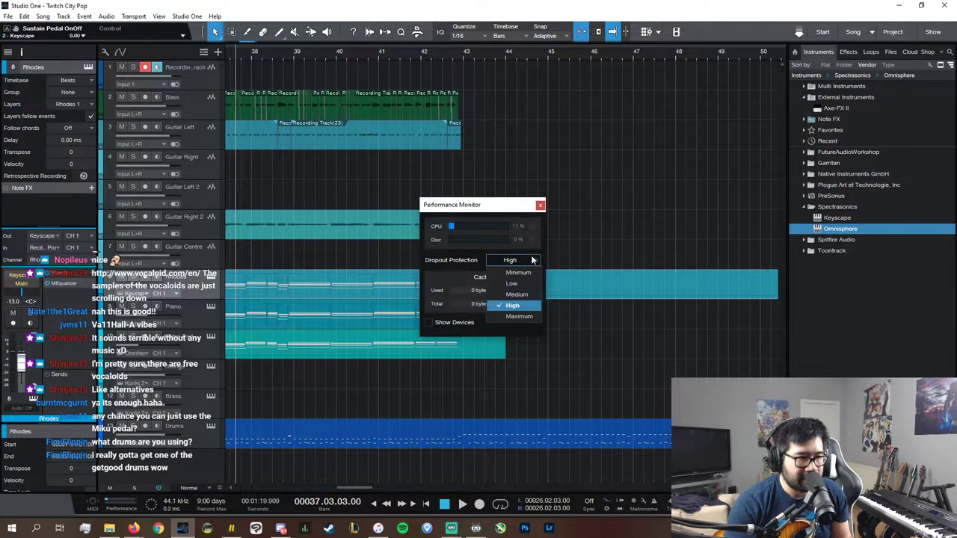
pyautogui.click(517, 274)
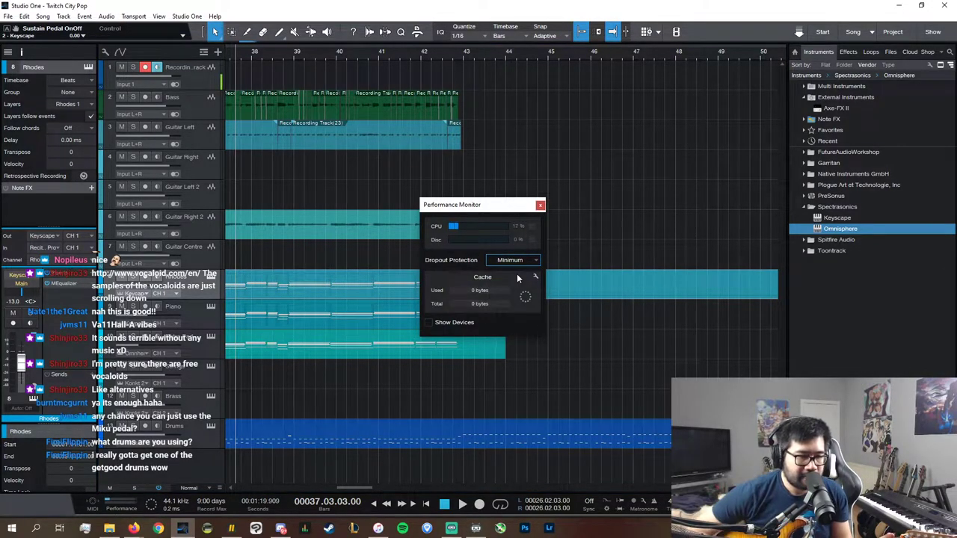
# - Switch to Axe-Edit to tune the guitar with its tuner, then return to Studio One and close the Performance Monitor
pyautogui.click(231, 528)
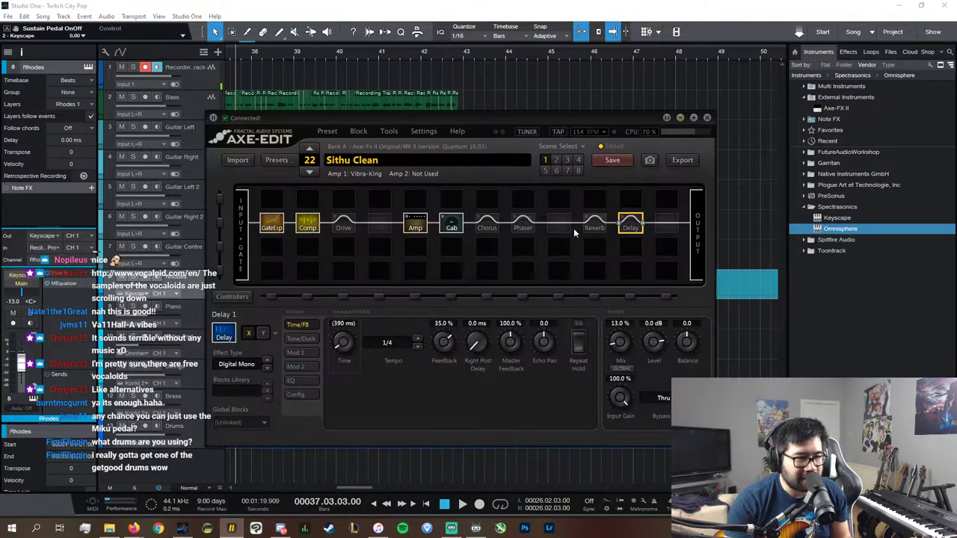
pyautogui.click(535, 133)
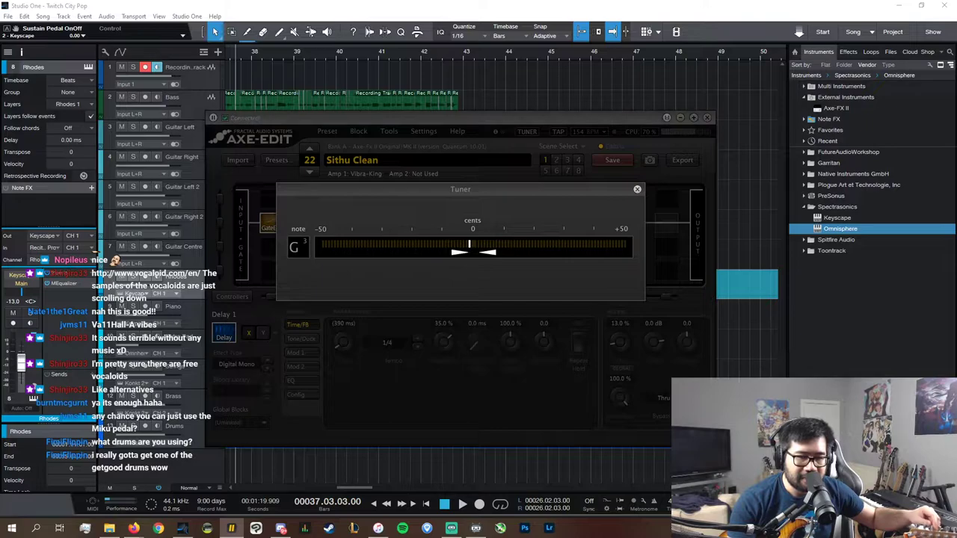
pyautogui.hotkey('alt', 'Tab')
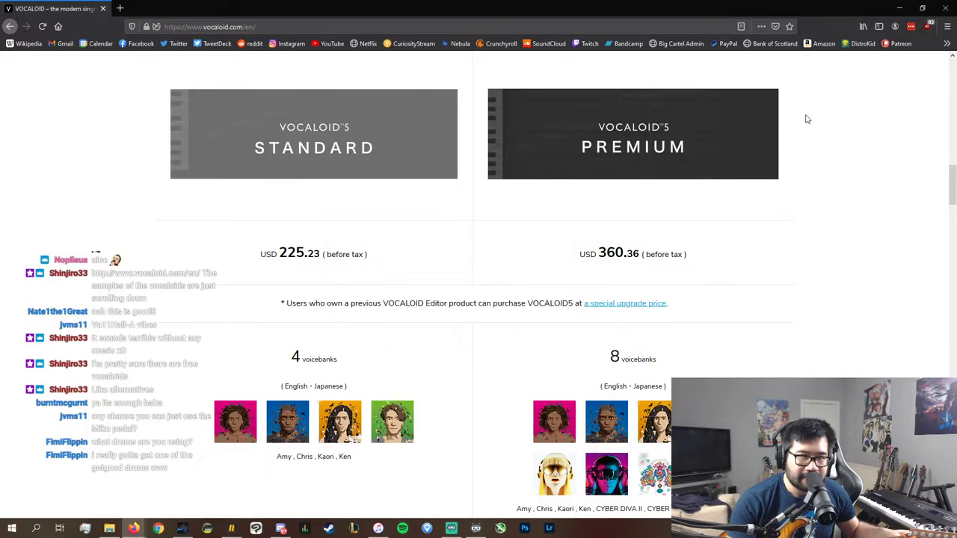
pyautogui.click(900, 9)
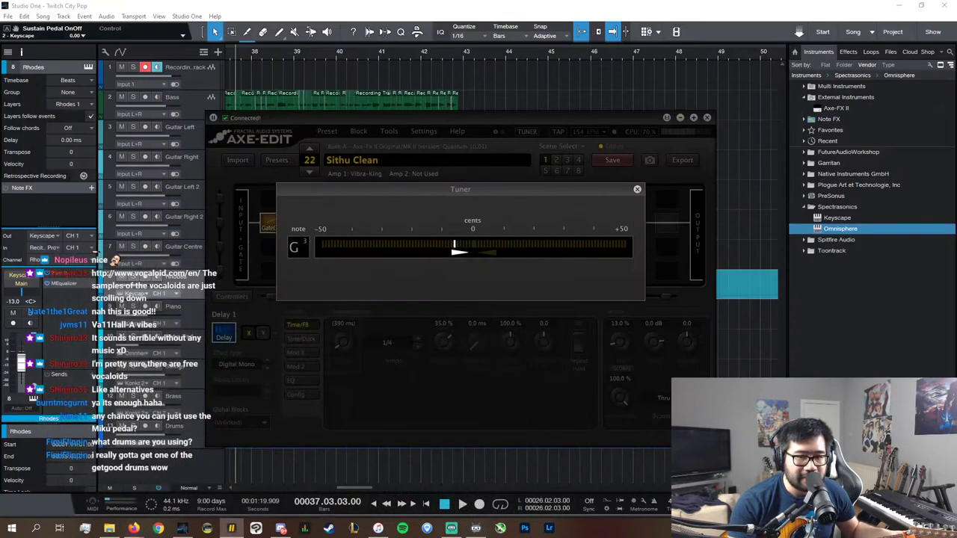
pyautogui.hotkey('alt', 'Tab')
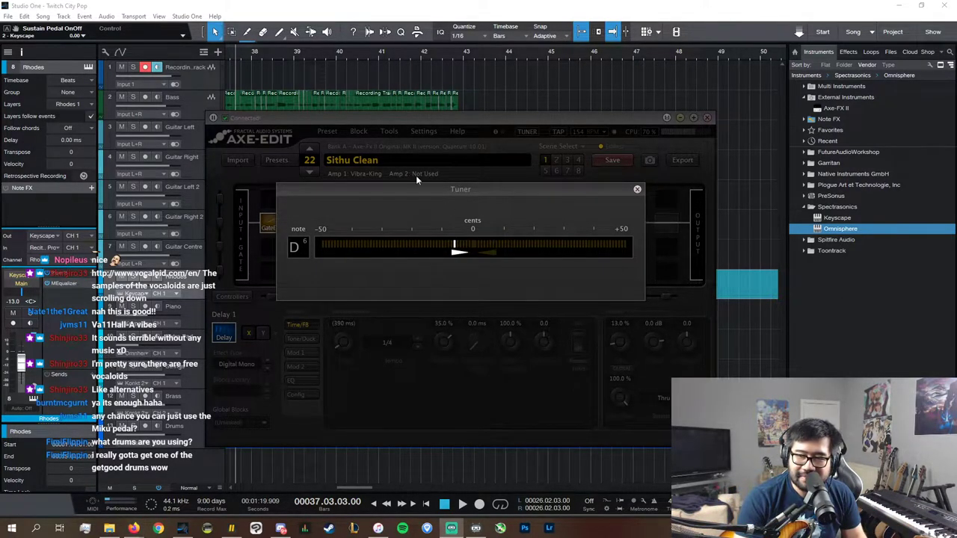
pyautogui.click(637, 189)
pyautogui.click(479, 5)
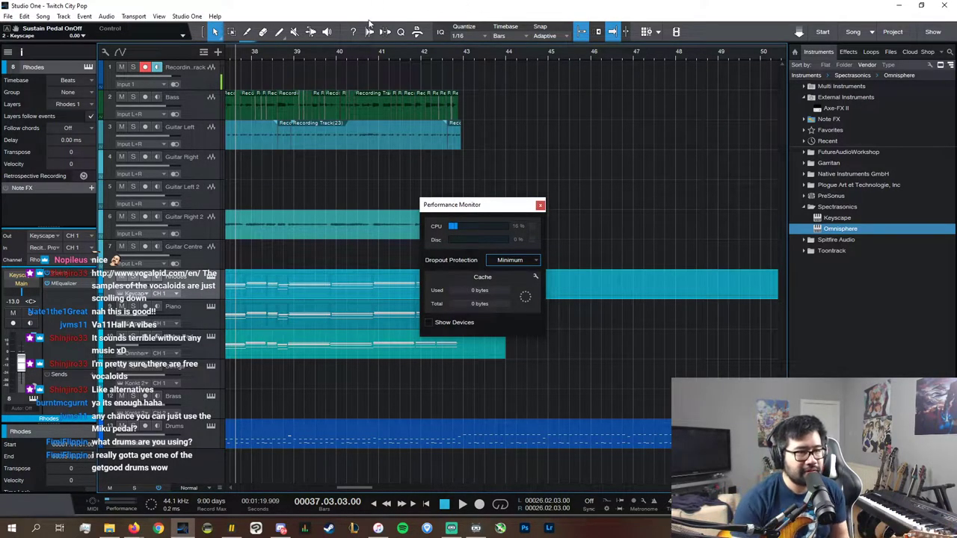
pyautogui.click(540, 205)
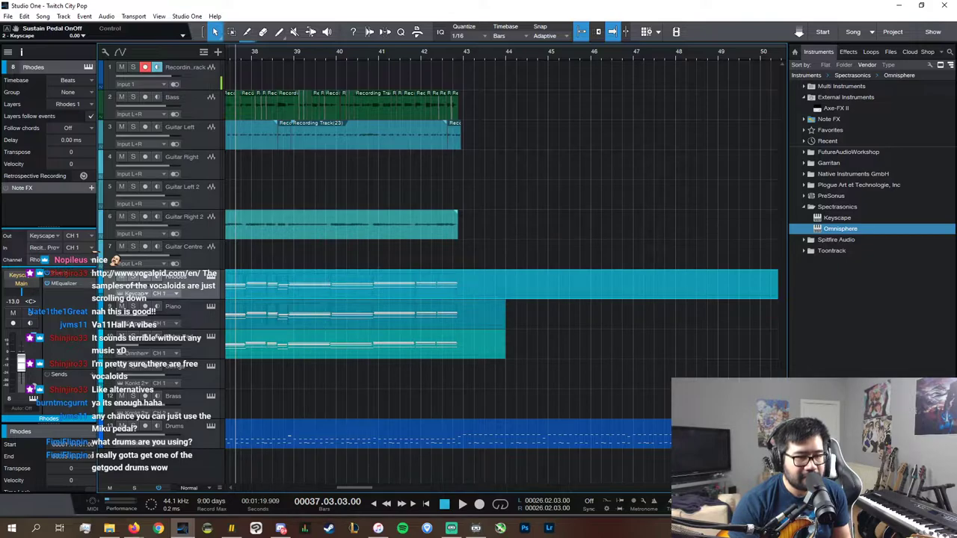
# - Open the mixing console, close the VoxengoRecorder plug-in window, and dock the console before hiding it
pyautogui.press('F3')
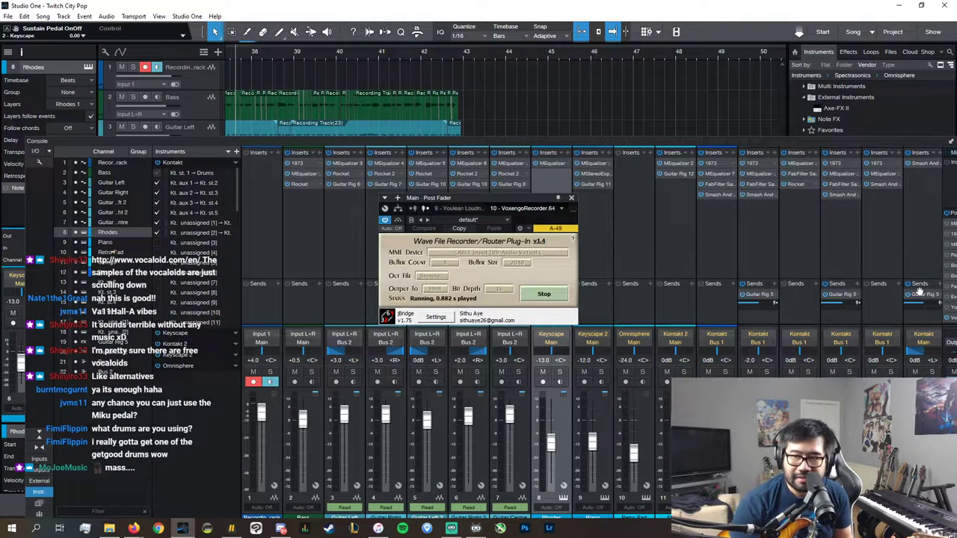
pyautogui.click(570, 208)
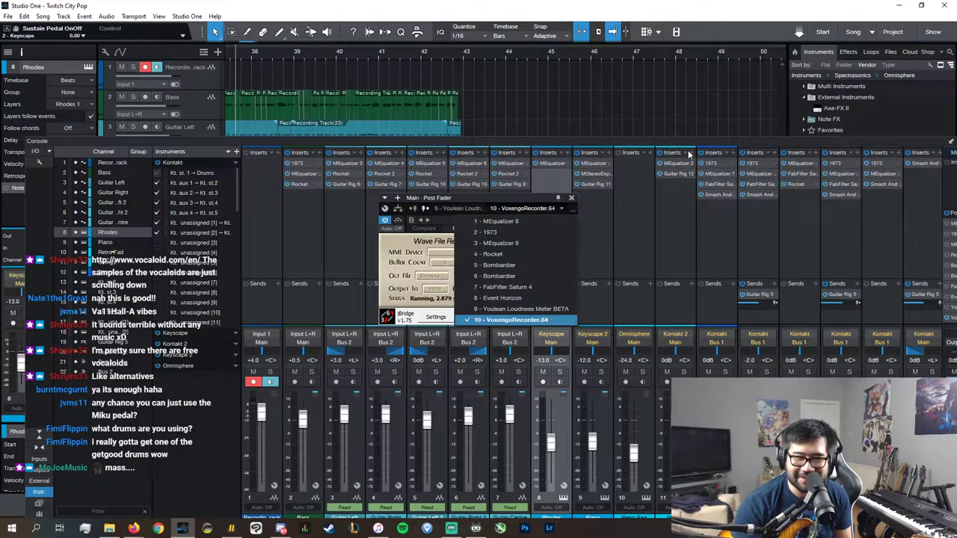
pyautogui.click(702, 138)
pyautogui.moveTo(682, 142); pyautogui.dragTo(656, 143)
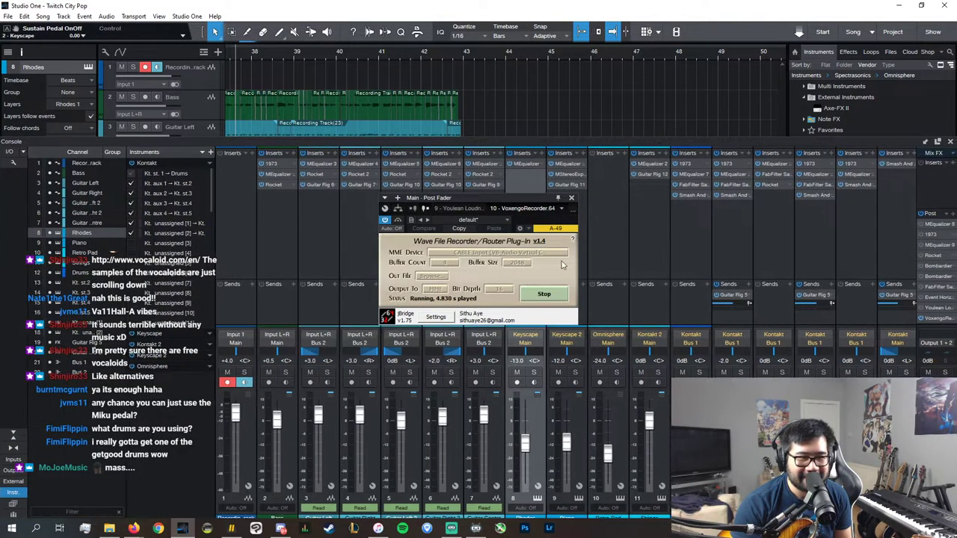
pyautogui.click(575, 207)
pyautogui.click(576, 205)
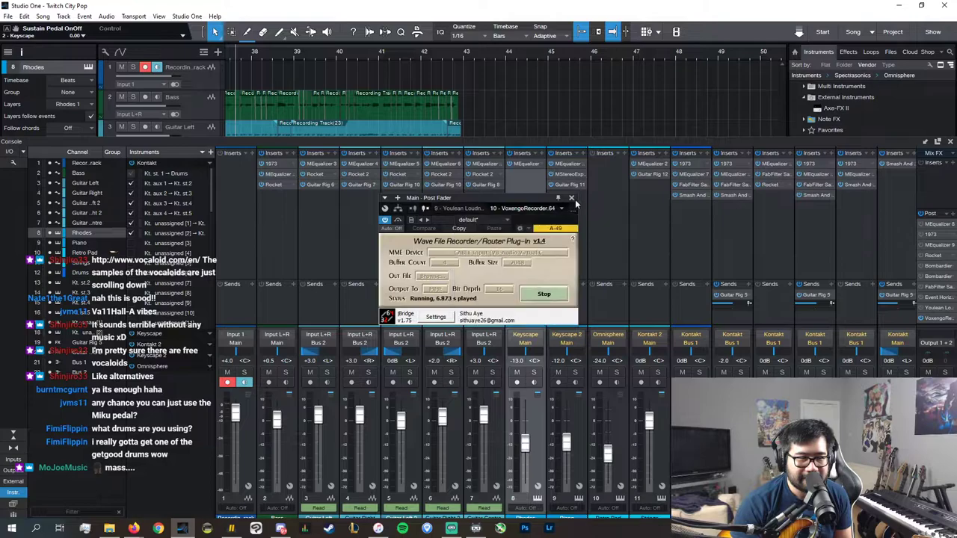
pyautogui.click(572, 198)
pyautogui.click(924, 141)
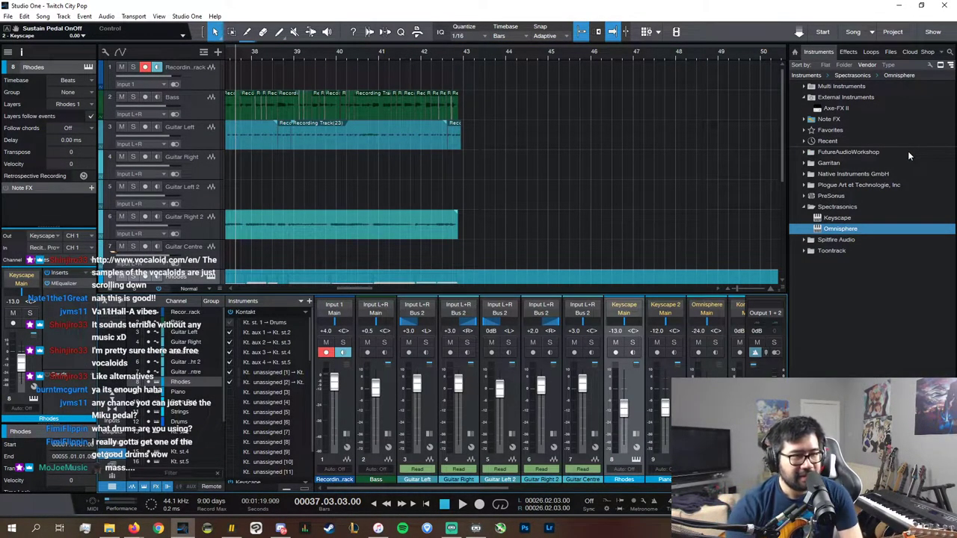
pyautogui.press('F3')
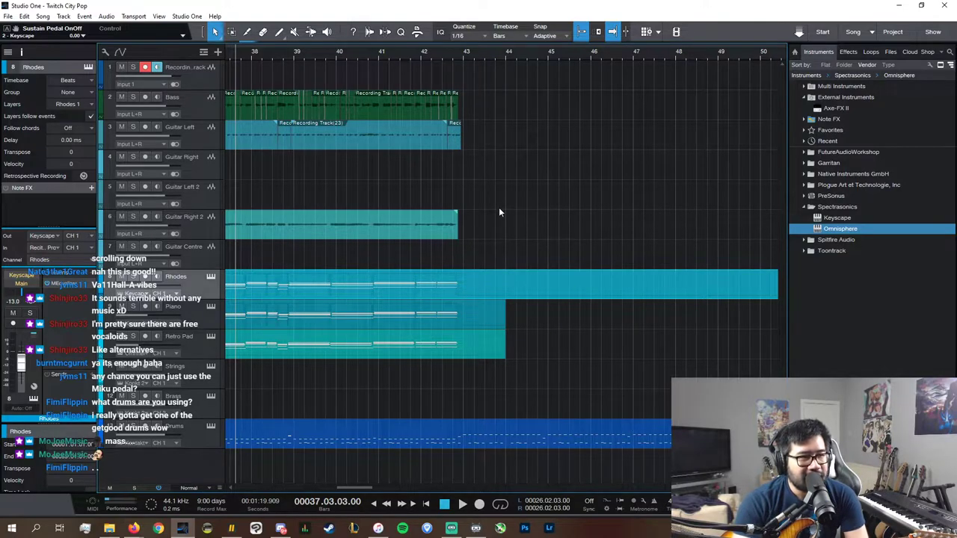
# - Play the new section from bar 42 several times to rehearse a guitar part over the drums
pyautogui.click(383, 54)
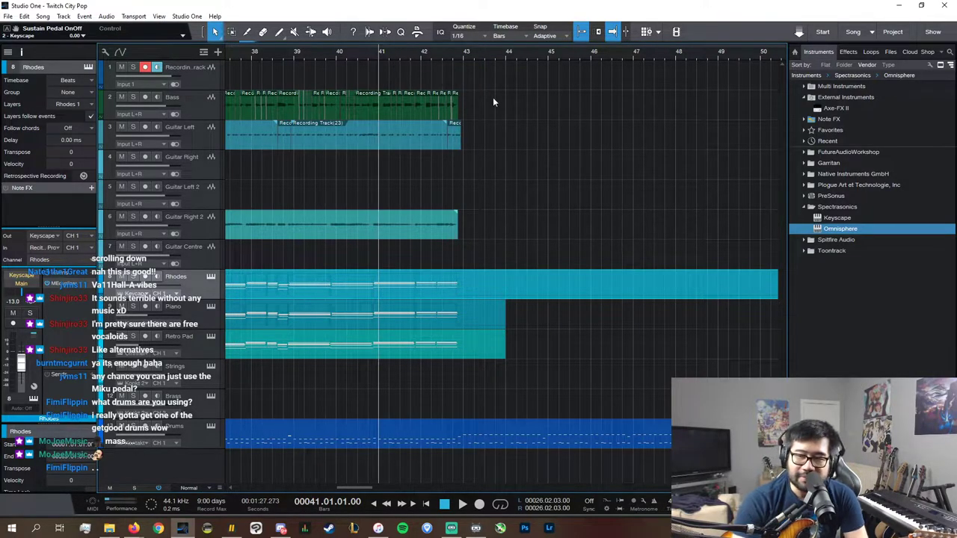
pyautogui.click(421, 53)
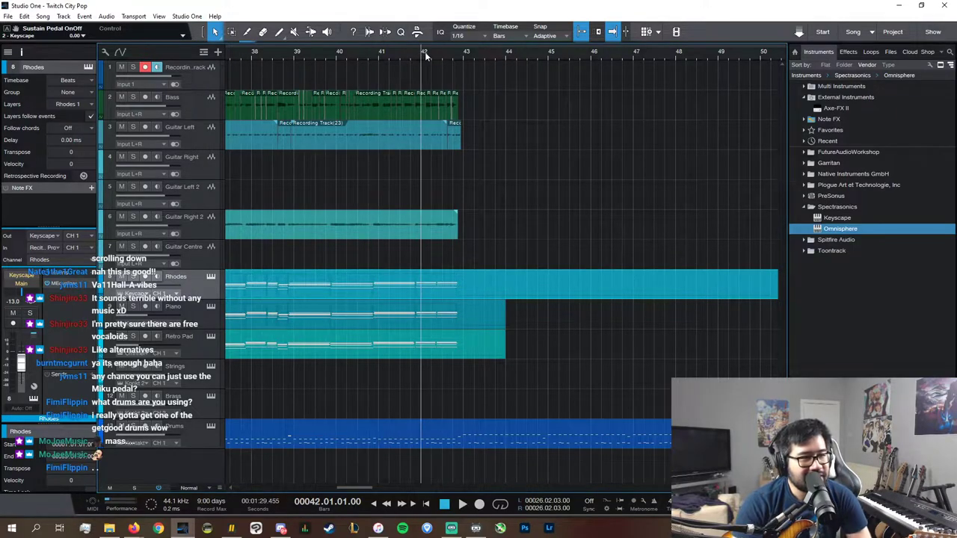
pyautogui.press('space')
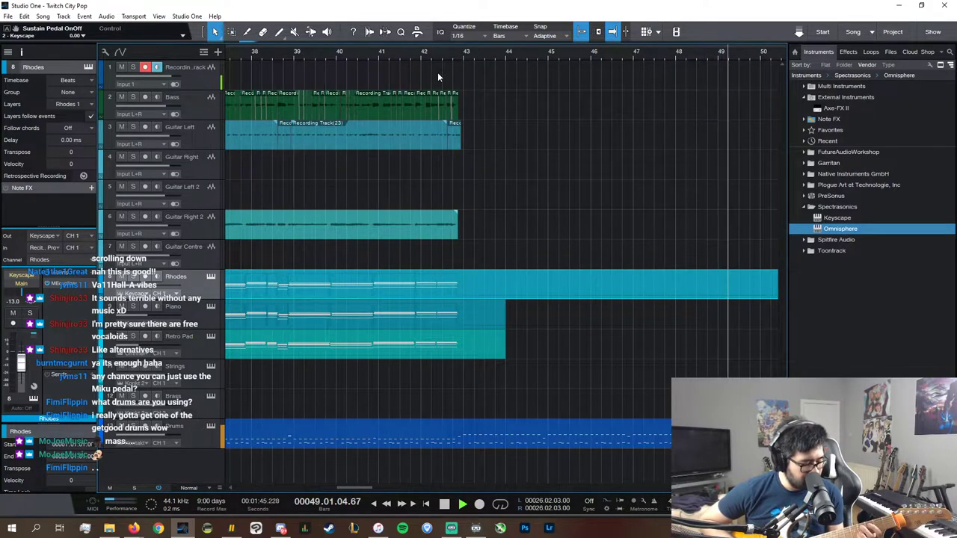
pyautogui.press('space')
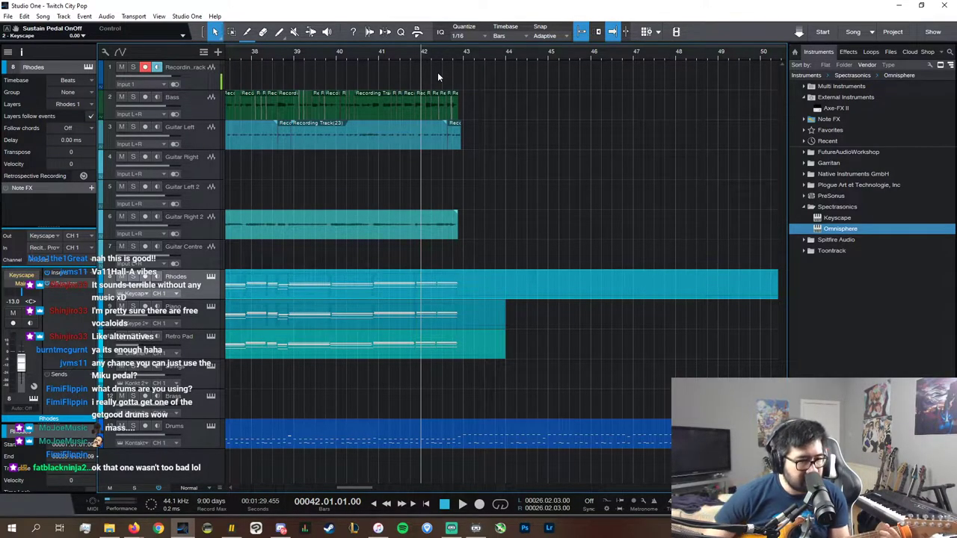
pyautogui.press('space')
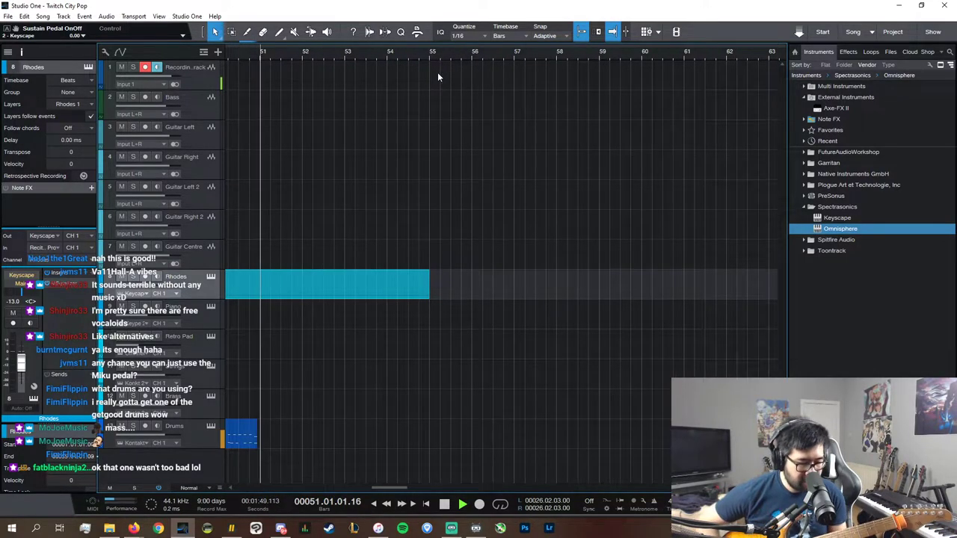
pyautogui.press('space')
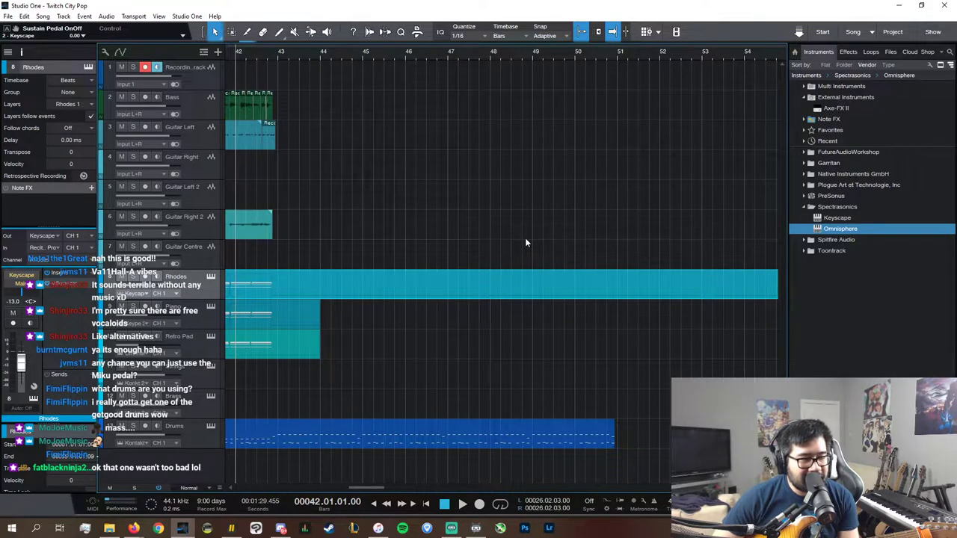
pyautogui.press('space')
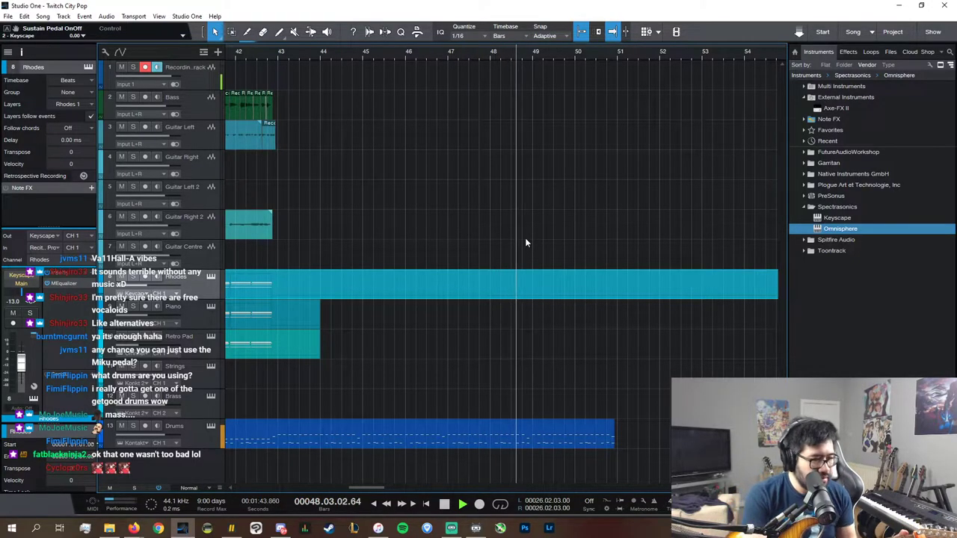
pyautogui.press('space')
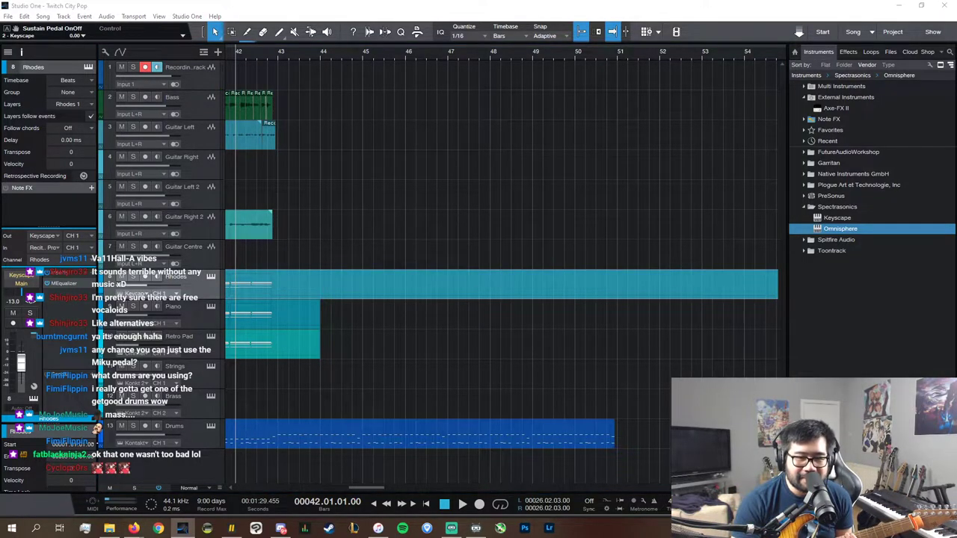
# - Try recording a guitar take on the recording track from bar 42 to about bar 51, and undo the take
pyautogui.hotkey('alt', 'Tab')
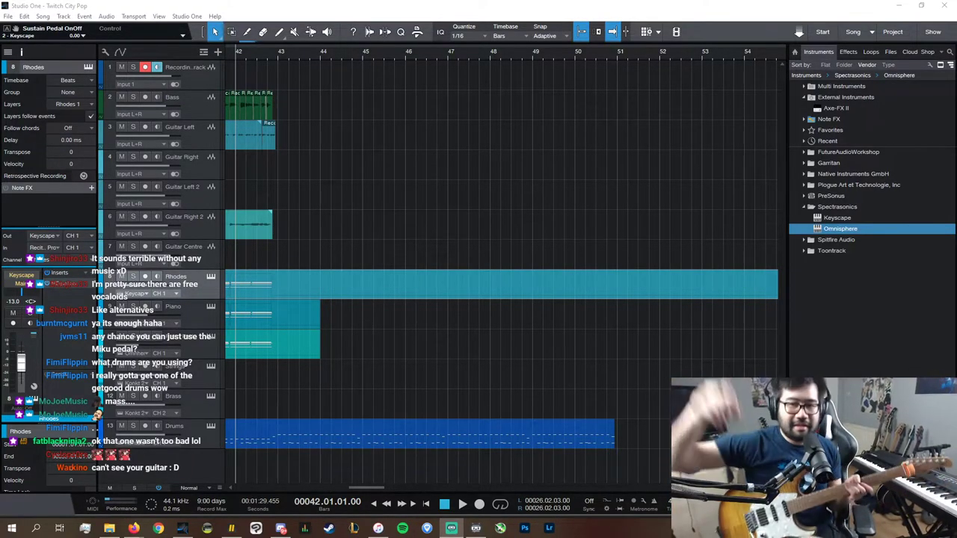
pyautogui.click(463, 4)
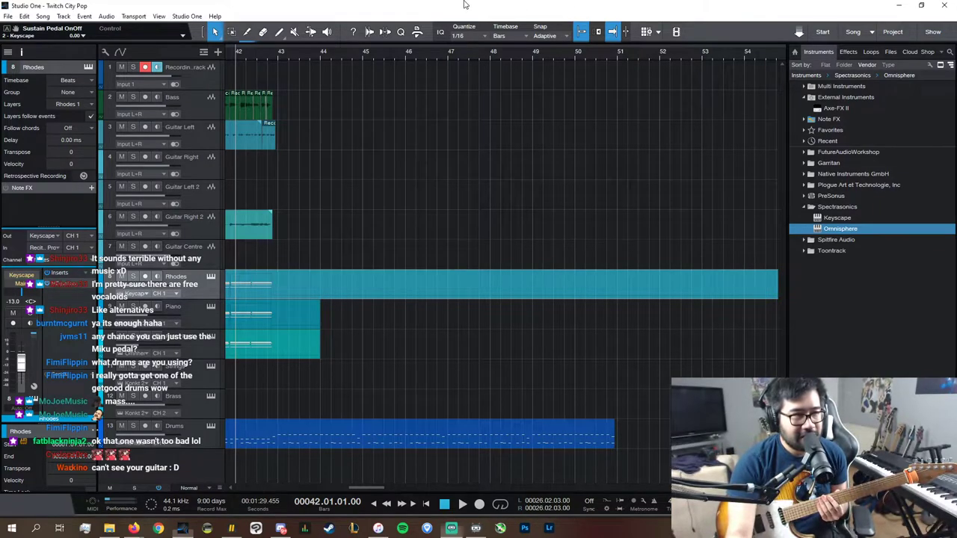
pyautogui.press('*')
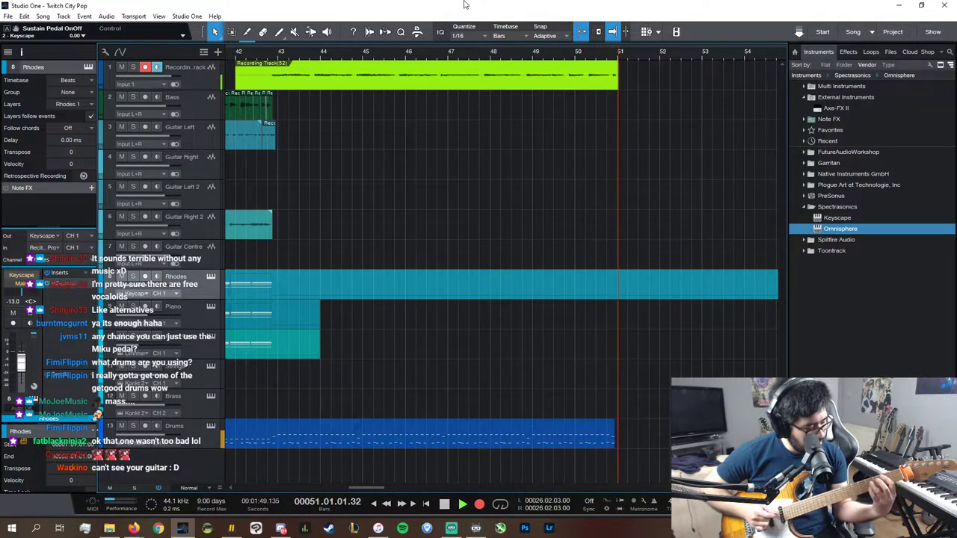
pyautogui.press('space')
pyautogui.hotkey('ctrl', 'z')
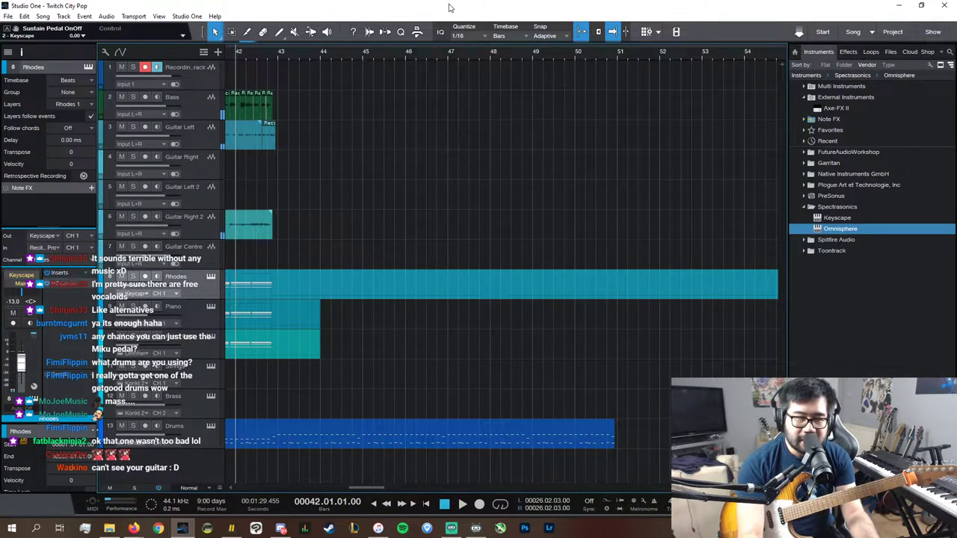
# - Try recording three more guitar takes on the recording track from bar 42, stopping early and undoing each one
pyautogui.press('KP_Multiply')
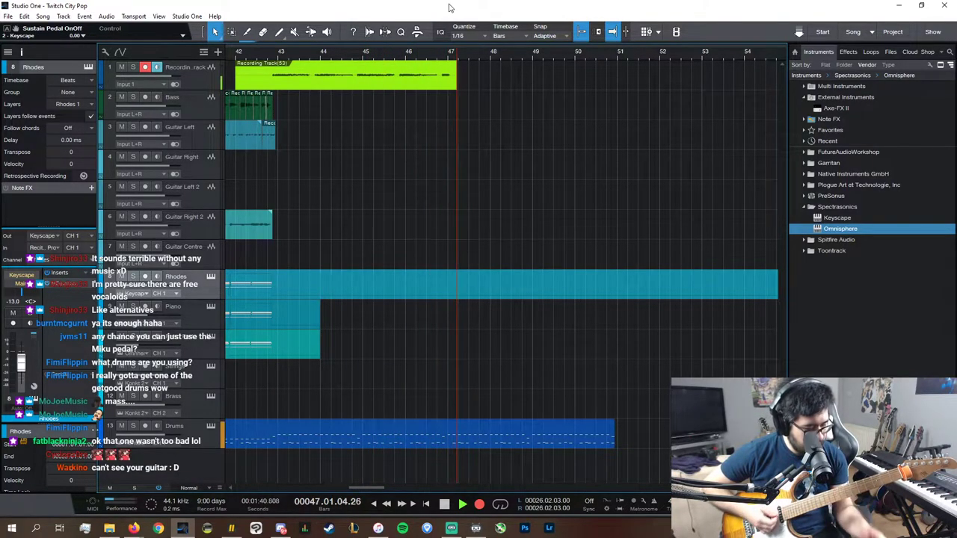
pyautogui.press('space')
pyautogui.hotkey('ctrl', 'z')
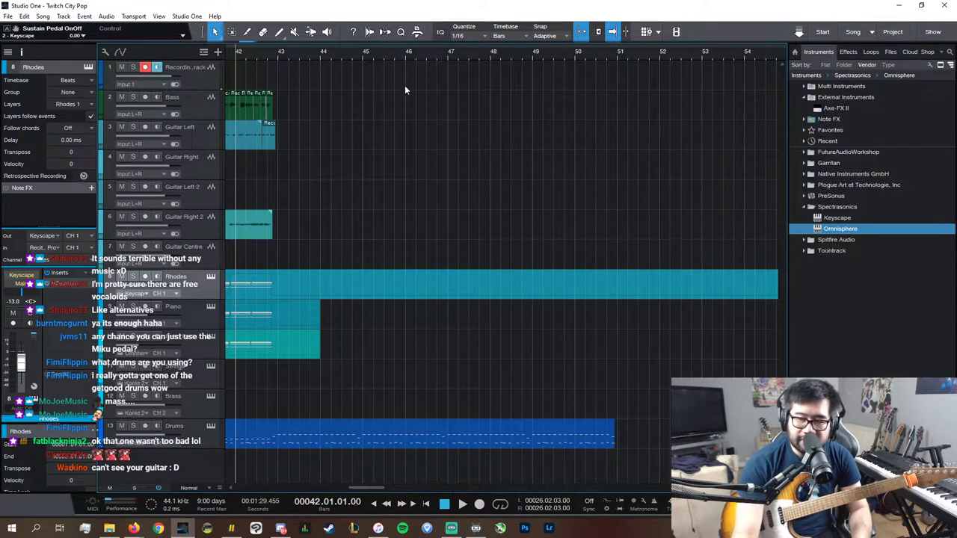
pyautogui.press('KP_Multiply')
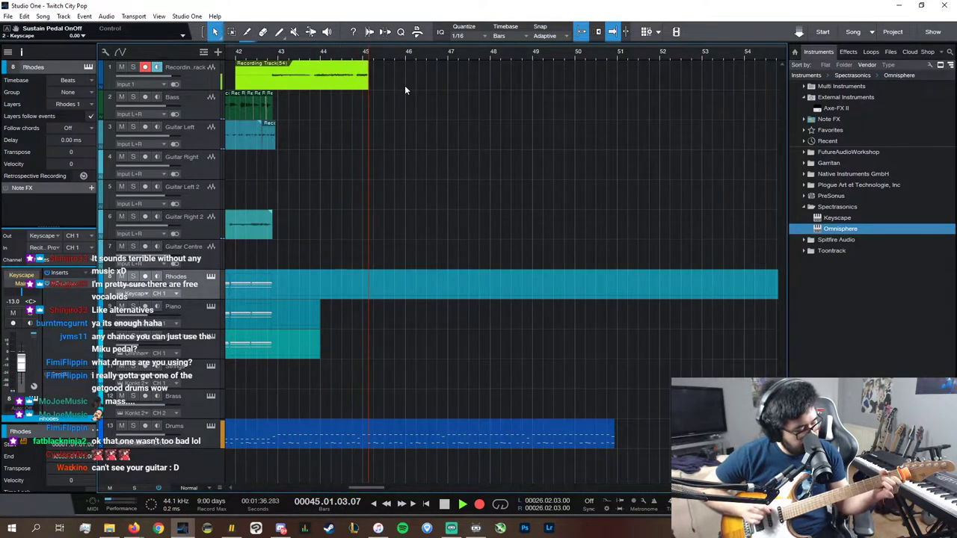
pyautogui.press('space')
pyautogui.hotkey('ctrl', 'z')
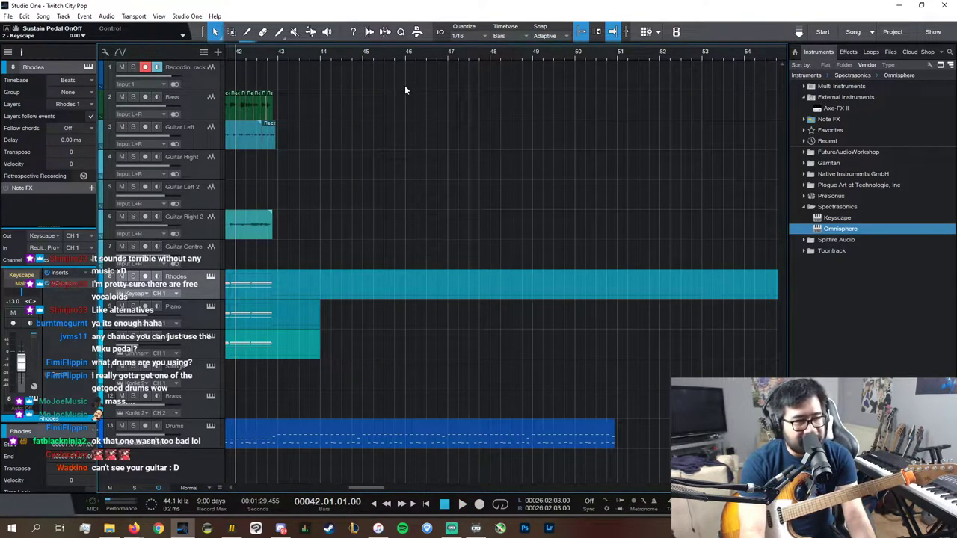
pyautogui.press('KP_Multiply')
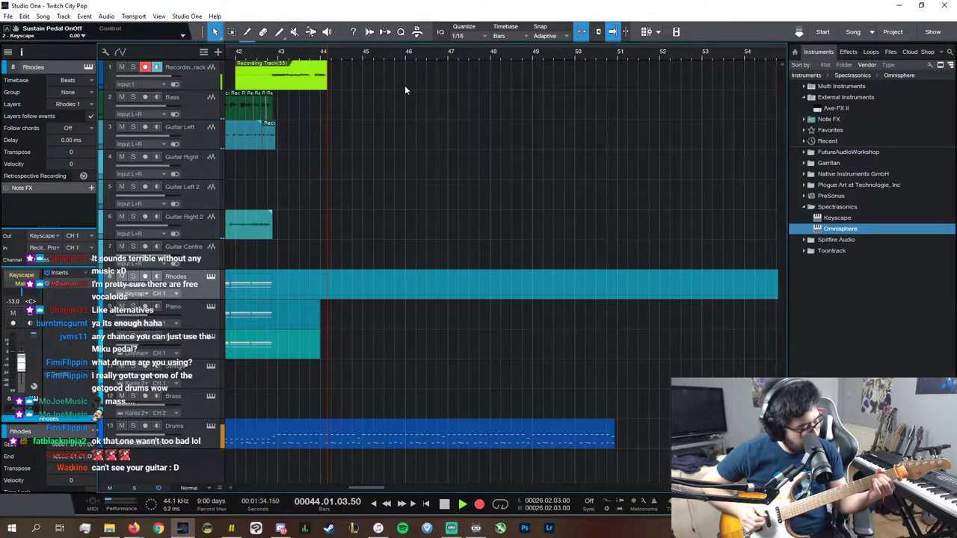
pyautogui.press('space')
pyautogui.hotkey('ctrl', 'z')
# - Record a guitar take from bar 41 to about bar 47 and move it to the Guitar Left 2 track
pyautogui.press('KP_Subtract')
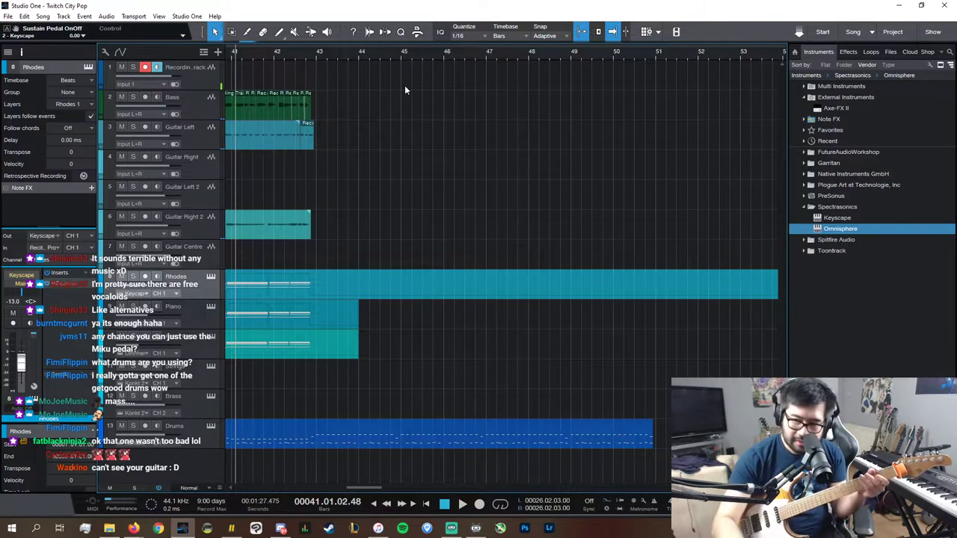
pyautogui.press('KP_Multiply')
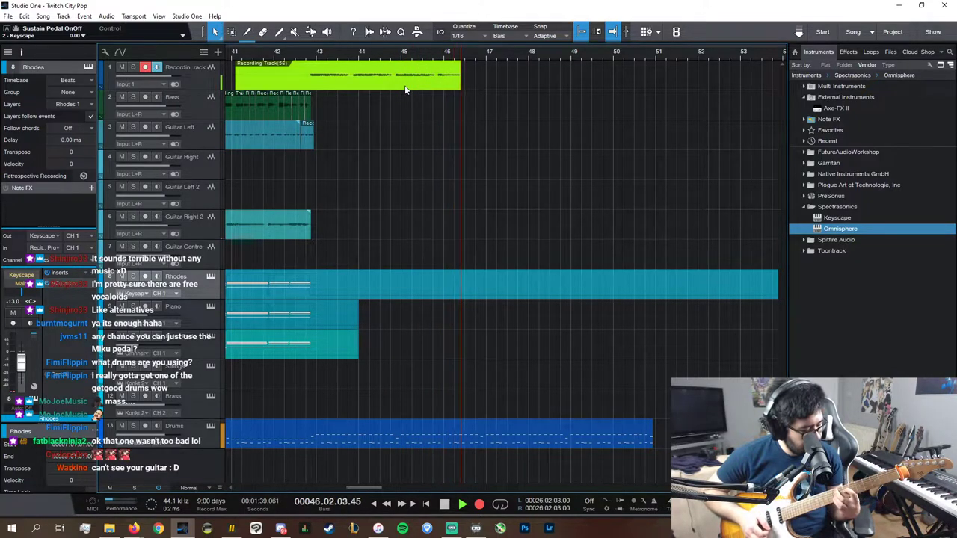
pyautogui.press('space')
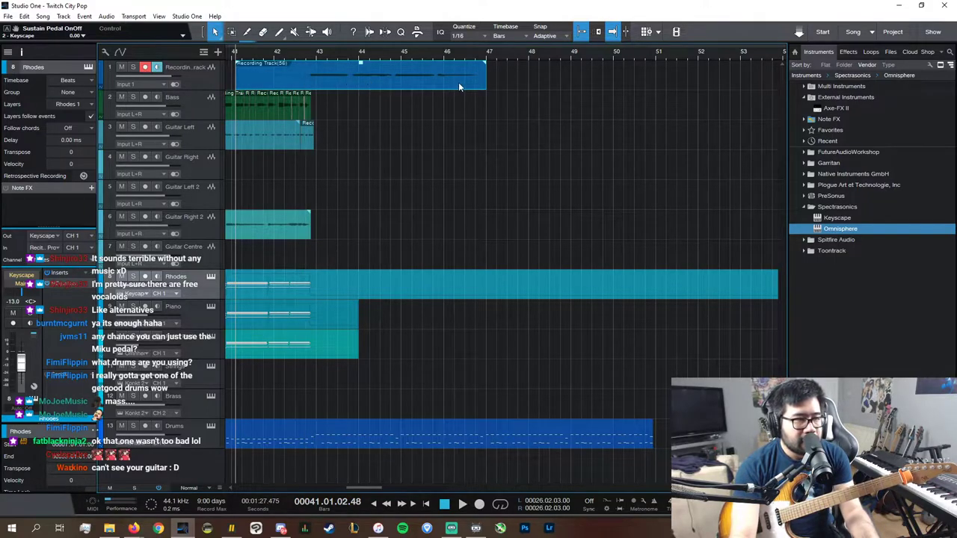
pyautogui.moveTo(488, 78)
pyautogui.mouseDown()
pyautogui.moveTo(320, 77)
pyautogui.moveTo(487, 76)
pyautogui.mouseUp()
pyautogui.click(369, 52)
pyautogui.moveTo(419, 75); pyautogui.dragTo(410, 193)
# - Play back the new Guitar Left 2 take, and rehearse the guitar part over the section from bar 45
pyautogui.click(309, 53)
pyautogui.press('space')
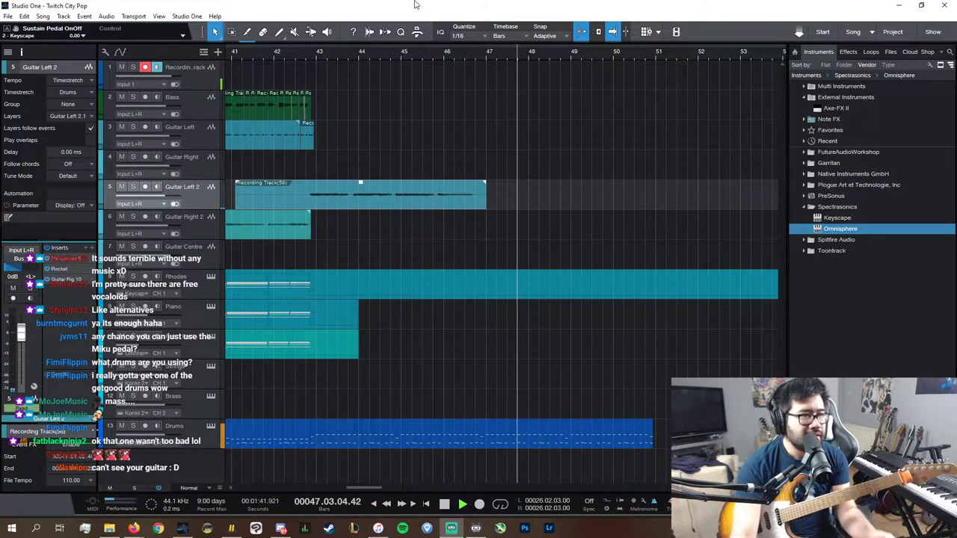
pyautogui.press('space')
pyautogui.click(399, 53)
pyautogui.press('space')
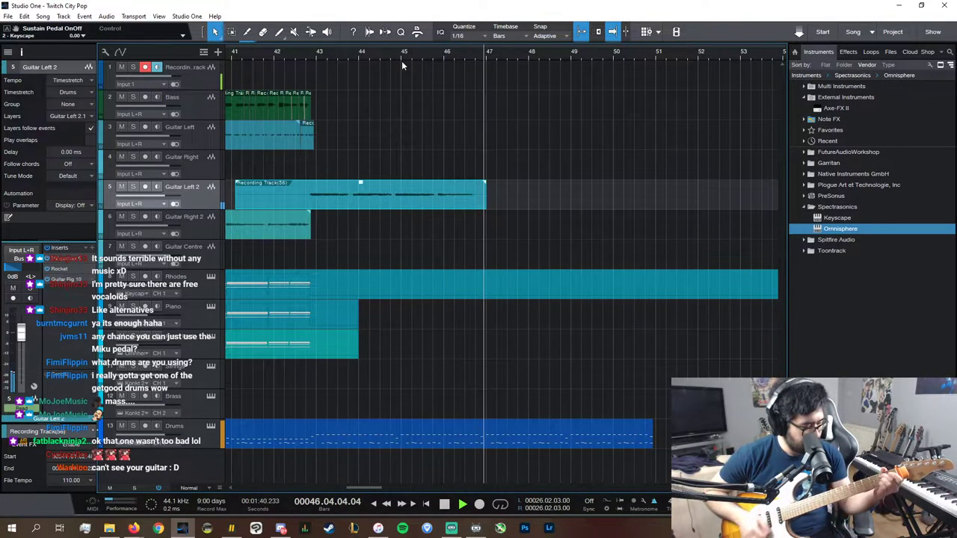
pyautogui.press('space')
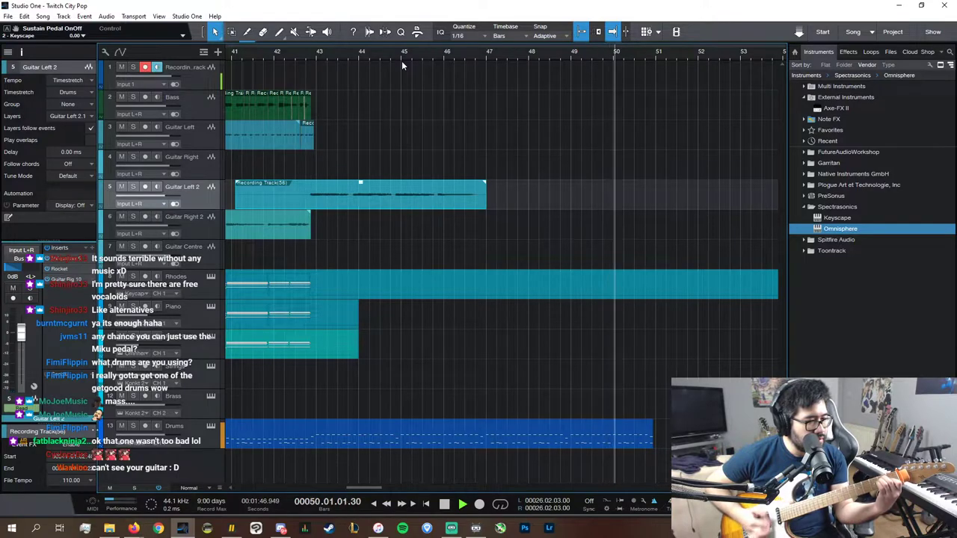
pyautogui.press('space')
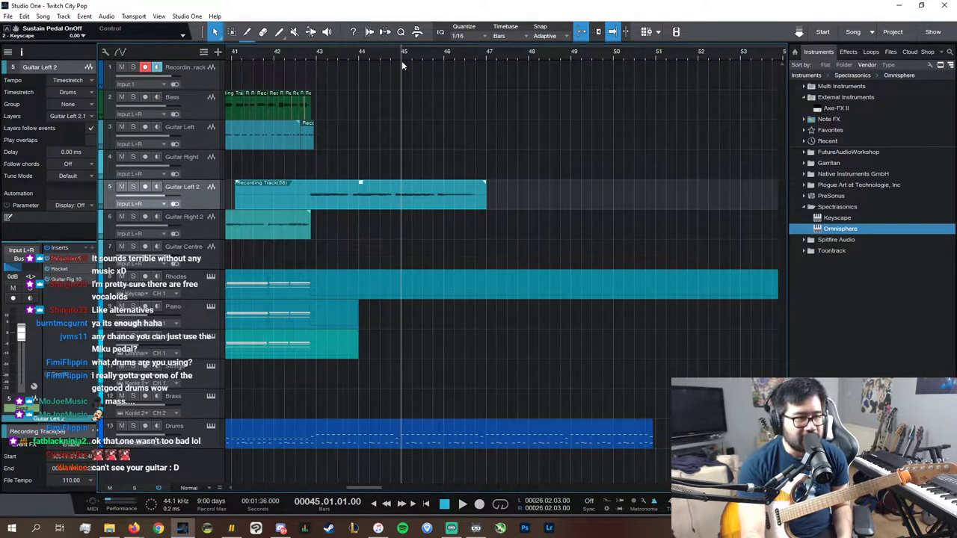
# - Record a longer guitar take from bar 42 to about bar 51 and replace the existing Guitar Left 2 take with it
pyautogui.click(277, 54)
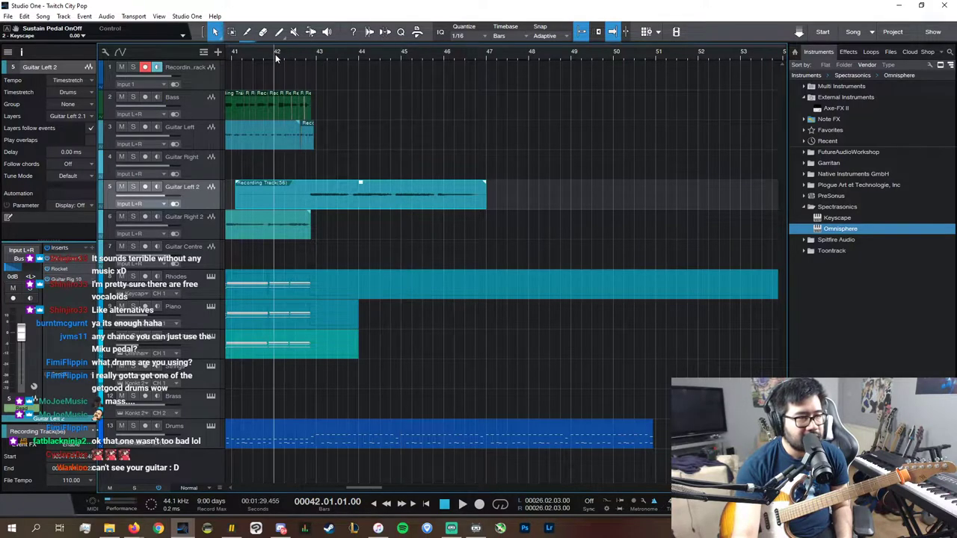
pyautogui.press('KP_Multiply')
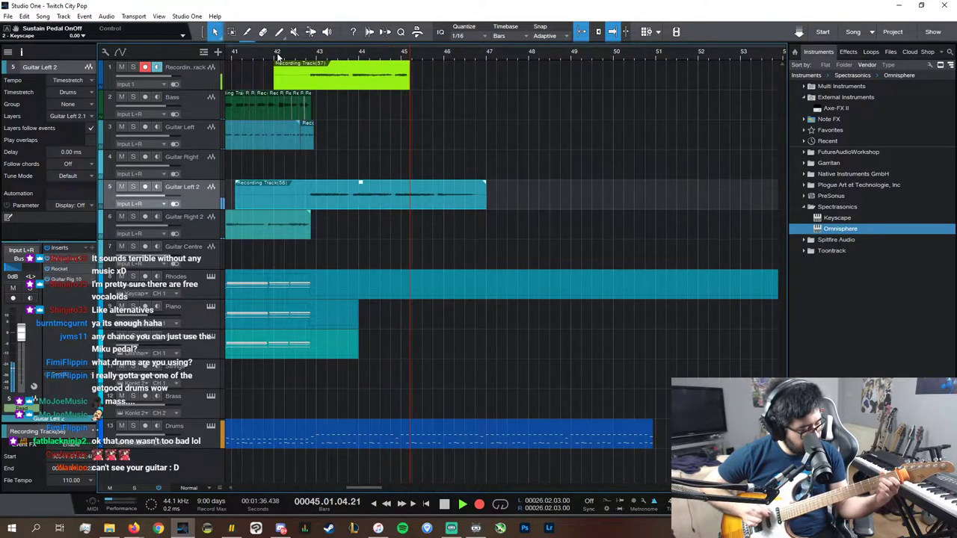
pyautogui.click(277, 57)
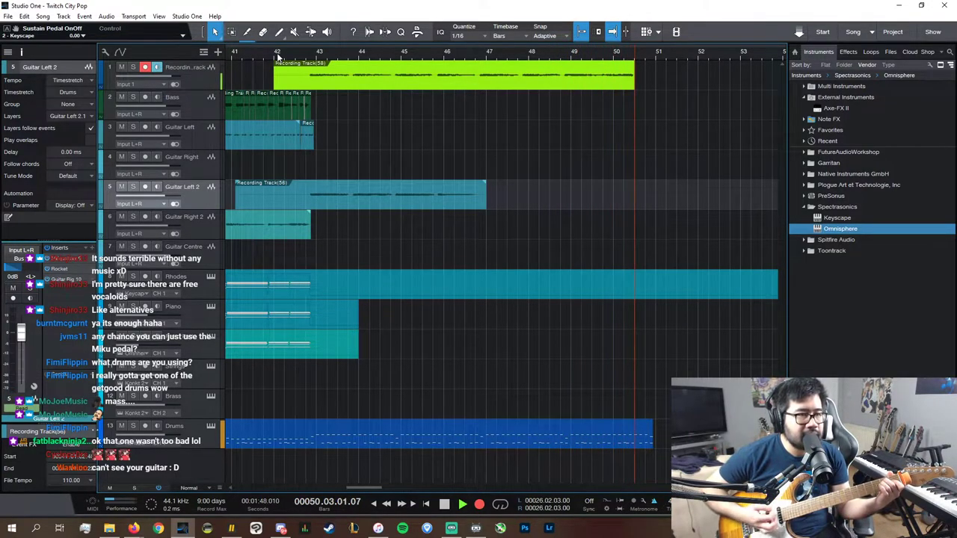
pyautogui.press('space')
pyautogui.click(333, 191)
pyautogui.press('Delete')
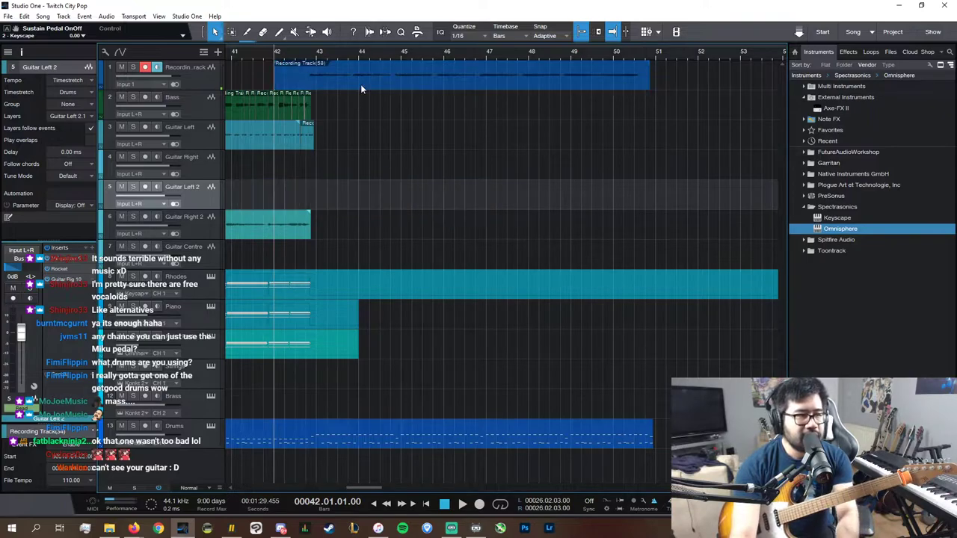
pyautogui.moveTo(360, 84); pyautogui.dragTo(361, 196)
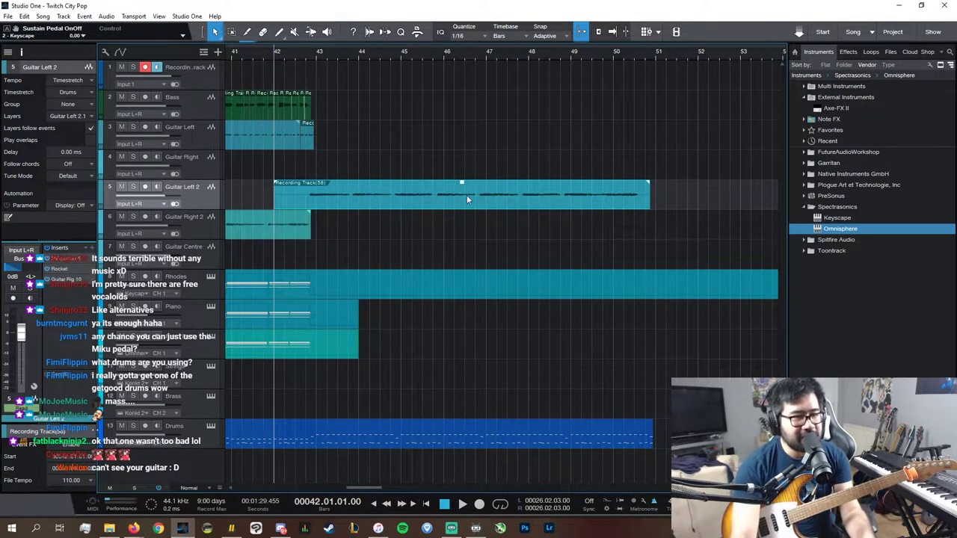
# - Play back the longer Guitar Left 2 take from bar 42 and from around bar 45
pyautogui.click(459, 37)
pyautogui.click(431, 56)
pyautogui.press('space')
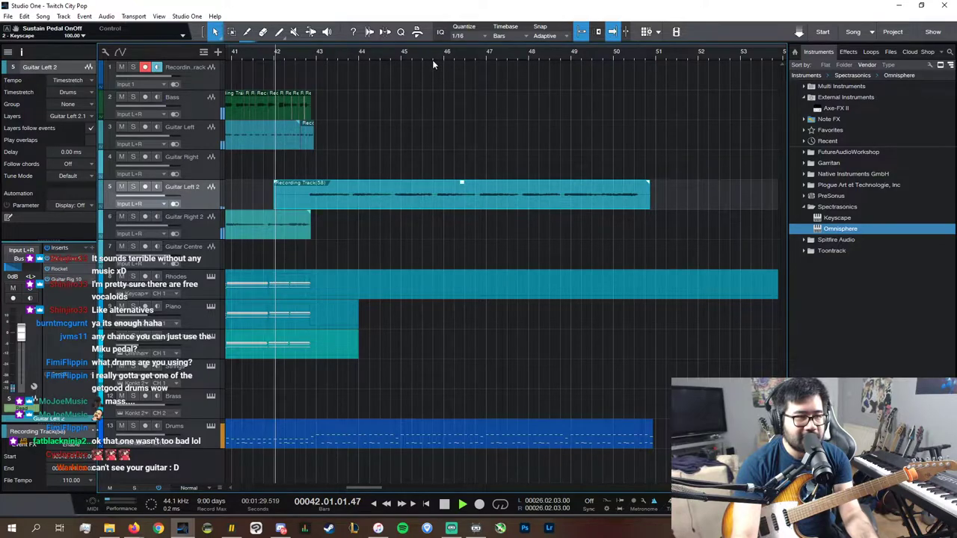
pyautogui.click(396, 53)
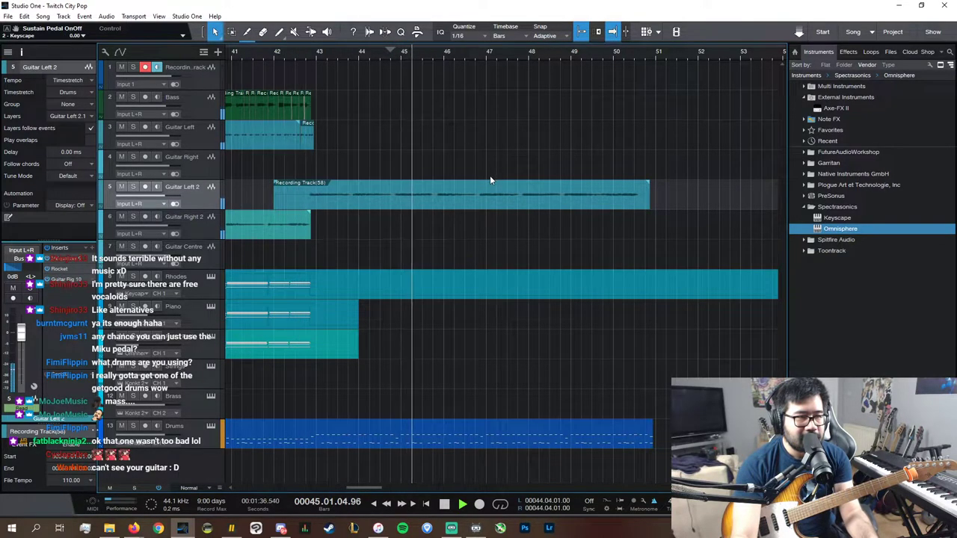
pyautogui.press('space')
# - Try recording a second guitar part from bar 42 against the Guitar Left 2 take several times, undoing each take
pyautogui.click(275, 56)
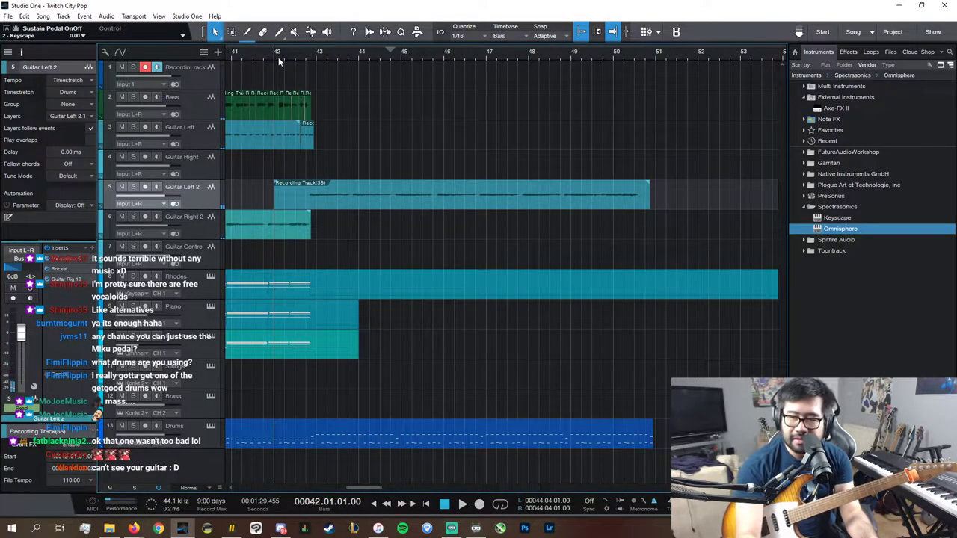
pyautogui.press('KP_Multiply')
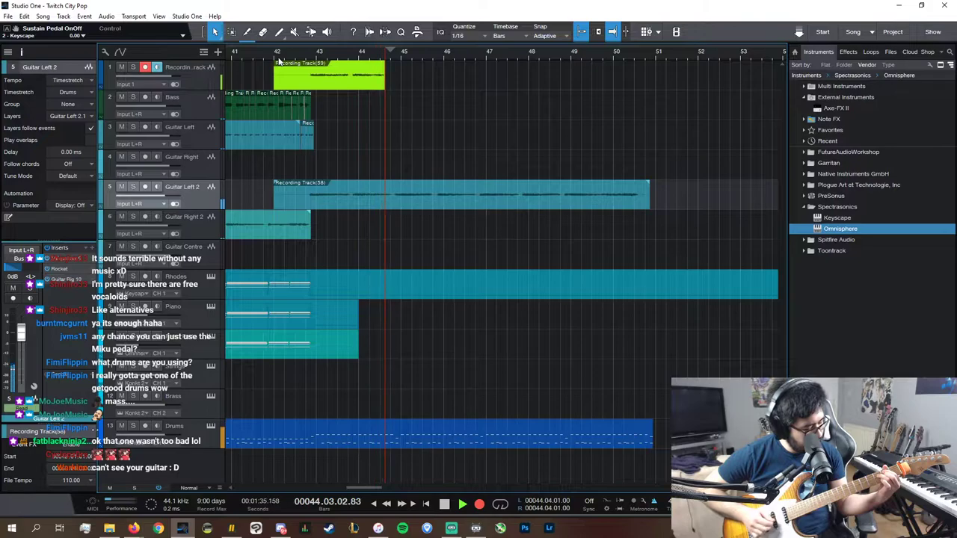
pyautogui.press('space')
pyautogui.hotkey('ctrl', 'z')
pyautogui.press('KP_Multiply')
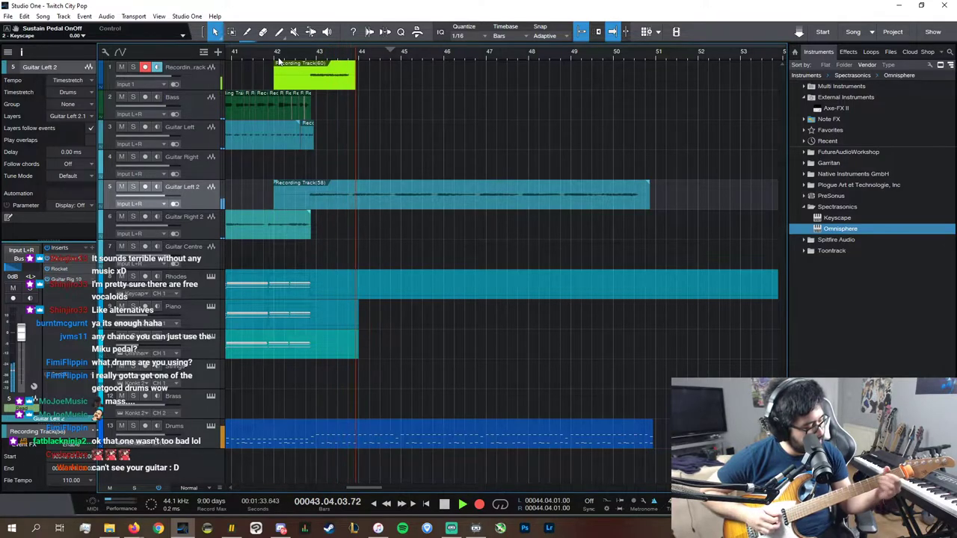
pyautogui.press('space')
pyautogui.hotkey('ctrl', 'z')
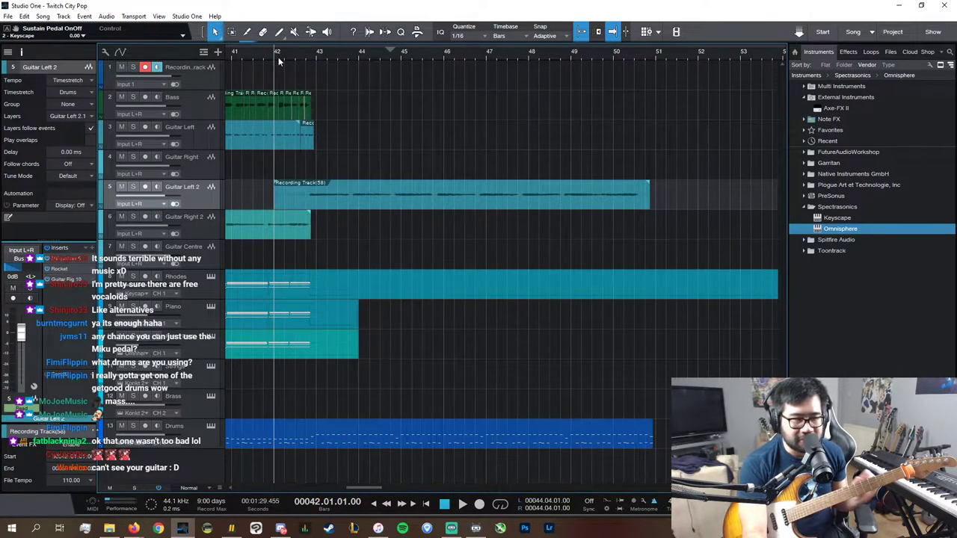
pyautogui.press('KP_Multiply')
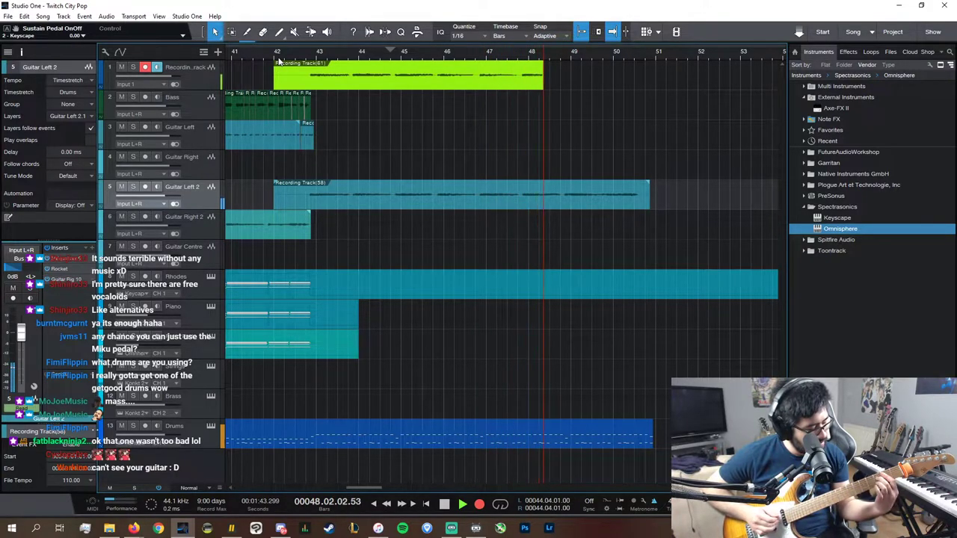
pyautogui.press('space')
pyautogui.hotkey('ctrl', 'z')
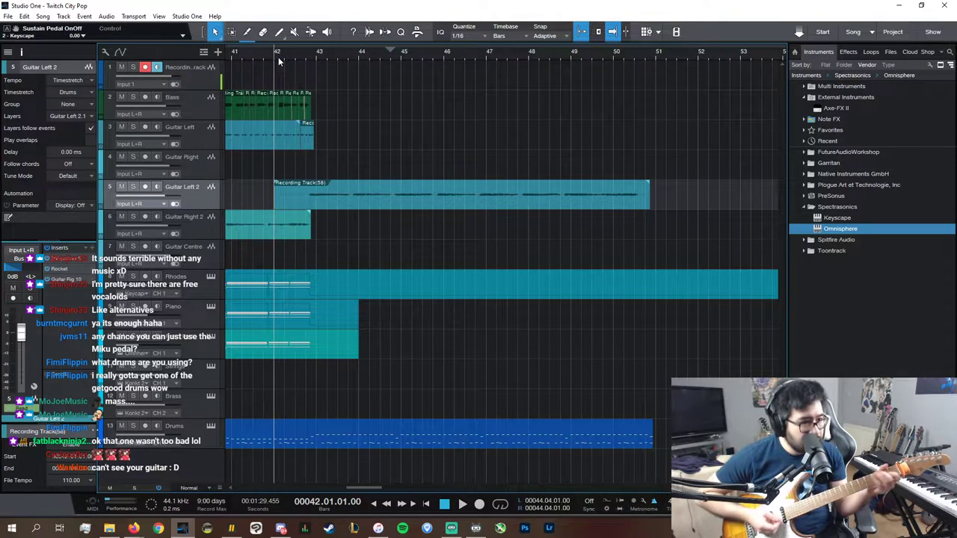
pyautogui.press('KP_Multiply')
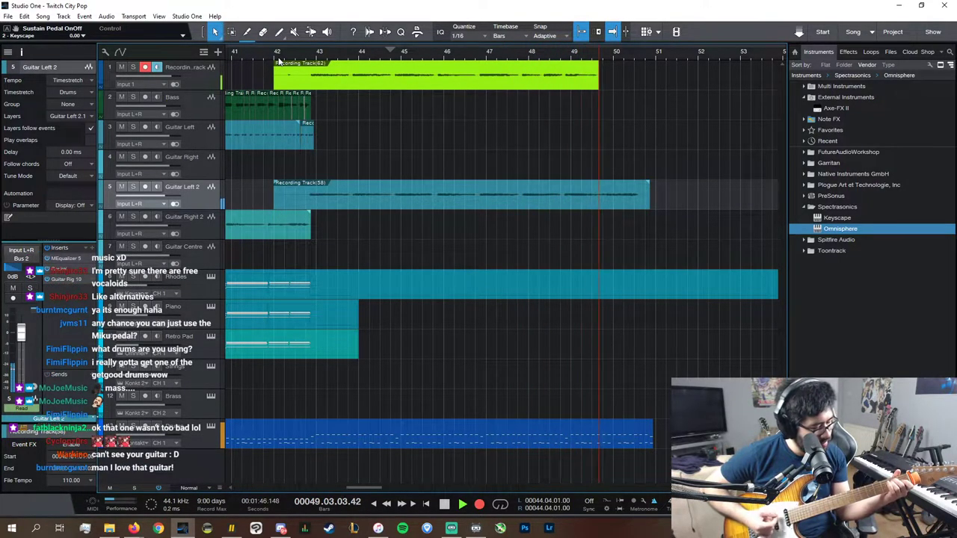
pyautogui.press('space')
pyautogui.hotkey('ctrl', 'z')
pyautogui.click(278, 56)
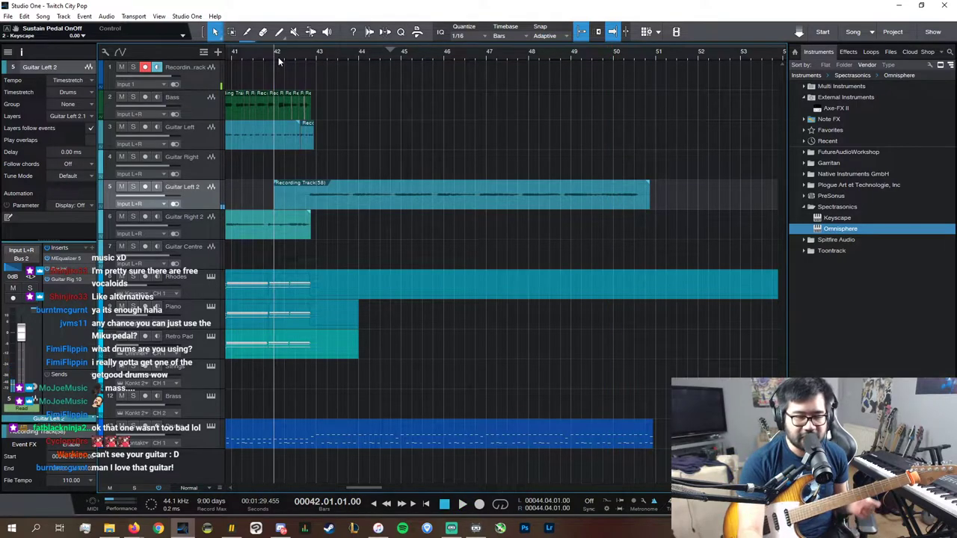
pyautogui.press('KP_Multiply')
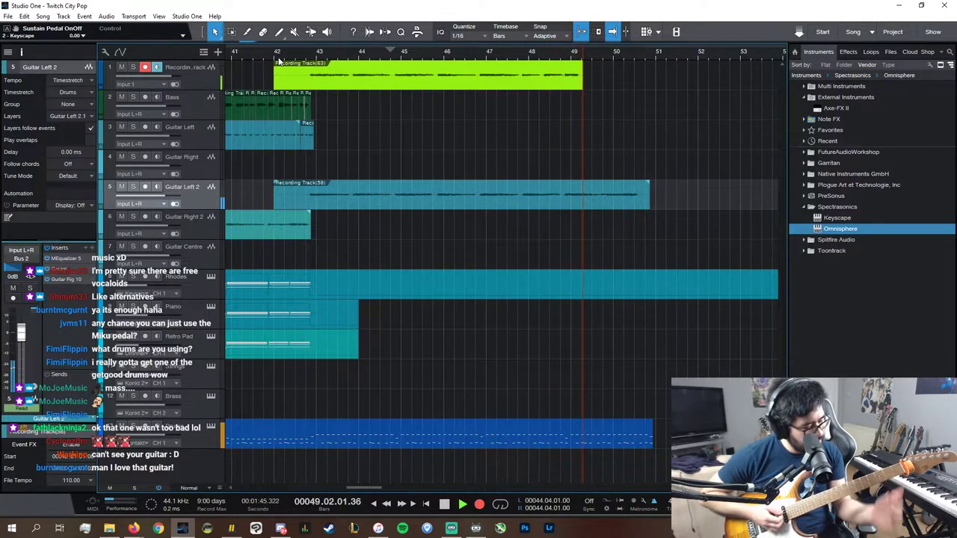
pyautogui.press('space')
pyautogui.hotkey('ctrl', 'z')
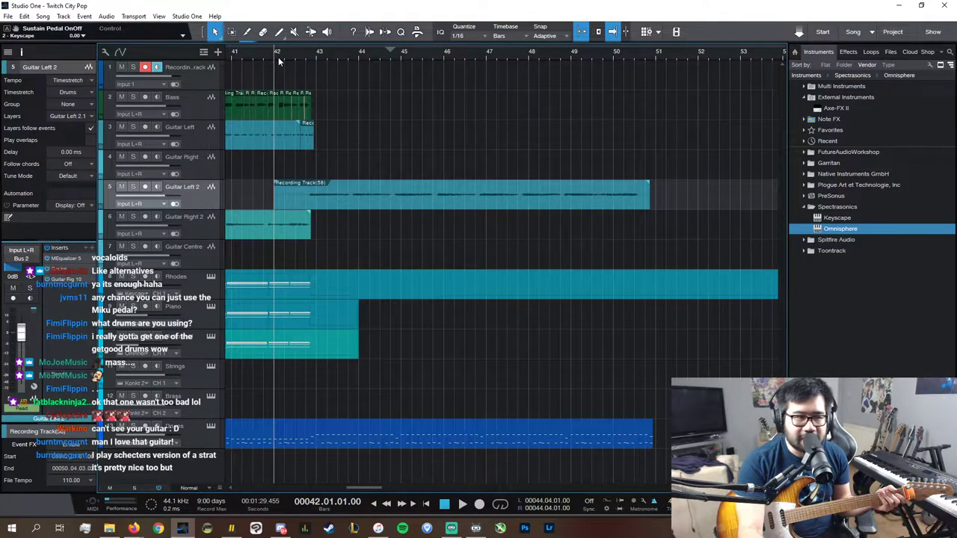
pyautogui.press('KP_Multiply')
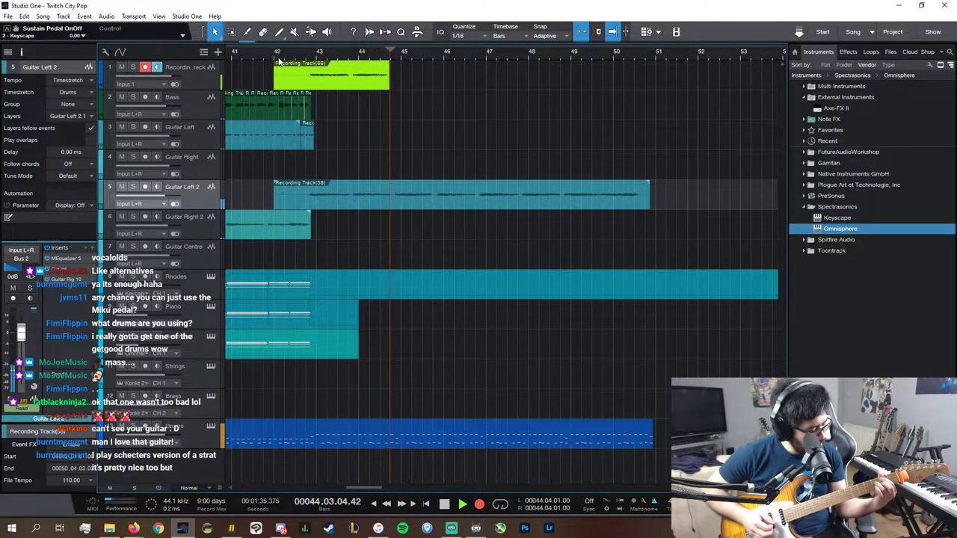
pyautogui.press('space')
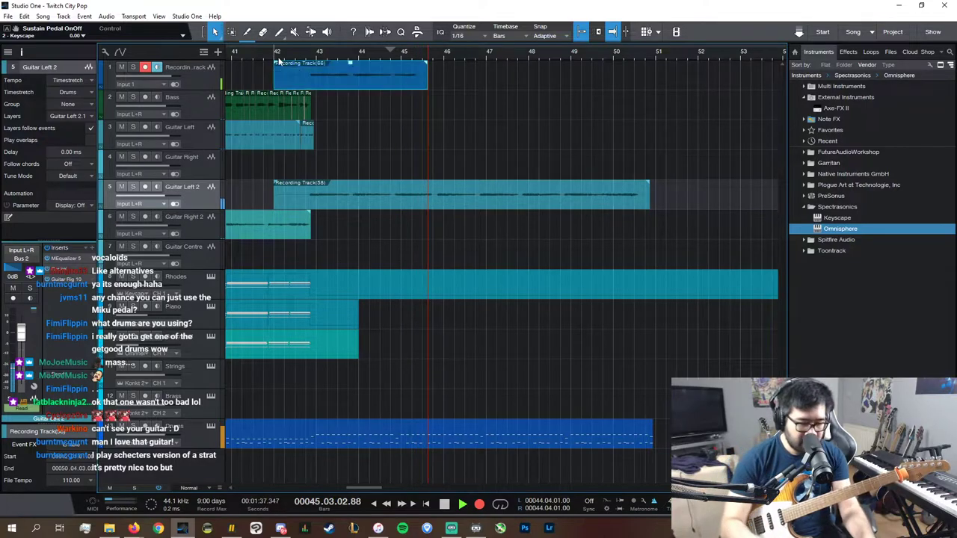
pyautogui.hotkey('ctrl', 'z')
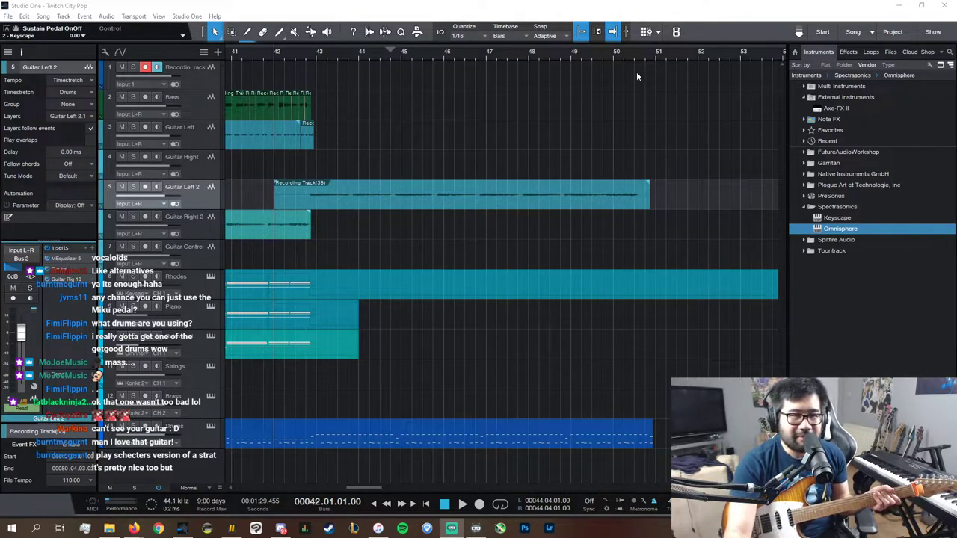
# - Record a second guitar take on the recording track from bar 42 to about bar 51
pyautogui.click(613, 6)
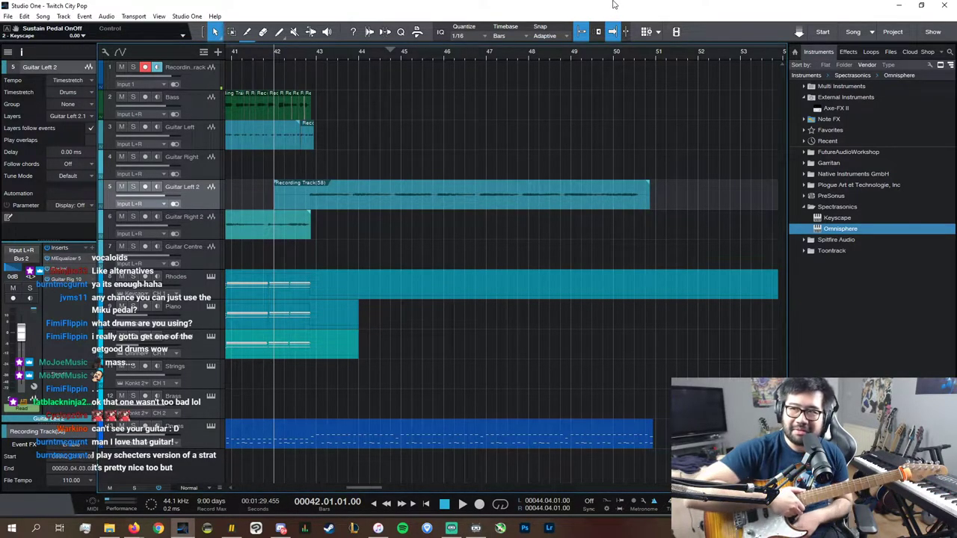
pyautogui.press('KP_Multiply')
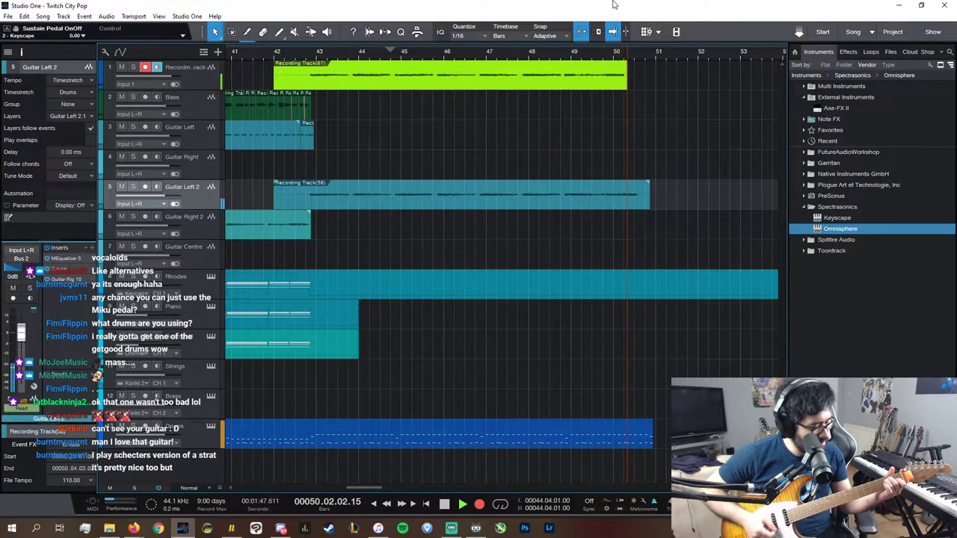
pyautogui.press('space')
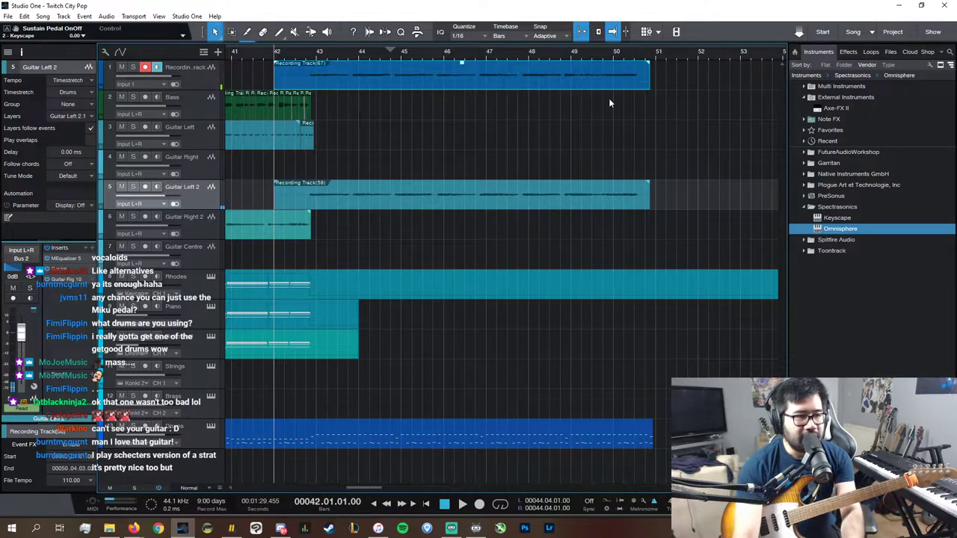
# - Move the new take from the recording track onto Guitar Left 2, replacing the old one, play it back and disarm the recording track
pyautogui.moveTo(404, 69); pyautogui.dragTo(405, 188)
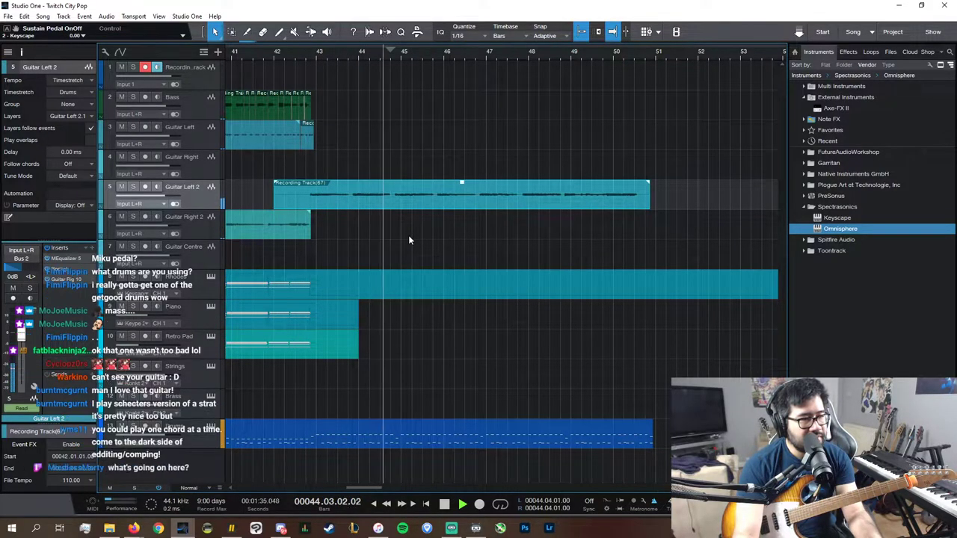
pyautogui.press('space')
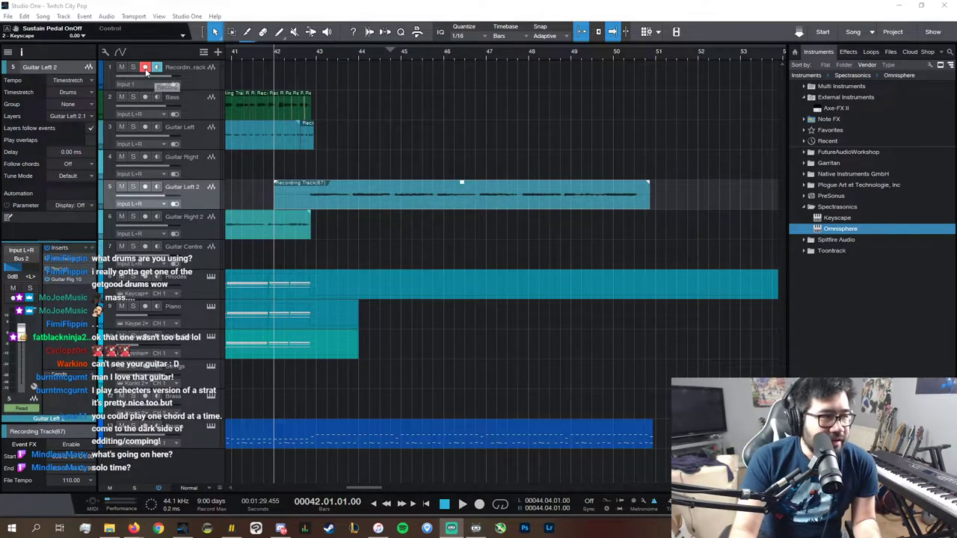
pyautogui.click(146, 68)
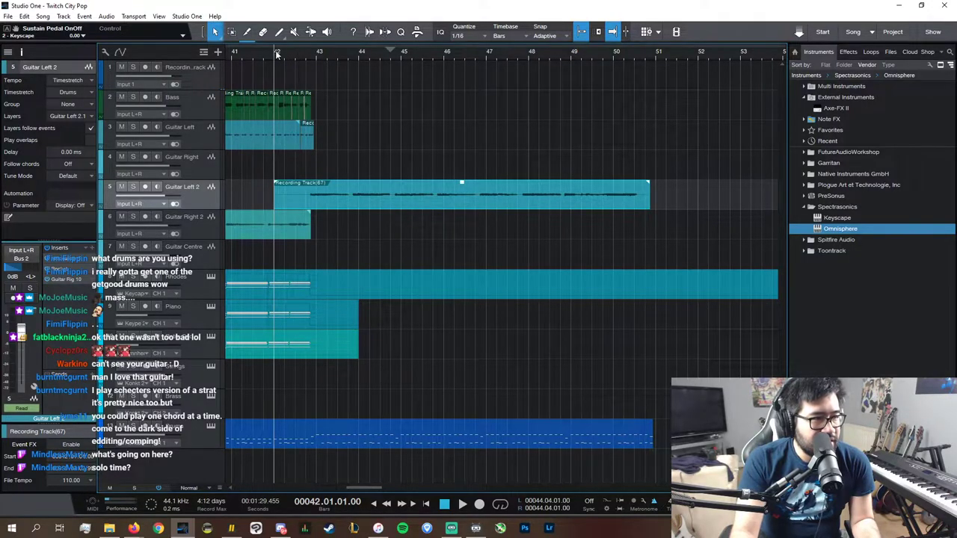
# - Open the Rhodes part for note editing and play its existing chords from just before bar 39
pyautogui.doubleClick(354, 288)
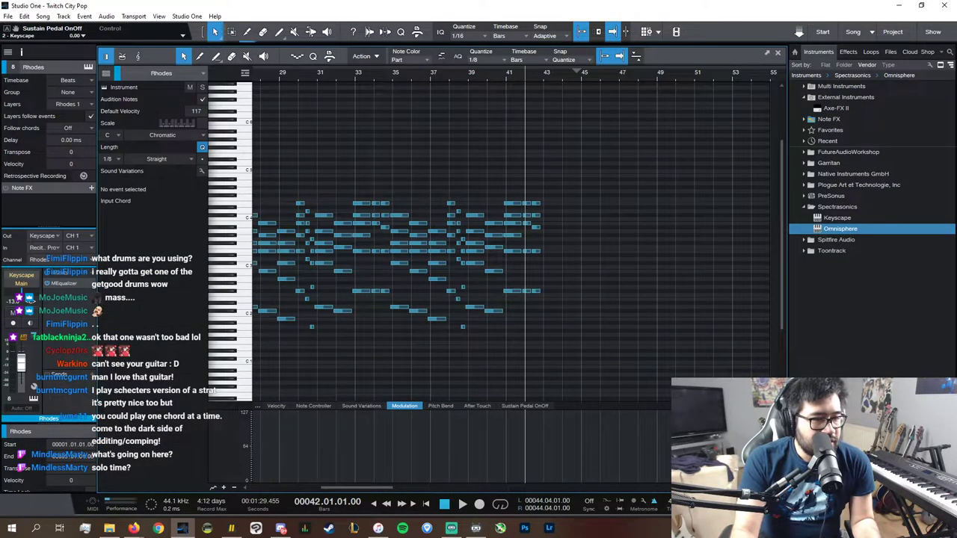
pyautogui.press('e')
pyautogui.press('e')
pyautogui.press('e')
pyautogui.press('e')
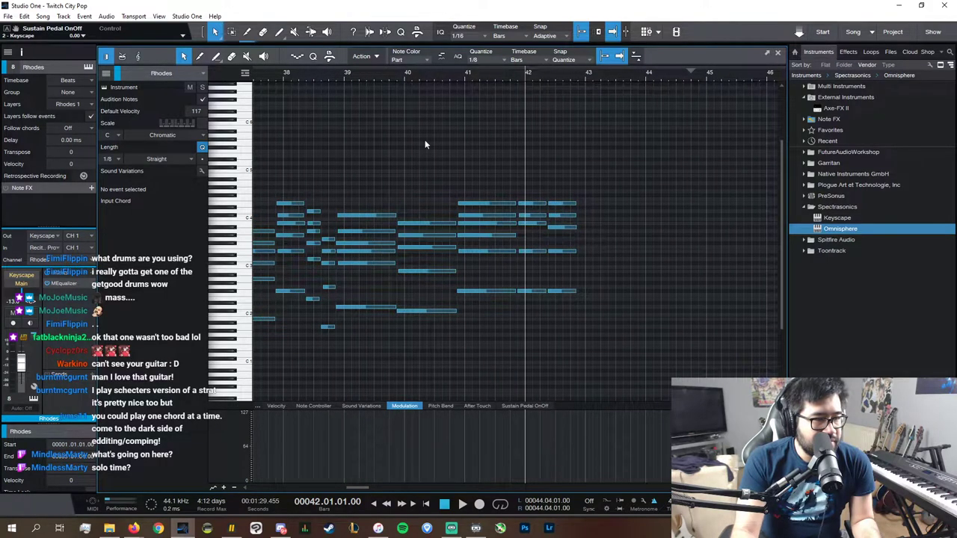
pyautogui.click(340, 73)
pyautogui.press('space')
pyautogui.click(325, 77)
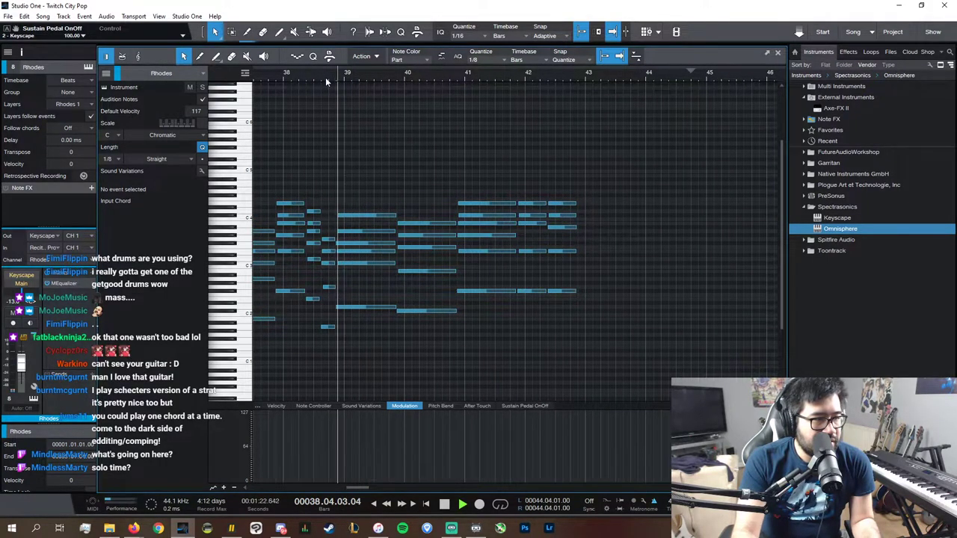
# - Try copying the Rhodes chord that starts just before bar 40 to 42.04.03, and undo the paste
pyautogui.moveTo(437, 347); pyautogui.dragTo(399, 203)
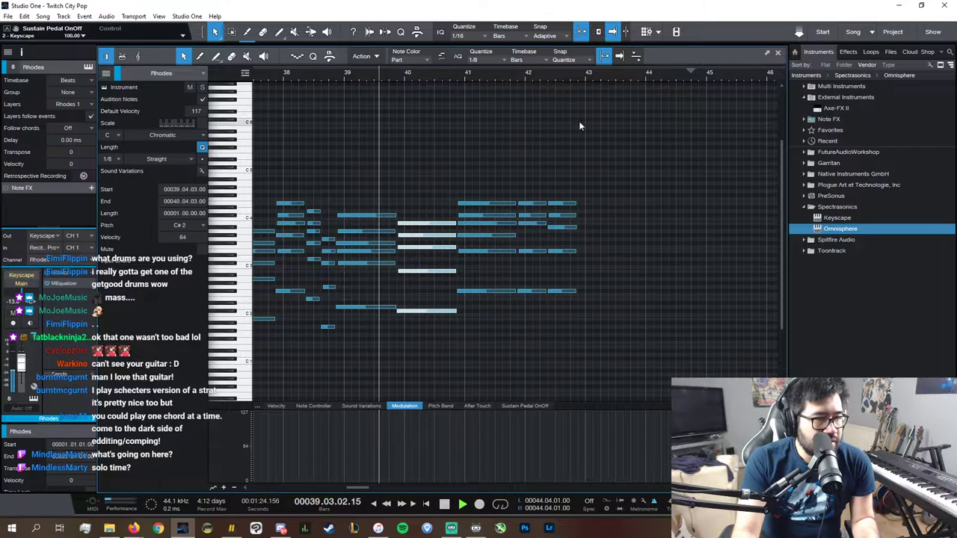
pyautogui.press('space')
pyautogui.click(579, 78)
pyautogui.hotkey('ctrl', 'v')
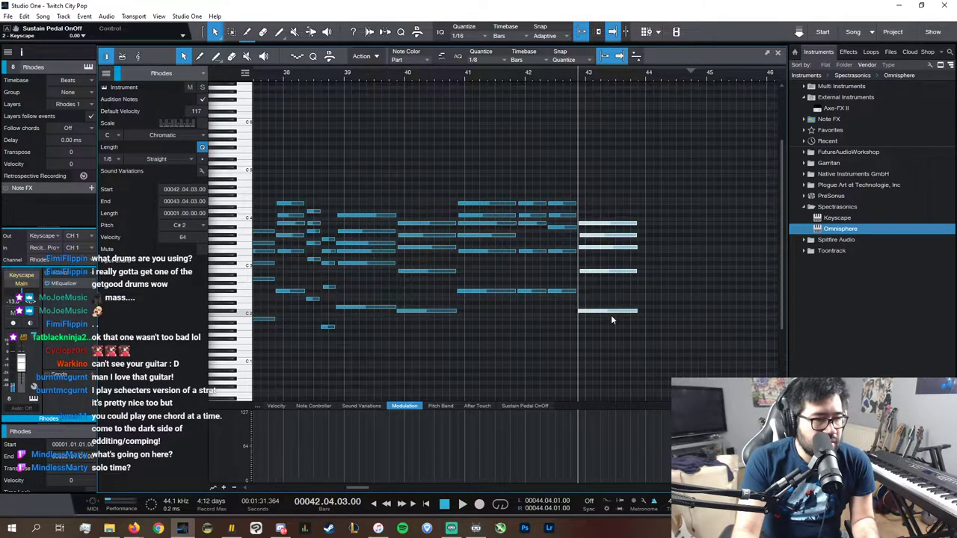
pyautogui.hotkey('ctrl', 'z')
# - Copy the six-note Rhodes chord that starts just before bar 36 and paste it at 42.04.03
pyautogui.hscroll(-5, 419, 483)
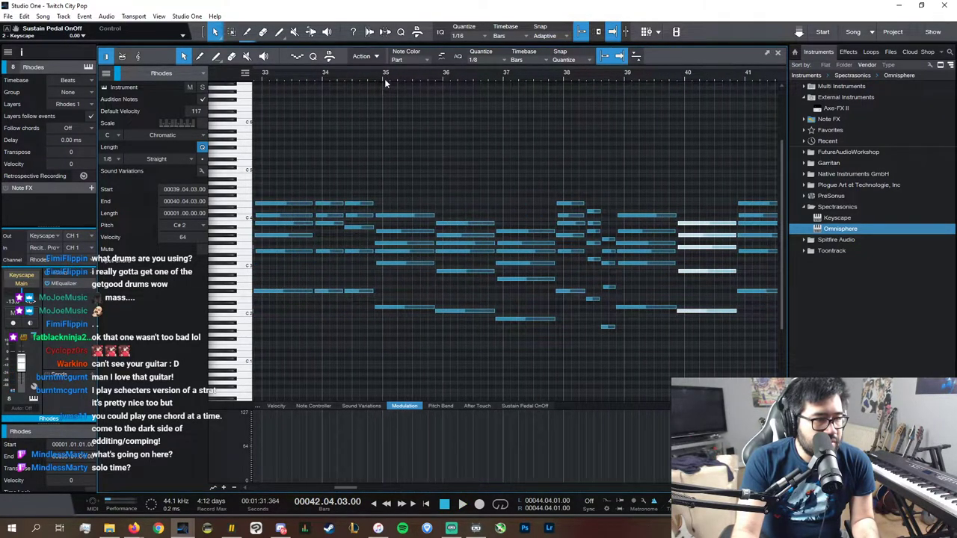
pyautogui.click(384, 79)
pyautogui.press('space')
pyautogui.moveTo(462, 225); pyautogui.dragTo(483, 341)
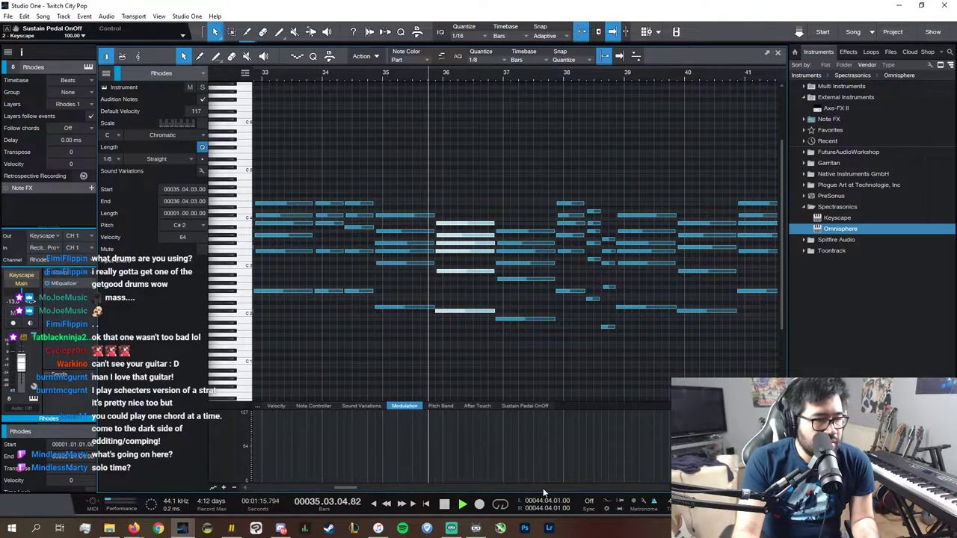
pyautogui.hscroll(7, 548, 405)
pyautogui.click(462, 77)
pyautogui.hotkey('ctrl', 'v')
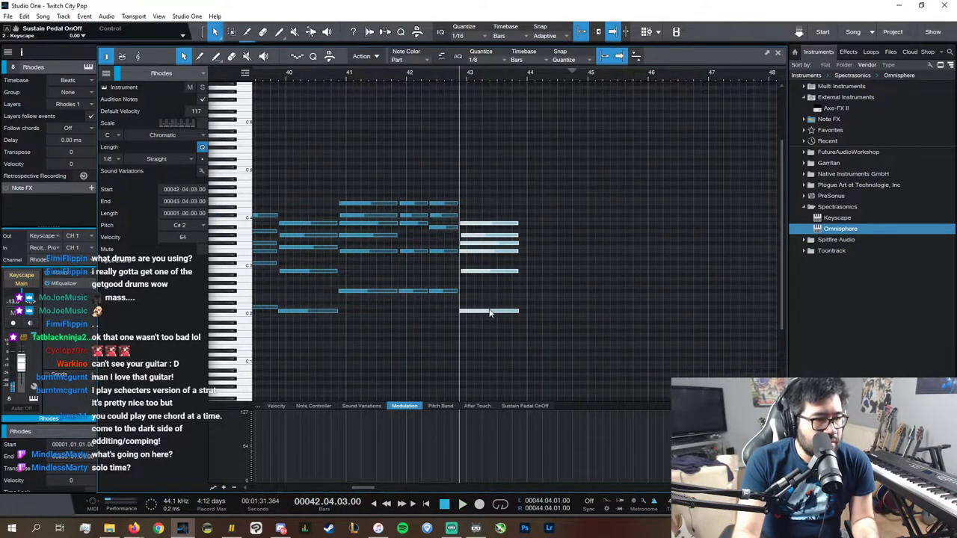
# - Transpose the pasted chord down two semitones to a B1 root and lower its D3 note to C#3
pyautogui.moveTo(485, 316); pyautogui.dragTo(487, 321)
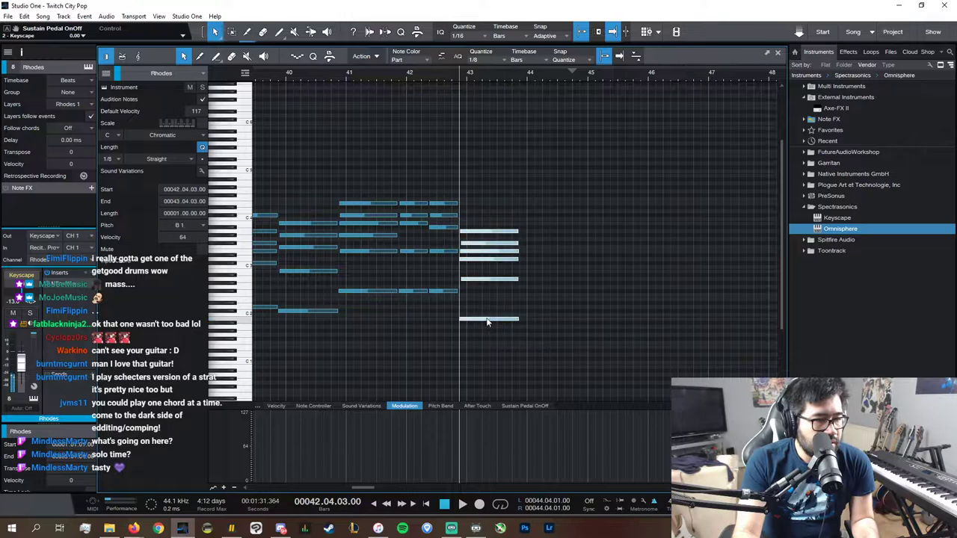
pyautogui.click(487, 320)
pyautogui.click(487, 280)
pyautogui.moveTo(483, 259); pyautogui.dragTo(483, 263)
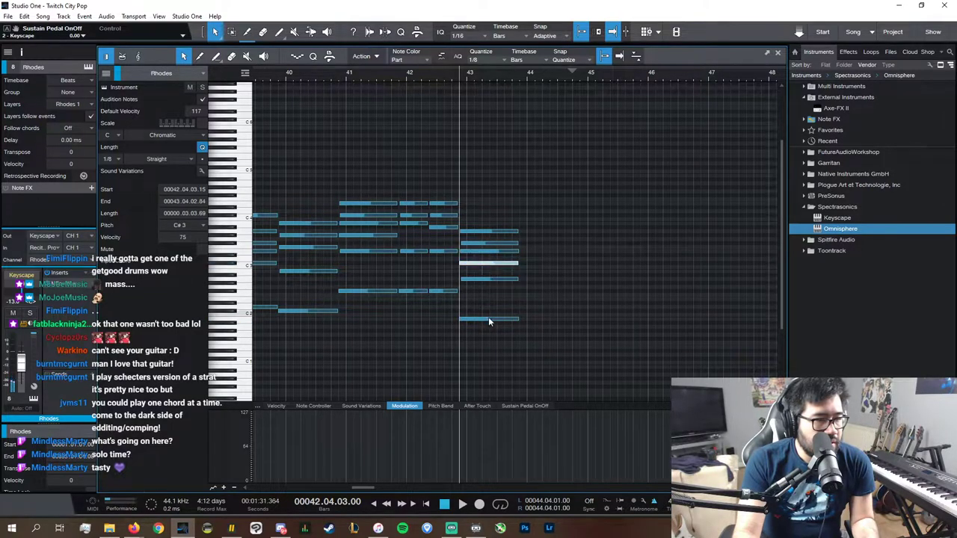
# - Audition the individual notes of the transposed Rhodes chord before bar 43 and play it back
pyautogui.click(489, 318)
pyautogui.click(492, 278)
pyautogui.click(492, 263)
pyautogui.click(493, 251)
pyautogui.click(493, 243)
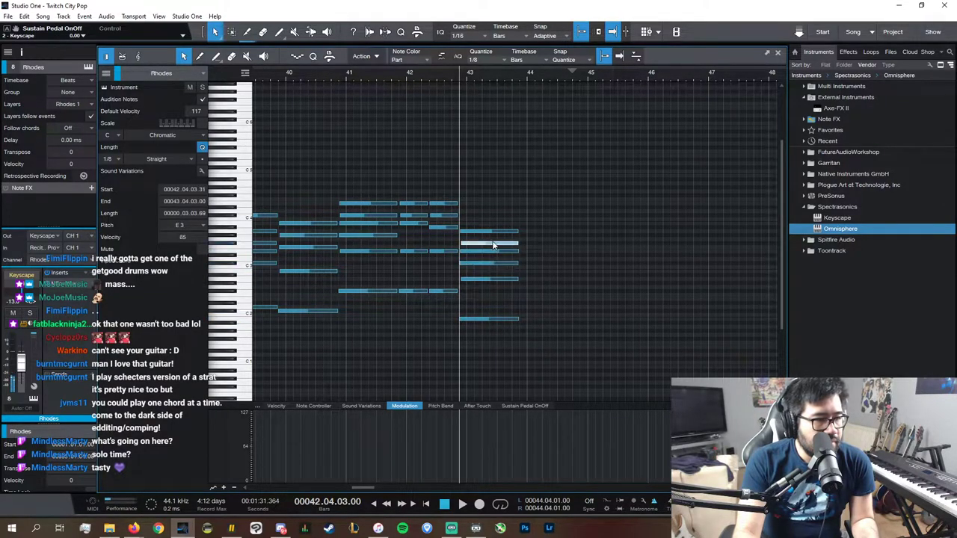
pyautogui.press('space')
pyautogui.press('space')
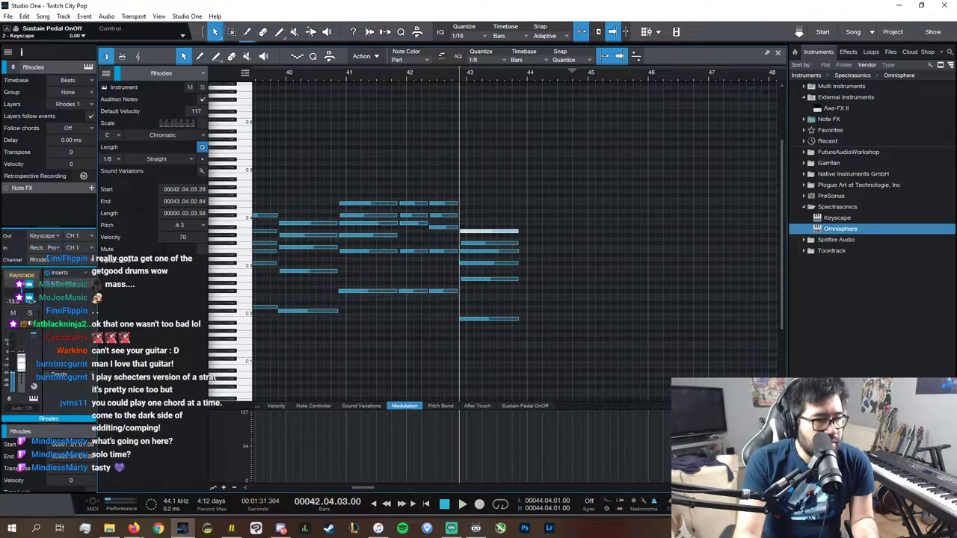
pyautogui.press('e')
pyautogui.press('e')
pyautogui.click(536, 320)
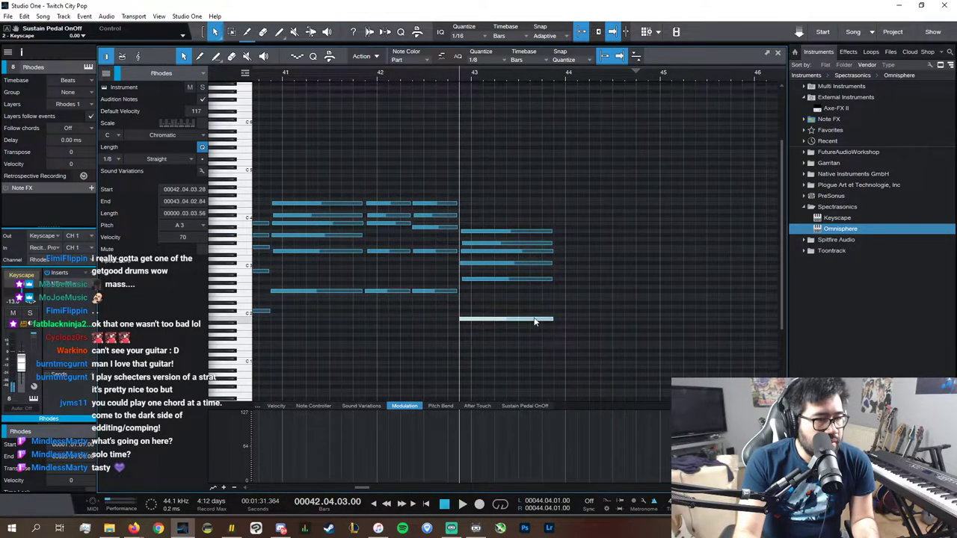
pyautogui.click(531, 252)
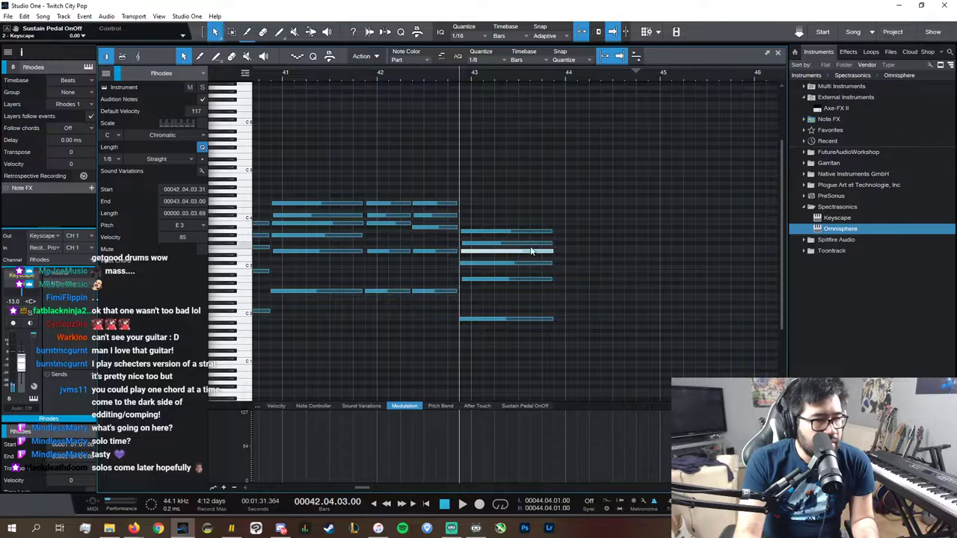
pyautogui.click(530, 243)
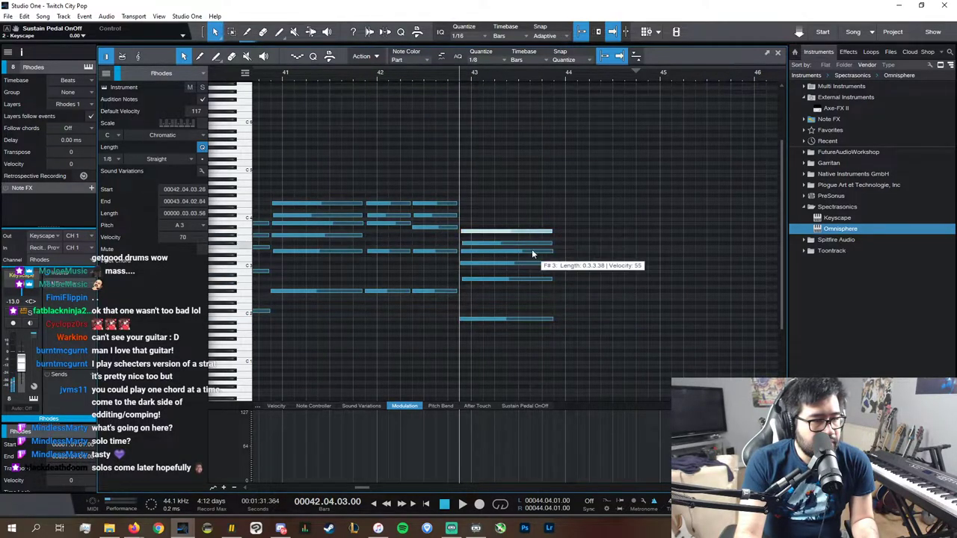
pyautogui.click(532, 279)
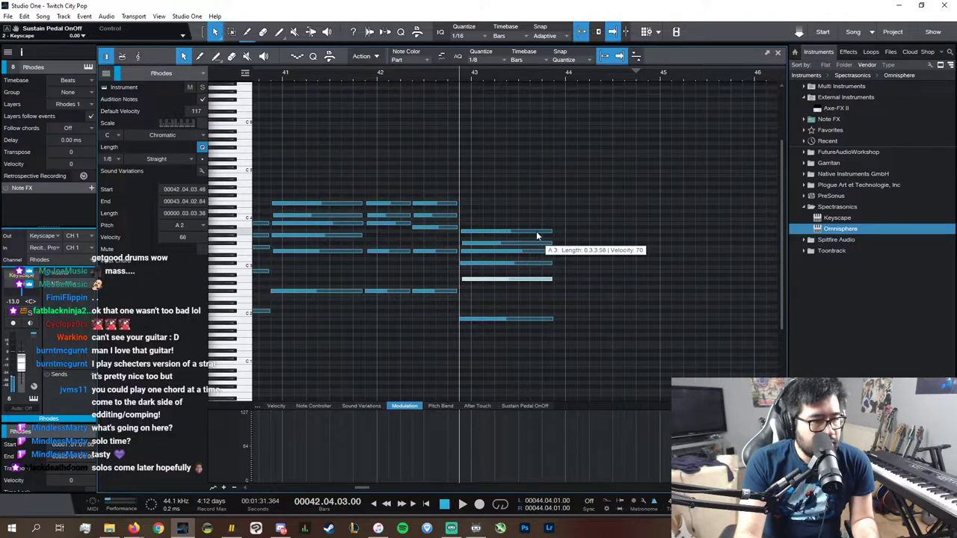
pyautogui.click(536, 231)
pyautogui.press('space')
pyautogui.press('space')
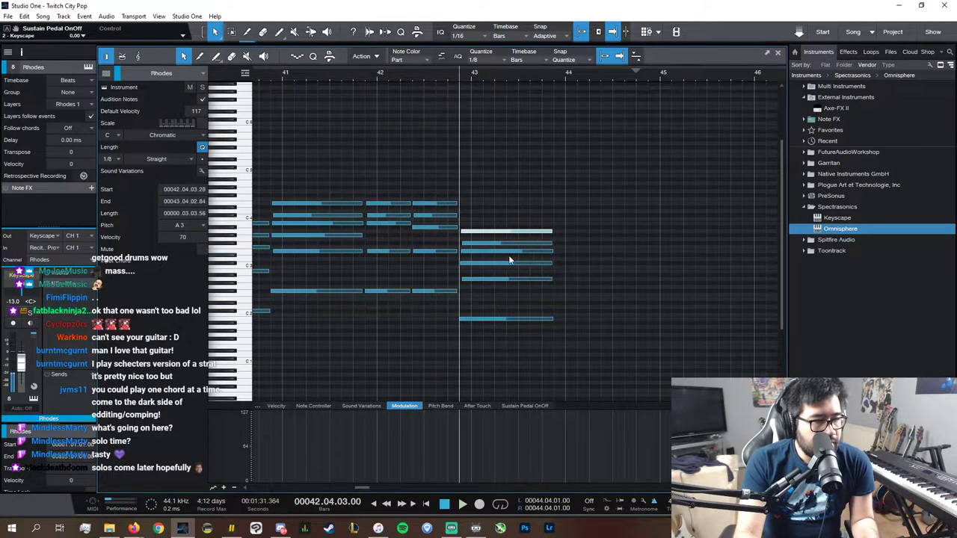
# - Delete the F#3 note from the new Rhodes chord, solo the Rhodes track and play the chord back
pyautogui.click(512, 243)
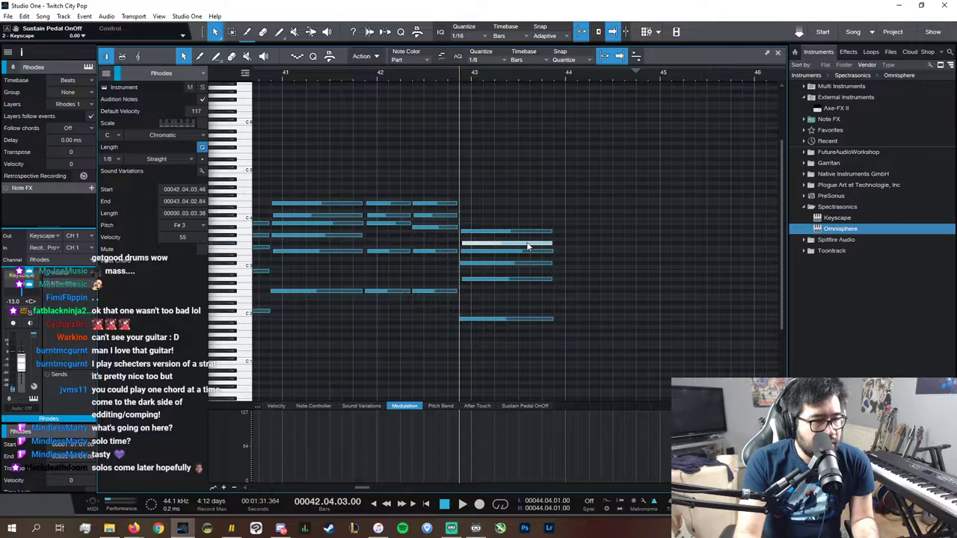
pyautogui.press('space')
pyautogui.click(202, 87)
pyautogui.press('space')
pyautogui.press('space')
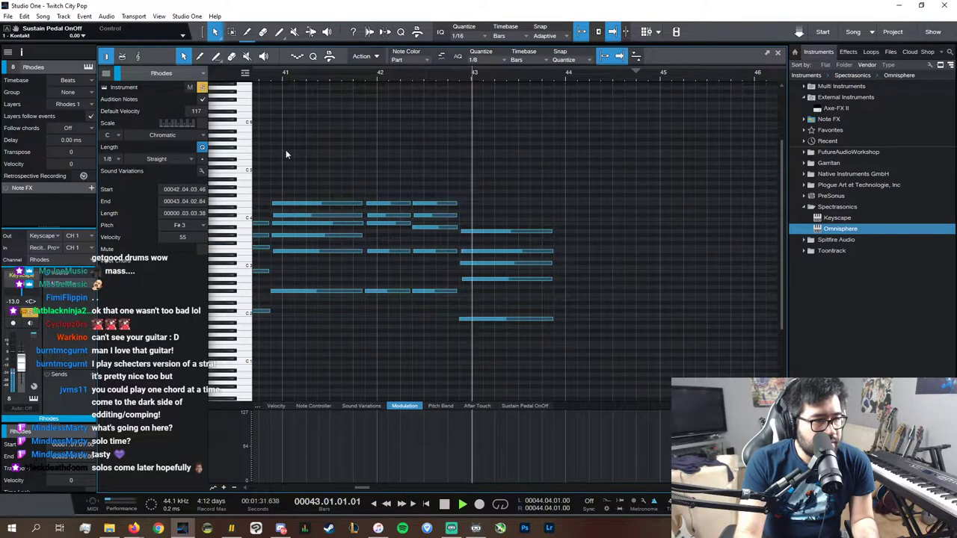
pyautogui.press('space')
# - Revoice the new Rhodes chord as B1, A2, D3, F#3, A3 and C#4, auditioning its notes
pyautogui.click(507, 318)
pyautogui.click(513, 266)
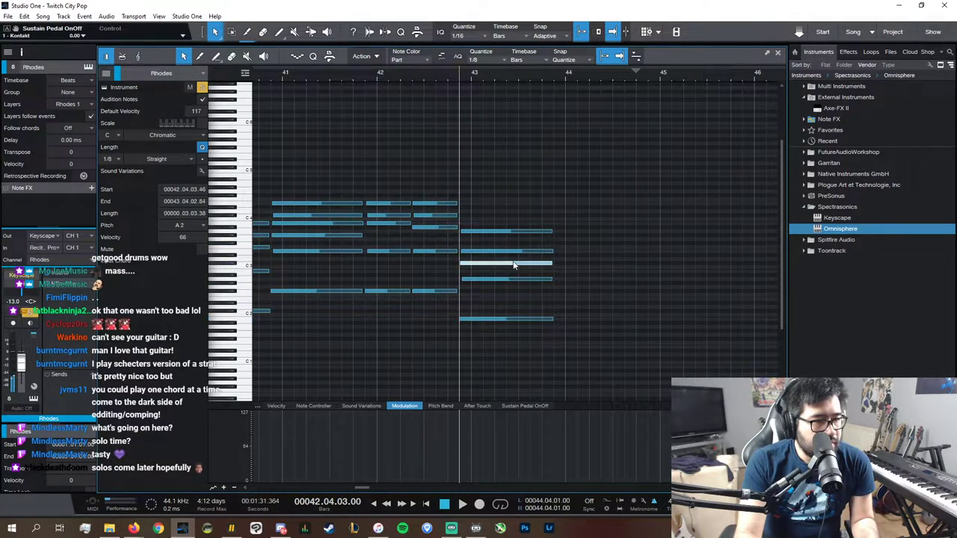
pyautogui.moveTo(513, 268); pyautogui.dragTo(515, 276)
pyautogui.moveTo(519, 253); pyautogui.dragTo(462, 244)
pyautogui.click(518, 272)
pyautogui.click(516, 278)
pyautogui.click(528, 324)
pyautogui.click(530, 271)
pyautogui.click(532, 259)
pyautogui.press('d')
pyautogui.moveTo(531, 274); pyautogui.dragTo(504, 216)
pyautogui.click(511, 240)
pyautogui.click(509, 217)
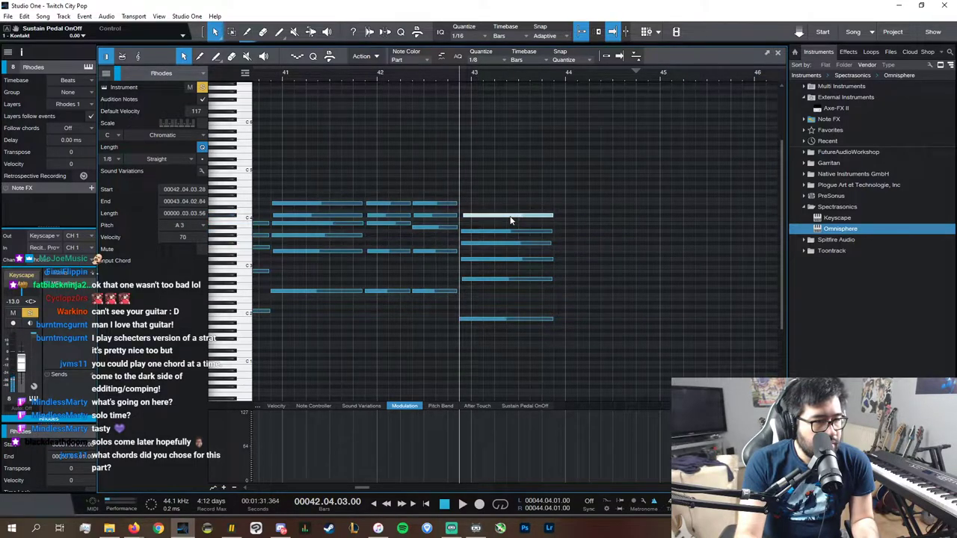
# - Turn off the Rhodes solo and play the revoiced chord back with the other tracks
pyautogui.press('space')
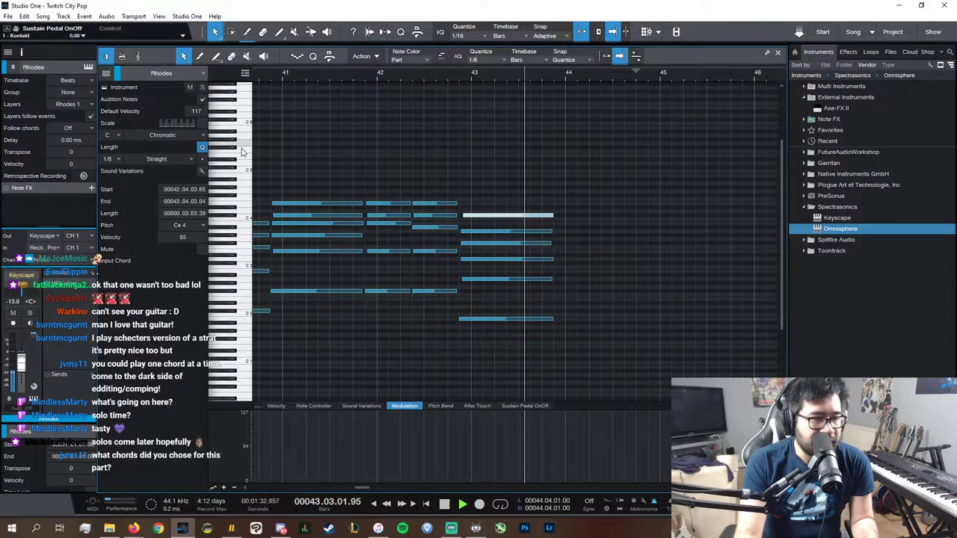
pyautogui.press('space')
pyautogui.press('space')
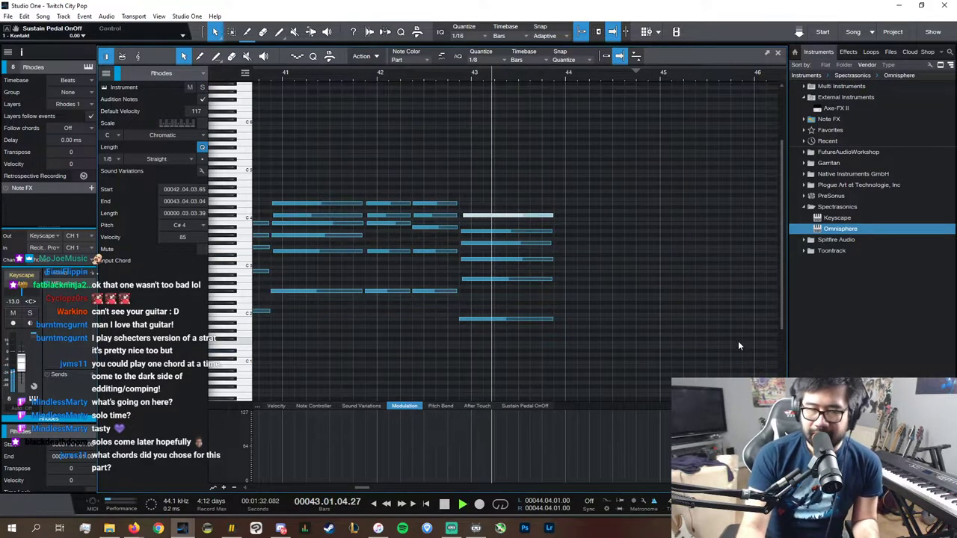
pyautogui.press('space')
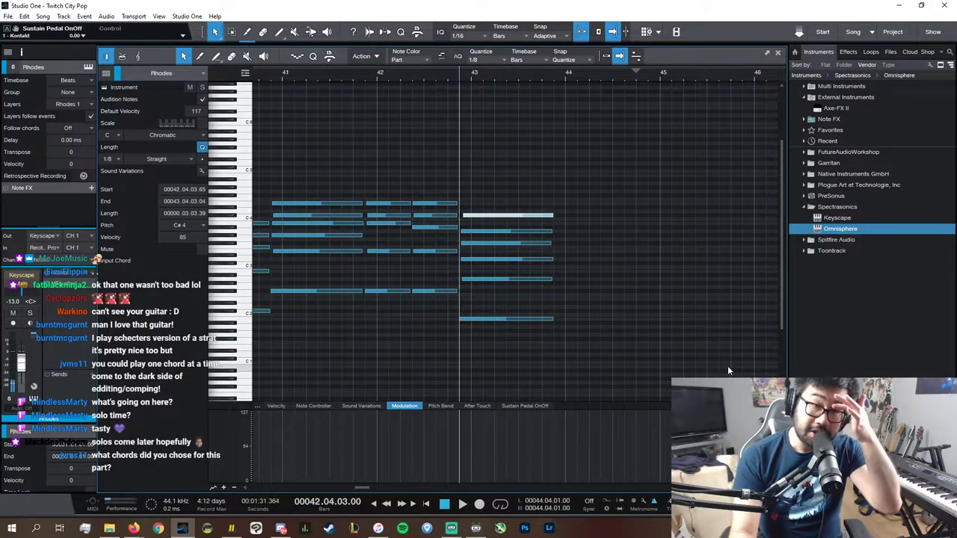
# - Select the revoiced chord, write its name "Bm9" in a new Notepad document and move that window out of the way
pyautogui.moveTo(608, 333); pyautogui.dragTo(500, 218)
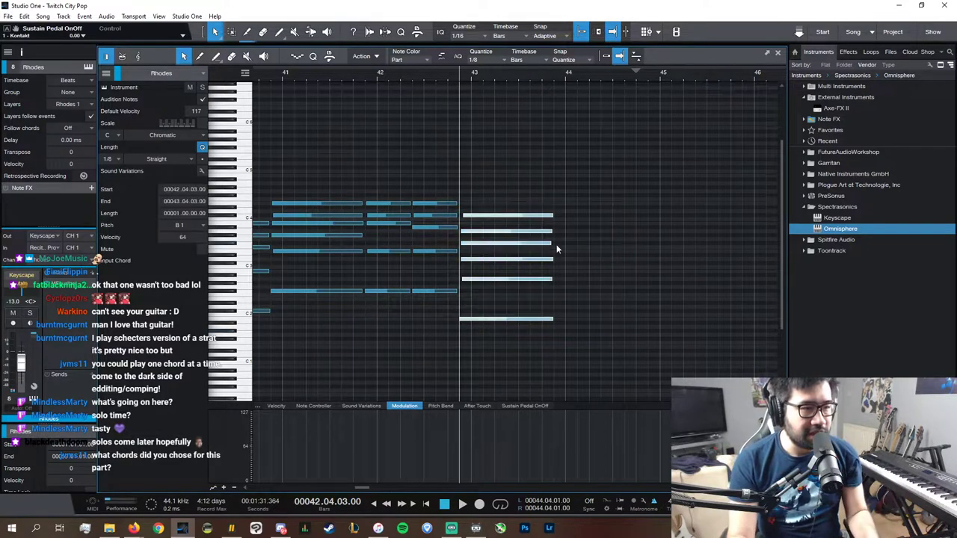
pyautogui.press('super')
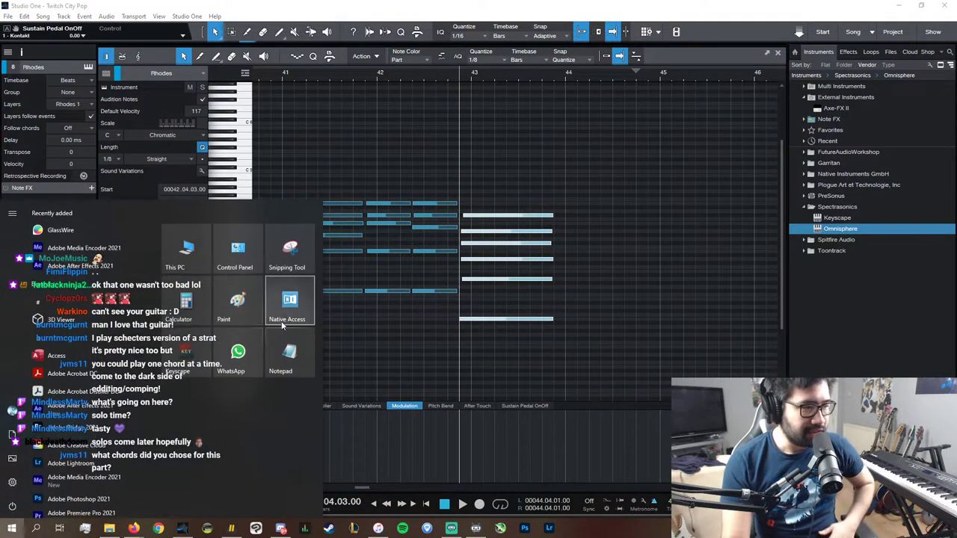
pyautogui.click(280, 374)
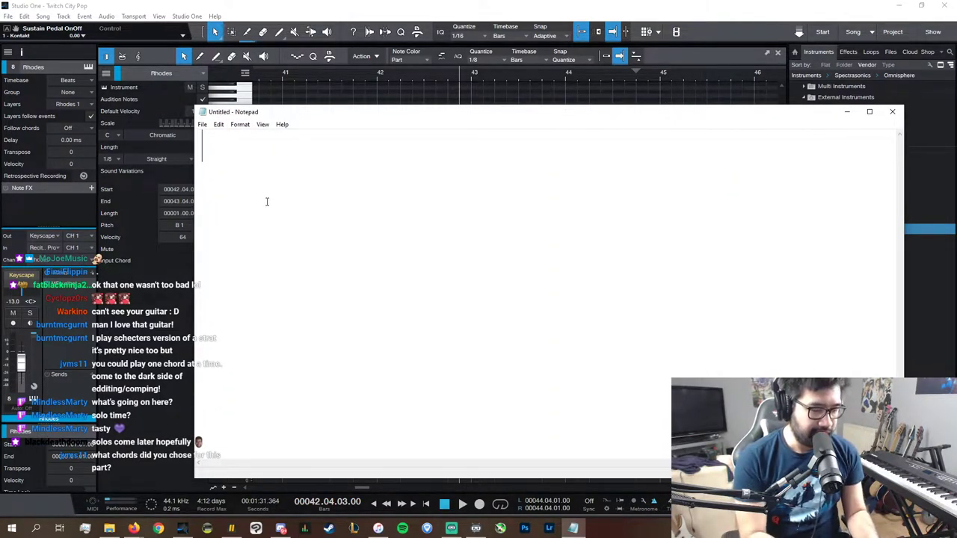
pyautogui.write('Bm9')
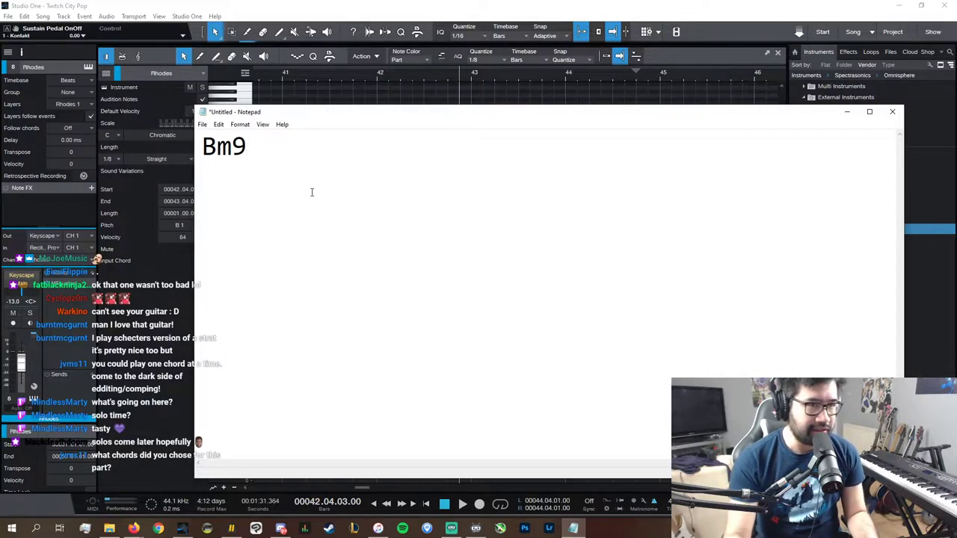
pyautogui.moveTo(487, 115); pyautogui.dragTo(956, 127)
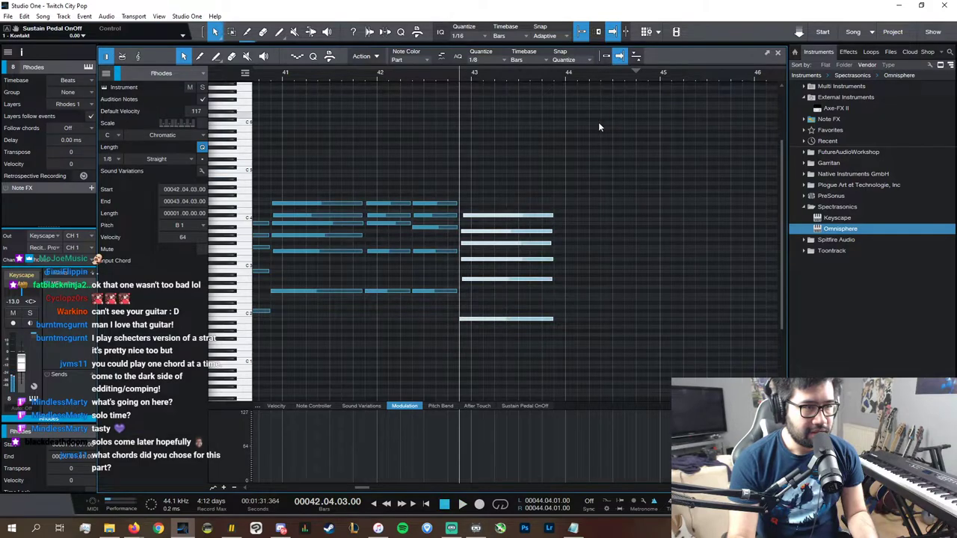
# - Trim the end of the Bm9 chord's D3 note slightly and duplicate the bar 42 sustain pedal events beneath the new section
pyautogui.click(552, 261)
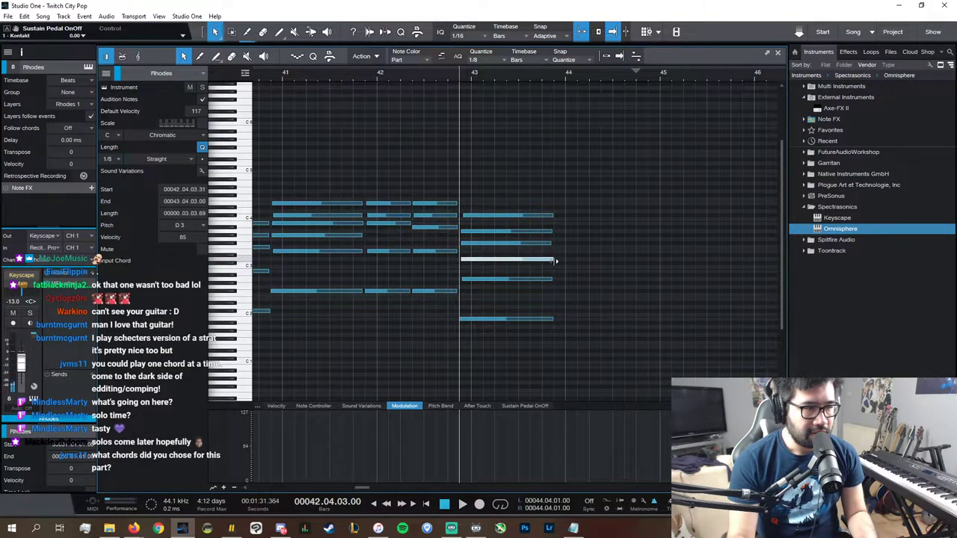
pyautogui.moveTo(555, 260); pyautogui.dragTo(552, 260)
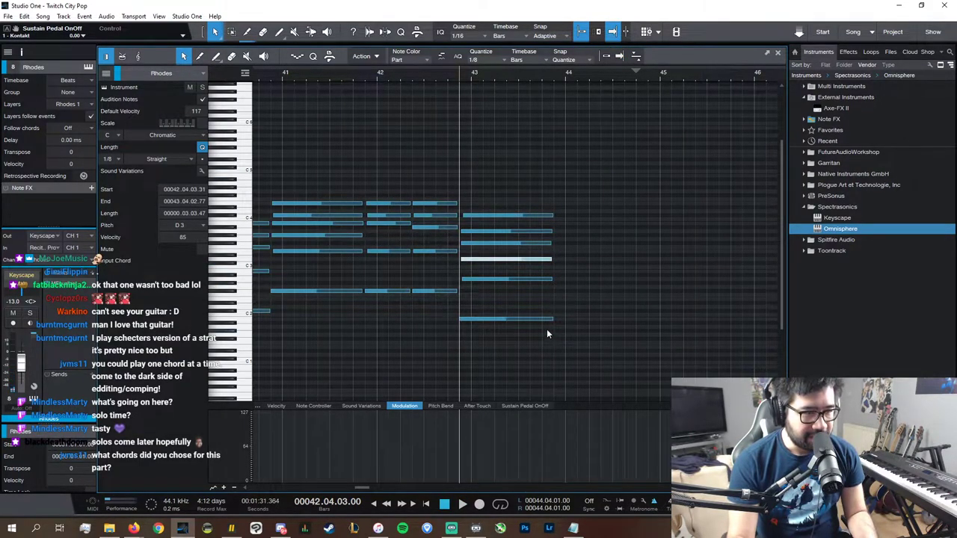
pyautogui.click(524, 406)
pyautogui.moveTo(517, 448); pyautogui.dragTo(362, 431)
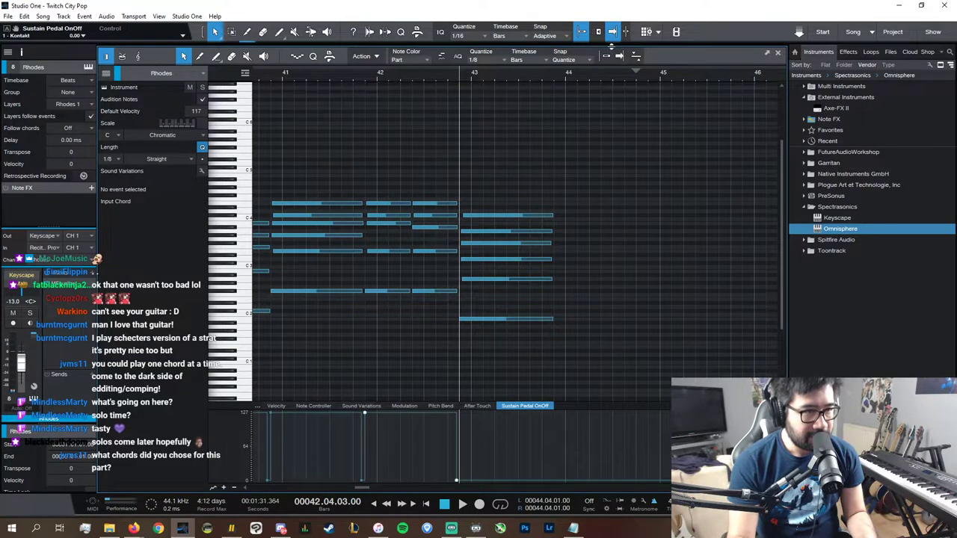
pyautogui.hotkey('ctrl', 'd')
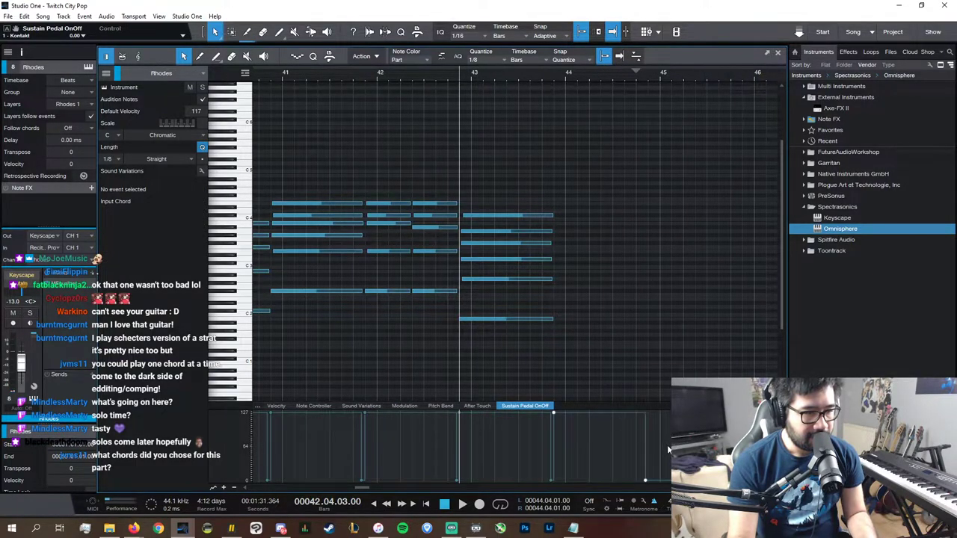
# - Duplicate the whole Bm9 chord and place the copy directly after it, starting at 43.04.03
pyautogui.moveTo(613, 335); pyautogui.dragTo(529, 158)
pyautogui.hotkey('ctrl', 'd')
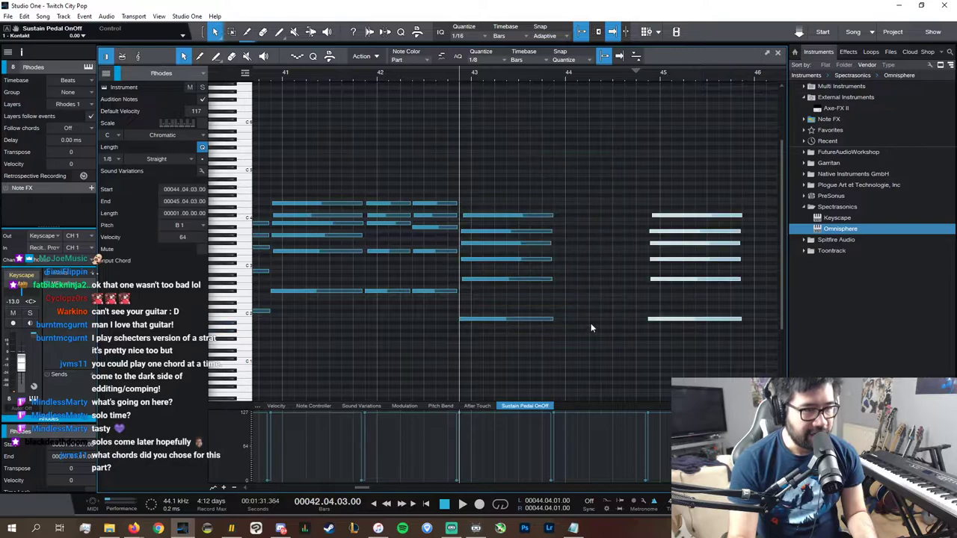
pyautogui.moveTo(661, 324); pyautogui.dragTo(569, 323)
pyautogui.click(575, 336)
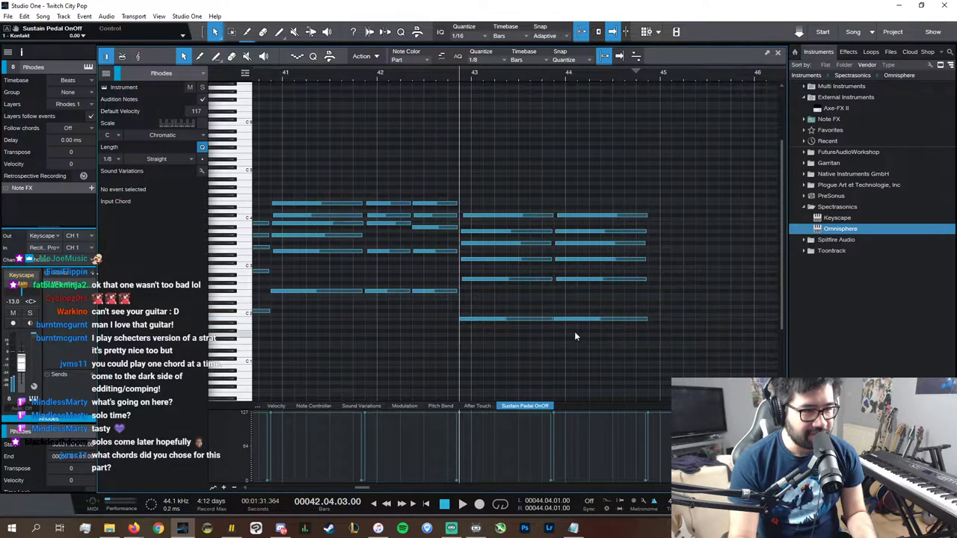
# - Lower the second chord's F#3 note to F3 and play both chords back
pyautogui.moveTo(583, 260); pyautogui.dragTo(582, 251)
pyautogui.press('space')
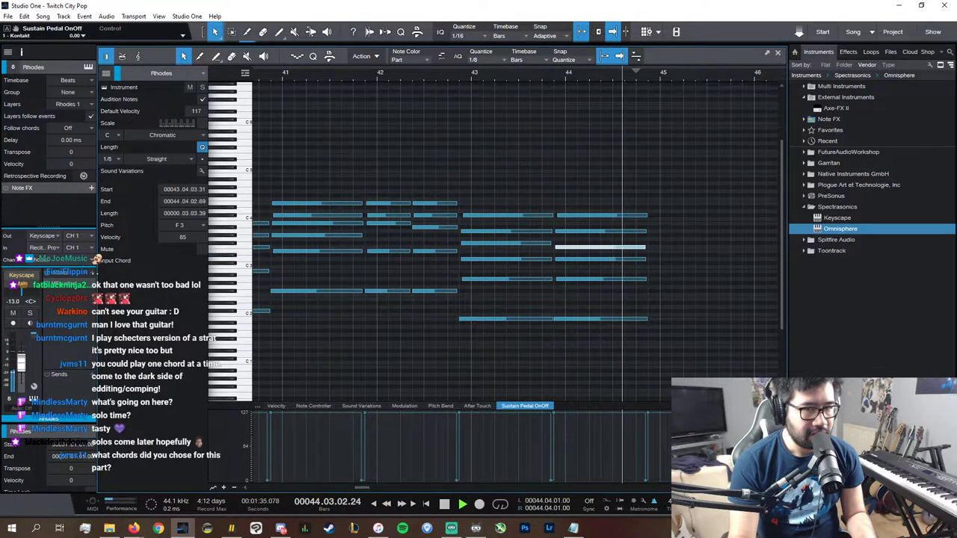
pyautogui.press('space')
# - Add "Bm9b5" and "Amaj7" to the Notepad chord list, separated by bars, move that window aside and return to Studio One
pyautogui.hotkey('alt', 'Tab')
pyautogui.moveTo(956, 105); pyautogui.dragTo(575, 94)
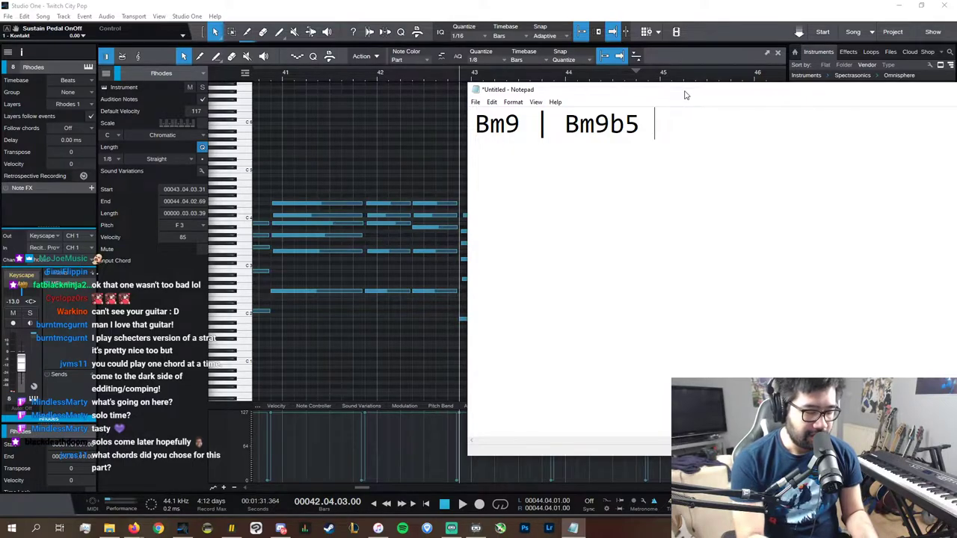
pyautogui.write('Amaj7')
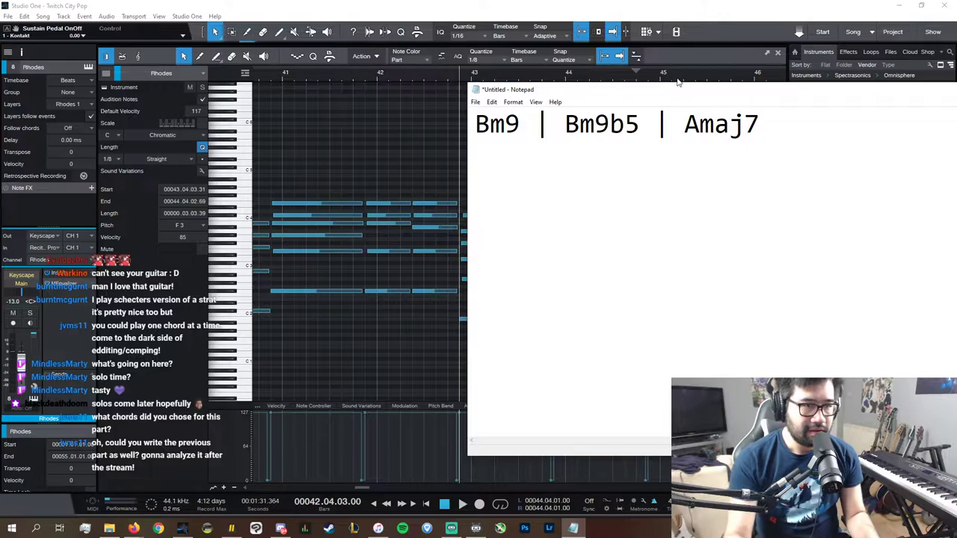
pyautogui.moveTo(781, 89); pyautogui.dragTo(956, 90)
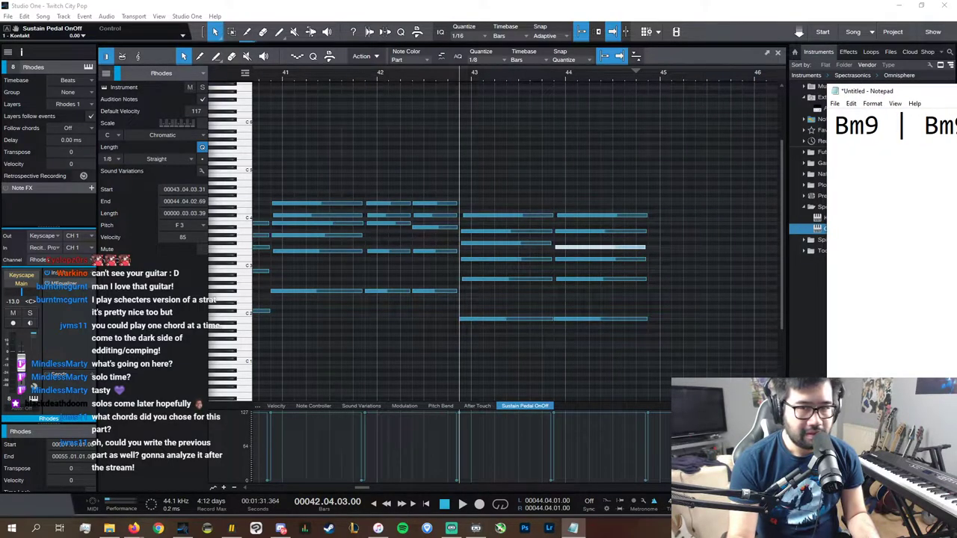
pyautogui.click(442, 4)
# - Play the chords, then duplicate the Bm9b5 chord to 44.04.03, transposed down so its bass note is A1
pyautogui.press('space')
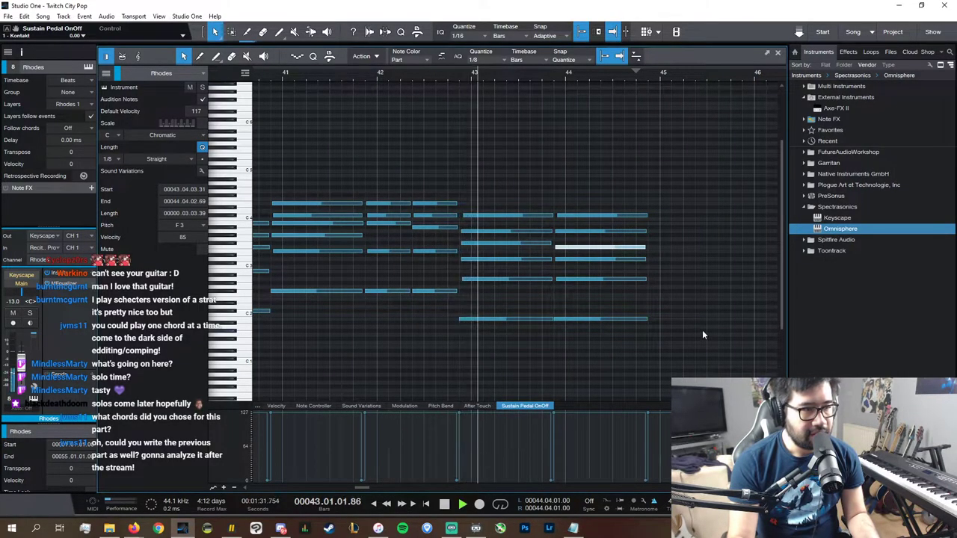
pyautogui.moveTo(702, 332); pyautogui.dragTo(561, 211)
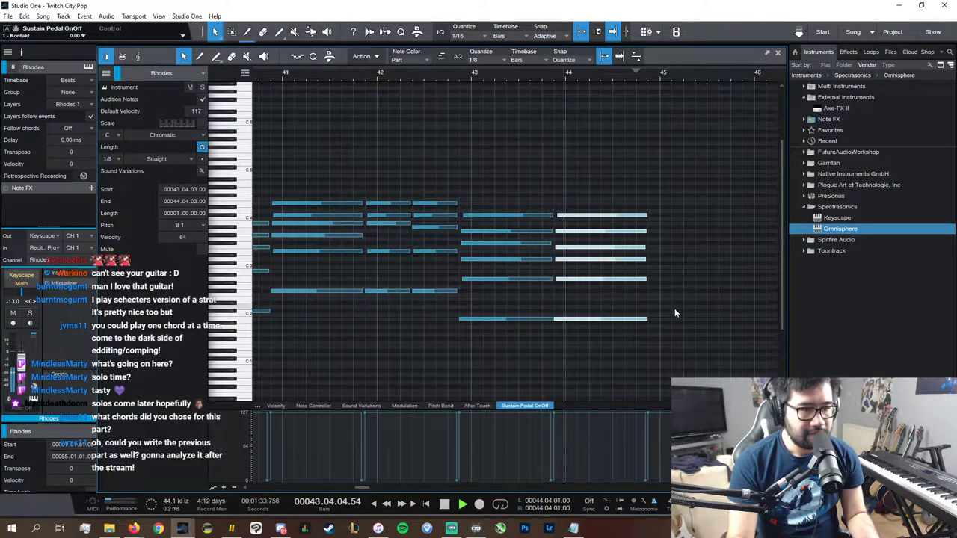
pyautogui.moveTo(672, 330); pyautogui.dragTo(615, 210)
pyautogui.press('space')
pyautogui.hscroll(1, 635, 487)
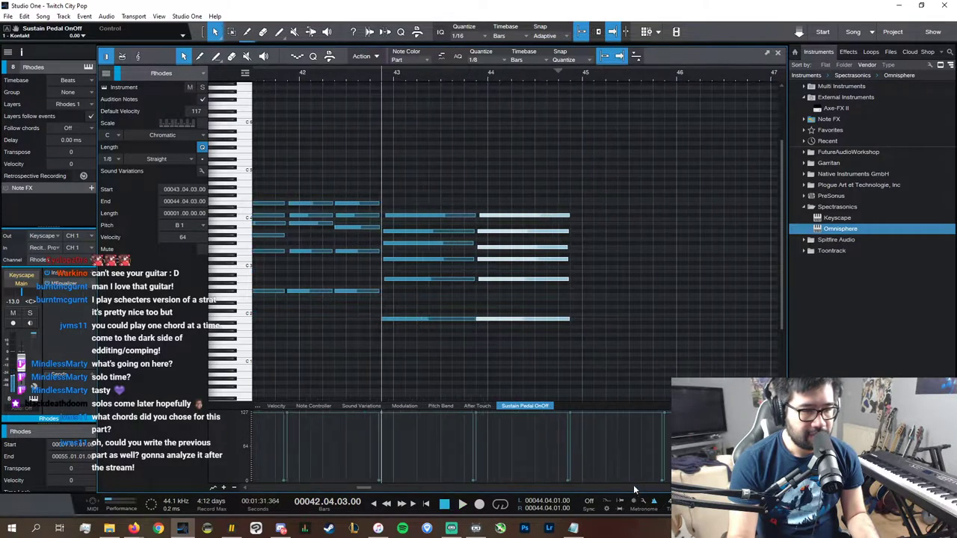
pyautogui.press('d')
pyautogui.moveTo(690, 323); pyautogui.dragTo(598, 329)
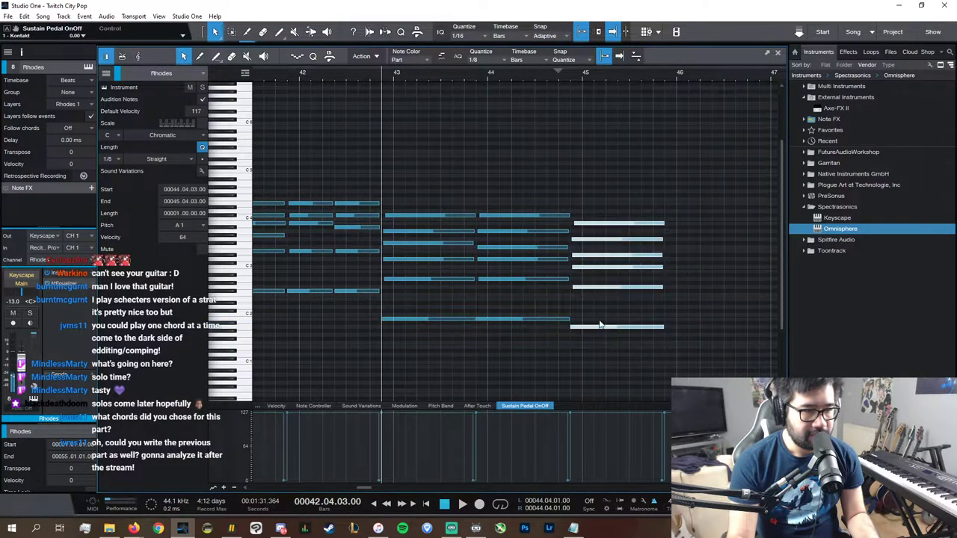
# - Revoice the third chord as A1, G#2, C#3, E3, G#3 and C#4, auditioning its notes
pyautogui.click(599, 303)
pyautogui.moveTo(600, 290); pyautogui.dragTo(604, 239)
pyautogui.click(604, 240)
pyautogui.click(604, 224)
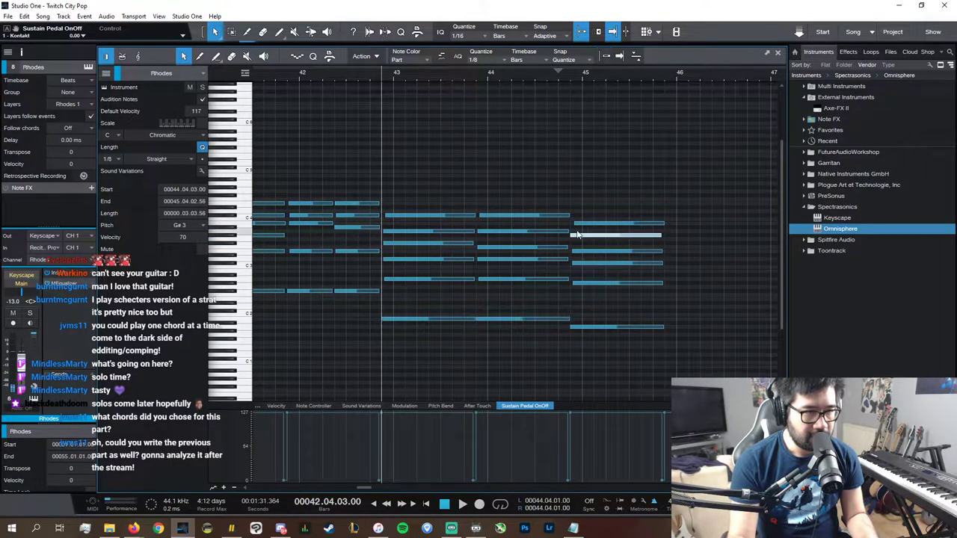
pyautogui.moveTo(582, 223); pyautogui.dragTo(582, 218)
pyautogui.click(606, 263)
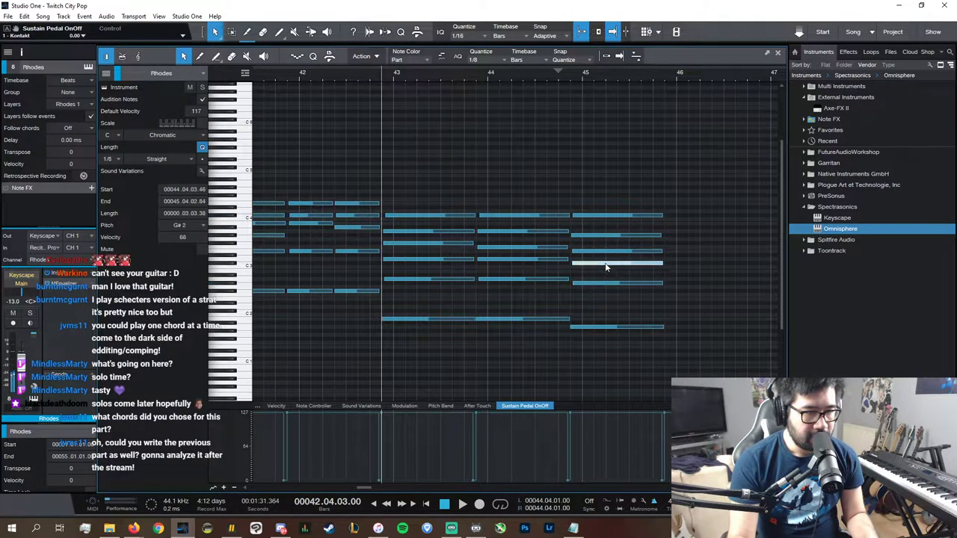
pyautogui.click(611, 216)
# - Play back the three-chord progression and select the whole third chord
pyautogui.press('space')
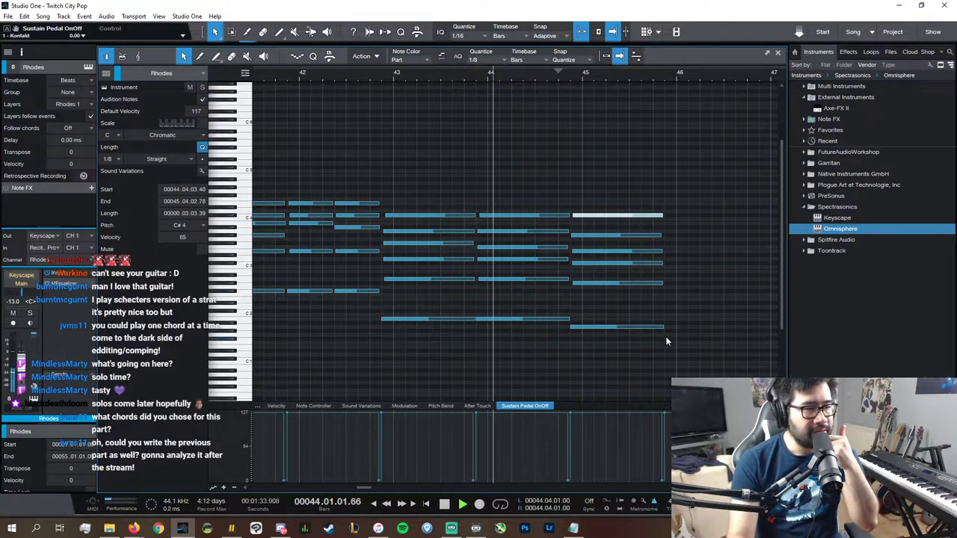
pyautogui.moveTo(687, 344); pyautogui.dragTo(623, 166)
pyautogui.press('w')
pyautogui.press('w')
pyautogui.press('w')
pyautogui.press('space')
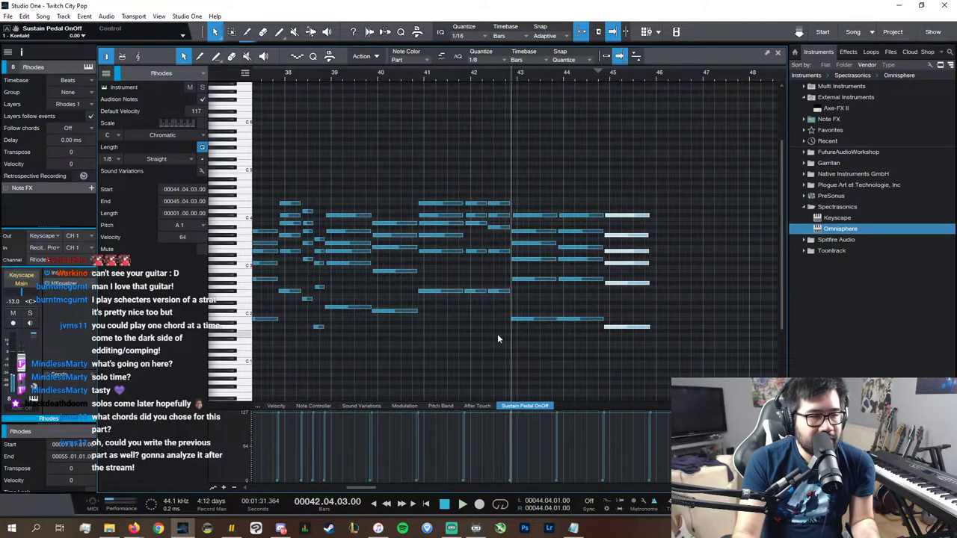
# - Find the earlier Rhodes chord on F#2 at 37.04.03, play it and copy all its notes
pyautogui.click(416, 72)
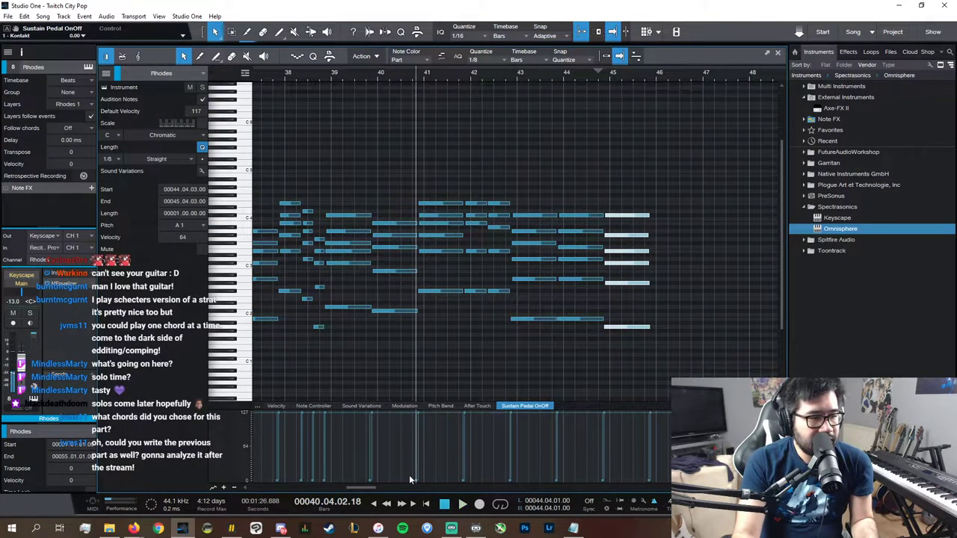
pyautogui.hscroll(-5, 405, 483)
pyautogui.click(555, 72)
pyautogui.press('space')
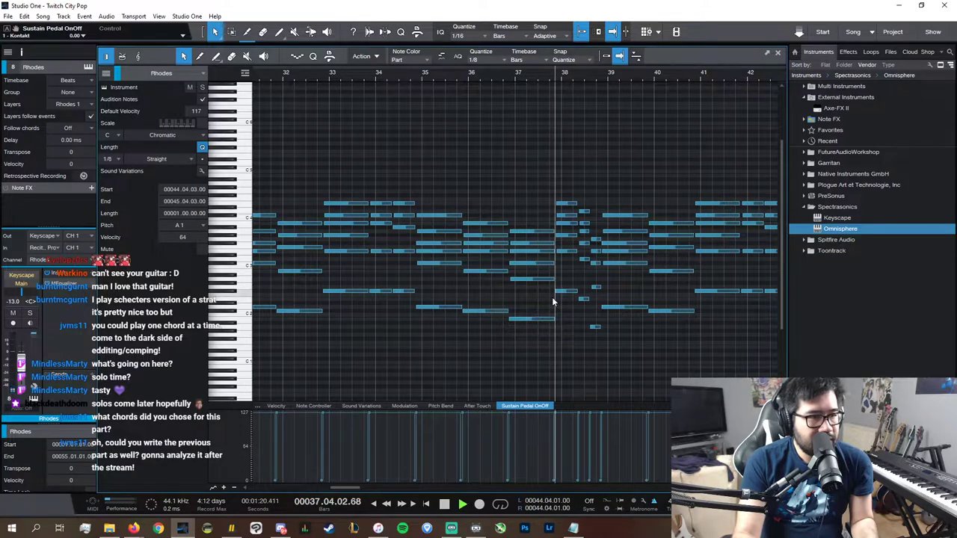
pyautogui.moveTo(574, 299); pyautogui.dragTo(567, 166)
pyautogui.press('space')
# - Paste the copied F#2 chord at 45.04.03, right at the end of the Amaj7 chord
pyautogui.hscroll(10, 587, 486)
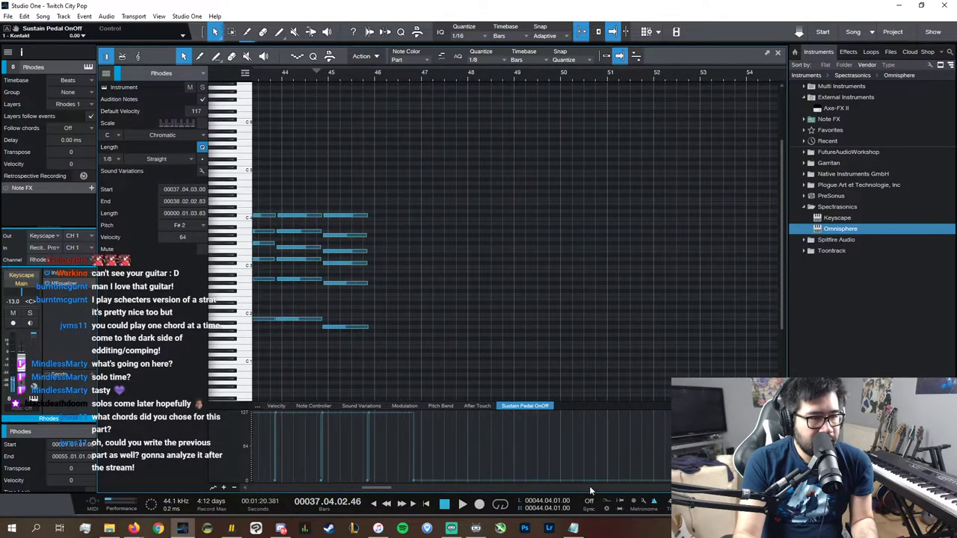
pyautogui.click(365, 77)
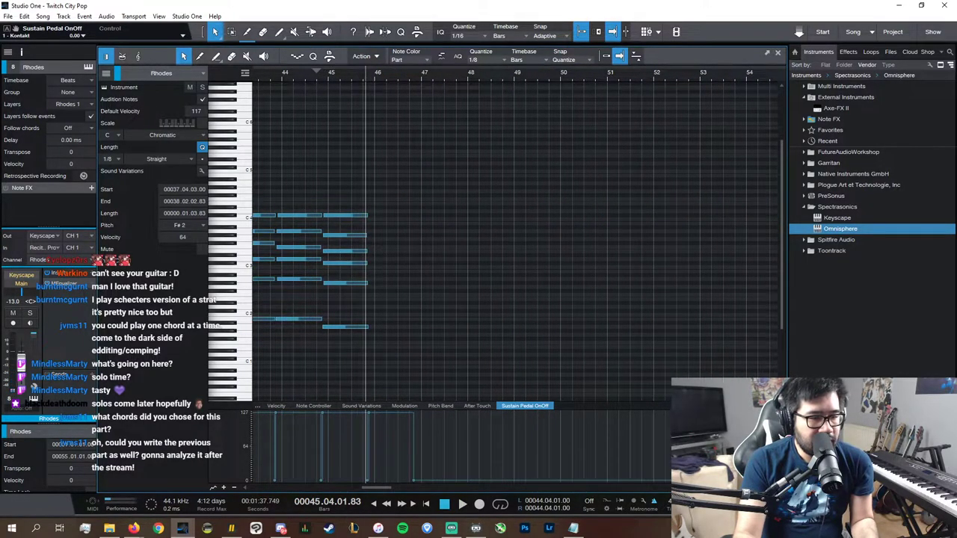
pyautogui.press('e')
pyautogui.press('e')
pyautogui.press('e')
pyautogui.press('e')
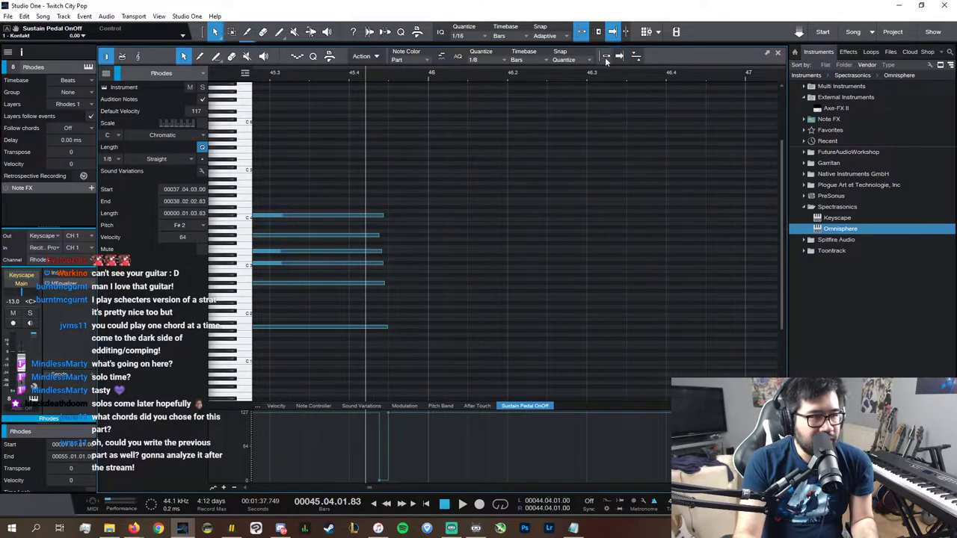
pyautogui.click(388, 76)
pyautogui.hotkey('ctrl', 'v')
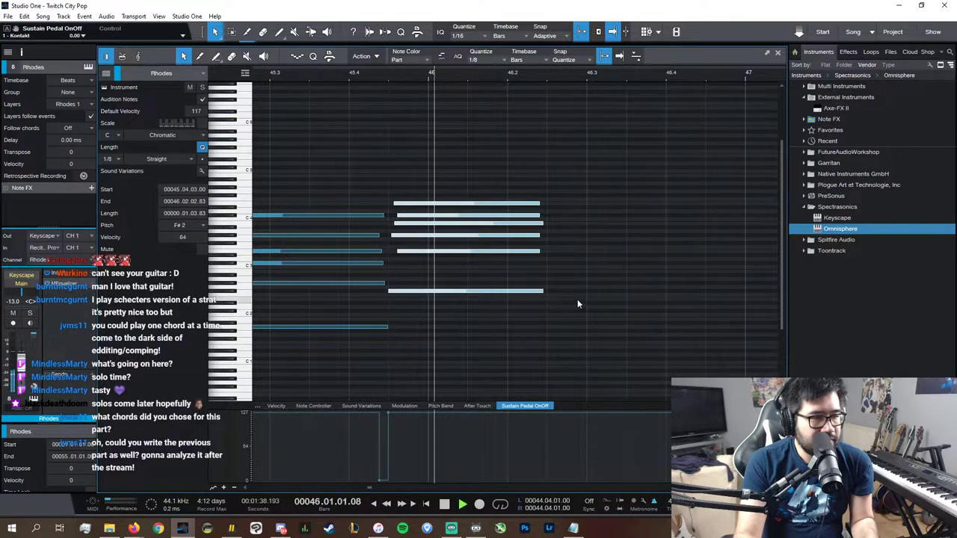
# - Audition the pasted chord's notes, remove its B3 and raise its G#3 to A3
pyautogui.click(444, 251)
pyautogui.click(447, 235)
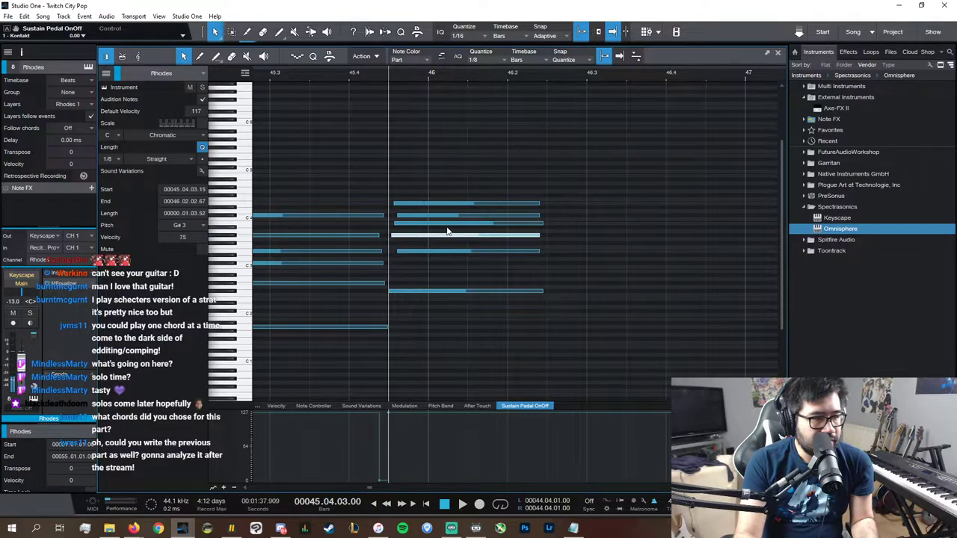
pyautogui.click(452, 222)
pyautogui.click(455, 215)
pyautogui.click(465, 204)
pyautogui.moveTo(547, 317); pyautogui.dragTo(509, 214)
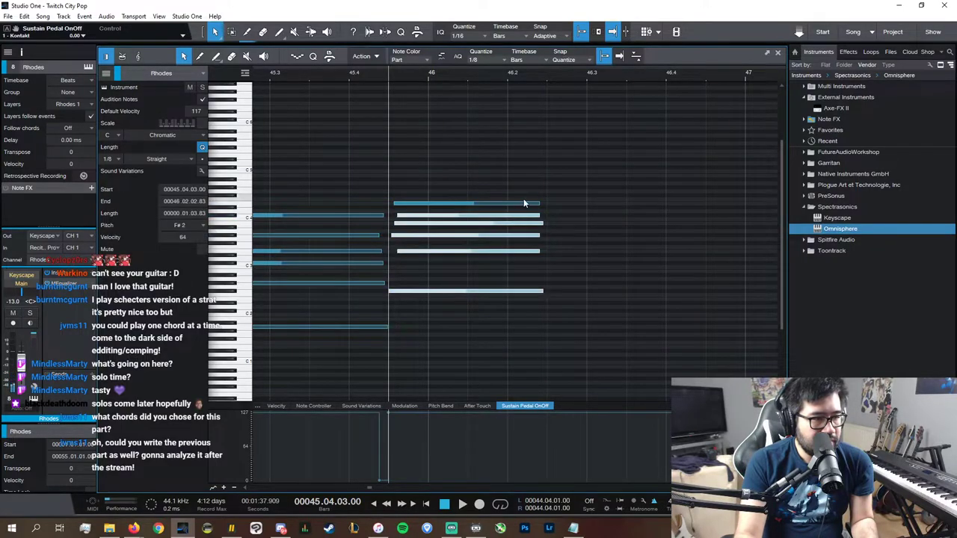
pyautogui.click(528, 203)
pyautogui.click(478, 252)
pyautogui.click(455, 235)
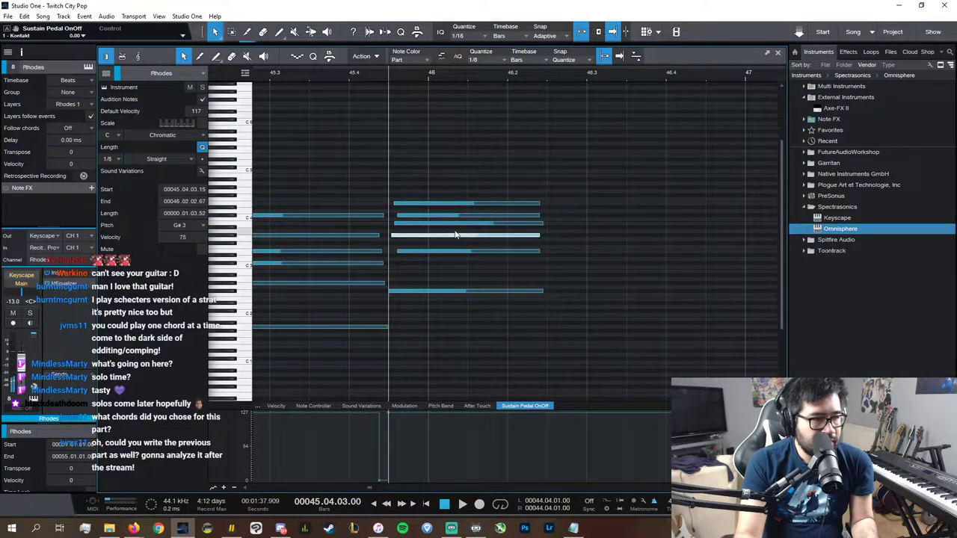
pyautogui.moveTo(519, 238)
pyautogui.mouseDown()
pyautogui.moveTo(521, 251)
pyautogui.moveTo(516, 228)
pyautogui.mouseUp()
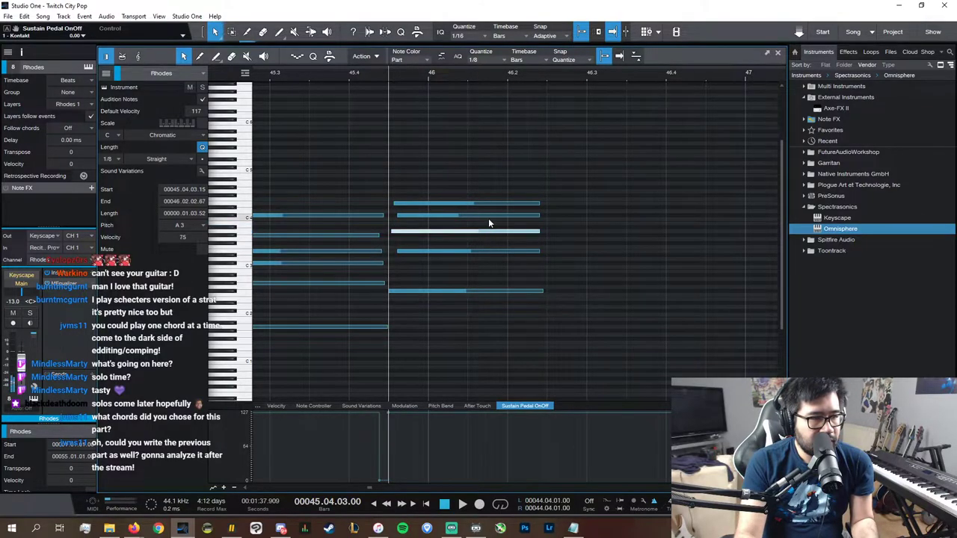
# - Duplicate the chord's top E4 note, place the copy at G#4 above the chord and align its start and end with the others
pyautogui.click(490, 215)
pyautogui.click(500, 203)
pyautogui.press('d')
pyautogui.moveTo(588, 203); pyautogui.dragTo(428, 191)
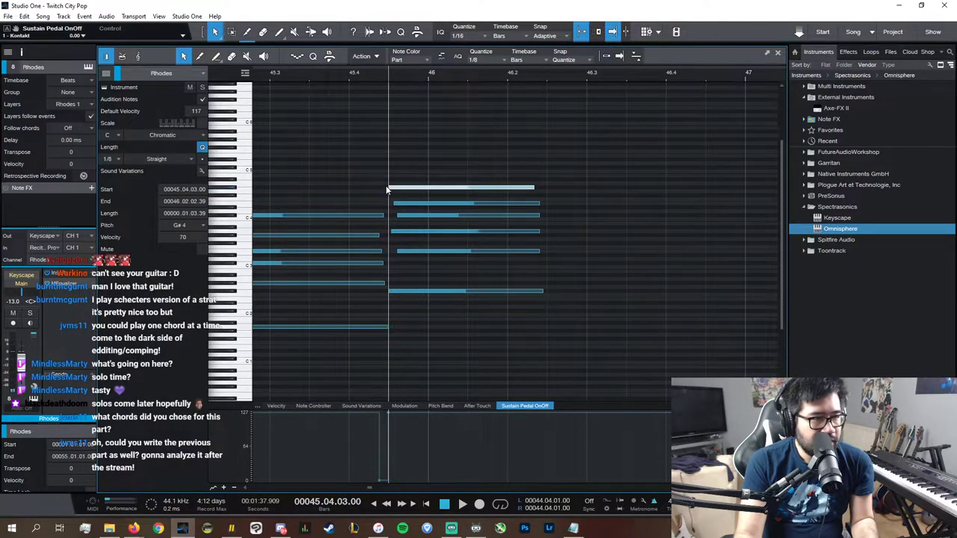
pyautogui.moveTo(387, 190); pyautogui.dragTo(397, 190)
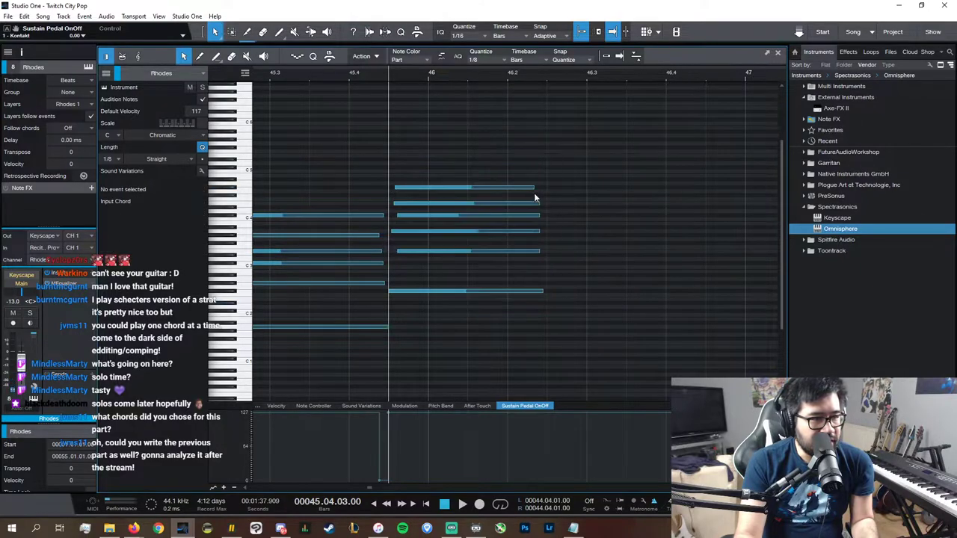
pyautogui.moveTo(534, 190); pyautogui.dragTo(540, 190)
# - Lengthen all notes of the fourth chord to almost a full bar, with F#2 ending at 46.04.02.76, and play it back
pyautogui.moveTo(558, 304); pyautogui.dragTo(701, 193)
pyautogui.press('space')
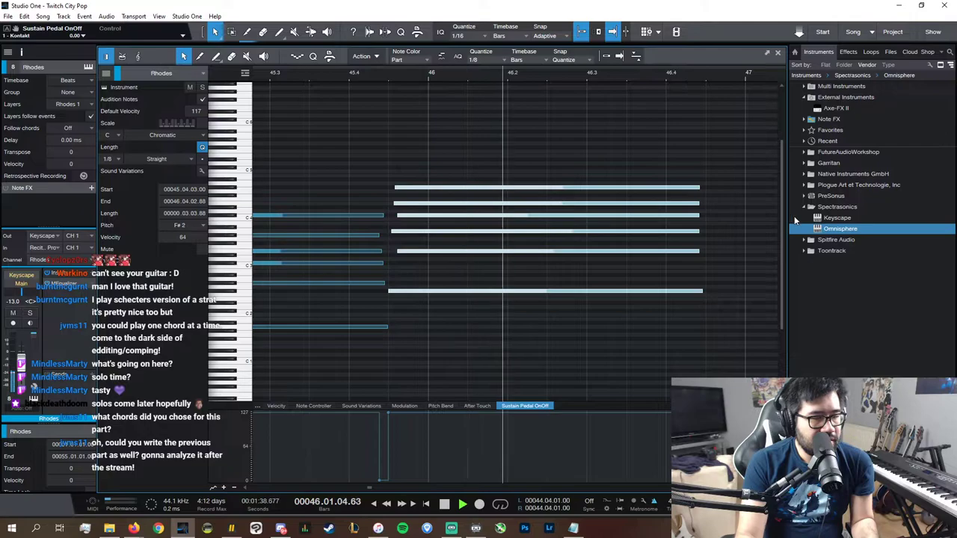
pyautogui.press('space')
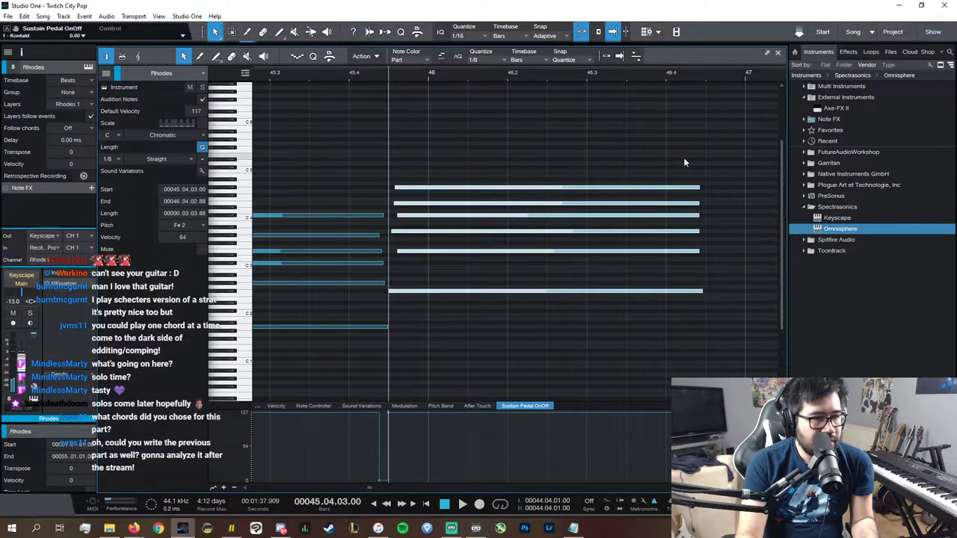
pyautogui.moveTo(704, 290); pyautogui.dragTo(700, 290)
# - Add "Fm9 |" to the Notepad chord list and move that window out of the way
pyautogui.hotkey('alt', 'Tab')
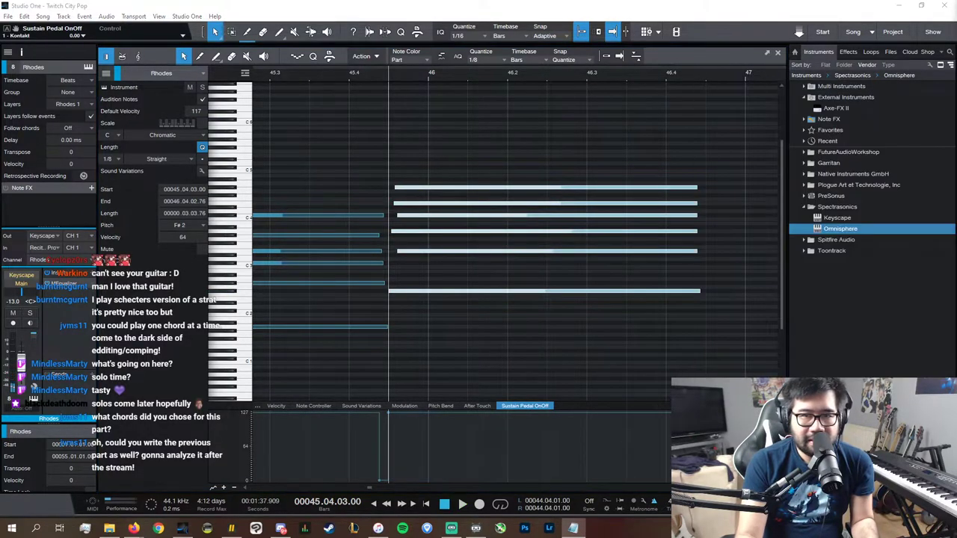
pyautogui.moveTo(956, 65); pyautogui.dragTo(642, 88)
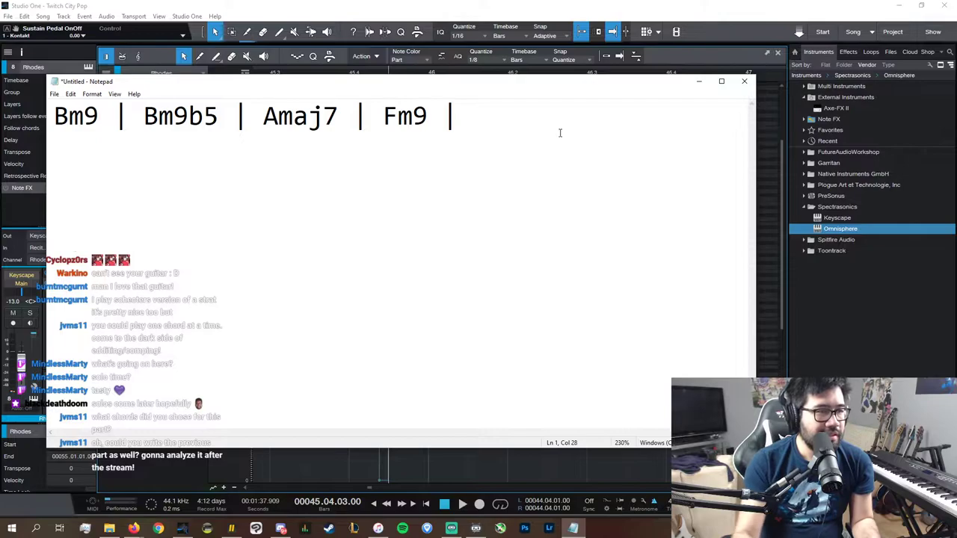
pyautogui.moveTo(457, 84); pyautogui.dragTo(956, 103)
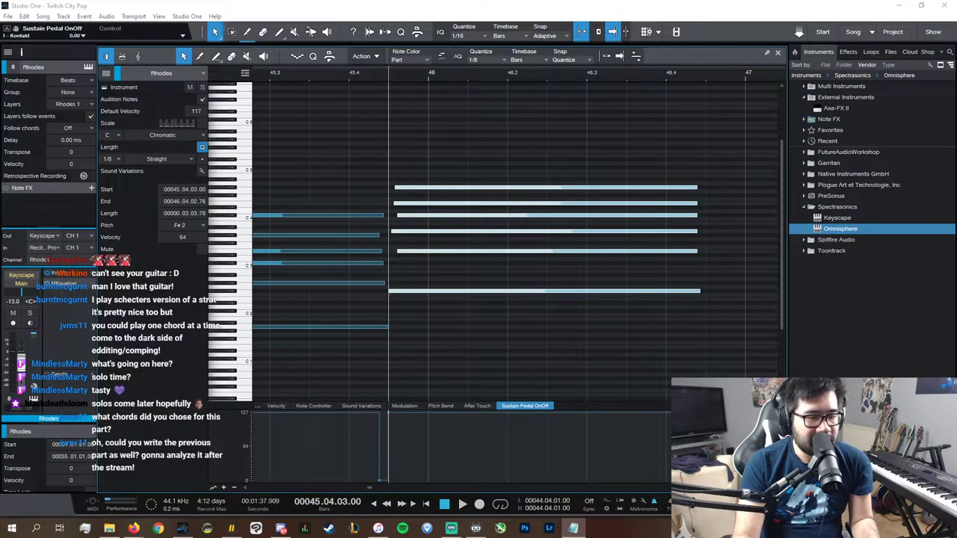
# - Copy the third chord to 46.04.03.00 and transpose the copy up to a C#2 root
pyautogui.press('w')
pyautogui.press('w')
pyautogui.press('w')
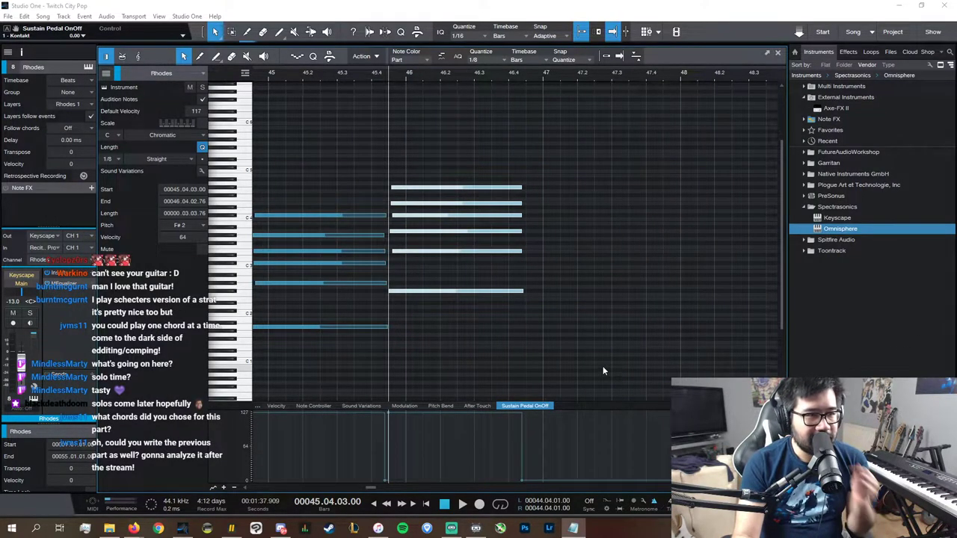
pyautogui.moveTo(601, 372); pyautogui.dragTo(454, 150)
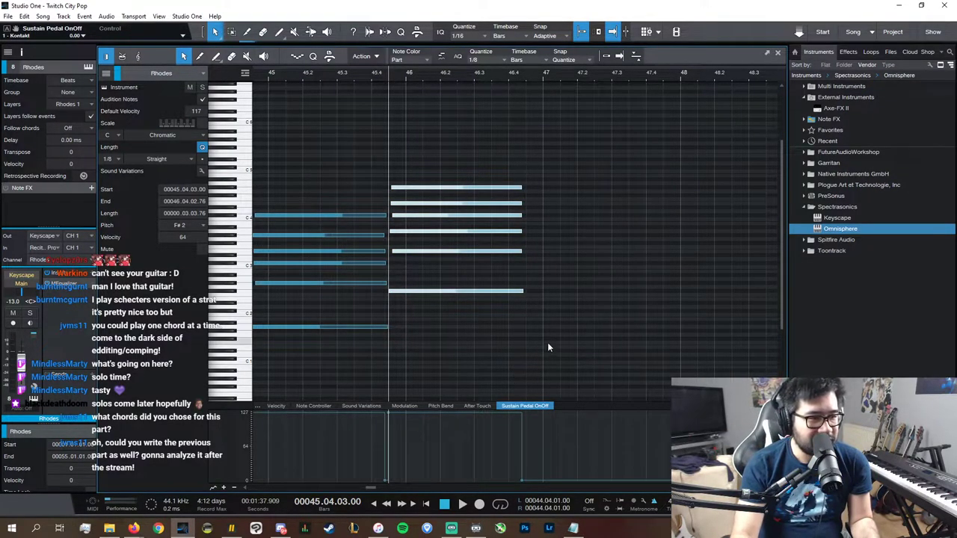
pyautogui.moveTo(545, 343); pyautogui.dragTo(429, 150)
pyautogui.hscroll(-3, 415, 486)
pyautogui.moveTo(467, 388); pyautogui.dragTo(468, 137)
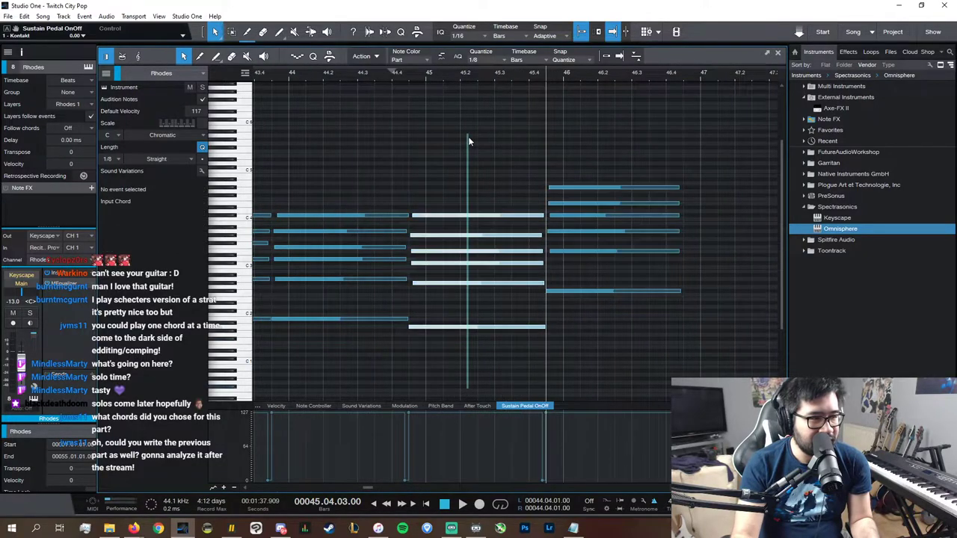
pyautogui.hscroll(2, 530, 483)
pyautogui.click(483, 73)
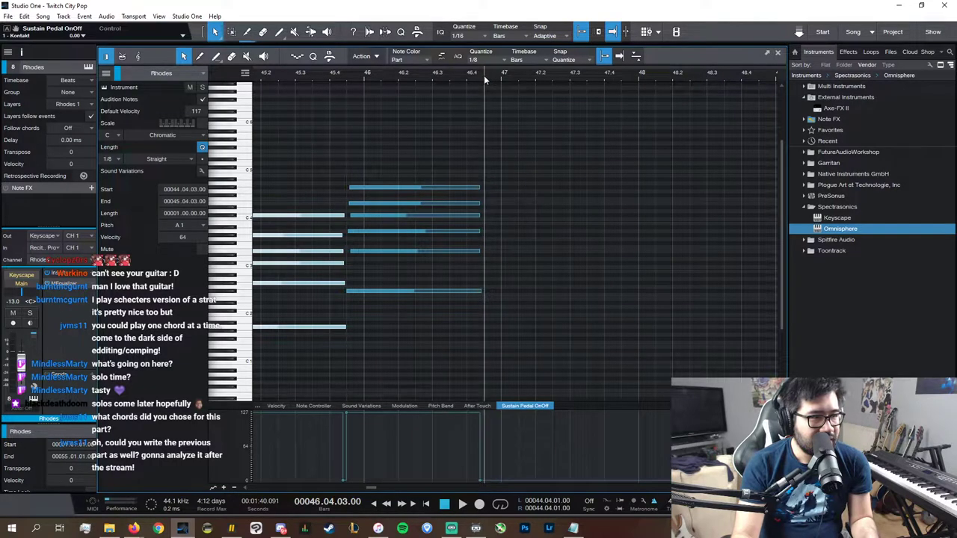
pyautogui.hotkey('ctrl', 'v')
pyautogui.moveTo(508, 328); pyautogui.dragTo(508, 312)
# - Add "C#m7b5" to the Notepad chord list and move that window out of the way
pyautogui.click(574, 528)
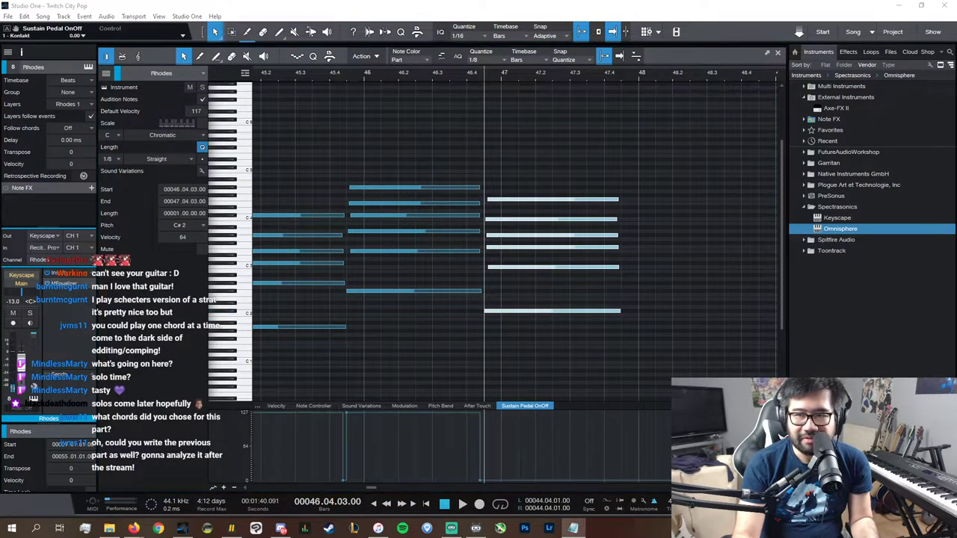
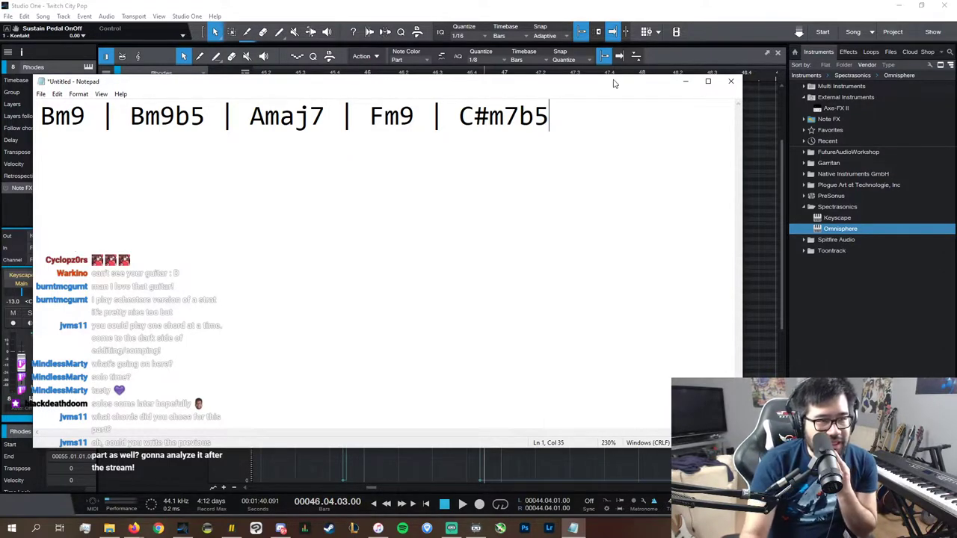
pyautogui.moveTo(613, 84); pyautogui.dragTo(956, 80)
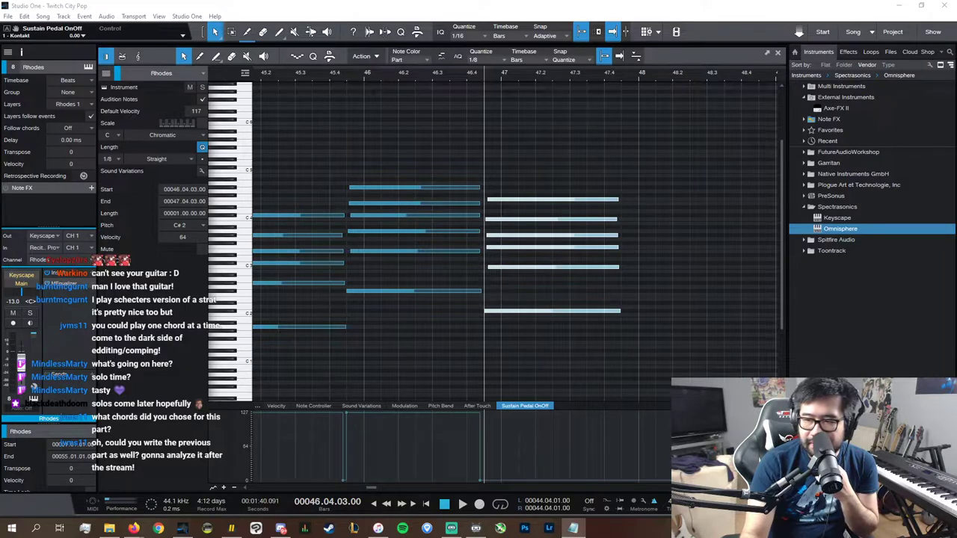
# - Play back the new fifth chord's lead-in and the third chord, and check their notes against each other
pyautogui.click(329, 78)
pyautogui.press('space')
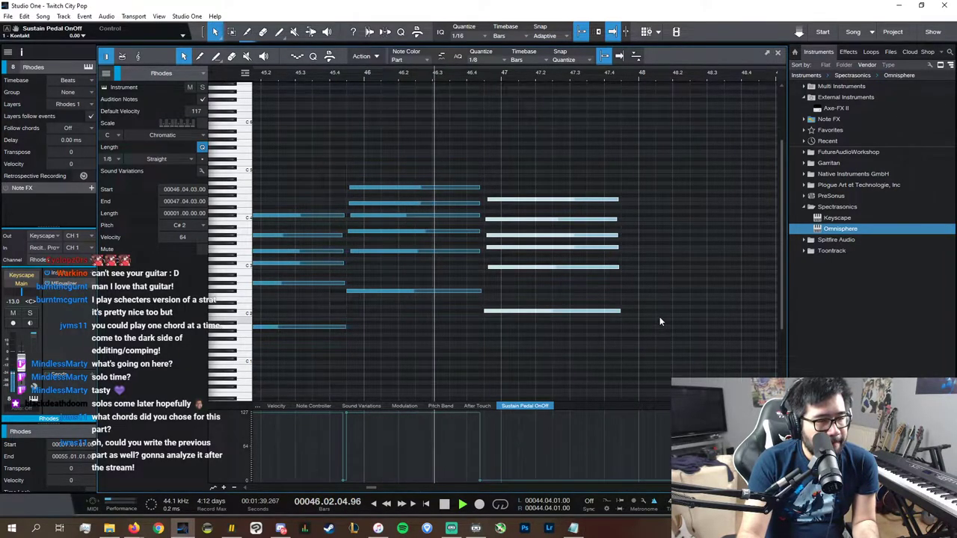
pyautogui.press('space')
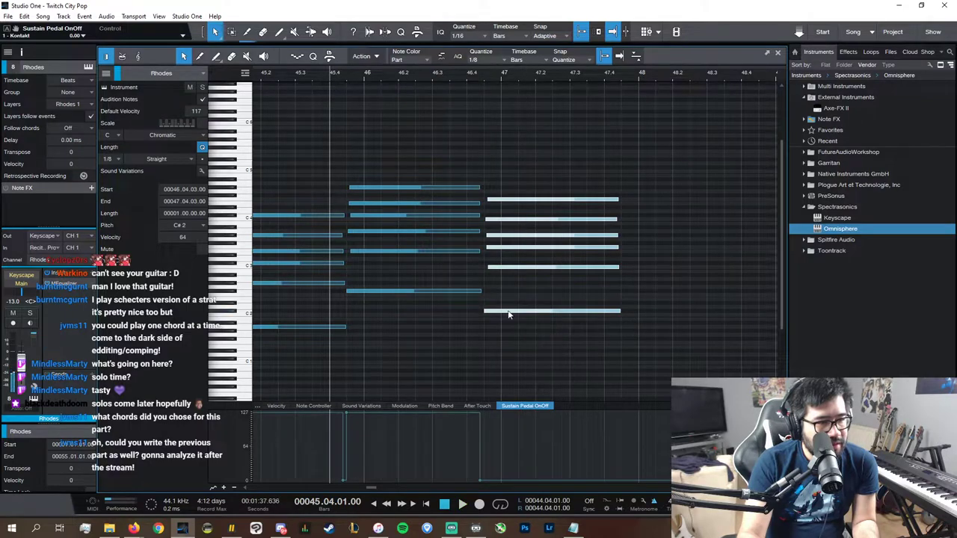
pyautogui.click(502, 268)
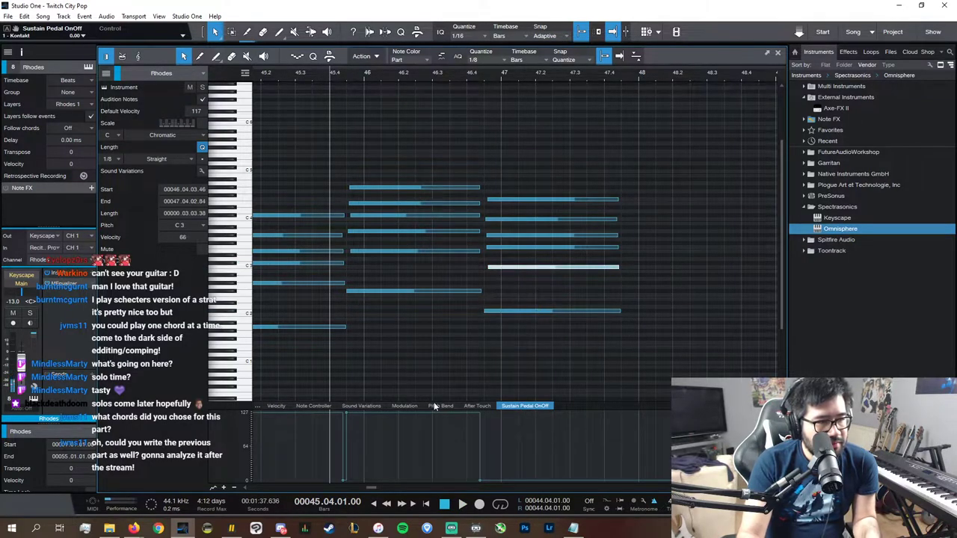
pyautogui.hscroll(-1, 440, 487)
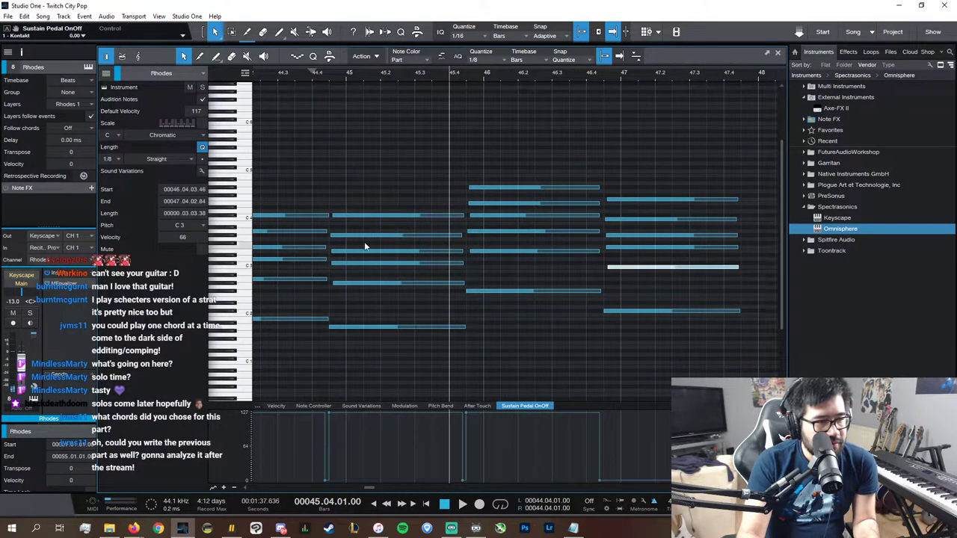
pyautogui.click(321, 73)
pyautogui.press('space')
pyautogui.moveTo(416, 382); pyautogui.dragTo(404, 157)
pyautogui.press('space')
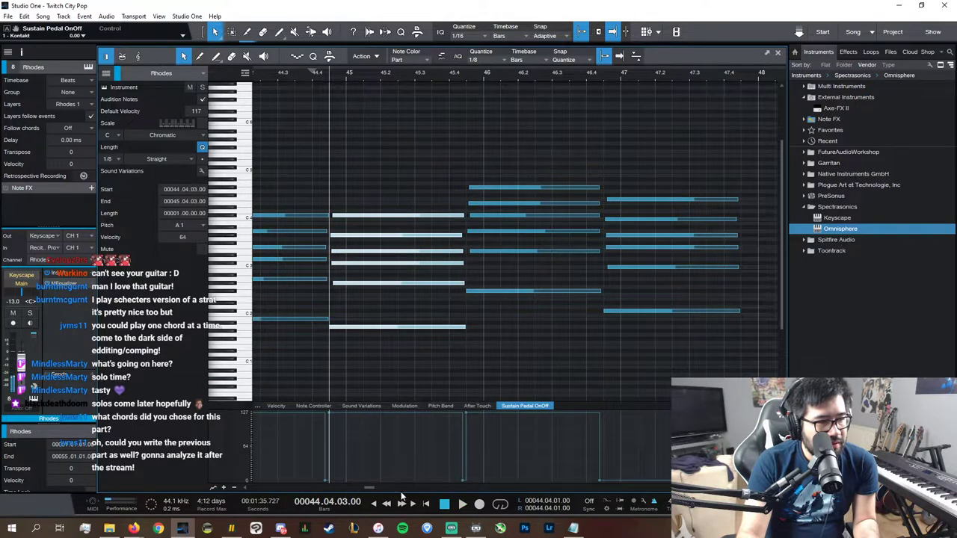
# - Listen to the second chord, then replace the fifth chord with a copy of it at 46.04.03.00
pyautogui.hscroll(-1, 404, 490)
pyautogui.click(310, 74)
pyautogui.press('space')
pyautogui.click(401, 183)
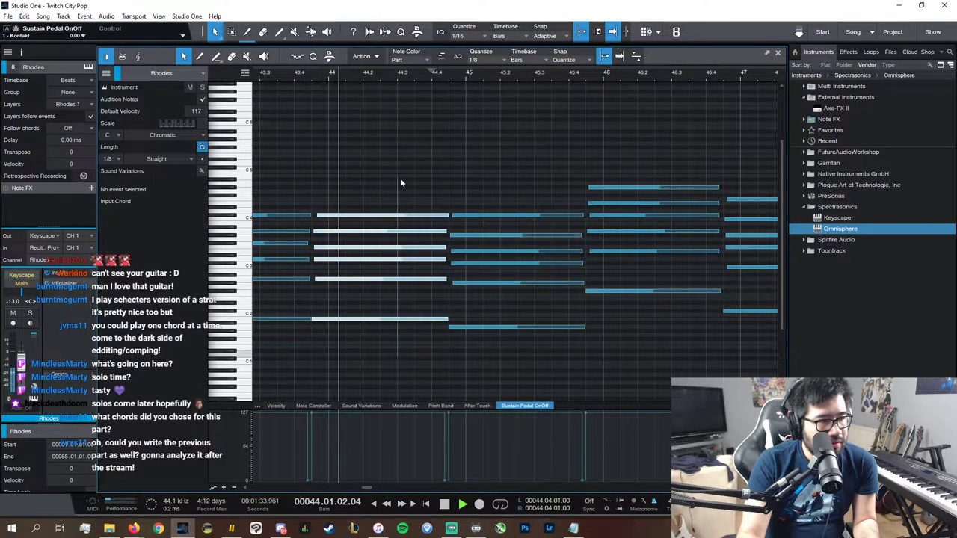
pyautogui.hscroll(1, 494, 485)
pyautogui.press('space')
pyautogui.moveTo(683, 372); pyautogui.dragTo(604, 159)
pyautogui.press('Delete')
pyautogui.click(564, 79)
pyautogui.hotkey('ctrl', 'v')
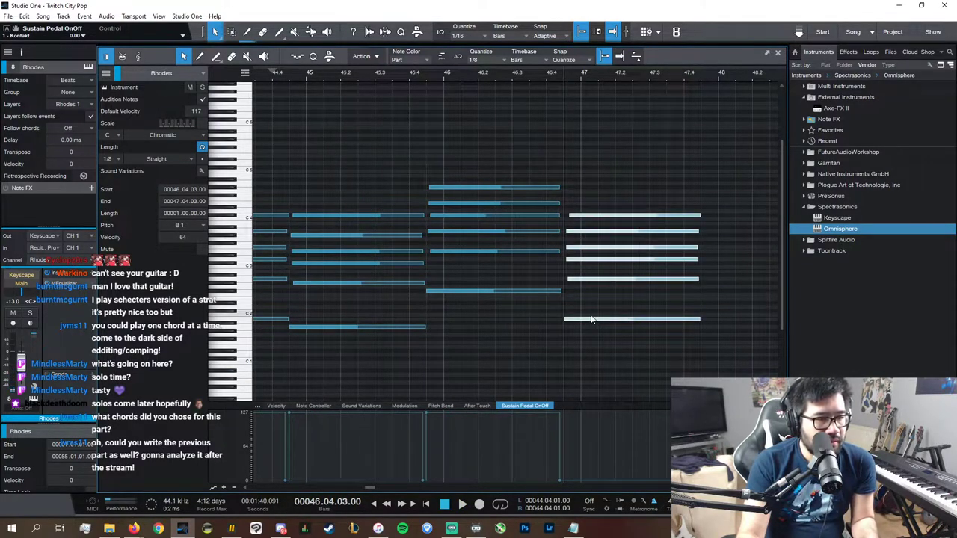
# - Transpose the copied fifth chord up to a C#2 root, audition its notes and raise its top note to E4
pyautogui.moveTo(576, 320); pyautogui.dragTo(576, 312)
pyautogui.click(577, 317)
pyautogui.click(581, 309)
pyautogui.click(587, 270)
pyautogui.click(585, 248)
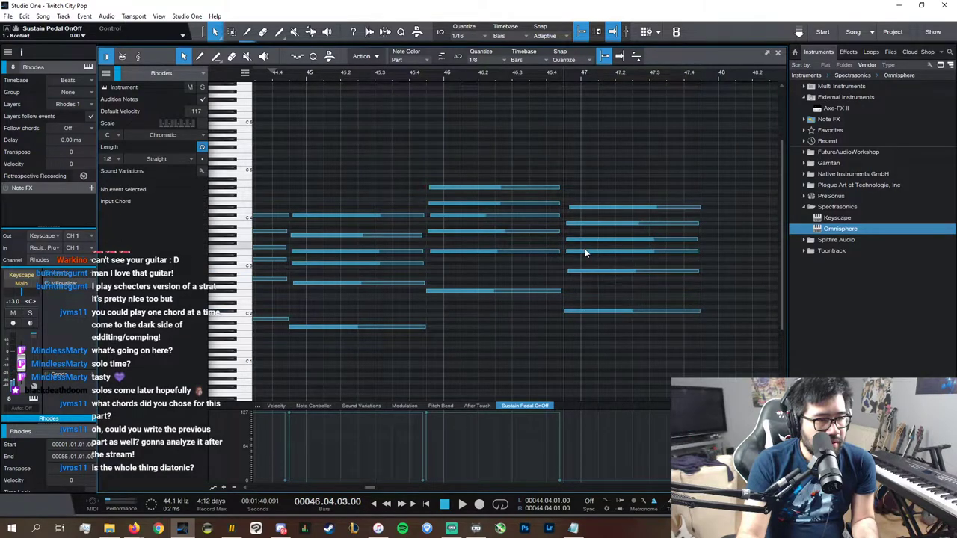
pyautogui.click(585, 251)
pyautogui.click(587, 238)
pyautogui.click(585, 220)
pyautogui.moveTo(587, 209); pyautogui.dragTo(587, 203)
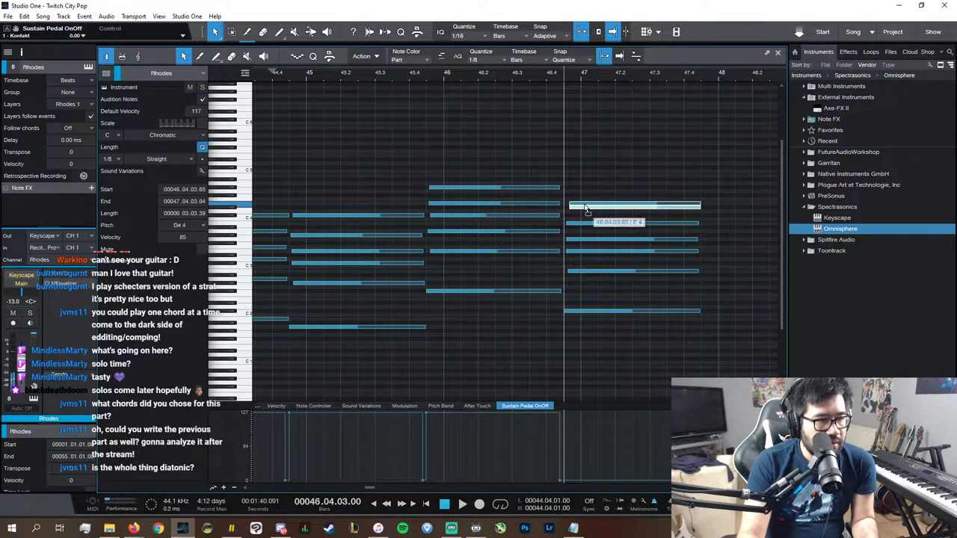
# - Play the progression from the fourth chord, then again from its start at 42.04.03.00
pyautogui.click(423, 75)
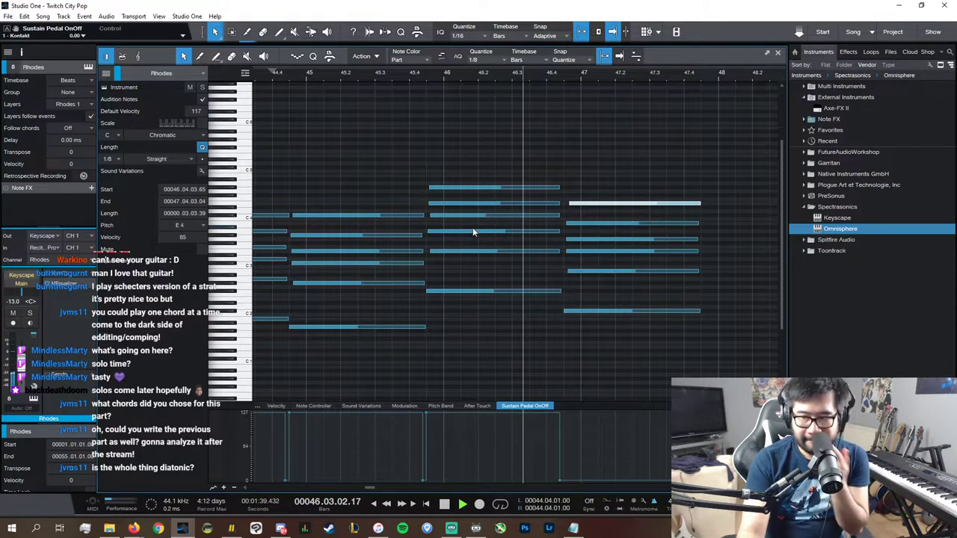
pyautogui.press('w')
pyautogui.press('w')
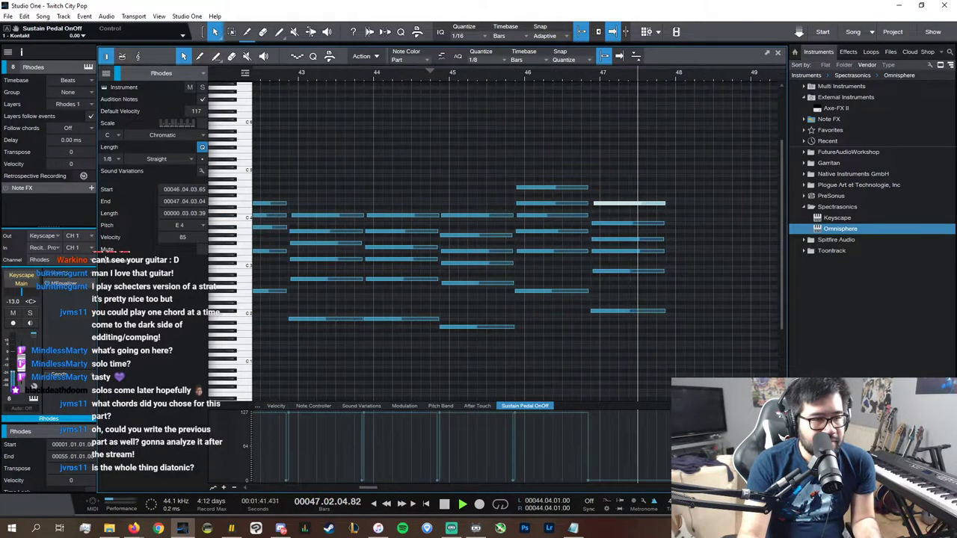
pyautogui.press('space')
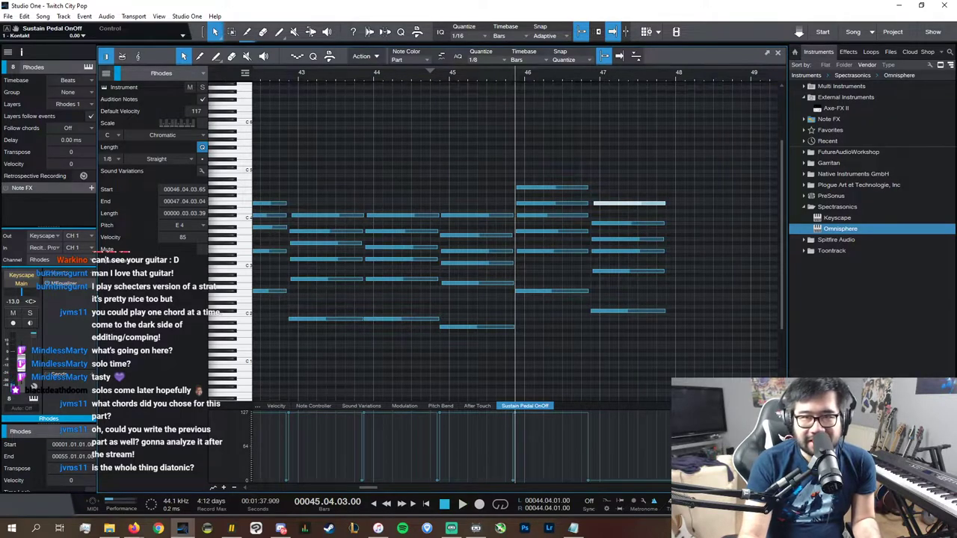
pyautogui.hotkey('alt', 'Tab')
pyautogui.click(286, 72)
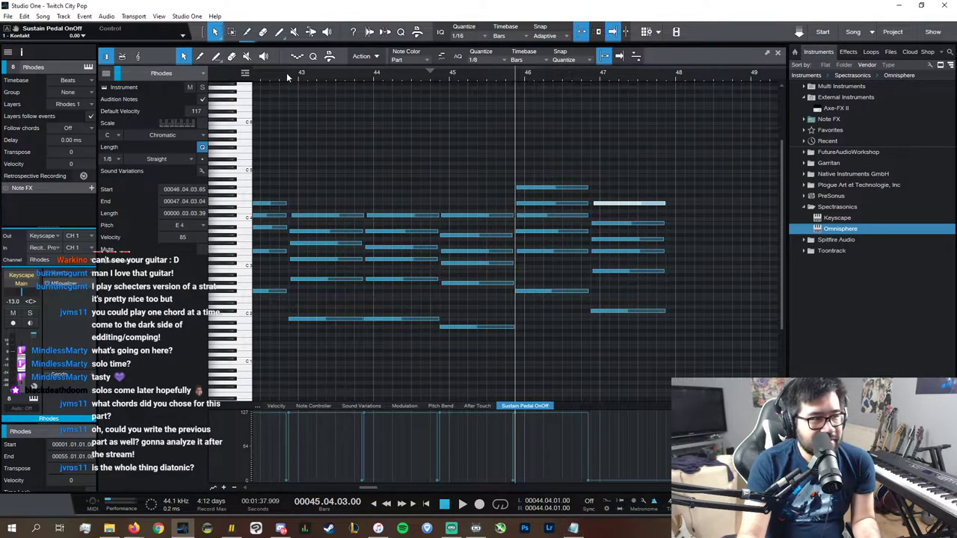
pyautogui.press('space')
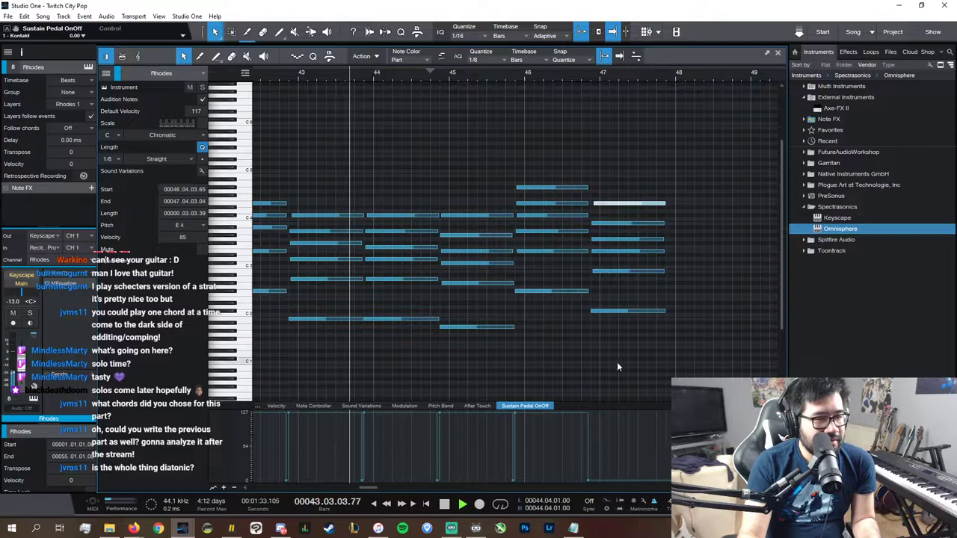
# - Duplicate the fourth chord's sustain pedal points to cover the fifth chord, and select that chord's notes
pyautogui.moveTo(638, 453); pyautogui.dragTo(514, 432)
pyautogui.press('d')
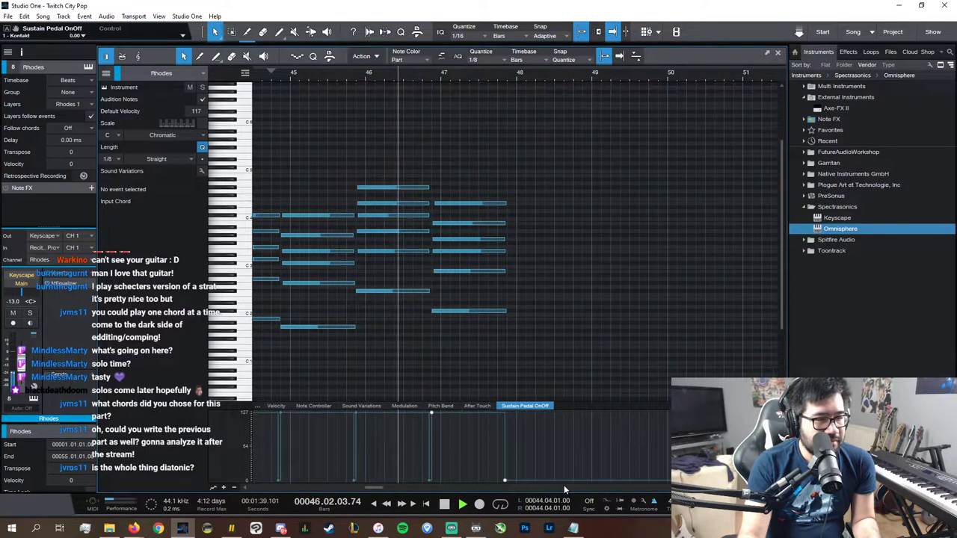
pyautogui.moveTo(587, 388); pyautogui.dragTo(431, 161)
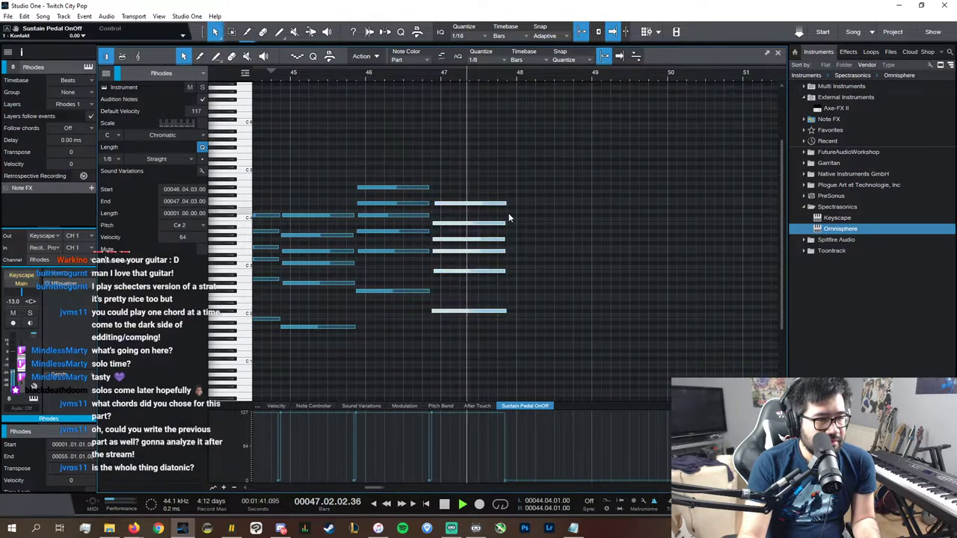
pyautogui.scroll(2, 420, 490)
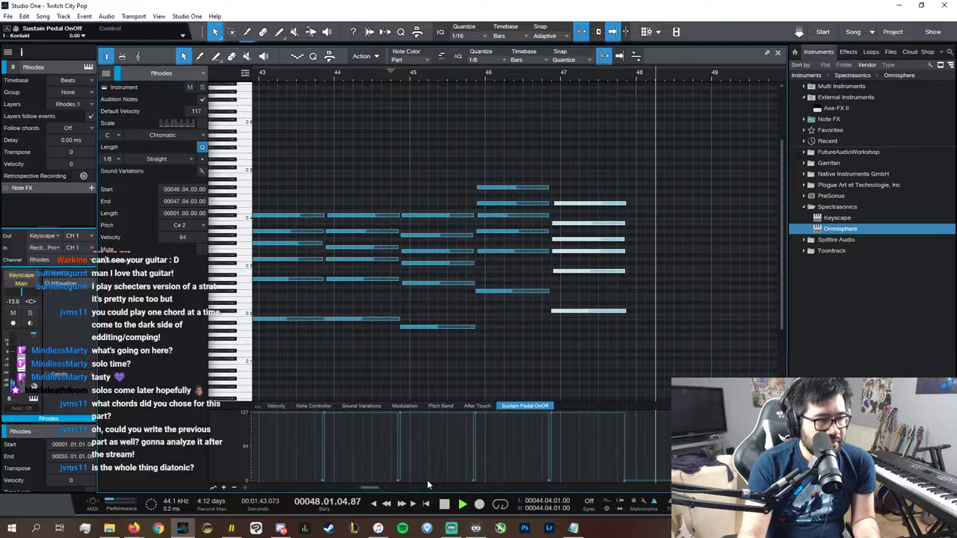
# - Stop playback and copy the fifth chord's top note into the next bar at D4, starting at 47.04.03.65
pyautogui.press('space')
pyautogui.click(615, 204)
pyautogui.moveTo(614, 207); pyautogui.dragTo(649, 212)
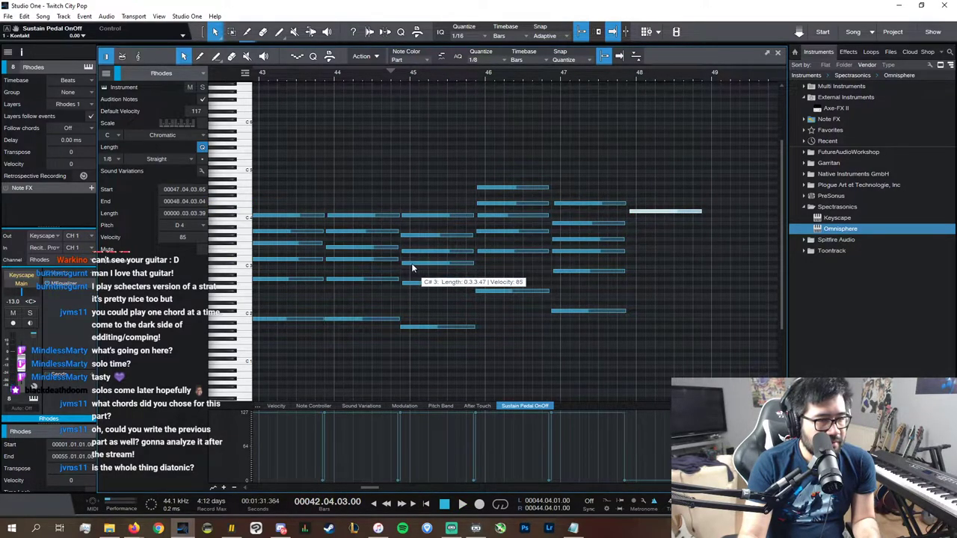
# - Copy the first chord to 47.04.03.00 beneath the D4 note and play it back
pyautogui.click(370, 326)
pyautogui.moveTo(369, 326); pyautogui.dragTo(352, 208)
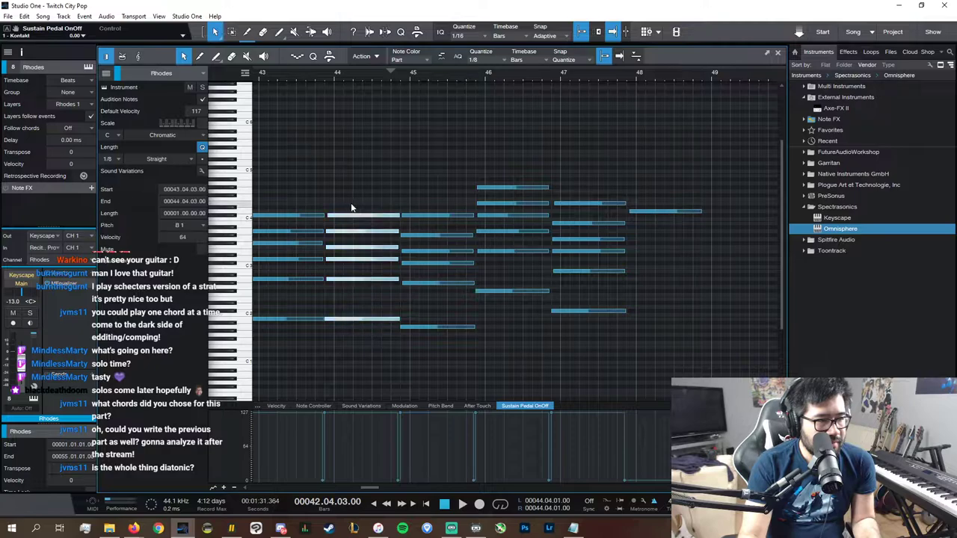
pyautogui.click(358, 345)
pyautogui.press('space')
pyautogui.moveTo(325, 337); pyautogui.dragTo(287, 202)
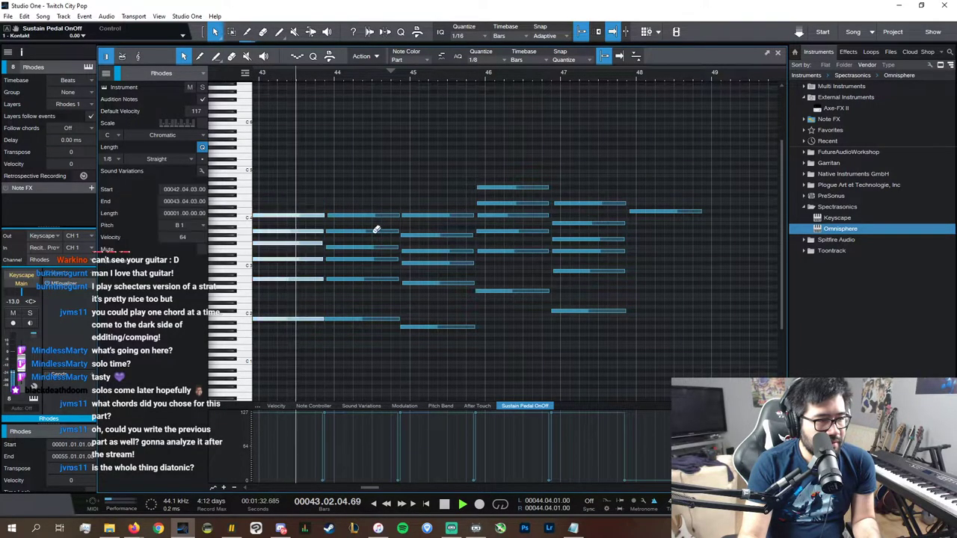
pyautogui.press('space')
pyautogui.click(629, 77)
pyautogui.hotkey('ctrl', 'v')
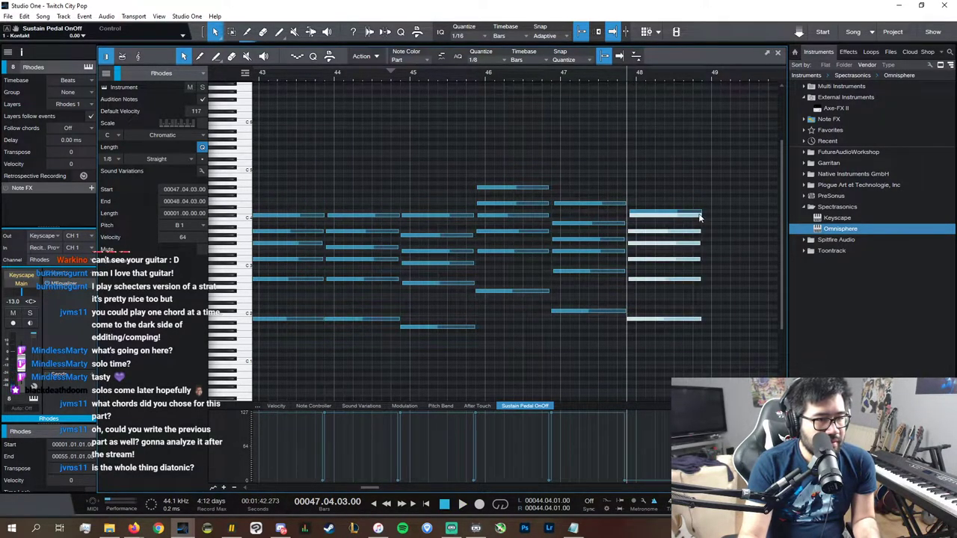
pyautogui.press('space')
pyautogui.press('space')
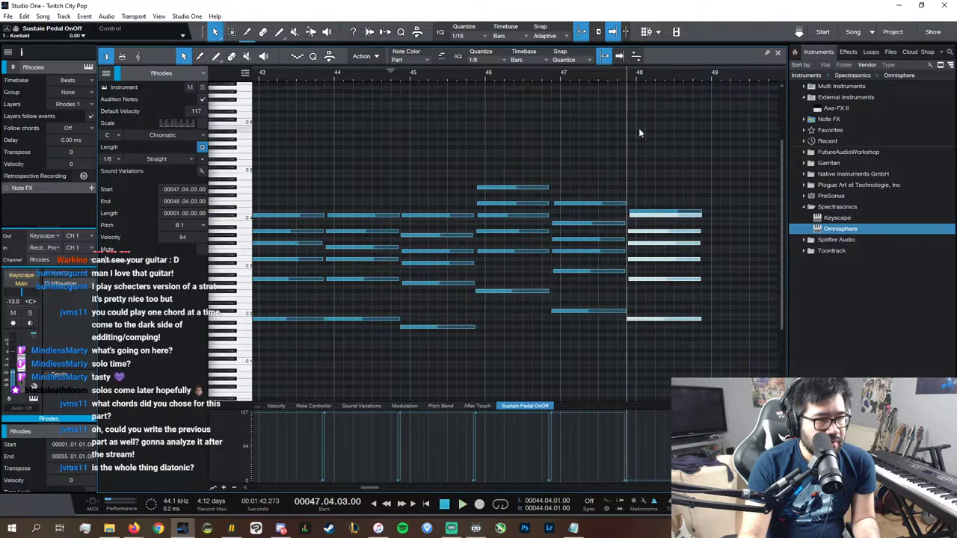
# - Extend the sustain pedal points under the sixth chord and play the passage leading into it
pyautogui.click(658, 446)
pyautogui.press('space')
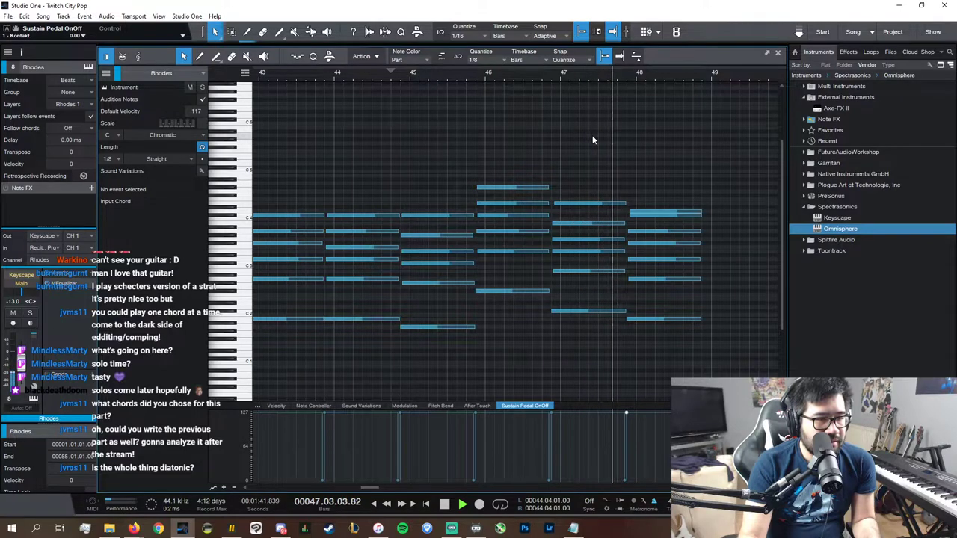
pyautogui.press('space')
pyautogui.click(656, 212)
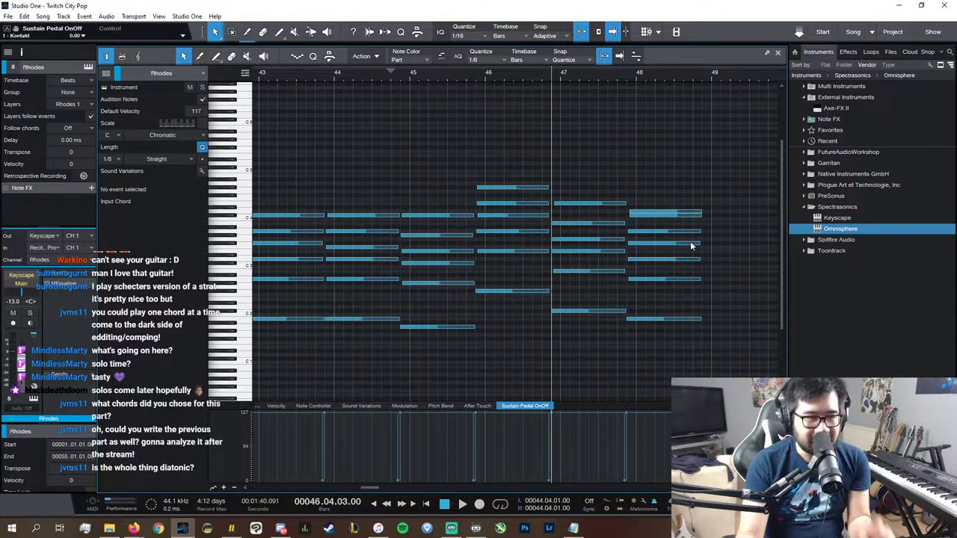
# - Delete the pasted notes of the sixth chord, keeping only the D4 note
pyautogui.moveTo(721, 341); pyautogui.dragTo(661, 219)
pyautogui.click(605, 310)
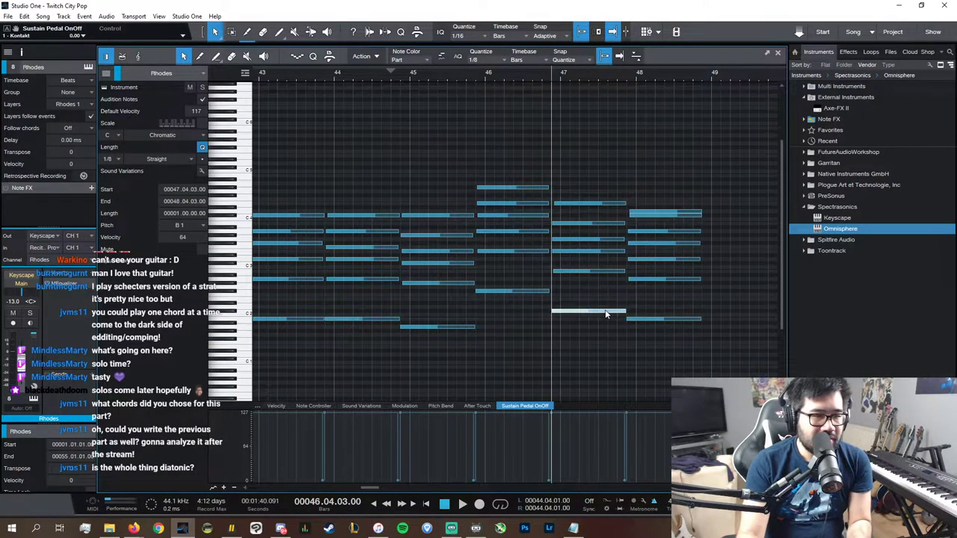
pyautogui.moveTo(711, 338); pyautogui.dragTo(647, 215)
pyautogui.press('Delete')
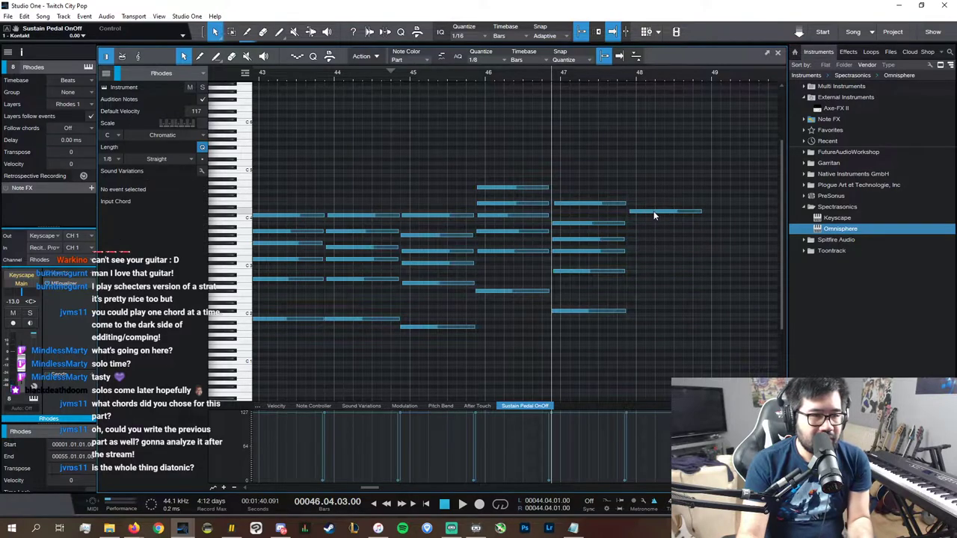
# - Copy the fifth chord's bass note to 47.04.03.00 at C2, beneath the D4 note
pyautogui.press('space')
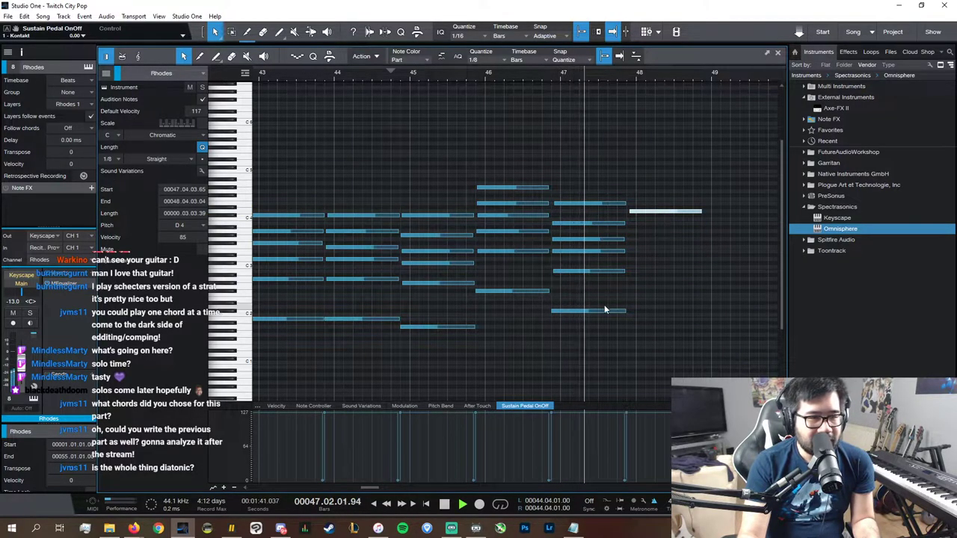
pyautogui.moveTo(604, 311); pyautogui.dragTo(647, 312)
pyautogui.press('space')
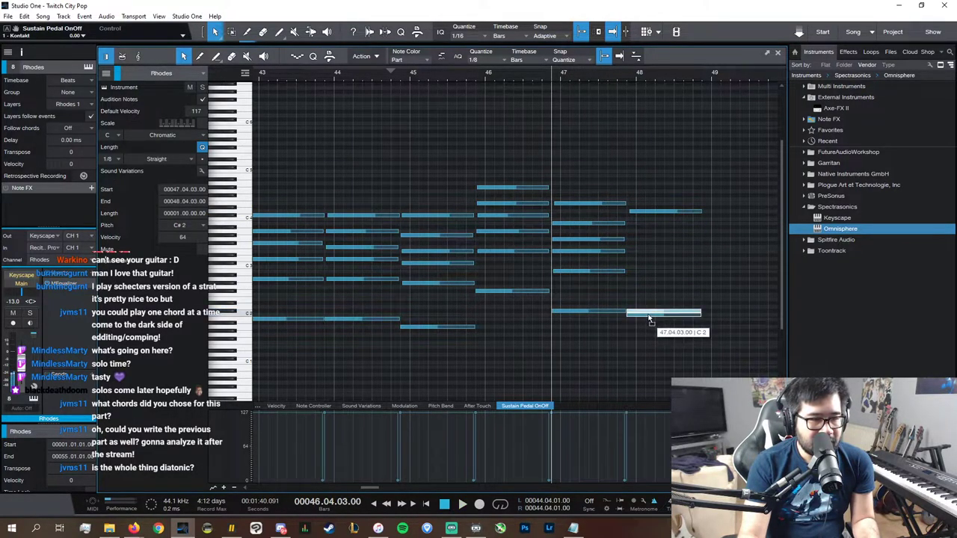
pyautogui.click(673, 212)
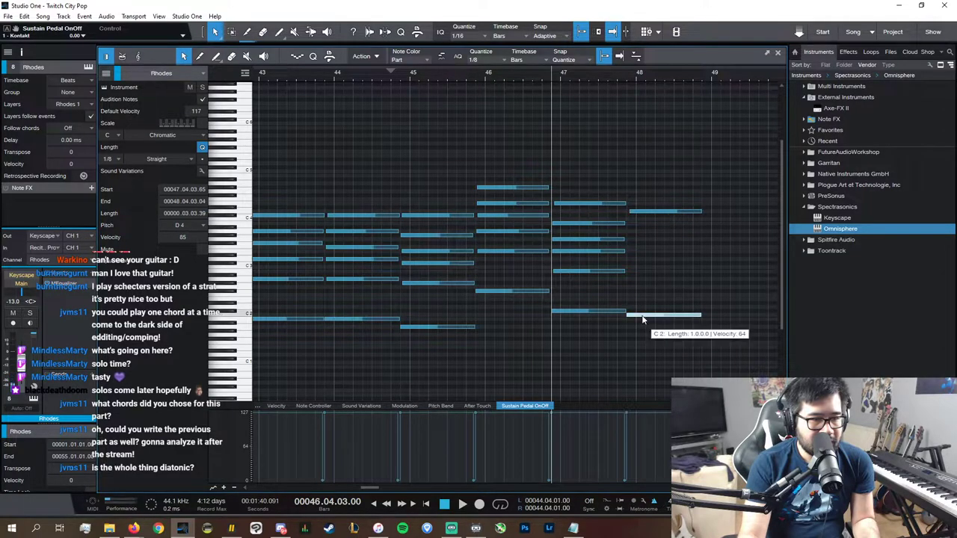
# - Duplicate the fifth chord's five lower notes to 47.04.03.00 beneath D4 and transpose the copies down one semitone
pyautogui.moveTo(643, 320); pyautogui.dragTo(579, 217)
pyautogui.press('d')
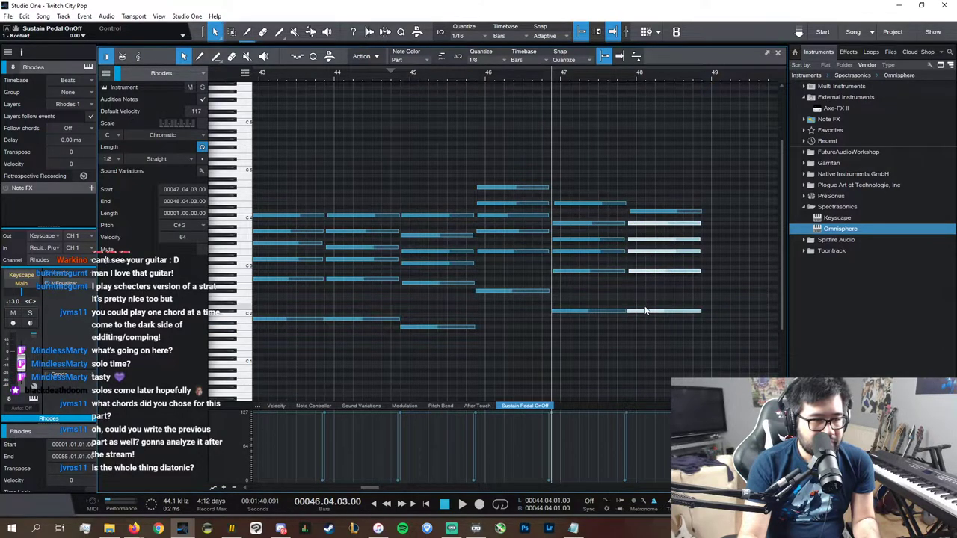
pyautogui.moveTo(646, 310); pyautogui.dragTo(648, 315)
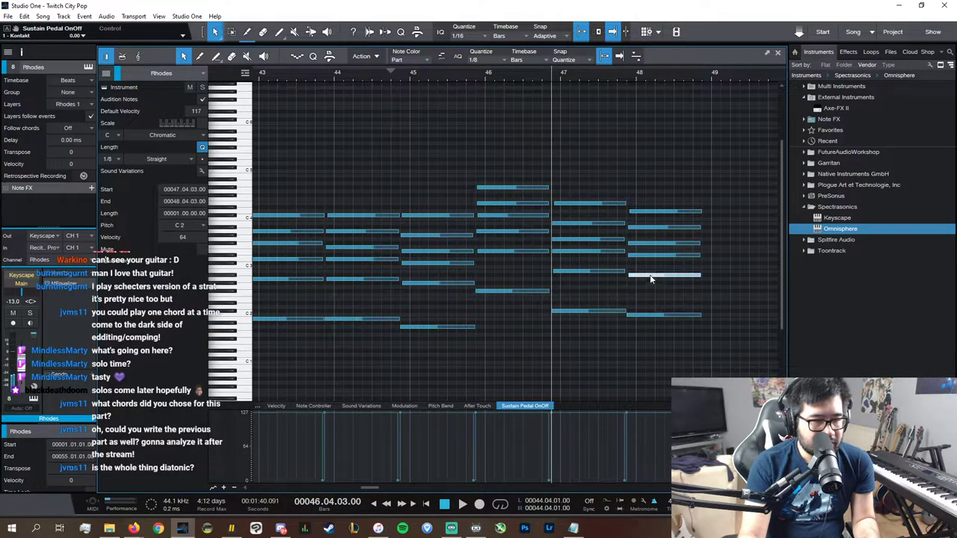
pyautogui.moveTo(650, 279); pyautogui.dragTo(649, 276)
# - Raise the sixth chord's D#3 note to E3 and its F#3 note to G#3, auditioning them against the bass
pyautogui.click(652, 257)
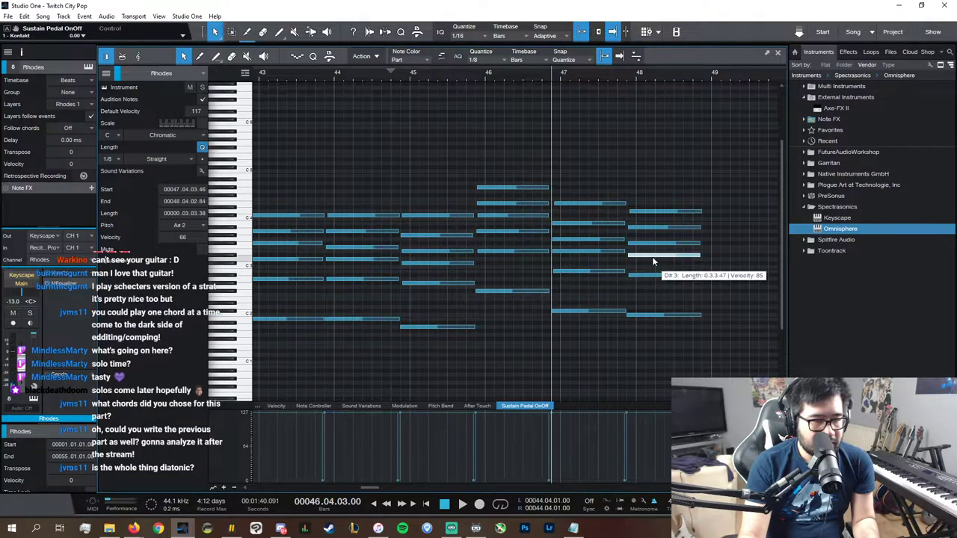
pyautogui.click(603, 311)
pyautogui.click(610, 252)
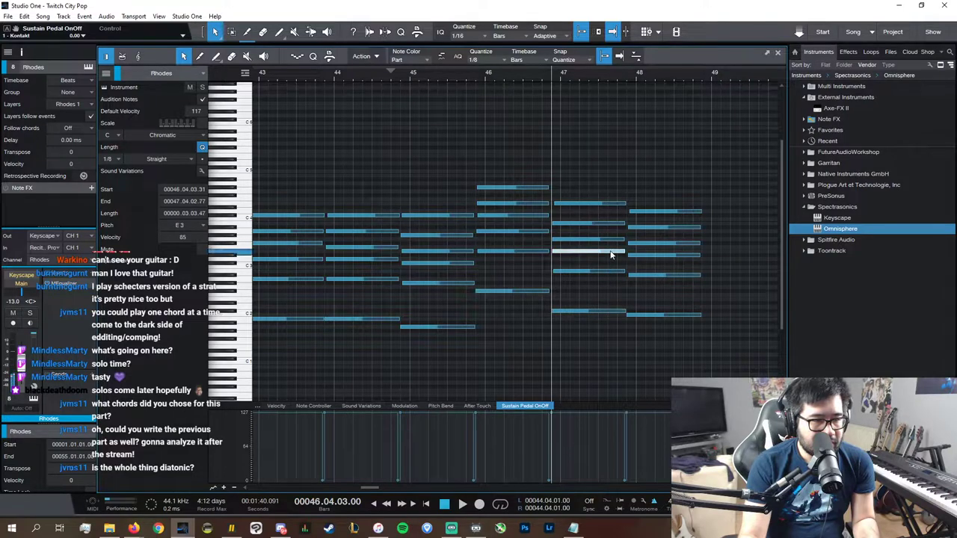
pyautogui.moveTo(643, 257); pyautogui.dragTo(655, 246)
pyautogui.click(649, 316)
pyautogui.click(654, 251)
pyautogui.moveTo(656, 245); pyautogui.dragTo(655, 235)
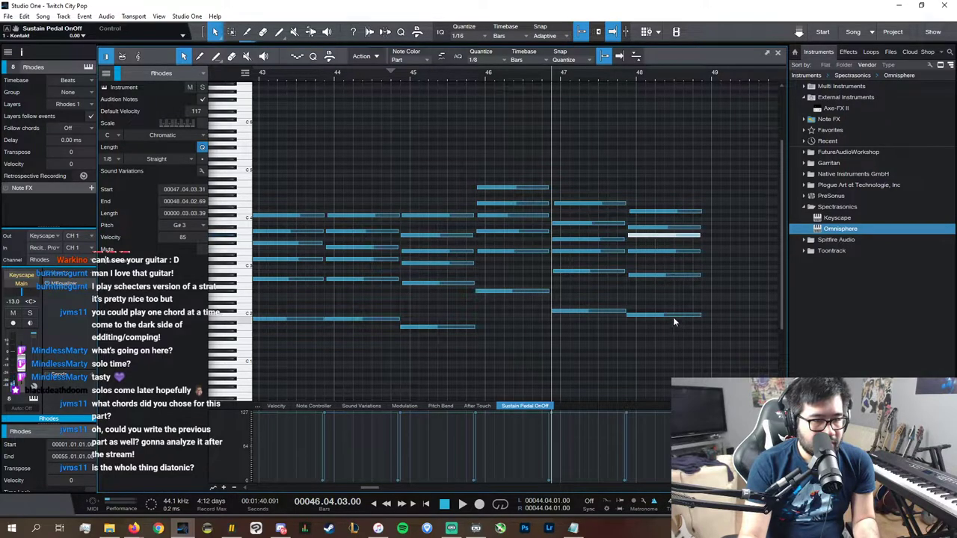
# - Audition the sixth chord's C2 and G#3 notes and raise its A#3 note to B3
pyautogui.click(673, 314)
pyautogui.click(669, 234)
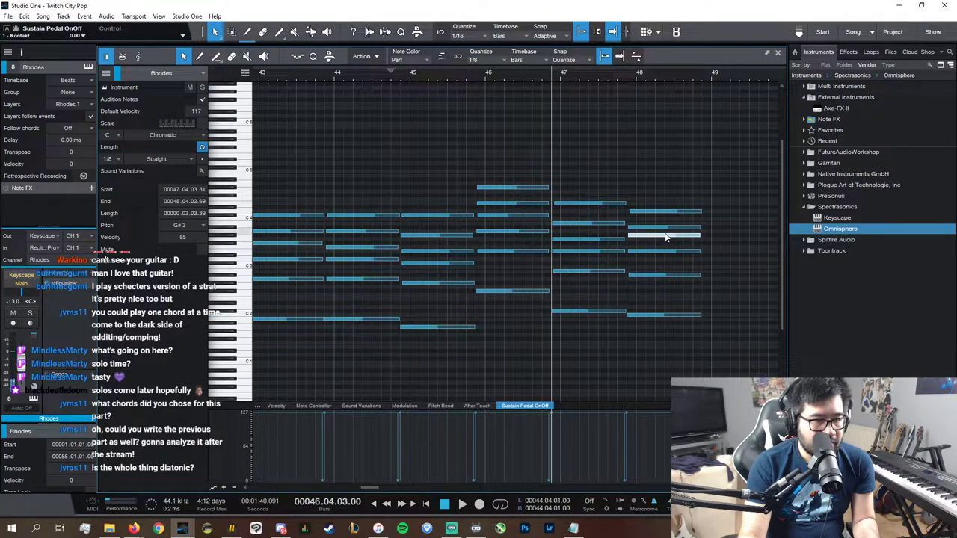
pyautogui.click(670, 225)
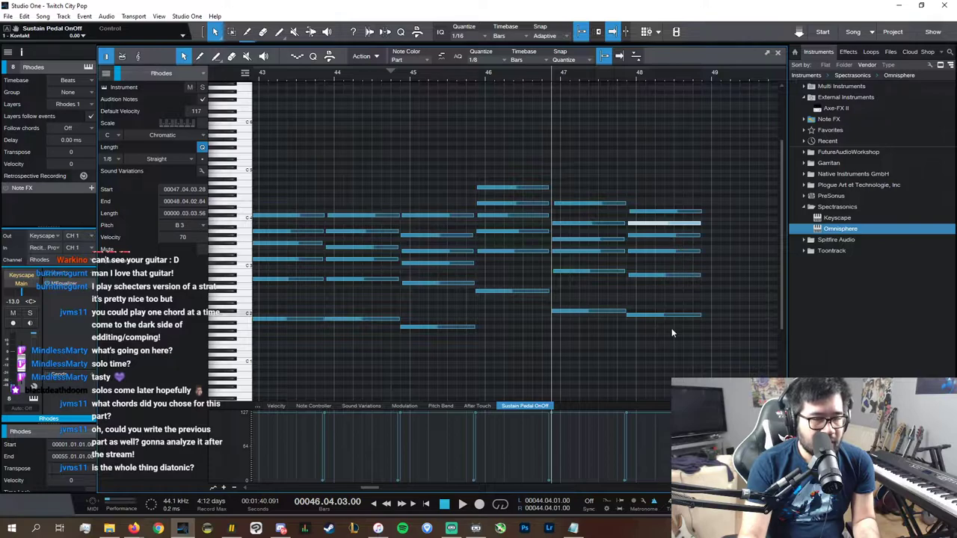
# - Solo the Rhodes and play the passage into the sixth chord
pyautogui.hscroll(5, 621, 477)
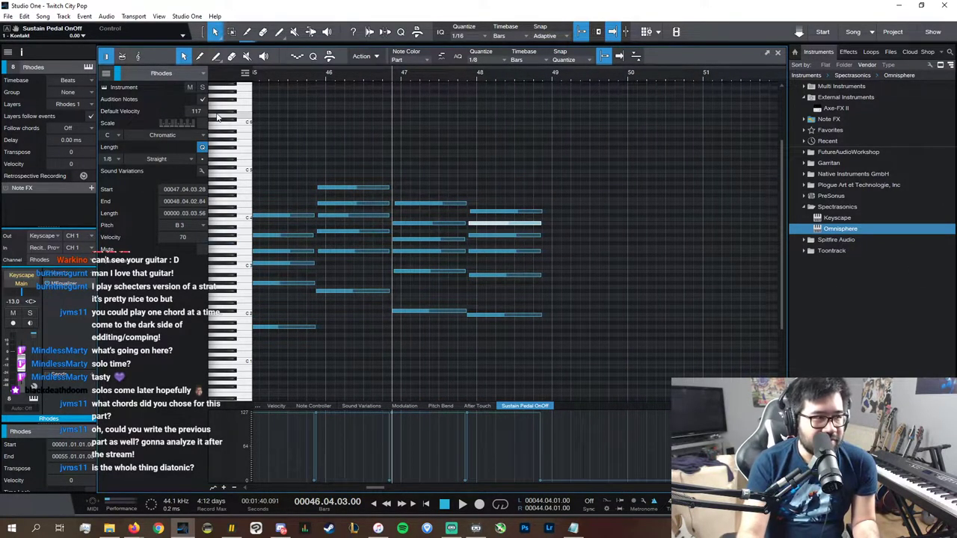
pyautogui.click(202, 88)
pyautogui.press('space')
pyautogui.press('e')
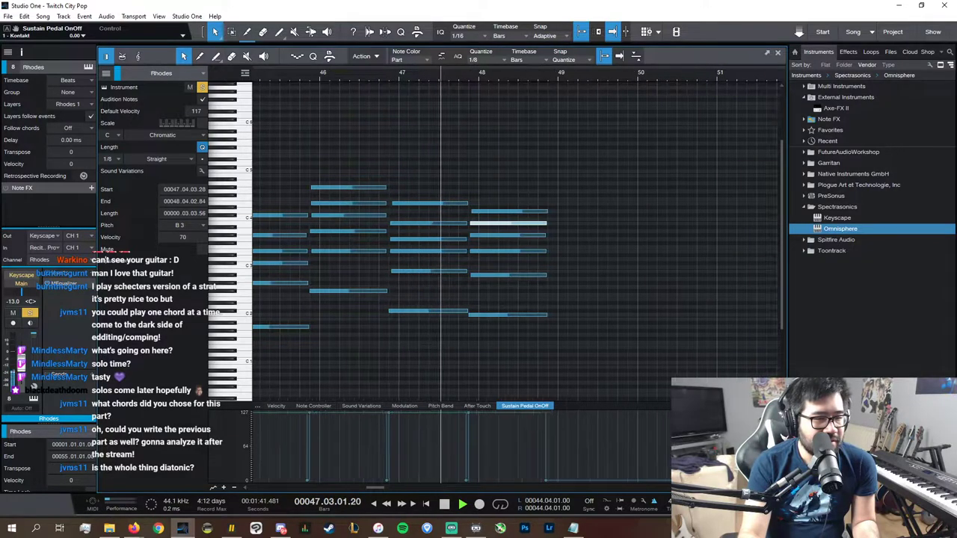
pyautogui.press('space')
# - Try the sixth chord's bass note at B1, play it back and return the note to C2
pyautogui.click(509, 328)
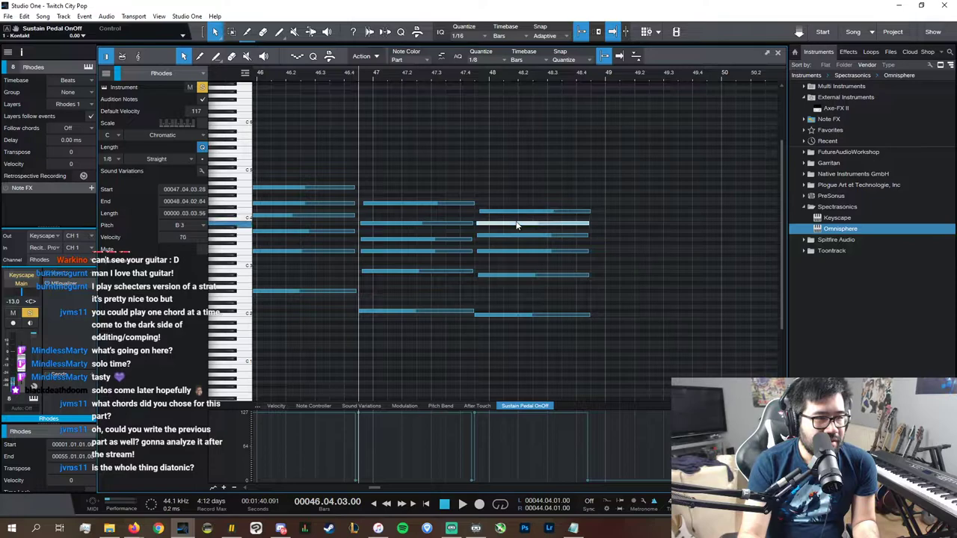
pyautogui.click(523, 314)
pyautogui.moveTo(523, 317); pyautogui.dragTo(530, 322)
pyautogui.press('space')
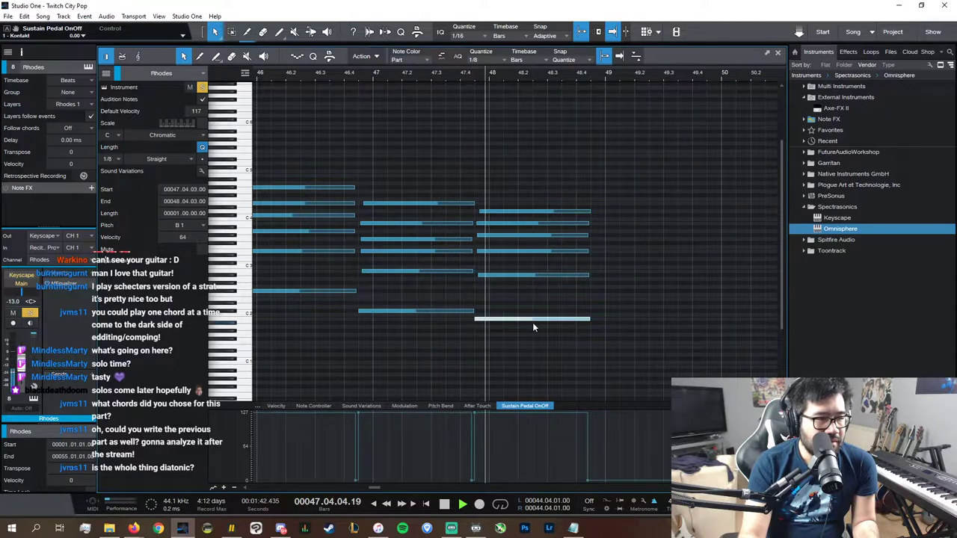
pyautogui.press('space')
pyautogui.moveTo(532, 320); pyautogui.dragTo(530, 314)
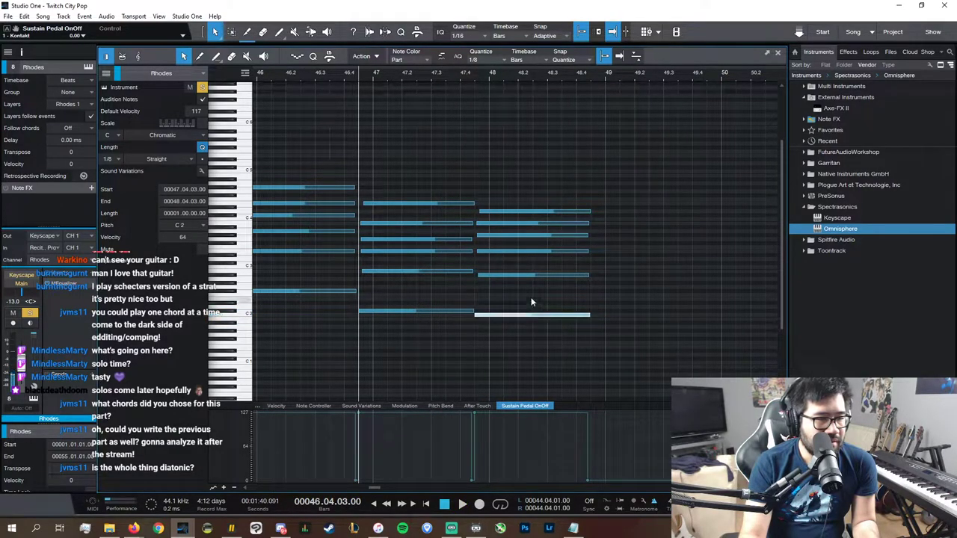
# - Lower the sixth chord's G#3 note to G3 and its B3 note to A#3, auditioning the chord tones
pyautogui.click(521, 275)
pyautogui.click(518, 252)
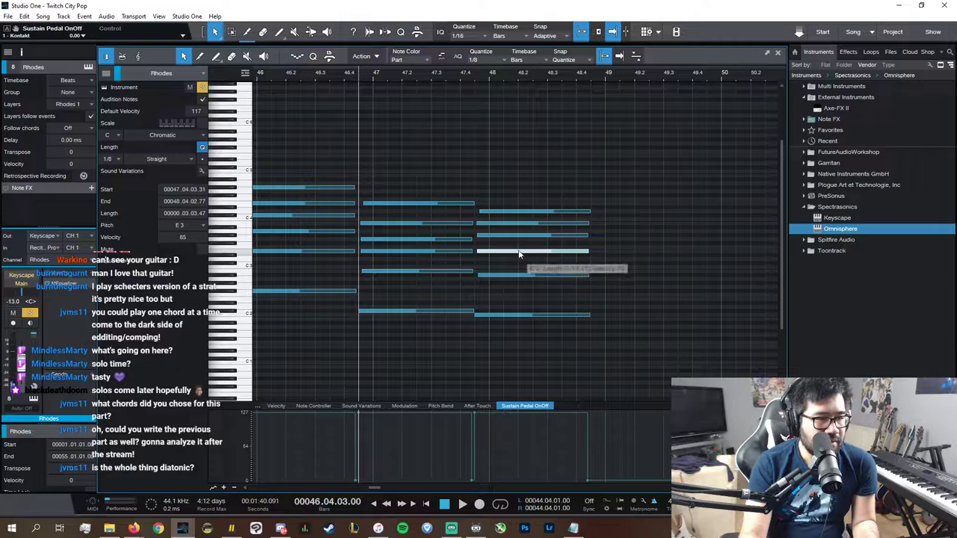
pyautogui.click(546, 314)
pyautogui.click(552, 251)
pyautogui.click(537, 236)
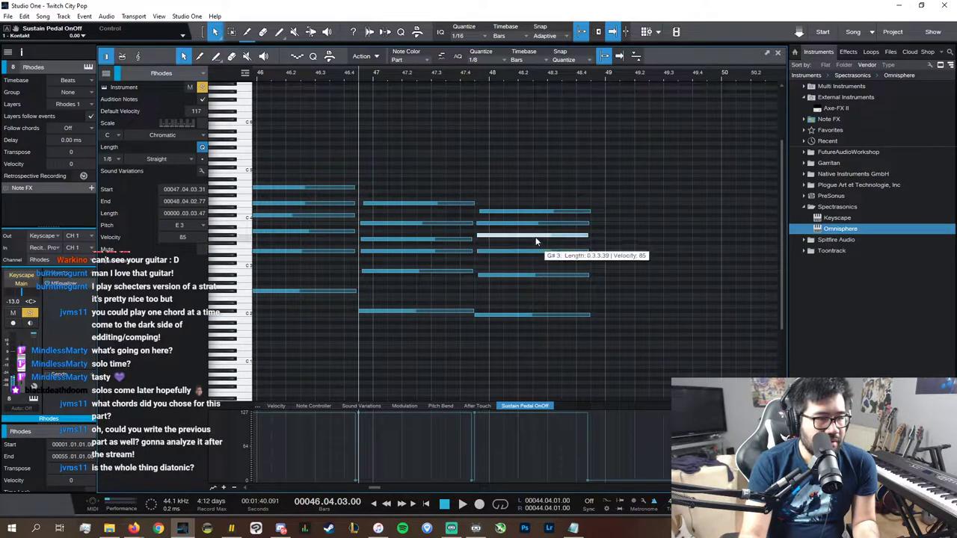
pyautogui.moveTo(537, 239); pyautogui.dragTo(537, 242)
pyautogui.click(539, 225)
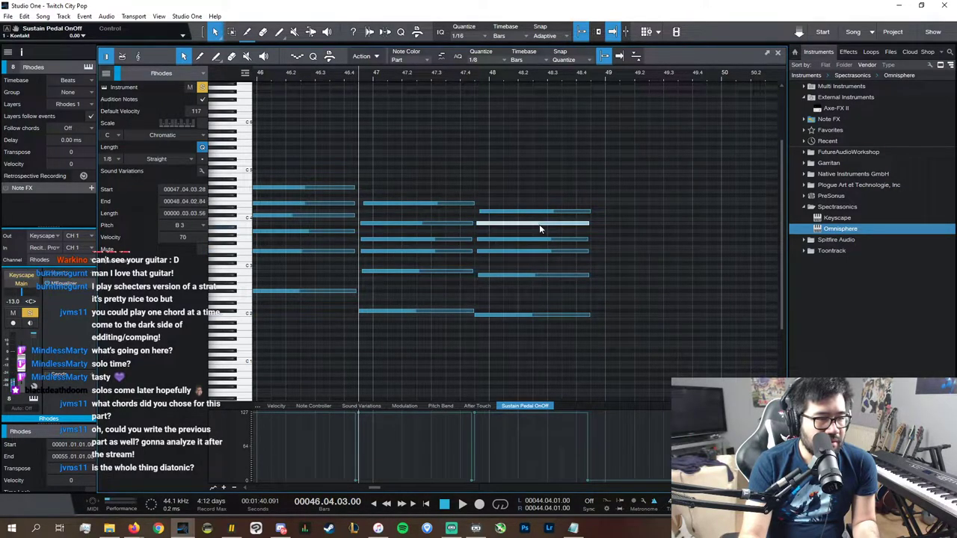
# - Audition the sixth chord's notes and, with editor snapping turned off, move the D4 note's start to 47.04.03.47
pyautogui.click(546, 312)
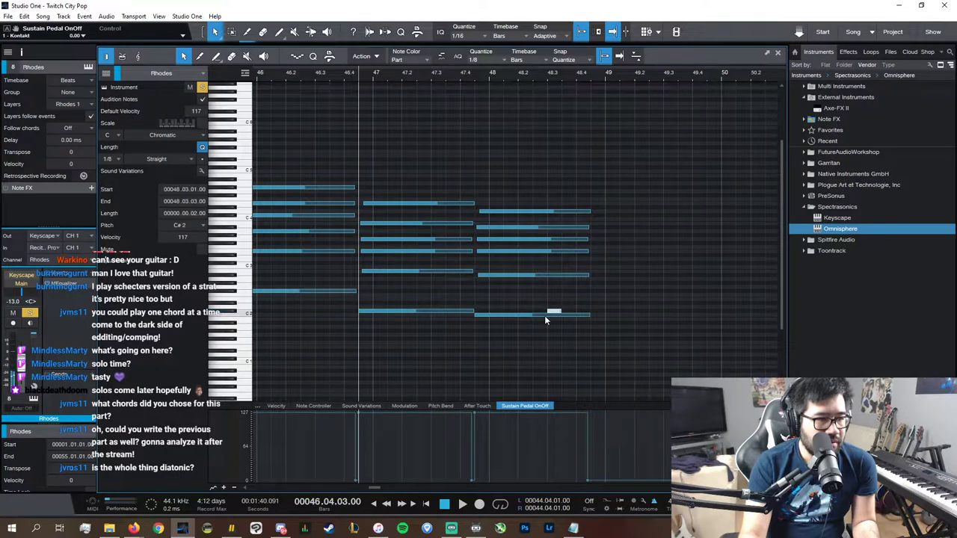
pyautogui.click(549, 315)
pyautogui.click(547, 252)
pyautogui.click(547, 239)
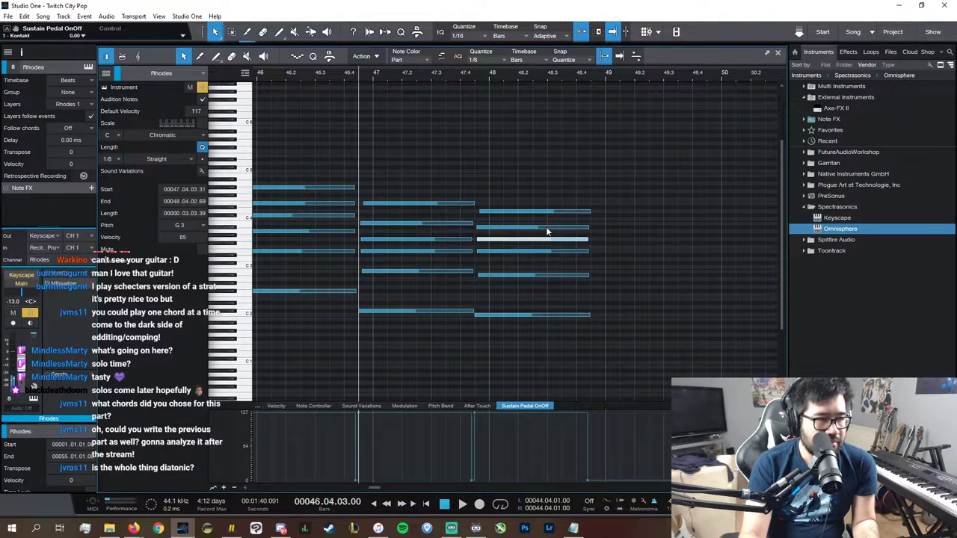
pyautogui.click(526, 213)
pyautogui.moveTo(480, 212); pyautogui.dragTo(478, 211)
pyautogui.click(602, 58)
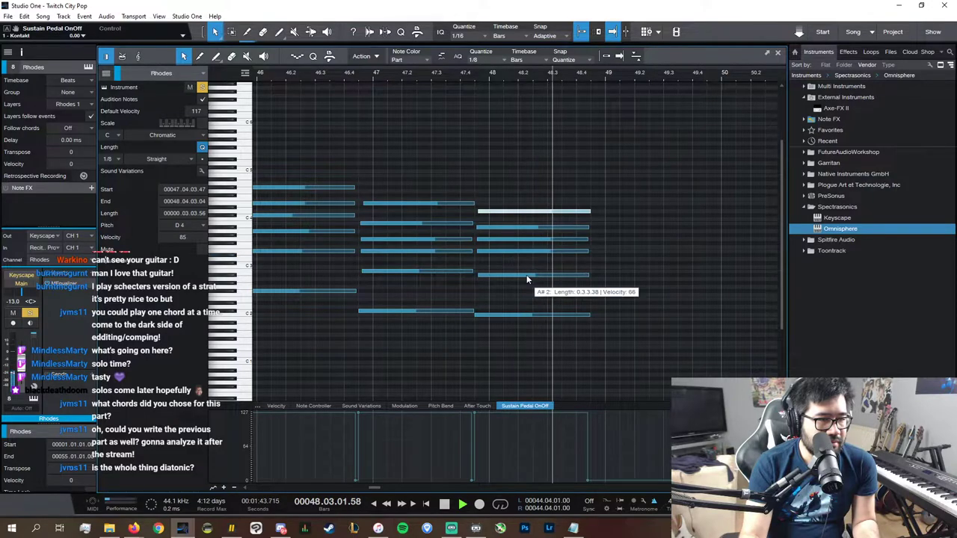
# - Deselect the notes and play the fifth and sixth chords with the Rhodes soloed
pyautogui.press('space')
pyautogui.click(606, 335)
pyautogui.press('w')
pyautogui.press('w')
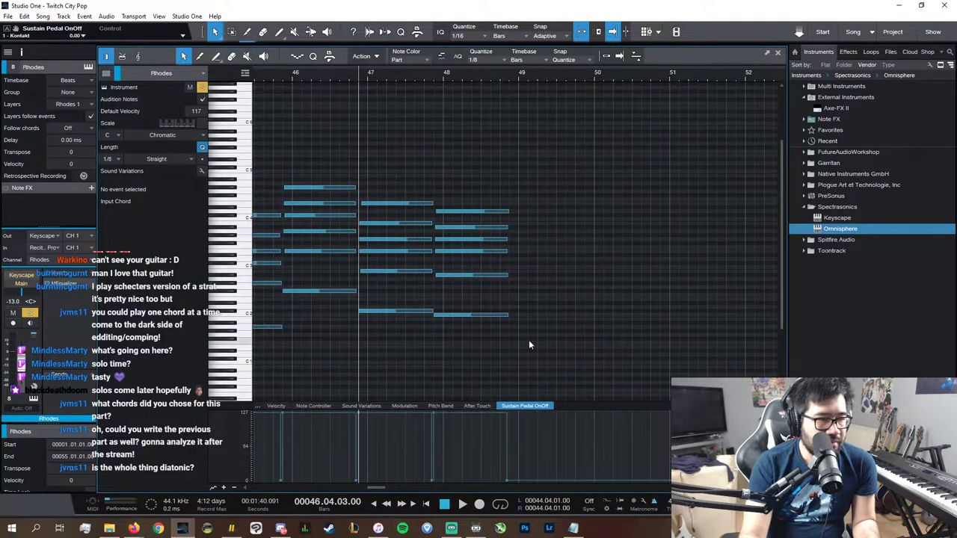
pyautogui.press('space')
pyautogui.hscroll(-2, 386, 490)
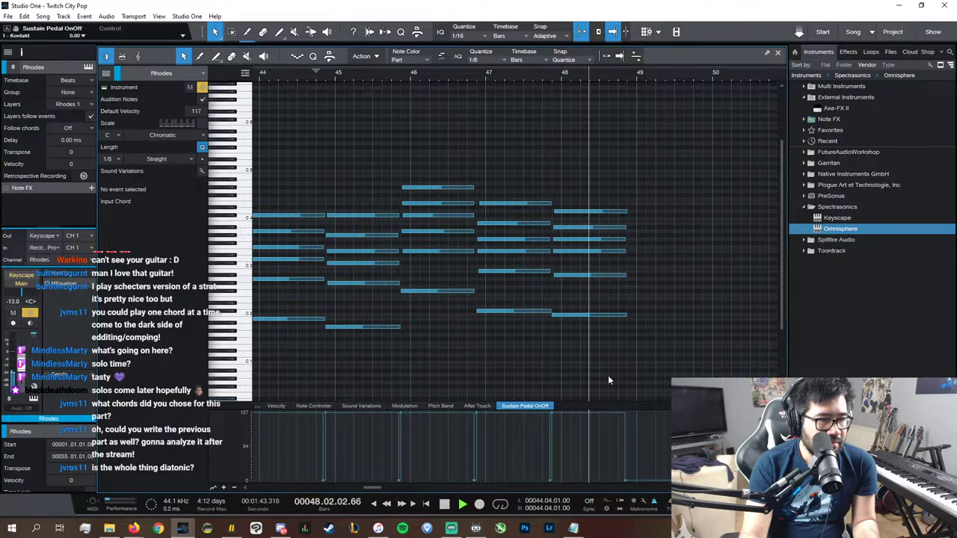
pyautogui.press('space')
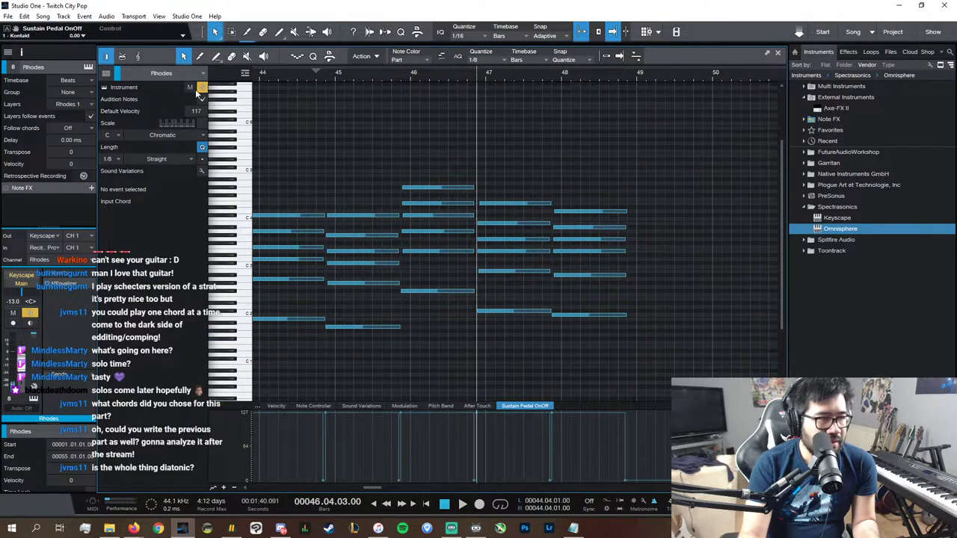
# - Unsolo the Rhodes and play the progression from bar 45 with the other tracks
pyautogui.press('space')
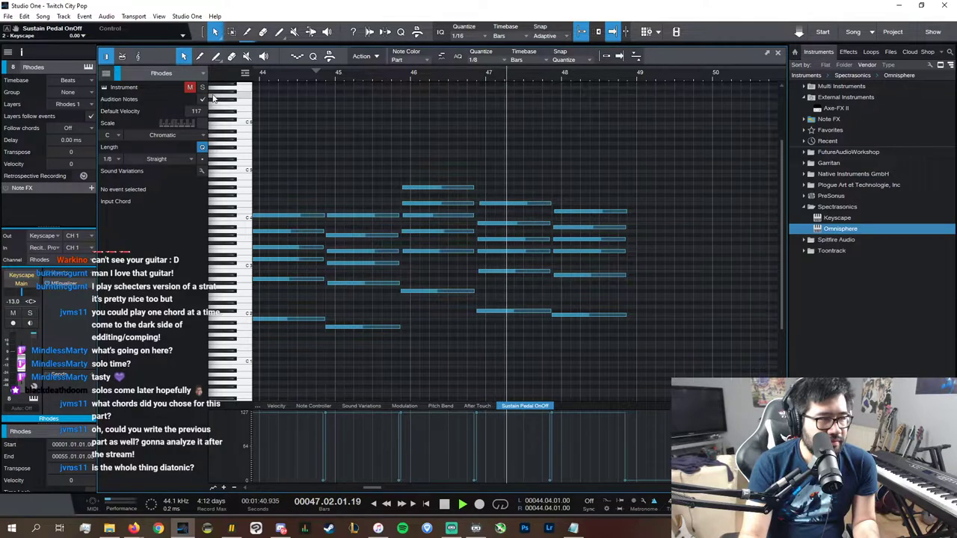
pyautogui.click(377, 74)
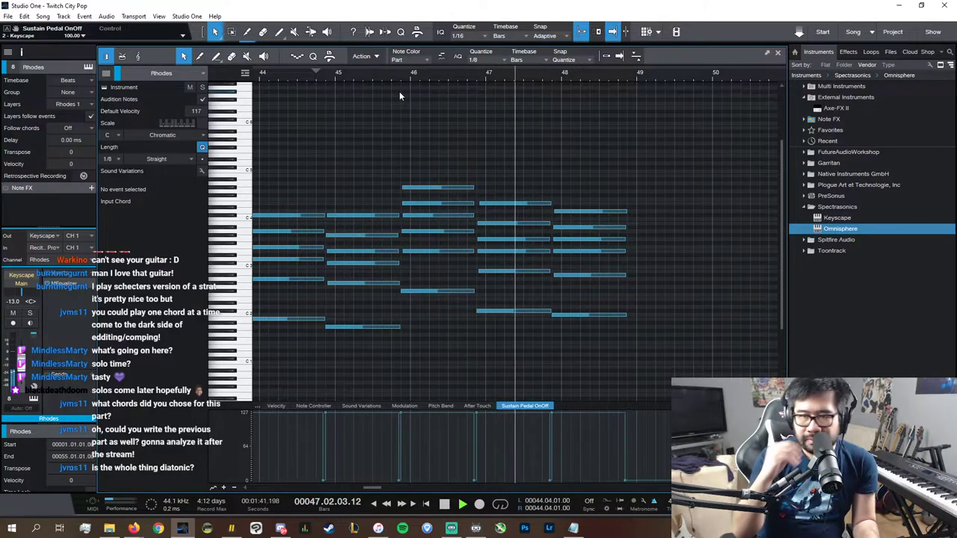
pyautogui.press('space')
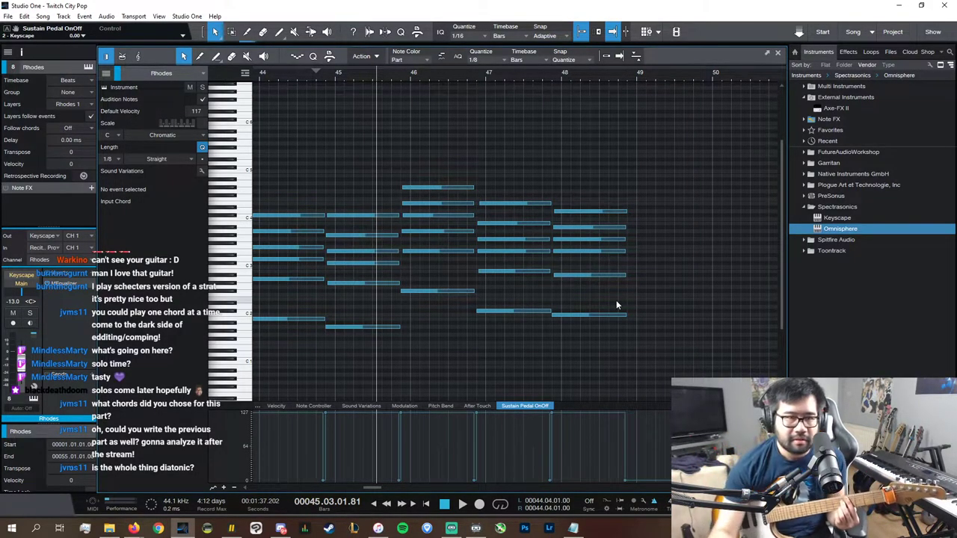
# - Close the note editor and arm the first recording track with input monitoring on
pyautogui.click(779, 52)
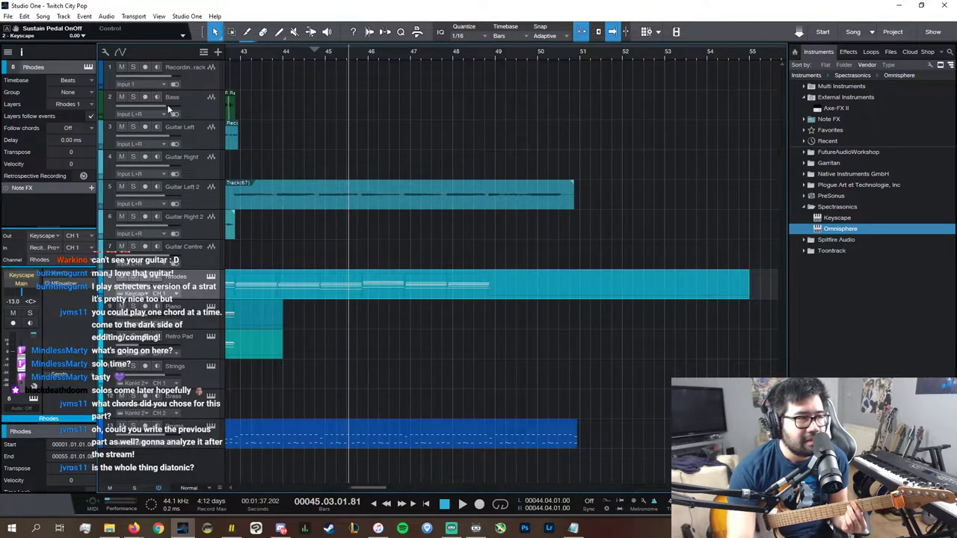
pyautogui.click(150, 68)
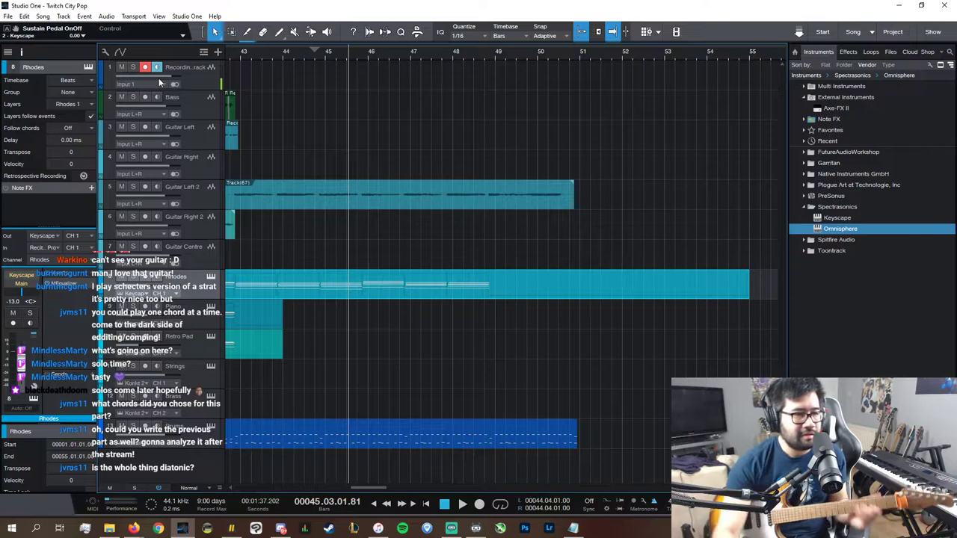
# - Switch to Notepad and append the chords "C9 | E |" after C#m7b5 in the progression
pyautogui.hotkey('alt', 'Tab')
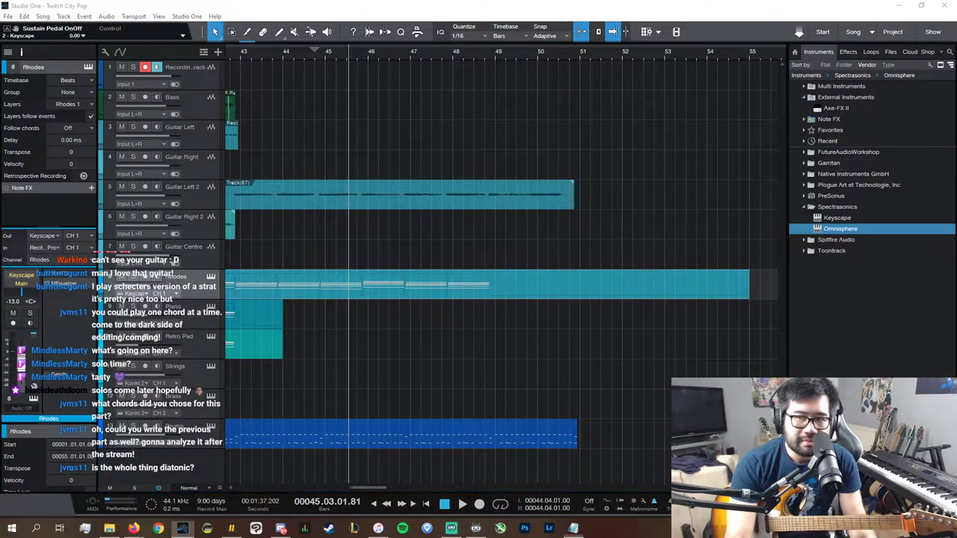
pyautogui.write('| Bm9b5 | Amaj7 | Fm9 | C#m7b5 |')
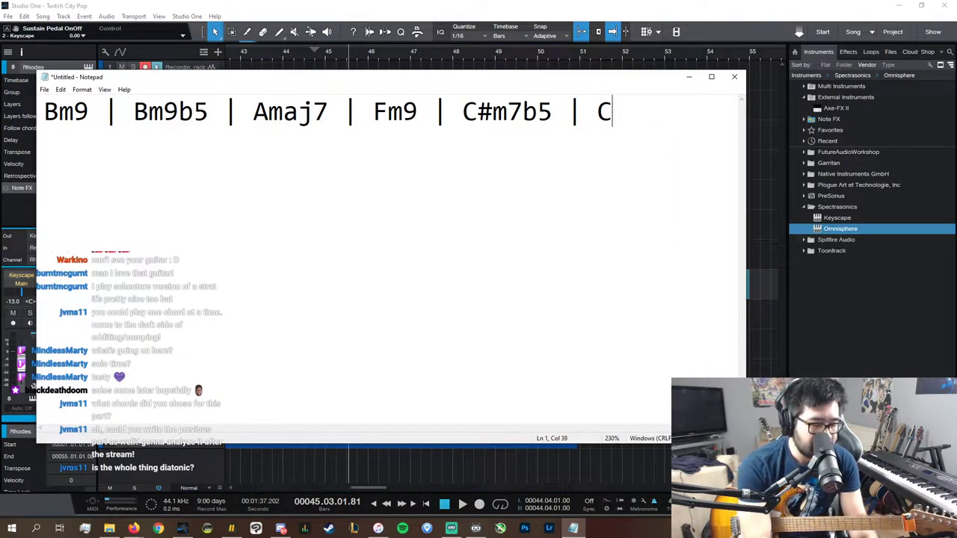
pyautogui.write('C9 | E |')
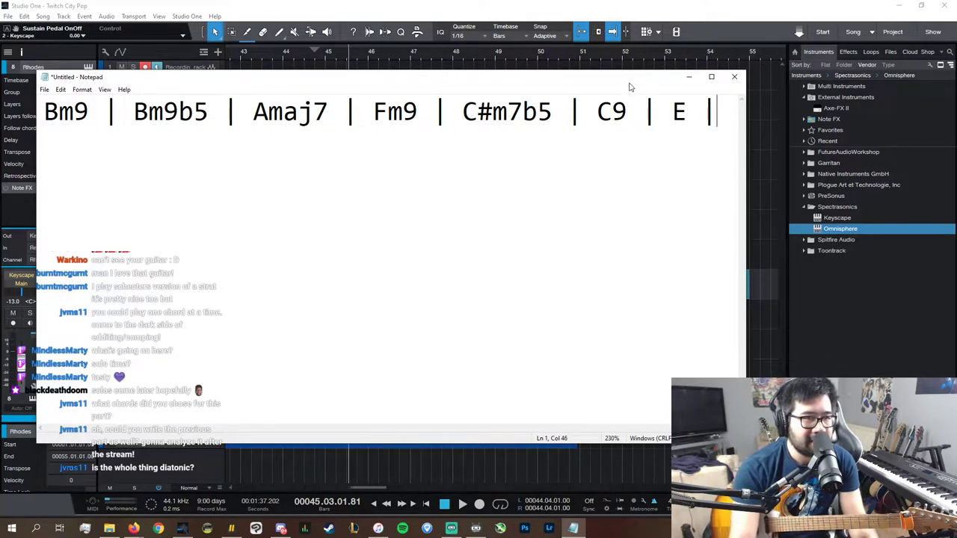
# - Switch back to Studio One and play the last Rhodes chords from bar 47 in the note editor, closing it when finished
pyautogui.hotkey('alt', 'Tab')
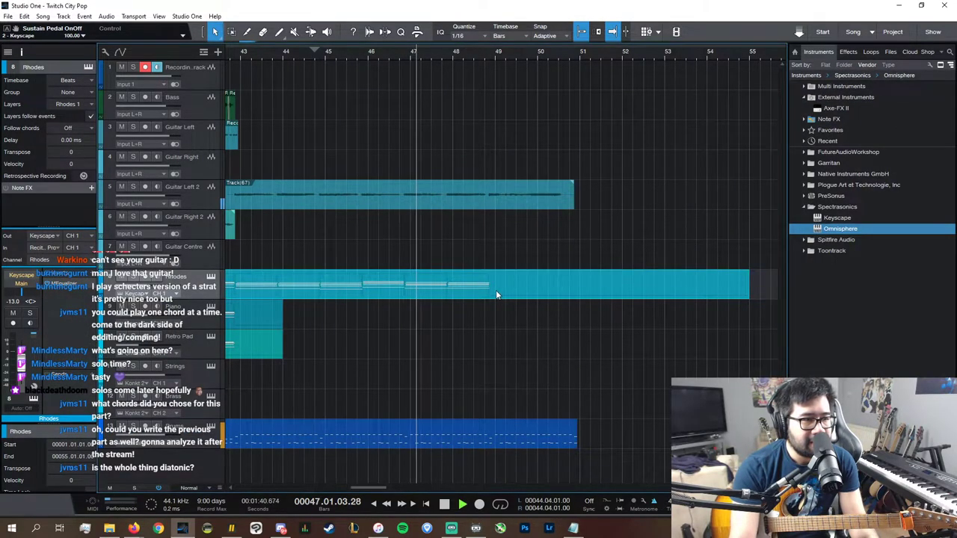
pyautogui.doubleClick(496, 290)
pyautogui.moveTo(552, 73); pyautogui.dragTo(552, 137)
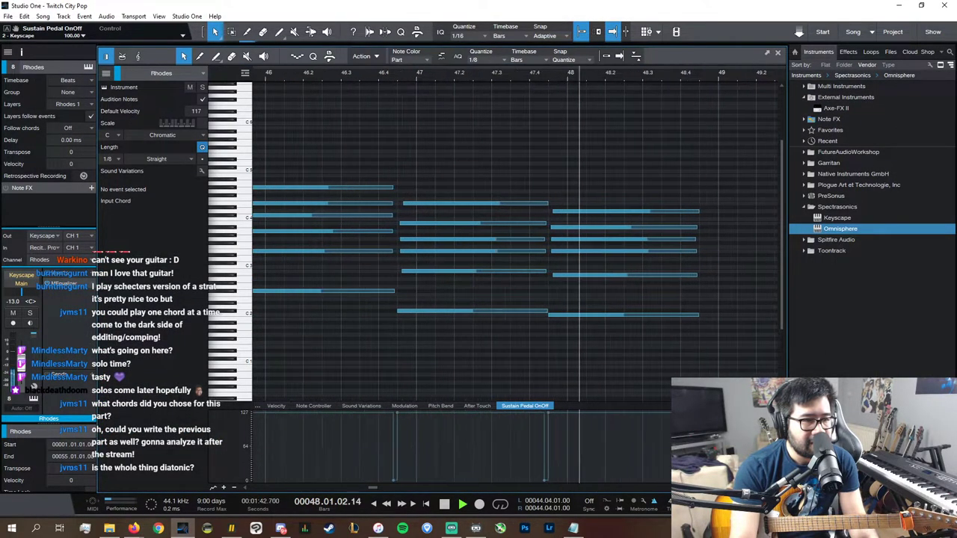
pyautogui.press('space')
pyautogui.click(778, 54)
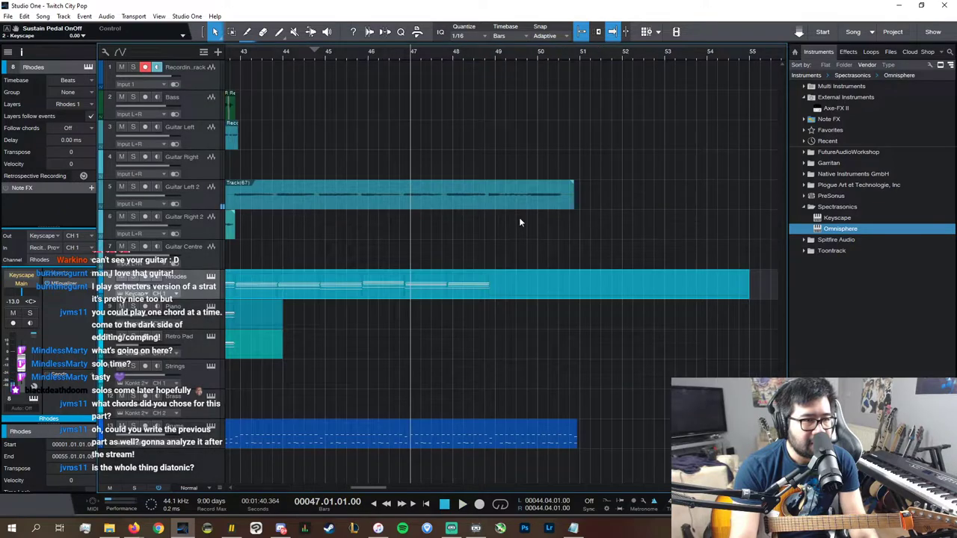
# - Trim the end of the Guitar Left 2 recording back to bar 46
pyautogui.click(499, 196)
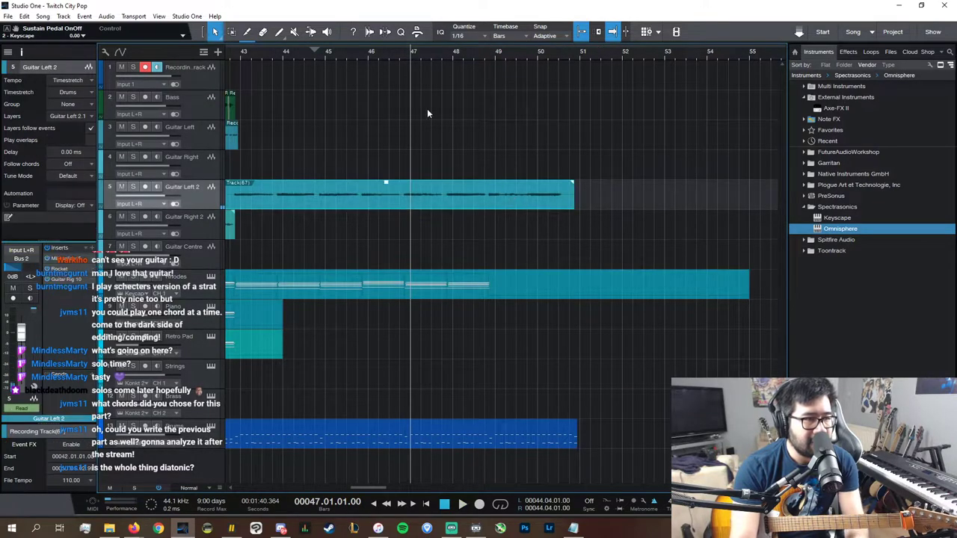
pyautogui.click(369, 57)
pyautogui.moveTo(575, 200); pyautogui.dragTo(368, 199)
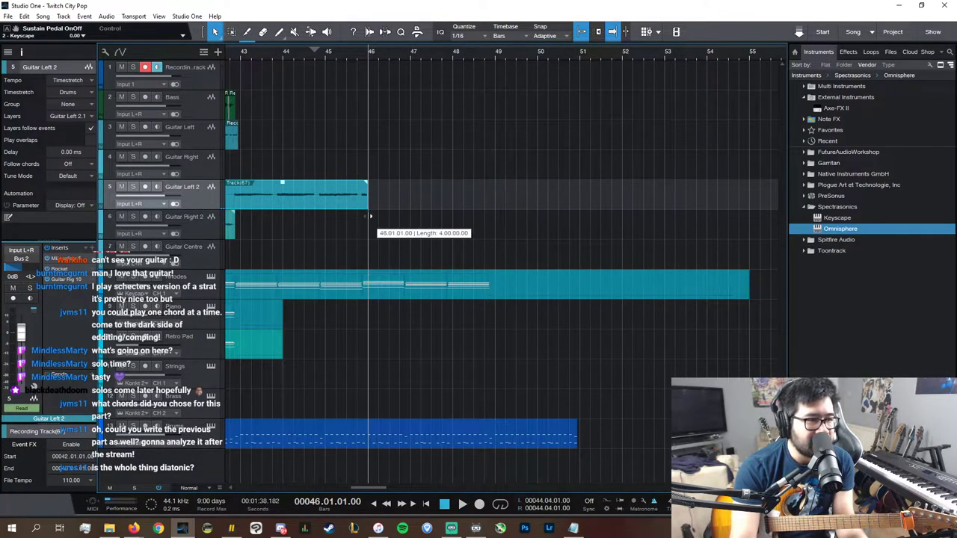
# - Record a new guitar take on the recording track from bar 45 to just past bar 51
pyautogui.click(328, 58)
pyautogui.press('KP_Multiply')
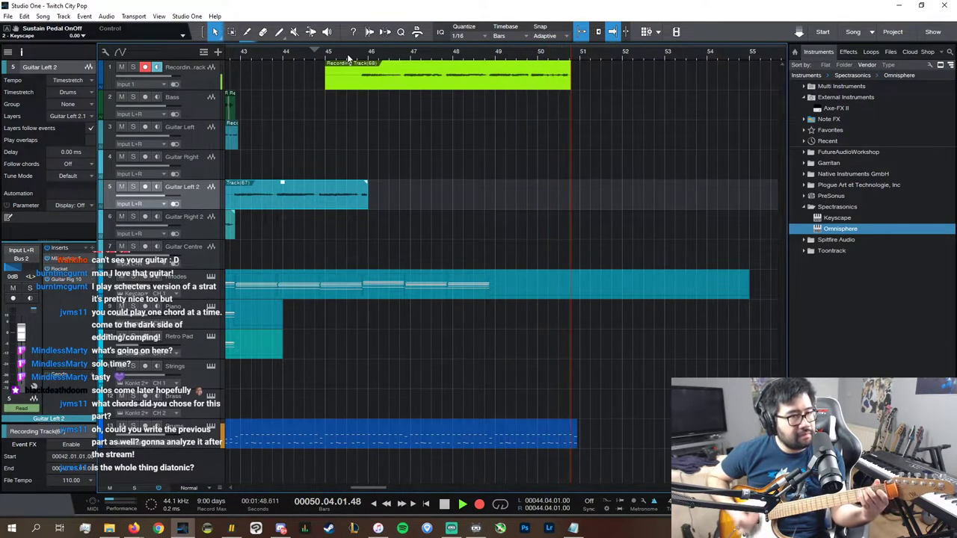
pyautogui.press('space')
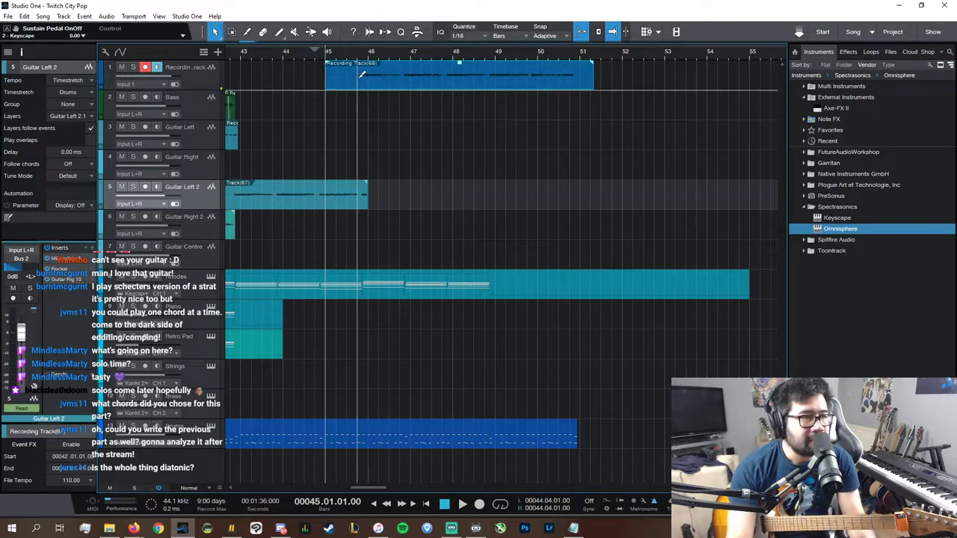
# - Split the new take just before bar 47, move its later section to Guitar Left 2, and delete the leftover opening section
pyautogui.press('e')
pyautogui.press('e')
pyautogui.press('e')
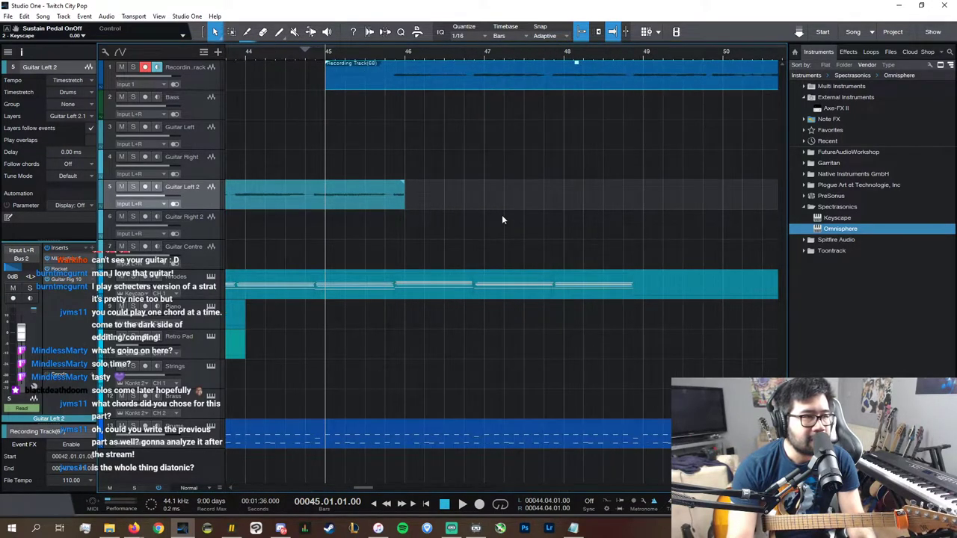
pyautogui.keyDown('ctrl'); pyautogui.click(476, 78); pyautogui.keyUp('ctrl')
pyautogui.moveTo(492, 82); pyautogui.dragTo(478, 202)
pyautogui.click(461, 82)
pyautogui.press('Delete')
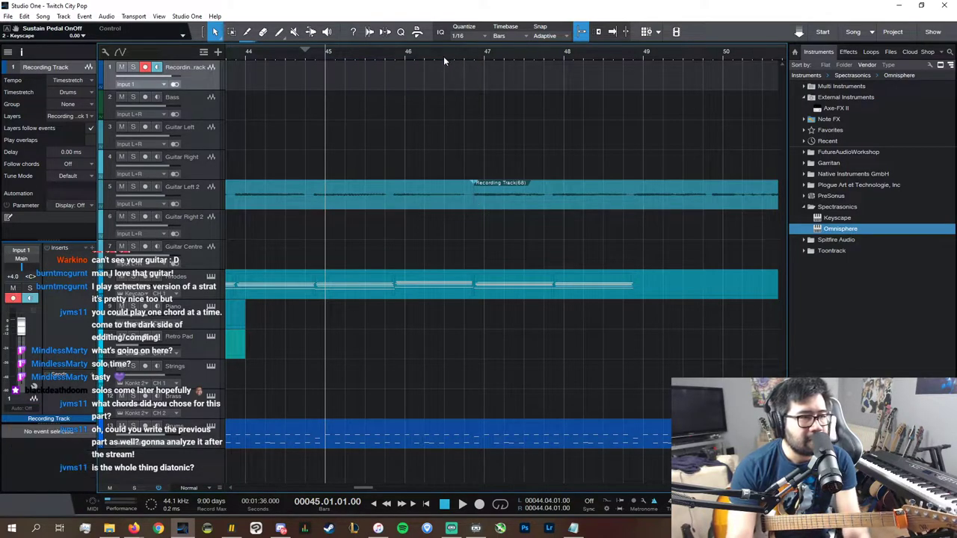
# - Play the joined guitar part from bar 46 beat 3 and open the Rhodes part in the note editor
pyautogui.doubleClick(444, 56)
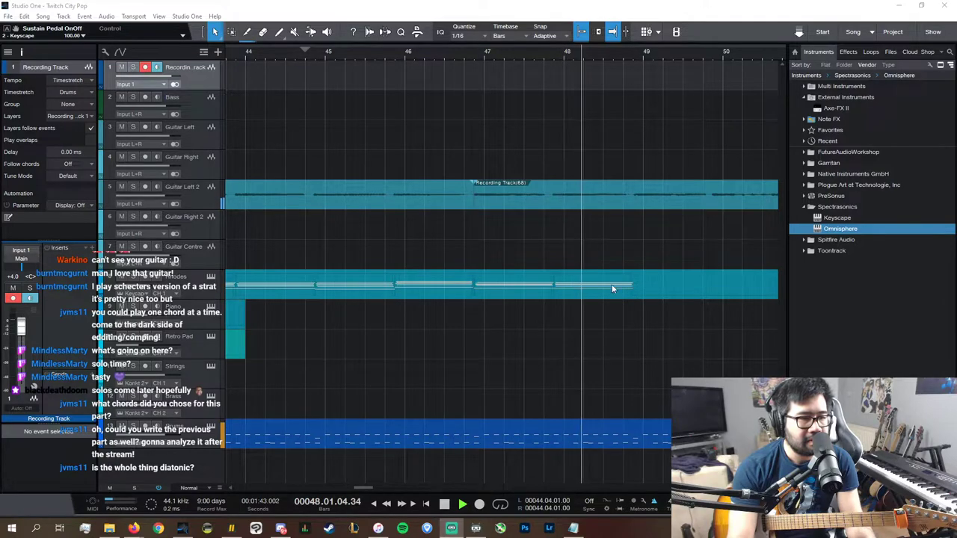
pyautogui.doubleClick(575, 292)
pyautogui.press('space')
pyautogui.moveTo(545, 325); pyautogui.dragTo(539, 199)
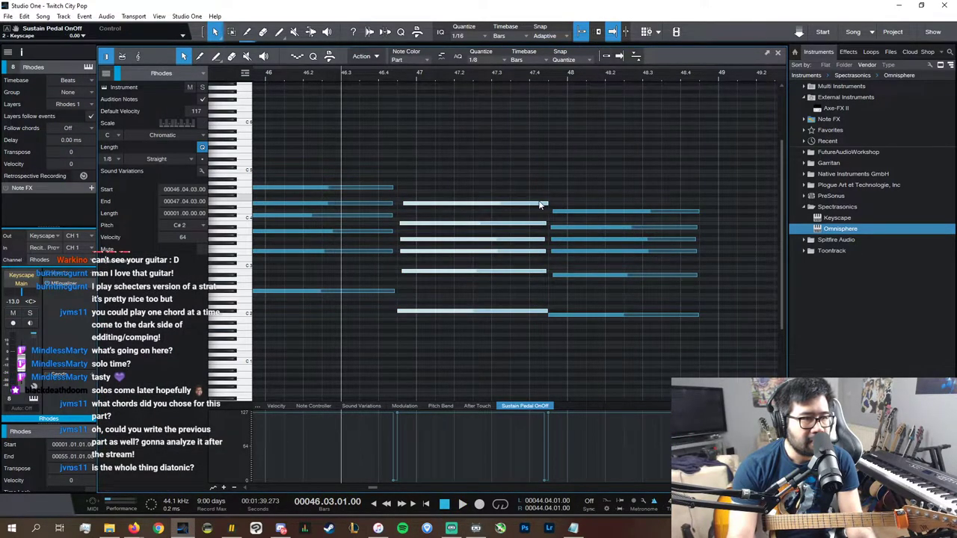
pyautogui.hotkey('ctrl', 'z')
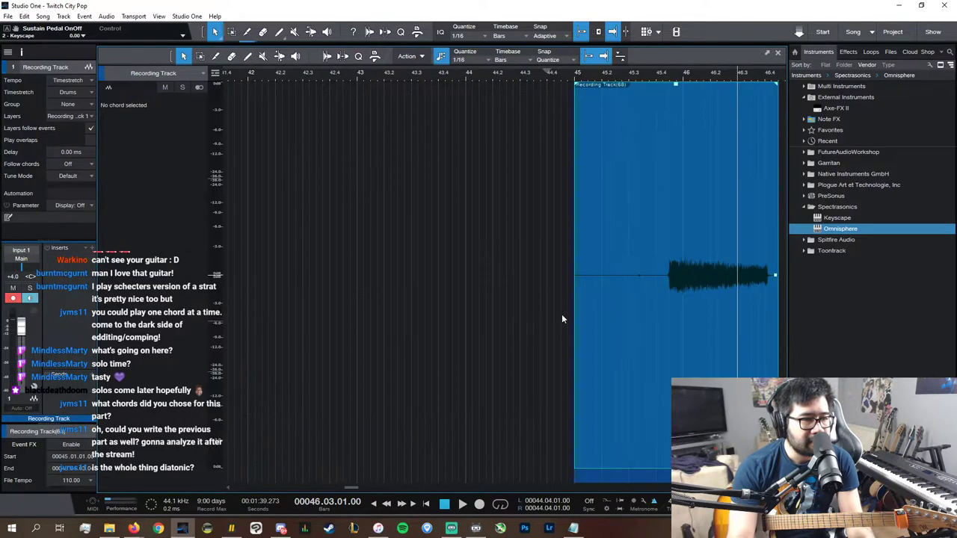
pyautogui.click(778, 53)
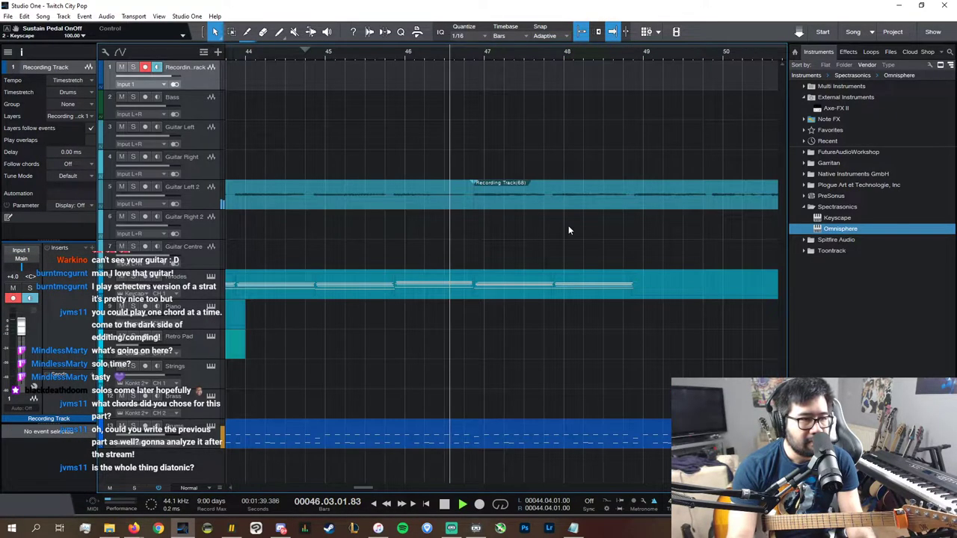
# - In the Rhodes note editor, shorten the bar 47 chord to about 0.3.3.59 and the bar 48 chord to about 0.3.3.75 during playback
pyautogui.doubleClick(473, 289)
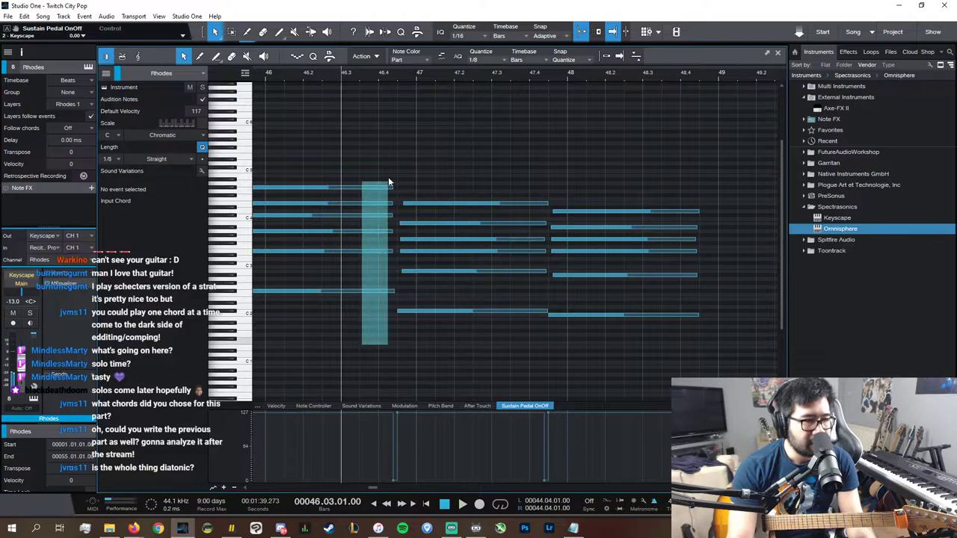
pyautogui.moveTo(522, 328); pyautogui.dragTo(543, 205)
pyautogui.press('space')
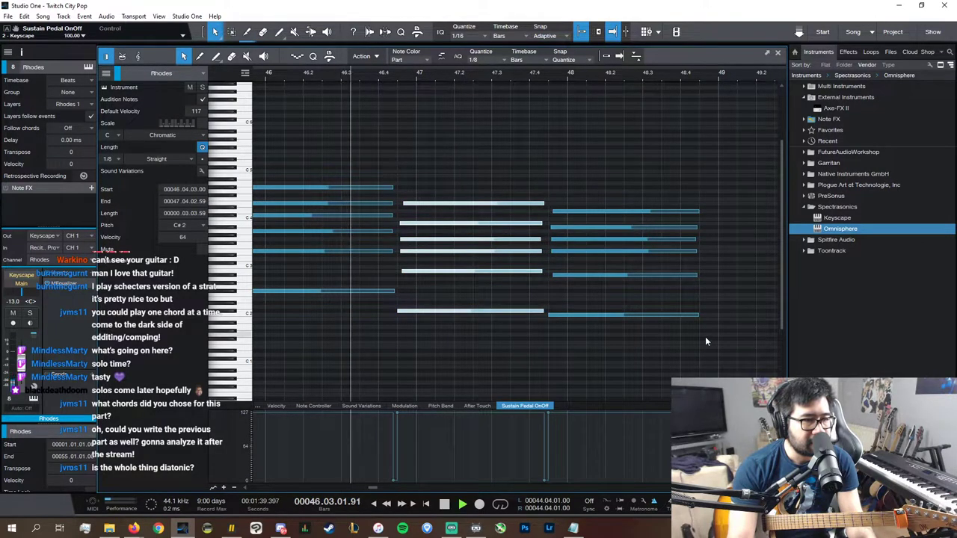
pyautogui.moveTo(705, 336); pyautogui.dragTo(698, 212)
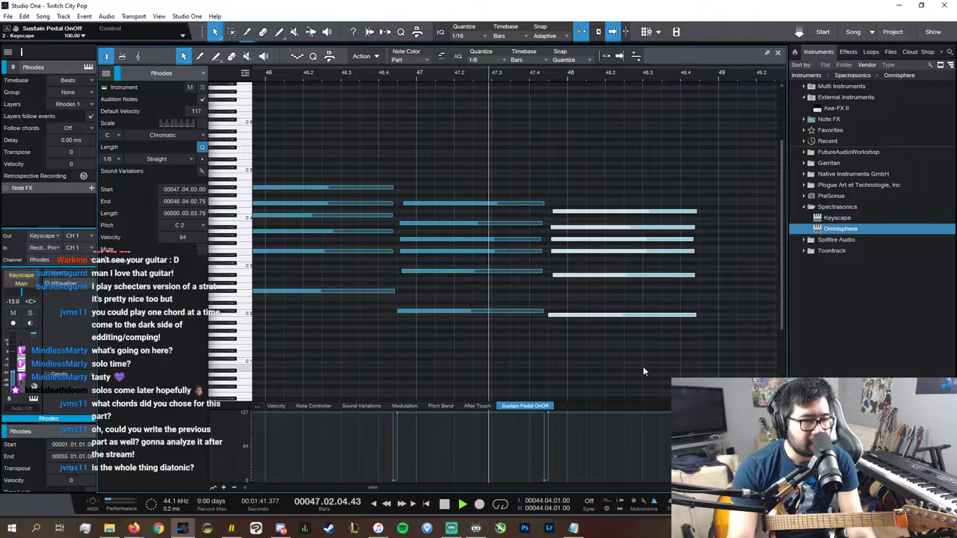
# - Copy the bar 43 Rhodes chord and, with snapping on, paste it at 48.4.3 after the last chord
pyautogui.press('w')
pyautogui.press('w')
pyautogui.scroll(3, 469, 487)
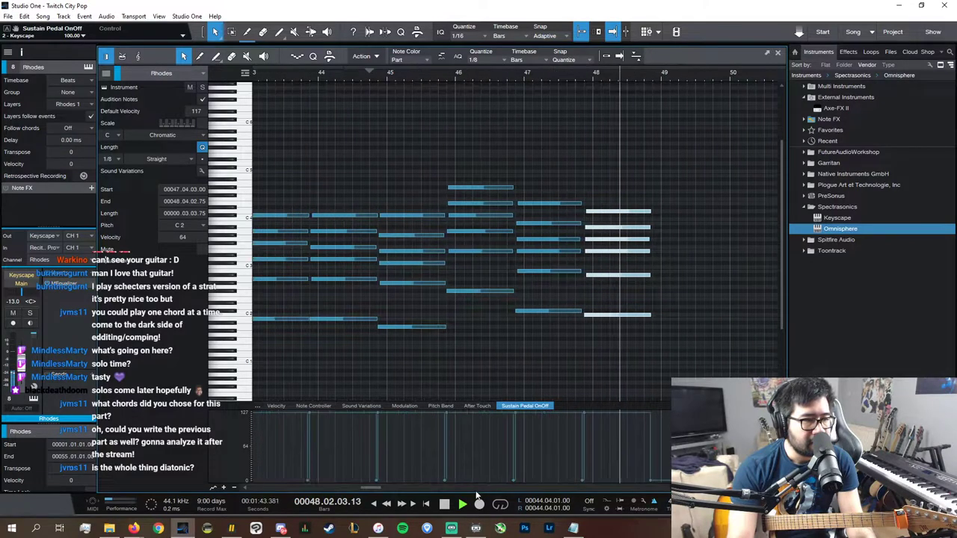
pyautogui.scroll(1, 454, 486)
pyautogui.moveTo(522, 363); pyautogui.dragTo(561, 120)
pyautogui.moveTo(514, 329); pyautogui.dragTo(525, 154)
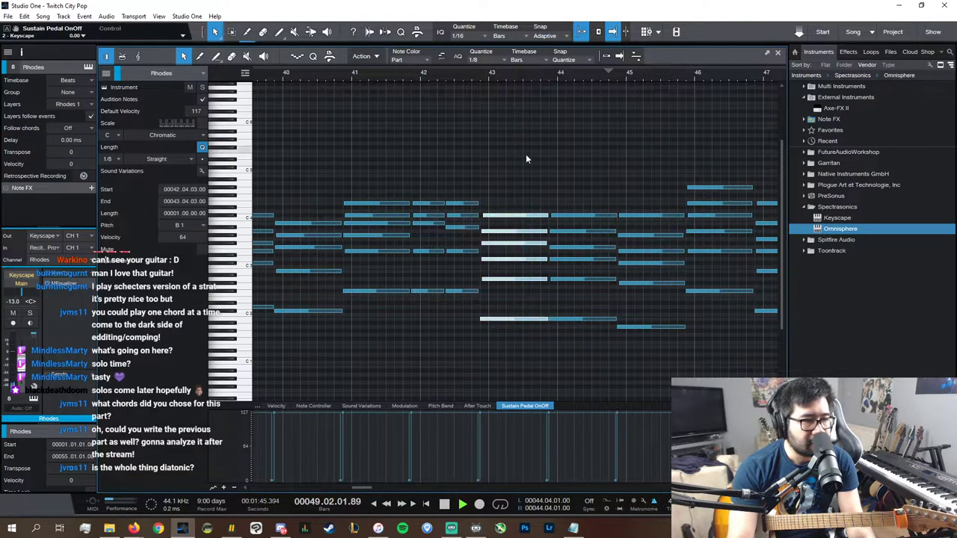
pyautogui.scroll(-3, 533, 488)
pyautogui.press('space')
pyautogui.click(455, 74)
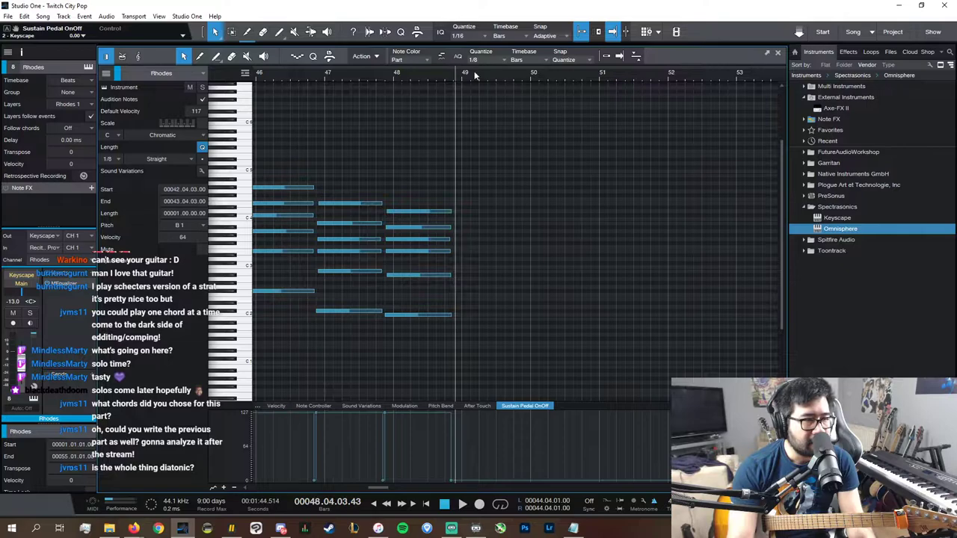
pyautogui.click(604, 56)
pyautogui.click(454, 78)
pyautogui.hotkey('ctrl', 'v')
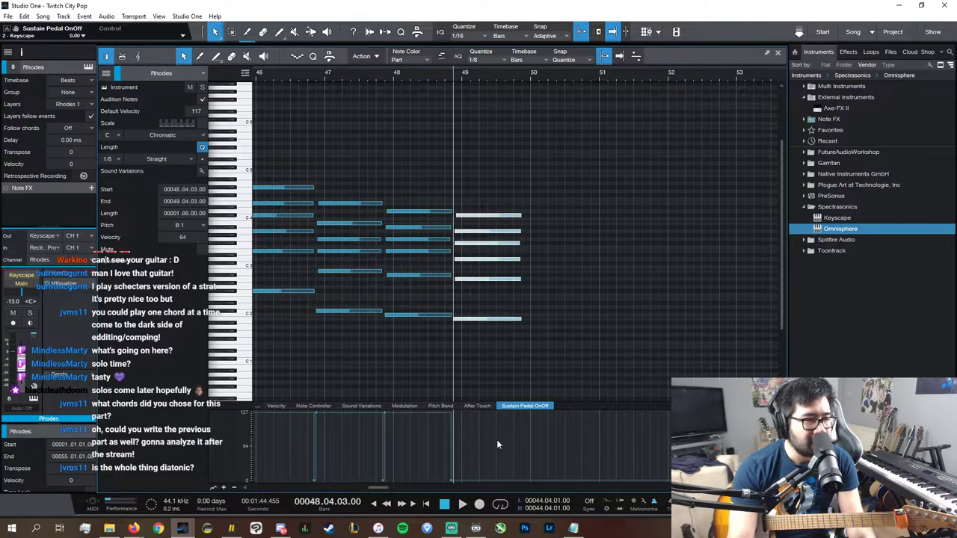
# - Copy the preceding chord's sustain pedal events and paste them under the new chord at 48.4.3
pyautogui.moveTo(497, 440); pyautogui.dragTo(383, 431)
pyautogui.hotkey('ctrl', 'c')
pyautogui.hotkey('ctrl', 'v')
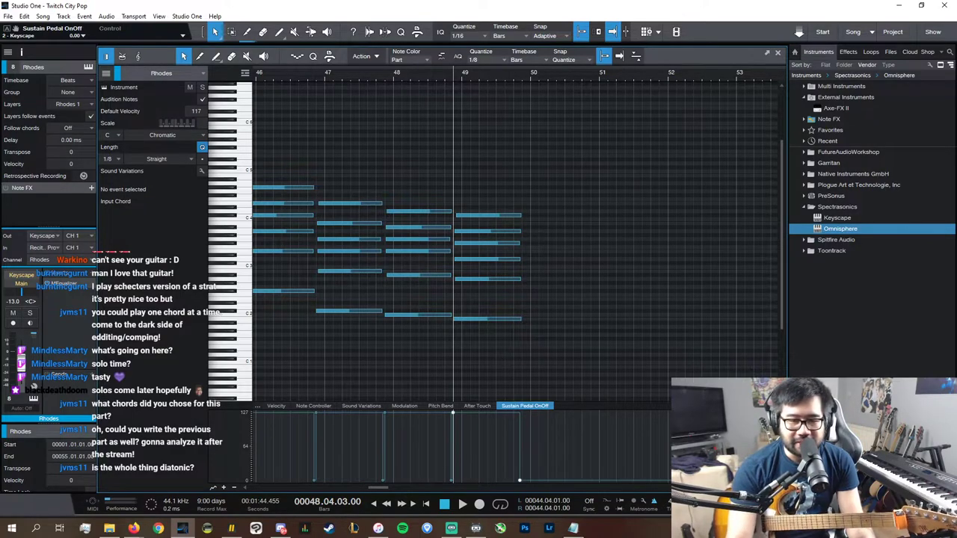
# - Play the Rhodes progression from 46.4 through the added bar 49 chord, selecting that chord's notes
pyautogui.click(134, 528)
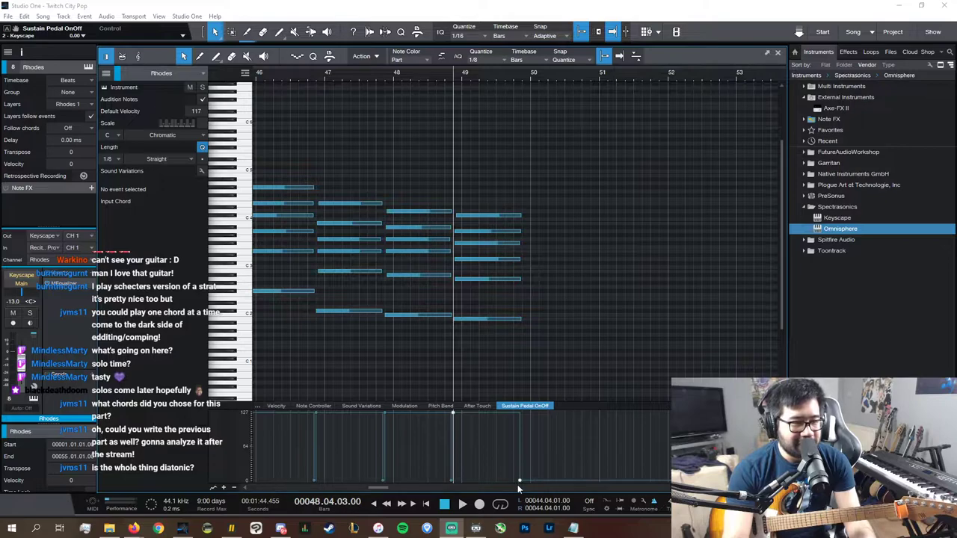
pyautogui.hscroll(-3, 517, 485)
pyautogui.click(428, 72)
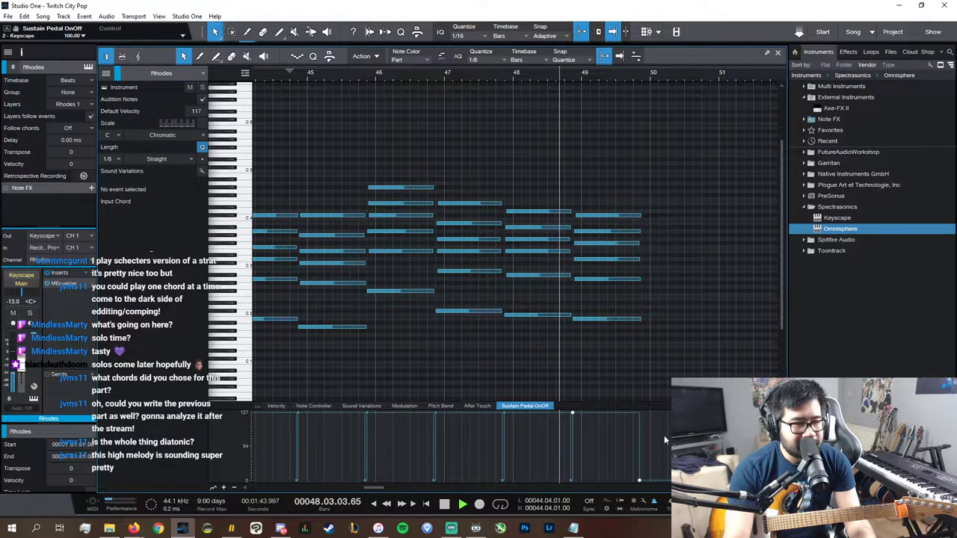
pyautogui.moveTo(659, 358); pyautogui.dragTo(577, 208)
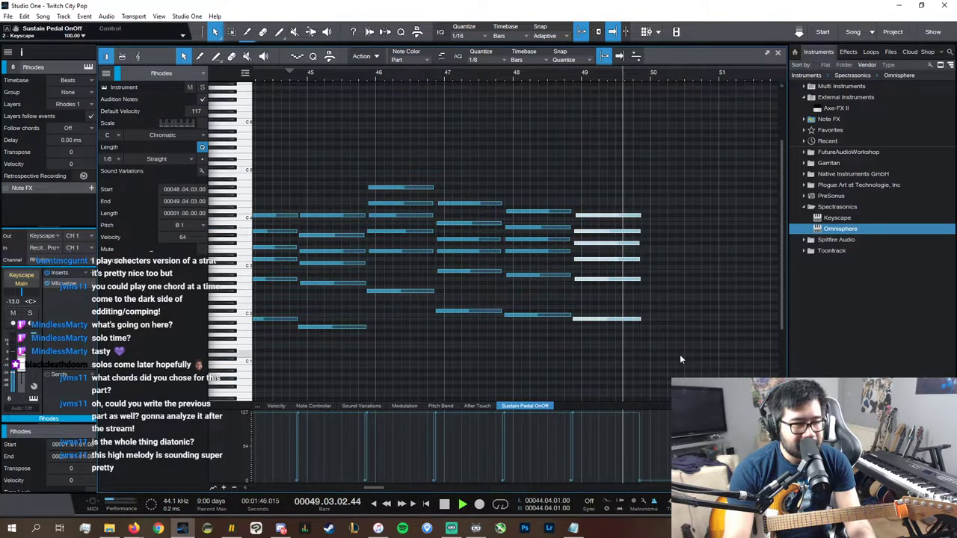
pyautogui.press('space')
# - Copy the bar 45 chord's bass note to E1 at 49.4.3 and play the progression again from 46.4
pyautogui.moveTo(350, 350); pyautogui.dragTo(331, 180)
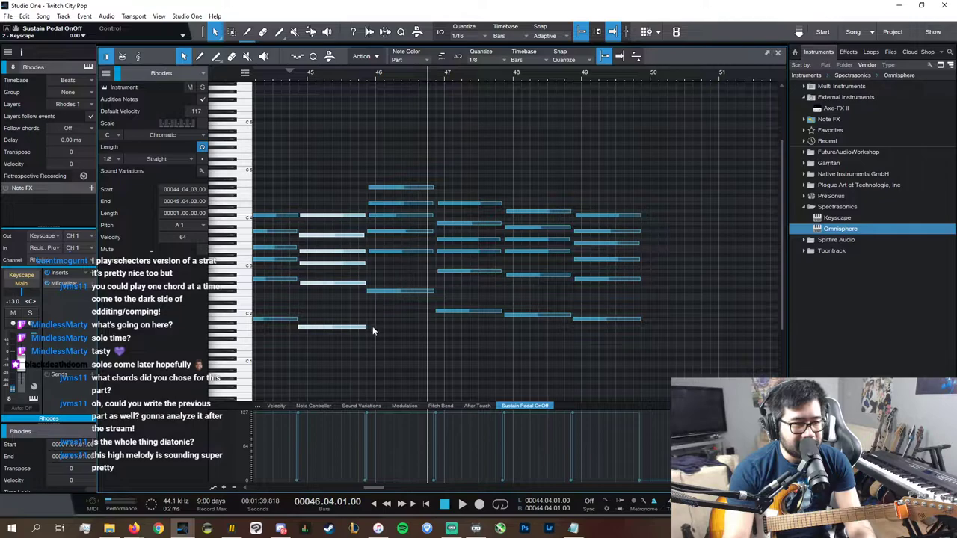
pyautogui.moveTo(369, 326); pyautogui.dragTo(666, 350)
pyautogui.moveTo(712, 376); pyautogui.dragTo(436, 173)
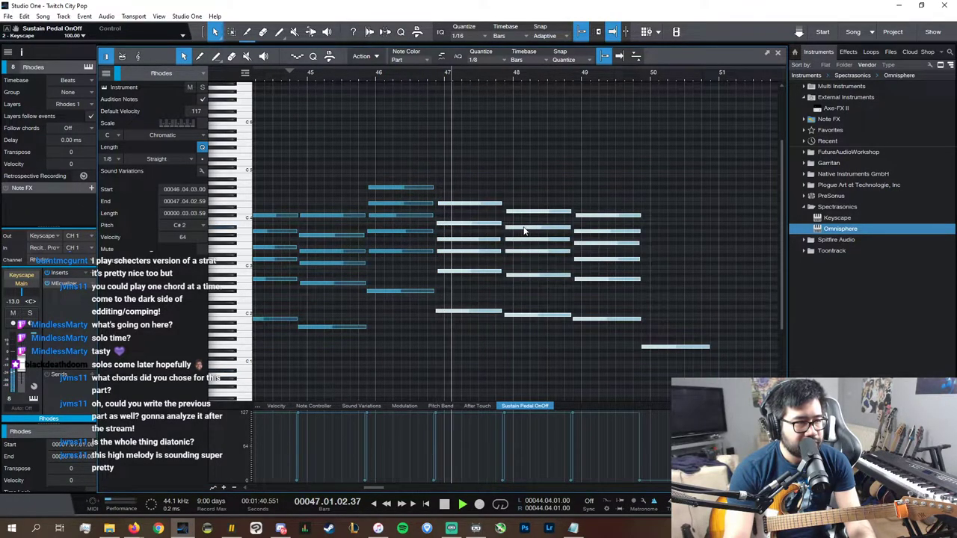
pyautogui.press('space')
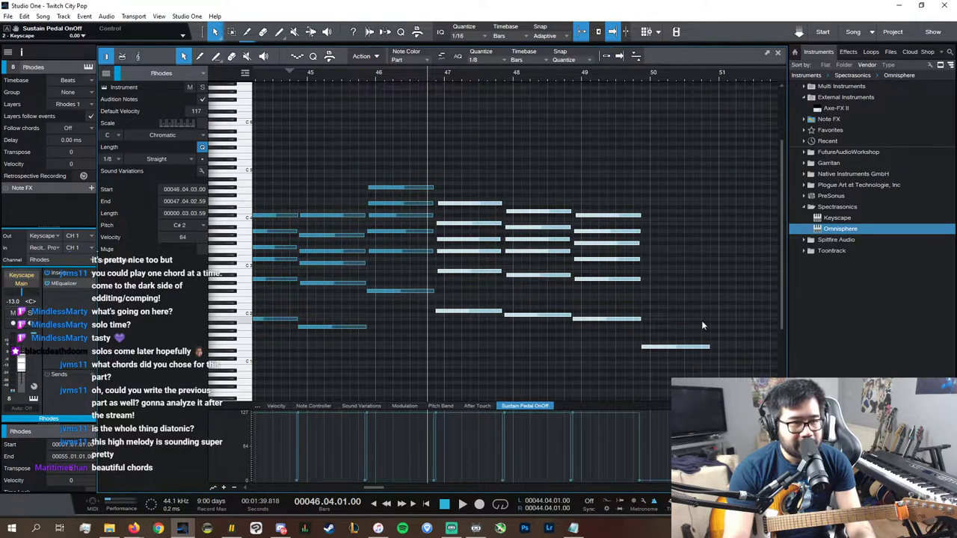
# - Copy the bar 49 chord's sustain pedal events to 49.4.3 beneath the E1 bass note
pyautogui.click(703, 370)
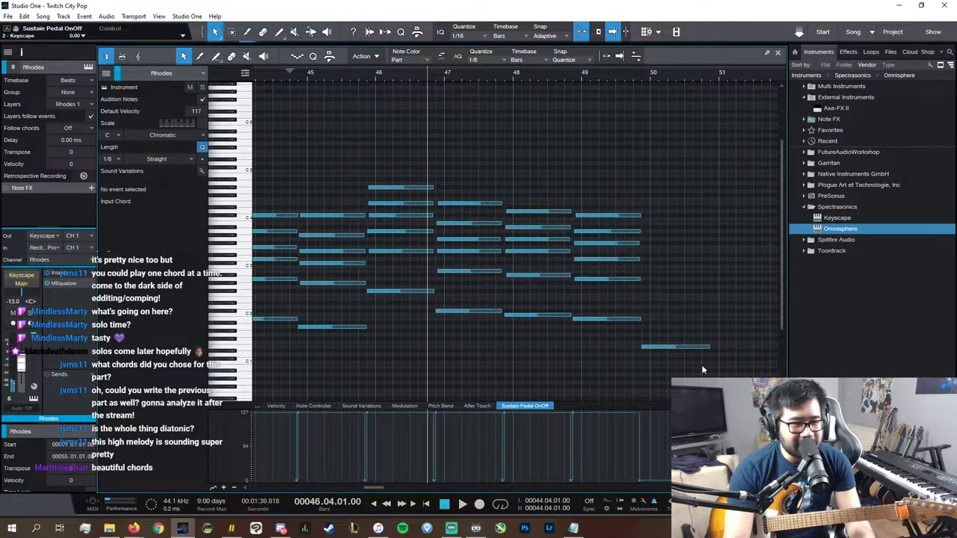
pyautogui.click(657, 347)
pyautogui.moveTo(653, 449); pyautogui.dragTo(634, 453)
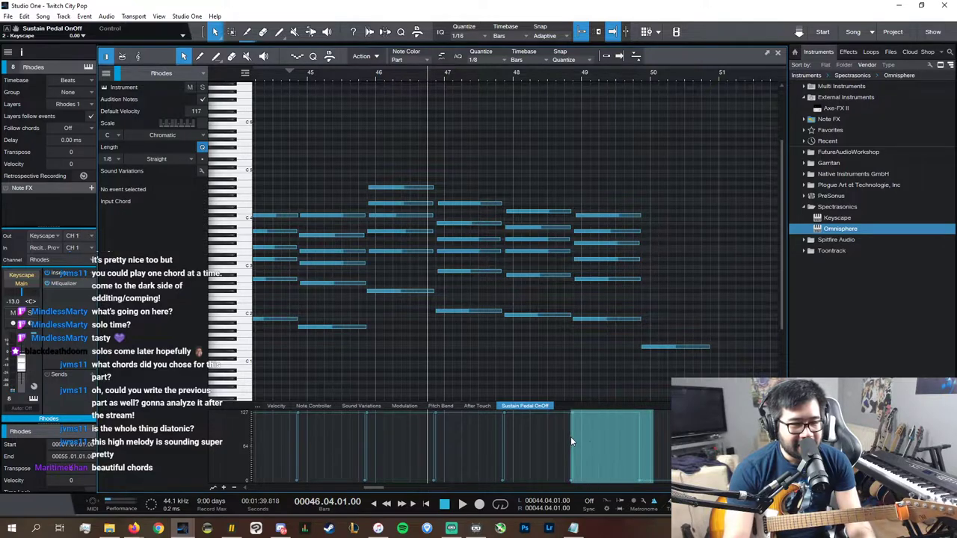
pyautogui.moveTo(572, 437); pyautogui.dragTo(570, 438)
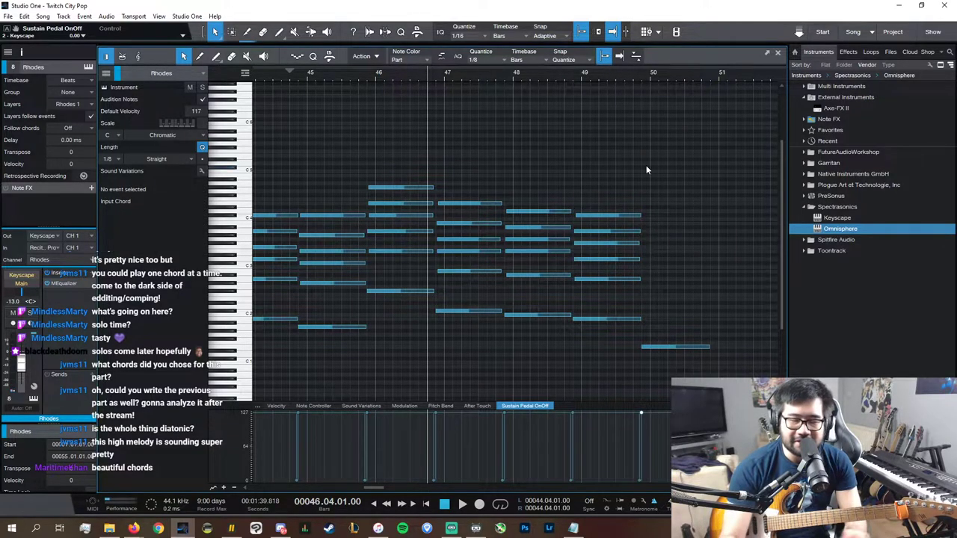
pyautogui.click(437, 80)
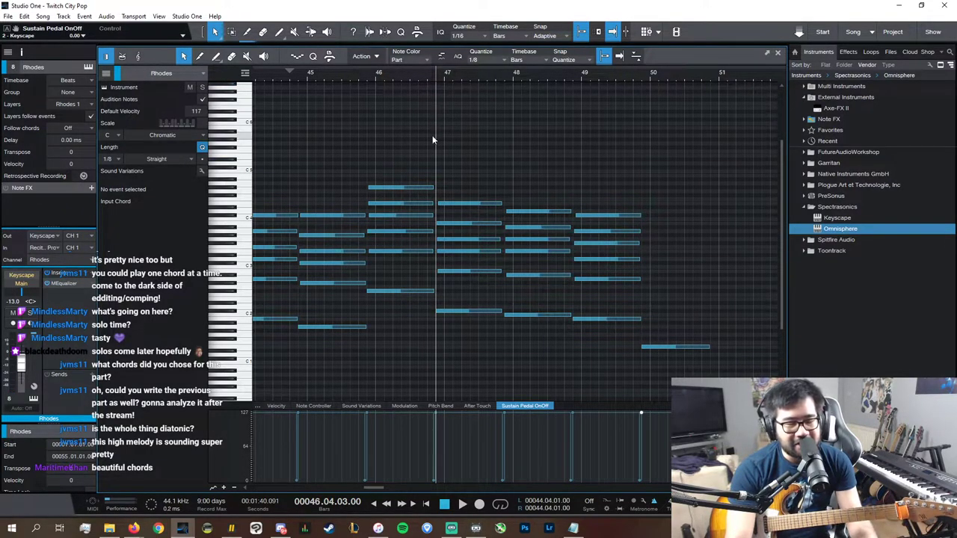
pyautogui.press('e')
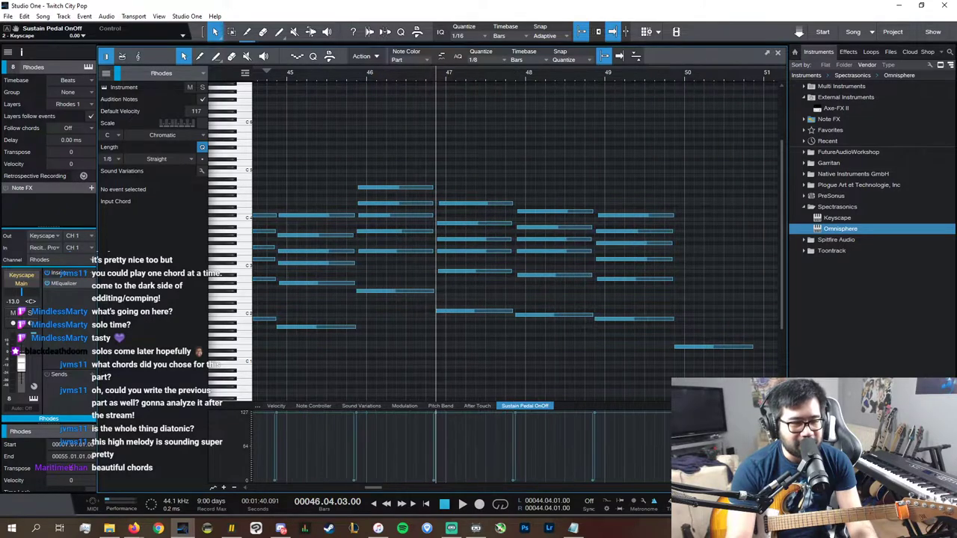
pyautogui.scroll(-1, 609, 491)
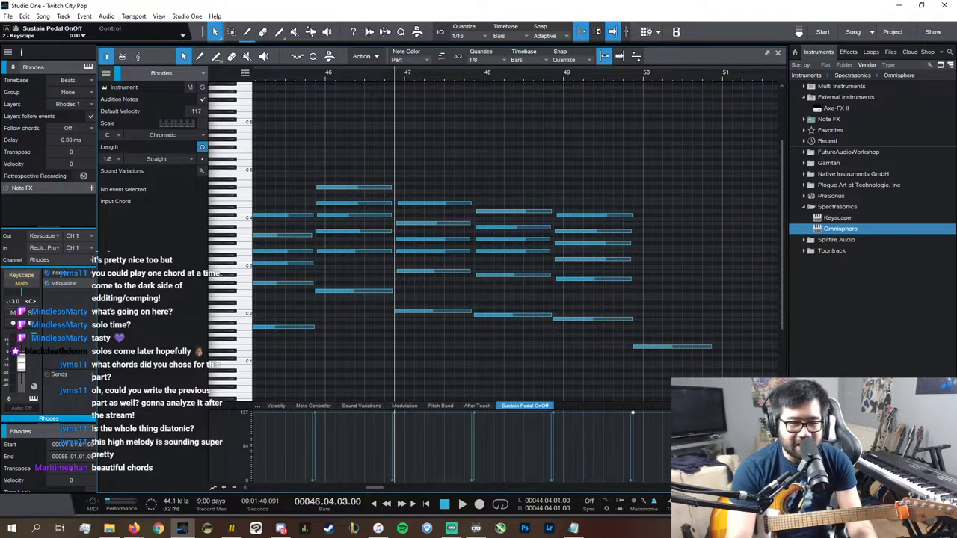
pyautogui.press('e')
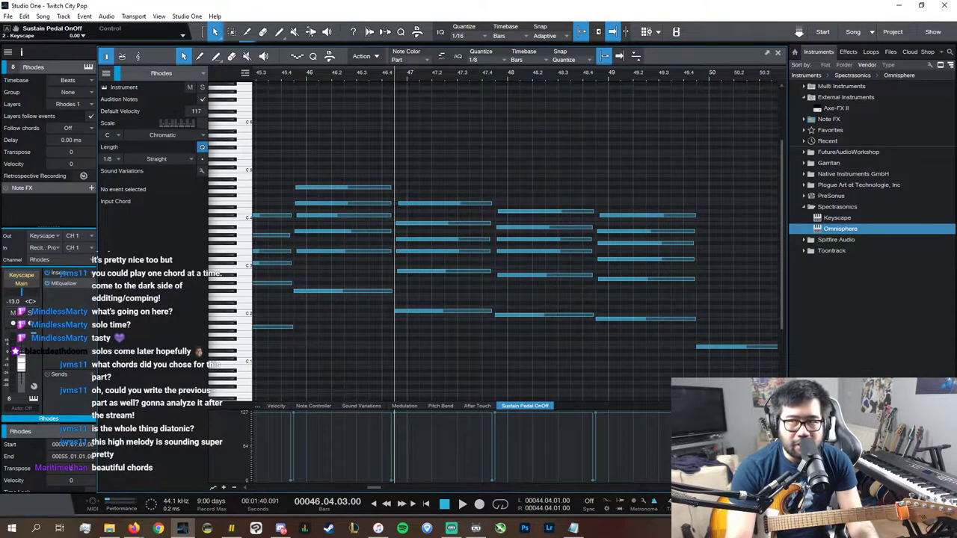
pyautogui.hotkey('alt', 'Tab')
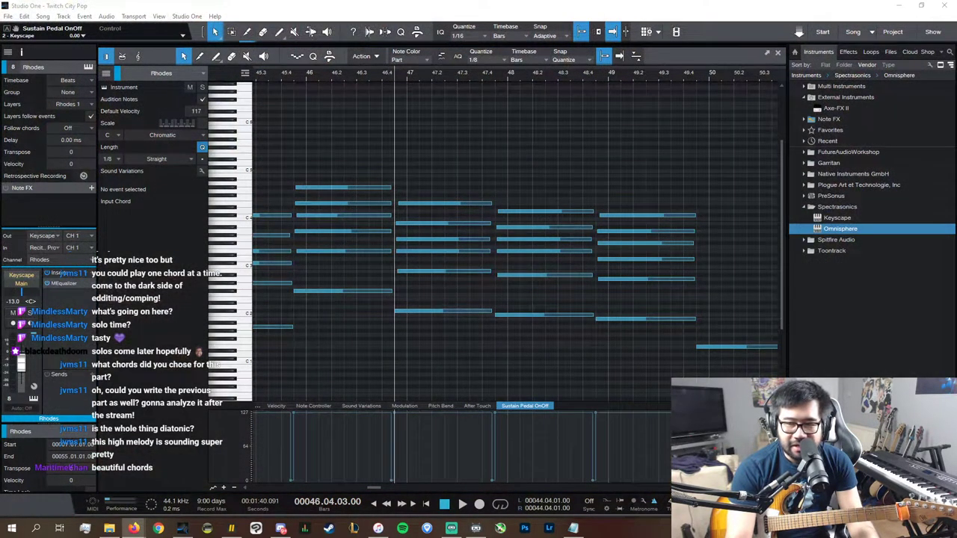
pyautogui.hotkey('alt', 'Tab')
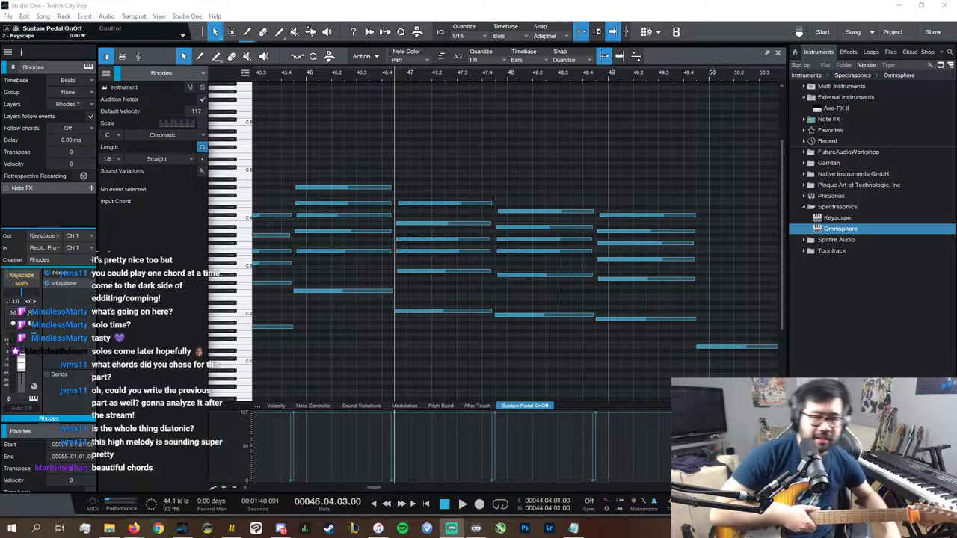
# - Build the chord above the E1 bass note at 49.4.3 from duplicated notes at E2, B2, E3, G#3 and B3
pyautogui.click(721, 346)
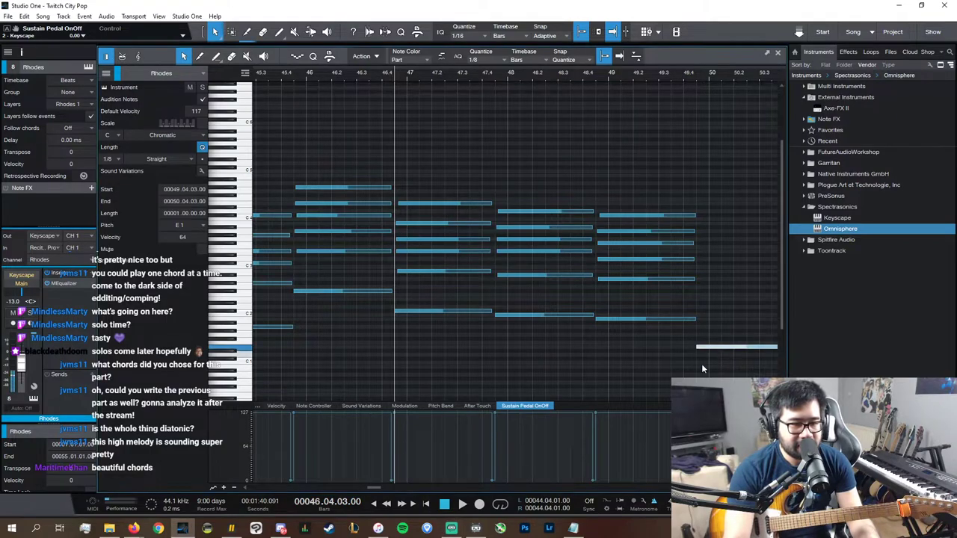
pyautogui.hscroll(3, 641, 486)
pyautogui.press('d')
pyautogui.moveTo(694, 348); pyautogui.dragTo(580, 305)
pyautogui.press('d')
pyautogui.moveTo(704, 299); pyautogui.dragTo(608, 284)
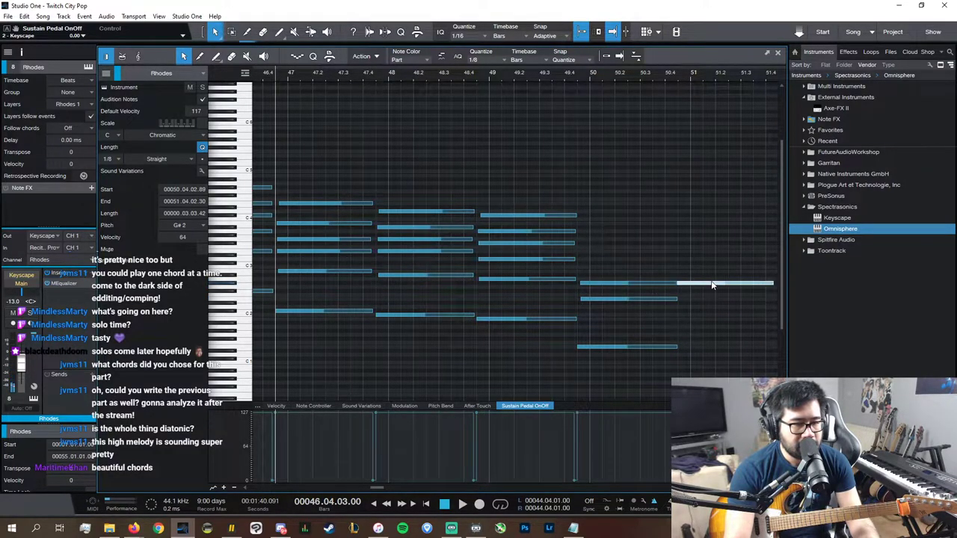
pyautogui.moveTo(710, 281); pyautogui.dragTo(633, 264)
pyautogui.moveTo(691, 286); pyautogui.dragTo(577, 236)
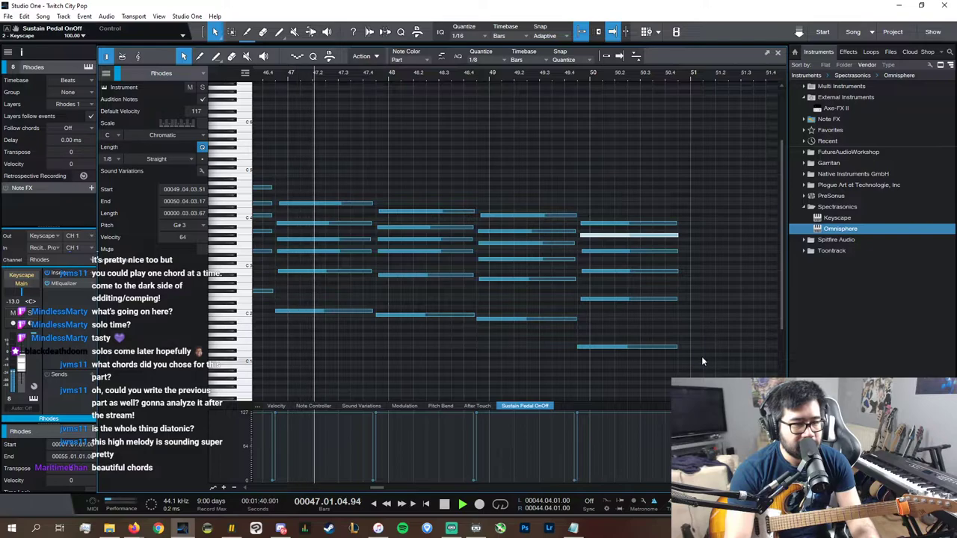
# - Shorten all notes of the final E chord to end at about 50.3.1 and play the progression
pyautogui.moveTo(701, 357); pyautogui.dragTo(677, 238)
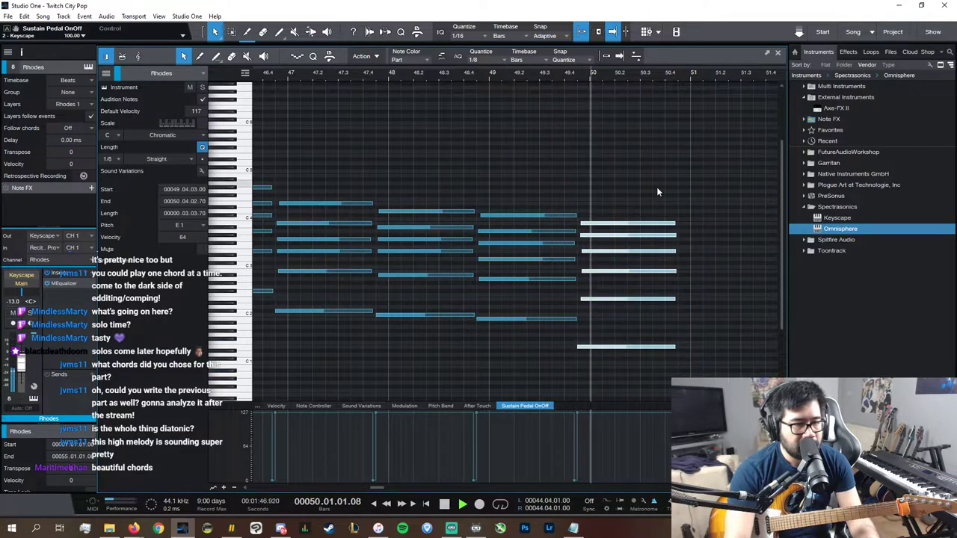
pyautogui.press('space')
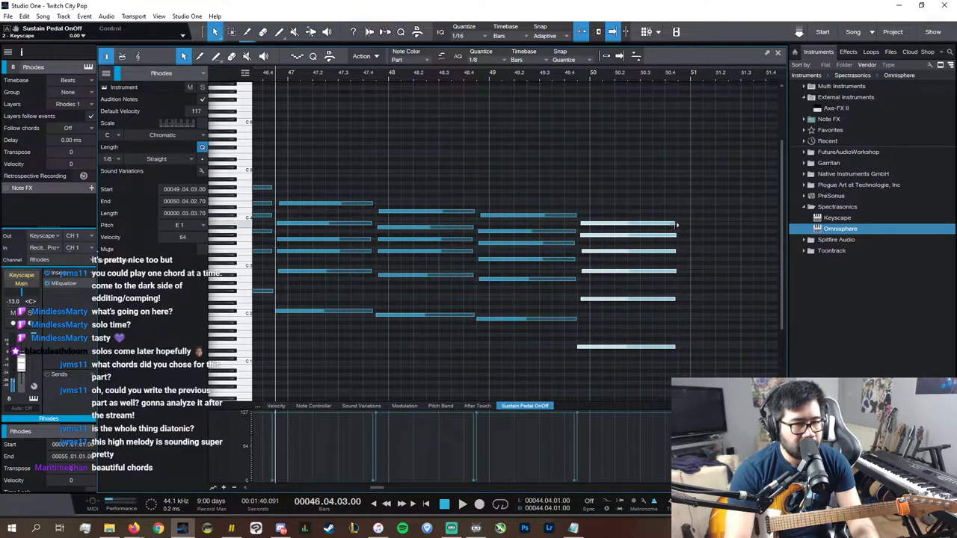
pyautogui.moveTo(677, 224); pyautogui.dragTo(637, 227)
pyautogui.press('space')
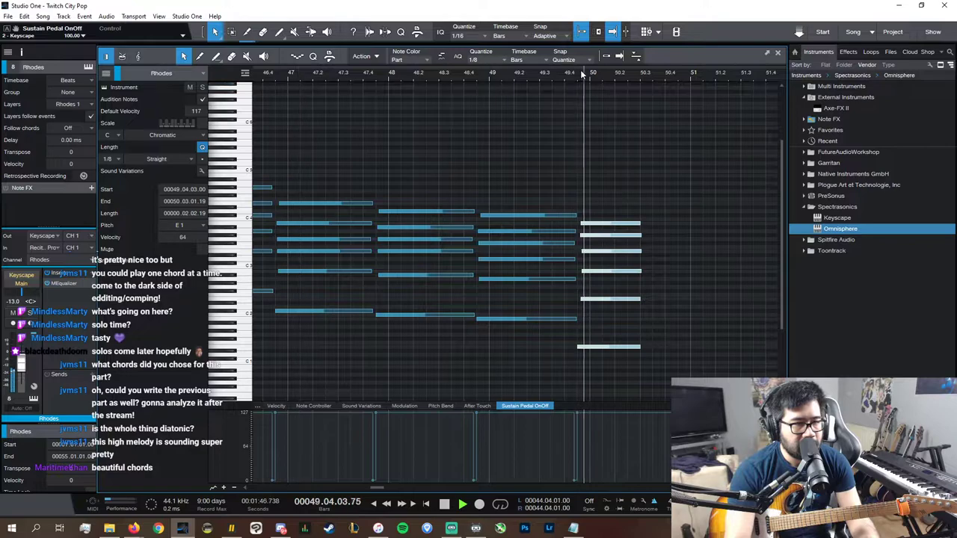
pyautogui.press('space')
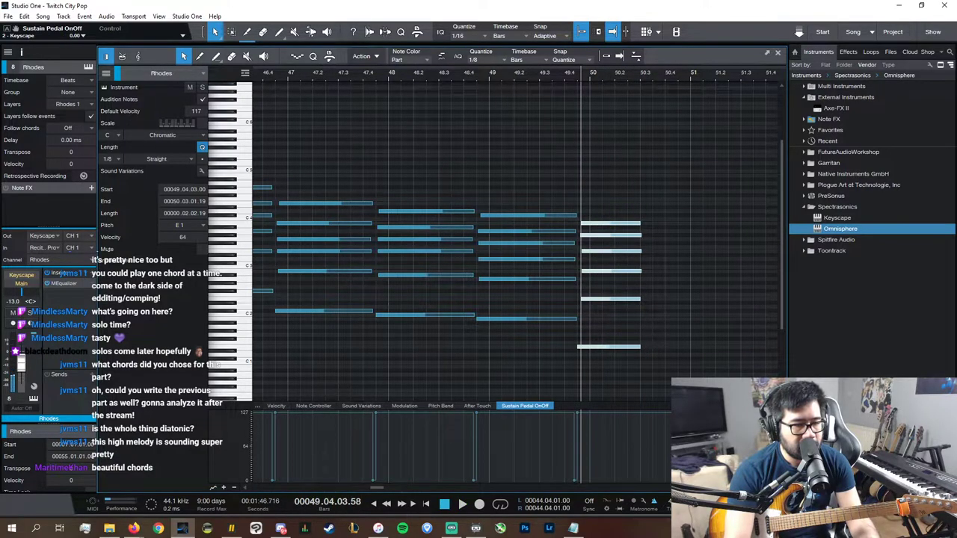
# - Add a sustain pedal release at the shortened final chord's end and play through the ending
pyautogui.click(640, 485)
pyautogui.press('space')
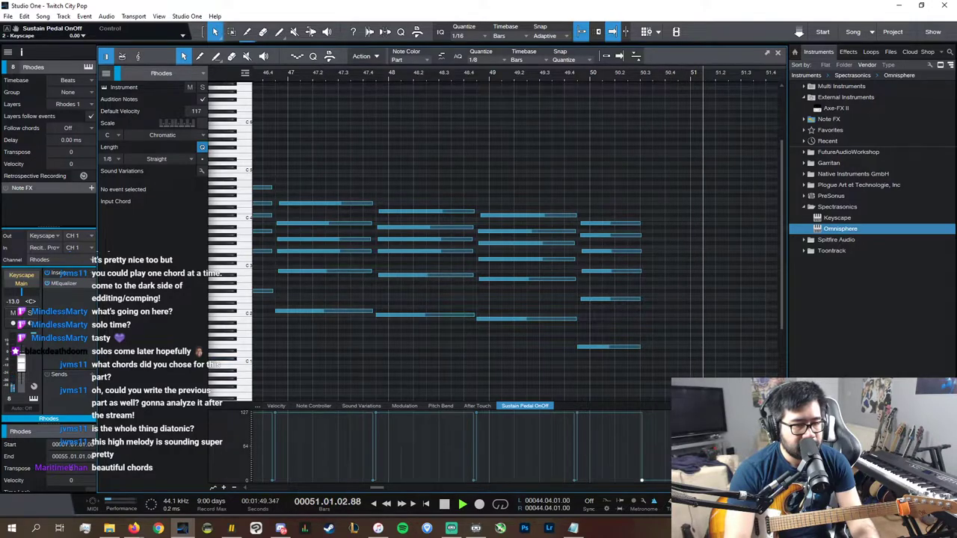
pyautogui.press('space')
# - Play the song from about bar 42 and copy the new Rhodes chords from bar 43 through the final chord
pyautogui.press('w')
pyautogui.press('w')
pyautogui.press('w')
pyautogui.press('w')
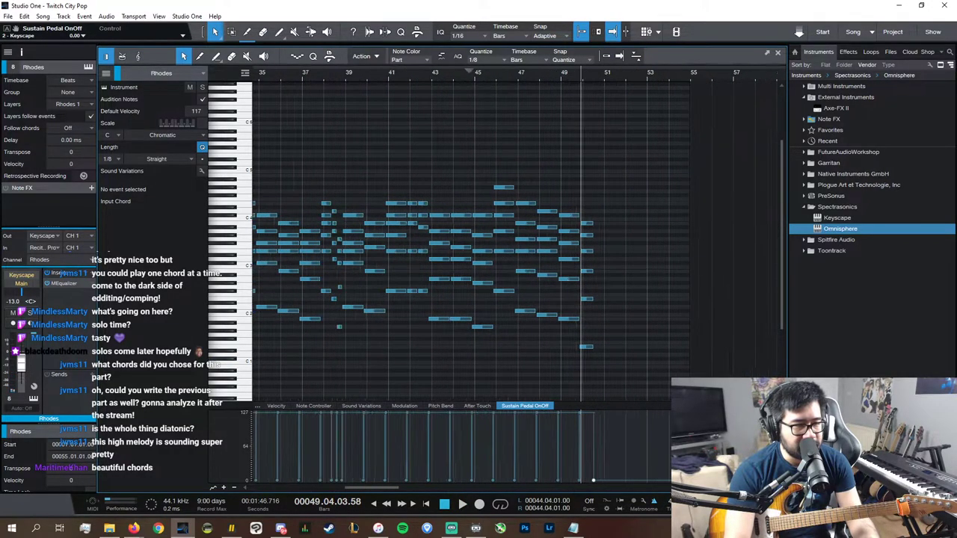
pyautogui.doubleClick(422, 75)
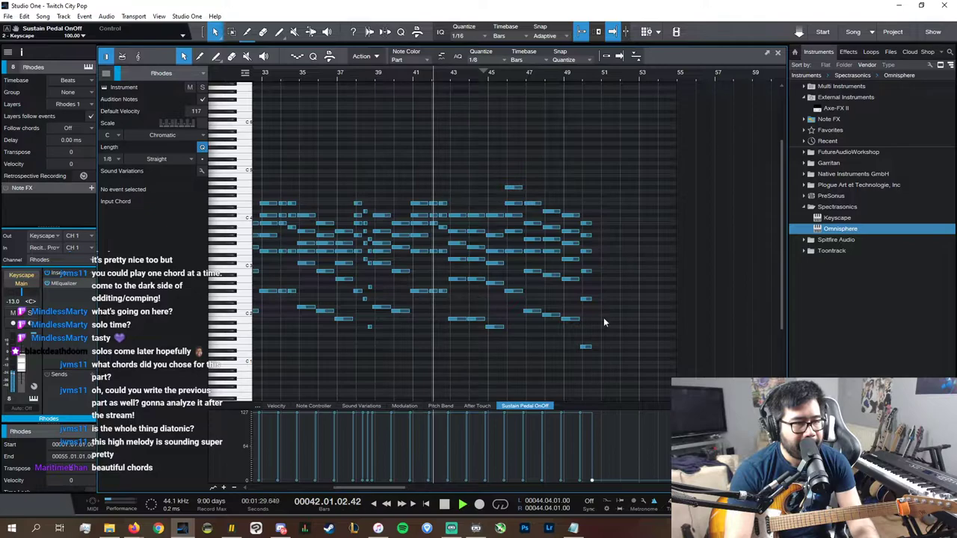
pyautogui.moveTo(650, 378); pyautogui.dragTo(450, 153)
pyautogui.click(779, 55)
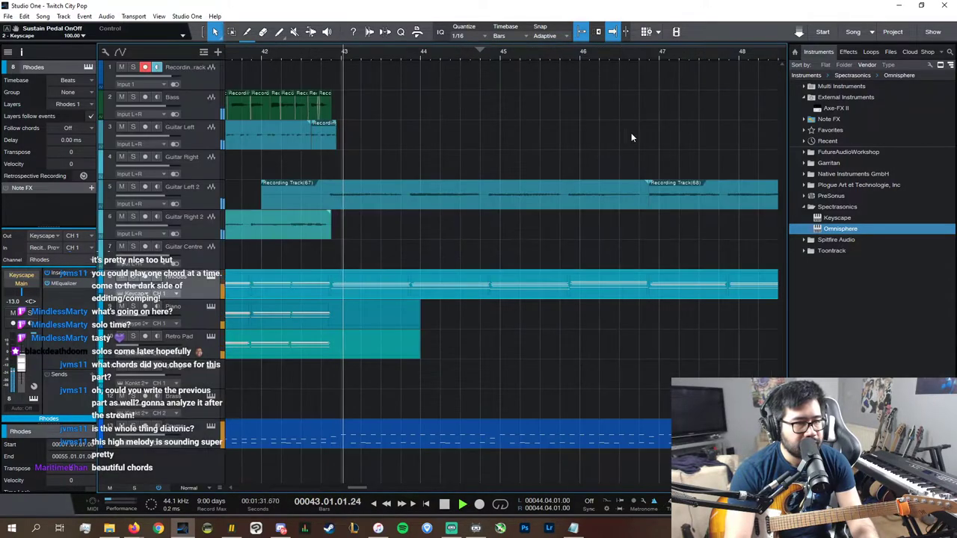
# - Paste the copied Rhodes chords into the Piano part at 42.4.3 and play from there
pyautogui.doubleClick(362, 318)
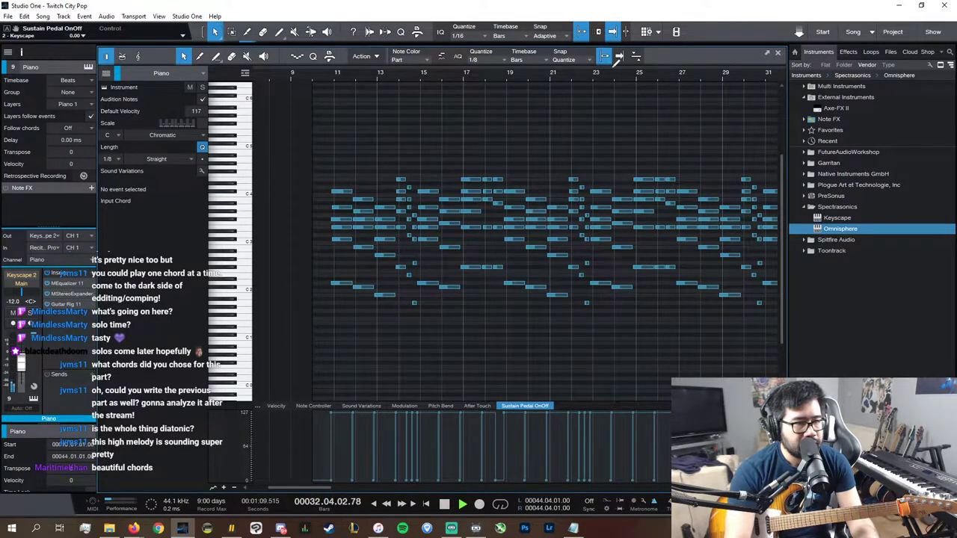
pyautogui.click(620, 57)
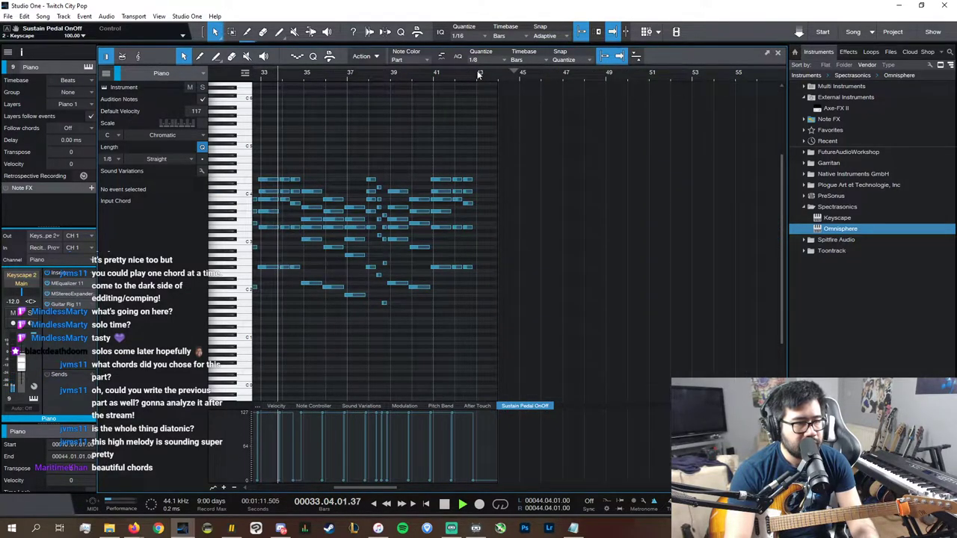
pyautogui.moveTo(476, 73); pyautogui.dragTo(476, 144)
pyautogui.press('space')
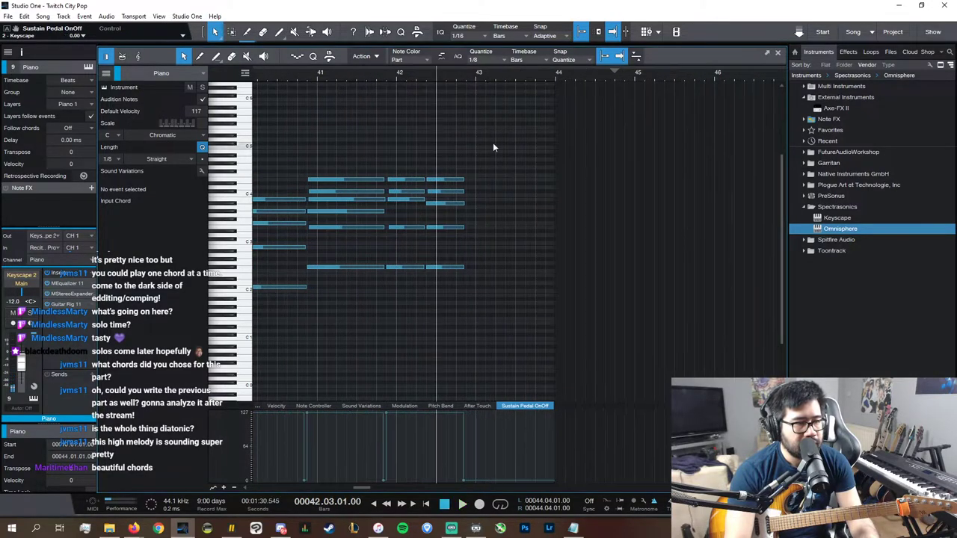
pyautogui.click(465, 75)
pyautogui.hotkey('ctrl', 'v')
pyautogui.press('space')
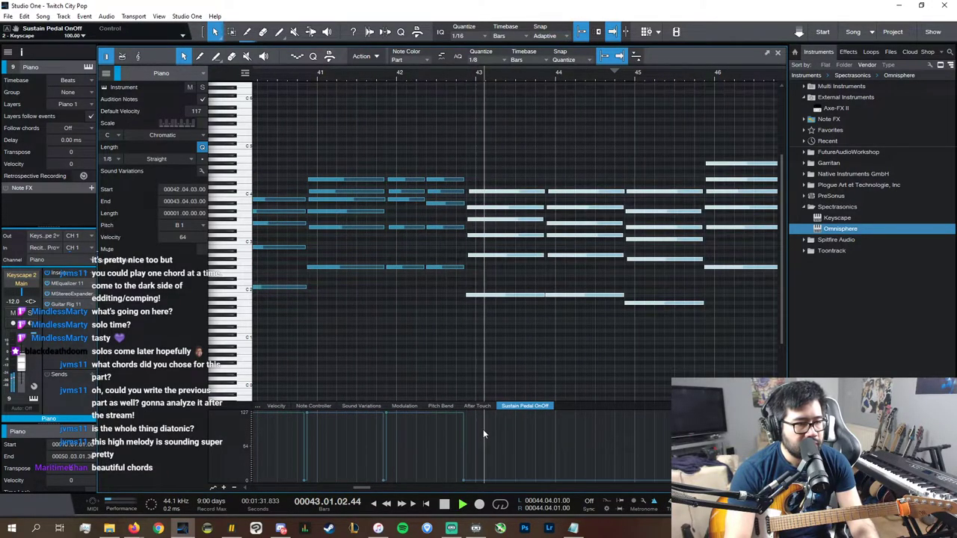
# - Duplicate the Piano's sustain pedal events beneath the pasted chords, then close the Piano part and resume playback
pyautogui.moveTo(485, 430); pyautogui.dragTo(394, 441)
pyautogui.press('d')
pyautogui.press('d')
pyautogui.press('d')
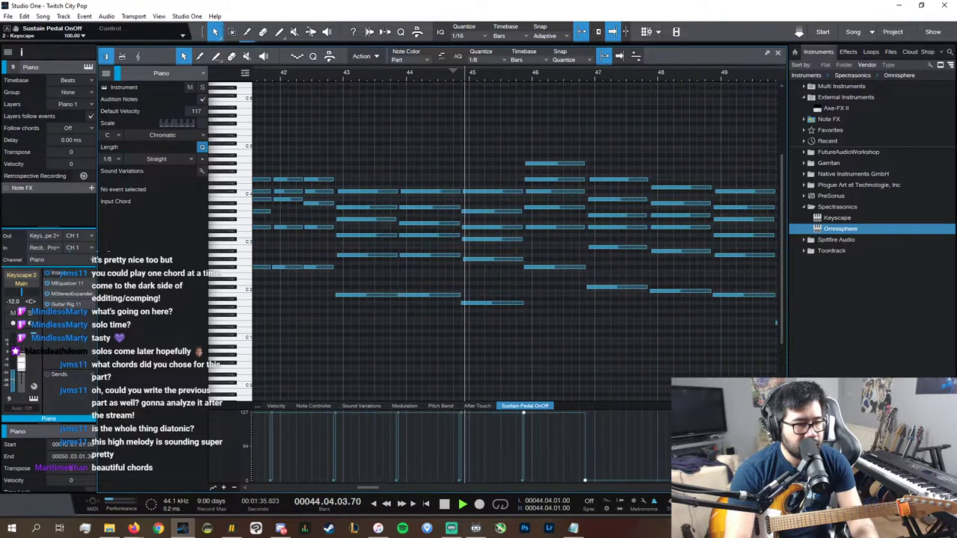
pyautogui.press('space')
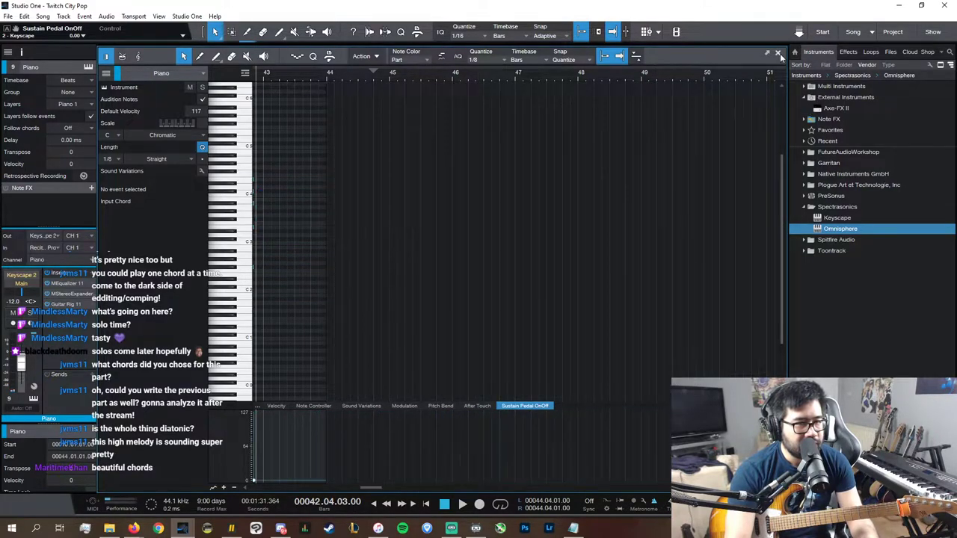
pyautogui.click(778, 53)
pyautogui.press('space')
# - Lower the C#4 of the Rhodes chord at 43.4.3 to B3 and play the change from 42.4.3
pyautogui.doubleClick(398, 291)
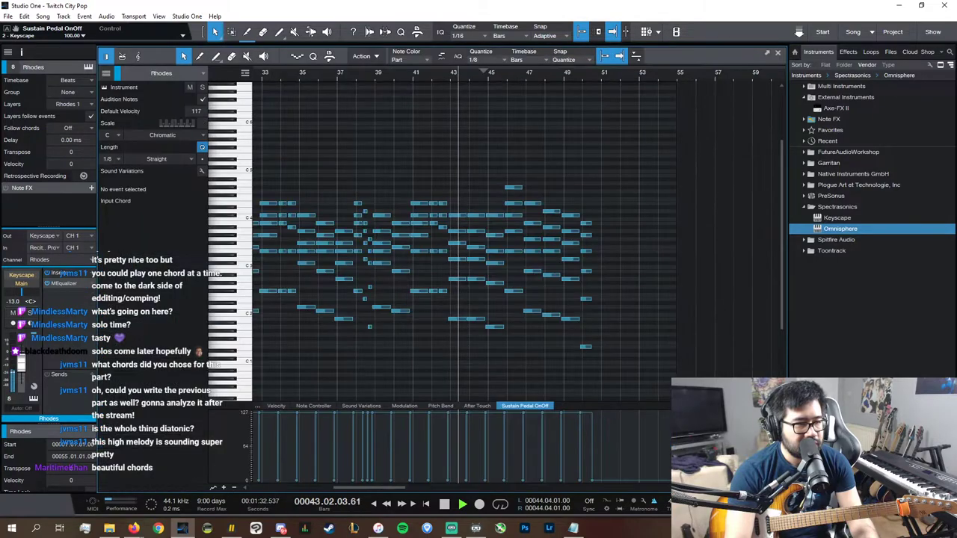
pyautogui.moveTo(469, 73); pyautogui.dragTo(591, 416)
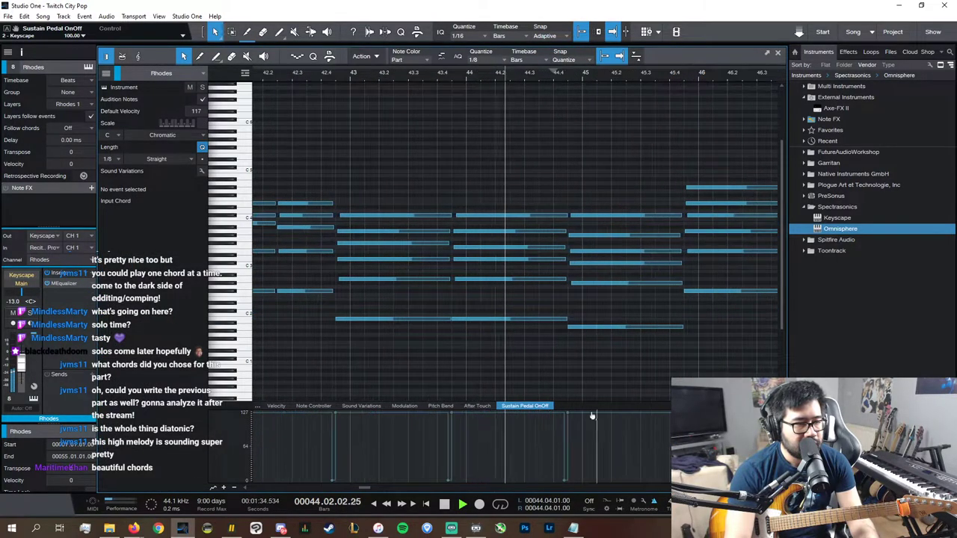
pyautogui.press('space')
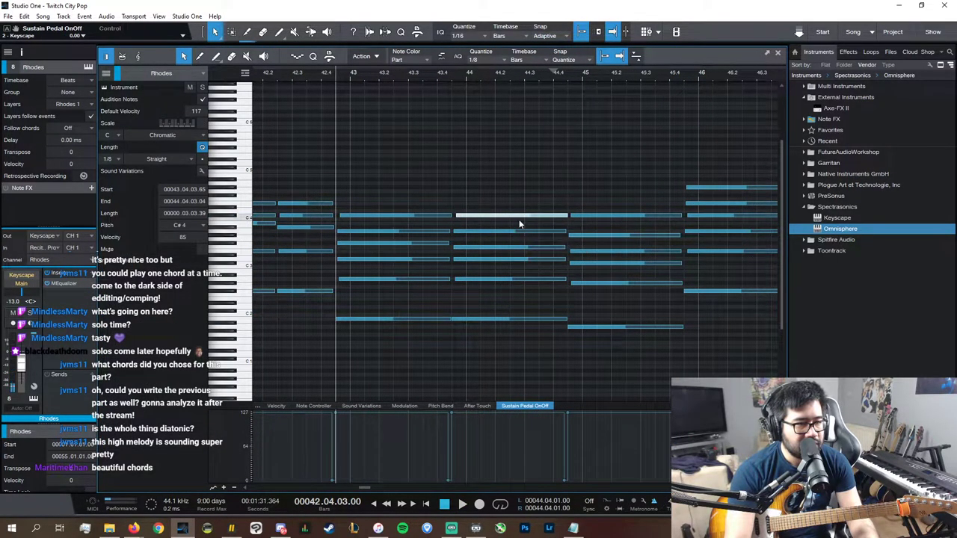
pyautogui.moveTo(519, 217); pyautogui.dragTo(519, 223)
pyautogui.press('space')
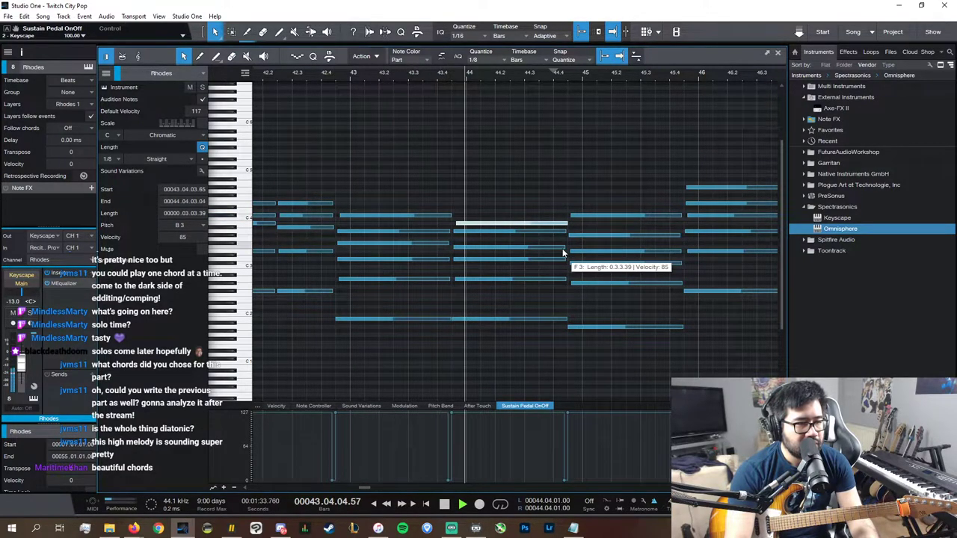
pyautogui.press('space')
pyautogui.click(514, 233)
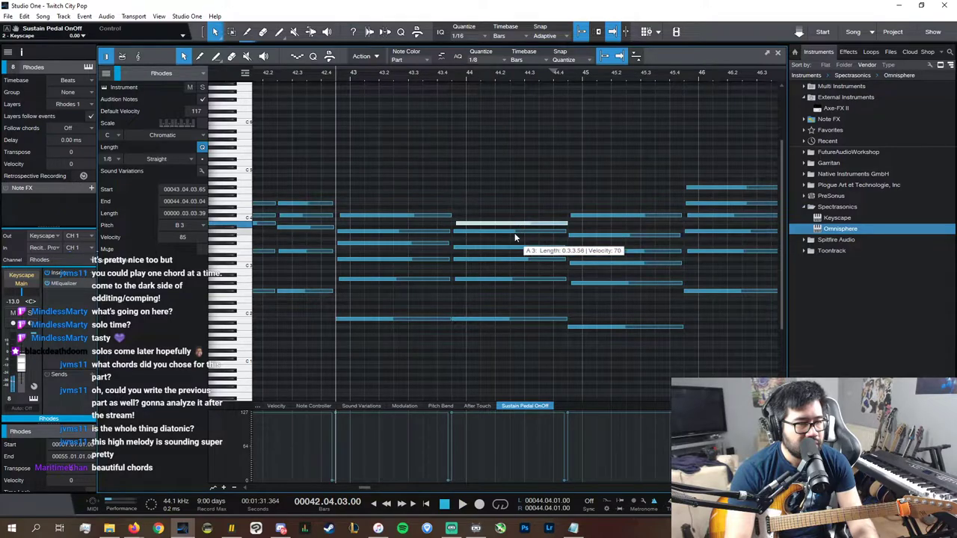
# - Solo the Rhodes and play the revised progression from 42.4.3
pyautogui.press('space')
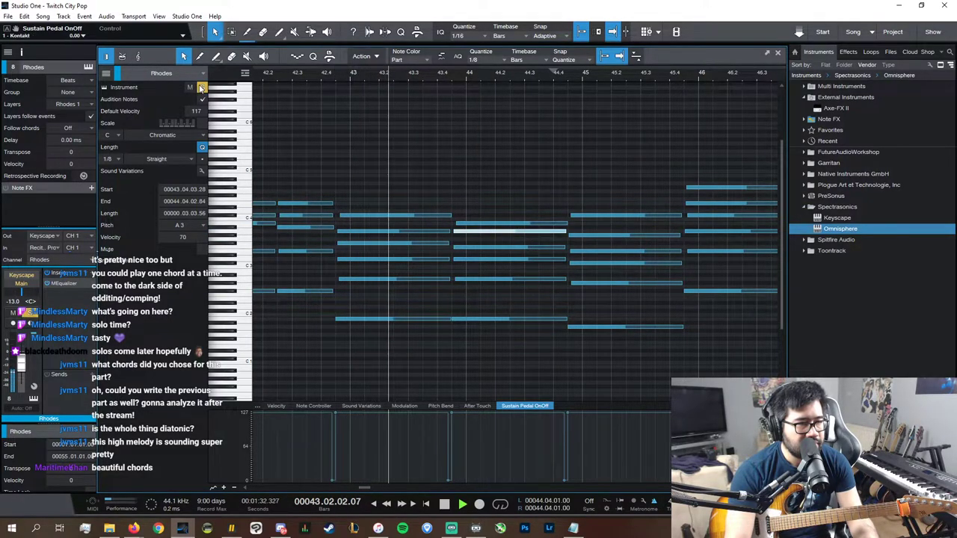
pyautogui.click(202, 87)
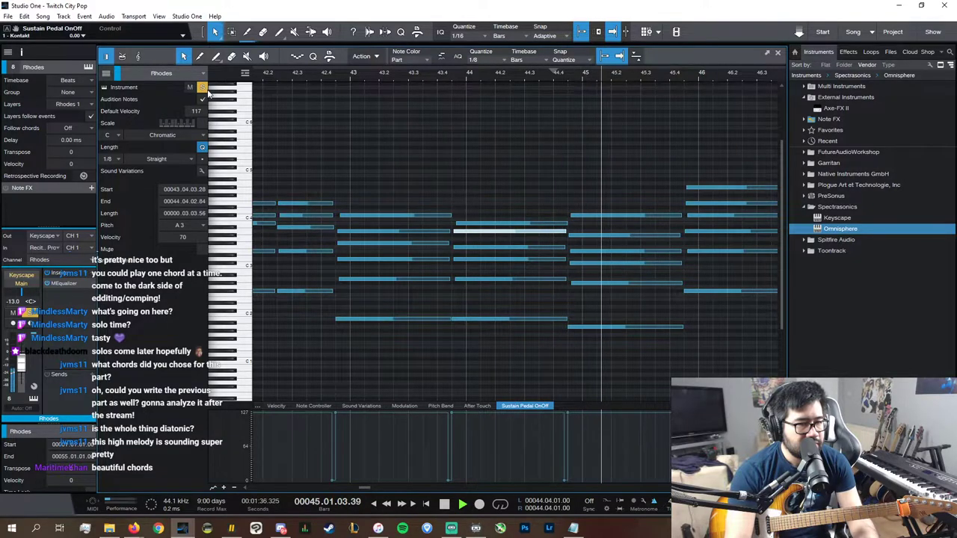
pyautogui.press('w')
pyautogui.press('w')
pyautogui.press('w')
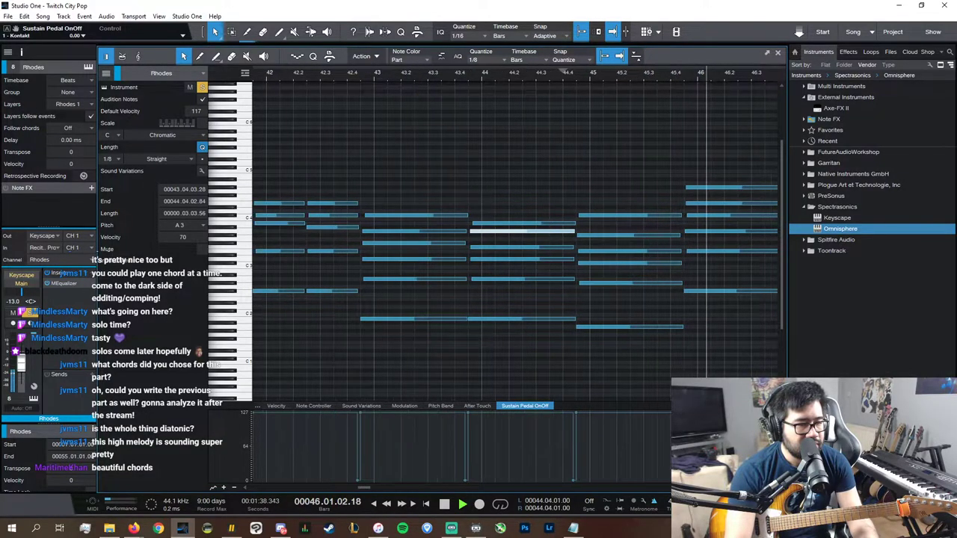
pyautogui.press('w')
pyautogui.hscroll(4, 643, 485)
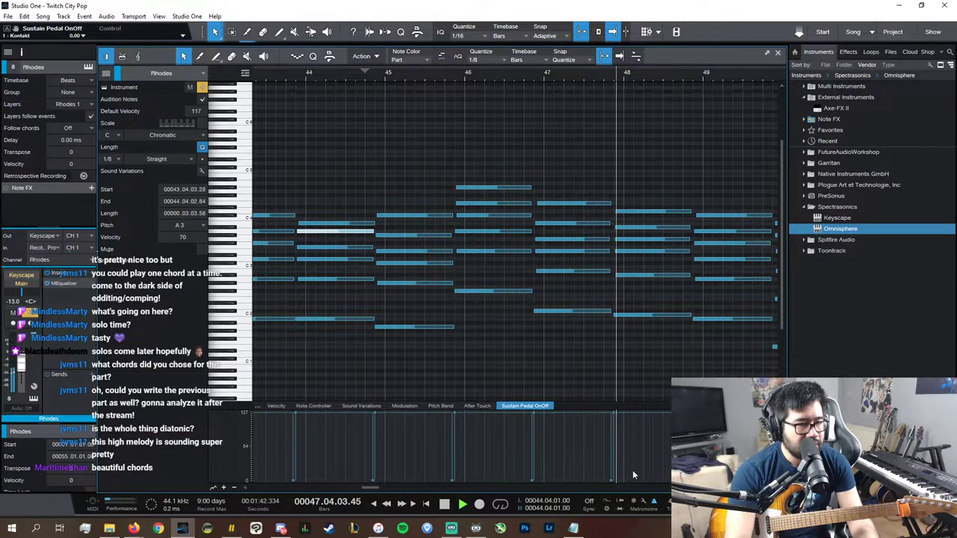
pyautogui.press('w')
pyautogui.press('w')
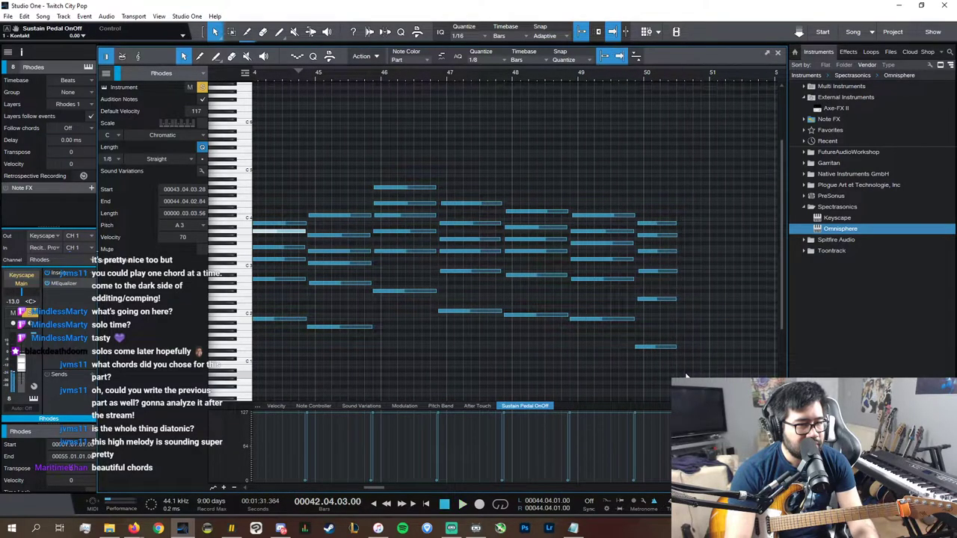
pyautogui.press('space')
# - Copy the revised Rhodes chords from bar 43 through the final chord into the Piano part at 42.4.3
pyautogui.moveTo(717, 377); pyautogui.dragTo(429, 169)
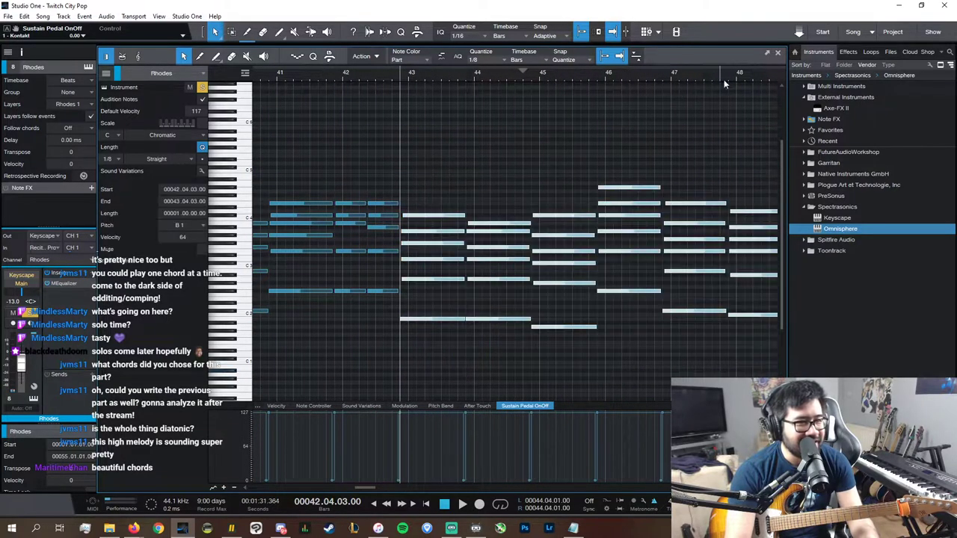
pyautogui.click(778, 52)
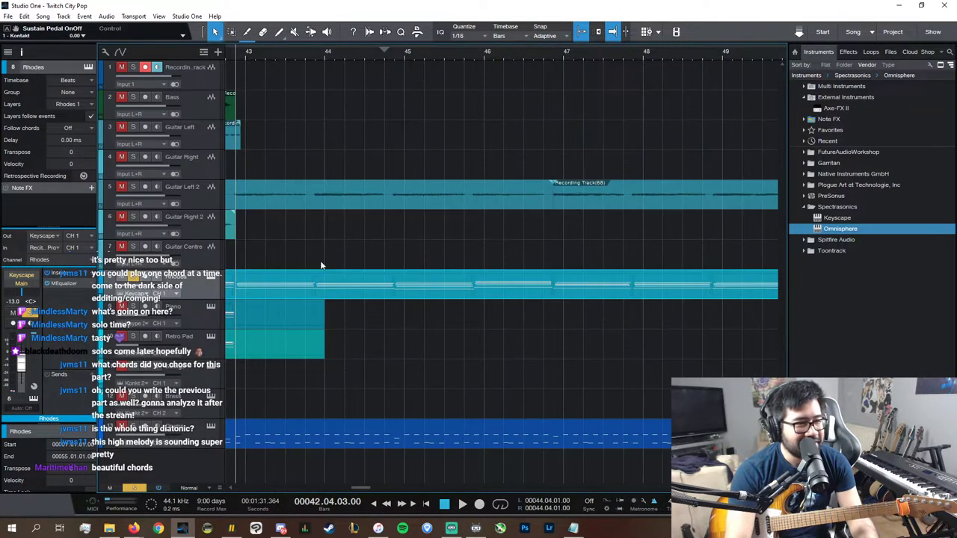
pyautogui.doubleClick(256, 304)
# - Copy the Piano's sustain pedal events onward beneath the pasted chords from bar 43, and close the Piano part
pyautogui.click(637, 424)
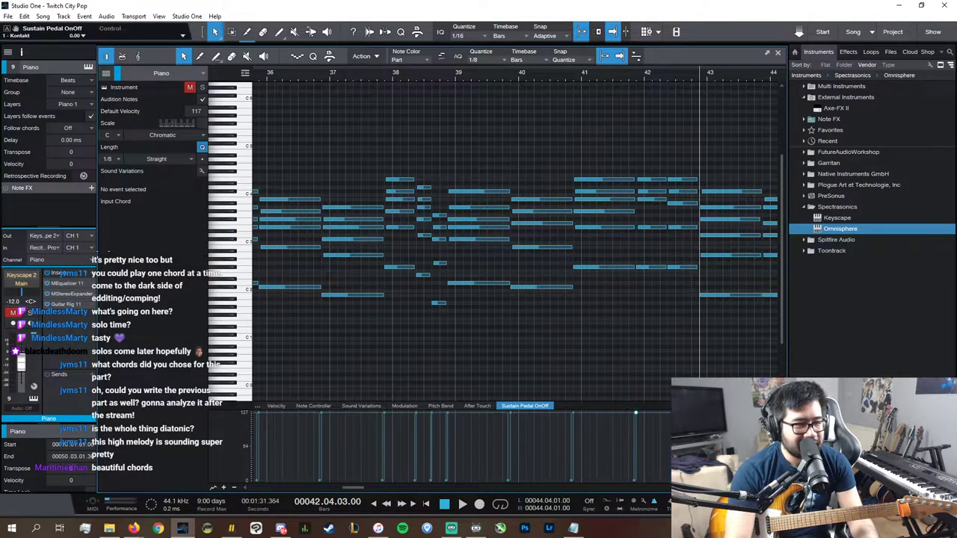
pyautogui.hscroll(2, 515, 276)
pyautogui.moveTo(695, 434); pyautogui.dragTo(541, 424)
pyautogui.hscroll(5, 604, 488)
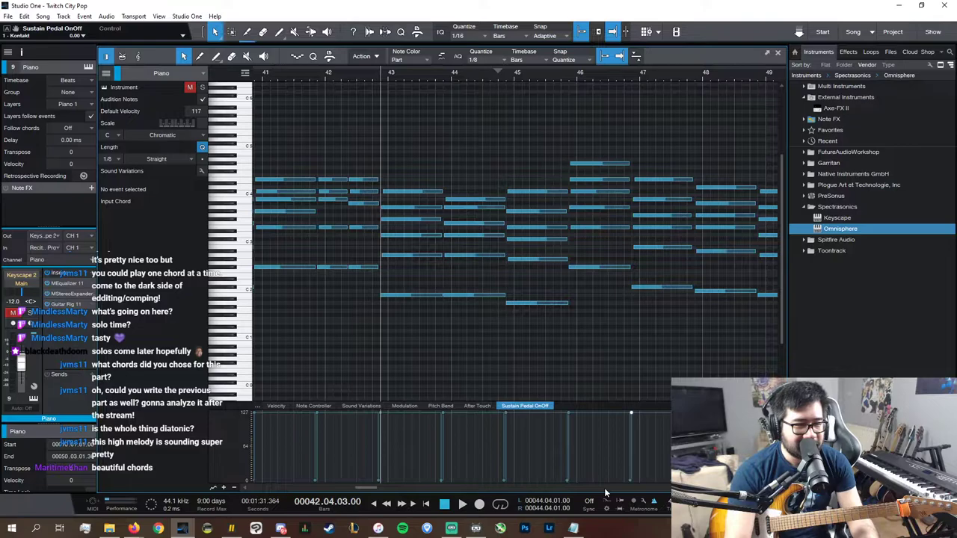
pyautogui.click(777, 53)
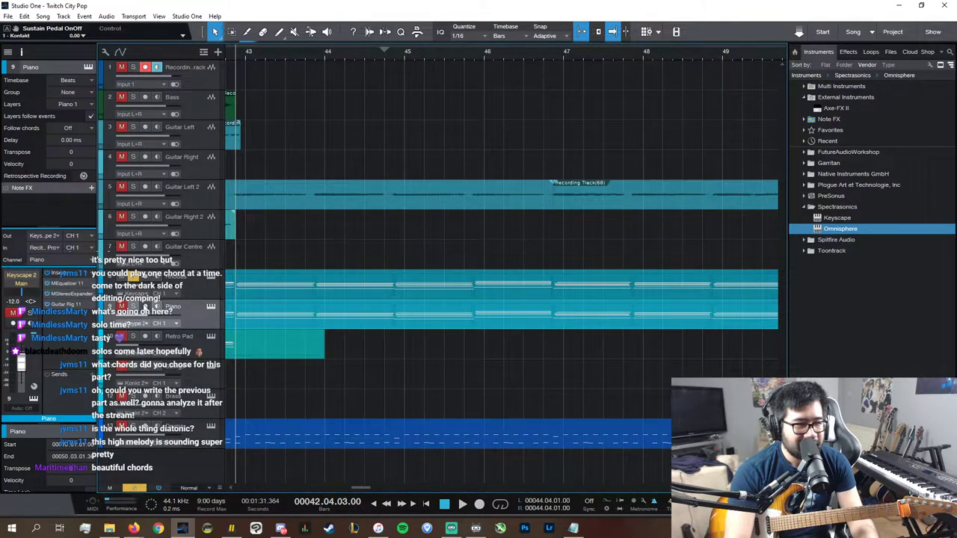
# - Solo the Piano with the Rhodes, play both from 42.4.3 and extend the Piano part to about 51.3
pyautogui.click(143, 306)
pyautogui.press('space')
pyautogui.hscroll(3, 541, 484)
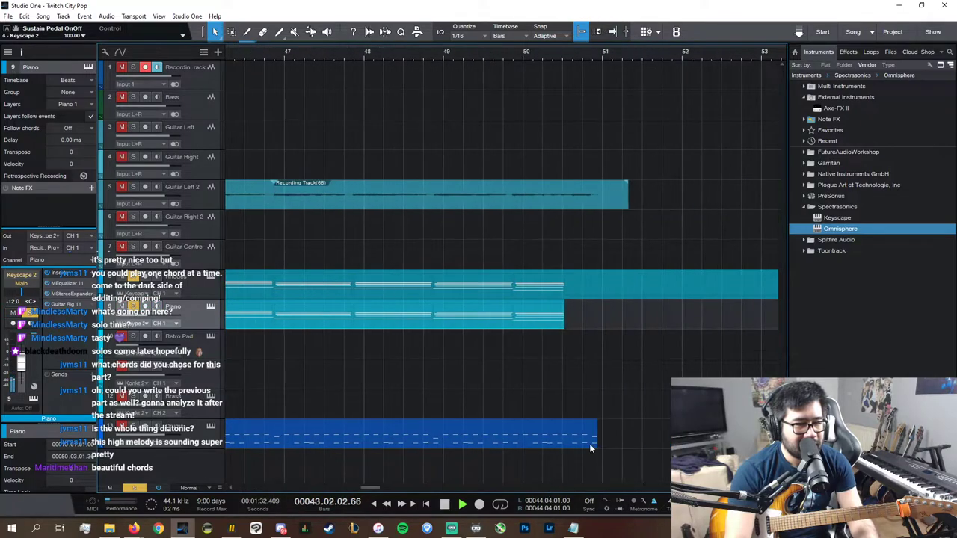
pyautogui.moveTo(564, 327); pyautogui.dragTo(643, 328)
pyautogui.doubleClick(590, 321)
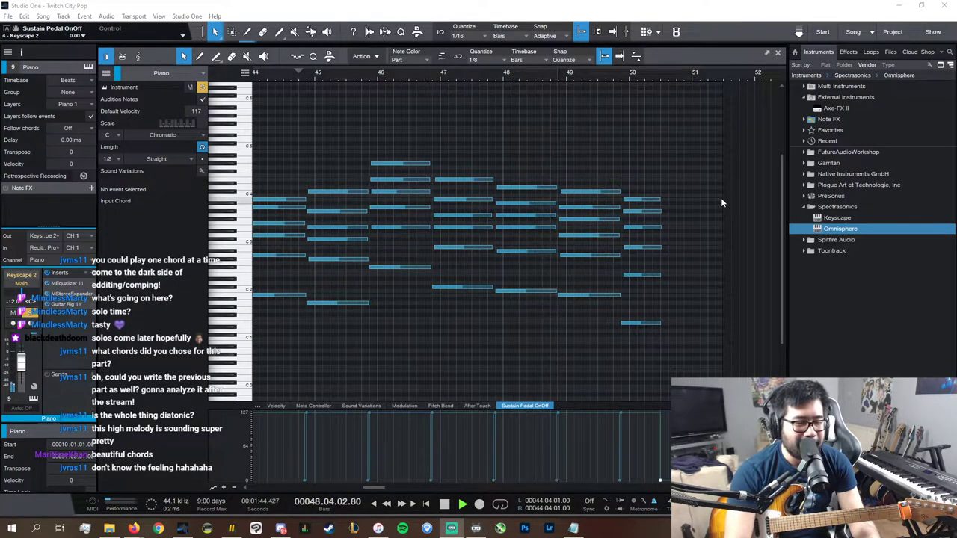
pyautogui.click(778, 53)
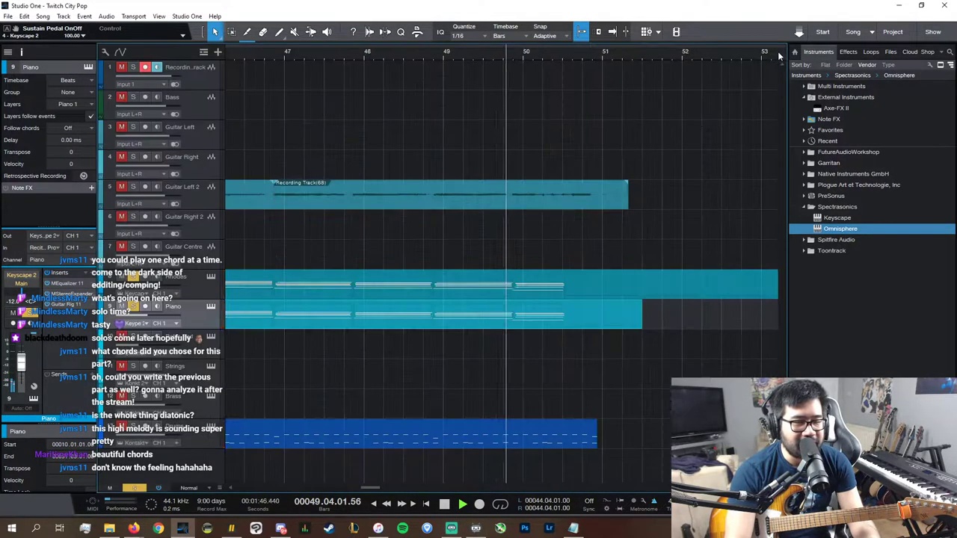
# - Stop playback and extend the Retro Pad part to about 51.3, level with the end of the Piano part
pyautogui.scroll(4, 429, 486)
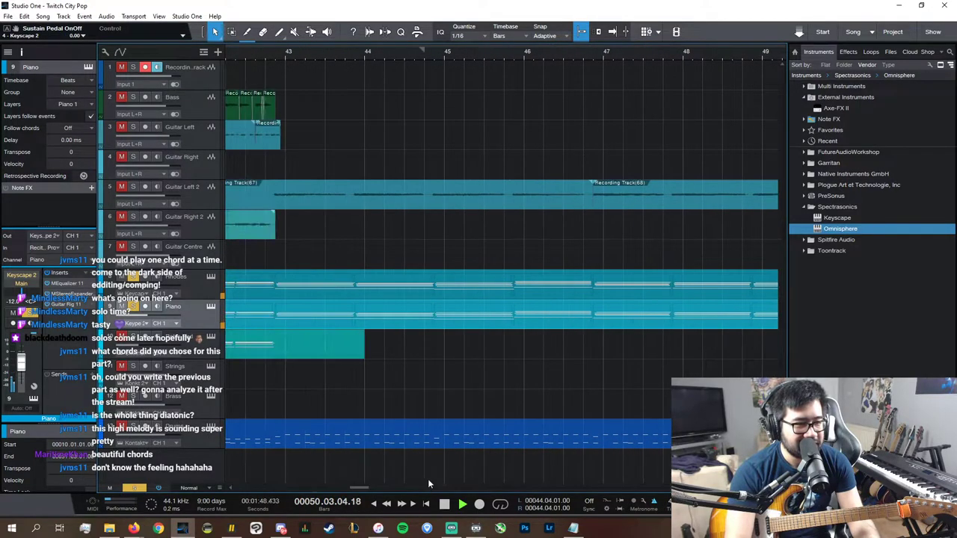
pyautogui.press('space')
pyautogui.press('w')
pyautogui.press('w')
pyautogui.click(320, 351)
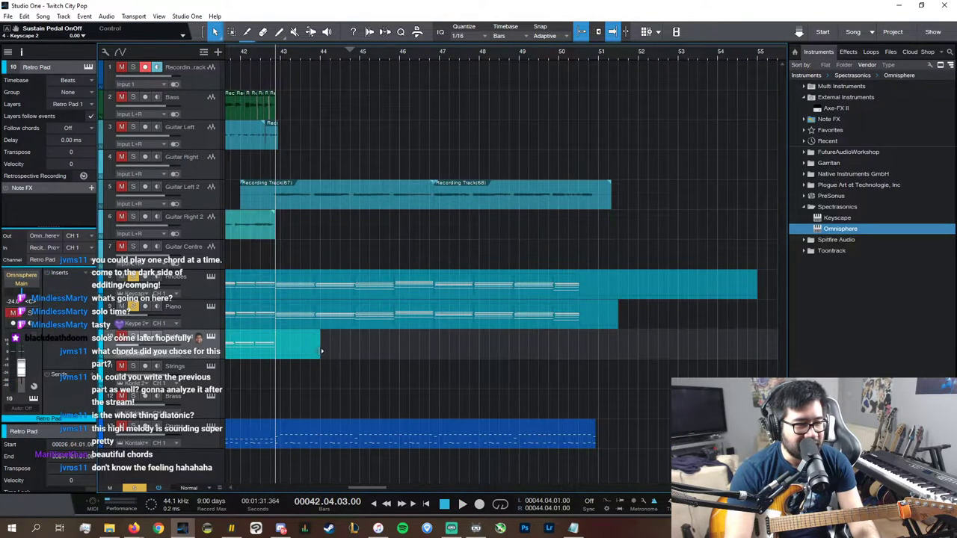
pyautogui.moveTo(322, 351); pyautogui.dragTo(618, 352)
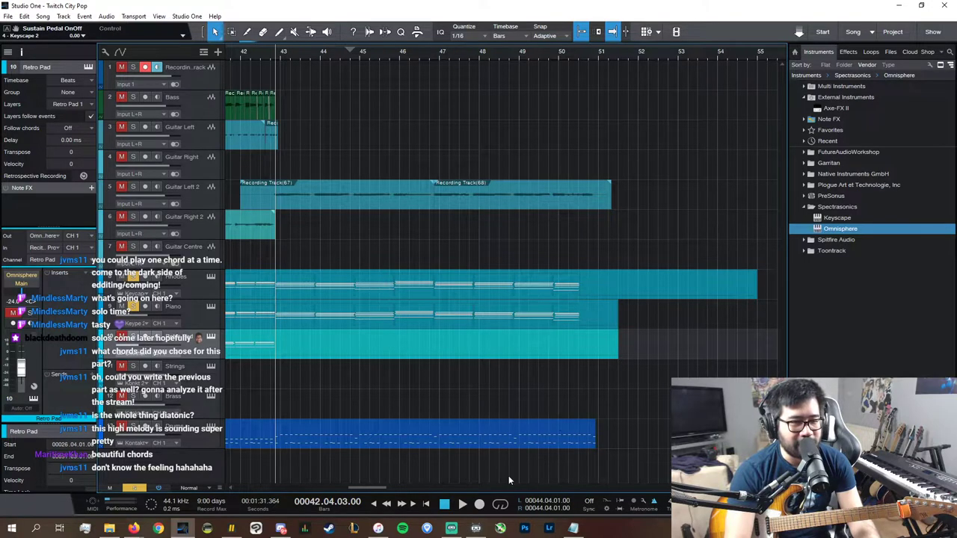
# - Paste the revised chords into the Retro Pad part at 42.4.3 and quantize them to the straight 1/8 grid
pyautogui.hscroll(-5, 508, 479)
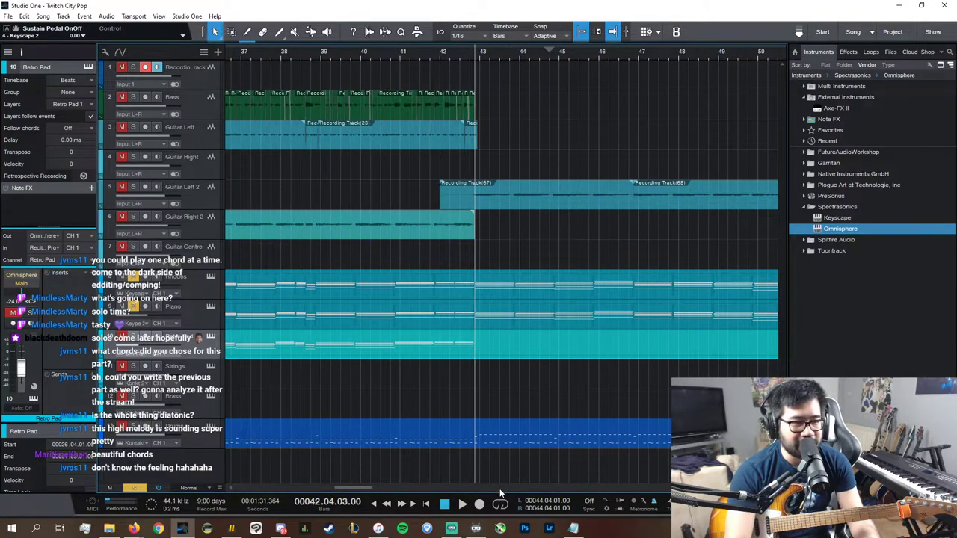
pyautogui.doubleClick(512, 346)
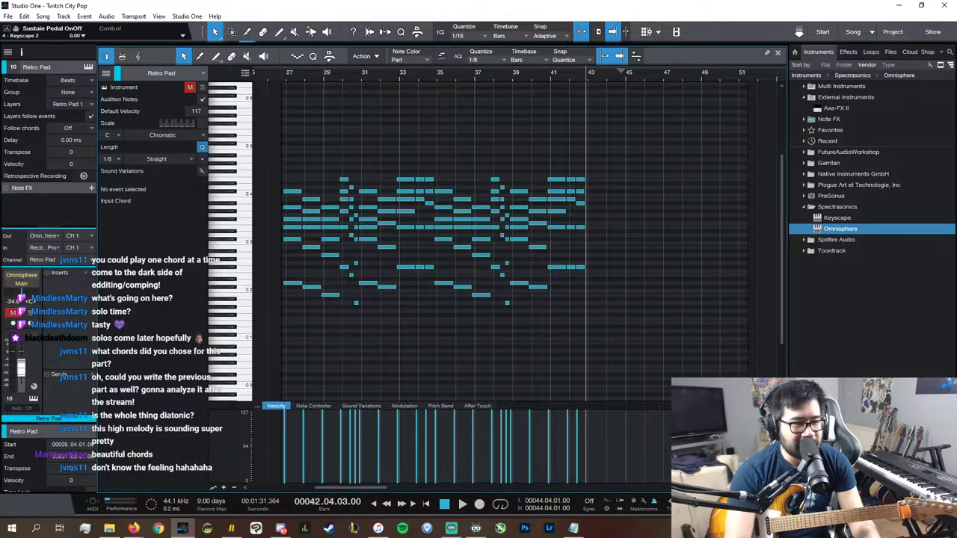
pyautogui.press('e')
pyautogui.press('e')
pyautogui.press('e')
pyautogui.press('e')
pyautogui.hotkey('ctrl', 'v')
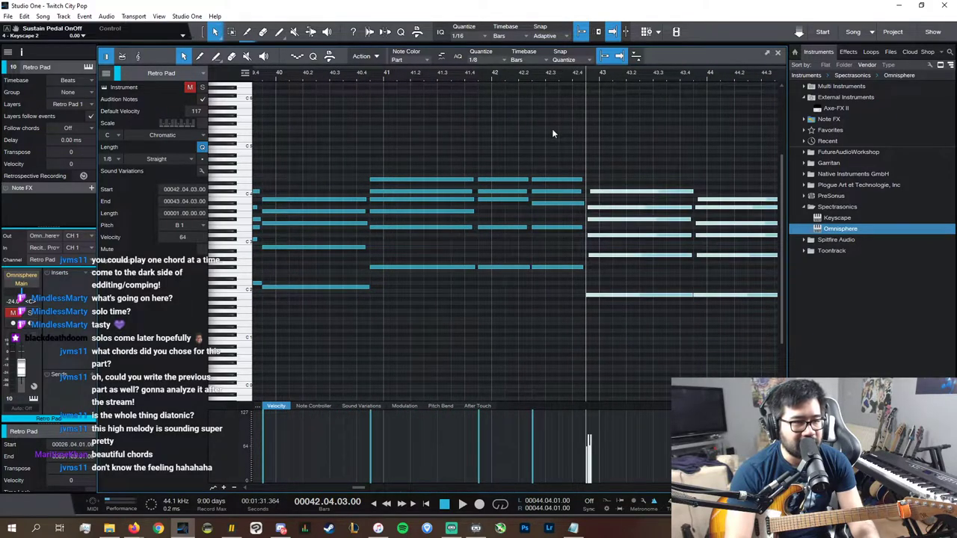
pyautogui.click(313, 58)
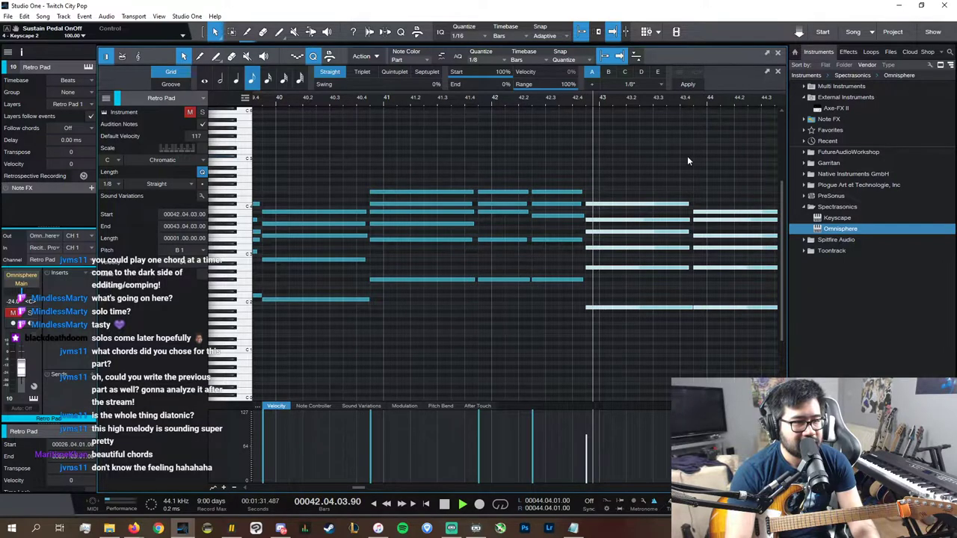
# - Solo the Retro Pad during playback, set the velocity of its pasted chords from bar 43 to 127, and close the part
pyautogui.click(202, 114)
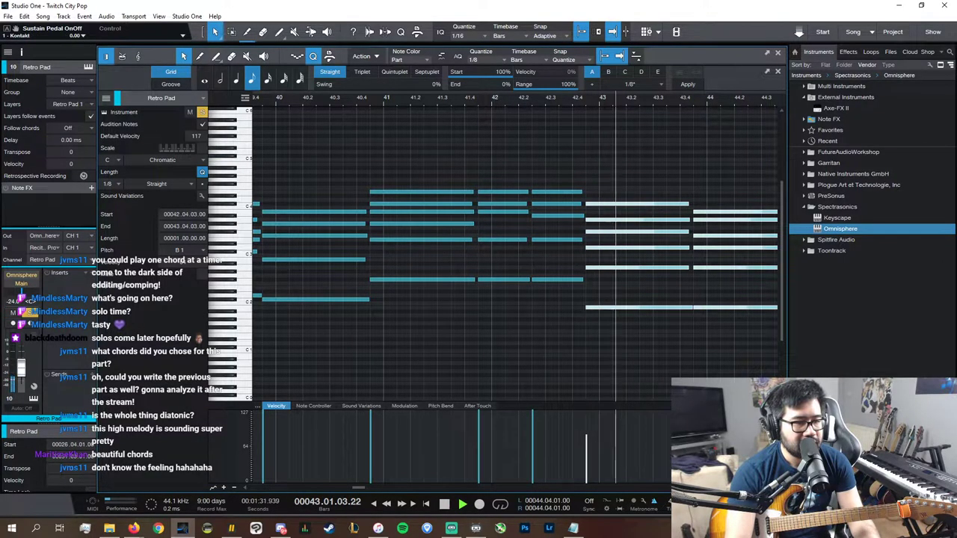
pyautogui.scroll(-4, 385, 181)
pyautogui.scroll(-4, 660, 225)
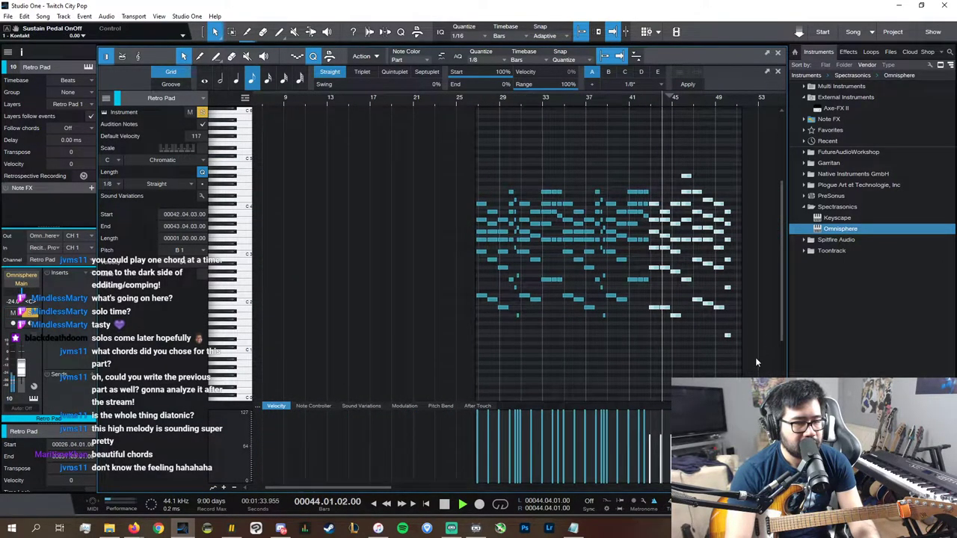
pyautogui.moveTo(765, 336); pyautogui.dragTo(652, 157)
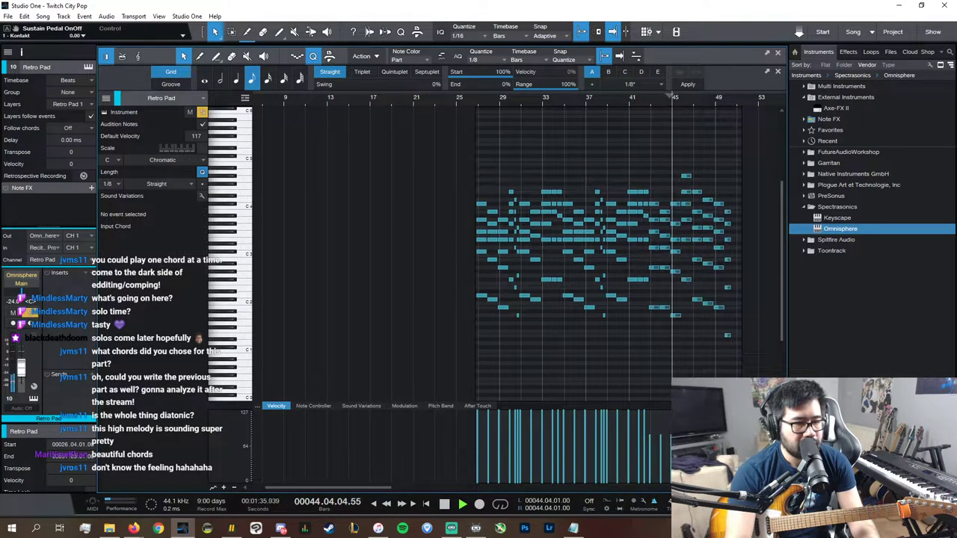
pyautogui.moveTo(748, 386); pyautogui.dragTo(653, 160)
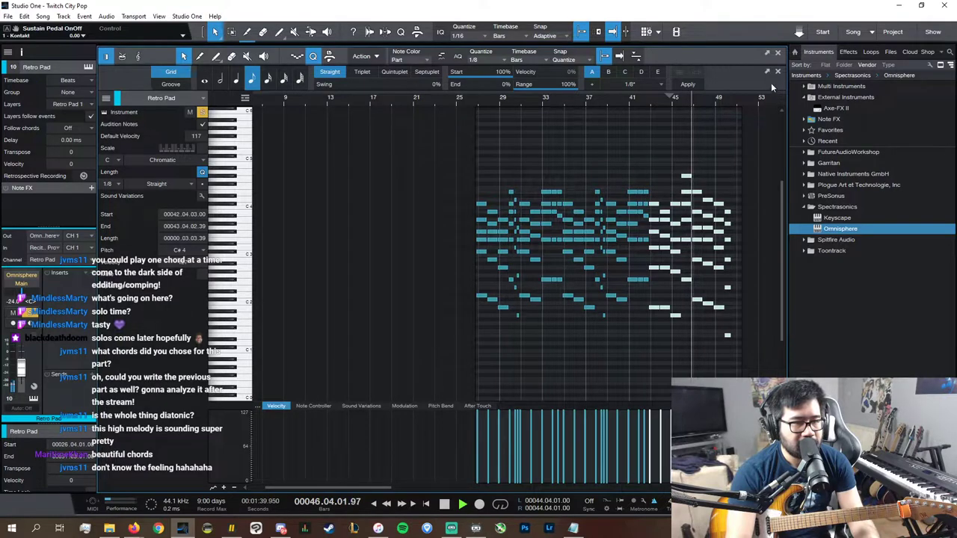
pyautogui.click(778, 72)
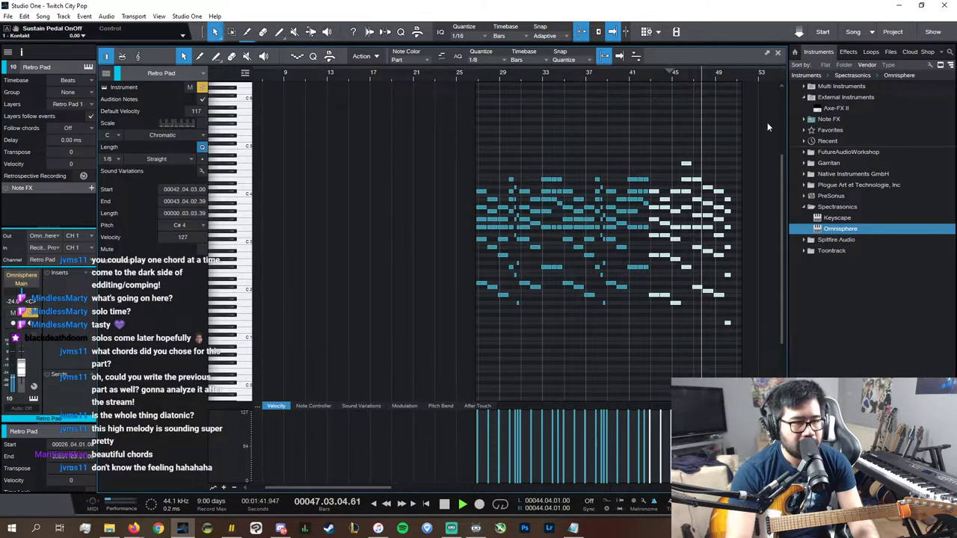
pyautogui.click(778, 53)
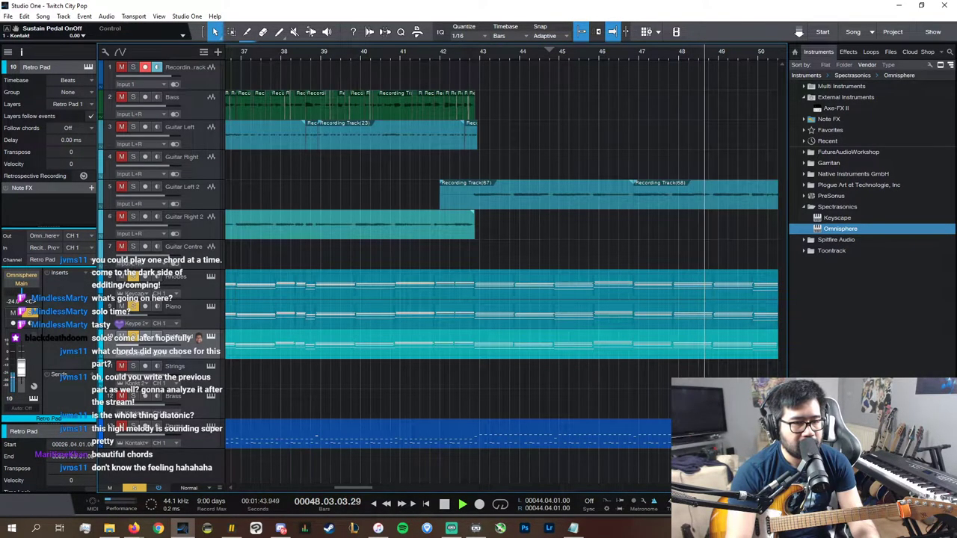
pyautogui.moveTo(353, 488); pyautogui.dragTo(364, 487)
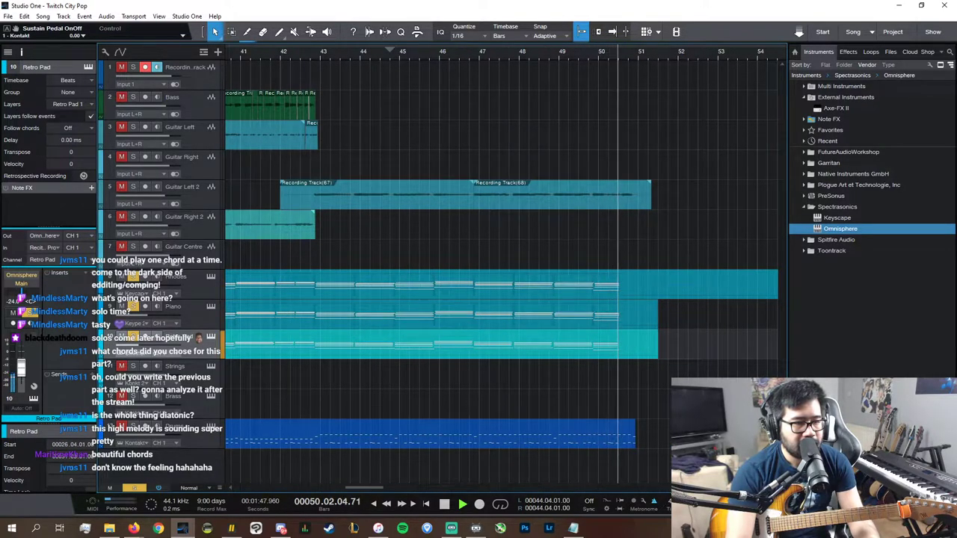
# - Play back the section from bar 42 up to the last guitar chord in bar 50
pyautogui.press('space')
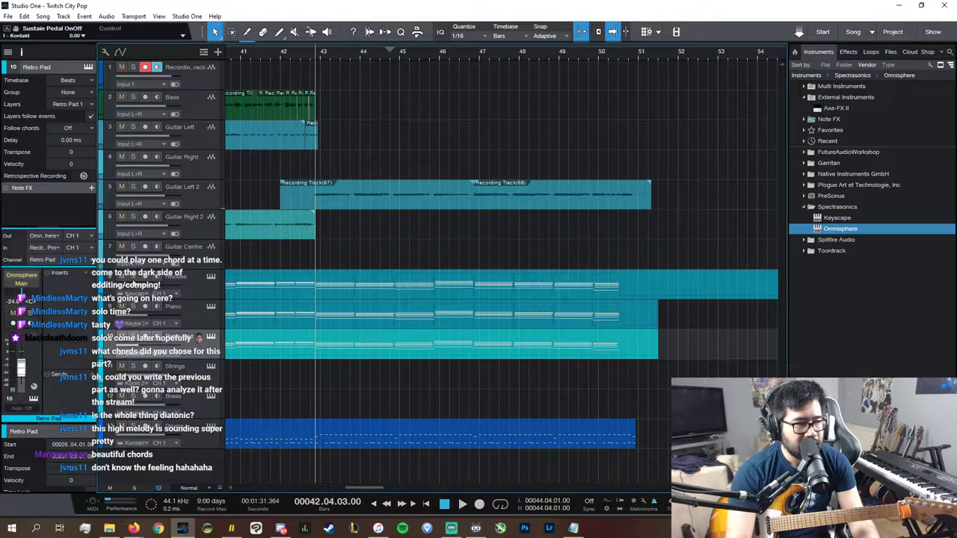
pyautogui.press('space')
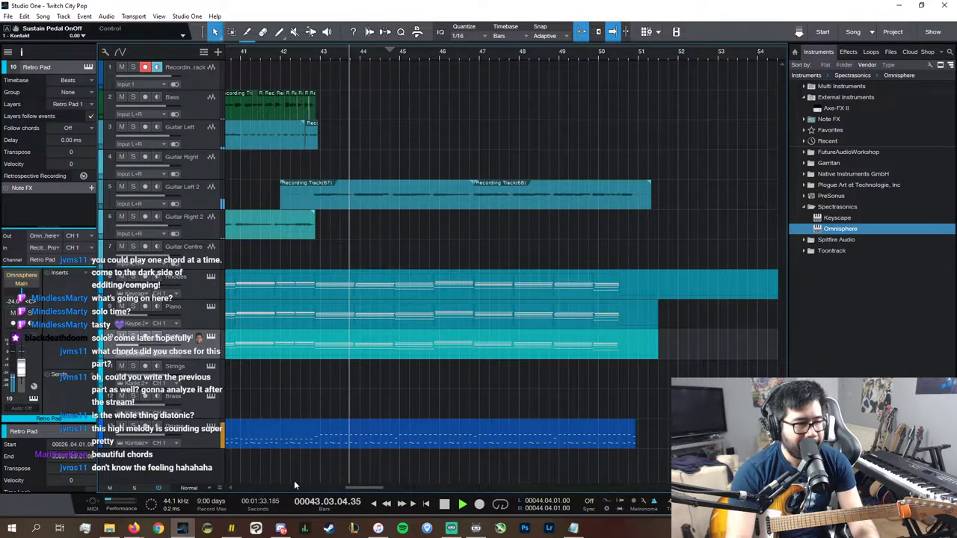
pyautogui.hscroll(-2, 303, 487)
pyautogui.click(437, 54)
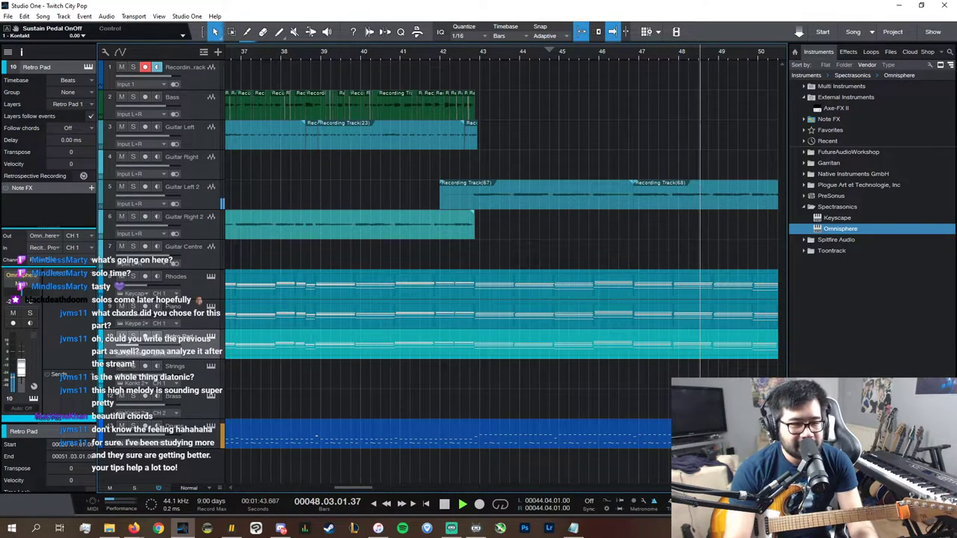
pyautogui.press('w')
pyautogui.press('w')
pyautogui.press('w')
pyautogui.hscroll(1, 633, 489)
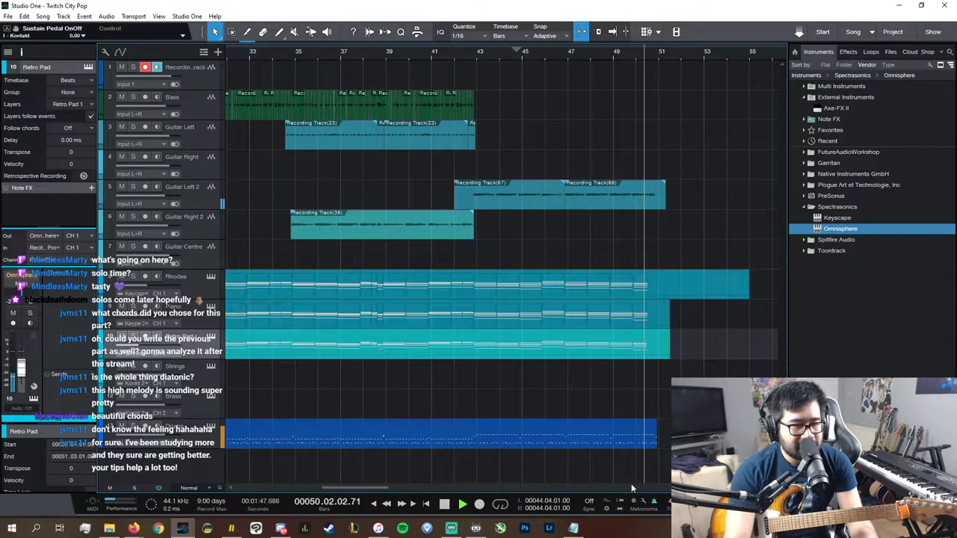
pyautogui.press('space')
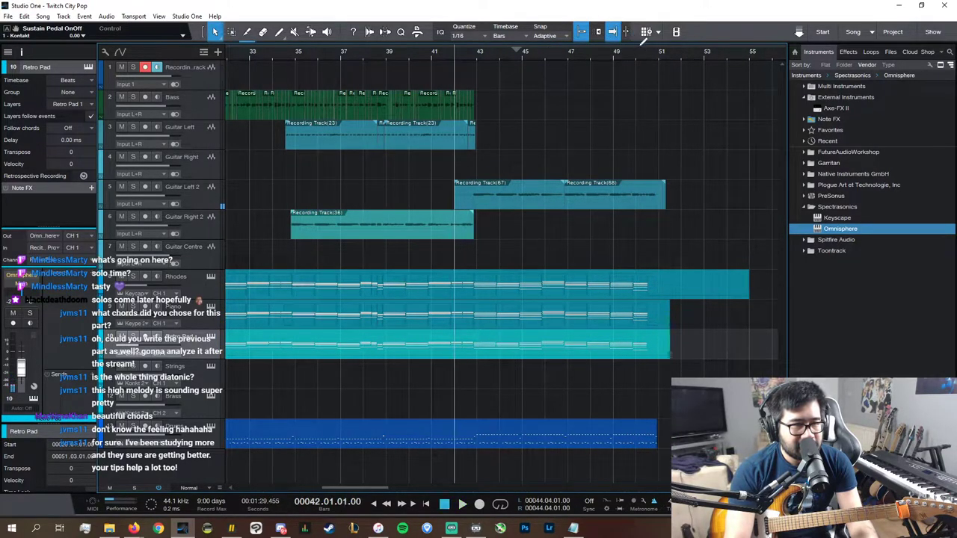
# - Open the drum part at bar 50 in the note editor and play back its pattern there
pyautogui.click(639, 48)
pyautogui.press('space')
pyautogui.doubleClick(649, 434)
pyautogui.press('space')
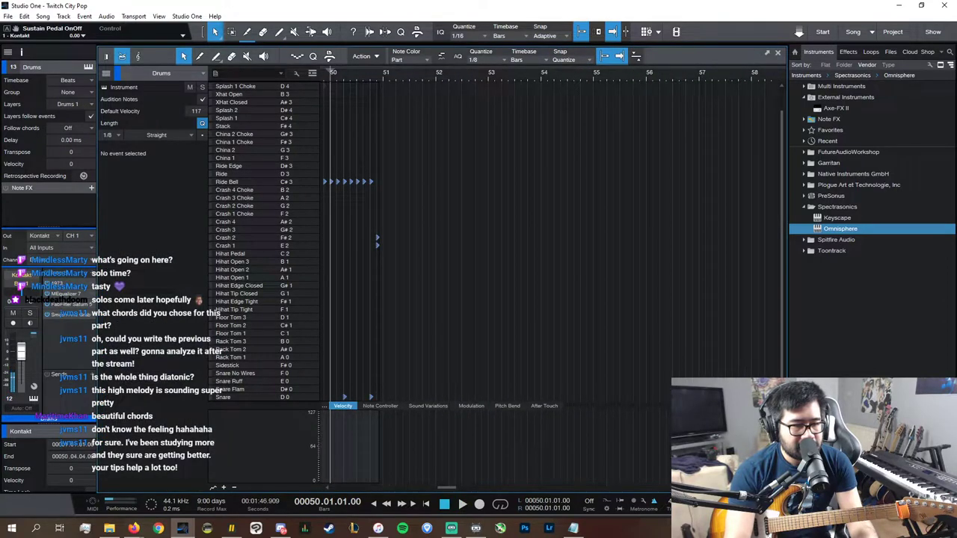
pyautogui.press('e')
pyautogui.press('e')
pyautogui.press('e')
pyautogui.press('e')
pyautogui.press('e')
pyautogui.press('e')
pyautogui.press('e')
pyautogui.press('e')
pyautogui.press('space')
pyautogui.scroll(-1, 498, 288)
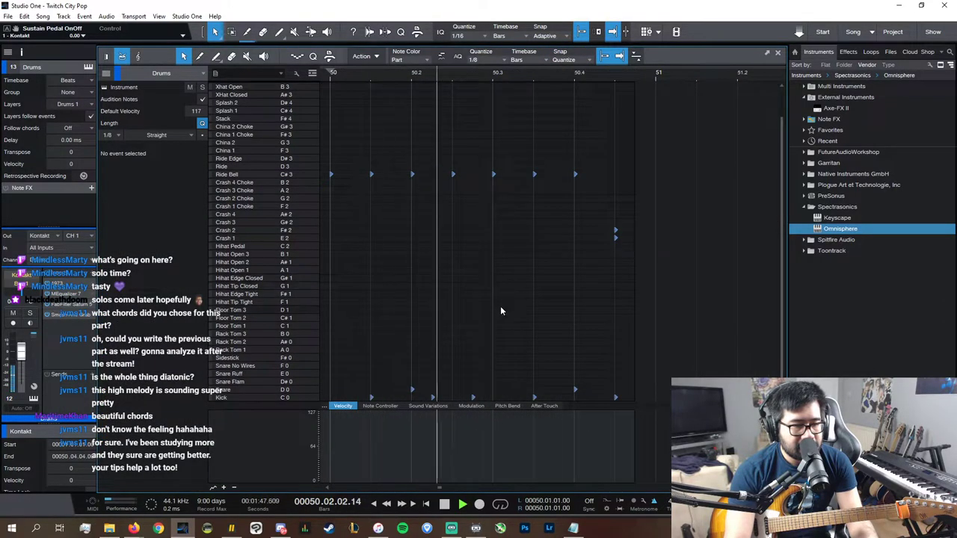
pyautogui.press('space')
pyautogui.press('space')
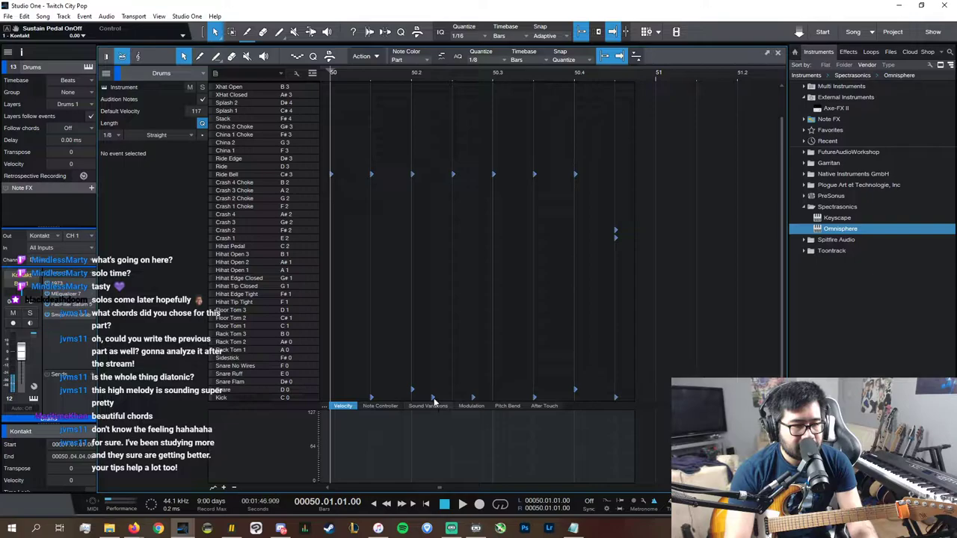
# - Set the note editor's quantize to 1/16 and move the kick note just after beat 2 of bar 50 to 50.02.03
pyautogui.click(433, 398)
pyautogui.click(490, 59)
pyautogui.click(589, 81)
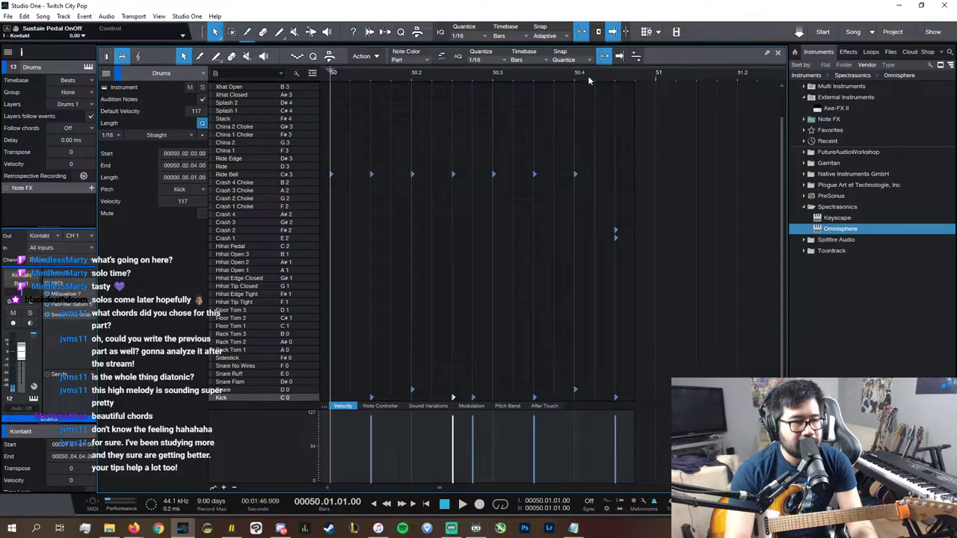
pyautogui.press('space')
pyautogui.press('space')
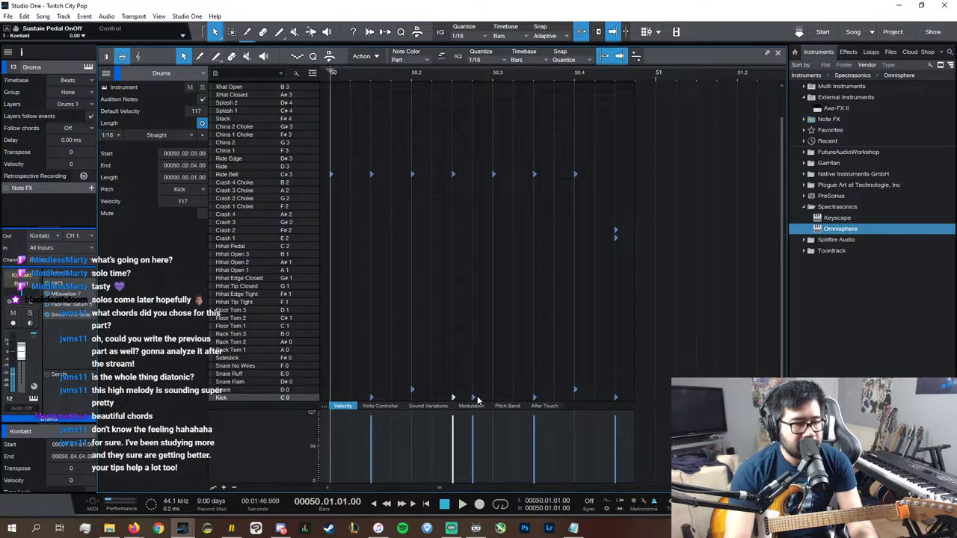
# - Move the following kick note to 50.03.01, delete all later drum notes in bar 50, and audition the stop
pyautogui.moveTo(473, 397); pyautogui.dragTo(494, 401)
pyautogui.moveTo(532, 139); pyautogui.dragTo(676, 405)
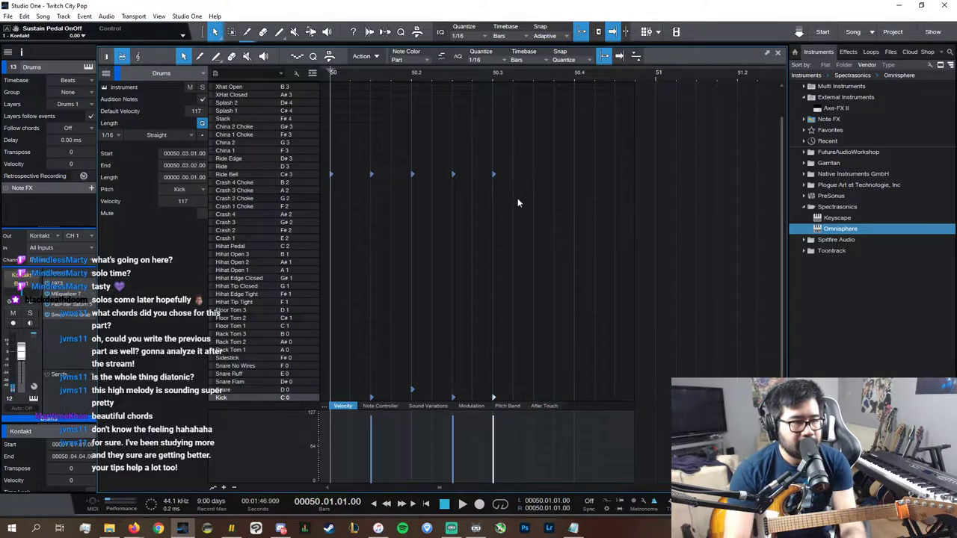
pyautogui.press('space')
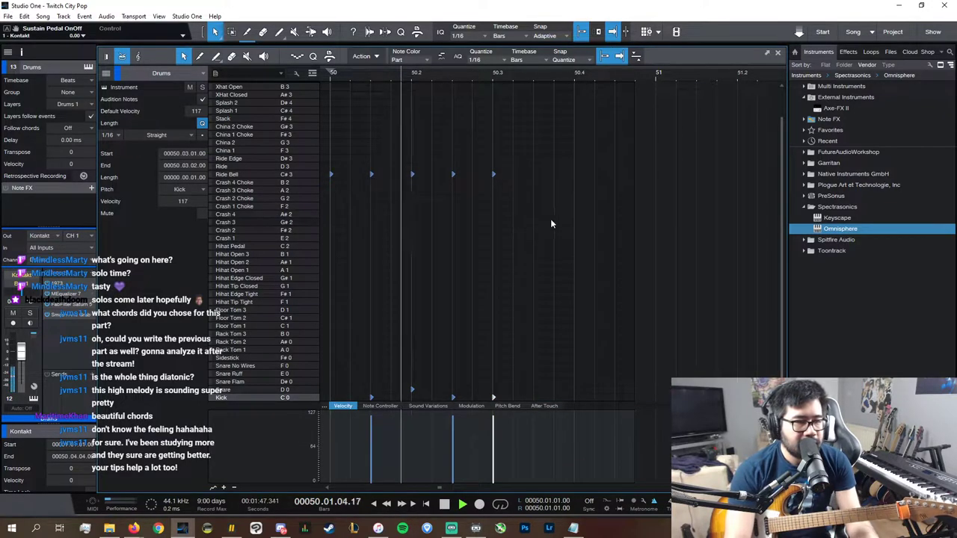
pyautogui.press('space')
# - Close the drum editor and trim the end of the last Guitar Left 2 event to 50.03.01
pyautogui.click(780, 54)
pyautogui.moveTo(665, 201); pyautogui.dragTo(655, 204)
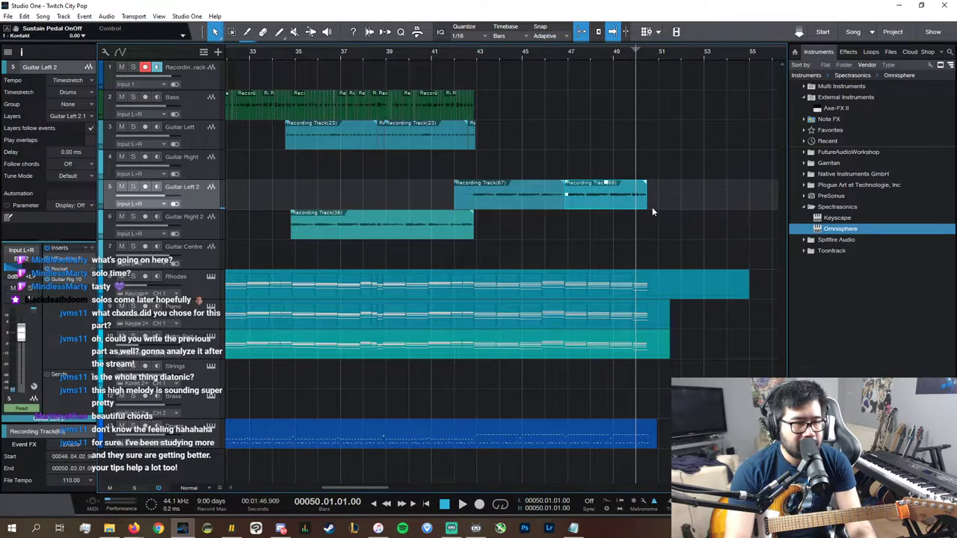
# - Copy the bass and all guitar events between bars 10 and 27 and paste them at bar 51, starting from the Bass track
pyautogui.hscroll(-5, 494, 493)
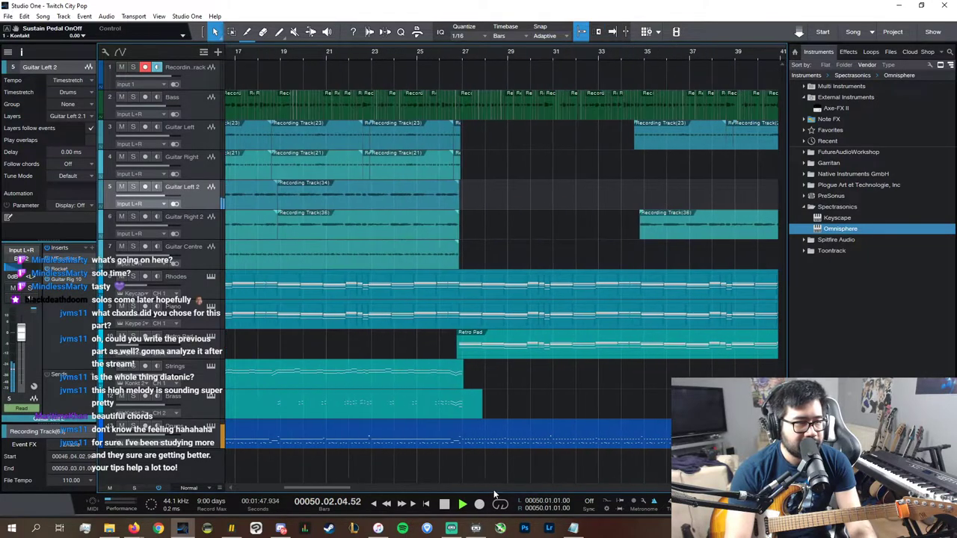
pyautogui.moveTo(254, 81); pyautogui.dragTo(635, 268)
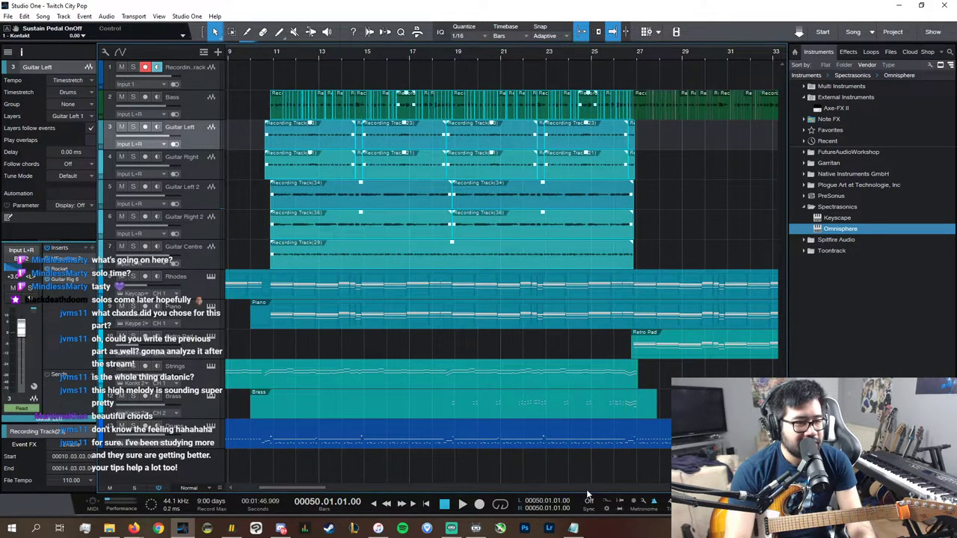
pyautogui.hscroll(10, 589, 488)
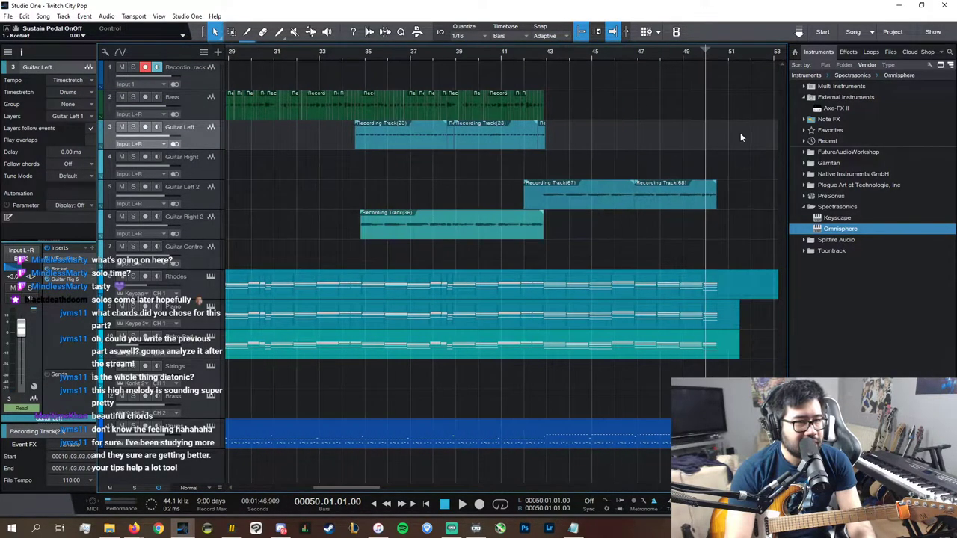
pyautogui.press('space')
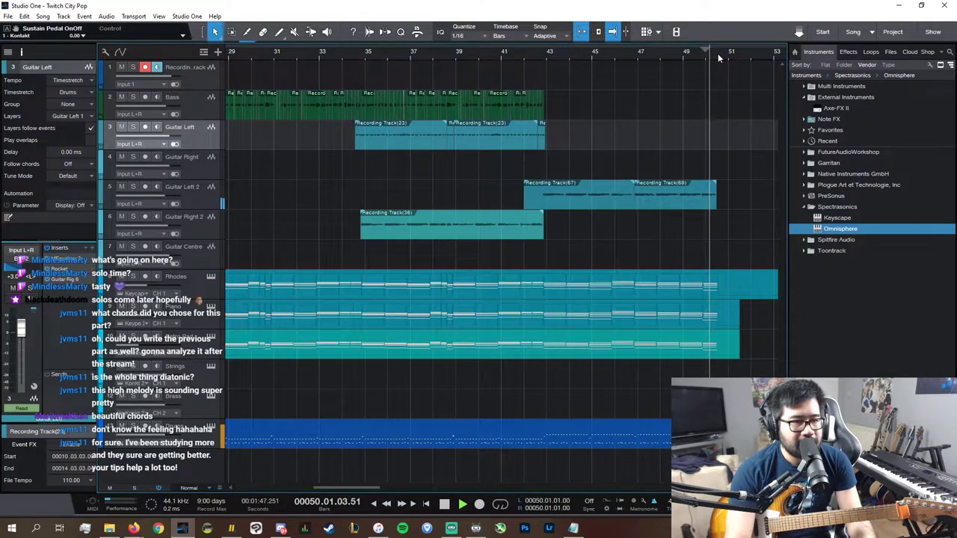
pyautogui.press('space')
pyautogui.click(729, 52)
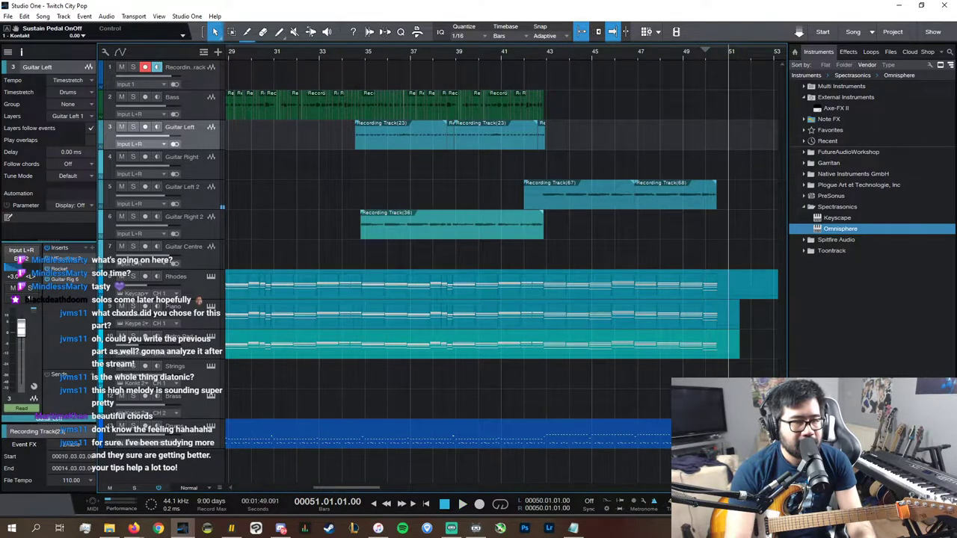
pyautogui.click(185, 112)
pyautogui.hotkey('ctrl', 'v')
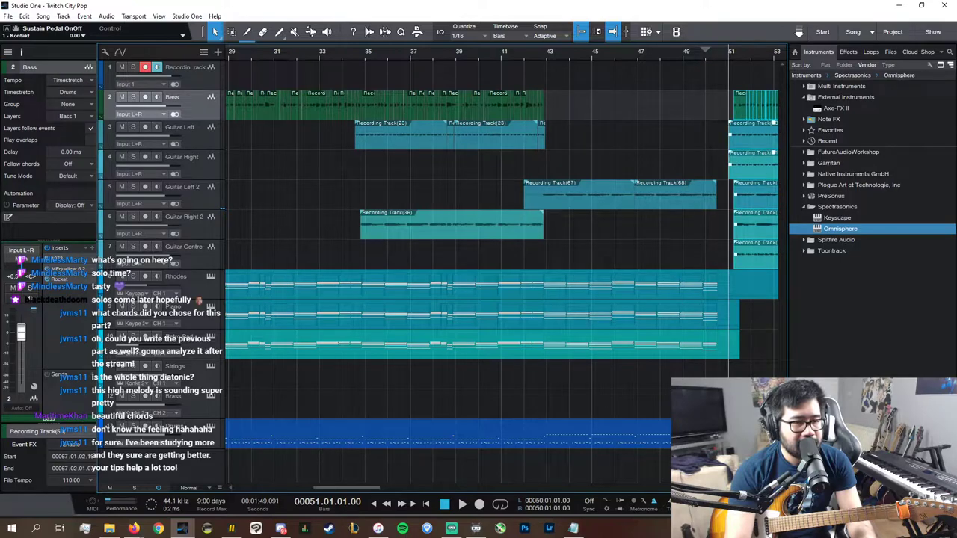
# - Shift the pasted bass and guitar events earlier so that the bass starts at 50.04.03, and start playback
pyautogui.press('e')
pyautogui.press('e')
pyautogui.moveTo(765, 114); pyautogui.dragTo(731, 115)
pyautogui.press('space')
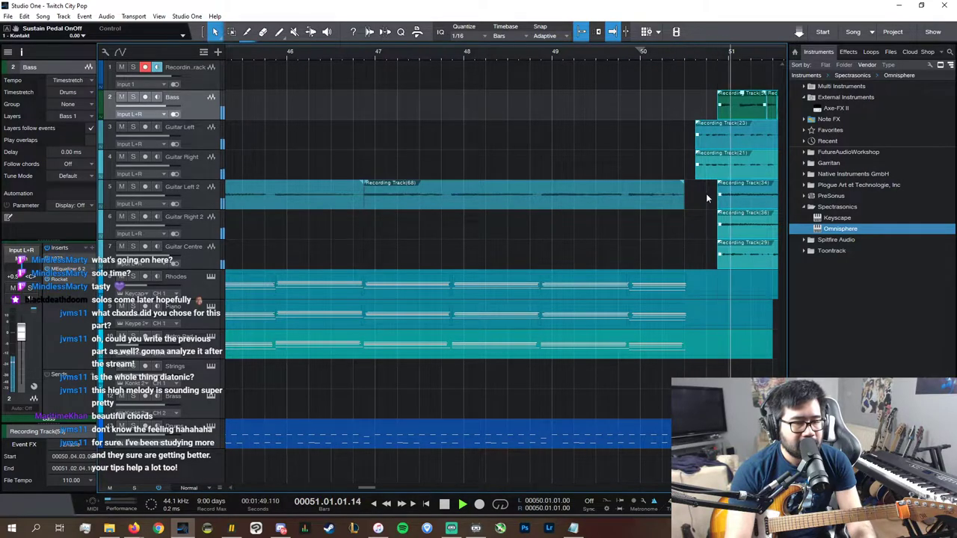
# - Listen to the pasted bass and guitar section after bar 51, check its extent in the arrangement, and replay from about bar 43
pyautogui.press('w')
pyautogui.press('w')
pyautogui.press('w')
pyautogui.press('w')
pyautogui.press('w')
pyautogui.press('w')
pyautogui.press('w')
pyautogui.press('w')
pyautogui.press('w')
pyautogui.press('w')
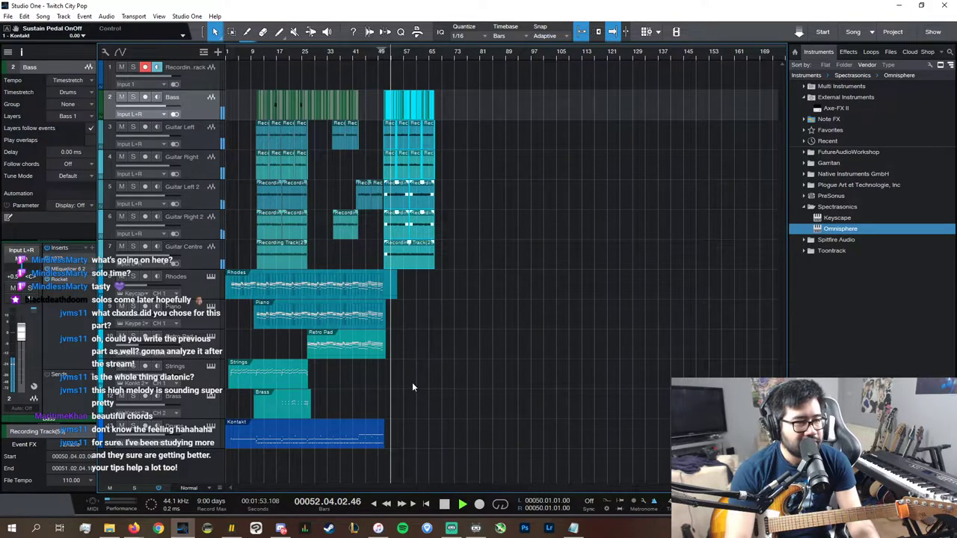
pyautogui.press('e')
pyautogui.press('e')
pyautogui.press('e')
pyautogui.press('e')
pyautogui.press('e')
pyautogui.press('e')
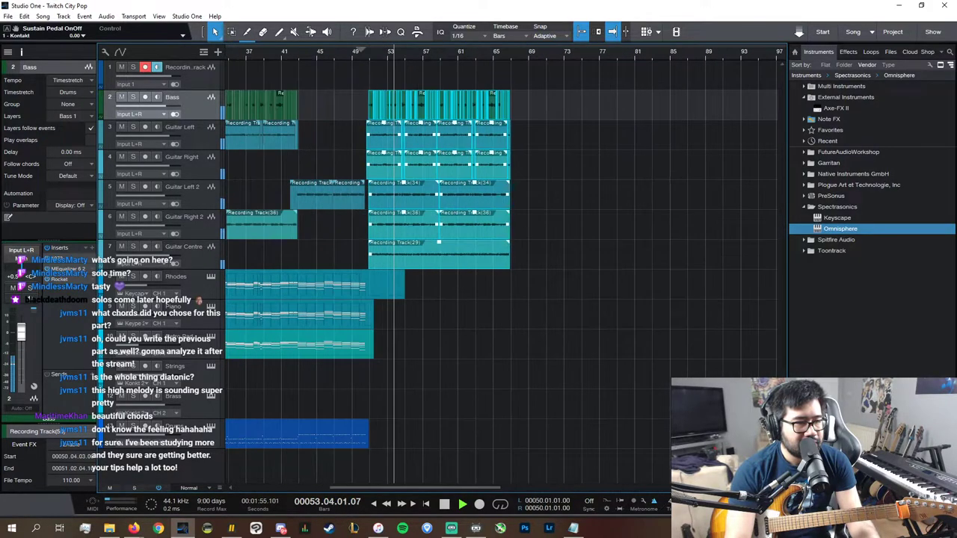
pyautogui.press('w')
pyautogui.press('w')
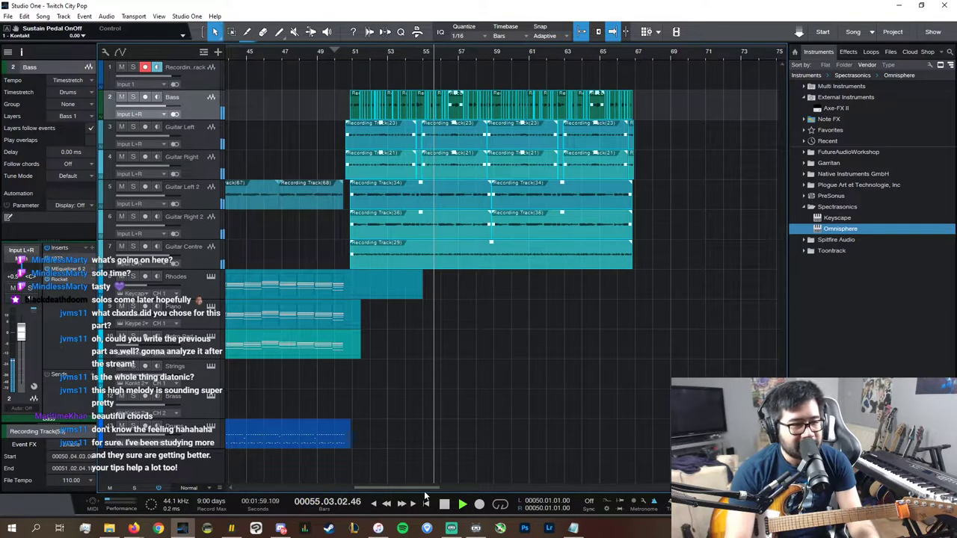
pyautogui.moveTo(424, 490); pyautogui.dragTo(350, 484)
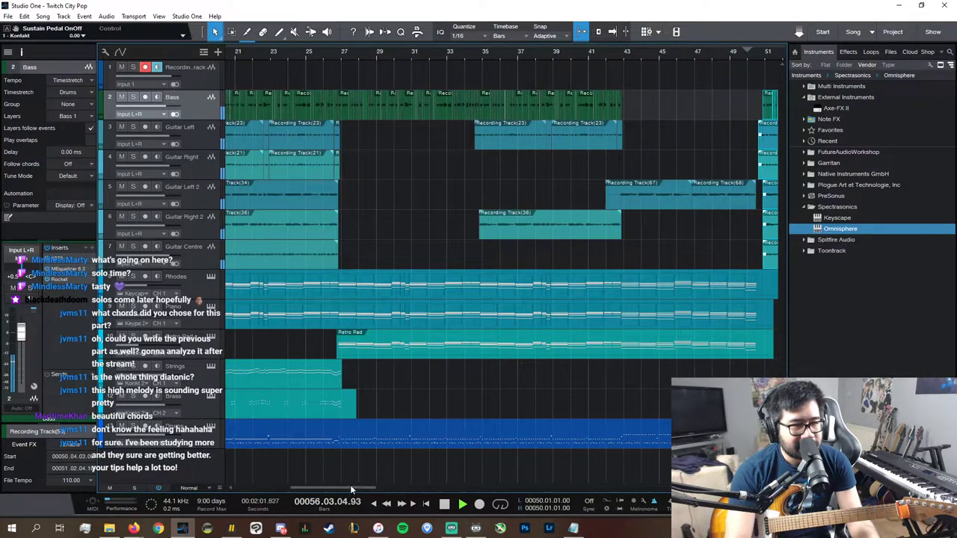
pyautogui.click(617, 52)
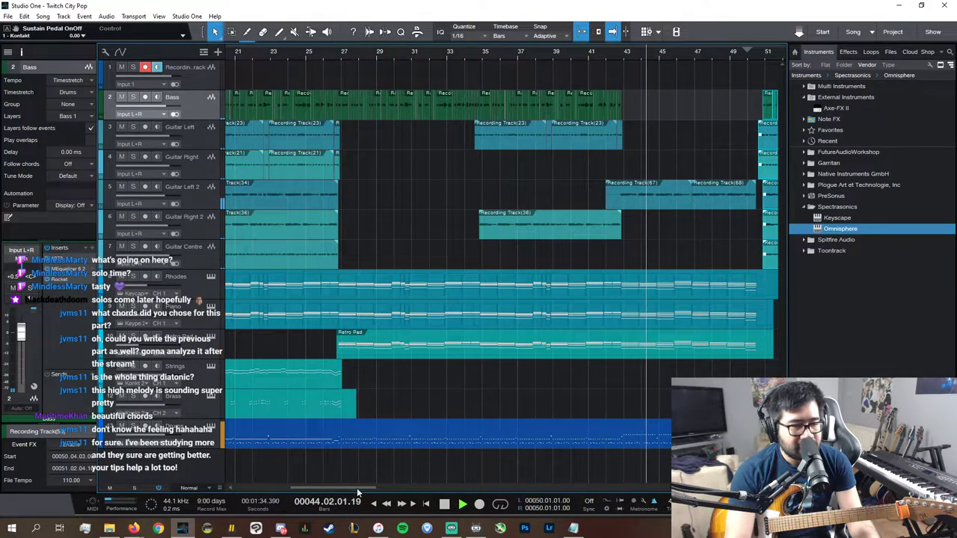
# - Open the drum part in the note editor and copy the drum notes from 10.04.03 to about bar 26
pyautogui.hscroll(-3, 358, 490)
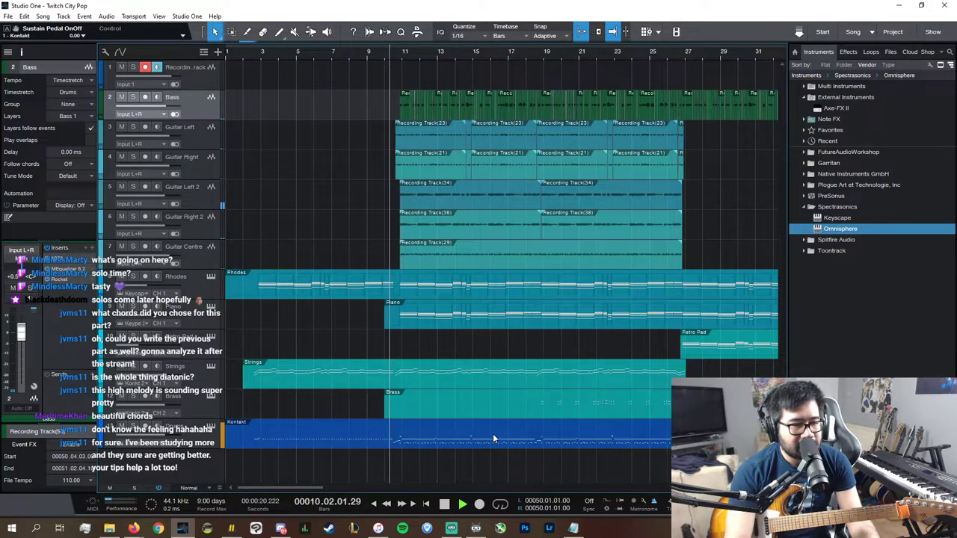
pyautogui.doubleClick(493, 434)
pyautogui.press('w')
pyautogui.press('w')
pyautogui.press('w')
pyautogui.press('w')
pyautogui.press('w')
pyautogui.press('w')
pyautogui.press('w')
pyautogui.press('w')
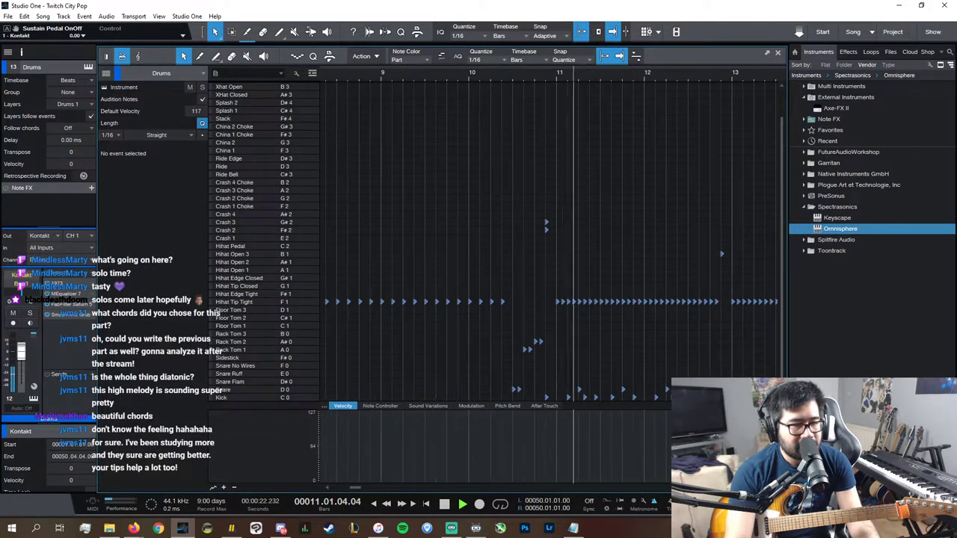
pyautogui.press('w')
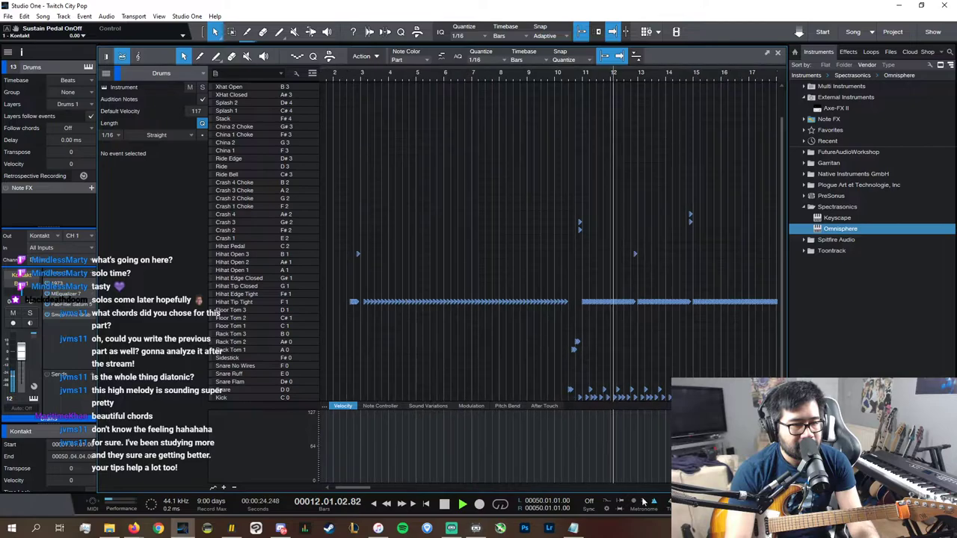
pyautogui.hscroll(2, 602, 216)
pyautogui.moveTo(430, 180); pyautogui.dragTo(366, 407)
pyautogui.hscroll(4, 497, 487)
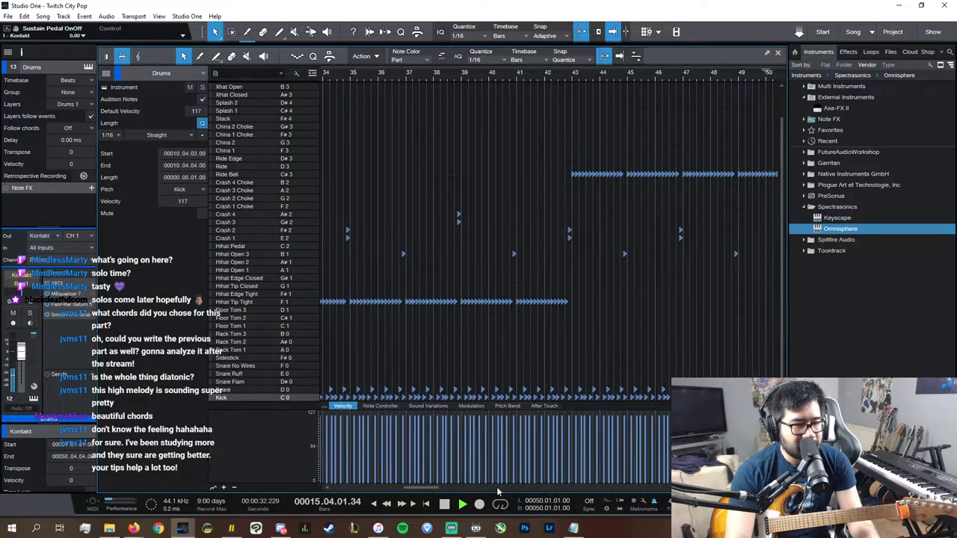
# - Place the playhead at 50.04.03 and paste the copied drum notes there
pyautogui.press('space')
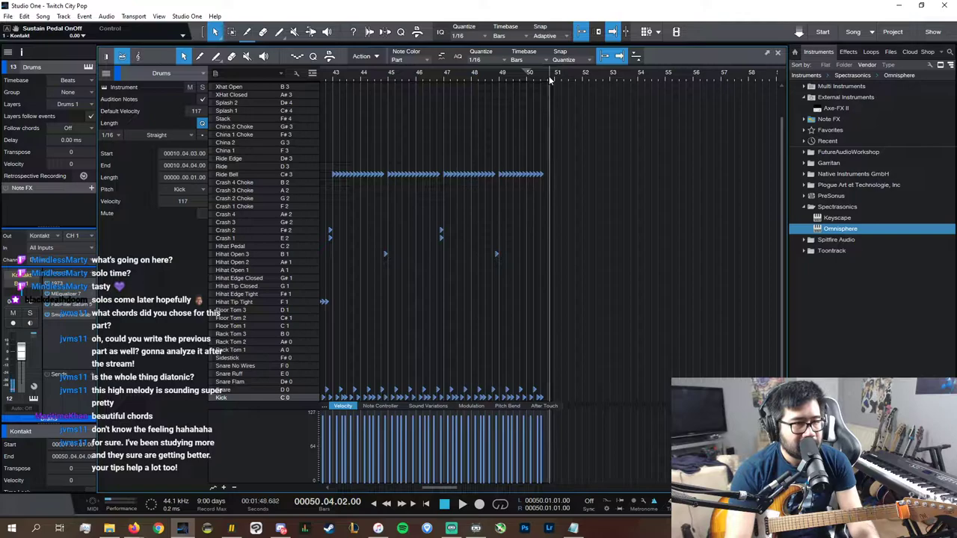
pyautogui.press('space')
pyautogui.press('space')
pyautogui.click(539, 77)
pyautogui.press('space')
pyautogui.moveTo(538, 77); pyautogui.dragTo(556, 105)
pyautogui.press('space')
pyautogui.click(552, 78)
pyautogui.hotkey('ctrl', 'v')
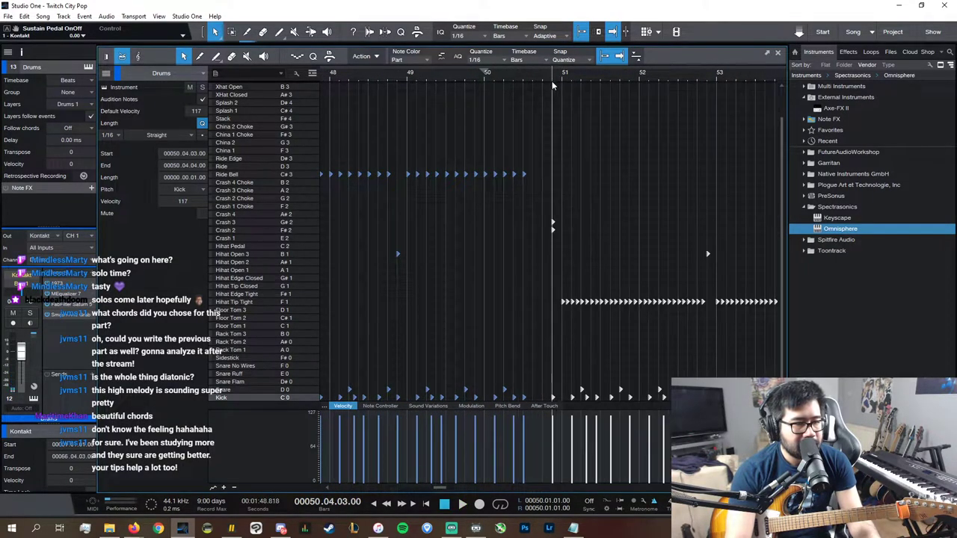
# - Play back the pasted drums together with the bass and guitars in the arrangement, and compare with the original section at bar 10
pyautogui.press('space')
pyautogui.click(528, 77)
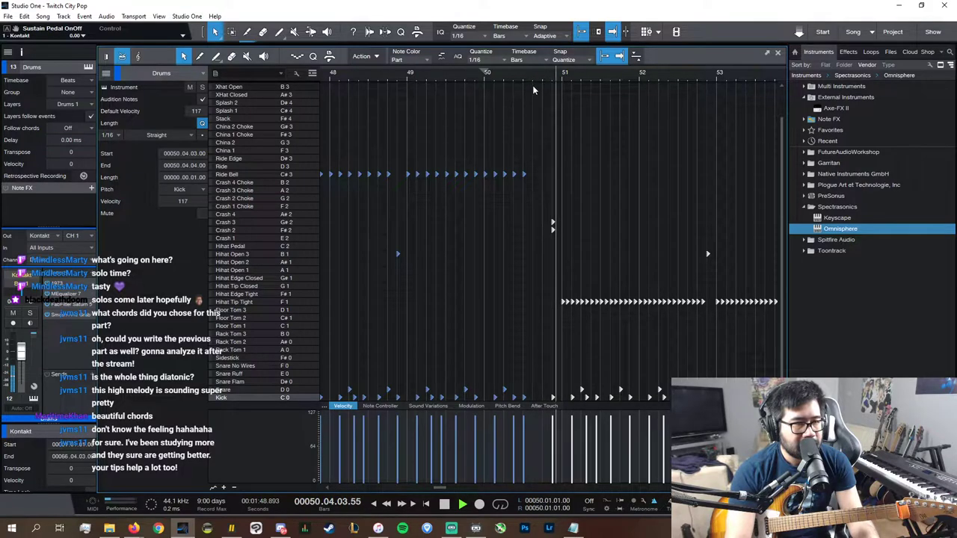
pyautogui.press('F2')
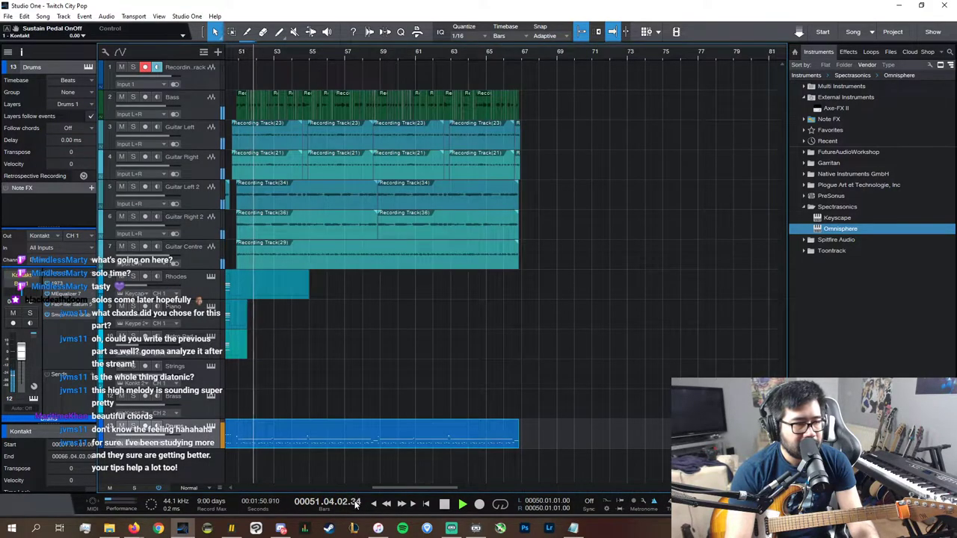
pyautogui.hscroll(-2, 360, 487)
pyautogui.press('f')
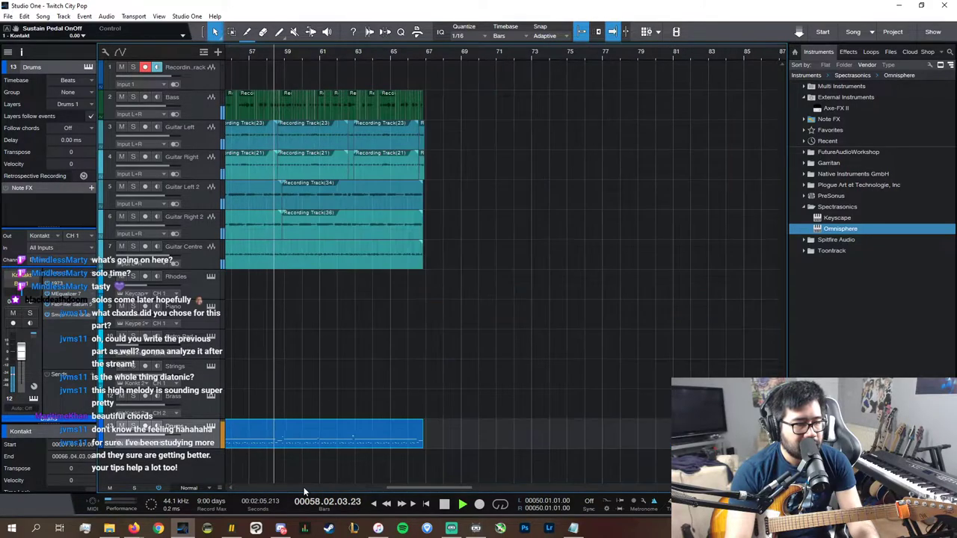
pyautogui.scroll(7, 322, 484)
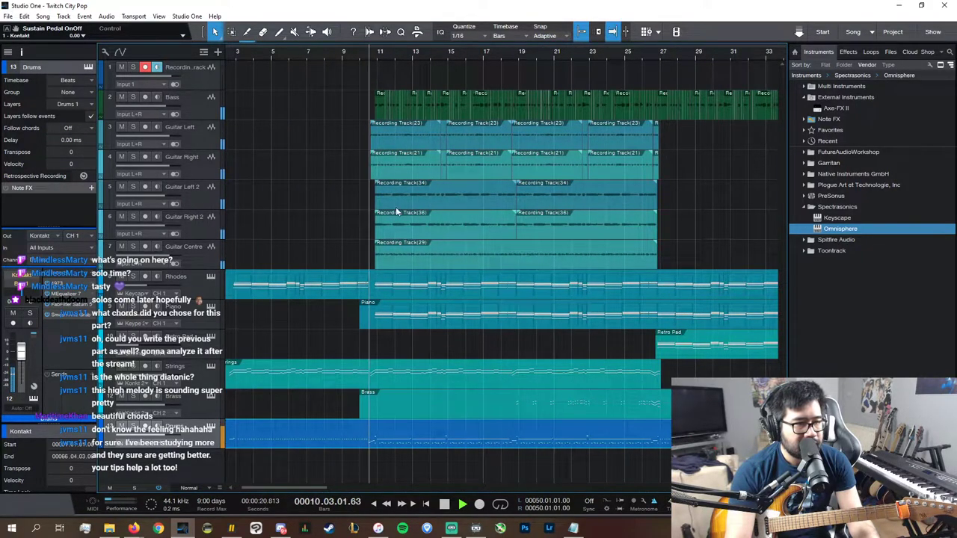
# - Open the Rhodes part in the note editor and copy its notes from 10.04.03 to just before bar 27
pyautogui.doubleClick(470, 281)
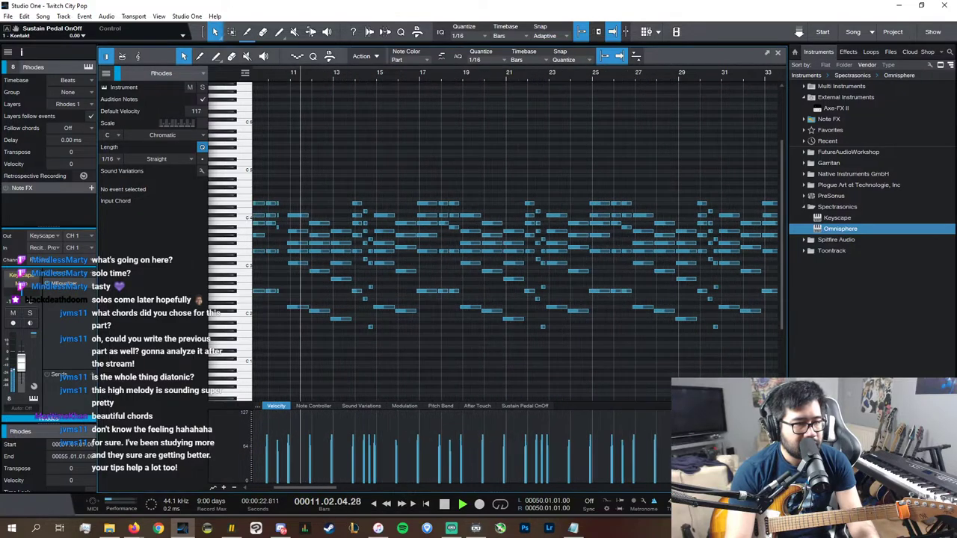
pyautogui.moveTo(286, 342); pyautogui.dragTo(774, 176)
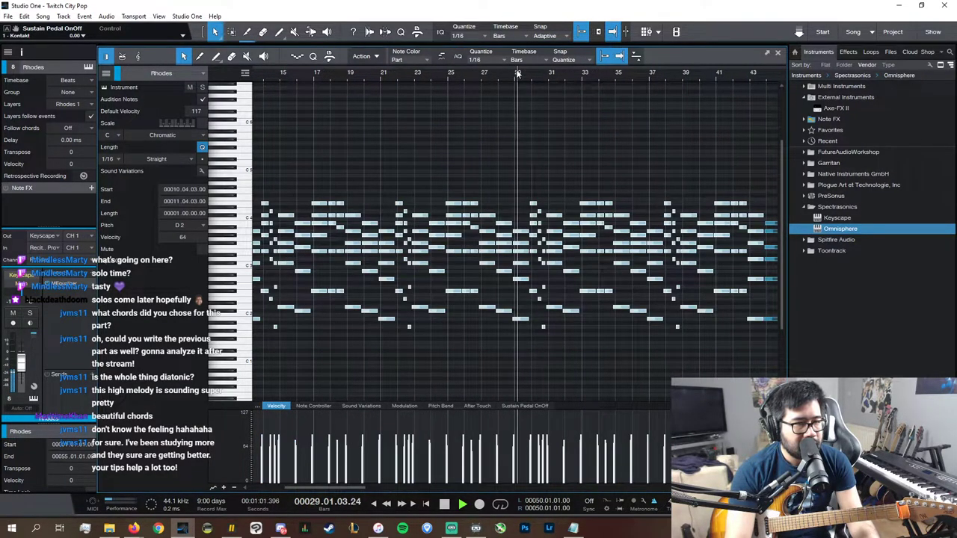
pyautogui.click(427, 76)
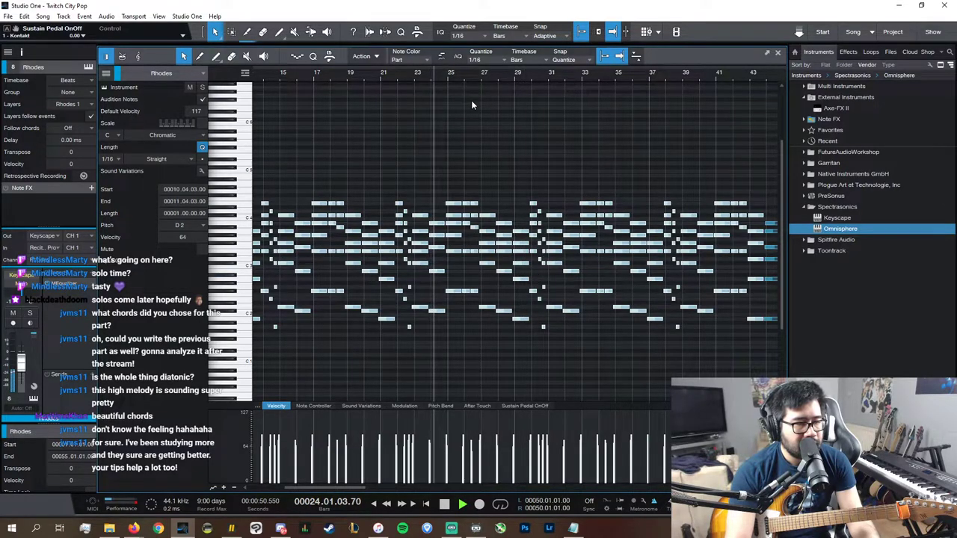
pyautogui.click(492, 72)
pyautogui.click(464, 78)
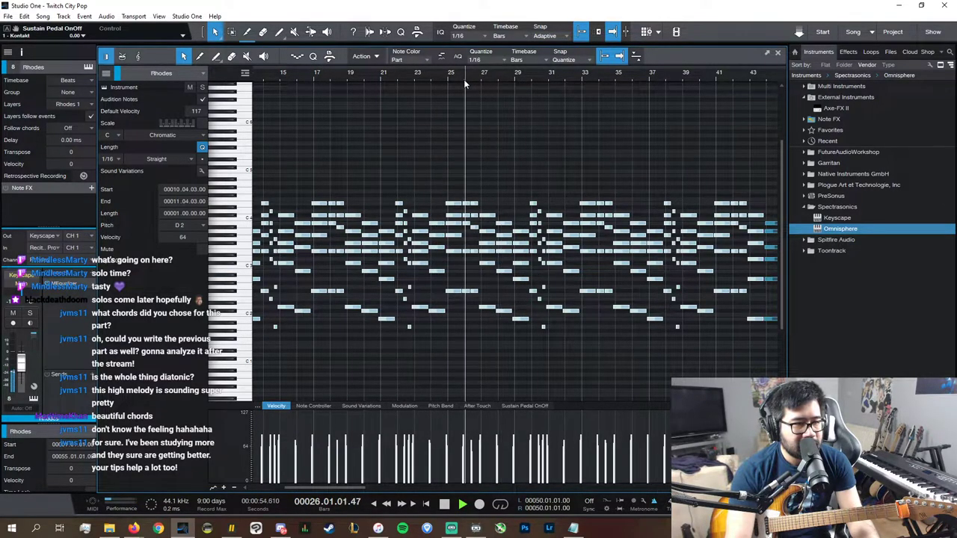
pyautogui.hscroll(-2, 590, 355)
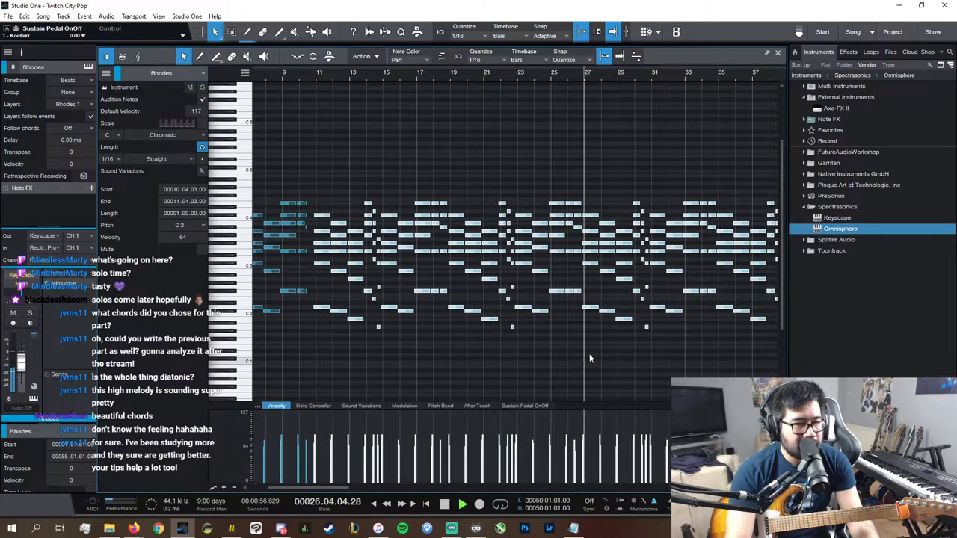
pyautogui.moveTo(582, 358); pyautogui.dragTo(313, 157)
pyautogui.hscroll(5, 566, 492)
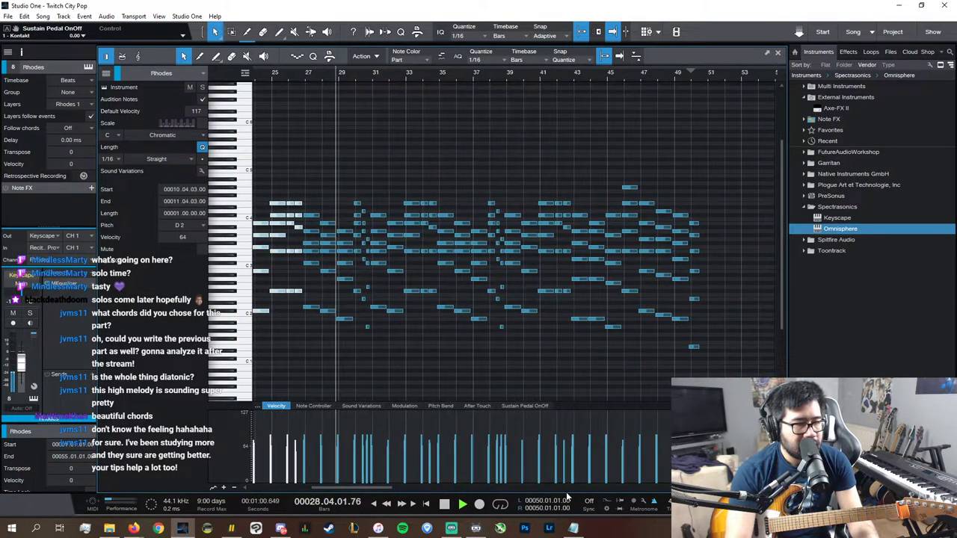
# - Place the playhead at 50.04.03, paste the copied Rhodes notes there, and play them back
pyautogui.click(704, 78)
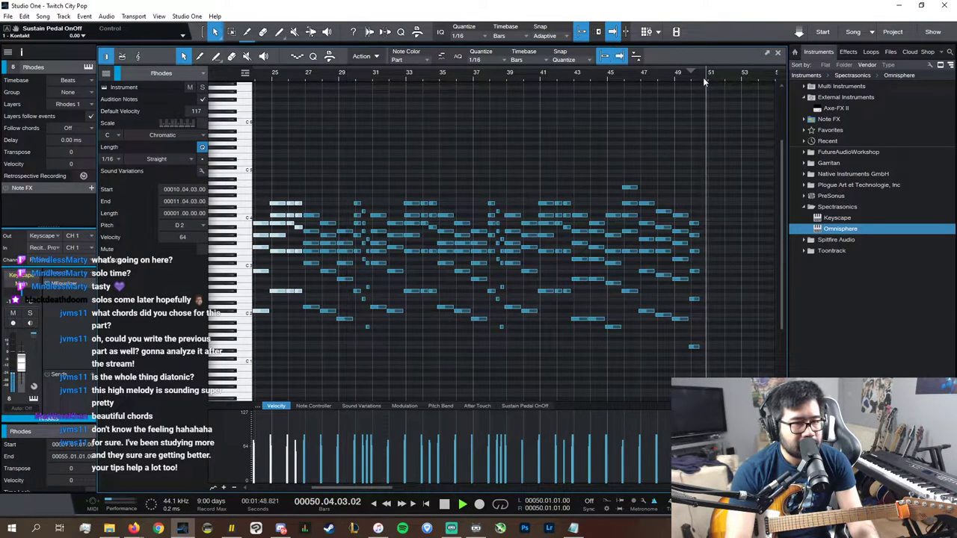
pyautogui.press('space')
pyautogui.press('e')
pyautogui.moveTo(705, 78); pyautogui.dragTo(710, 87)
pyautogui.click(708, 73)
pyautogui.hotkey('ctrl', 'v')
pyautogui.press('space')
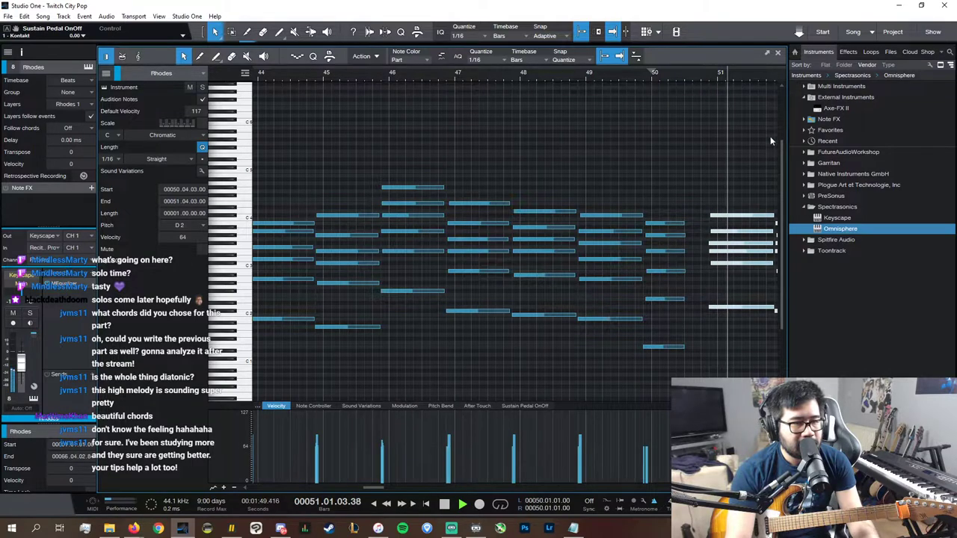
# - Open the Piano part and paste the same notes at 50.04.03, then return to the arrangement during playback
pyautogui.click(778, 53)
pyautogui.press('space')
pyautogui.doubleClick(240, 317)
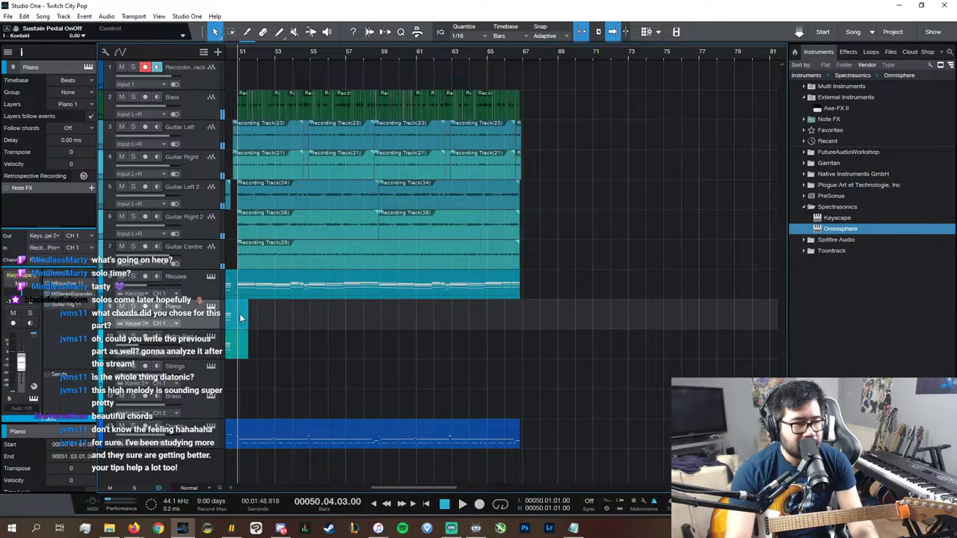
pyautogui.hotkey('ctrl', 'v')
pyautogui.click(779, 54)
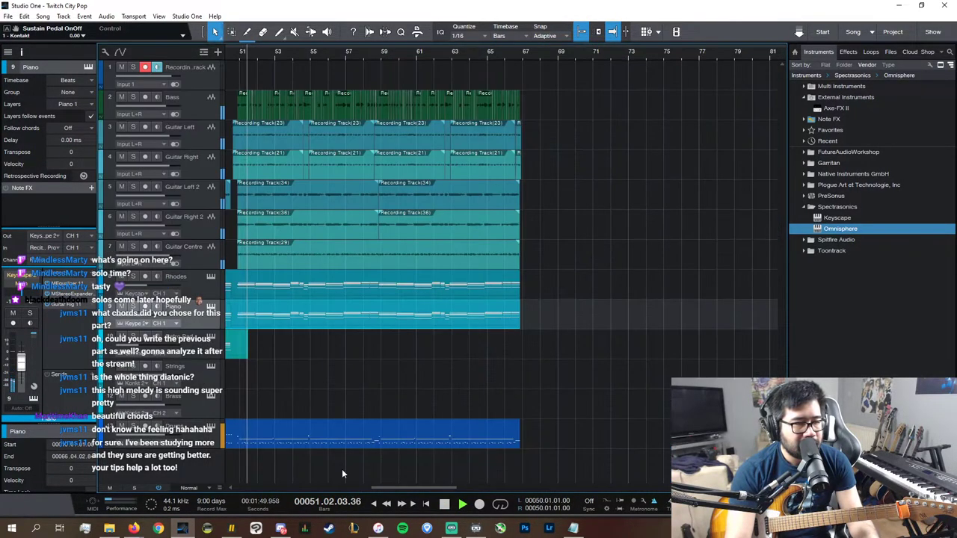
# - Open the Rhodes part around bar 10 in the note editor and display its sustain pedal data
pyautogui.scroll(8, 314, 487)
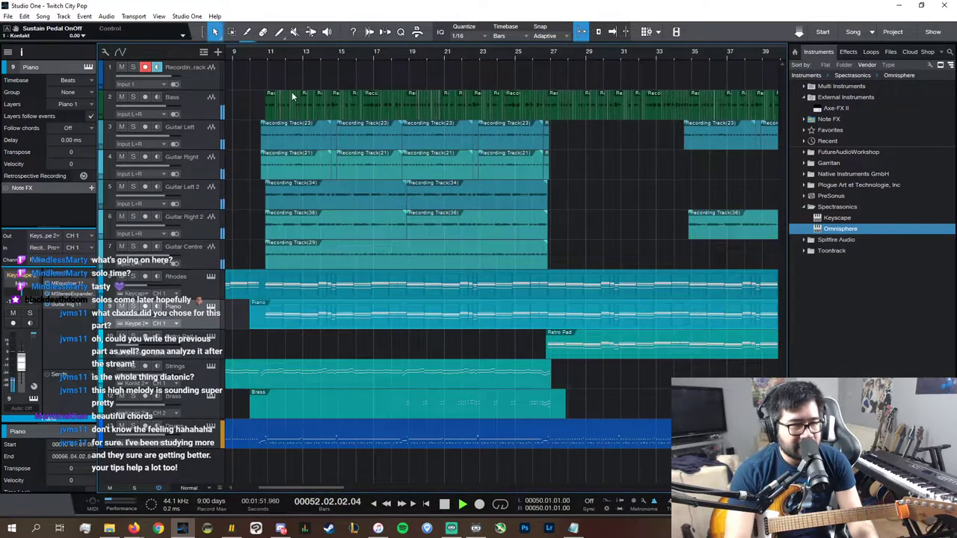
pyautogui.doubleClick(346, 288)
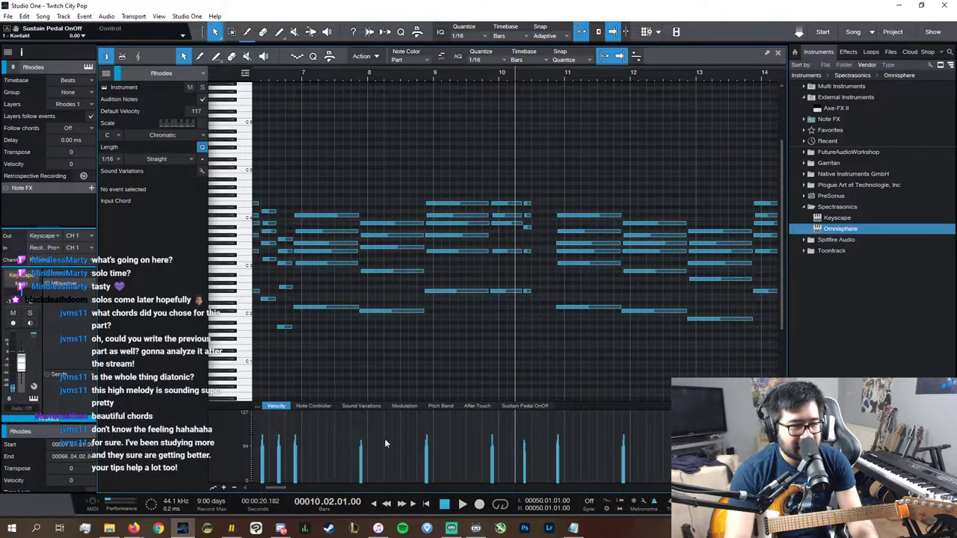
pyautogui.click(523, 406)
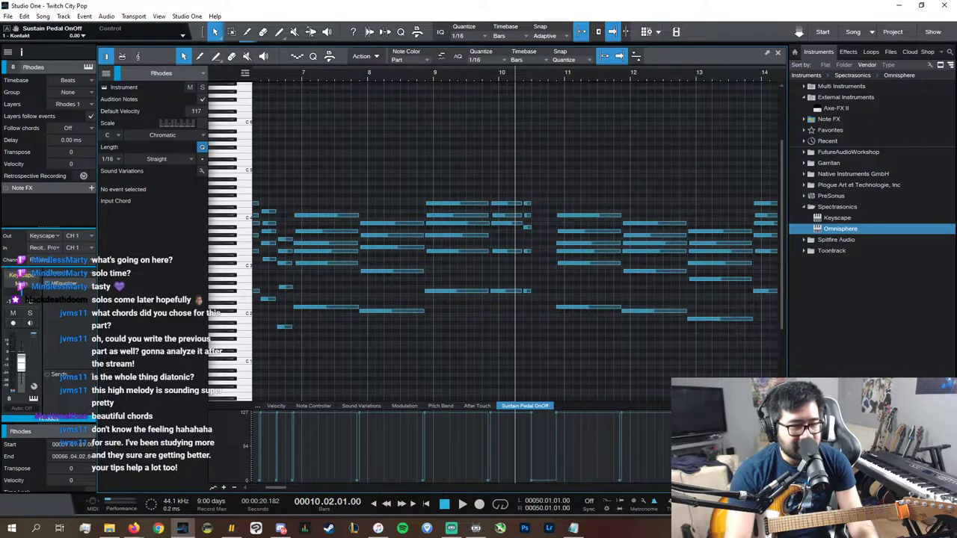
pyautogui.press('w')
pyautogui.press('w')
pyautogui.press('w')
pyautogui.press('w')
pyautogui.press('w')
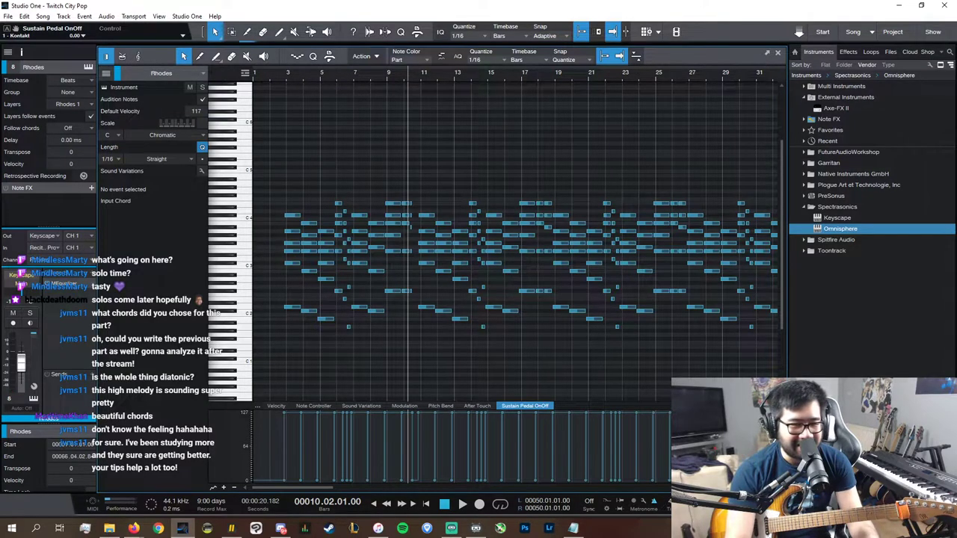
# - Copy the Rhodes sustain pedal points from about 10.04.03 to just before bar 27
pyautogui.press('e')
pyautogui.press('e')
pyautogui.press('e')
pyautogui.hscroll(1, 579, 489)
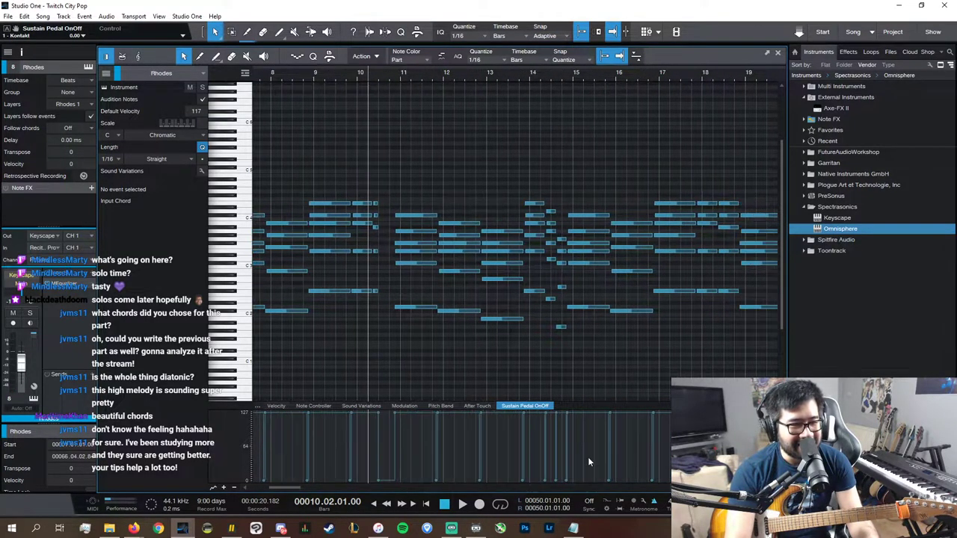
pyautogui.press('w')
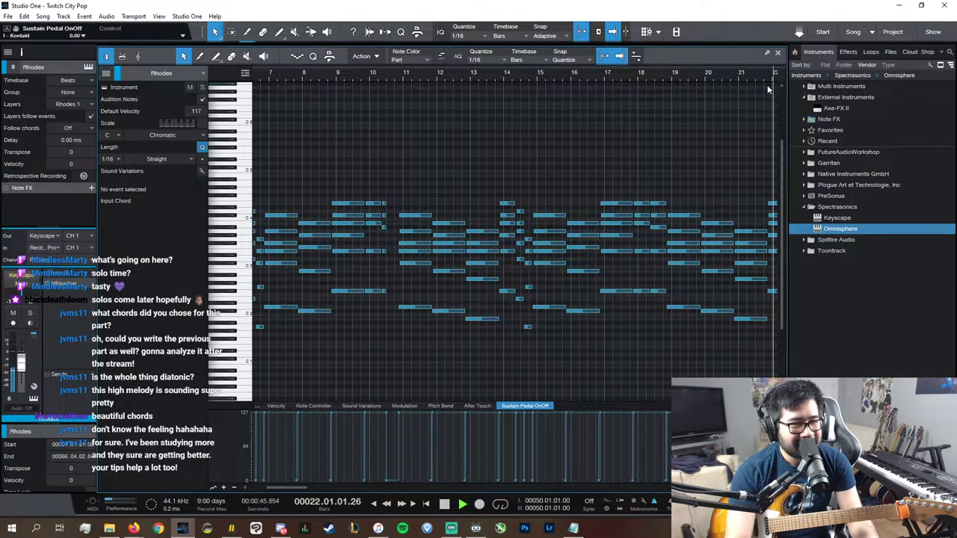
pyautogui.click(255, 72)
pyautogui.press('w')
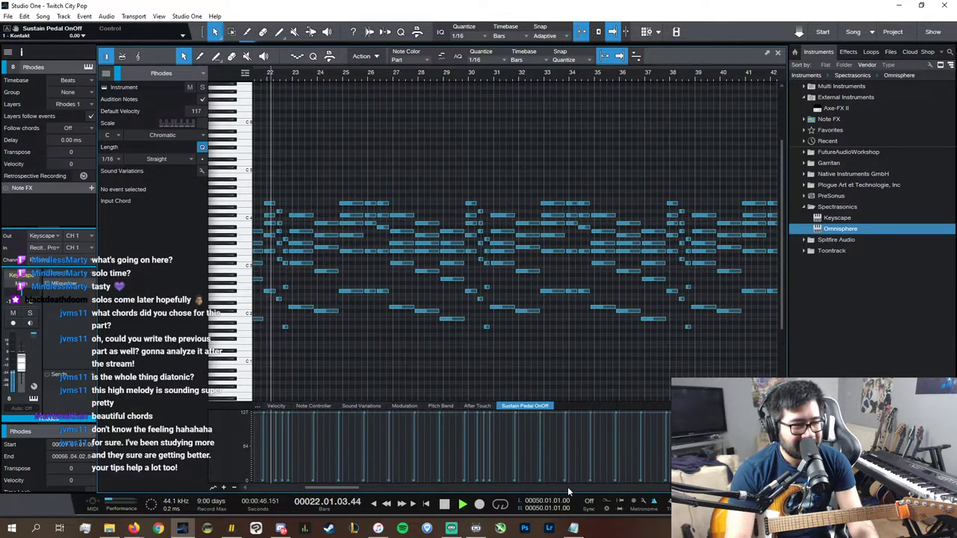
pyautogui.hscroll(-3, 514, 490)
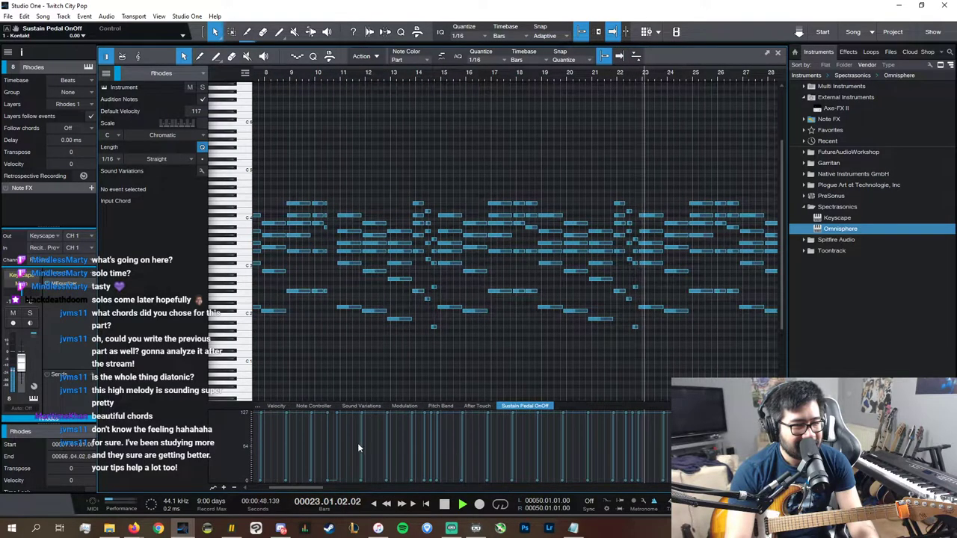
pyautogui.moveTo(337, 457); pyautogui.dragTo(778, 464)
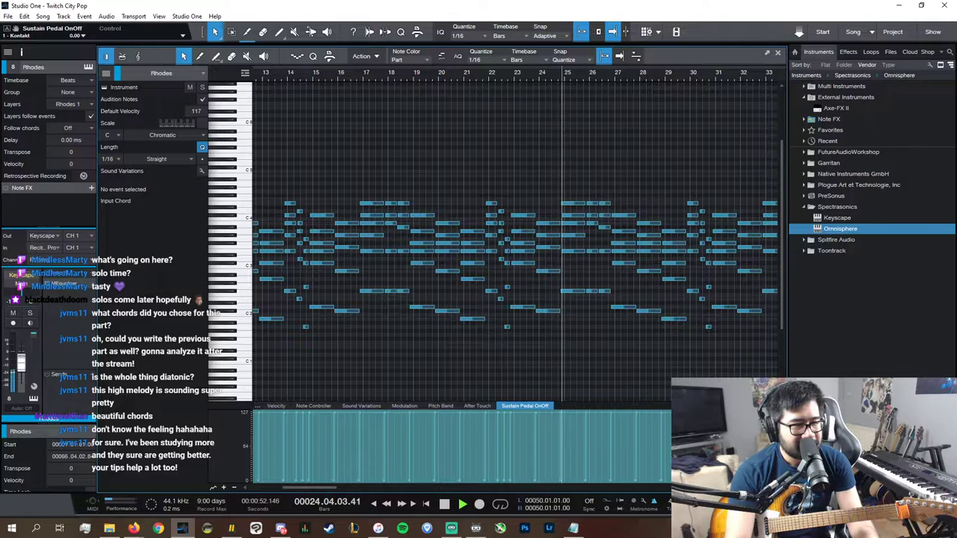
pyautogui.moveTo(671, 470); pyautogui.dragTo(613, 469)
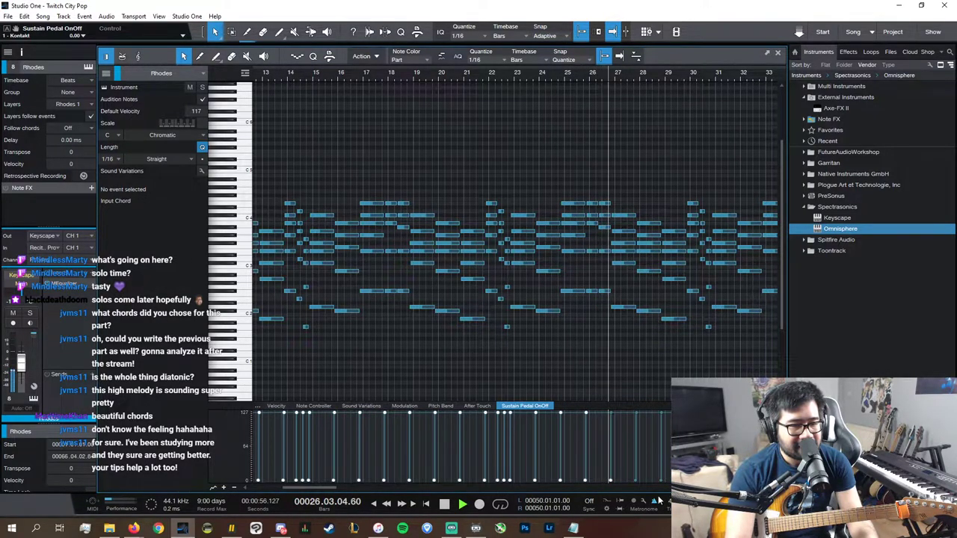
# - Paste the copied sustain pedal points into the Rhodes part at 50.04.03 and return to the arrangement
pyautogui.hscroll(6, 653, 487)
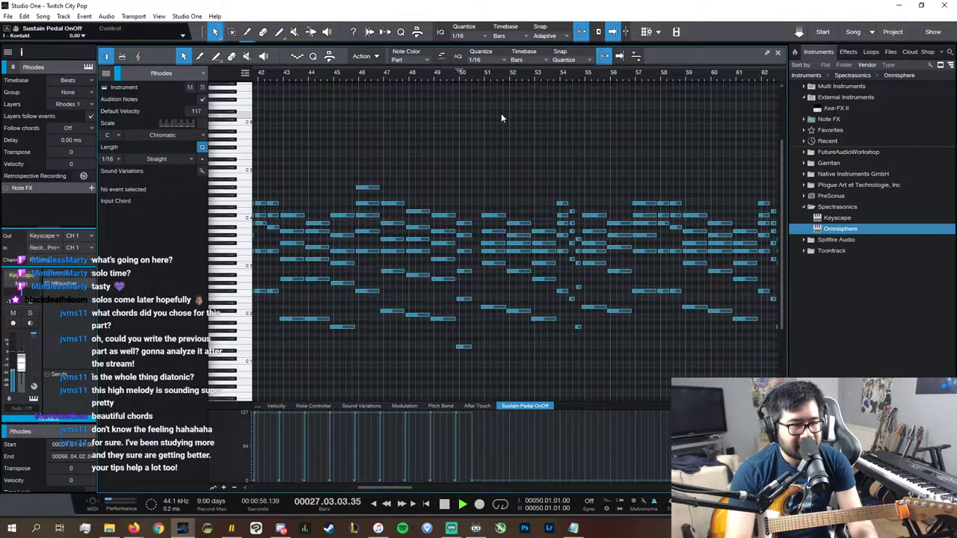
pyautogui.click(482, 79)
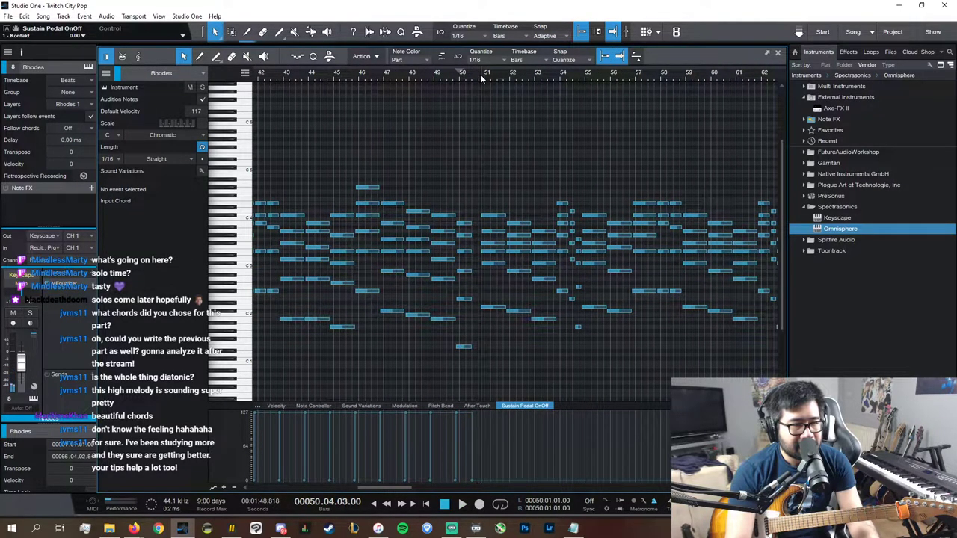
pyautogui.hotkey('ctrl', 'v')
pyautogui.press('space')
pyautogui.click(778, 54)
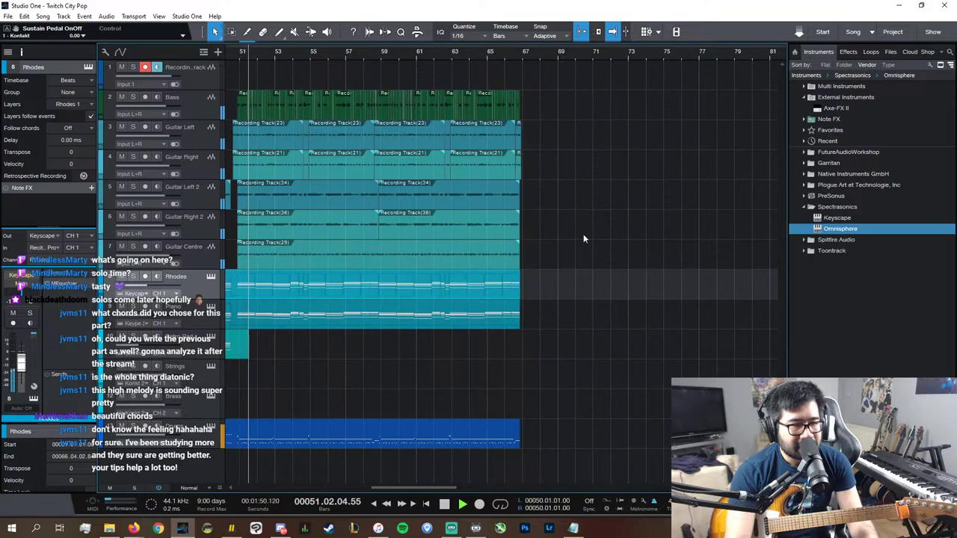
# - Extend the end of the Retro Pad part to bar 67
pyautogui.click(252, 348)
pyautogui.moveTo(271, 352); pyautogui.dragTo(522, 355)
pyautogui.hscroll(-2, 408, 487)
# - Open the Piano part near bar 51, paste the sustain pedal points at 50.04.03, and return to the arrangement
pyautogui.click(412, 54)
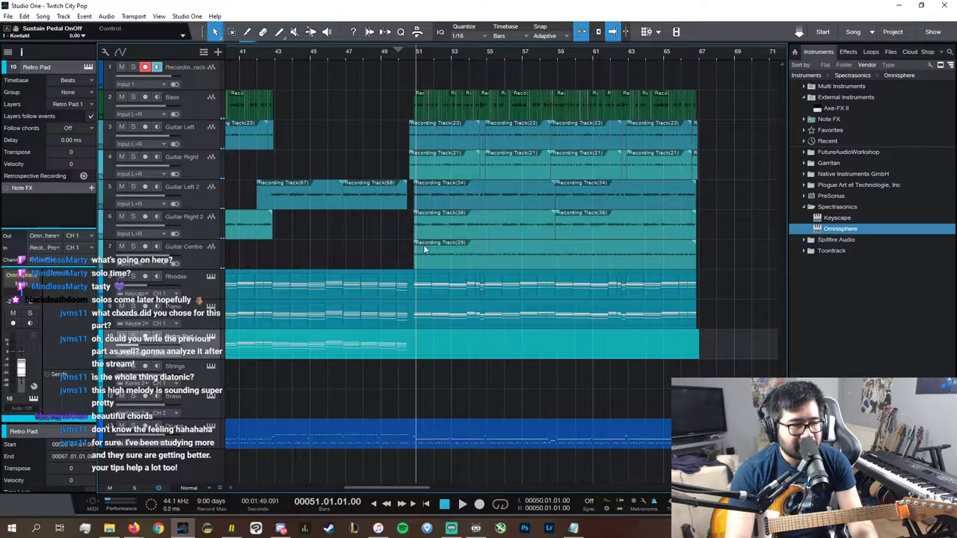
pyautogui.doubleClick(429, 318)
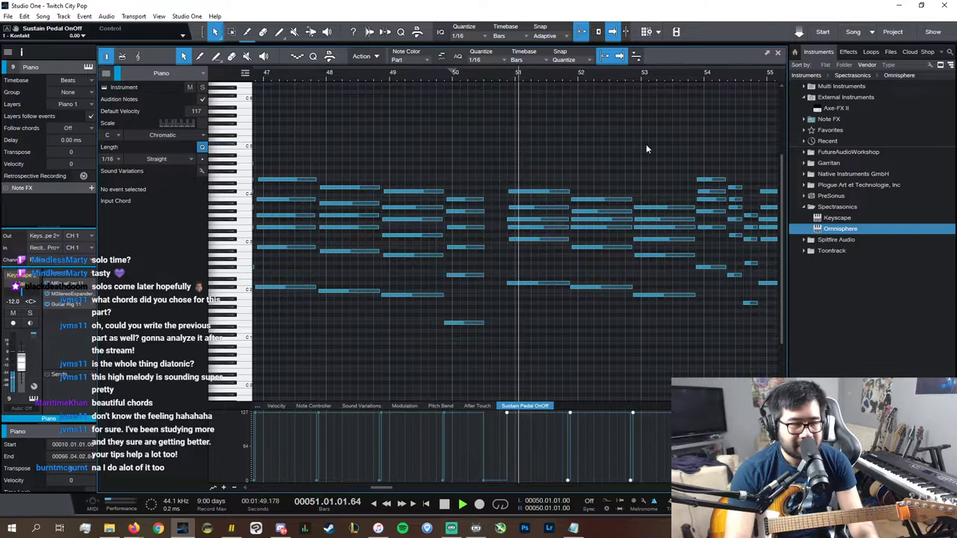
pyautogui.click(778, 52)
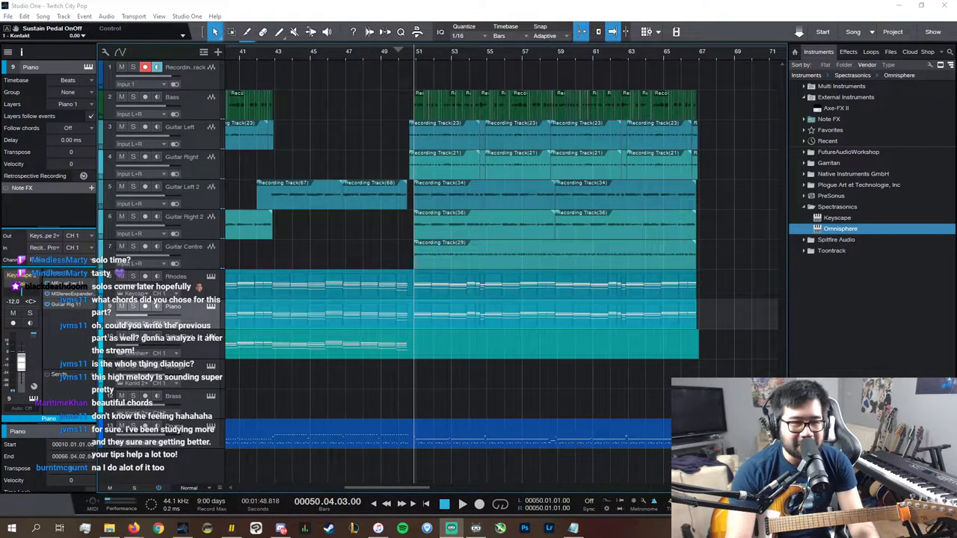
# - Extend the end of the Strings part from about bar 27 to bar 67
pyautogui.press('w')
pyautogui.press('w')
pyautogui.press('w')
pyautogui.press('w')
pyautogui.hscroll(-3, 459, 486)
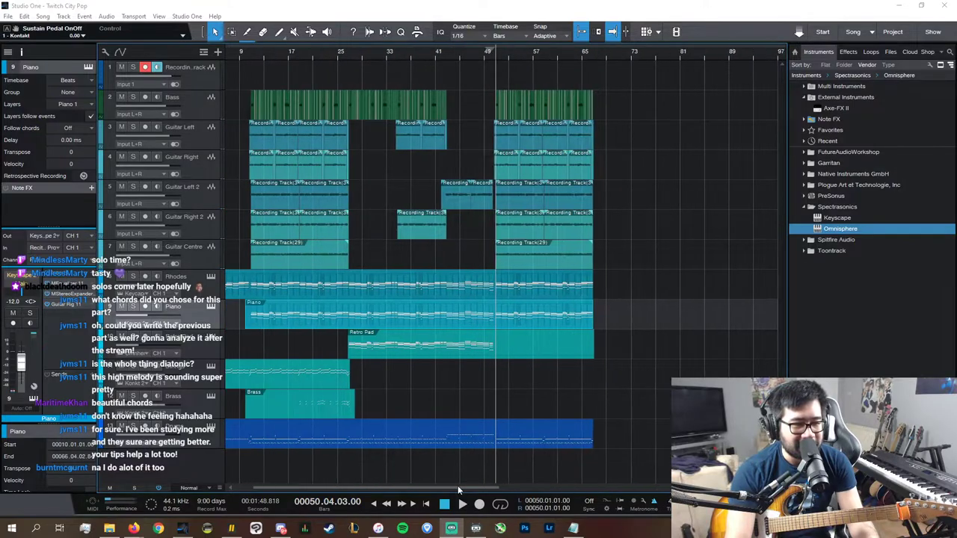
pyautogui.doubleClick(372, 56)
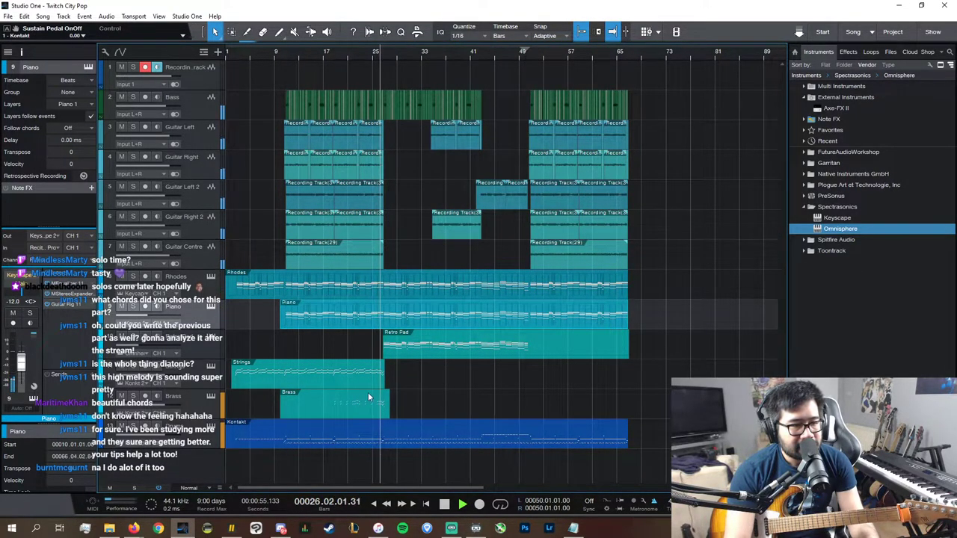
pyautogui.moveTo(384, 385); pyautogui.dragTo(628, 393)
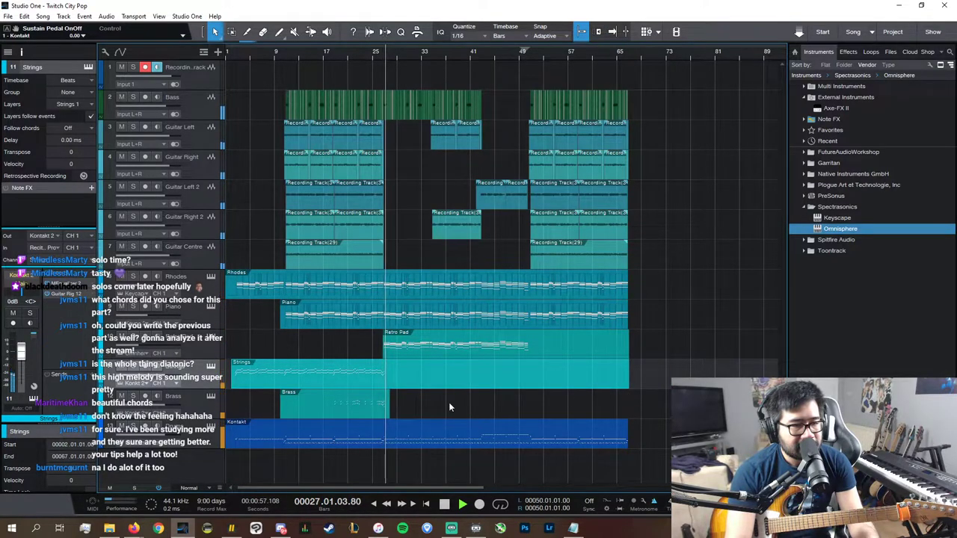
# - Open the Strings part, select its notes from 10.03.03 to about bar 27, and return to the arrangement
pyautogui.click(276, 56)
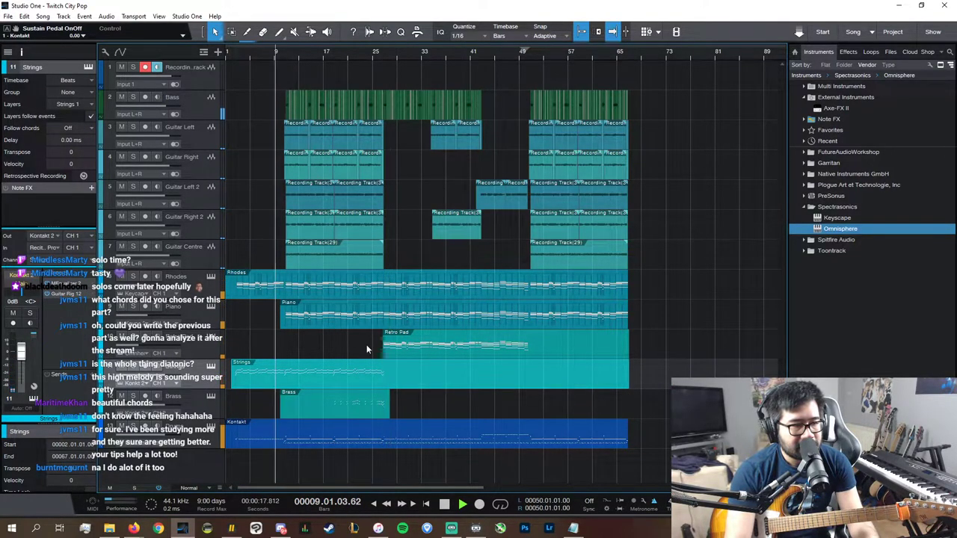
pyautogui.doubleClick(377, 370)
pyautogui.press('w')
pyautogui.press('w')
pyautogui.press('w')
pyautogui.press('w')
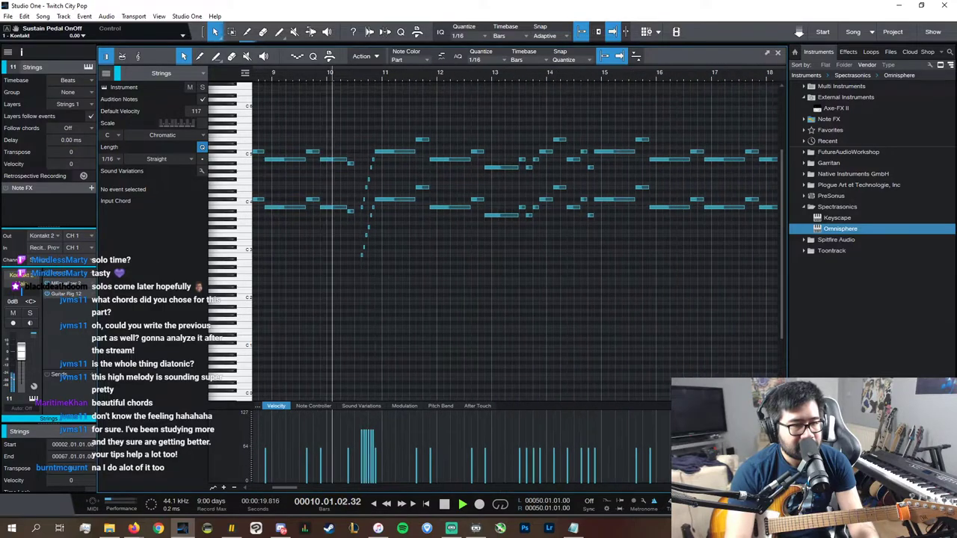
pyautogui.moveTo(697, 345); pyautogui.dragTo(352, 120)
pyautogui.click(574, 489)
pyautogui.click(573, 488)
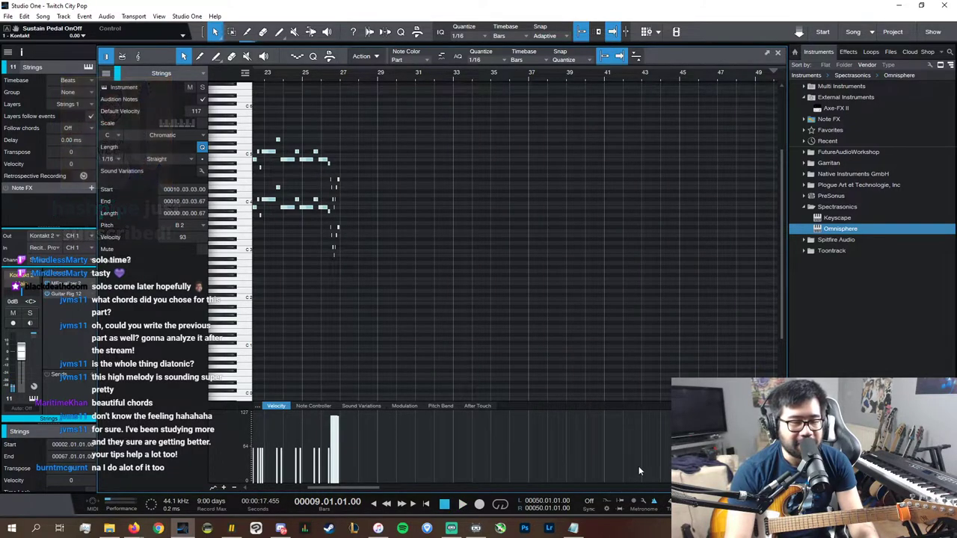
pyautogui.click(778, 55)
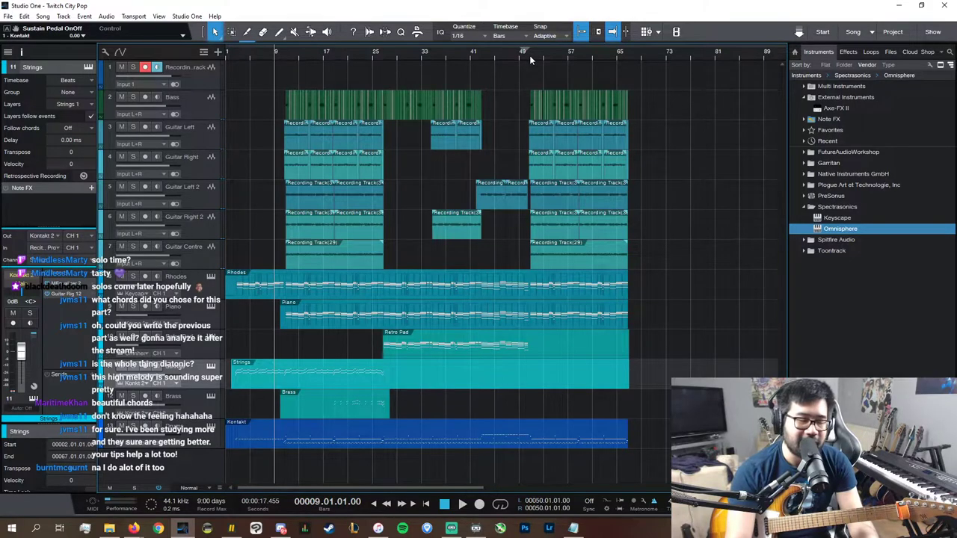
# - Open the Retro Pad part, examine its notes around bars 49 to 51, and return to the arrangement
pyautogui.doubleClick(561, 341)
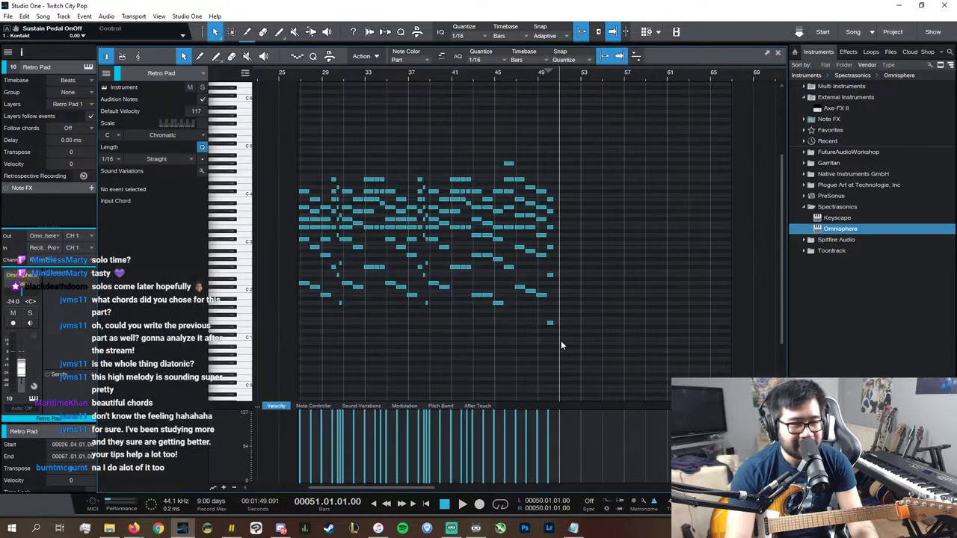
pyautogui.press('e')
pyautogui.press('e')
pyautogui.press('e')
pyautogui.press('e')
pyautogui.press('e')
pyautogui.press('e')
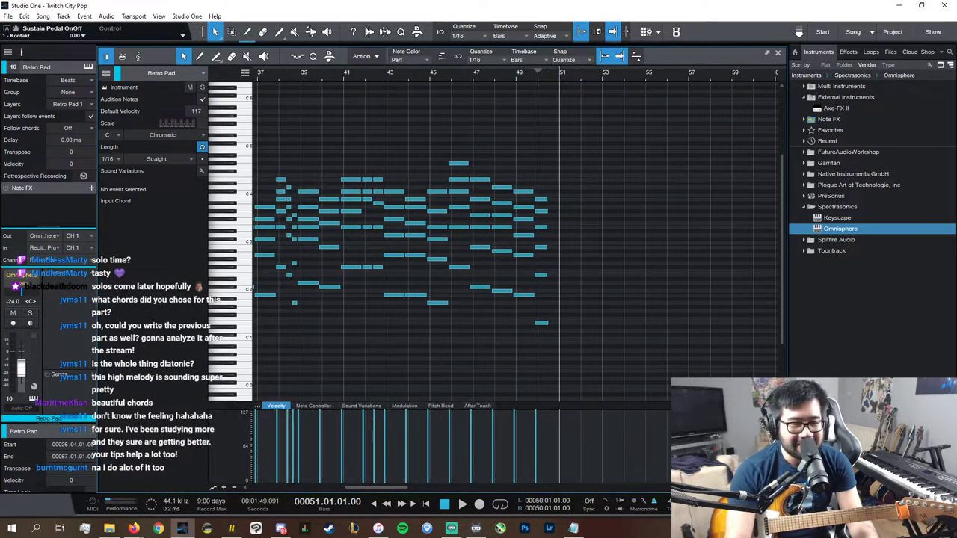
pyautogui.press('e')
pyautogui.press('e')
pyautogui.press('e')
pyautogui.press('e')
pyautogui.press('e')
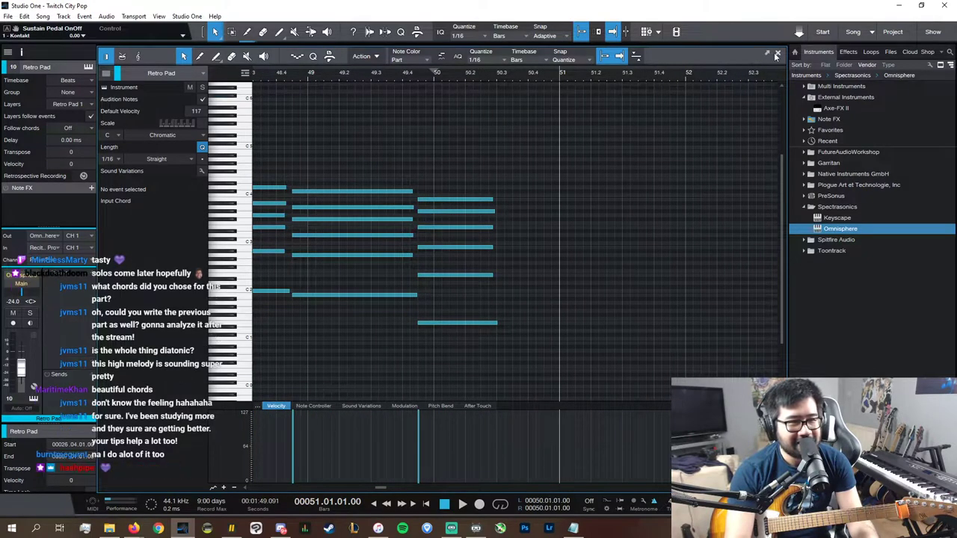
pyautogui.click(777, 52)
# - Open the Strings part near bar 51, paste the copied notes at 50.03.03, and return to the arrangement
pyautogui.doubleClick(546, 370)
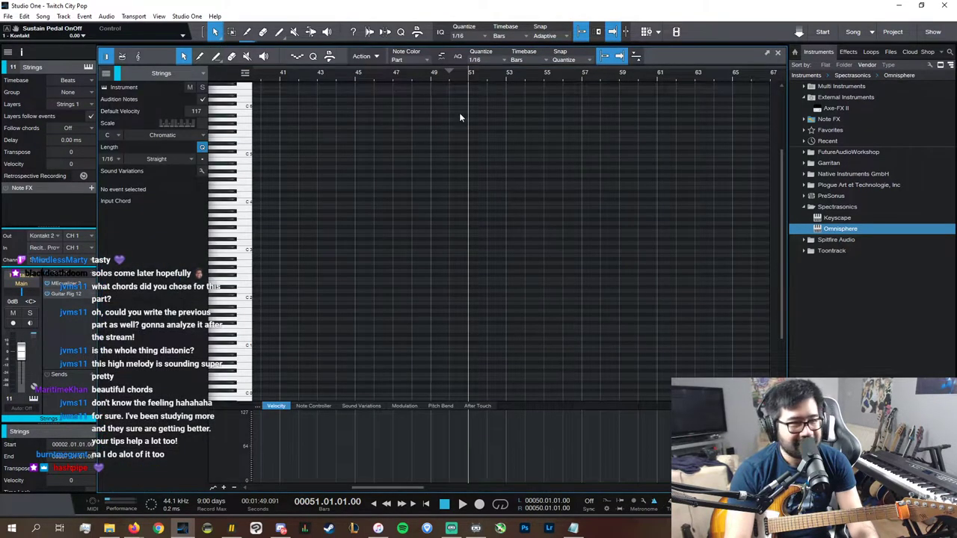
pyautogui.click(451, 75)
pyautogui.press('space')
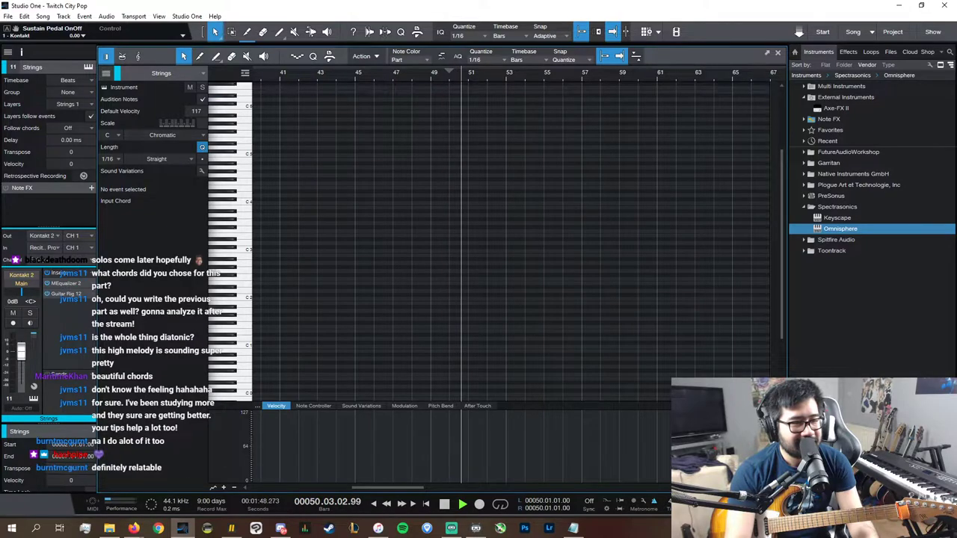
pyautogui.press('e')
pyautogui.press('e')
pyautogui.press('e')
pyautogui.press('space')
pyautogui.click(450, 76)
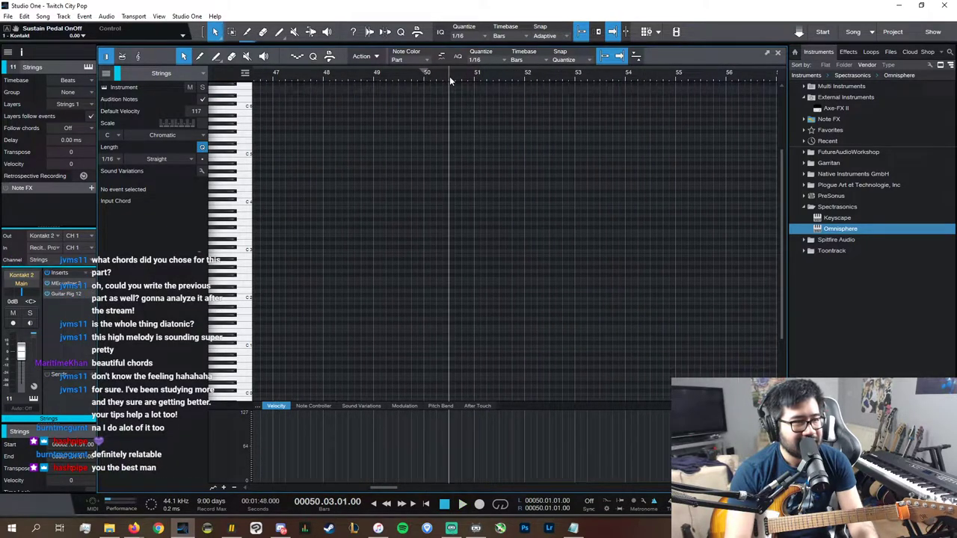
pyautogui.click(455, 77)
pyautogui.hotkey('ctrl', 'v')
pyautogui.press('space')
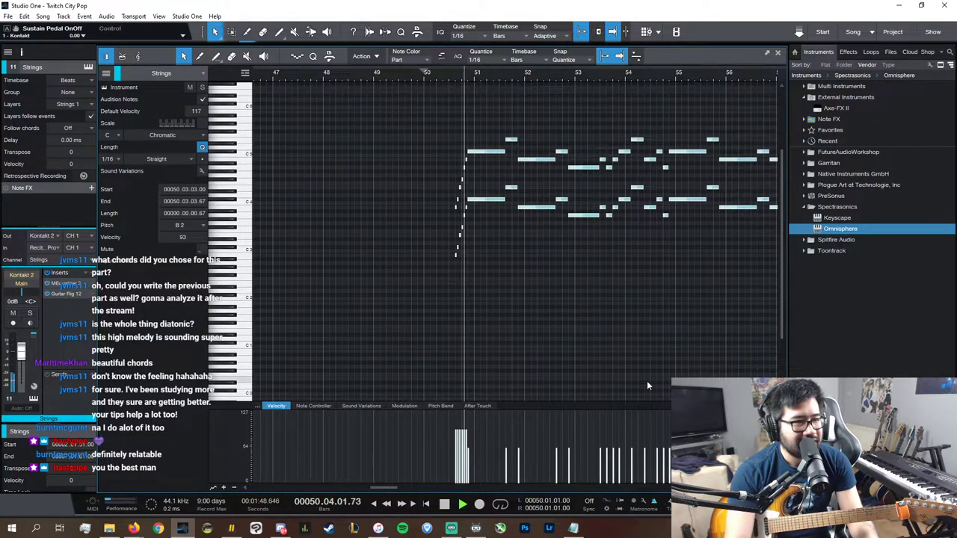
pyautogui.press('w')
pyautogui.press('w')
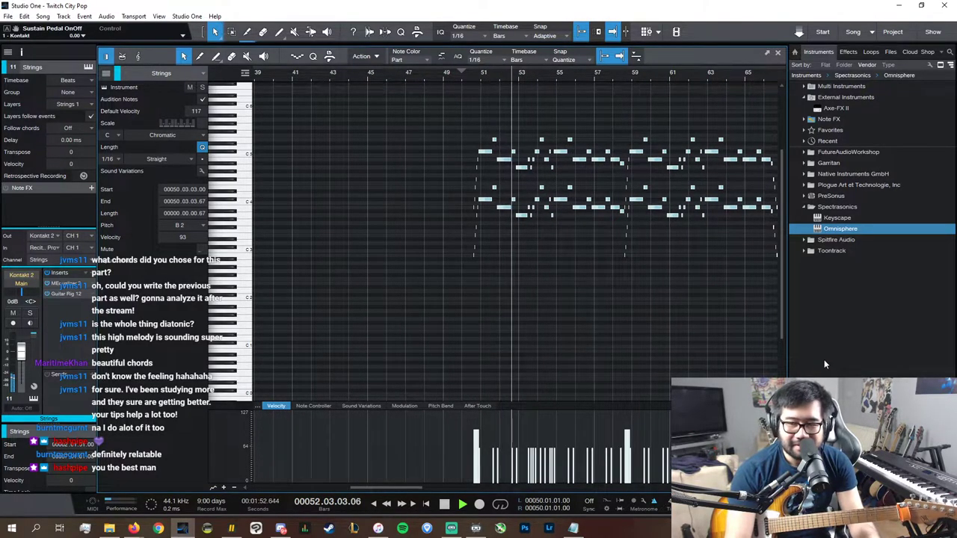
pyautogui.click(777, 53)
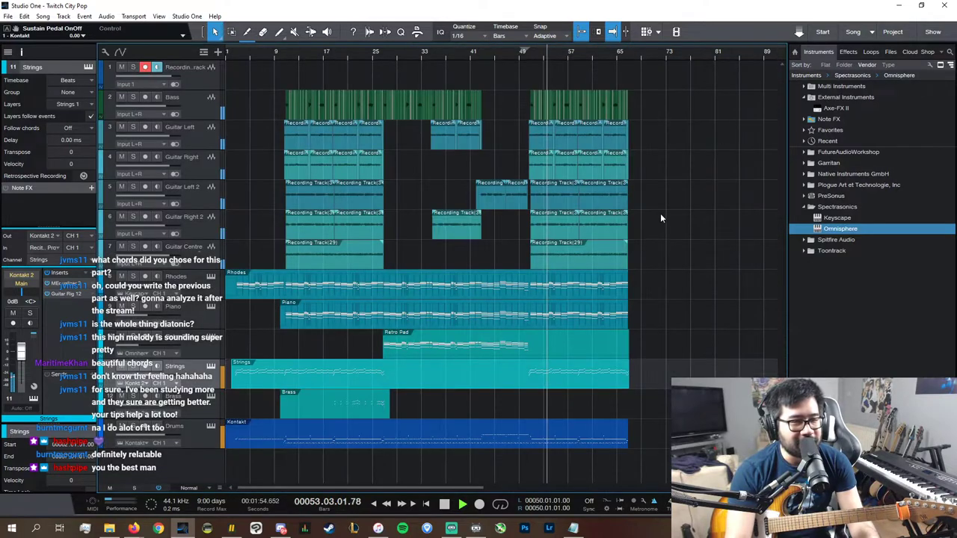
pyautogui.doubleClick(344, 406)
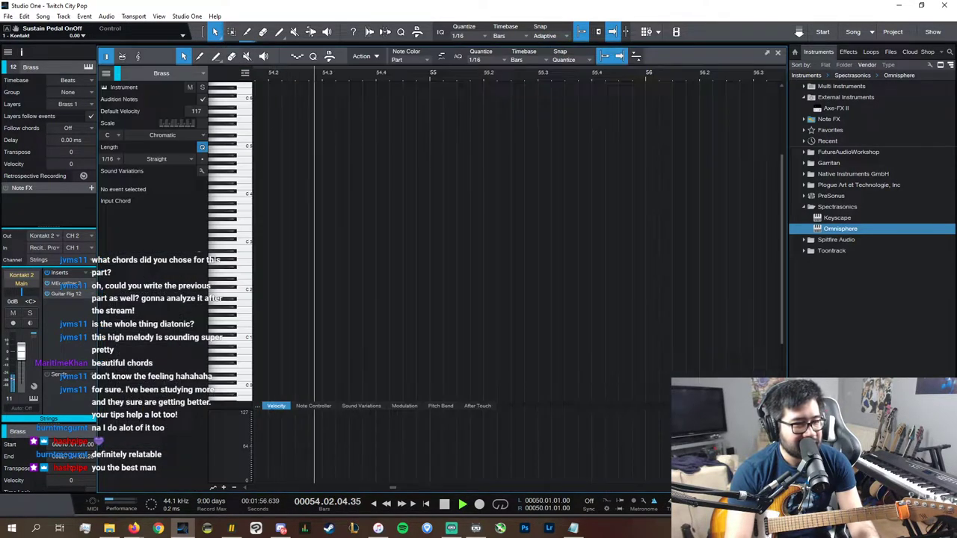
pyautogui.press('space')
pyautogui.press('space')
pyautogui.press('w')
pyautogui.press('space')
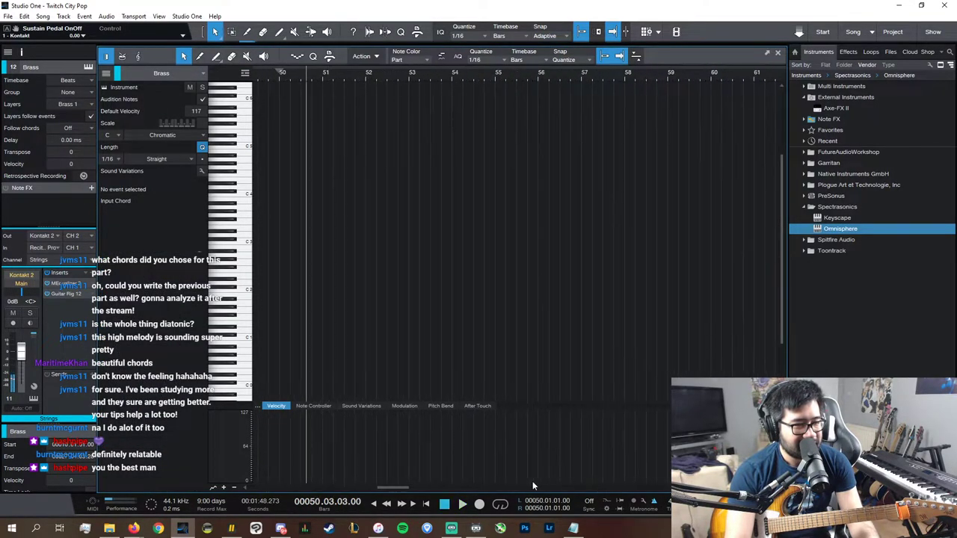
pyautogui.hscroll(-5, 531, 486)
pyautogui.click(778, 54)
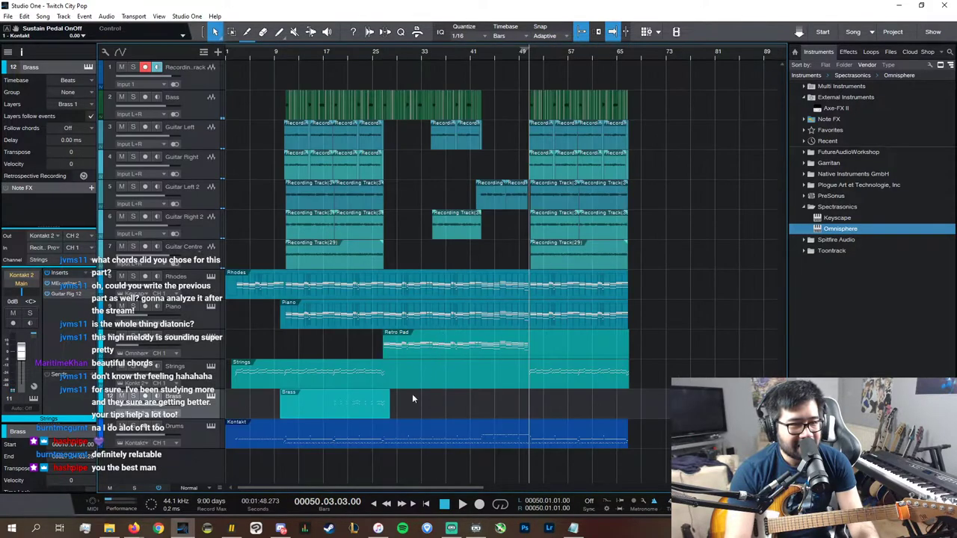
# - Extend the end of the Brass part to bar 67 and copy its notes from 18.04.03 to about bar 27
pyautogui.moveTo(394, 406); pyautogui.dragTo(632, 414)
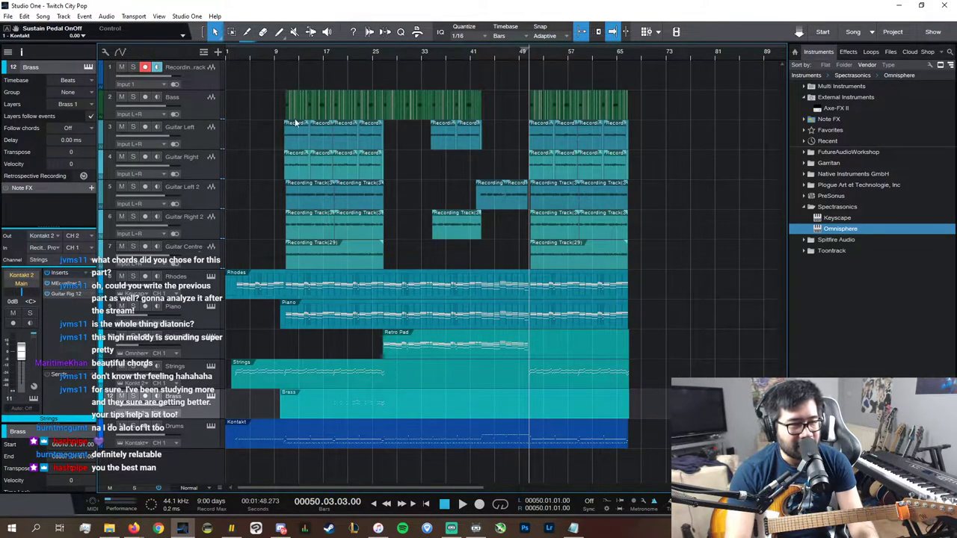
pyautogui.click(330, 52)
pyautogui.doubleClick(421, 406)
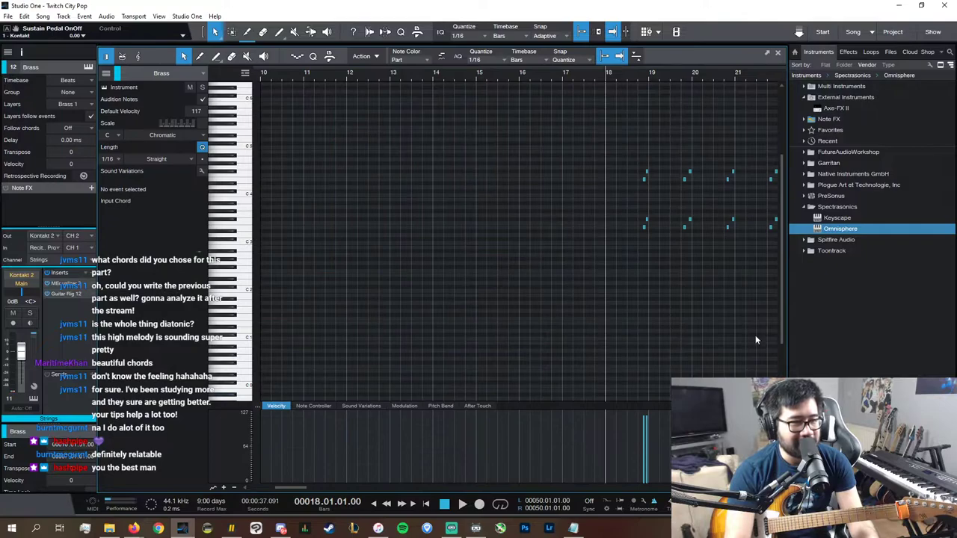
pyautogui.press('space')
pyautogui.press('w')
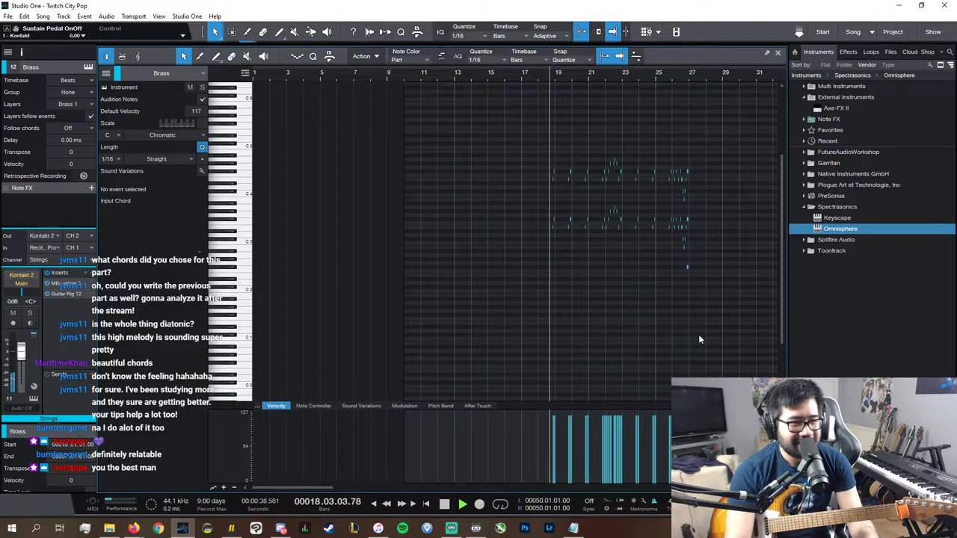
pyautogui.moveTo(729, 276); pyautogui.dragTo(498, 106)
pyautogui.hscroll(8, 634, 488)
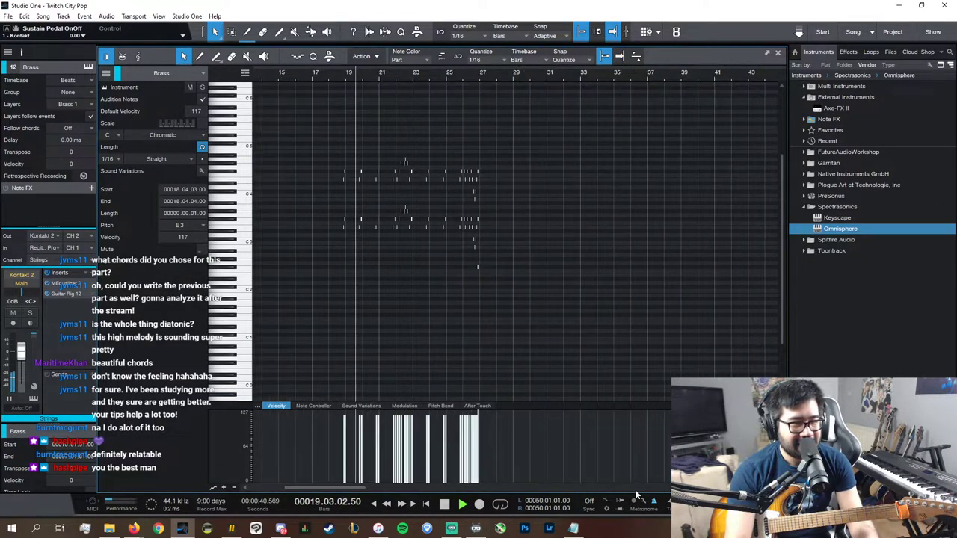
pyautogui.click(779, 51)
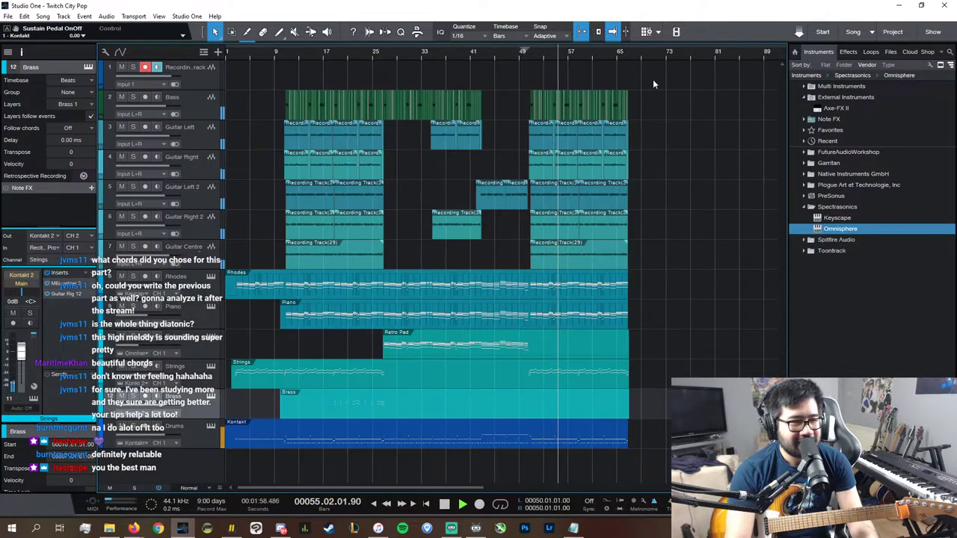
# - Open the Brass part near bar 50, paste the copied notes at 50.04.03, and play them back
pyautogui.doubleClick(562, 406)
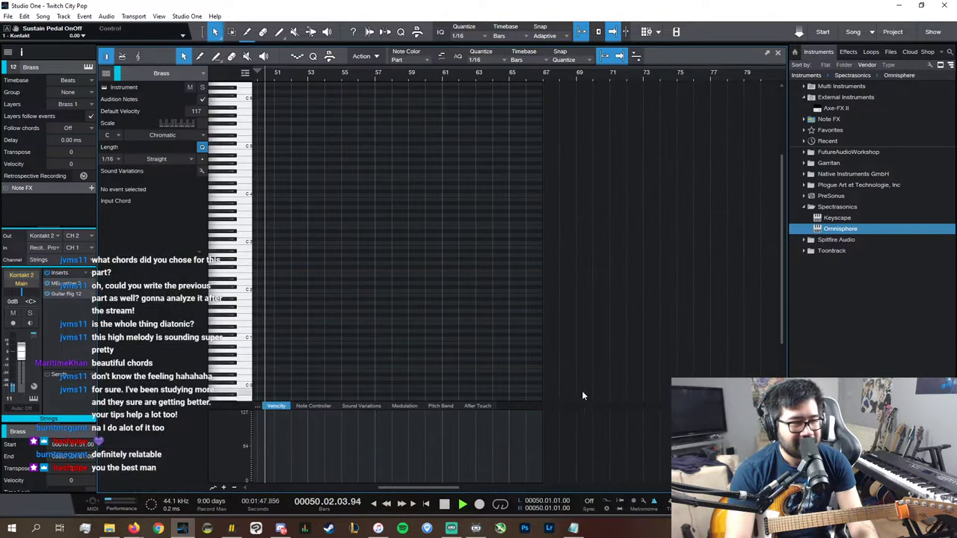
pyautogui.press('space')
pyautogui.press('e')
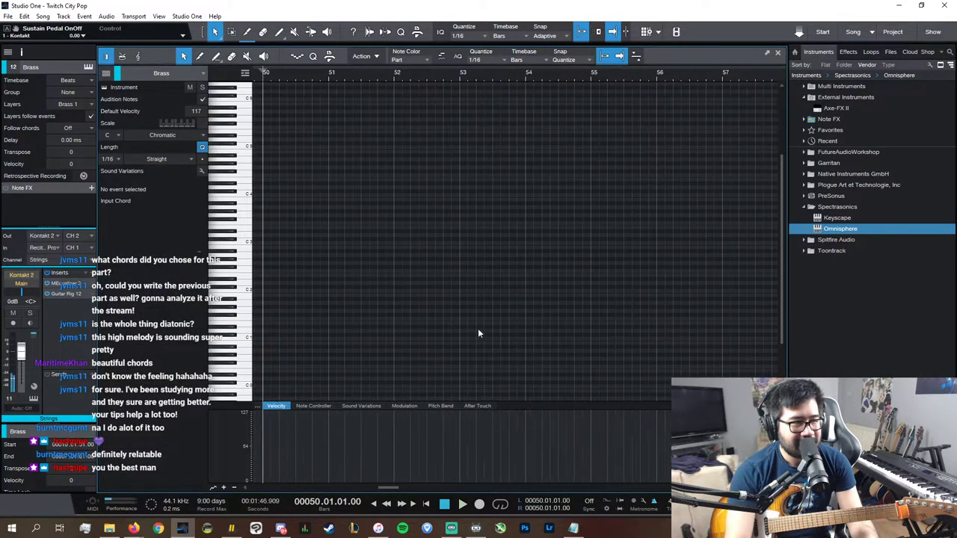
pyautogui.press('space')
pyautogui.press('space')
pyautogui.click(319, 79)
pyautogui.hotkey('ctrl', 'v')
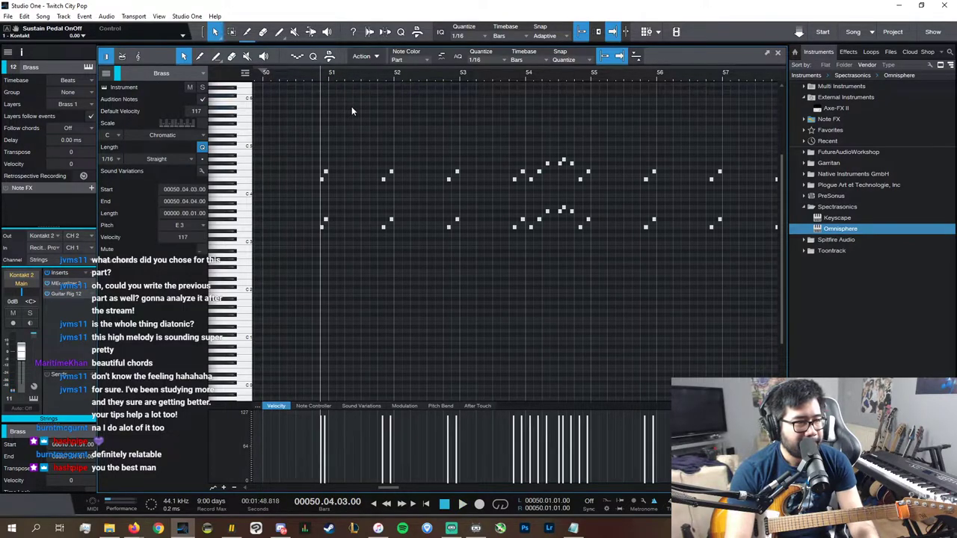
pyautogui.press('space')
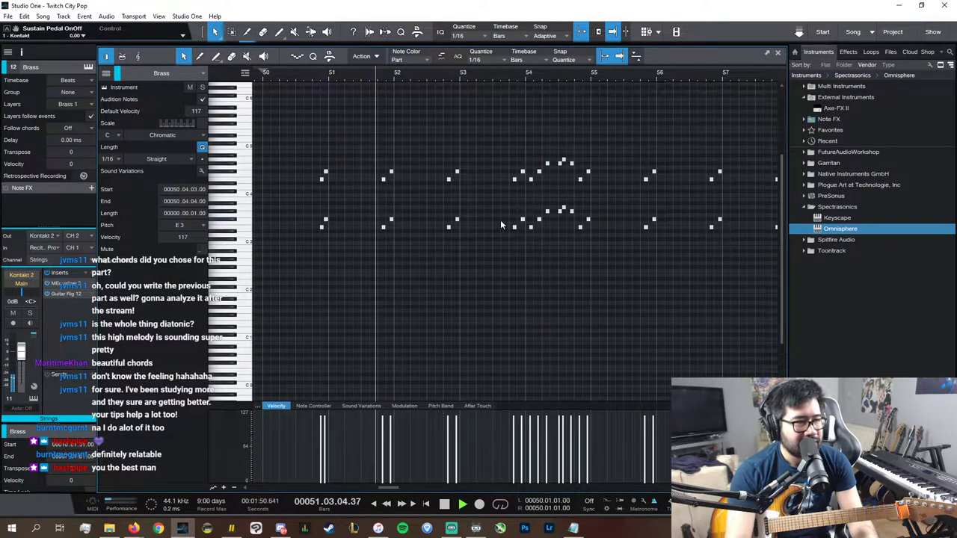
# - Try deleting the held notes at the end of bar 58 in the Brass part, and undo the deletion
pyautogui.scroll(-2, 556, 490)
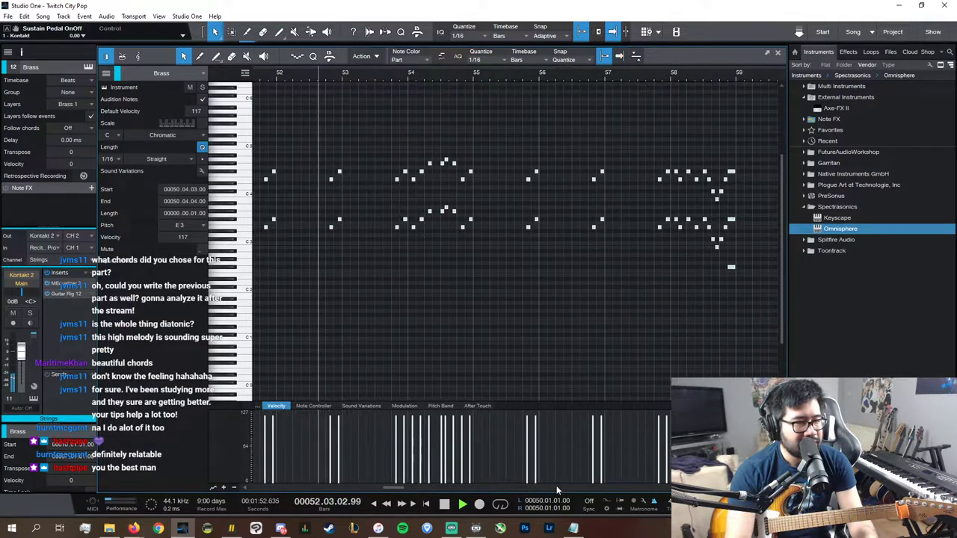
pyautogui.moveTo(641, 286); pyautogui.dragTo(608, 157)
pyautogui.press('Delete')
pyautogui.press('w')
pyautogui.scroll(1, 584, 490)
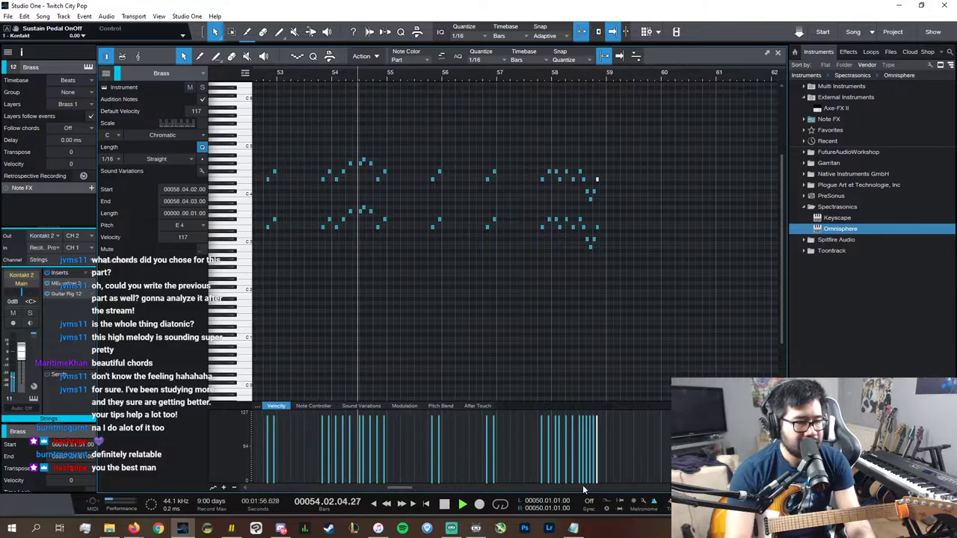
pyautogui.scroll(1, 584, 490)
pyautogui.hotkey('ctrl', 'z')
# - Select the pasted brass notes and duplicate them so that the repeat starts at 59.04.03
pyautogui.press('w')
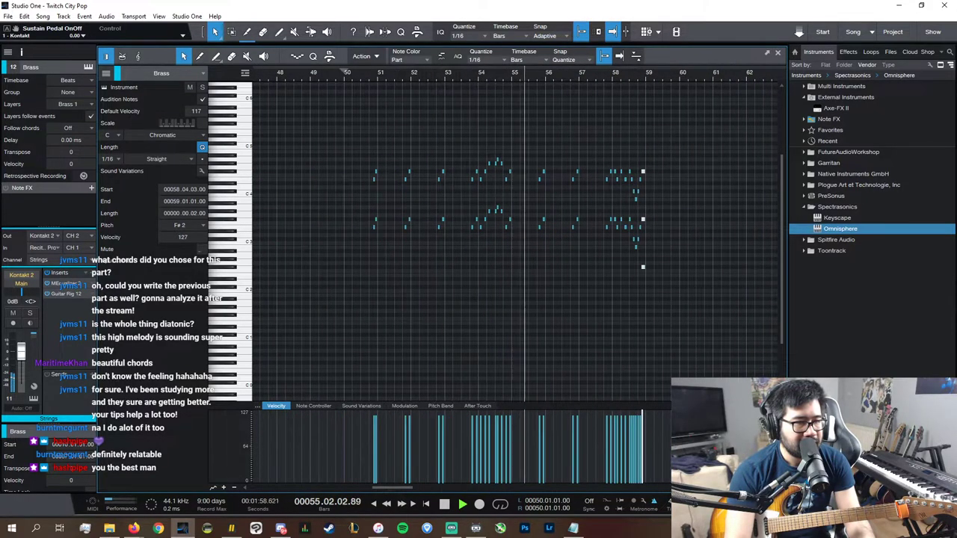
pyautogui.moveTo(714, 398); pyautogui.dragTo(372, 92)
pyautogui.press('d')
pyautogui.press('e')
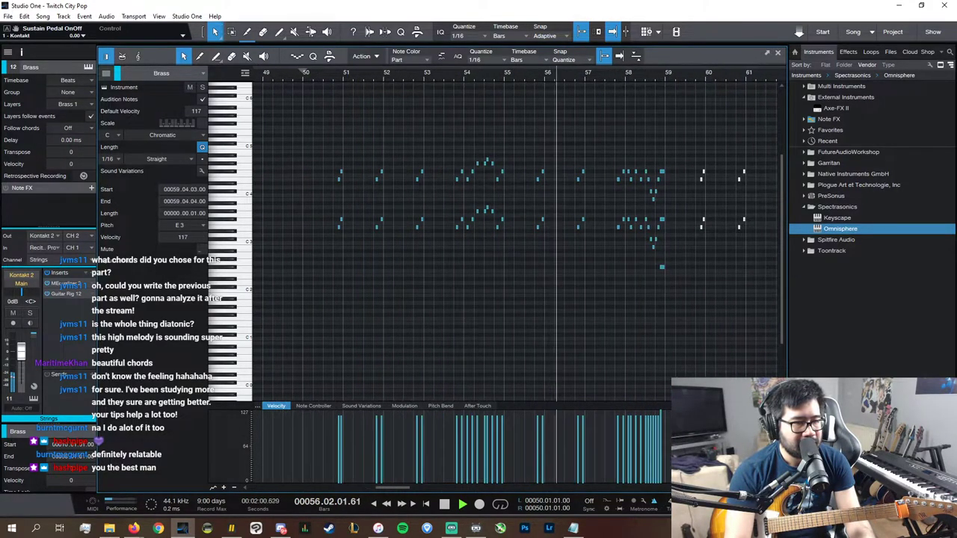
pyautogui.press('e')
pyautogui.press('e')
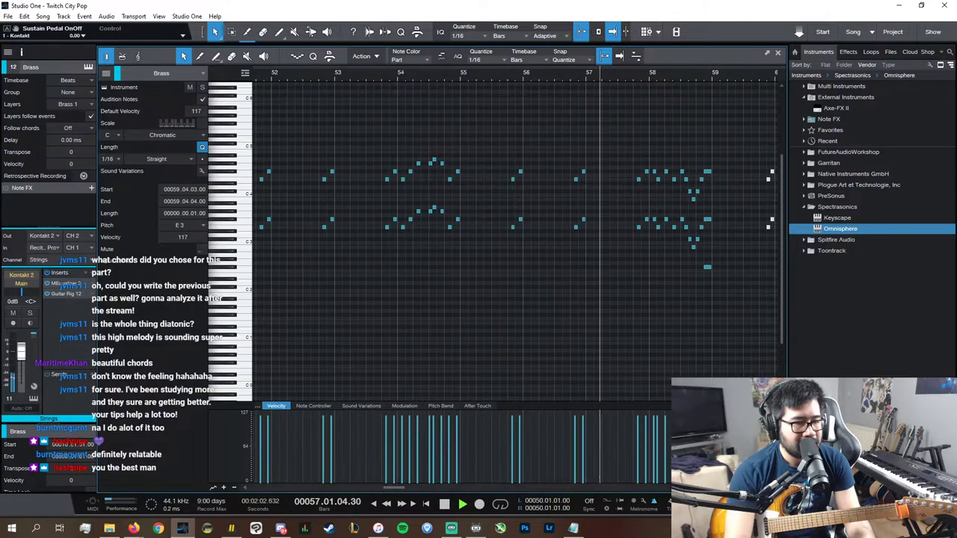
pyautogui.hscroll(1, 516, 239)
pyautogui.press('e')
pyautogui.press('e')
pyautogui.press('e')
pyautogui.hscroll(1, 515, 240)
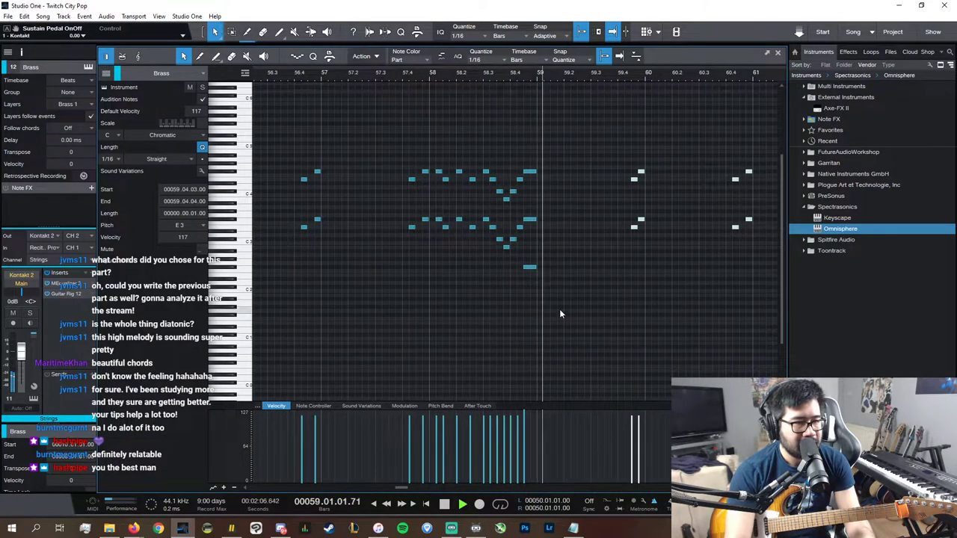
# - Delete the held F# notes at 58.04.03 at the end of the first brass phrase
pyautogui.press('space')
pyautogui.moveTo(558, 297); pyautogui.dragTo(525, 128)
pyautogui.scroll(-4, 449, 225)
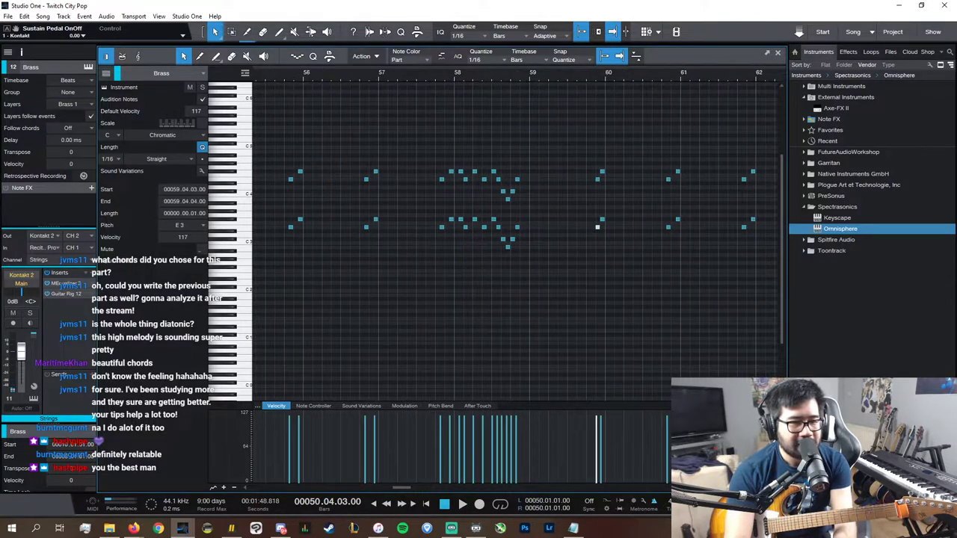
# - Place short F#4 and F#3 brass notes at 58.04.04 and shift the E notes at 59.04.03 one sixteenth earlier
pyautogui.moveTo(723, 359); pyautogui.dragTo(486, 115)
pyautogui.press('e')
pyautogui.press('e')
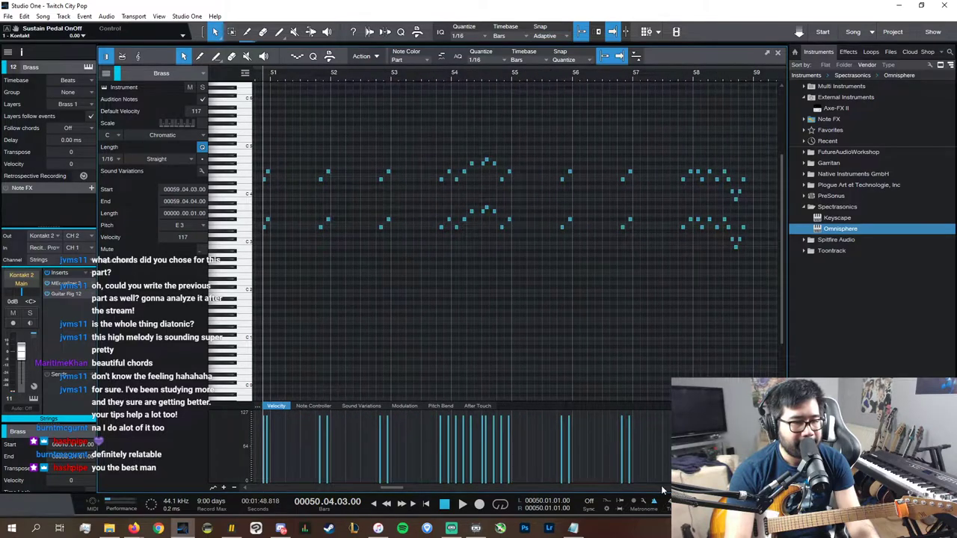
pyautogui.moveTo(391, 487); pyautogui.dragTo(398, 487)
pyautogui.scroll(3, 516, 224)
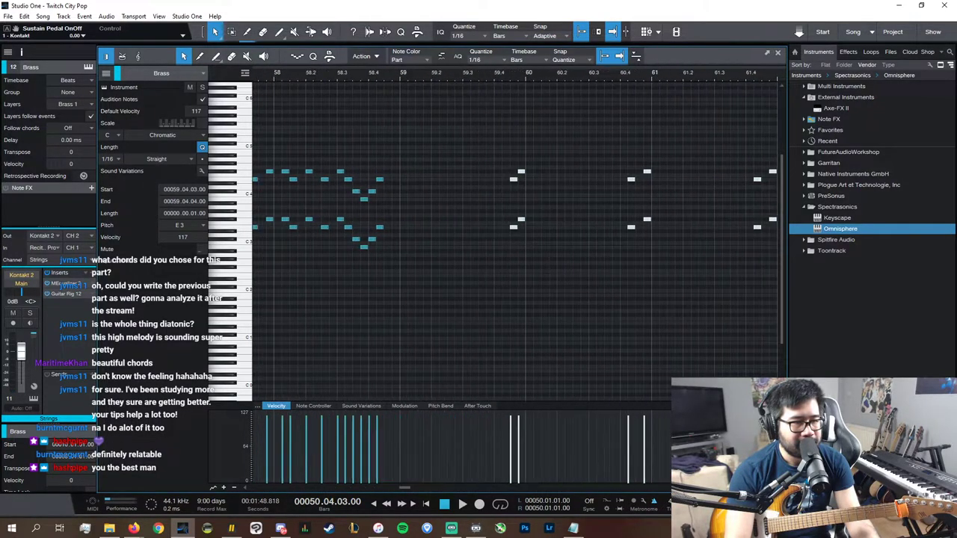
pyautogui.moveTo(515, 229); pyautogui.dragTo(389, 230)
pyautogui.moveTo(385, 164); pyautogui.dragTo(390, 243)
pyautogui.press('Delete')
# - Play back the brass phrase across bars 58 to 60, check the repeated notes up to bar 67, and return to the arrangement
pyautogui.press('space')
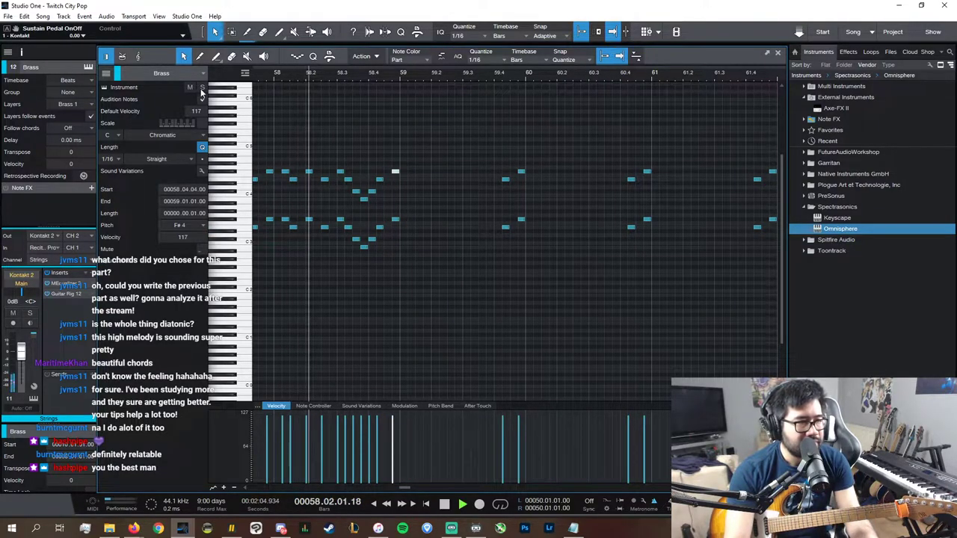
pyautogui.click(202, 87)
pyautogui.click(201, 87)
pyautogui.press('space')
pyautogui.press('space')
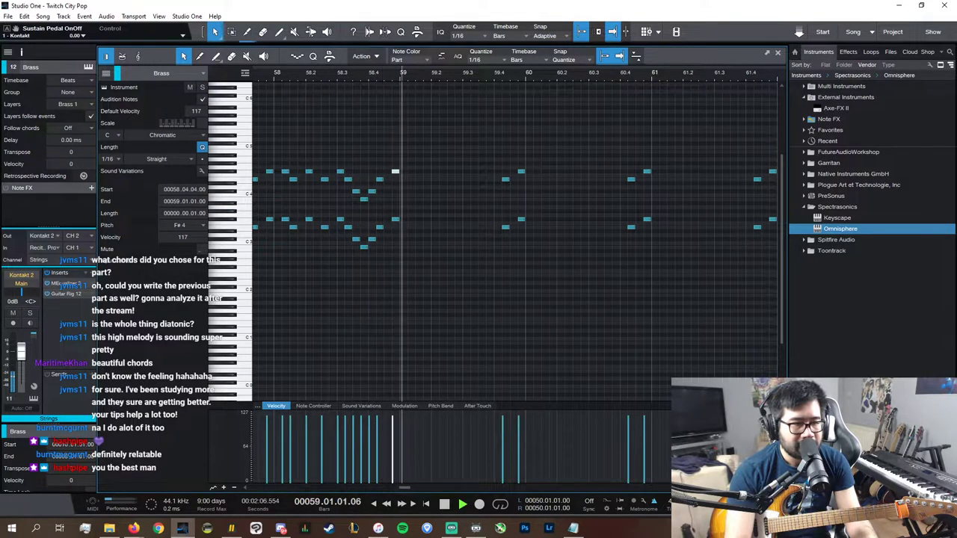
pyautogui.press('w')
pyautogui.press('w')
pyautogui.press('w')
pyautogui.press('w')
pyautogui.press('w')
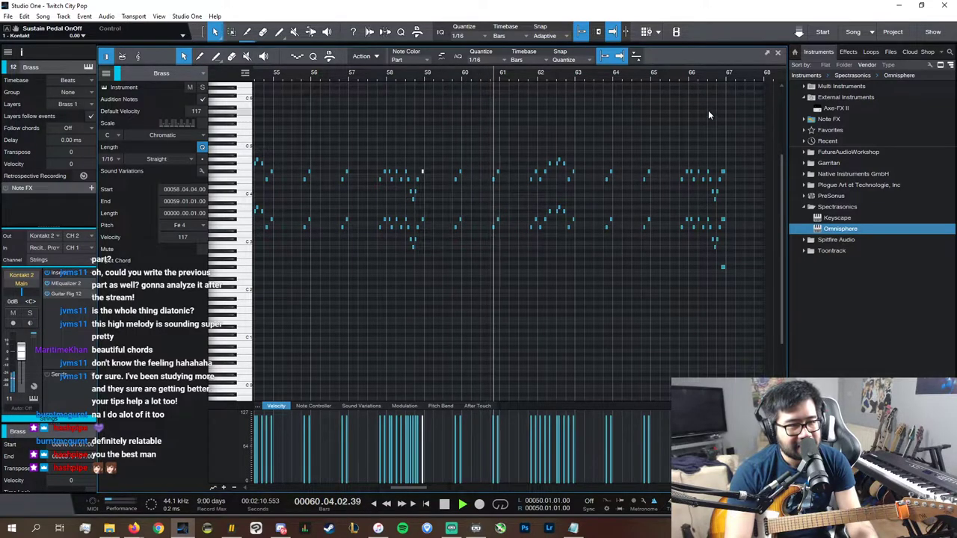
pyautogui.click(777, 52)
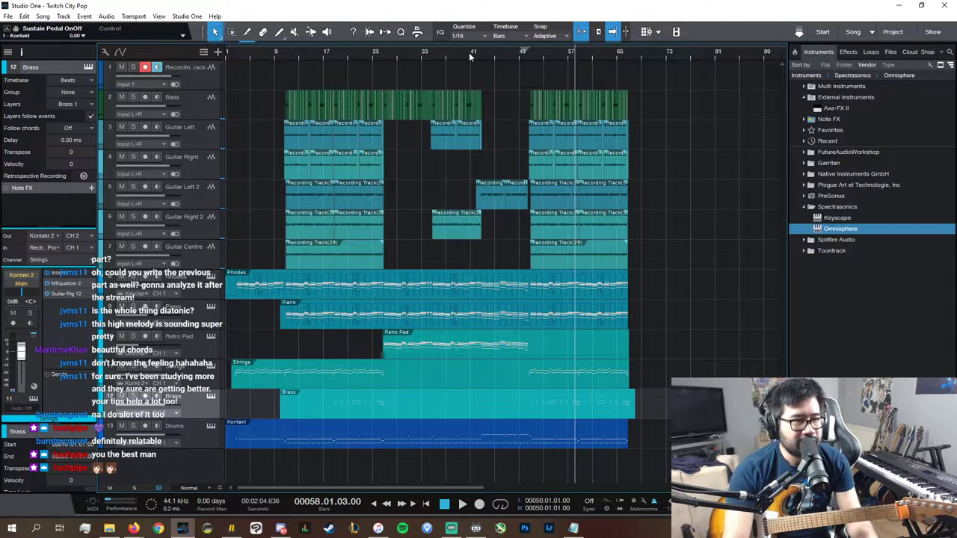
# - Delete the two Guitar Left 2 recordings between bars 42 and 50
pyautogui.moveTo(487, 168); pyautogui.dragTo(520, 206)
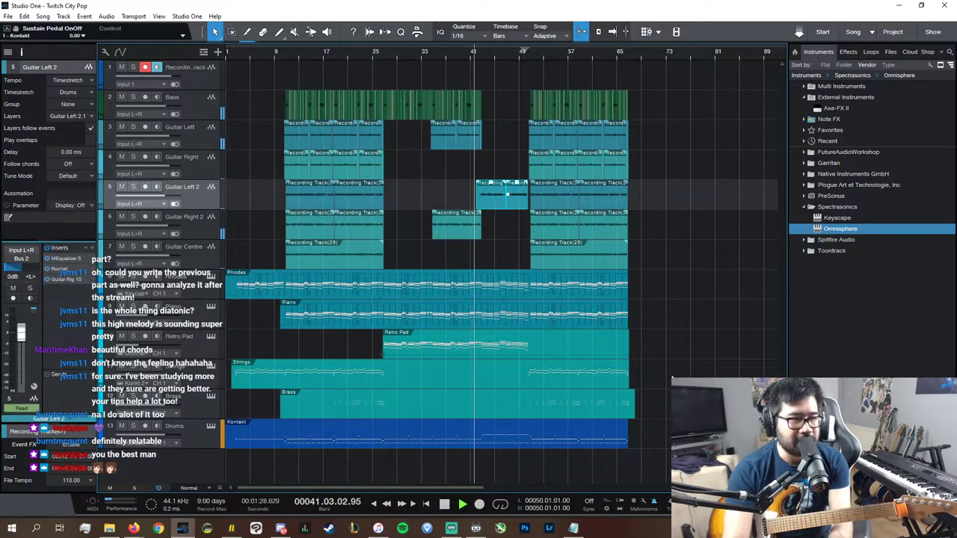
pyautogui.press('Delete')
pyautogui.press('e')
pyautogui.press('e')
pyautogui.press('e')
pyautogui.press('e')
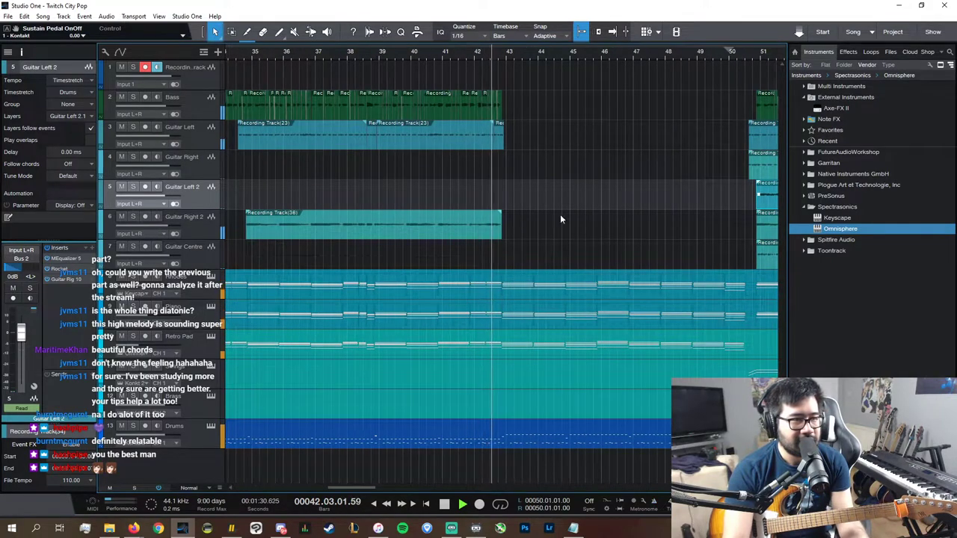
pyautogui.press('space')
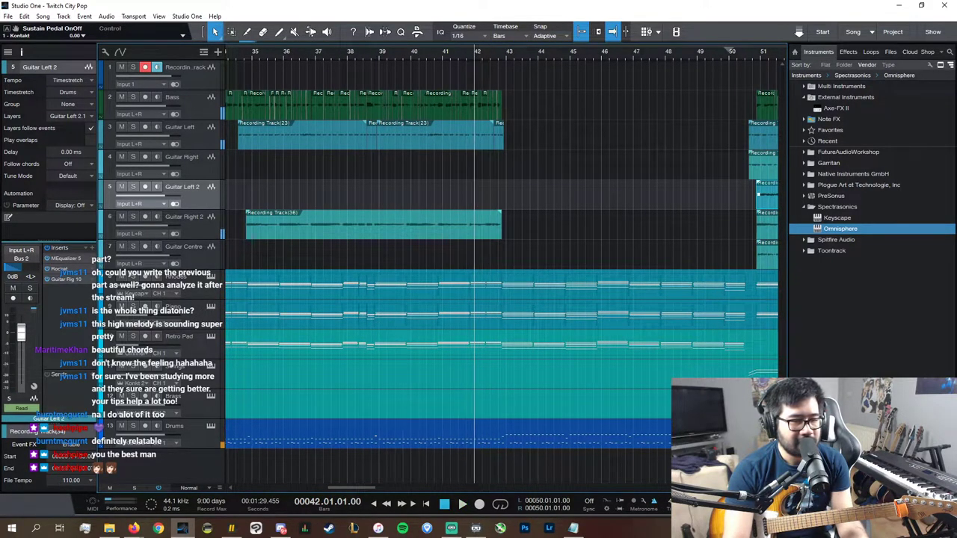
# - Check the VoxengoRecorder plug-in on the main output, then close it and the console
pyautogui.press('F3')
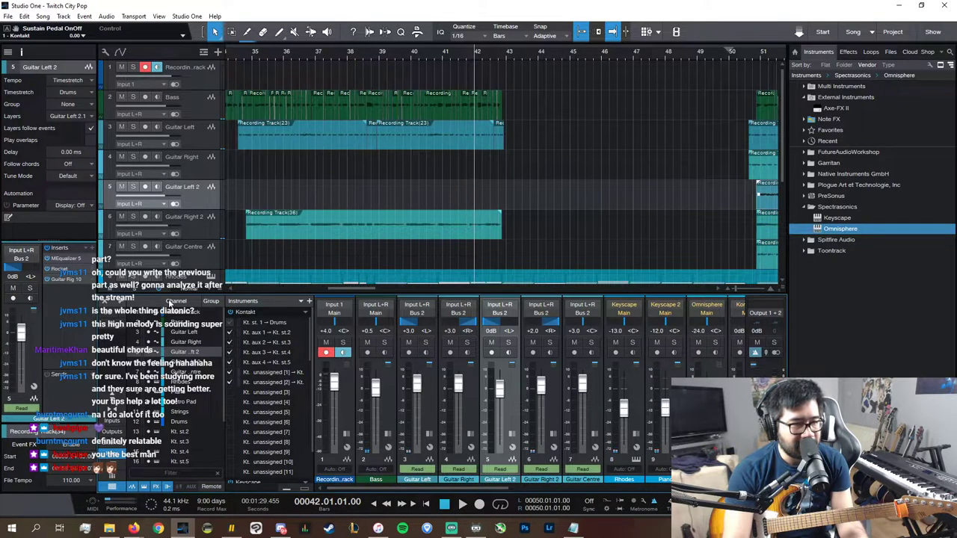
pyautogui.click(114, 303)
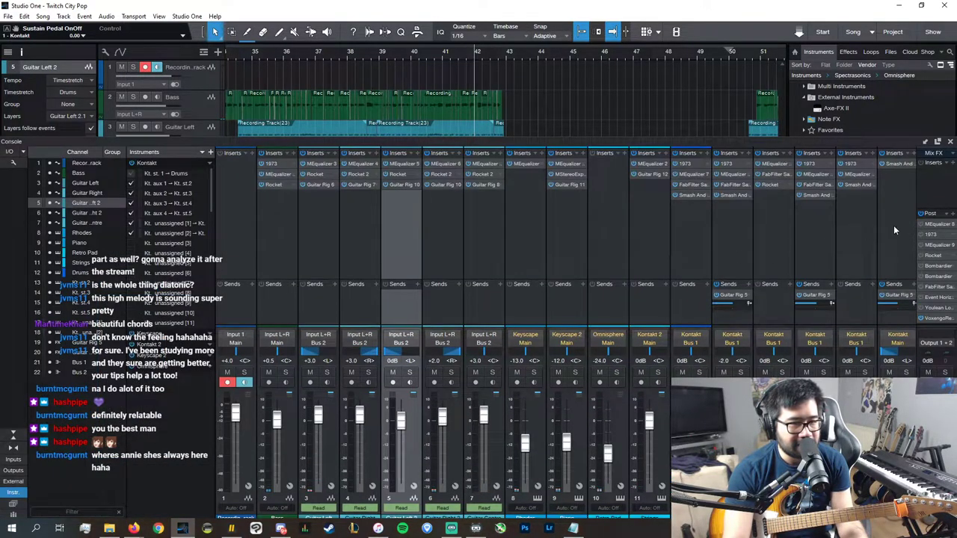
pyautogui.click(941, 319)
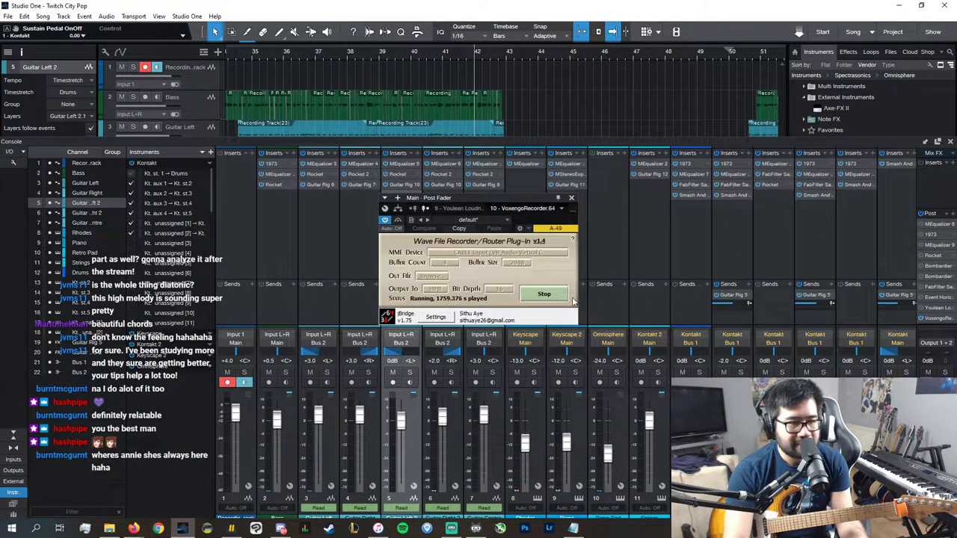
pyautogui.click(573, 199)
pyautogui.click(951, 141)
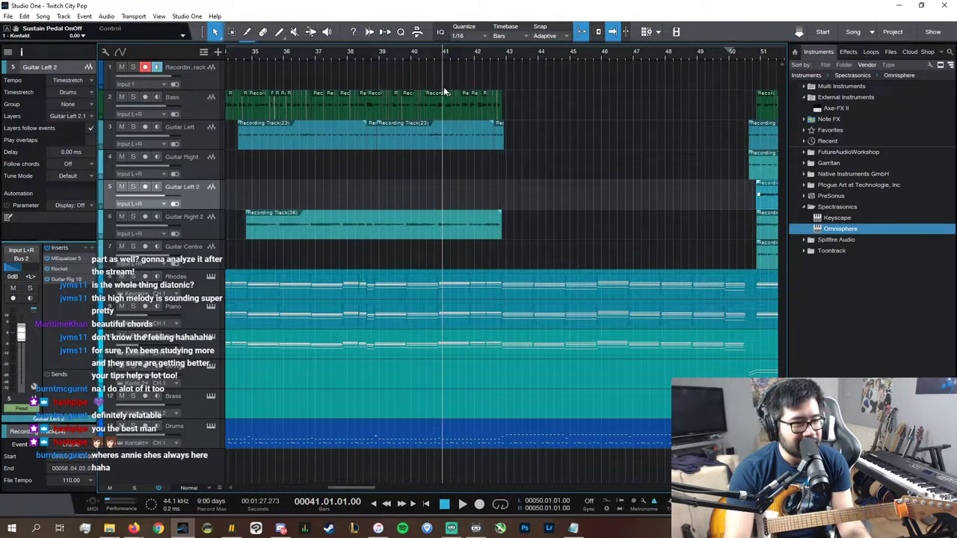
# - Record a new guitar take on the recording track from bar 42 to just before bar 51
pyautogui.click(475, 54)
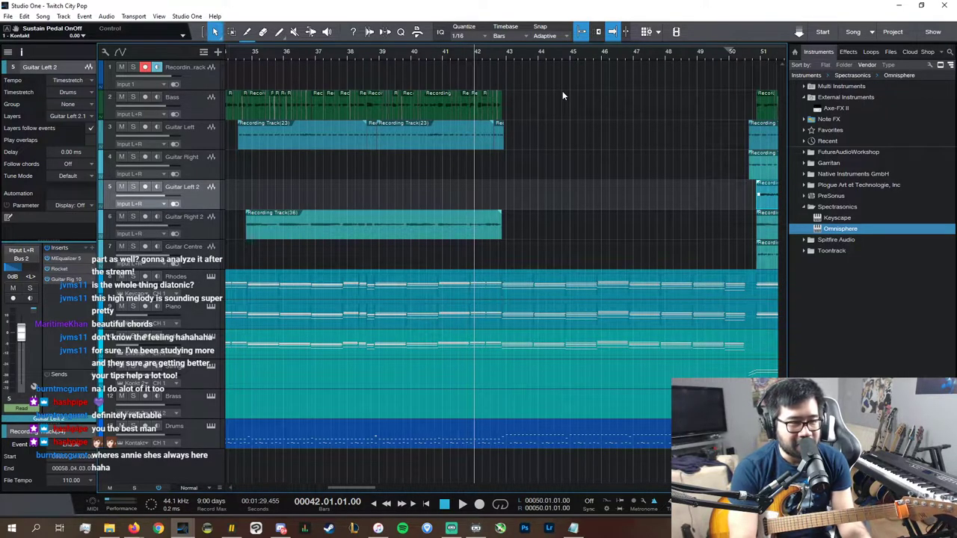
pyautogui.press('KP_Multiply')
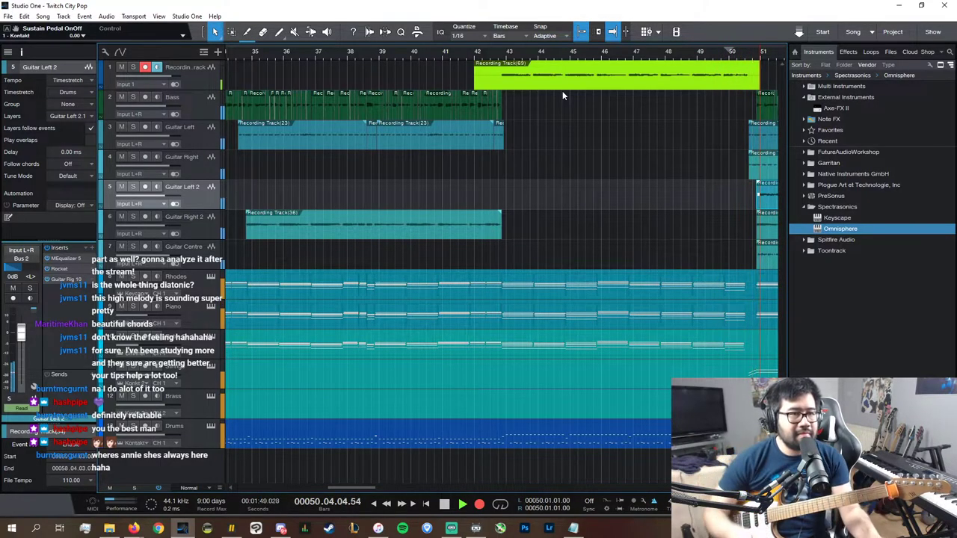
pyautogui.press('space')
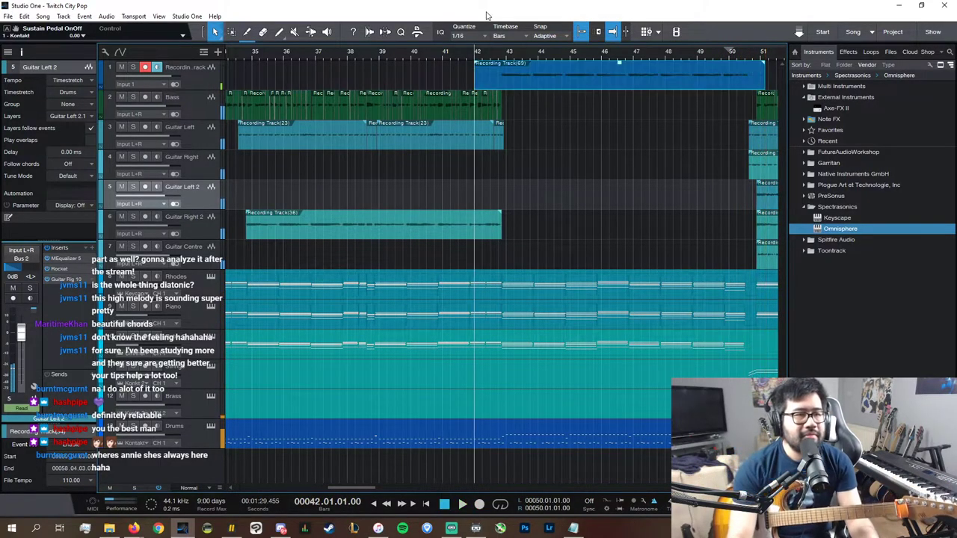
# - Split the new take near both ends and move its middle section onto Guitar Left 2
pyautogui.keyDown('alt'); pyautogui.click(752, 73); pyautogui.keyUp('alt')
pyautogui.keyDown('alt'); pyautogui.click(500, 75); pyautogui.keyUp('alt')
pyautogui.moveTo(553, 75); pyautogui.dragTo(600, 196)
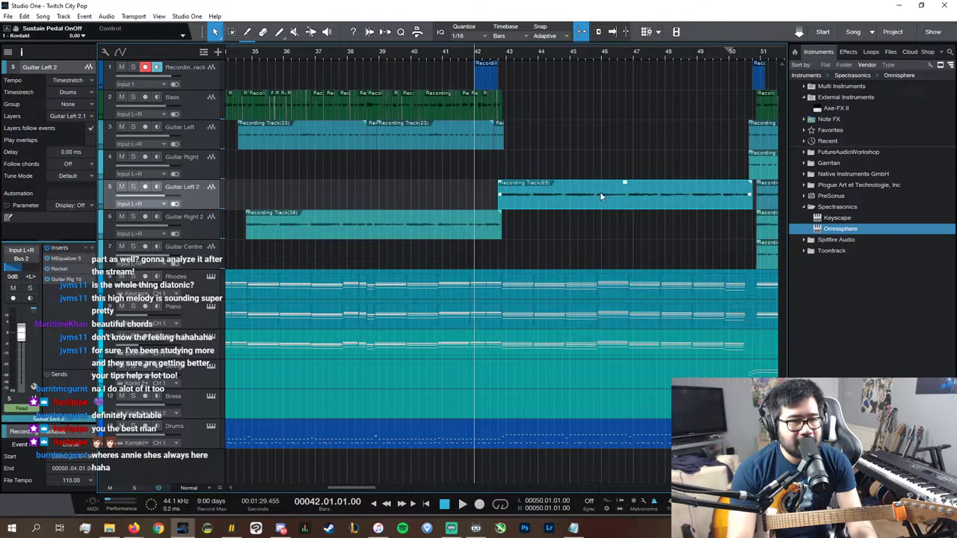
# - Audition the end of the take and delete the two leftover pieces on the recording track
pyautogui.click(721, 57)
pyautogui.press('space')
pyautogui.click(757, 74)
pyautogui.press('Delete')
pyautogui.click(486, 73)
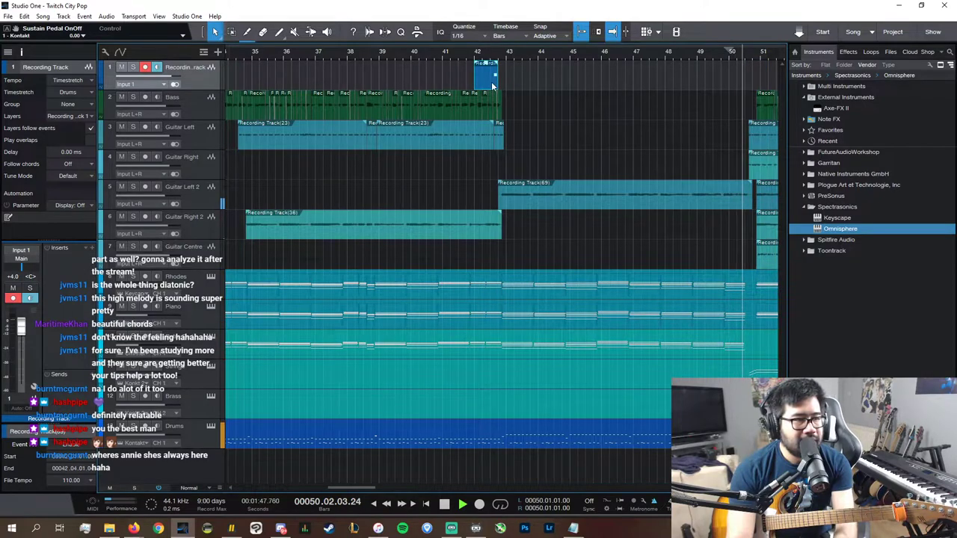
pyautogui.press('Delete')
pyautogui.press('space')
# - Move the take onto Guitar Right 2 and trim its start to 42.04.03
pyautogui.moveTo(508, 203); pyautogui.dragTo(502, 232)
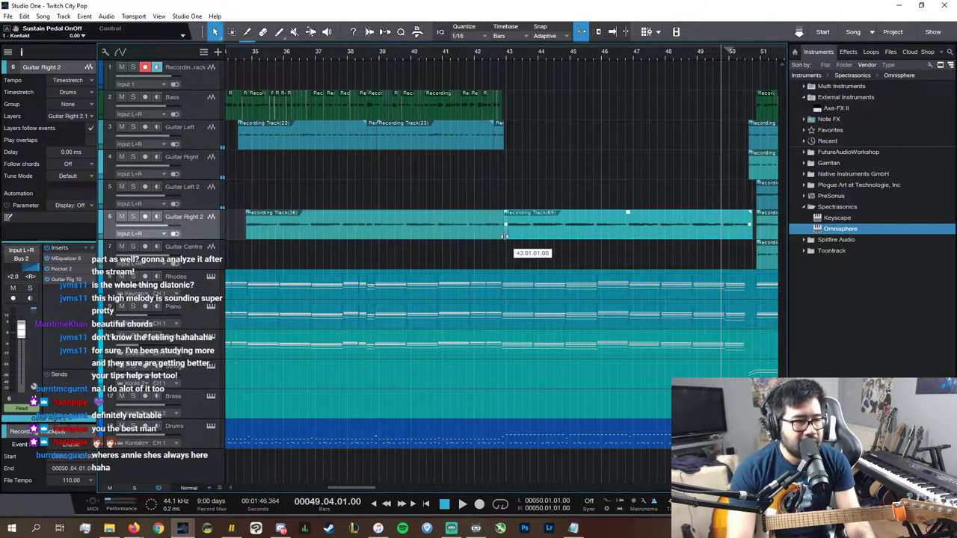
pyautogui.press('e')
pyautogui.press('e')
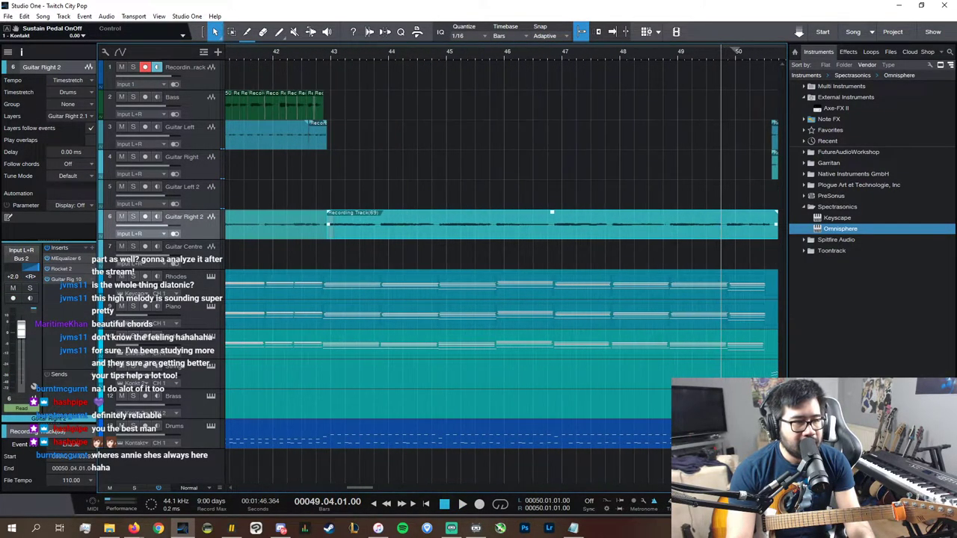
pyautogui.moveTo(324, 224); pyautogui.dragTo(316, 224)
pyautogui.press('e')
pyautogui.hscroll(-3, 605, 488)
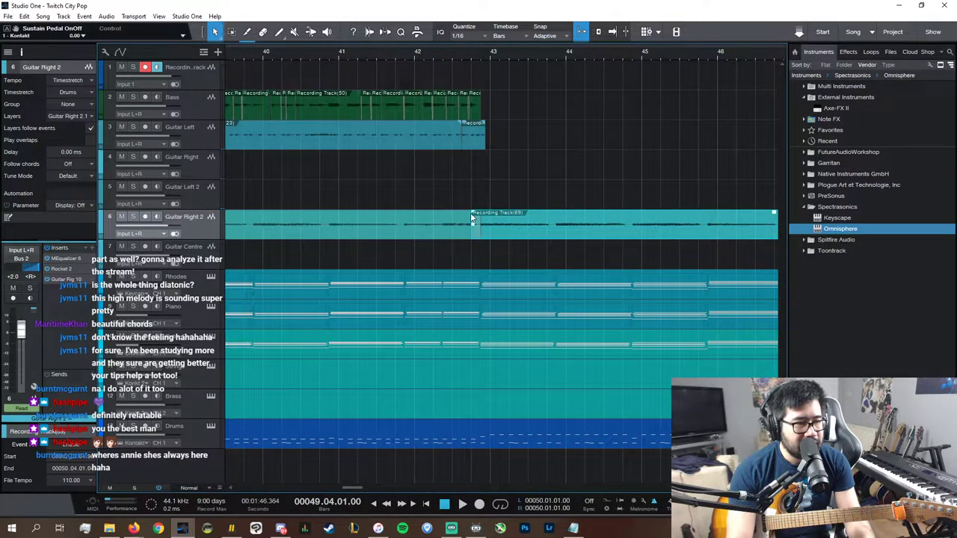
pyautogui.moveTo(474, 227); pyautogui.dragTo(479, 219)
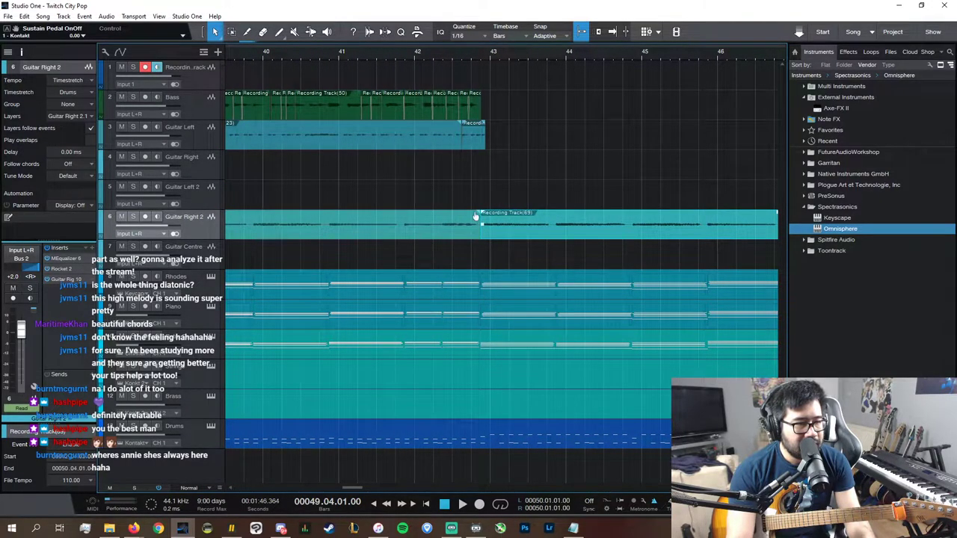
# - Play back the Guitar Right 2 take from its start and again from bar 49 into the bar 50 chord
pyautogui.click(477, 54)
pyautogui.press('space')
pyautogui.hscroll(3, 614, 485)
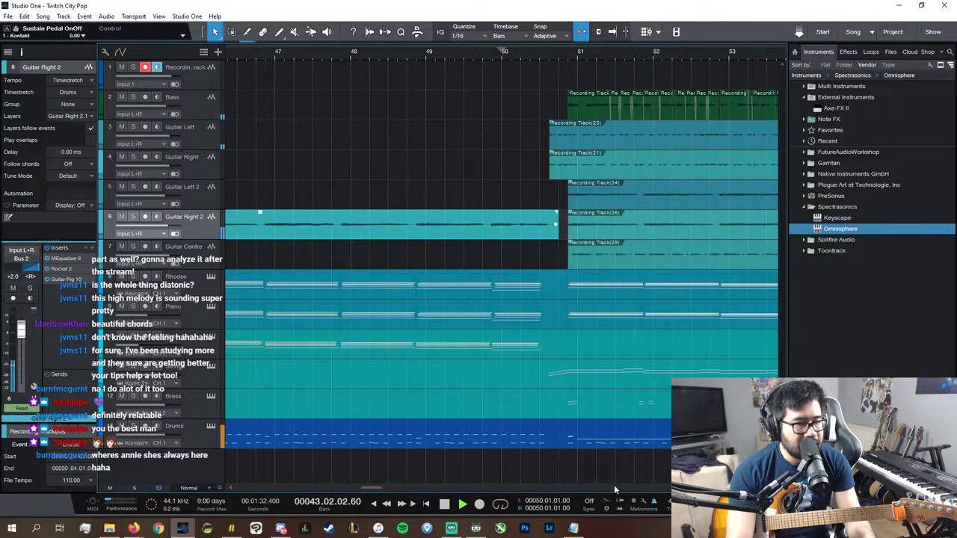
pyautogui.click(463, 53)
pyautogui.press('f')
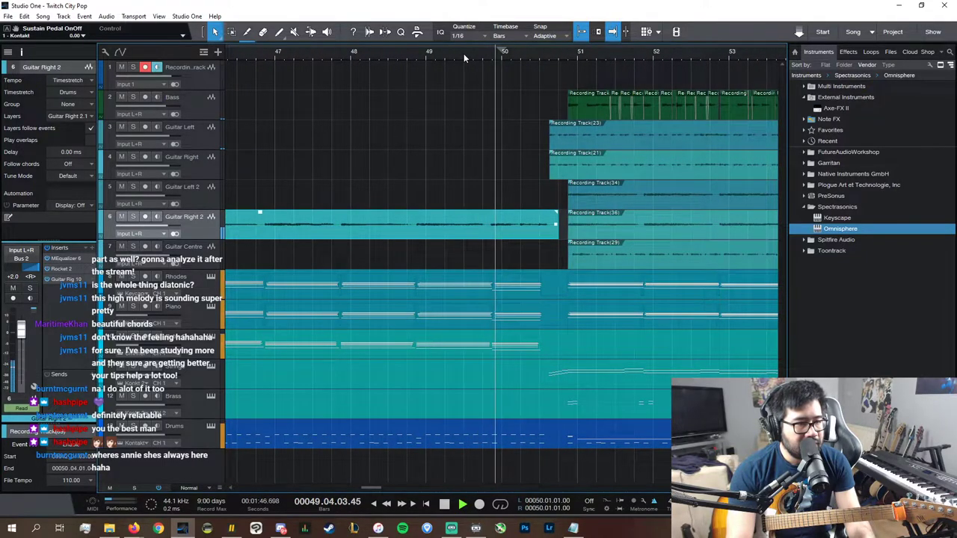
pyautogui.click(463, 58)
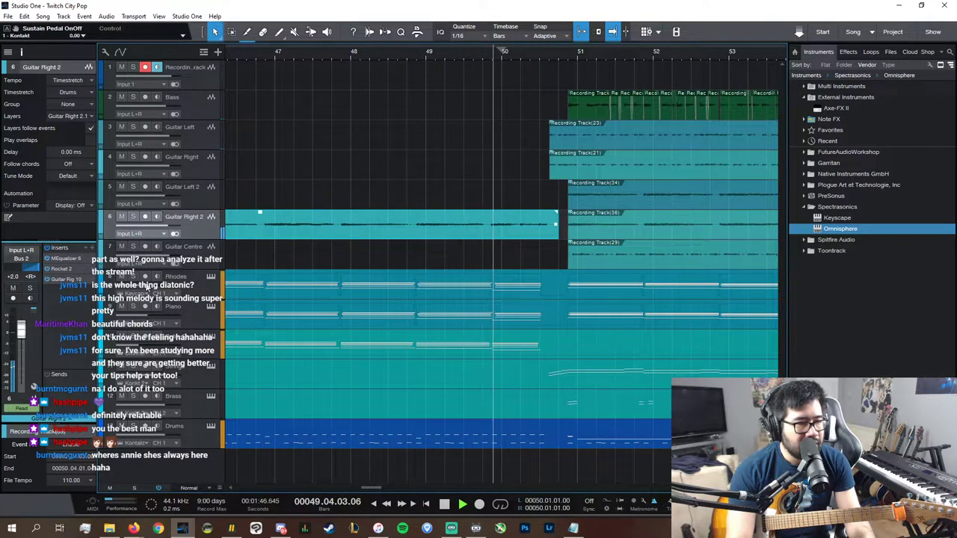
pyautogui.press('space')
# - Extend the upper notes of the soloed piano's last chord before the break so the G#3 starts at 49.04.03.21
pyautogui.doubleClick(529, 323)
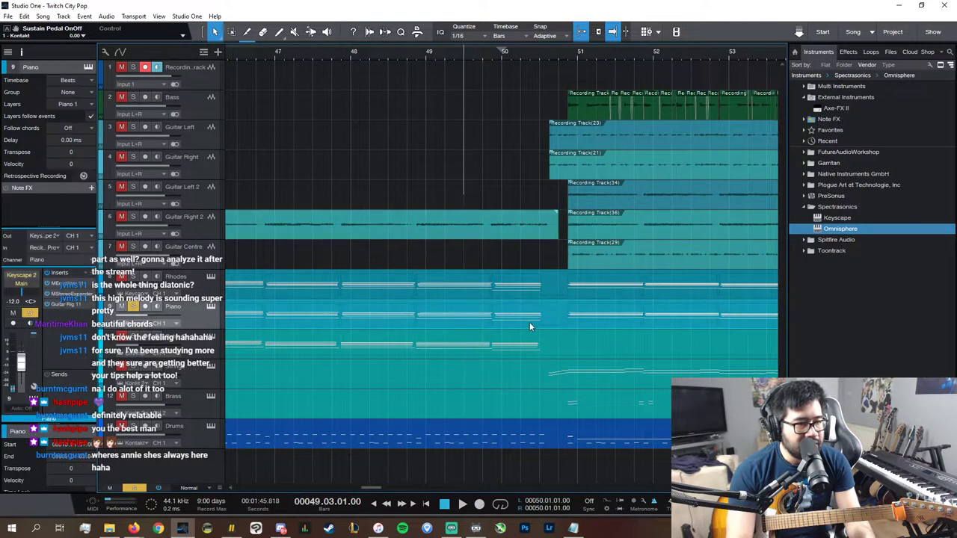
pyautogui.press('space')
pyautogui.press('e')
pyautogui.press('e')
pyautogui.press('e')
pyautogui.press('e')
pyautogui.press('e')
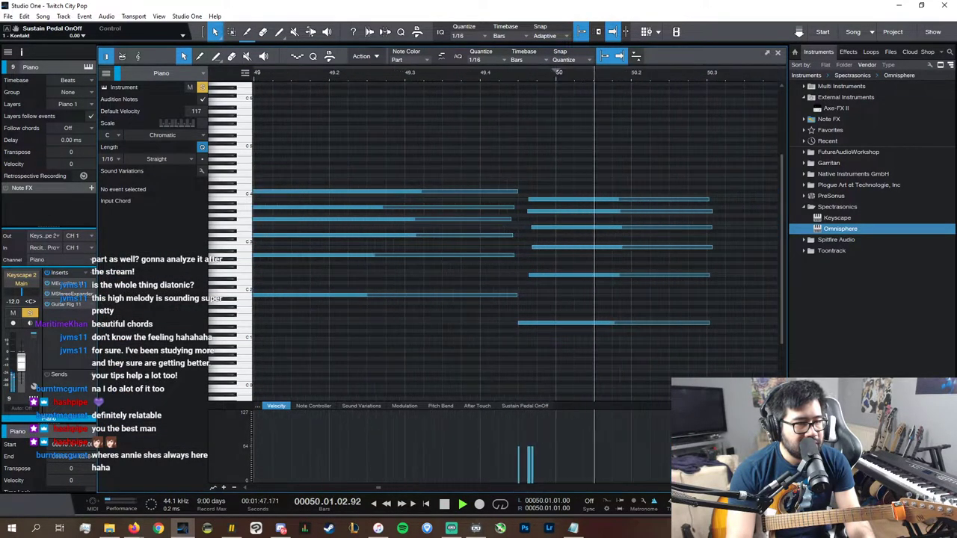
pyautogui.press('space')
pyautogui.press('e')
pyautogui.moveTo(591, 302); pyautogui.dragTo(591, 68)
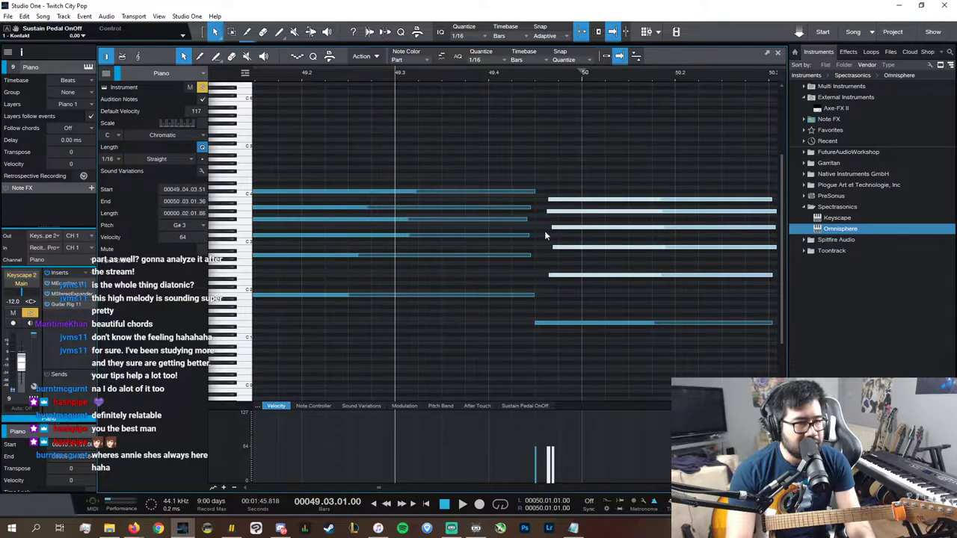
pyautogui.moveTo(554, 247); pyautogui.dragTo(546, 246)
pyautogui.press('space')
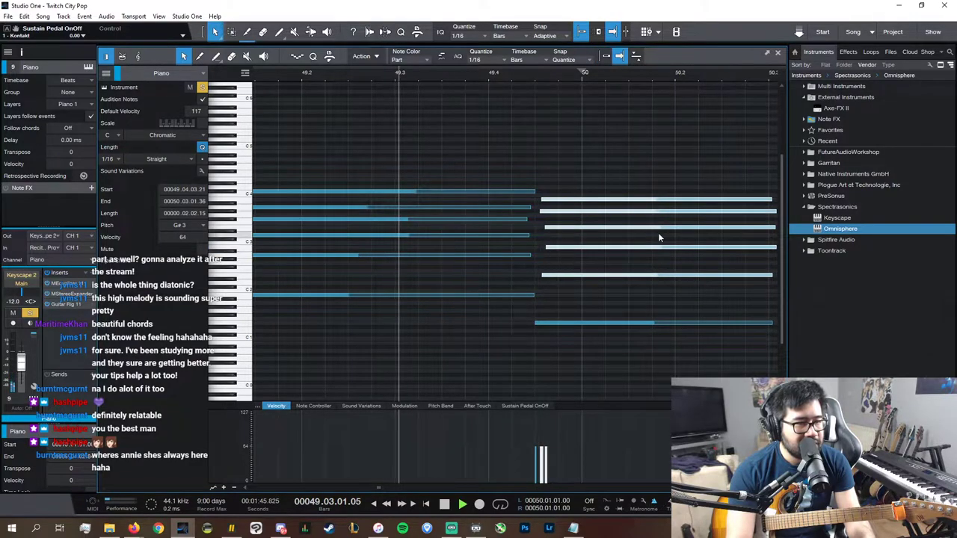
pyautogui.click(778, 53)
# - Extend the upper notes of the Rhodes' last chord before the break so the G#3 starts at 49.04.03.19
pyautogui.doubleClick(542, 281)
pyautogui.press('space')
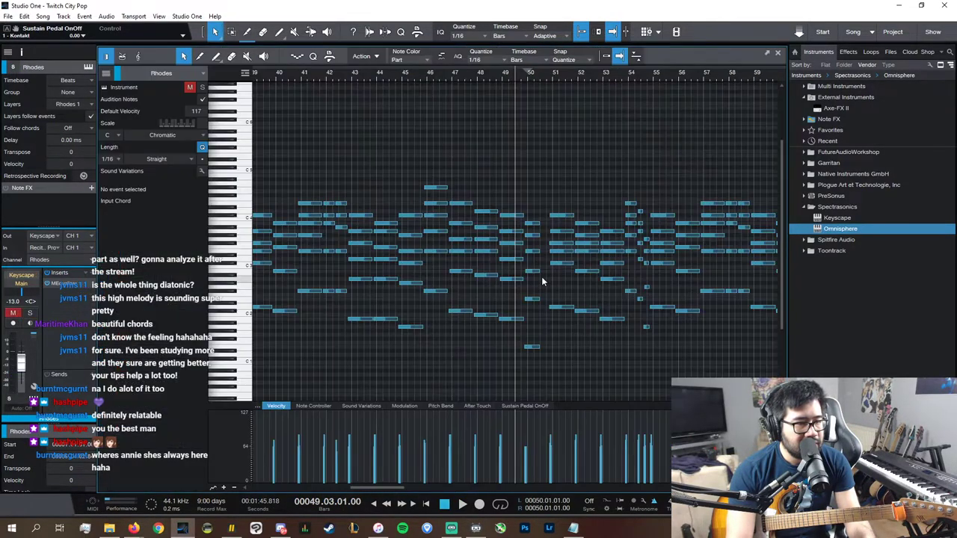
pyautogui.press('space')
pyautogui.press('e')
pyautogui.press('e')
pyautogui.press('e')
pyautogui.press('e')
pyautogui.press('e')
pyautogui.press('e')
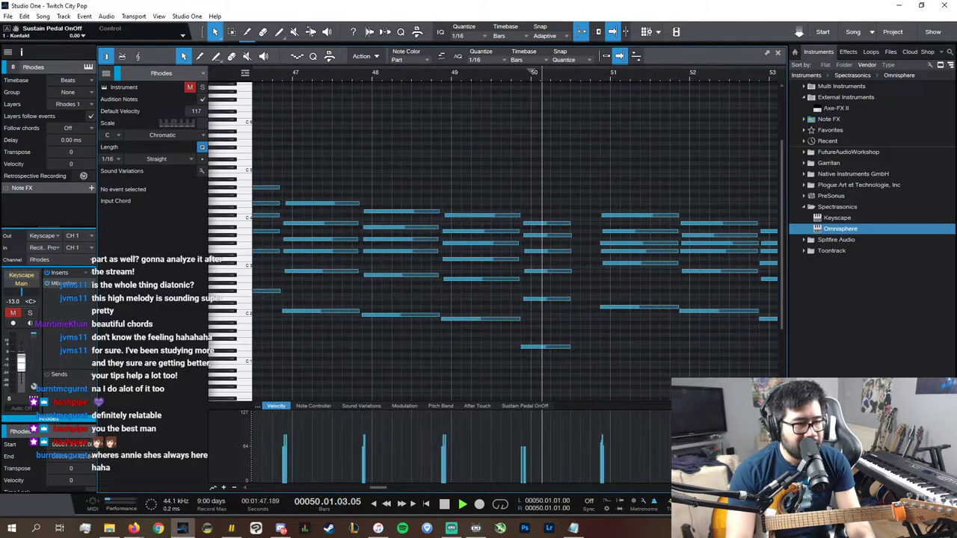
pyautogui.press('space')
pyautogui.press('e')
pyautogui.press('e')
pyautogui.moveTo(650, 325); pyautogui.dragTo(616, 195)
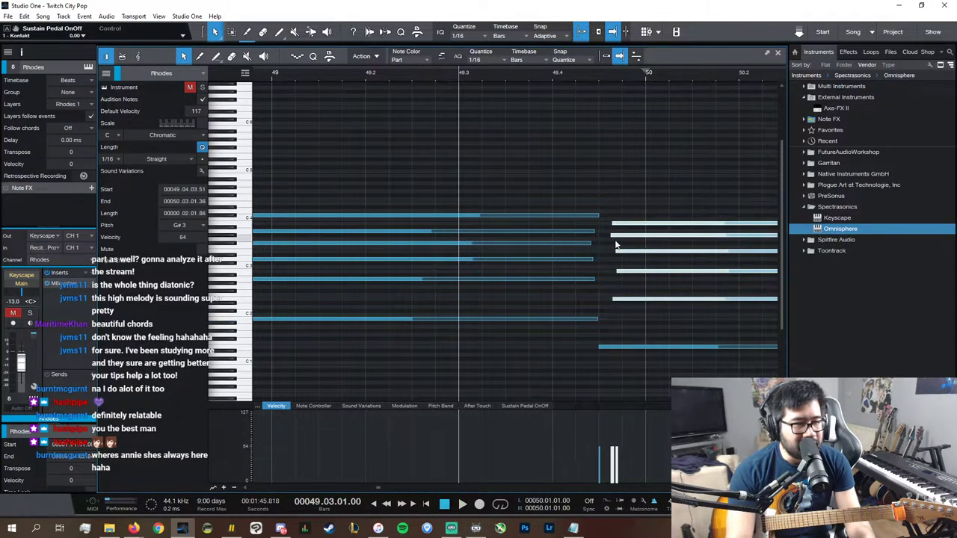
pyautogui.moveTo(610, 237); pyautogui.dragTo(603, 238)
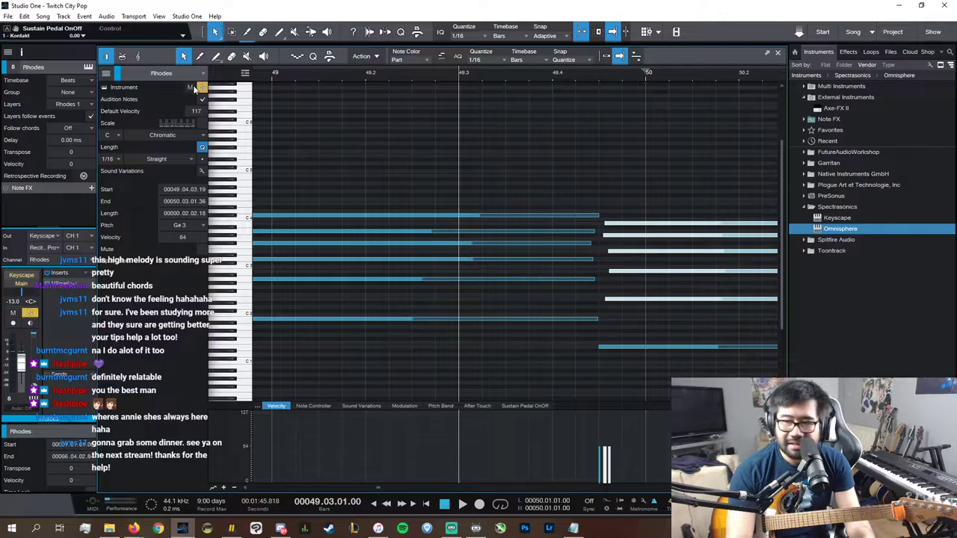
# - Audition the soloed Rhodes chord from bar 49, turn off its solo, and return to the arrangement
pyautogui.press('space')
pyautogui.press('space')
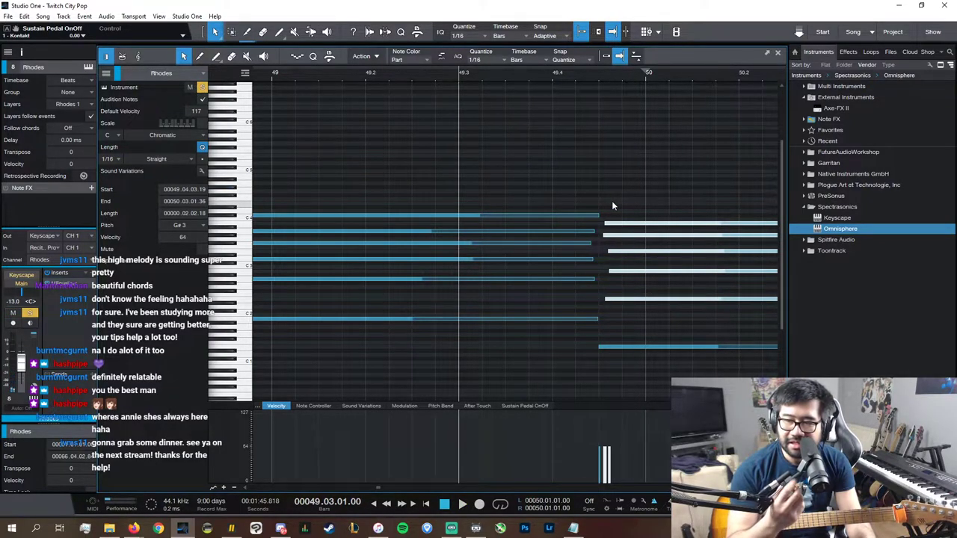
pyautogui.click(201, 88)
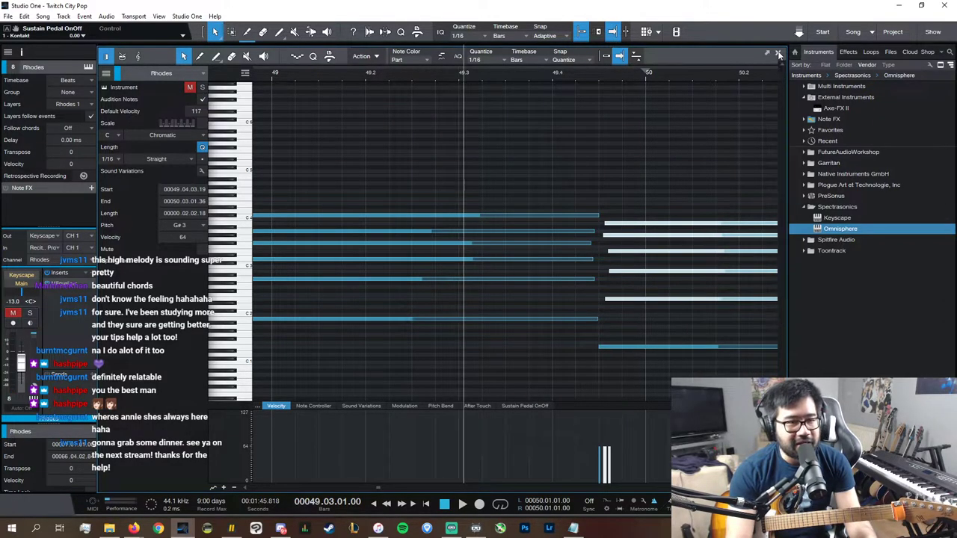
pyautogui.click(778, 53)
# - Trim the end of the Guitar Right 2 take to 50.03.03 and play back the transition from bar 50
pyautogui.press('space')
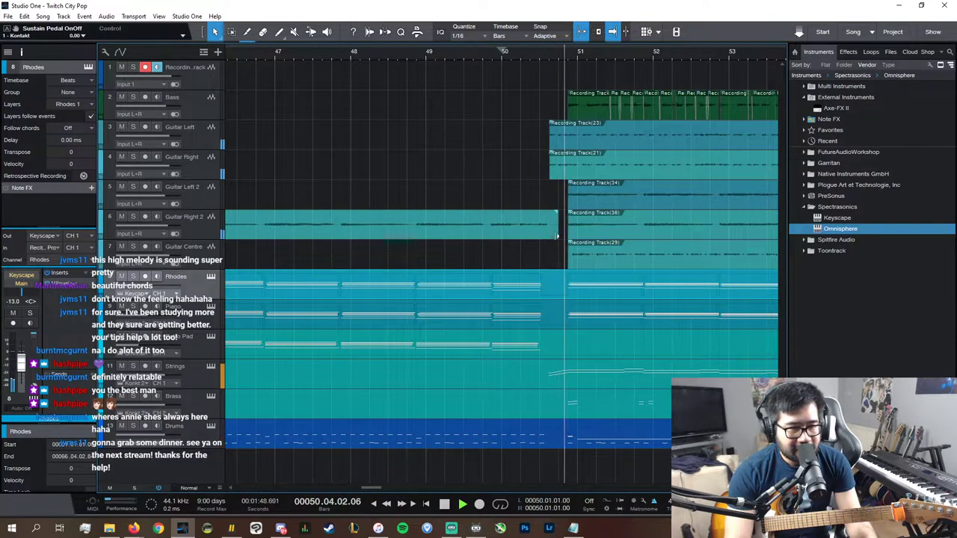
pyautogui.moveTo(557, 233); pyautogui.dragTo(547, 234)
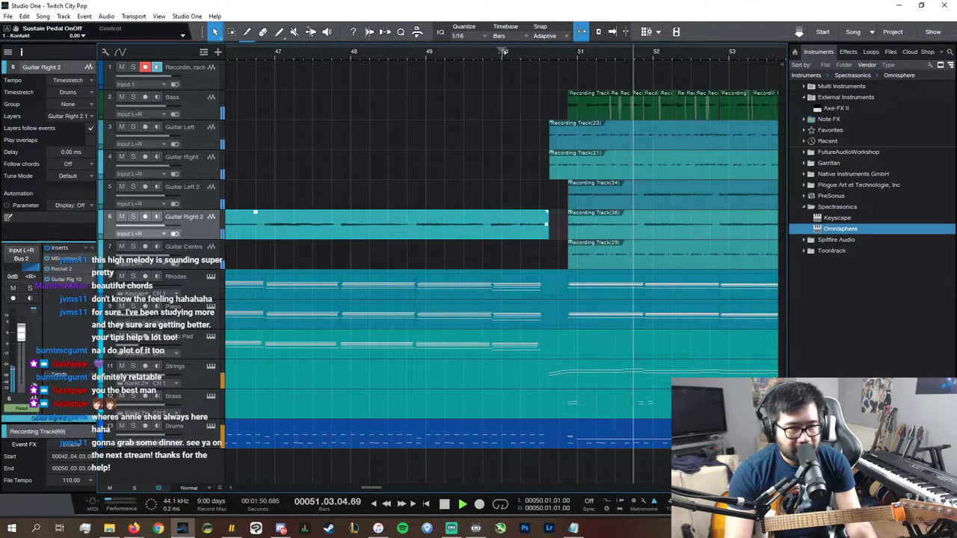
pyautogui.click(503, 53)
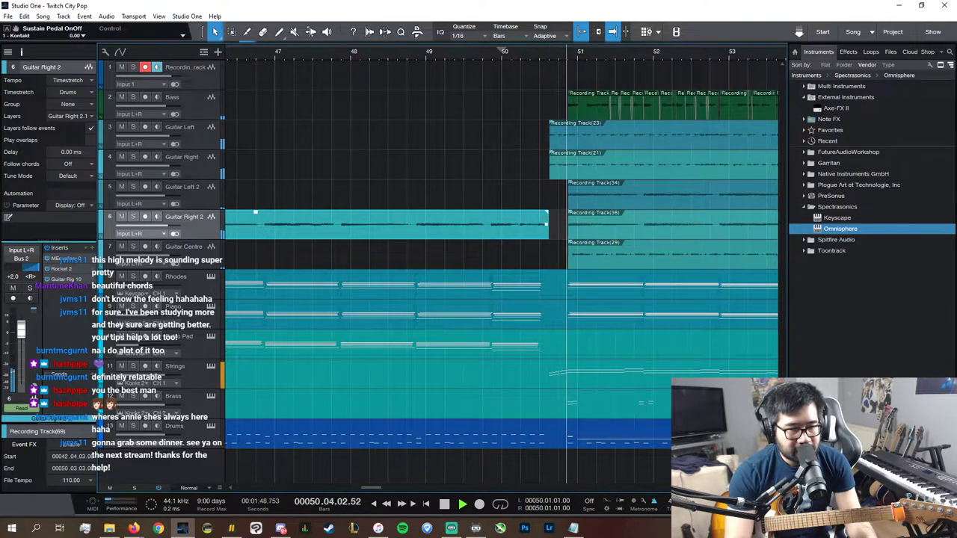
pyautogui.press('w')
pyautogui.press('space')
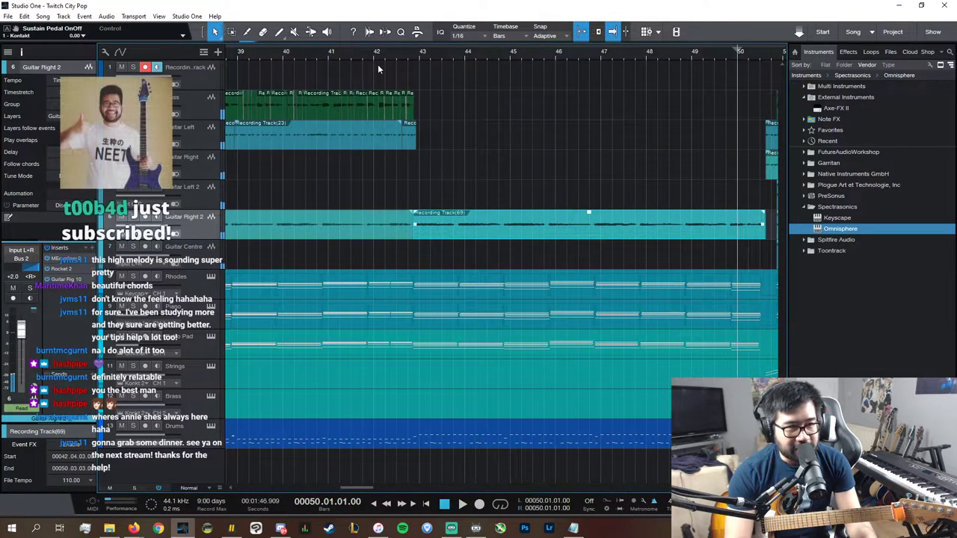
# - Record a new guitar take on the armed recording track from bar 42 to just past bar 51
pyautogui.click(329, 53)
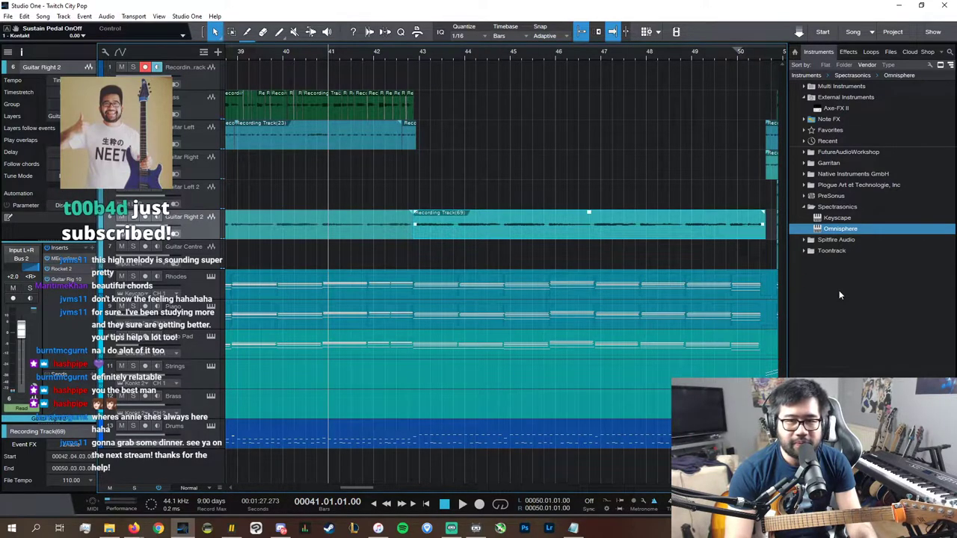
pyautogui.click(376, 51)
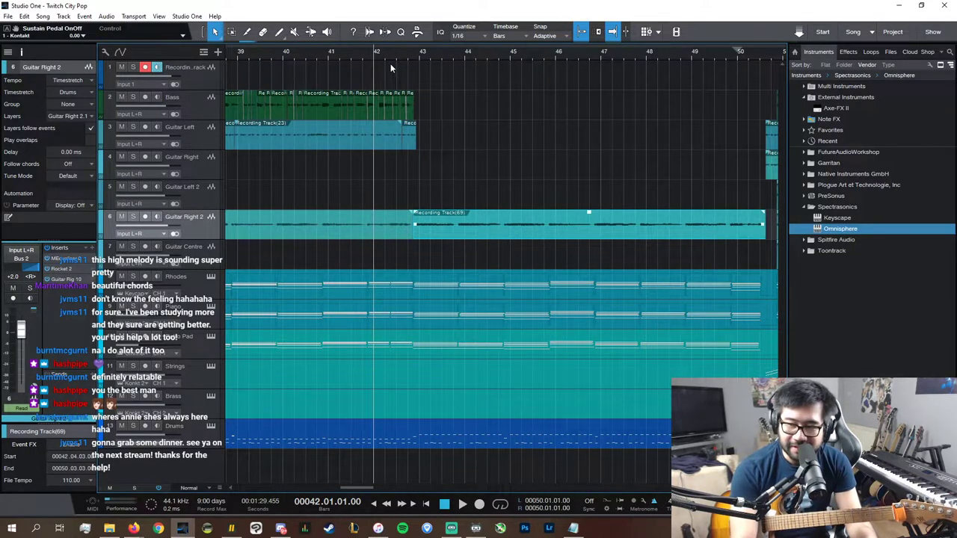
pyautogui.press('KP_Multiply')
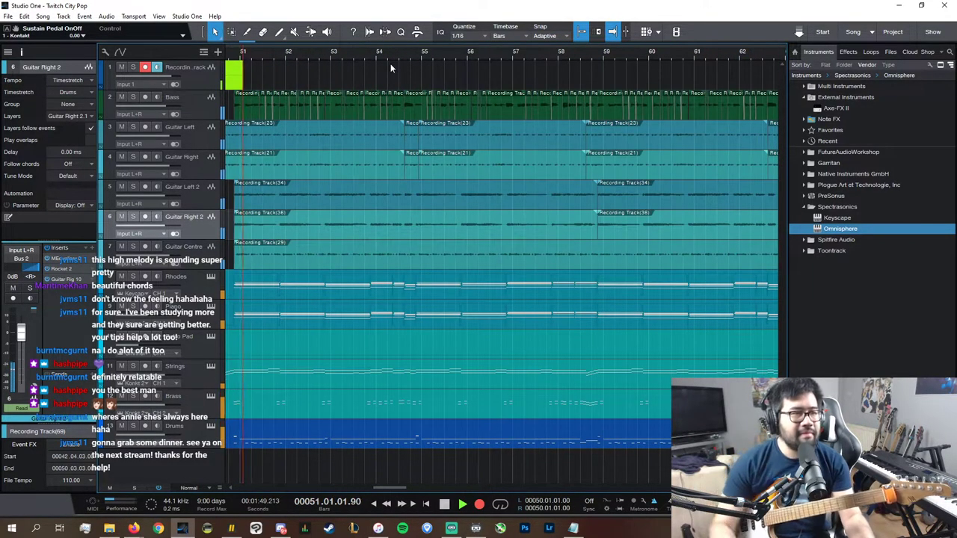
pyautogui.press('space')
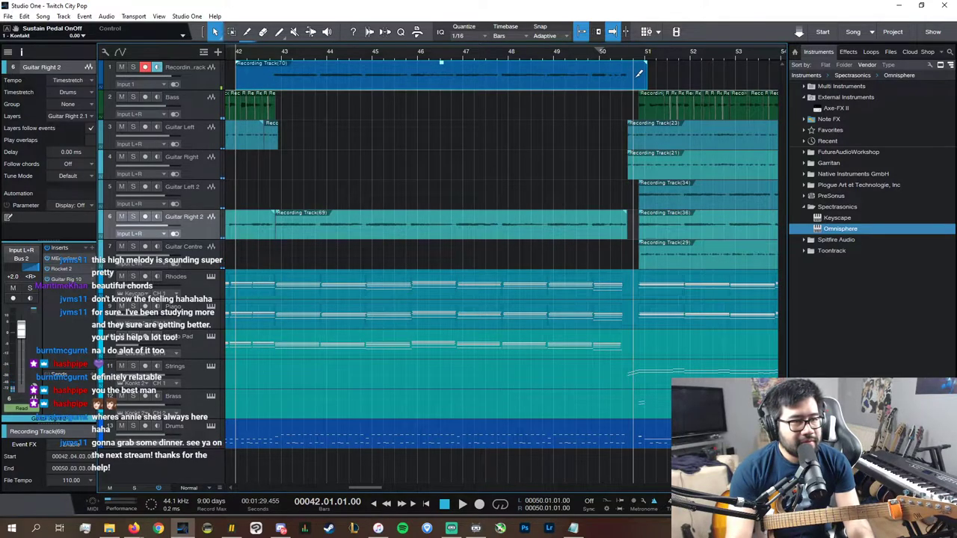
# - Move the middle section of the new take onto Guitar Centre and trim both its ends to line up with the Guitar Right 2 take
pyautogui.click(314, 76)
pyautogui.moveTo(314, 73); pyautogui.dragTo(304, 265)
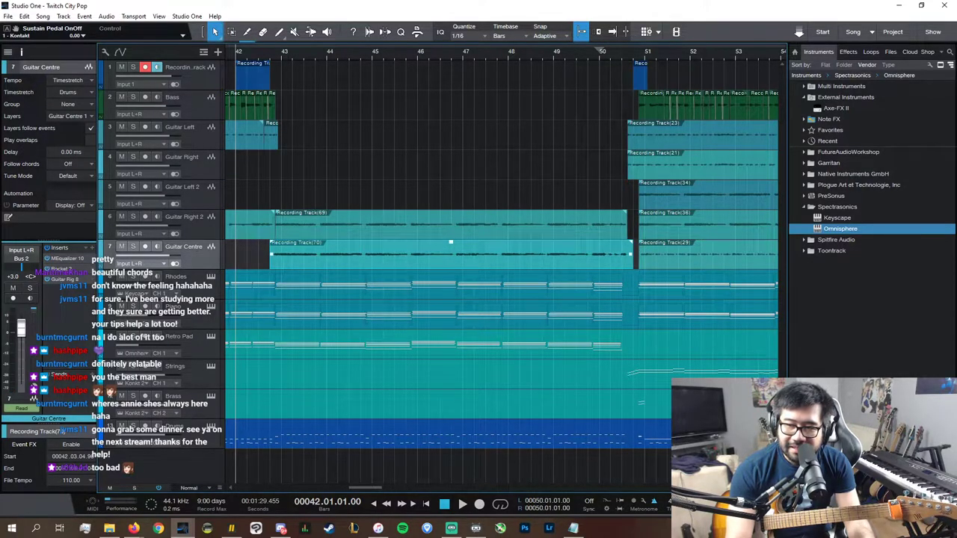
pyautogui.press('e')
pyautogui.press('e')
pyautogui.press('e')
pyautogui.press('e')
pyautogui.press('e')
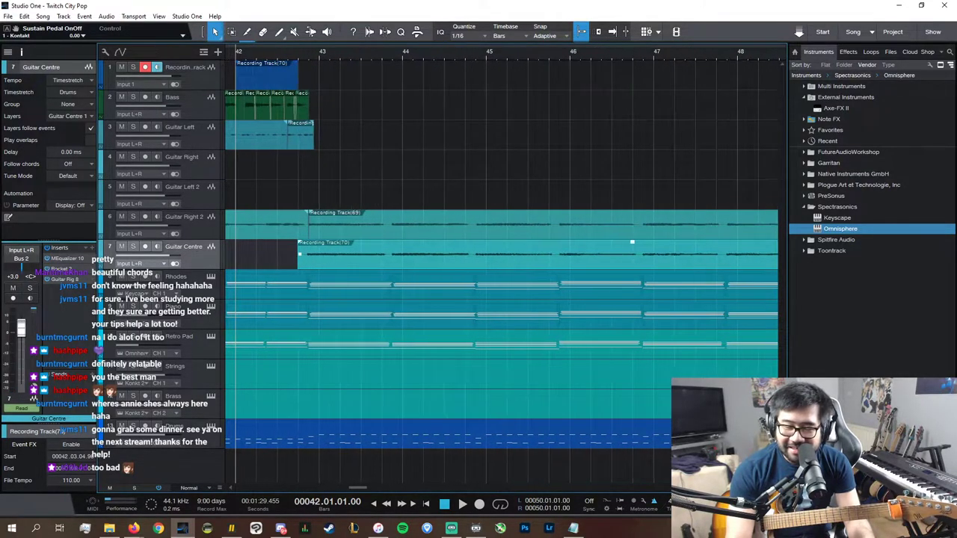
pyautogui.moveTo(303, 263); pyautogui.dragTo(329, 273)
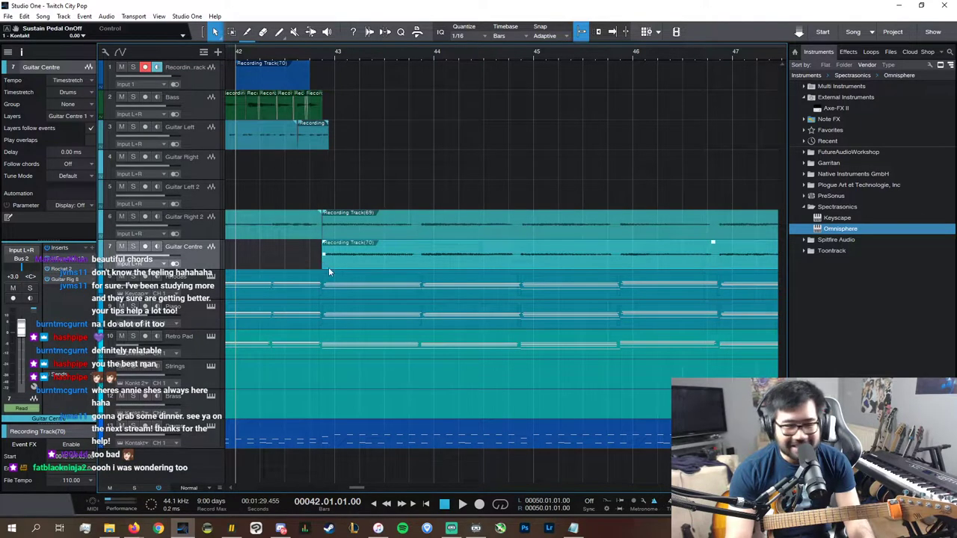
pyautogui.keyDown('ctrl'); pyautogui.scroll(-5, 764, 297); pyautogui.keyUp('ctrl')
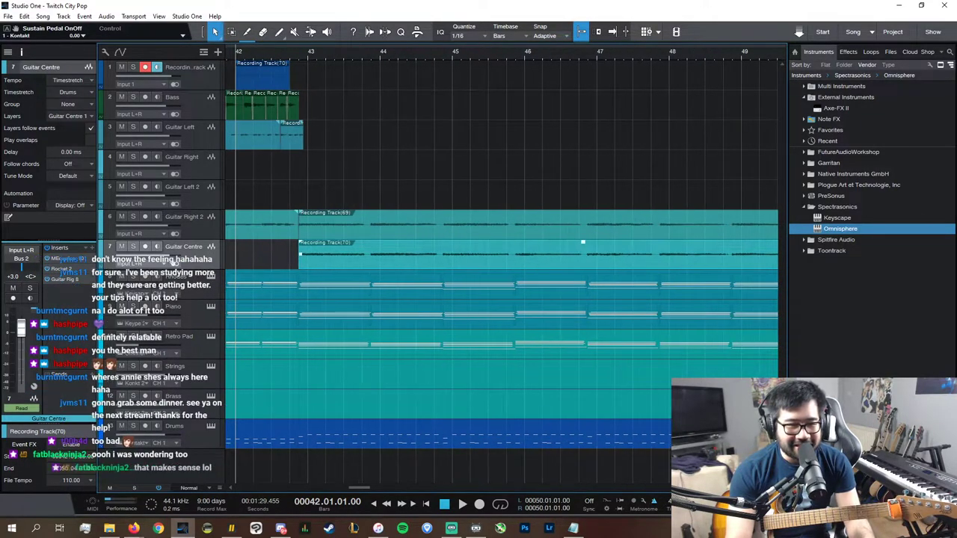
pyautogui.moveTo(698, 254); pyautogui.dragTo(693, 263)
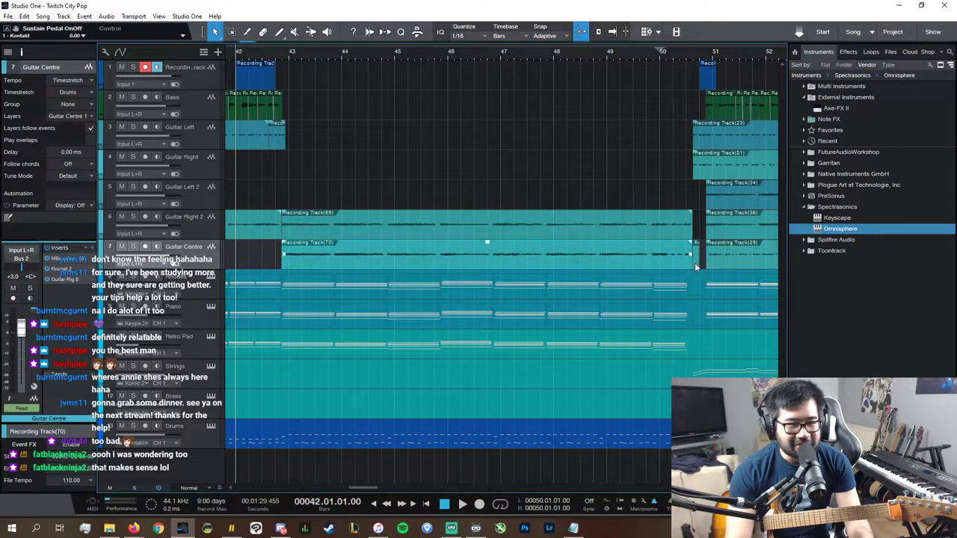
# - Delete the leftover fragments of the take from Guitar Centre and from the recording track
pyautogui.click(700, 262)
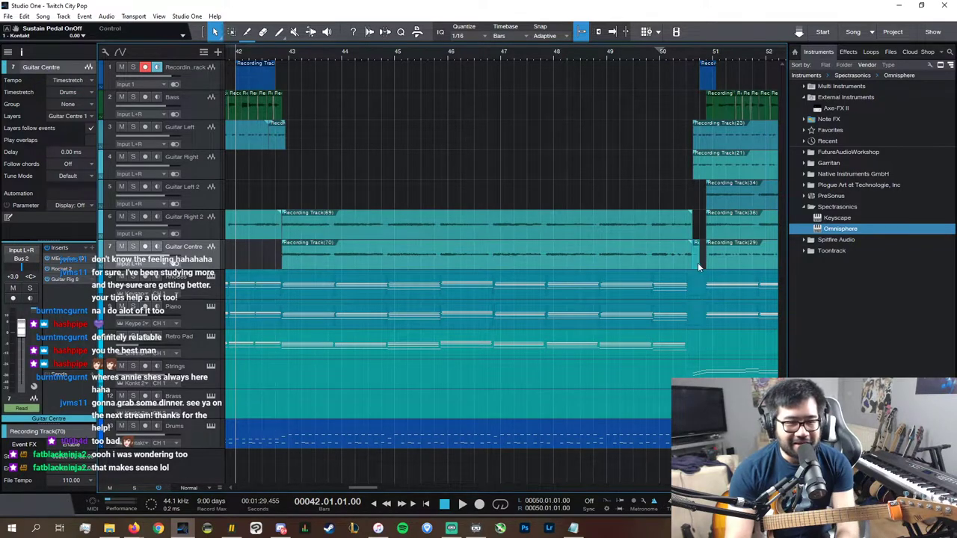
pyautogui.click(660, 57)
pyautogui.moveTo(725, 85); pyautogui.dragTo(258, 65)
pyautogui.press('Delete')
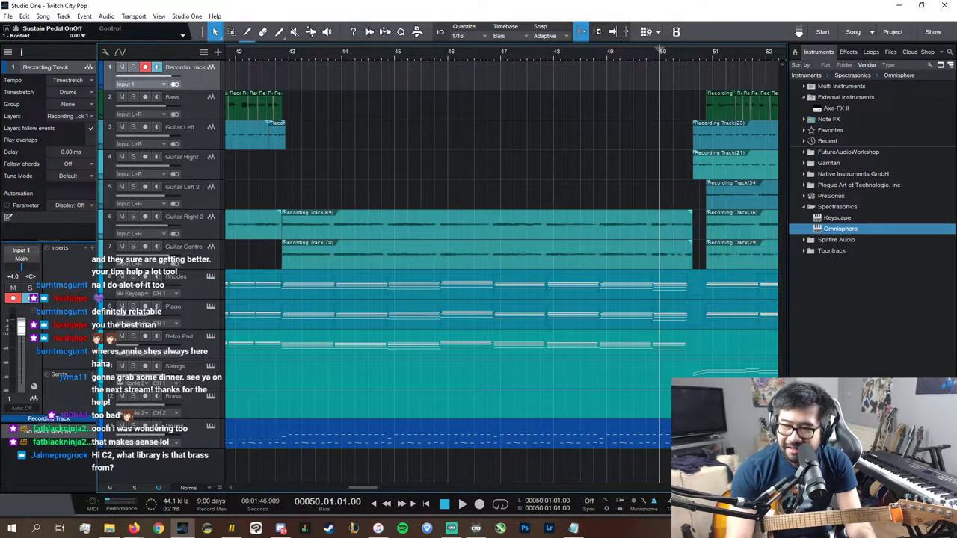
# - Inspect the Kontakt instrument used by the Brass track and play the brass section following bar 50
pyautogui.click(211, 397)
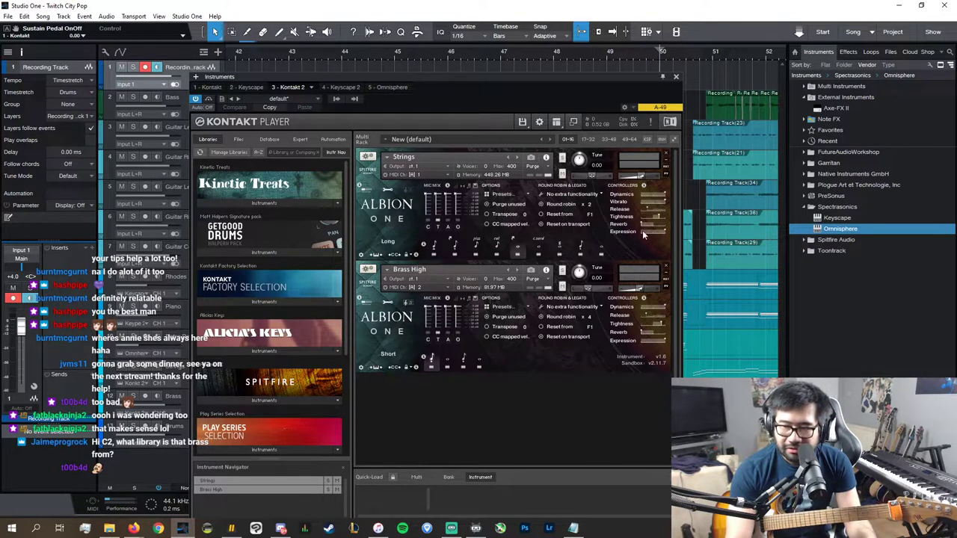
pyautogui.click(677, 76)
pyautogui.click(691, 52)
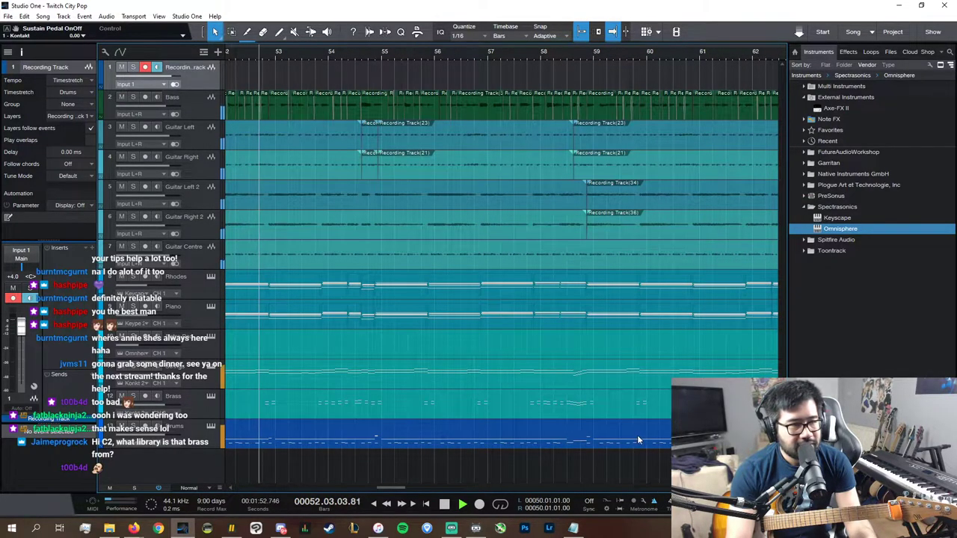
pyautogui.click(121, 413)
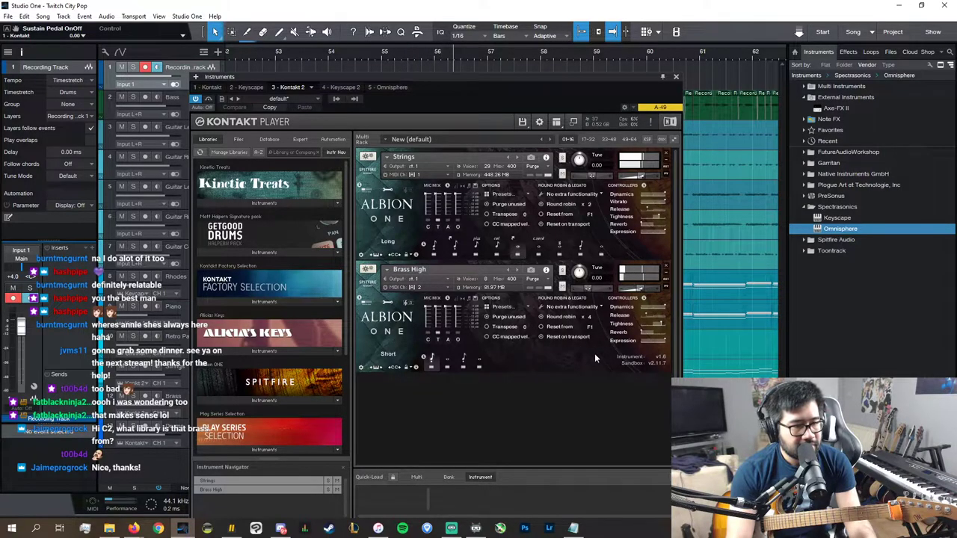
pyautogui.click(675, 77)
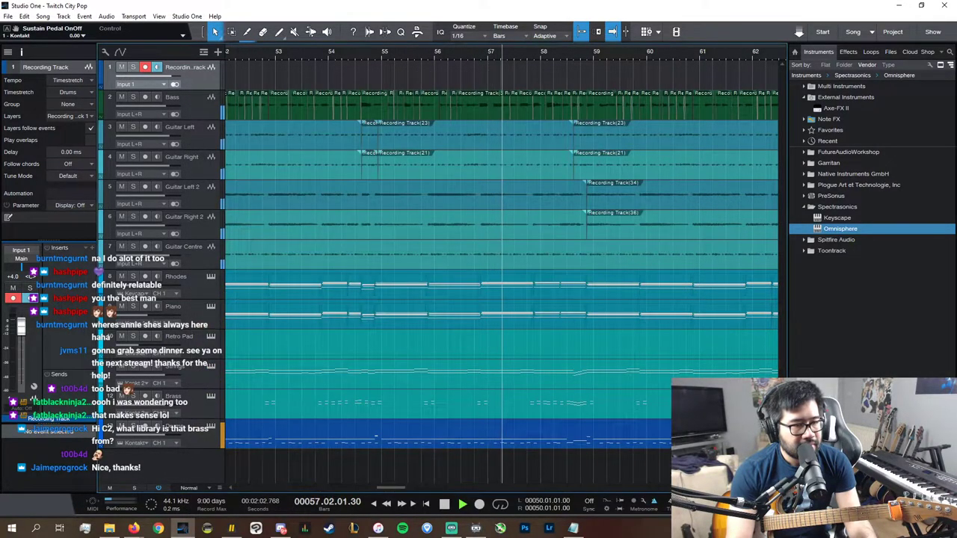
# - Play back the arrangement from bar 42 across the break, replay it from bar 41, and stop playback
pyautogui.press('w')
pyautogui.press('w')
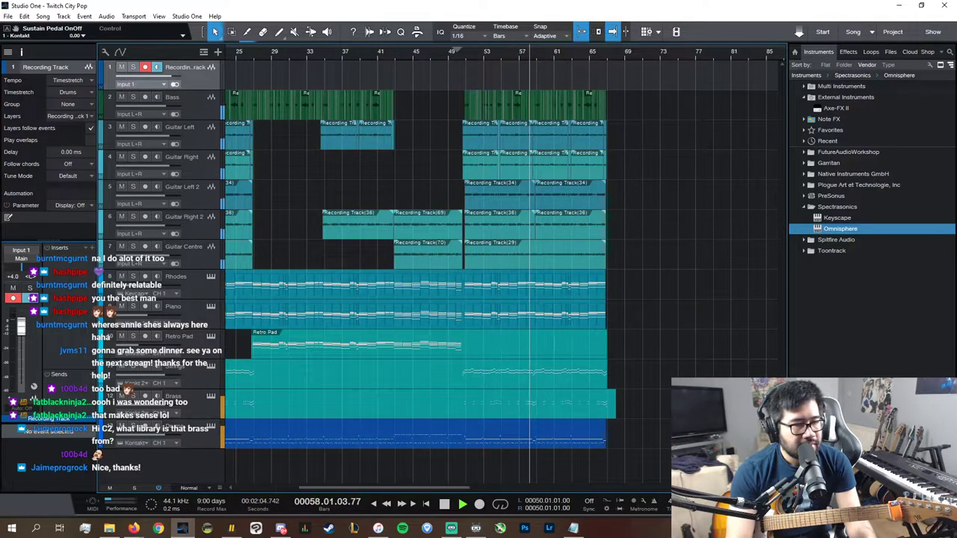
pyautogui.click(388, 52)
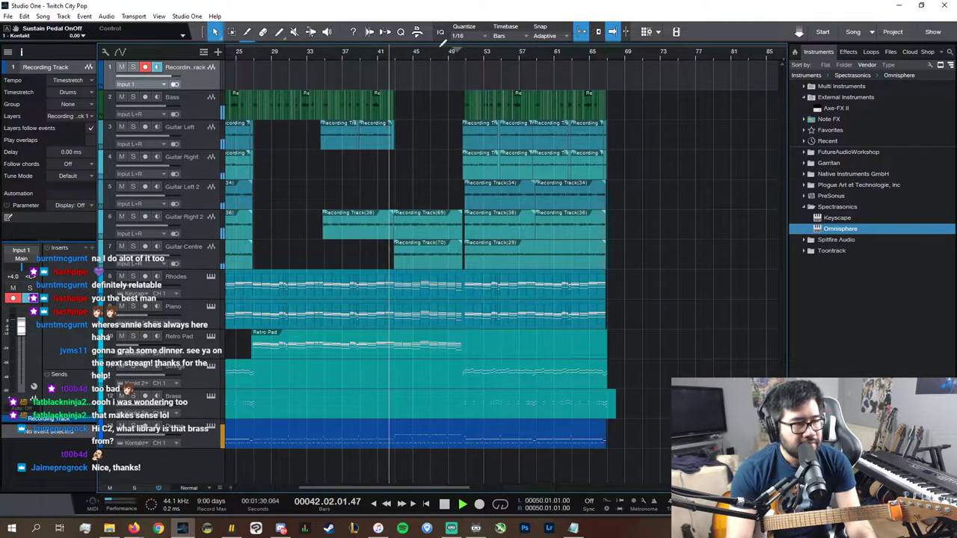
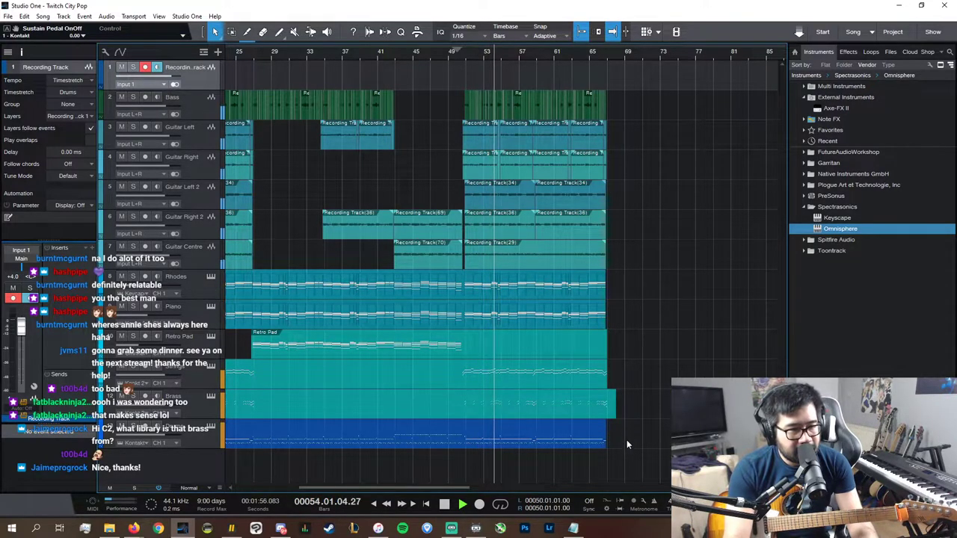
pyautogui.hscroll(-2, 572, 488)
pyautogui.hscroll(-4, 573, 491)
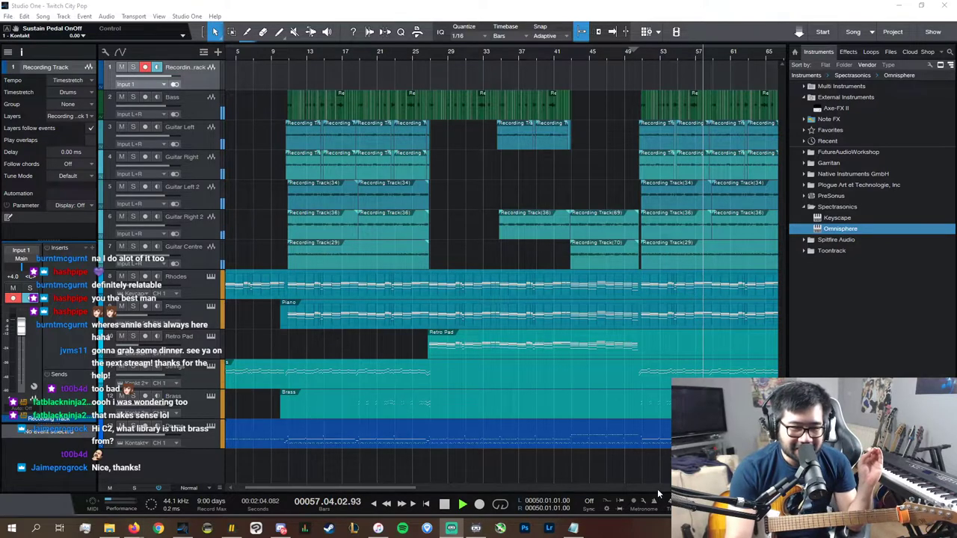
pyautogui.hscroll(5, 657, 489)
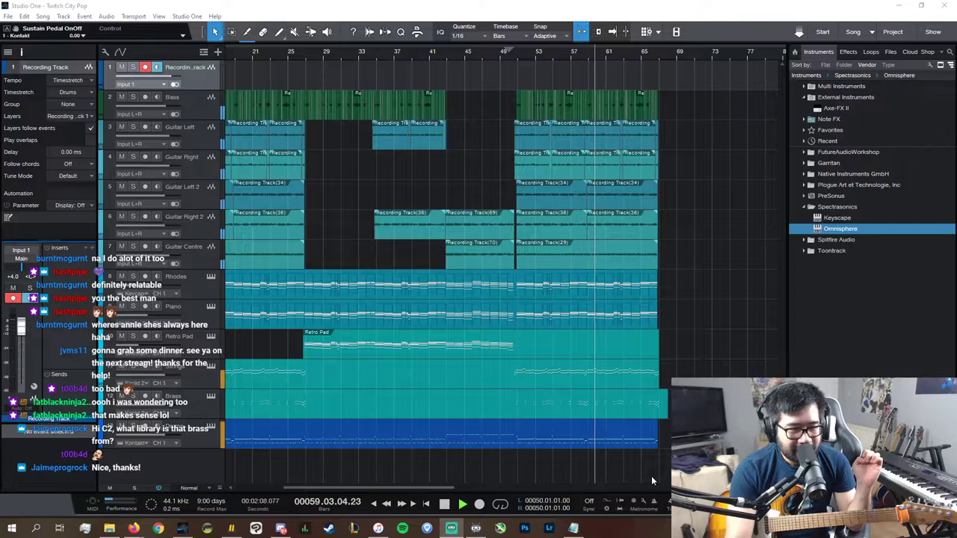
pyautogui.click(430, 51)
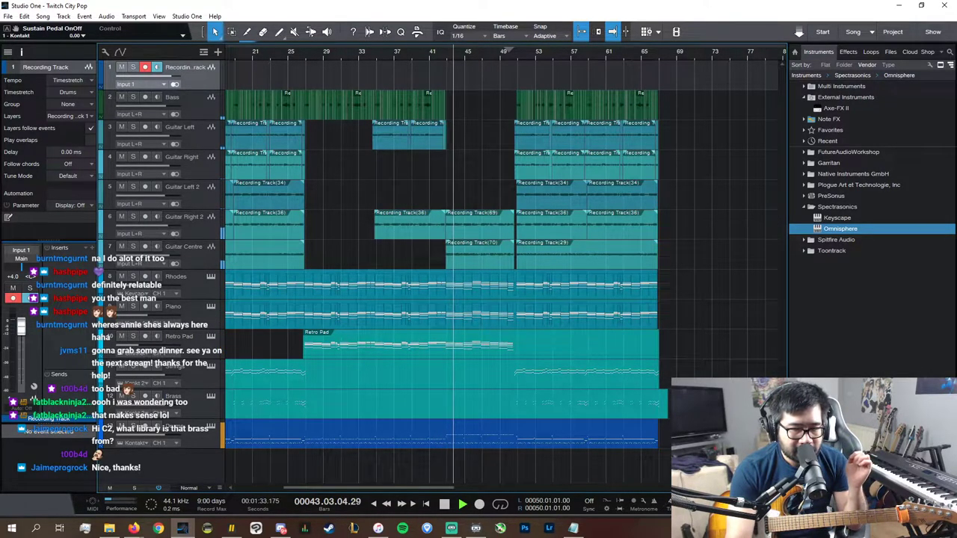
pyautogui.press('space')
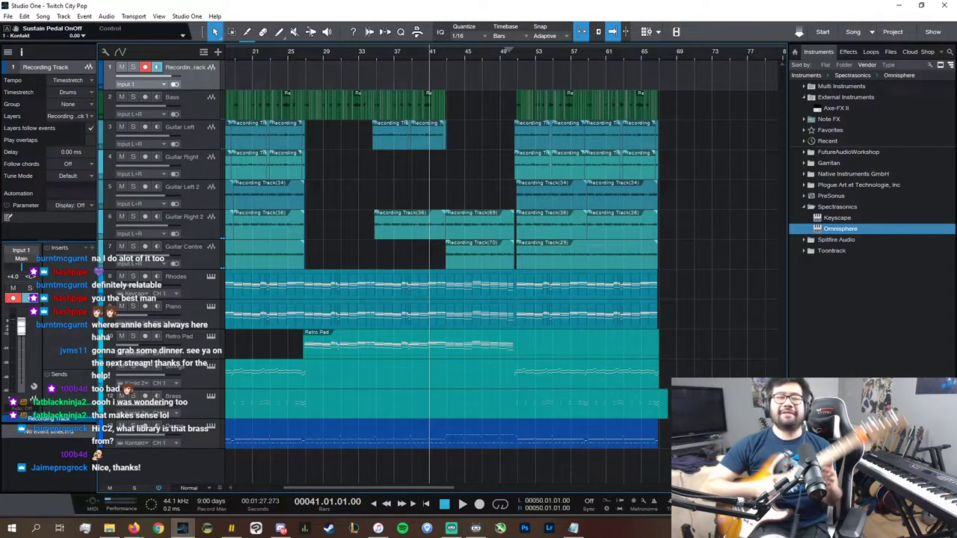
# - Disarm the recording track, switch to Axe-Edit and load preset 009 Sithu Clean Bass
pyautogui.click(145, 67)
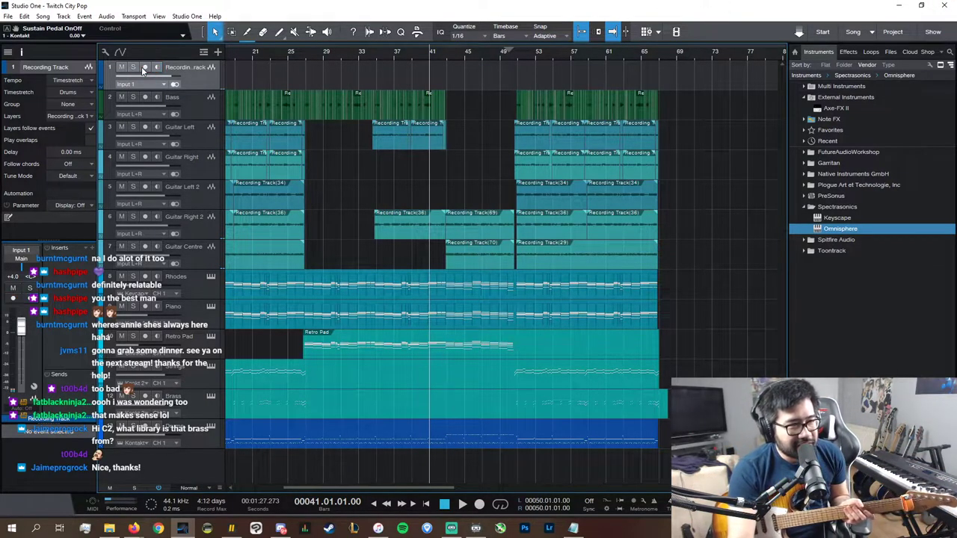
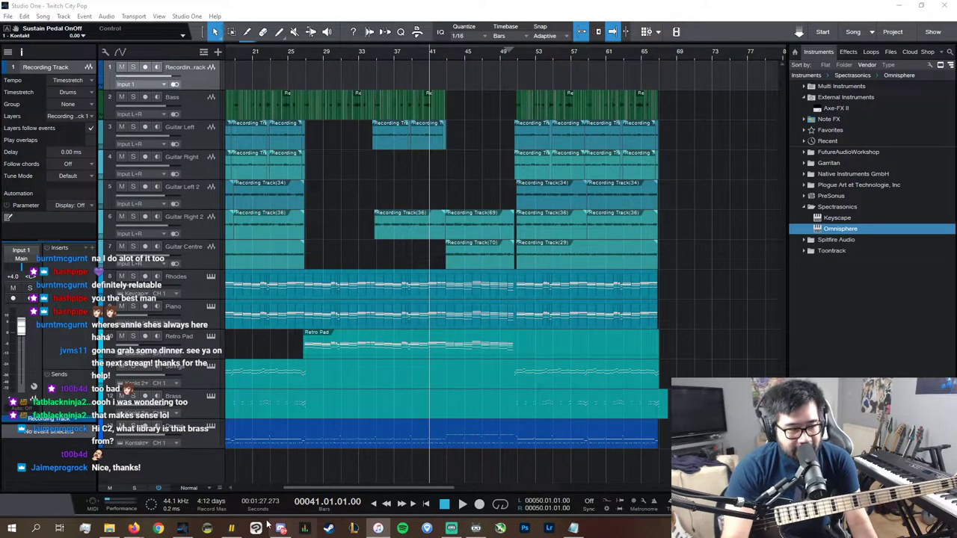
pyautogui.click(231, 528)
pyautogui.click(309, 162)
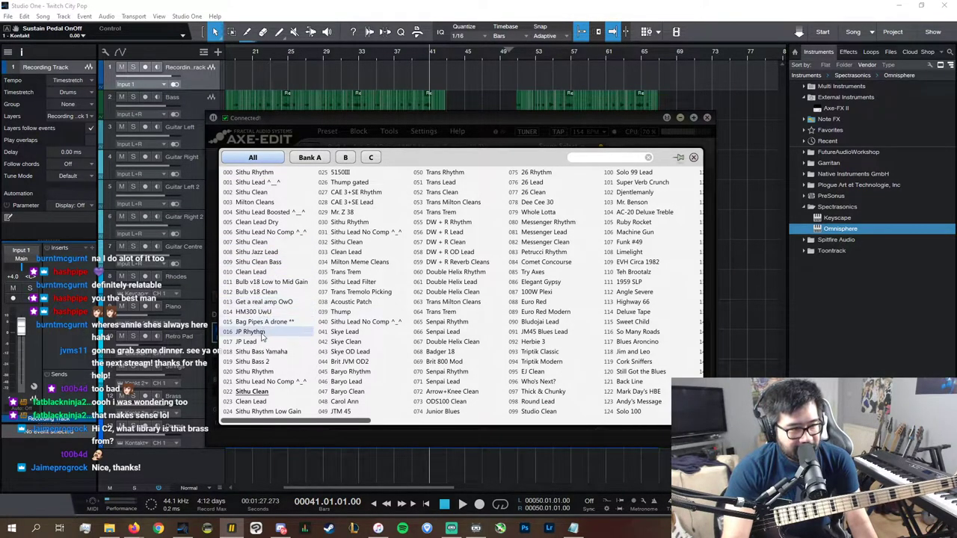
pyautogui.click(292, 255)
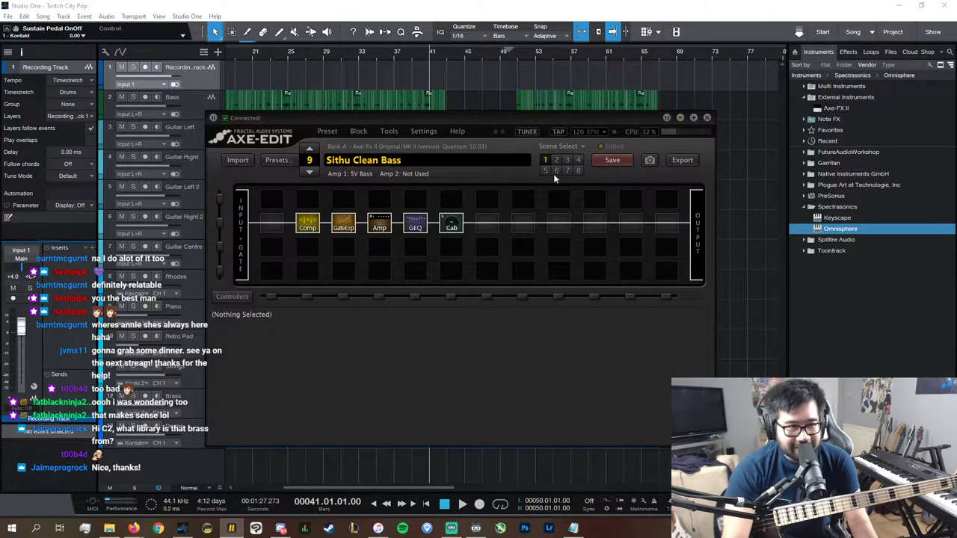
# - Tune the bass with the Axe-Edit tuner, return to Studio One and re-arm the recording track
pyautogui.click(527, 132)
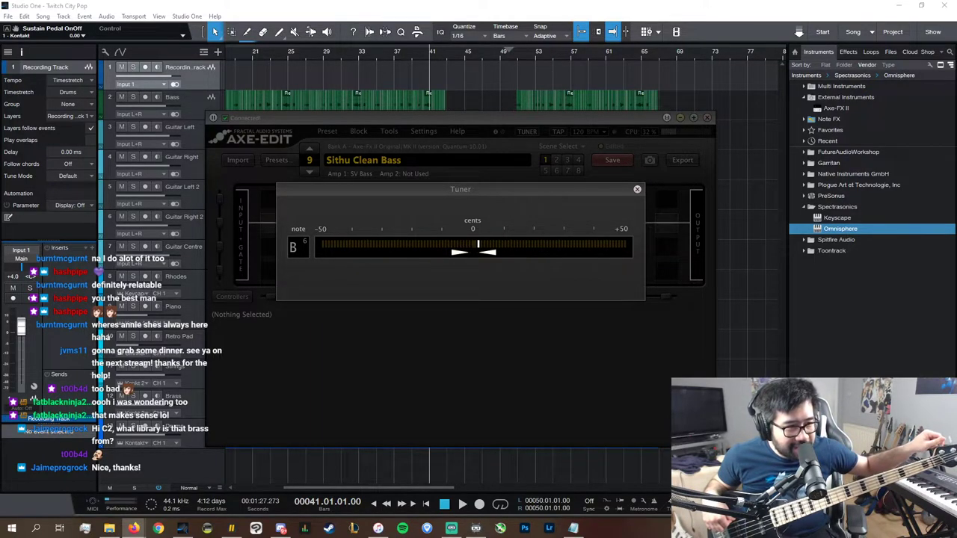
pyautogui.click(636, 192)
pyautogui.click(679, 119)
pyautogui.click(145, 68)
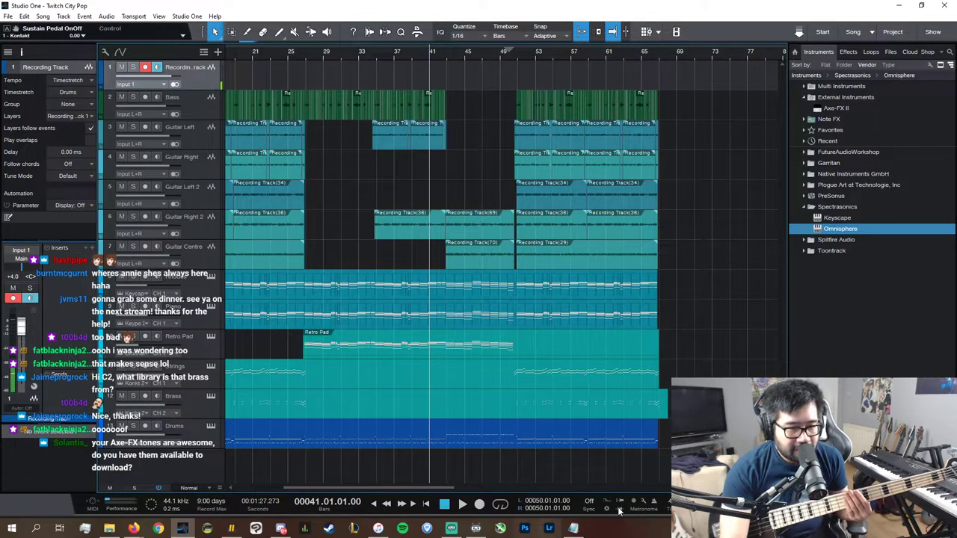
# - Check the VoxengoRecorder plug-in on the main output in the mixer console and close its window
pyautogui.press('F3')
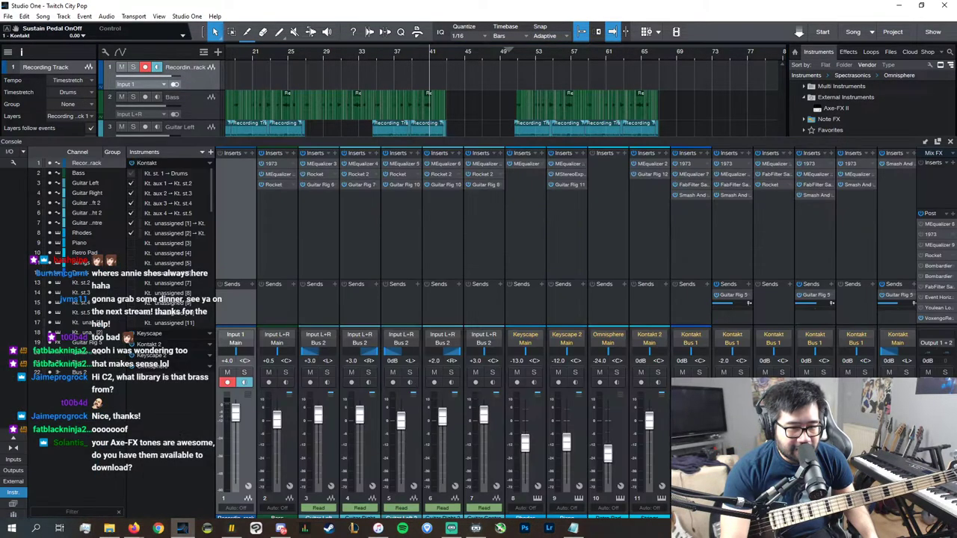
pyautogui.click(937, 318)
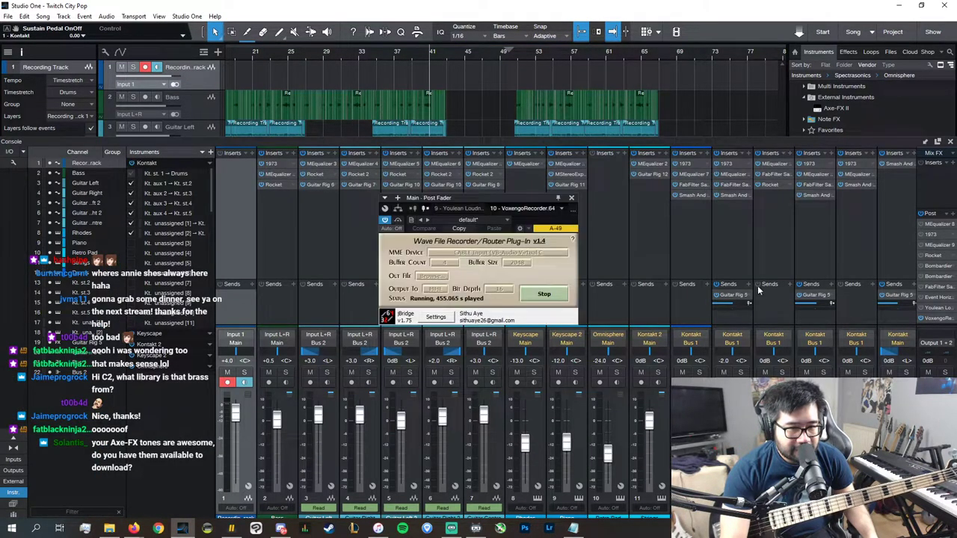
pyautogui.click(570, 199)
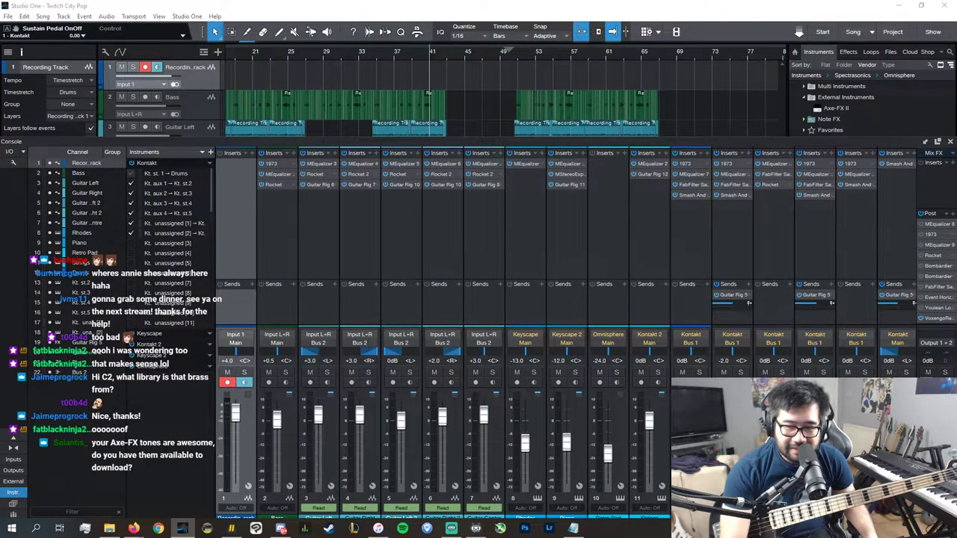
# - Switch to Firefox and open the Fractal Audio Axe-Change site through an "axe exchange" search
pyautogui.hotkey('alt', 'Tab')
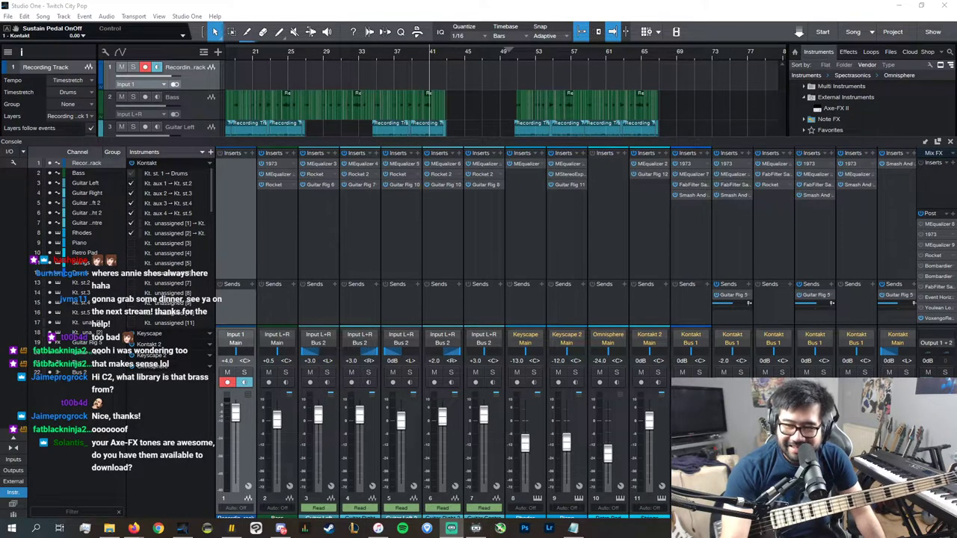
pyautogui.hotkey('alt', 'Tab')
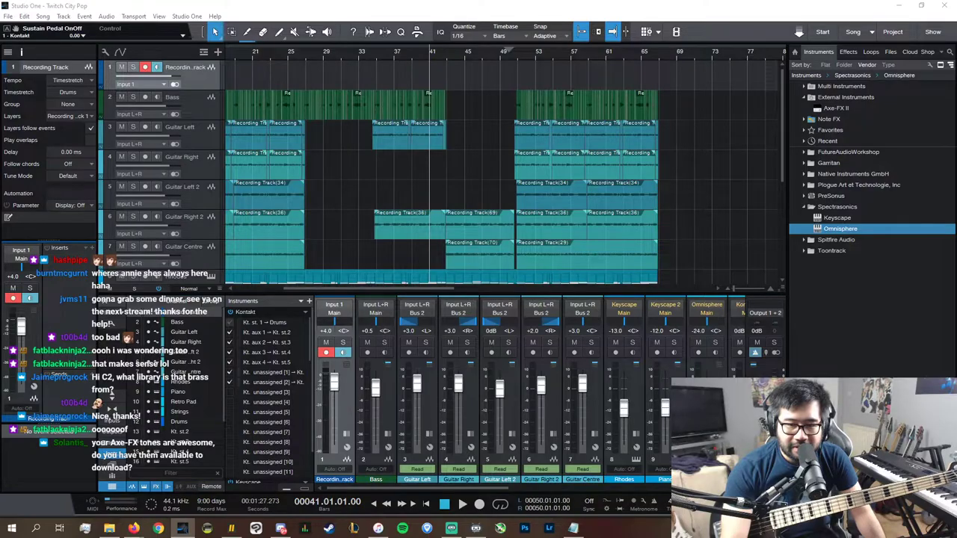
pyautogui.hotkey('alt', 'Tab')
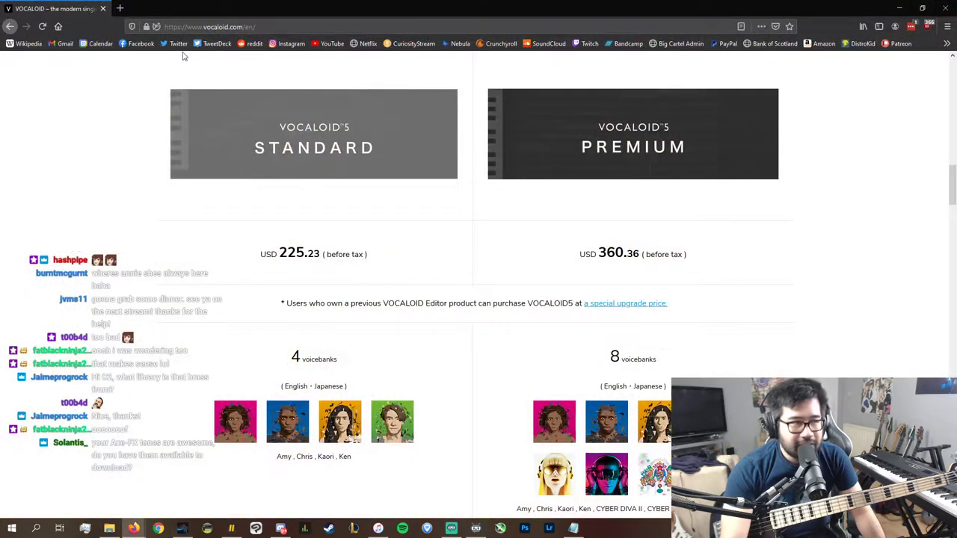
pyautogui.click(59, 27)
pyautogui.write('axe')
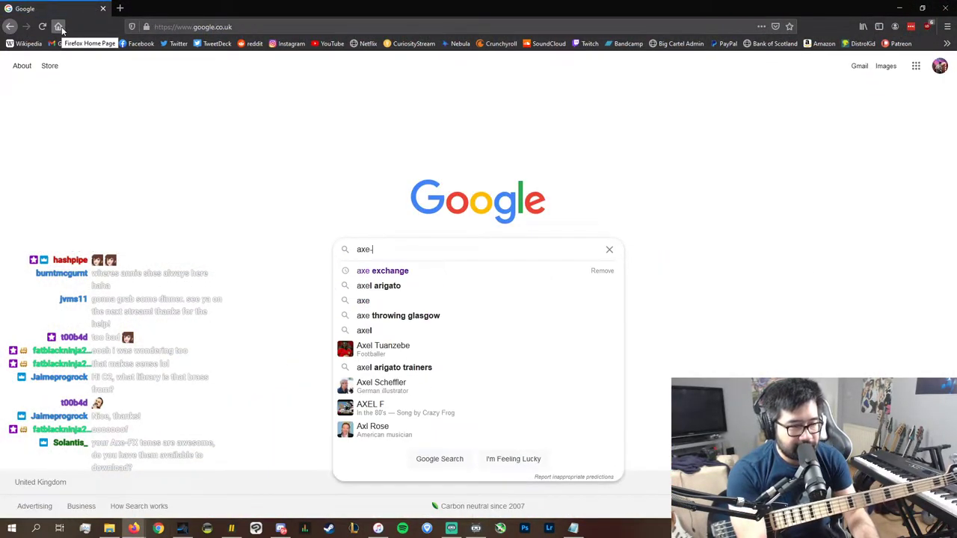
pyautogui.click(378, 271)
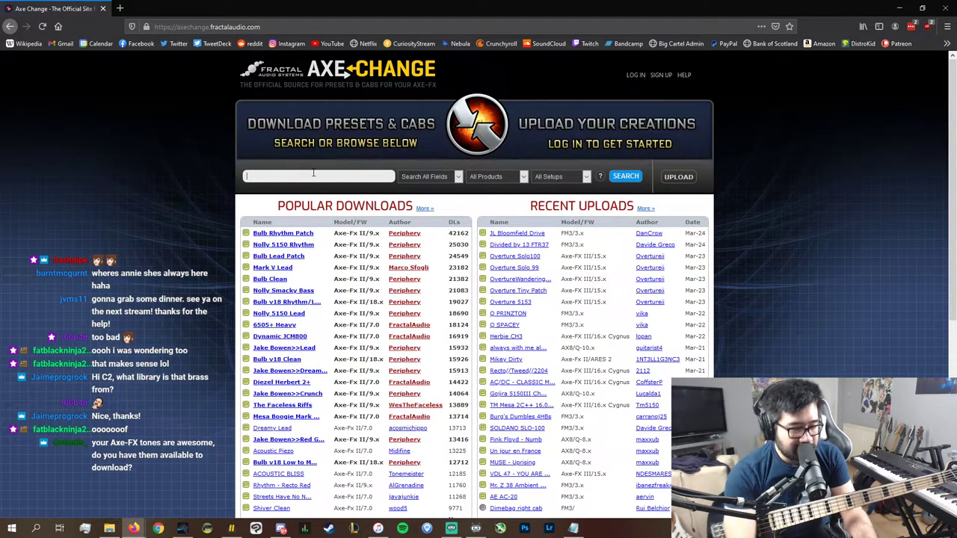
# - Search Axe-Change for presets matching "sithu aye"
pyautogui.click(314, 173)
pyautogui.write('sd')
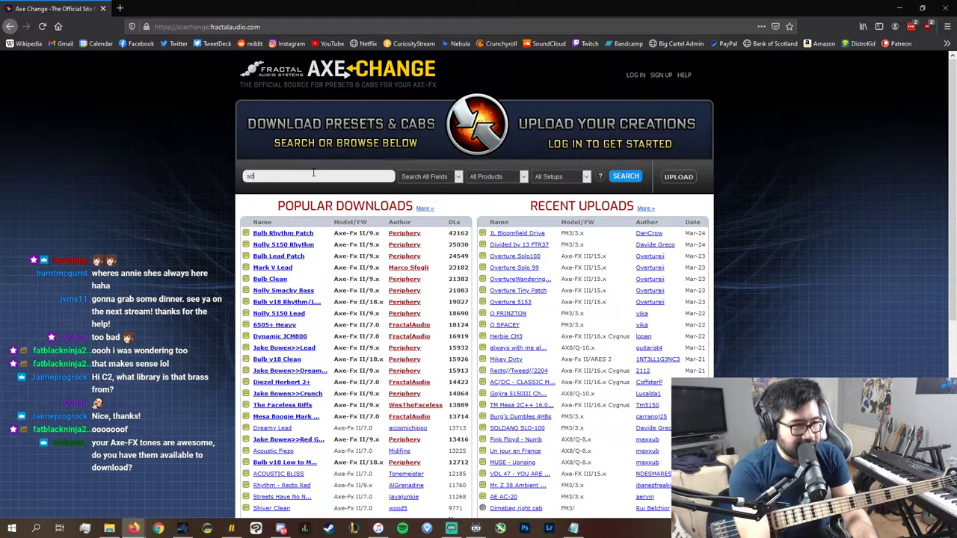
pyautogui.press('BackSpace')
pyautogui.write('ithu')
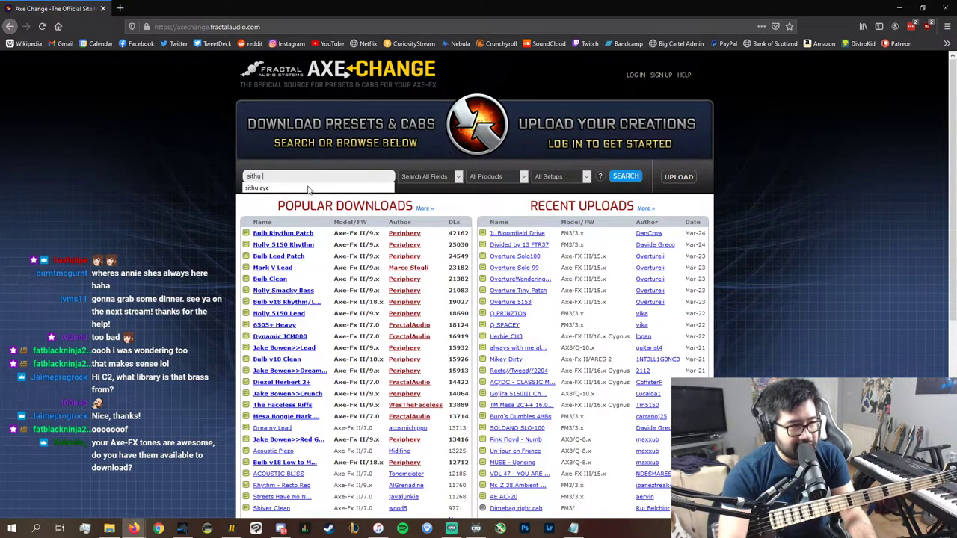
pyautogui.click(310, 188)
pyautogui.click(637, 178)
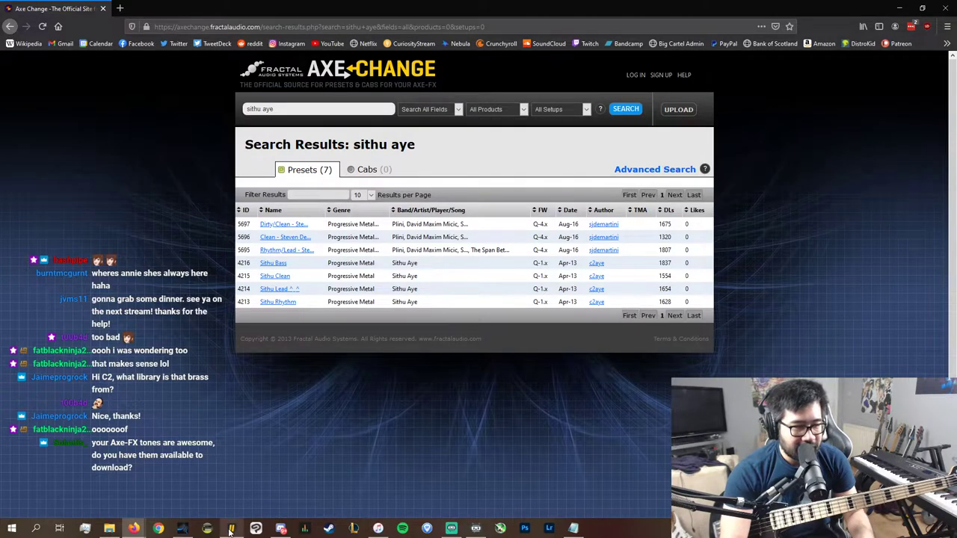
# - Return to Studio One and close the mixer console to show the full arrangement
pyautogui.click(182, 528)
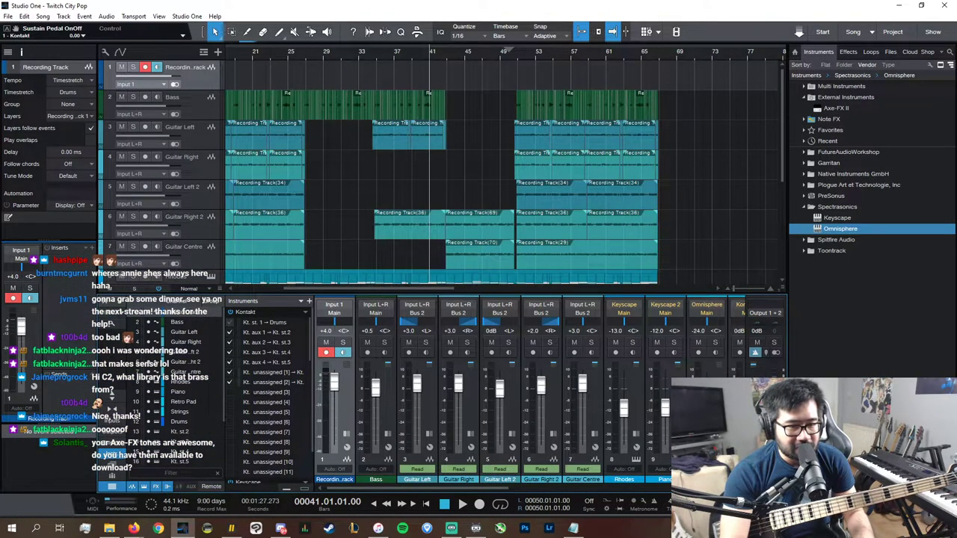
pyautogui.hotkey('shift', 'F3')
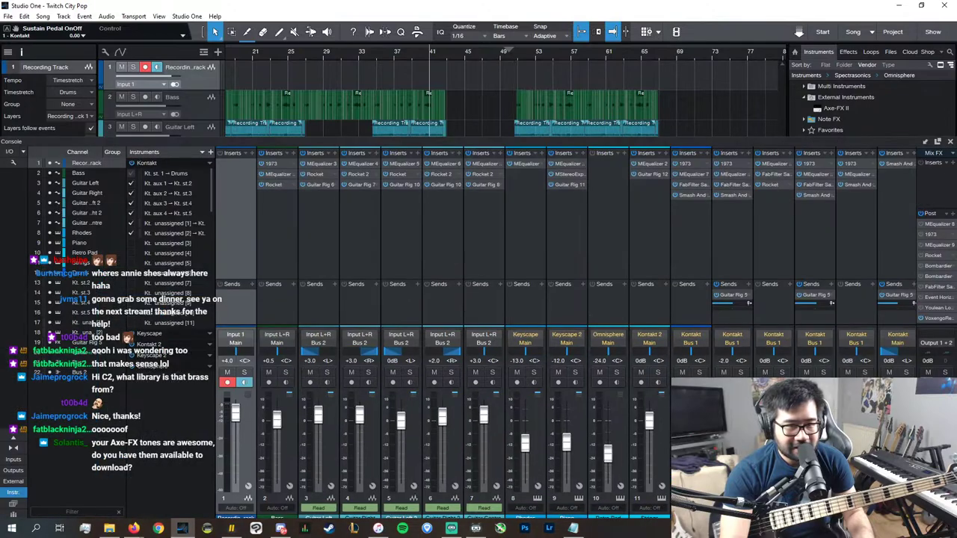
pyautogui.click(952, 143)
pyautogui.hotkey('alt', 'Tab')
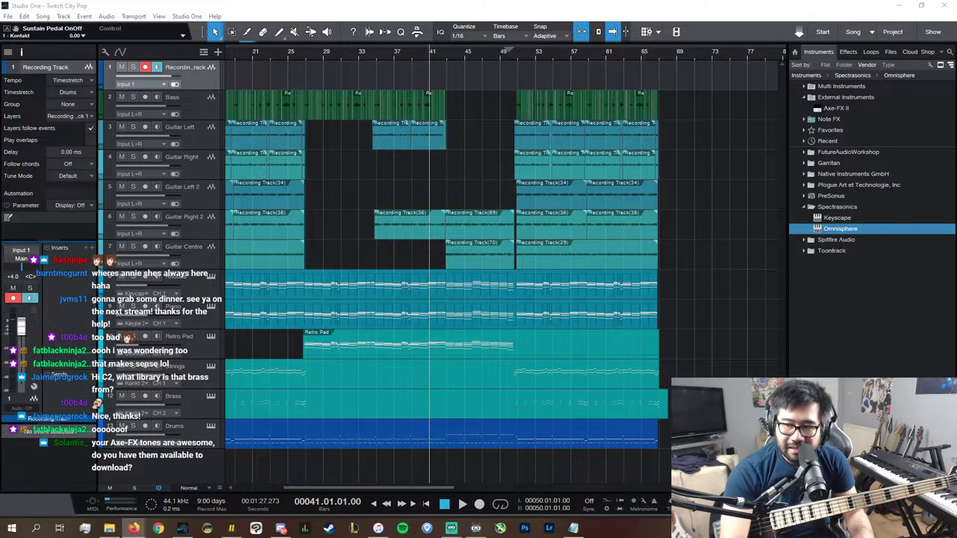
pyautogui.hotkey('alt', 'Tab')
# - Play back the arrangement from bar 41 through the break into bar 51 and stop playback
pyautogui.press('space')
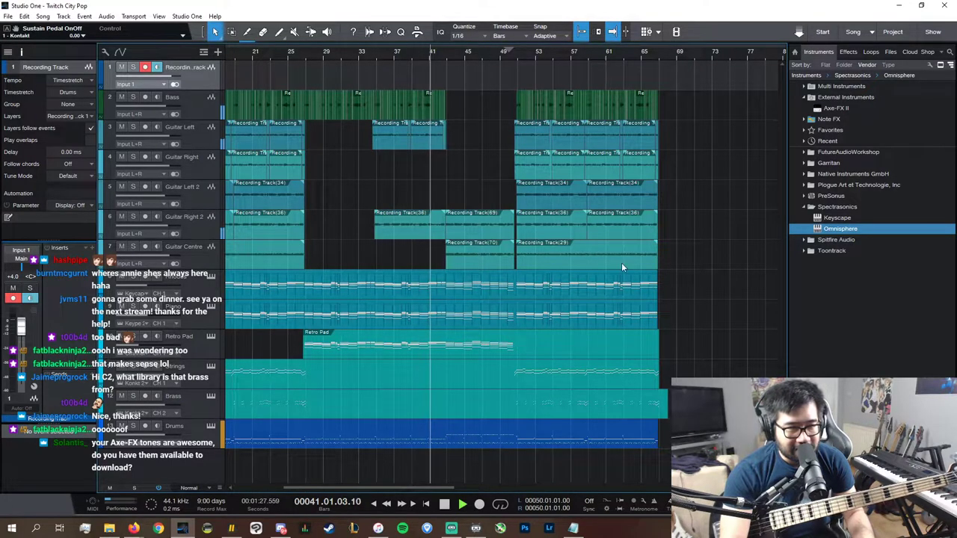
pyautogui.press('e')
pyautogui.press('e')
pyautogui.press('e')
pyautogui.press('e')
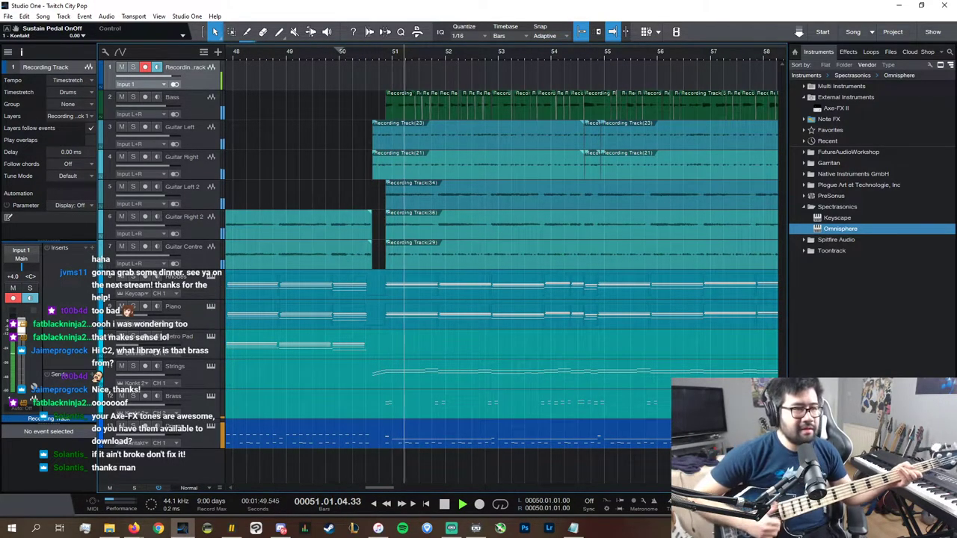
pyautogui.press('space')
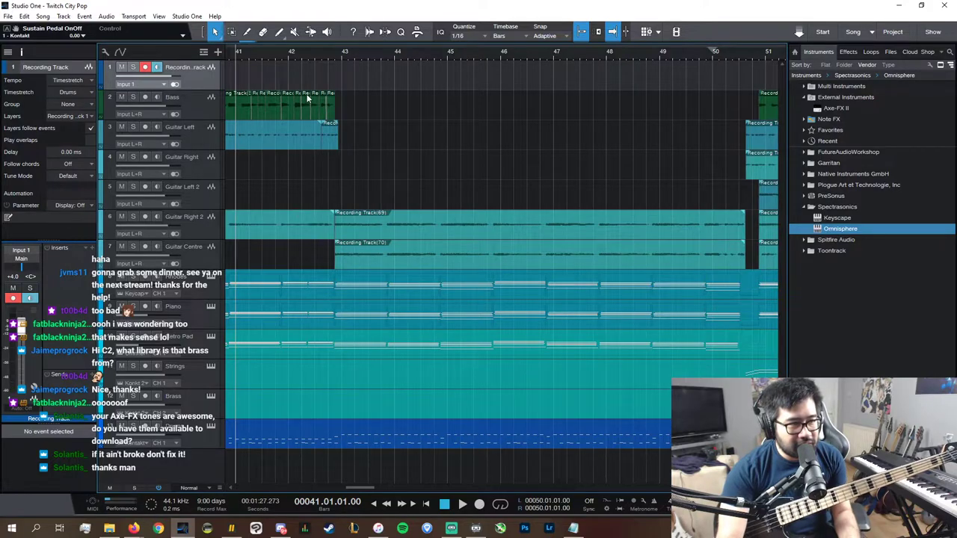
# - Try recording bass takes on the recording track from bar 42 and undo them
pyautogui.click(288, 54)
pyautogui.press('KP_Multiply')
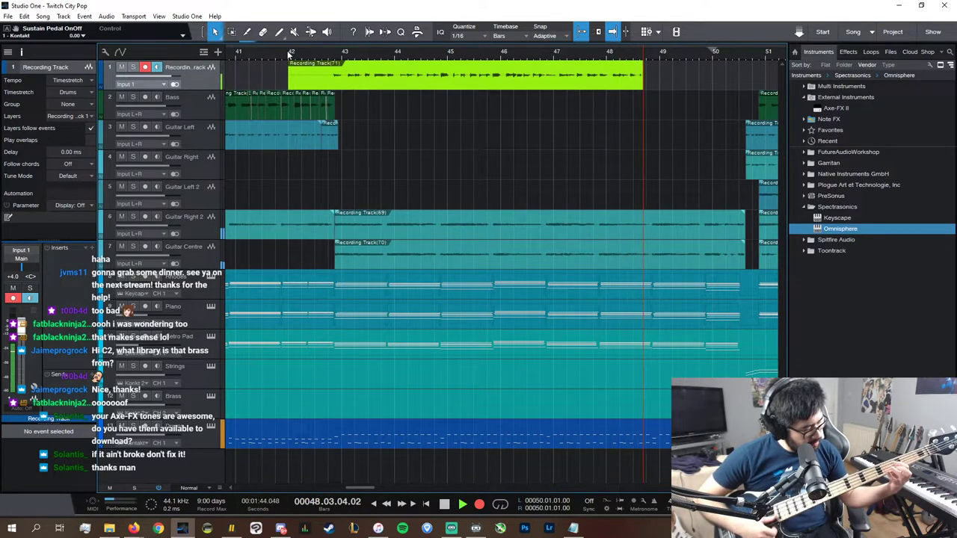
pyautogui.press('space')
pyautogui.hotkey('ctrl', 'z')
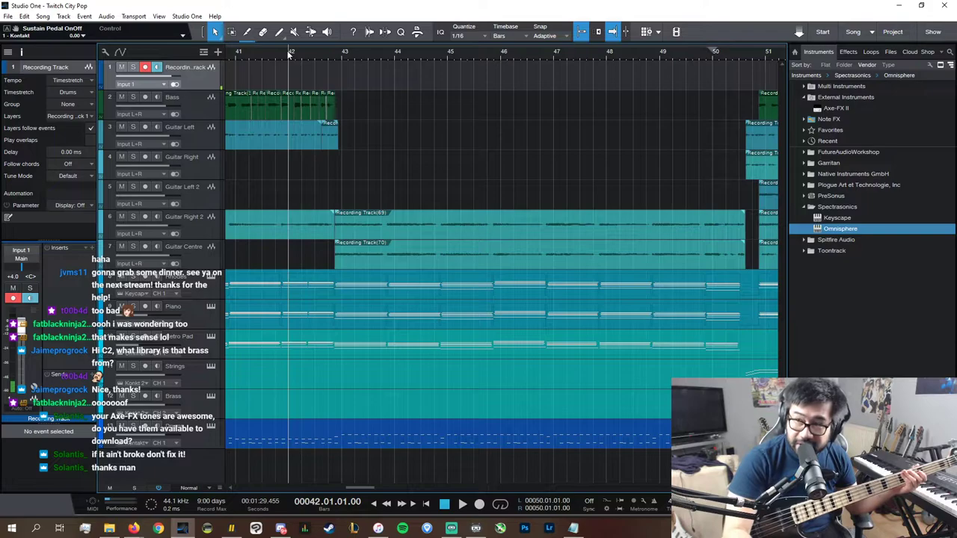
pyautogui.press('*')
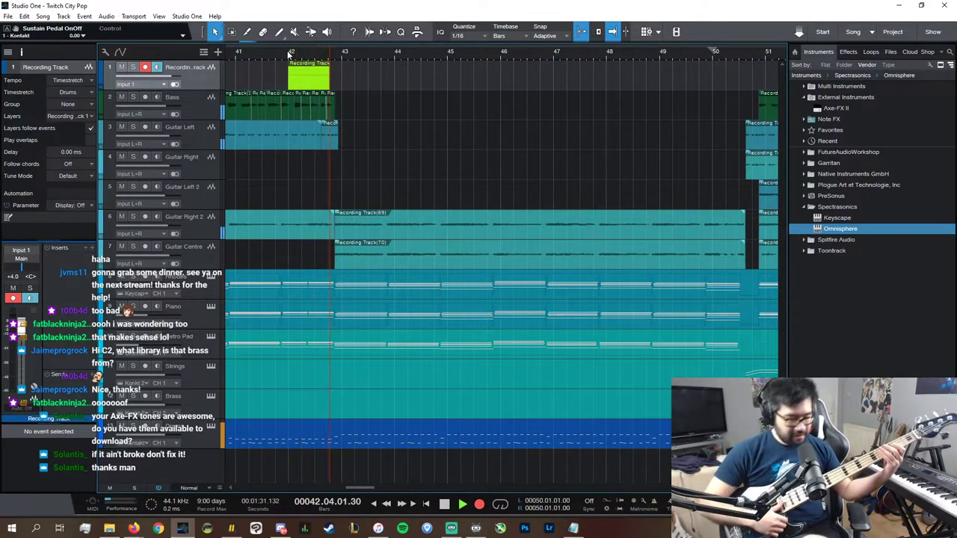
pyautogui.hotkey('ctrl', 'z')
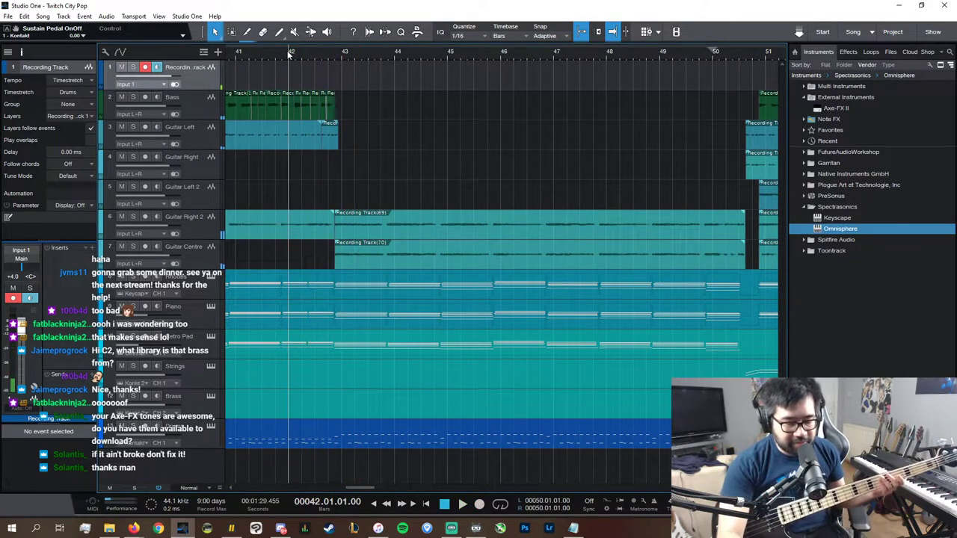
# - Retry the bass part from bar 42 several times, discarding each unwanted take
pyautogui.press('KP_Multiply')
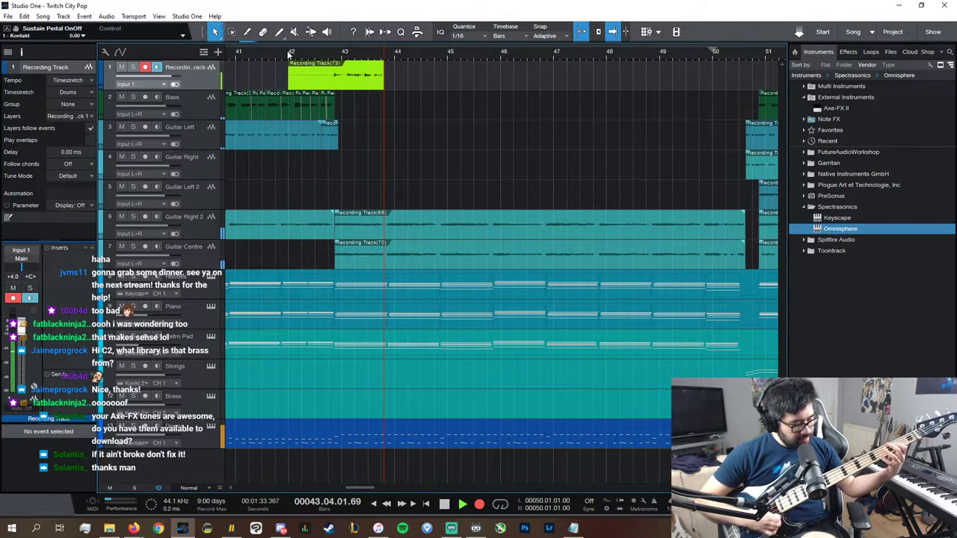
pyautogui.press('space')
pyautogui.press('KP_Multiply')
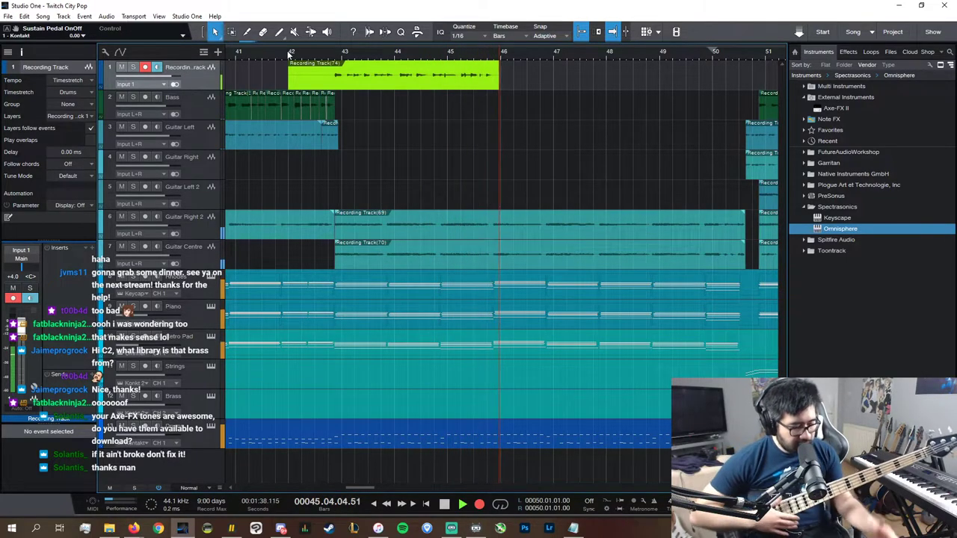
pyautogui.press('space')
pyautogui.hotkey('ctrl', 'z')
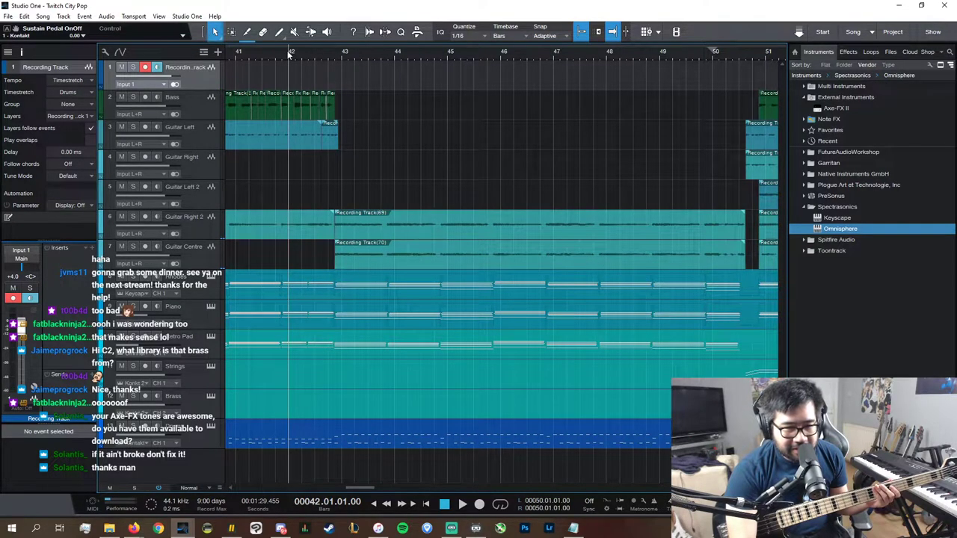
pyautogui.press('KP_Multiply')
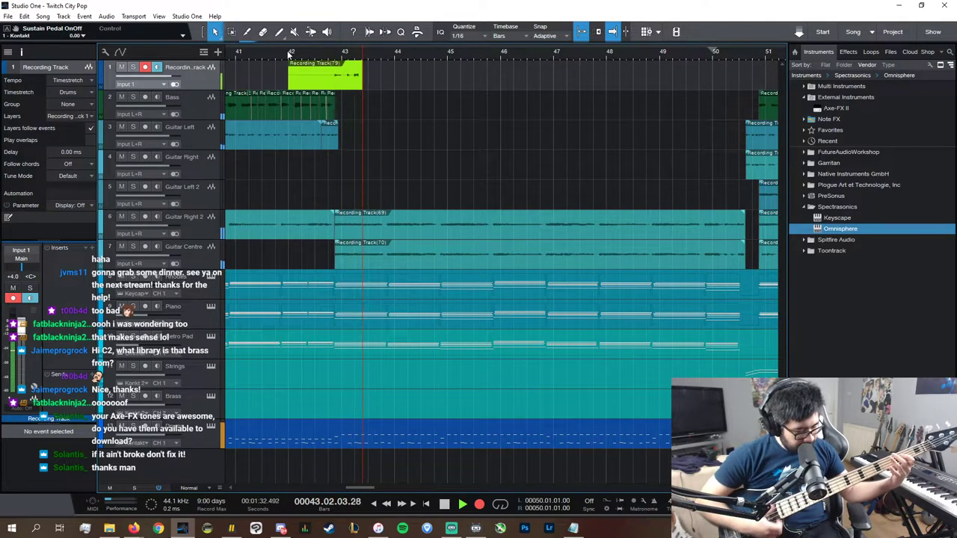
pyautogui.press('space')
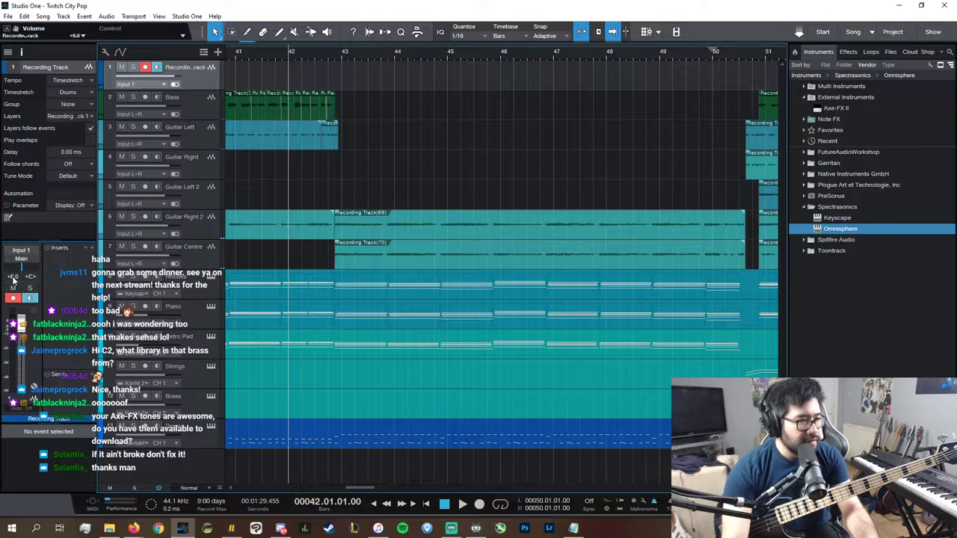
# - Record the bass part again from bar 42, restarting as needed, and keep the take running to about bar 51
pyautogui.press('KP_Multiply')
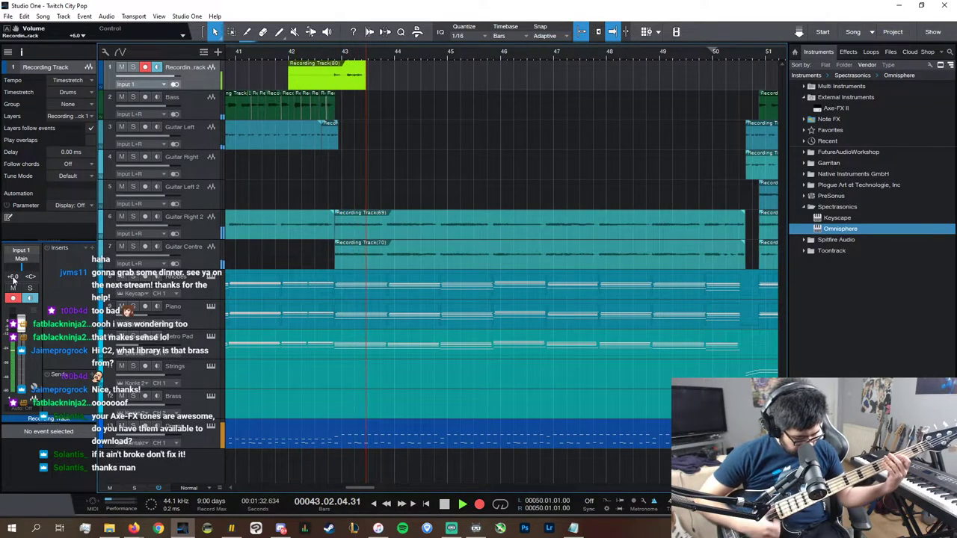
pyautogui.press('space')
pyautogui.press('KP_Multiply')
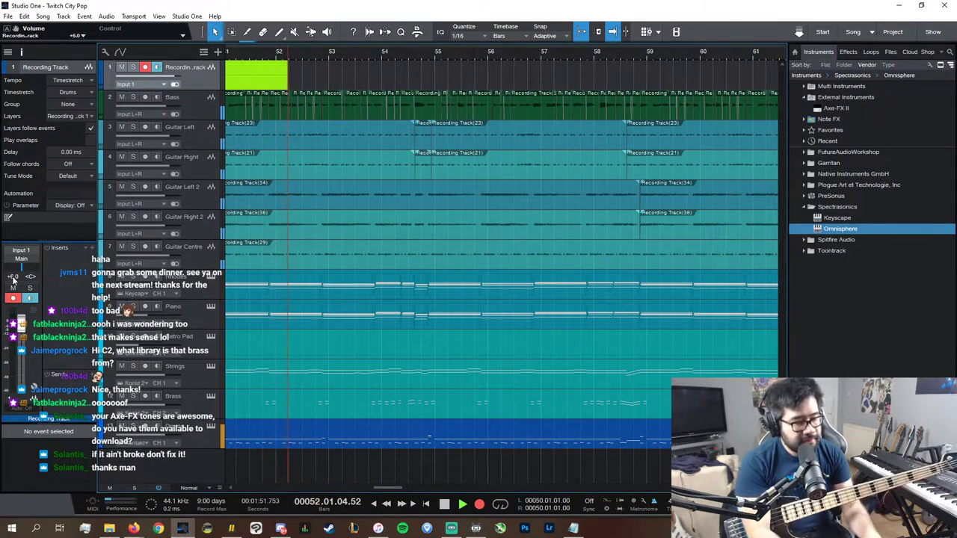
pyautogui.press('space')
pyautogui.press('KP_Multiply')
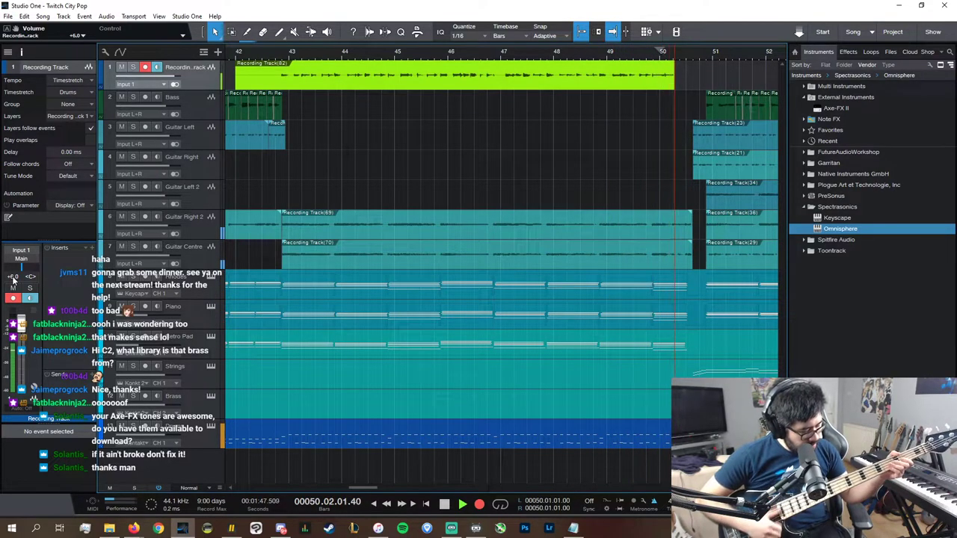
pyautogui.press('space')
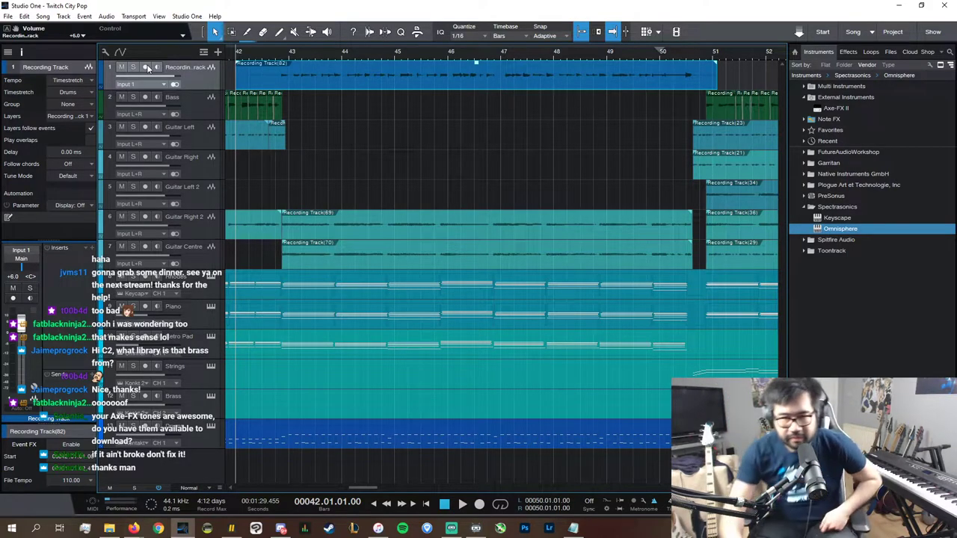
# - Split the bass take just before bar 43 and after bar 50, and move the middle section to the Bass track
pyautogui.keyDown('alt'); pyautogui.click(283, 75); pyautogui.keyUp('alt')
pyautogui.keyDown('alt'); pyautogui.click(696, 74); pyautogui.keyUp('alt')
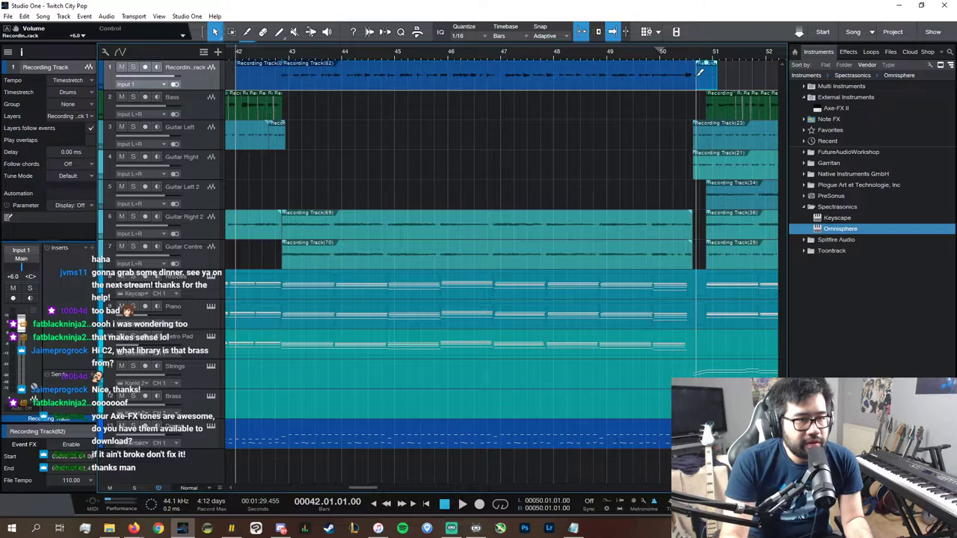
pyautogui.moveTo(638, 84); pyautogui.dragTo(623, 106)
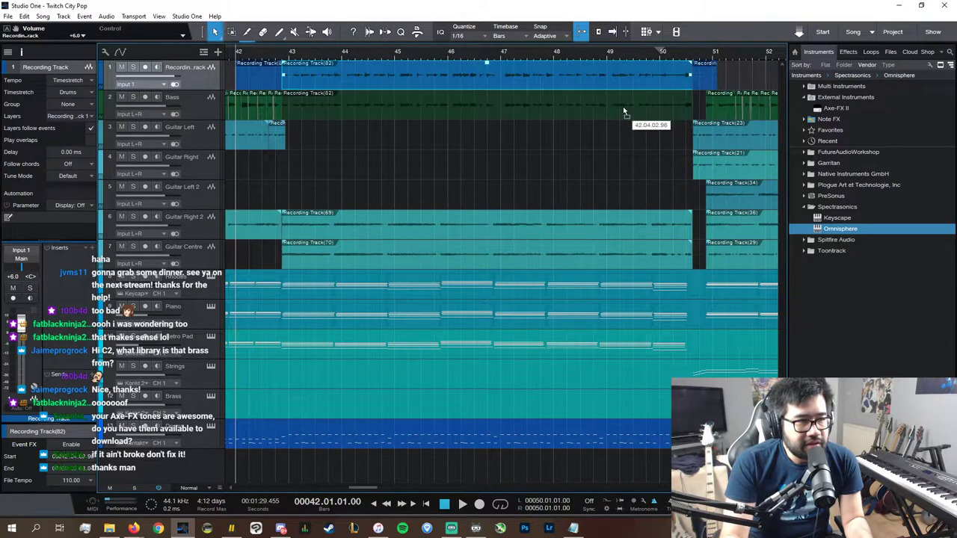
# - Delete the two leftover pieces of the take from the recording track
pyautogui.click(263, 78)
pyautogui.press('Delete')
pyautogui.click(705, 76)
pyautogui.press('Delete')
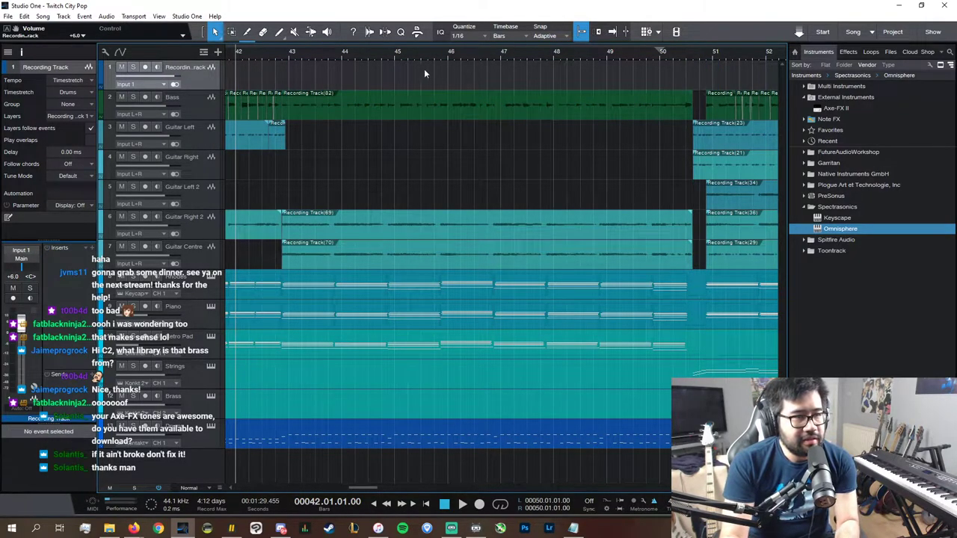
# - Play back the new bass section repeatedly from just before bar 43 and check its opening notes up close
pyautogui.click(281, 58)
pyautogui.press('space')
pyautogui.press('e')
pyautogui.press('e')
pyautogui.press('e')
pyautogui.press('e')
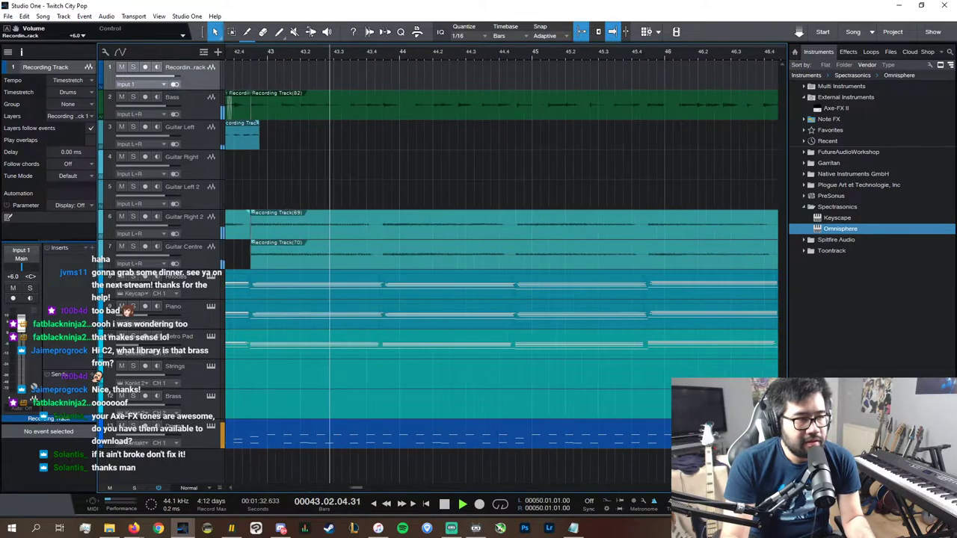
pyautogui.press('space')
pyautogui.press('e')
pyautogui.press('e')
pyautogui.press('e')
pyautogui.press('e')
pyautogui.press('space')
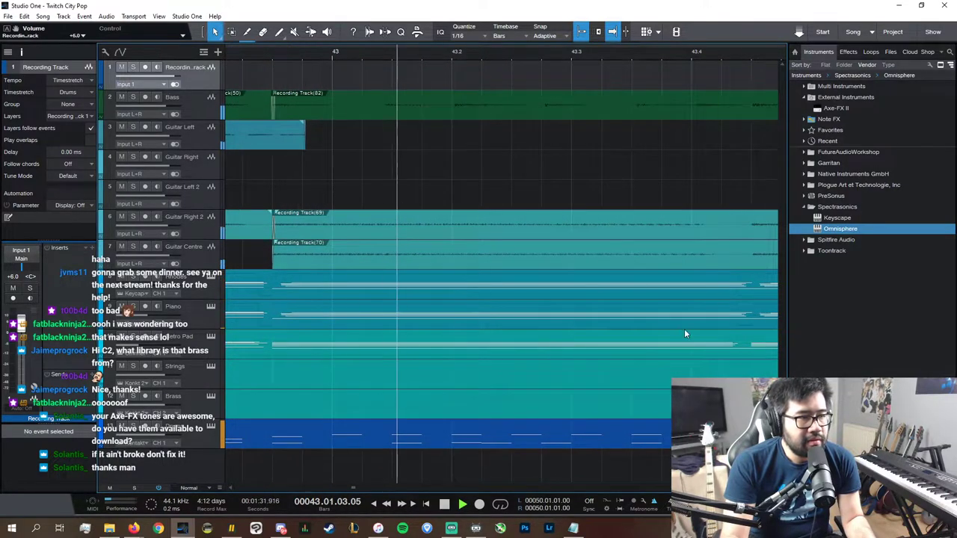
pyautogui.press('space')
# - Toggle snapping and split the bass event on both sides of the note just before beat 43.2
pyautogui.press('n')
pyautogui.keyDown('ctrl'); pyautogui.click(383, 109); pyautogui.keyUp('ctrl')
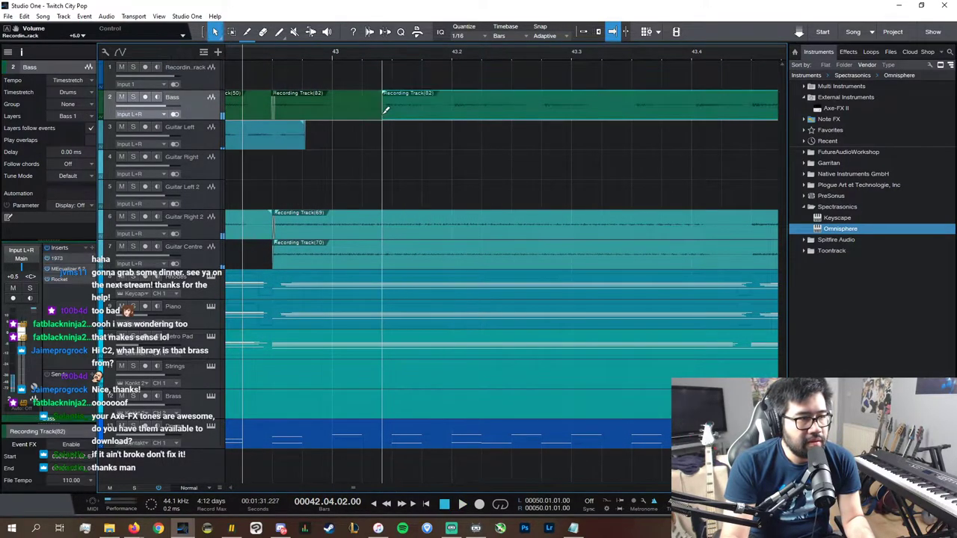
pyautogui.keyDown('ctrl'); pyautogui.click(448, 108); pyautogui.keyUp('ctrl')
# - Shift the isolated bass note slightly later and adjust its edges to meet the neighbouring events
pyautogui.click(426, 114)
pyautogui.moveTo(417, 116); pyautogui.dragTo(427, 116)
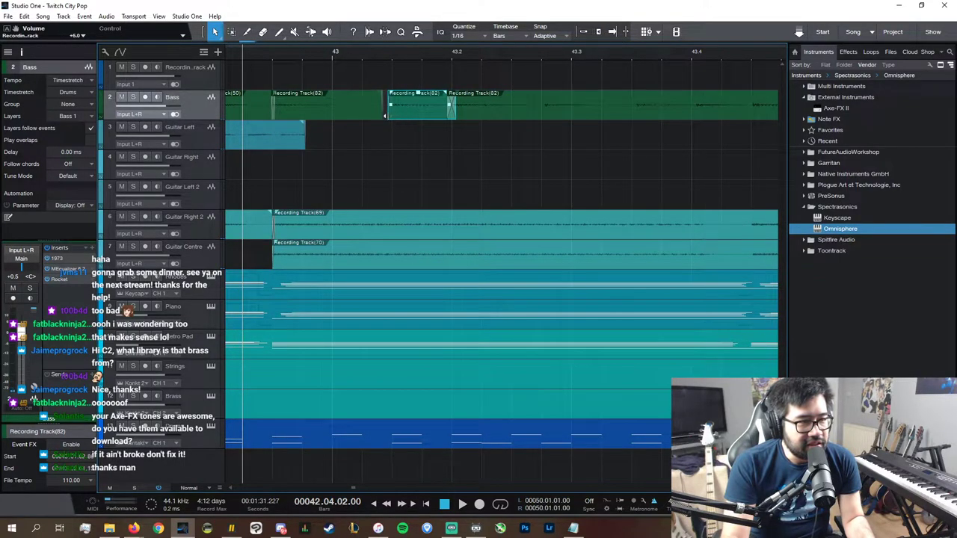
pyautogui.moveTo(390, 115); pyautogui.dragTo(370, 116)
pyautogui.moveTo(454, 114); pyautogui.dragTo(452, 115)
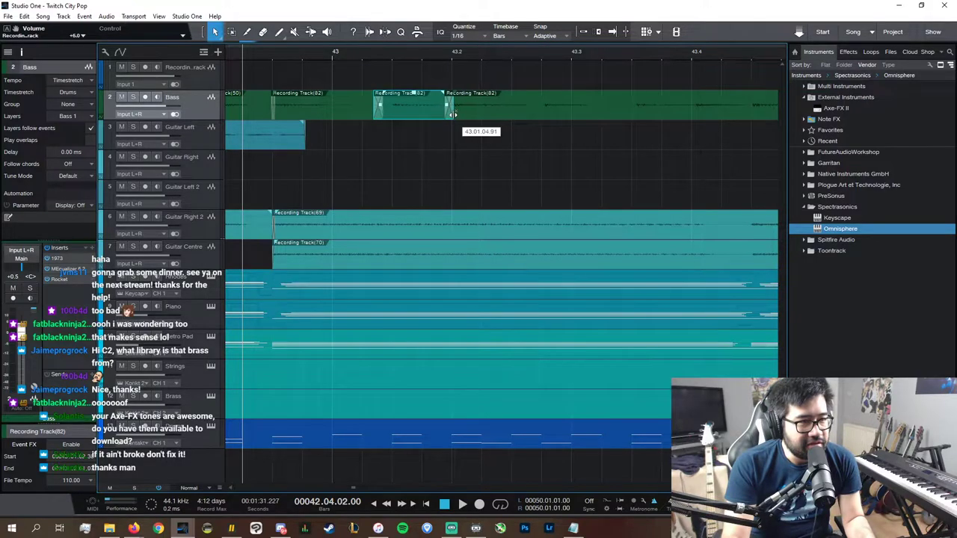
# - Check the playback from before bar 43, then isolate the bass note near beat 43.3, shift it slightly earlier and close its edges
pyautogui.press('space')
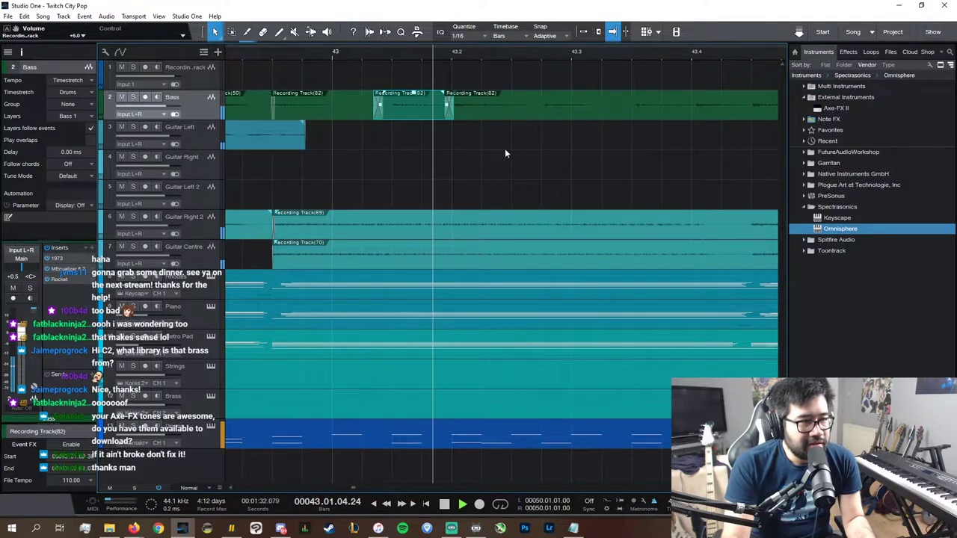
pyautogui.press('space')
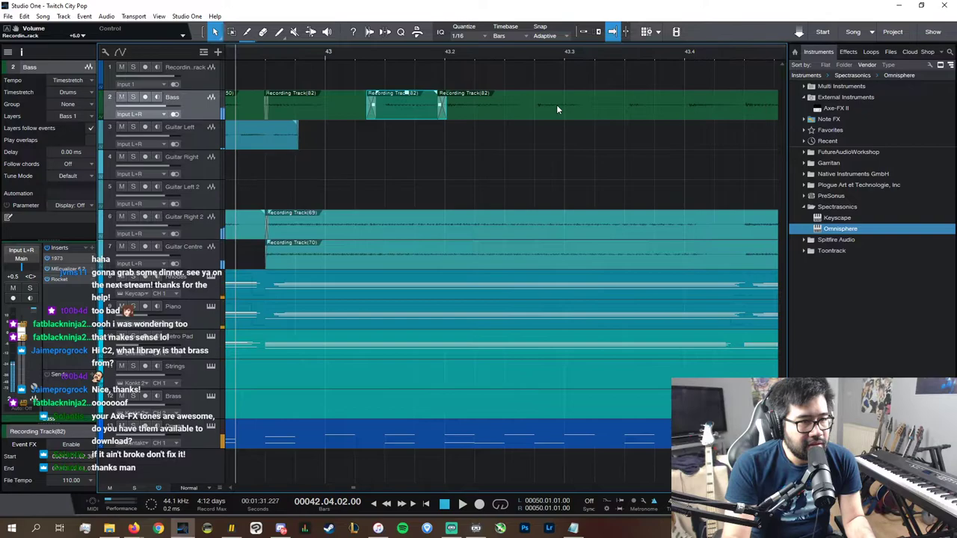
pyautogui.press('space')
pyautogui.press('space')
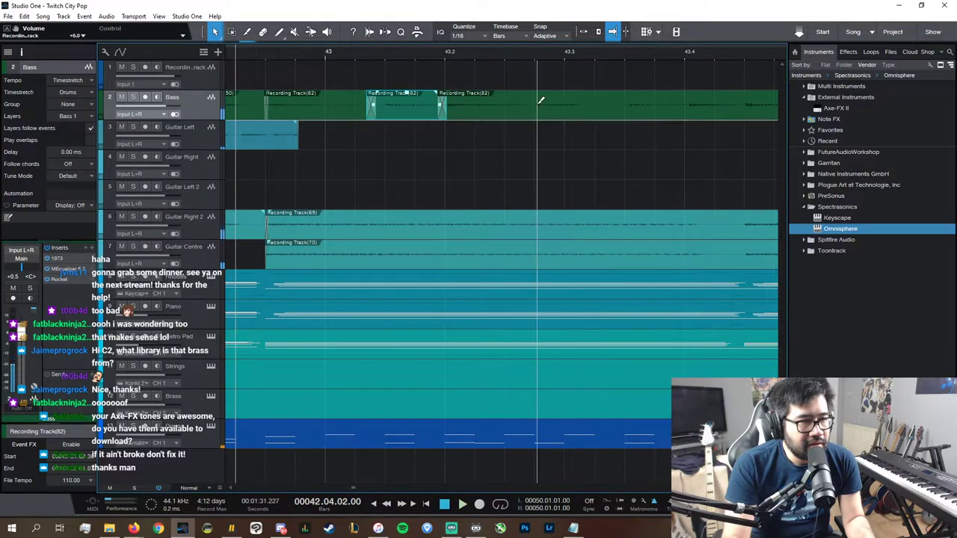
pyautogui.keyDown('ctrl'); pyautogui.click(537, 101); pyautogui.keyUp('ctrl')
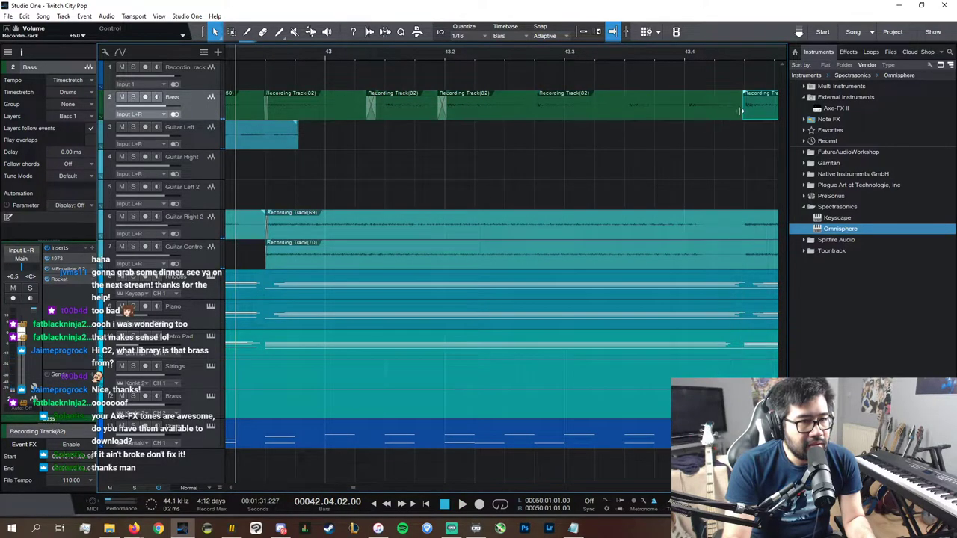
pyautogui.keyDown('alt'); pyautogui.click(745, 105); pyautogui.keyUp('alt')
pyautogui.click(673, 113)
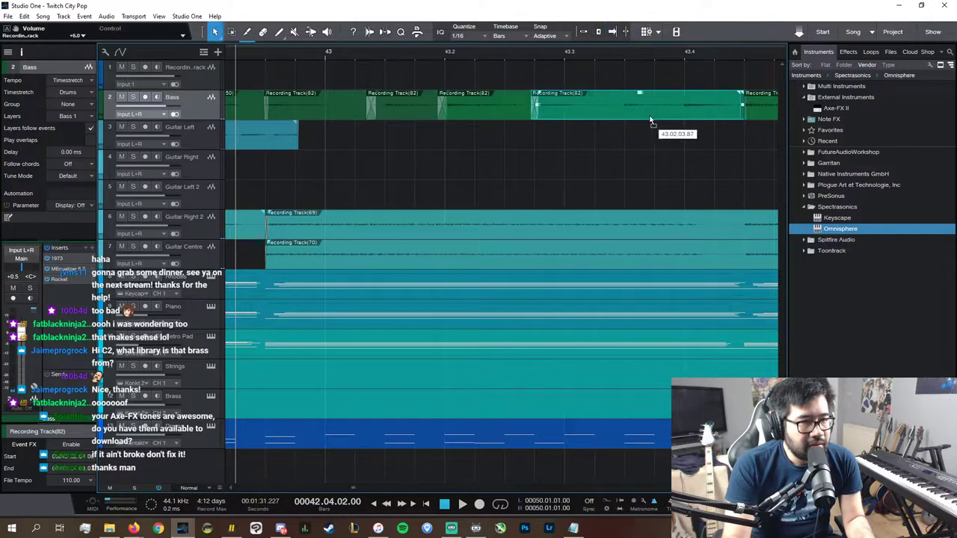
pyautogui.moveTo(539, 113); pyautogui.dragTo(535, 116)
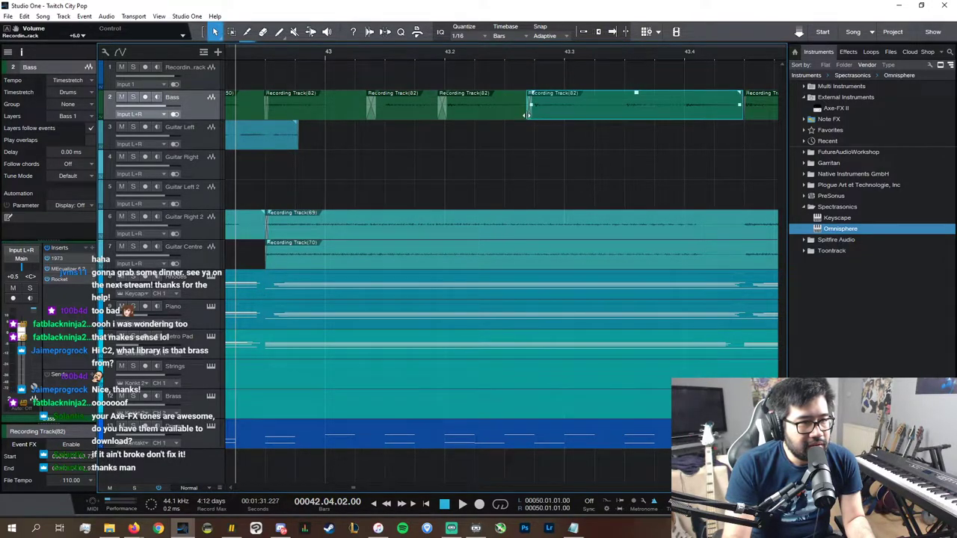
pyautogui.click(752, 117)
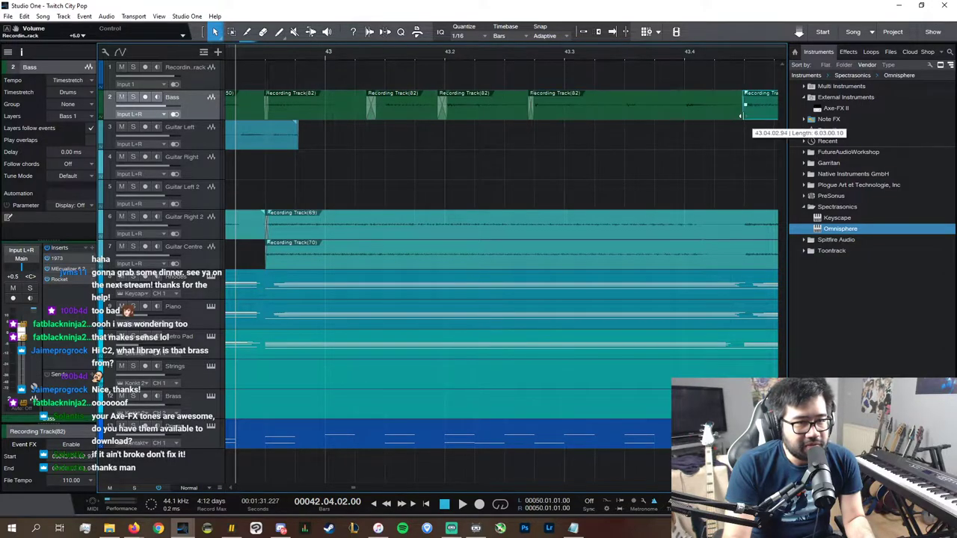
# - Play on into bar 44 and split the bass event on both sides of the short note just after beat 44.2
pyautogui.press('space')
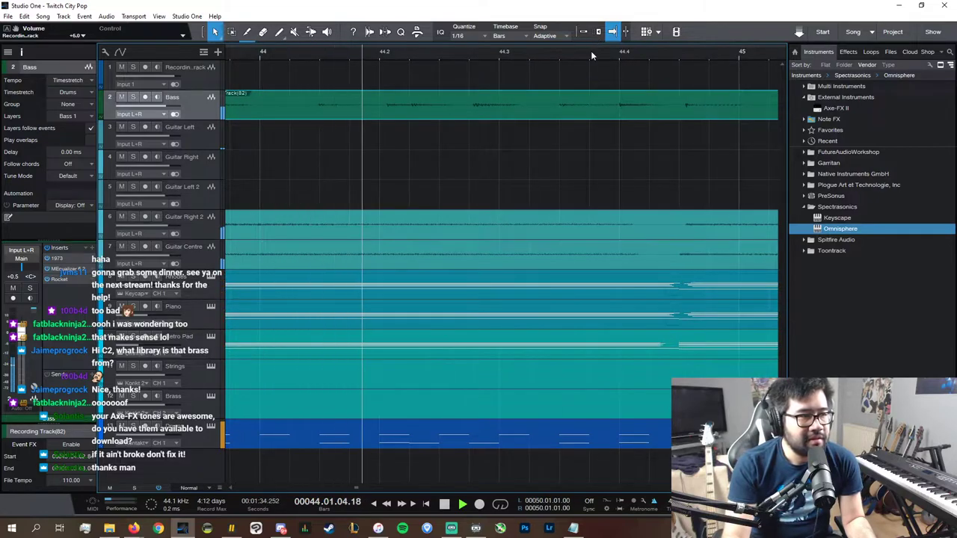
pyautogui.click(379, 56)
pyautogui.click(380, 64)
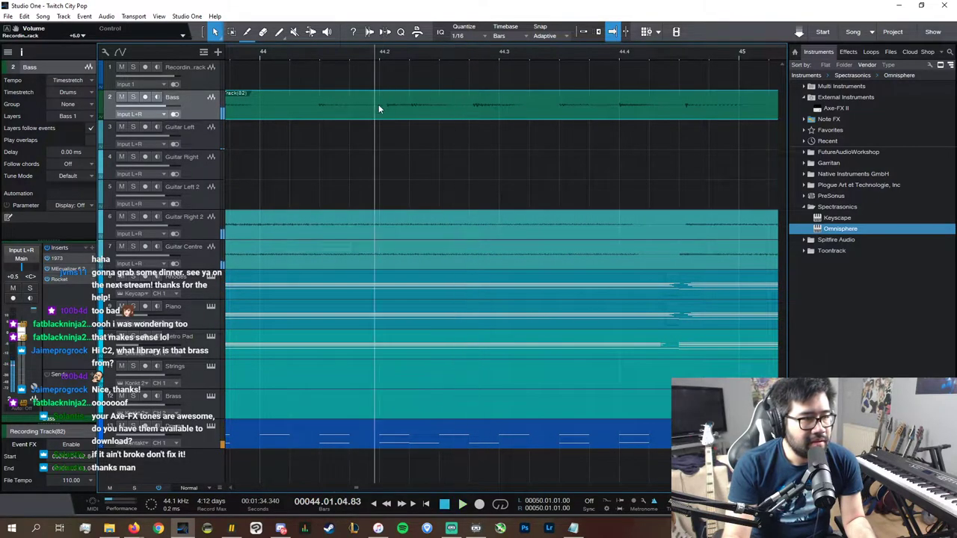
pyautogui.click(254, 64)
pyautogui.press('space')
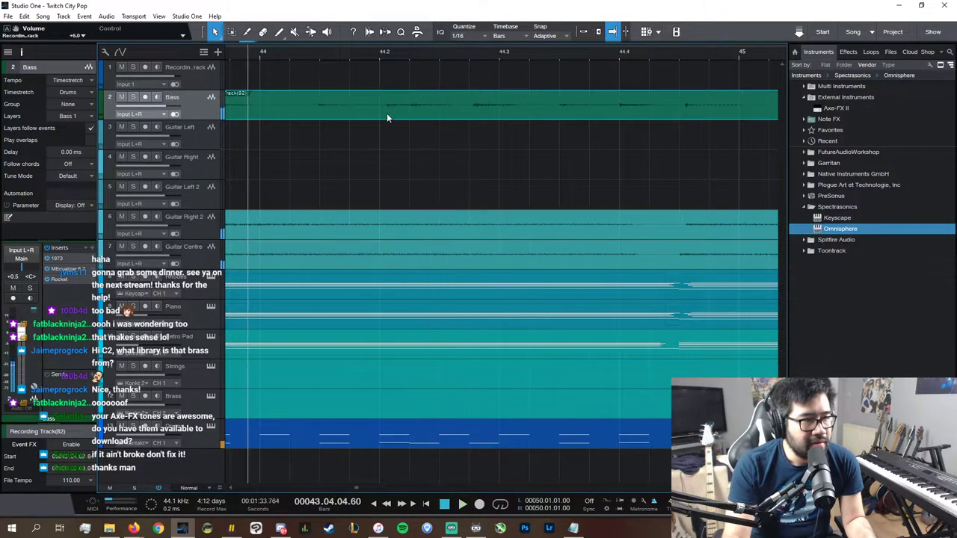
pyautogui.keyDown('ctrl'); pyautogui.click(388, 110); pyautogui.keyUp('ctrl')
pyautogui.keyDown('ctrl'); pyautogui.click(411, 109); pyautogui.keyUp('ctrl')
pyautogui.click(396, 111)
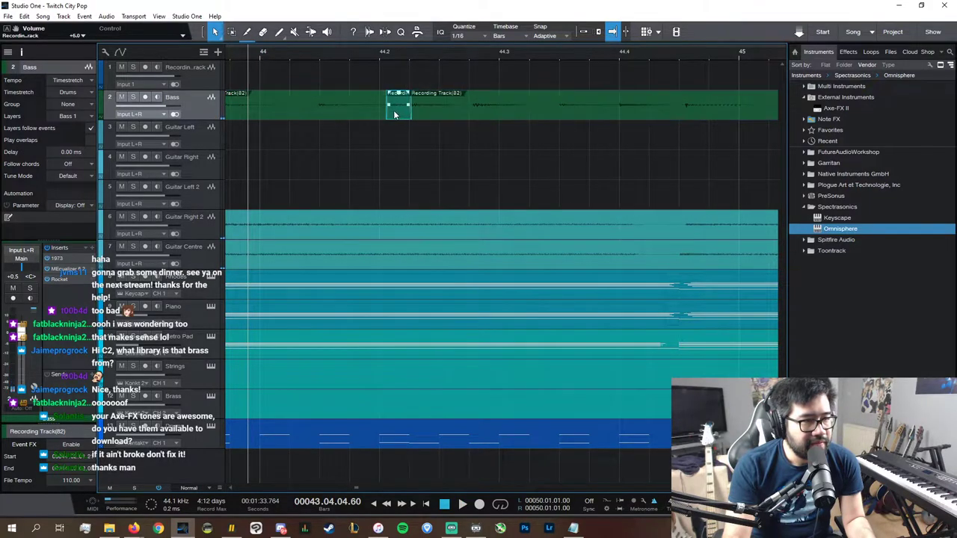
# - Shift the short note near beat 44.2 slightly earlier, overlap its edges with the neighbouring events, and play back the transition
pyautogui.moveTo(393, 110)
pyautogui.mouseDown()
pyautogui.moveTo(371, 115)
pyautogui.moveTo(388, 116)
pyautogui.mouseUp()
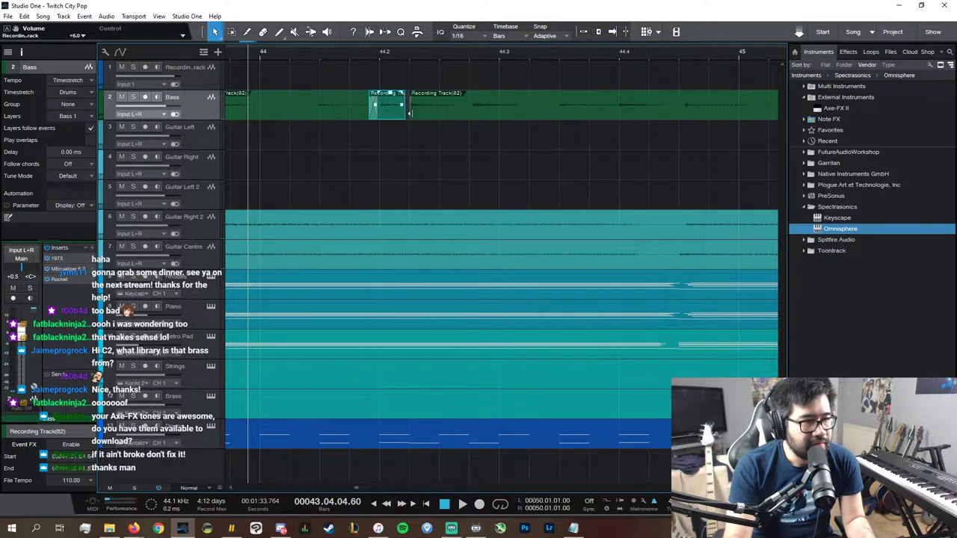
pyautogui.click(410, 118)
pyautogui.click(286, 52)
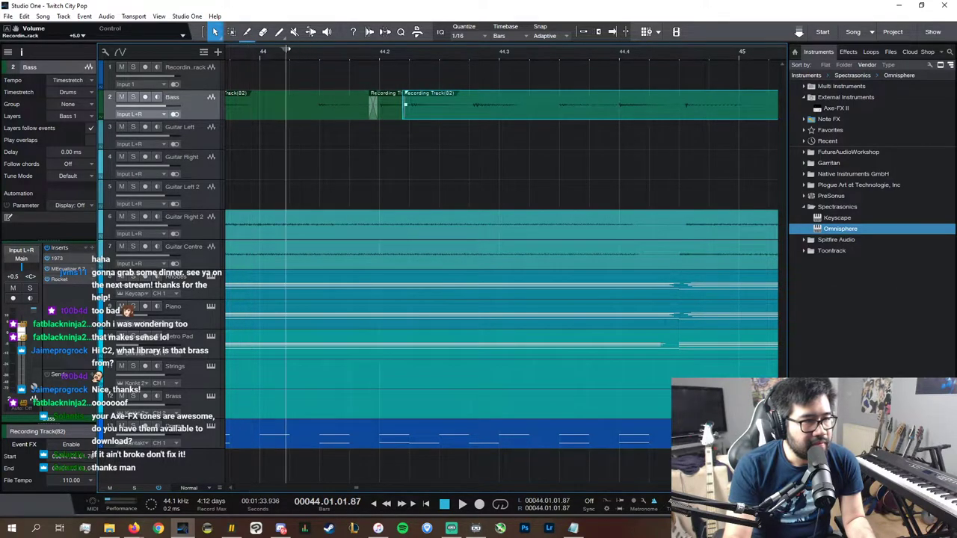
pyautogui.press('space')
pyautogui.press('space')
pyautogui.moveTo(373, 116); pyautogui.dragTo(371, 116)
pyautogui.press('space')
pyautogui.press('space')
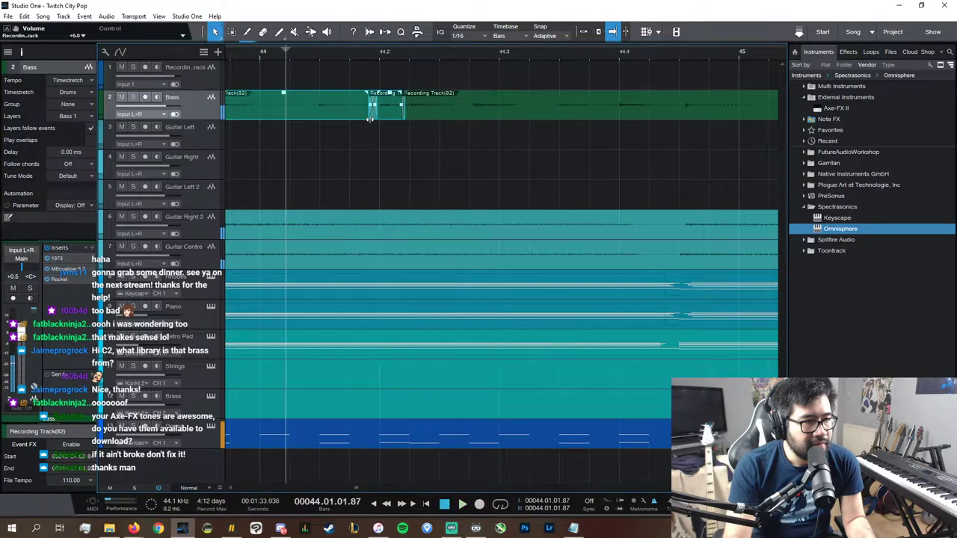
pyautogui.press('space')
pyautogui.press('space')
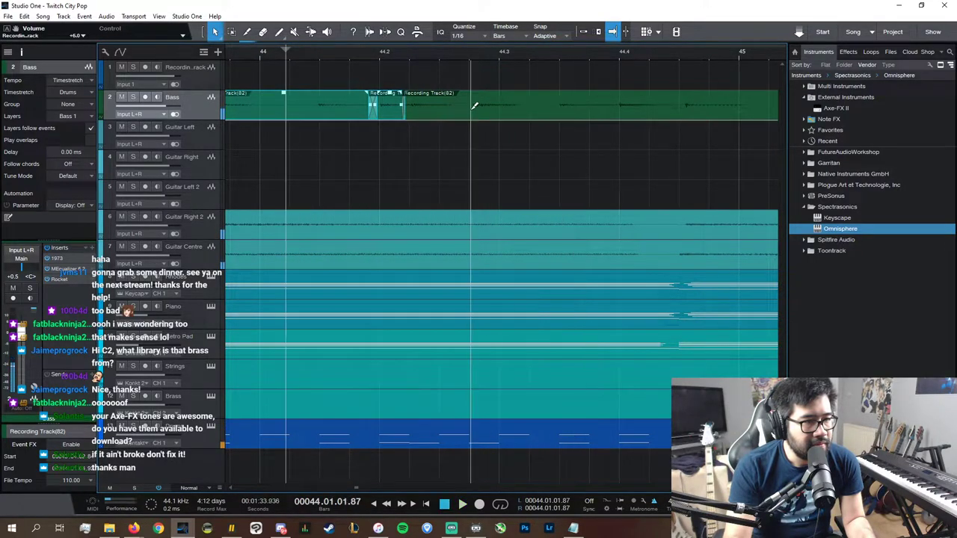
# - Isolate the bass note just before beat 44.3, shift it slightly earlier, and extend the edges to meet the neighbouring events
pyautogui.keyDown('alt'); pyautogui.click(473, 105); pyautogui.keyUp('alt')
pyautogui.keyDown('alt'); pyautogui.click(545, 105); pyautogui.keyUp('alt')
pyautogui.moveTo(503, 113); pyautogui.dragTo(464, 118)
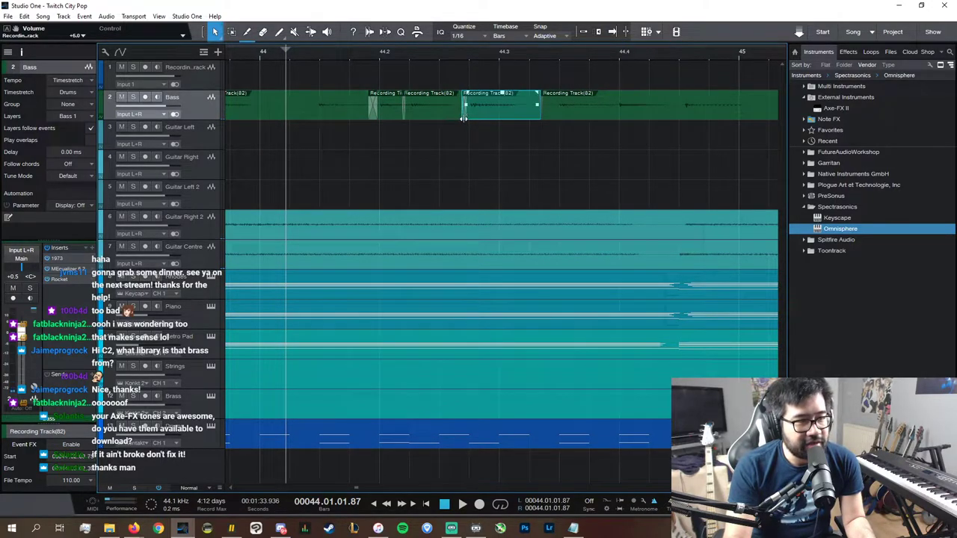
pyautogui.click(540, 111)
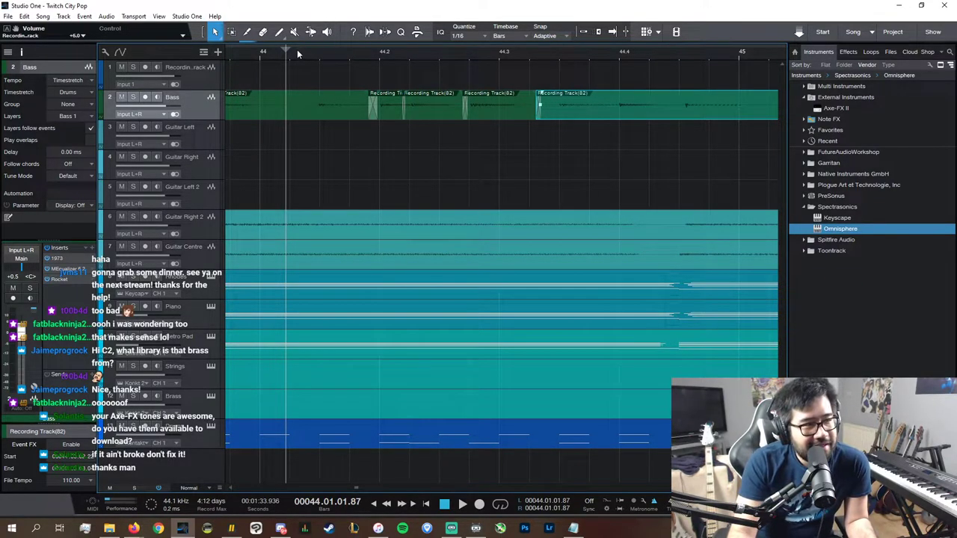
# - Play back toward bar 45 and split the bass event on both sides of the note between beat 44.4 and bar 45
pyautogui.press('space')
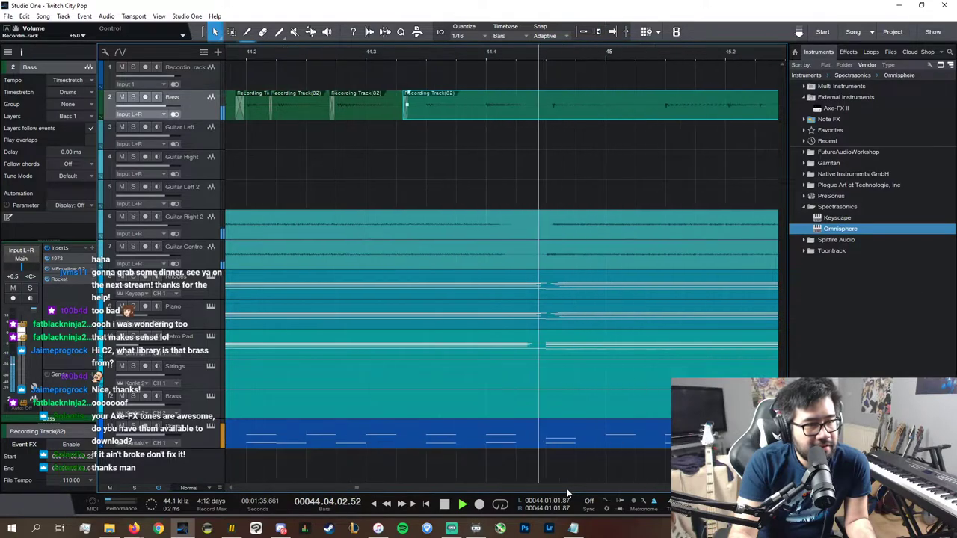
pyautogui.click(501, 52)
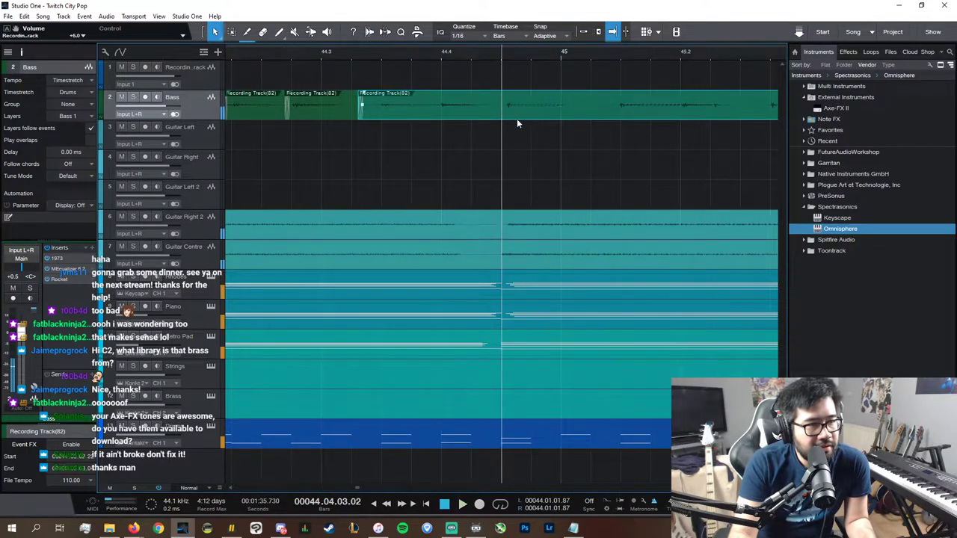
pyautogui.keyDown('ctrl'); pyautogui.click(507, 105); pyautogui.keyUp('ctrl')
pyautogui.keyDown('ctrl'); pyautogui.click(603, 110); pyautogui.keyUp('ctrl')
pyautogui.click(567, 112)
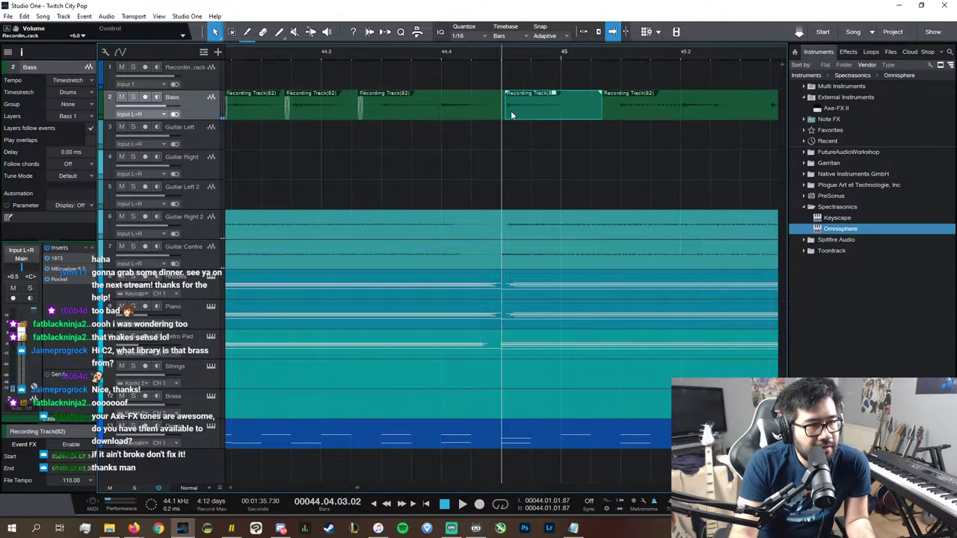
# - Shift the isolated note before bar 45 earlier, adjust its edges to overlap both neighbouring events, and play back the result
pyautogui.moveTo(516, 113); pyautogui.dragTo(494, 114)
pyautogui.click(486, 116)
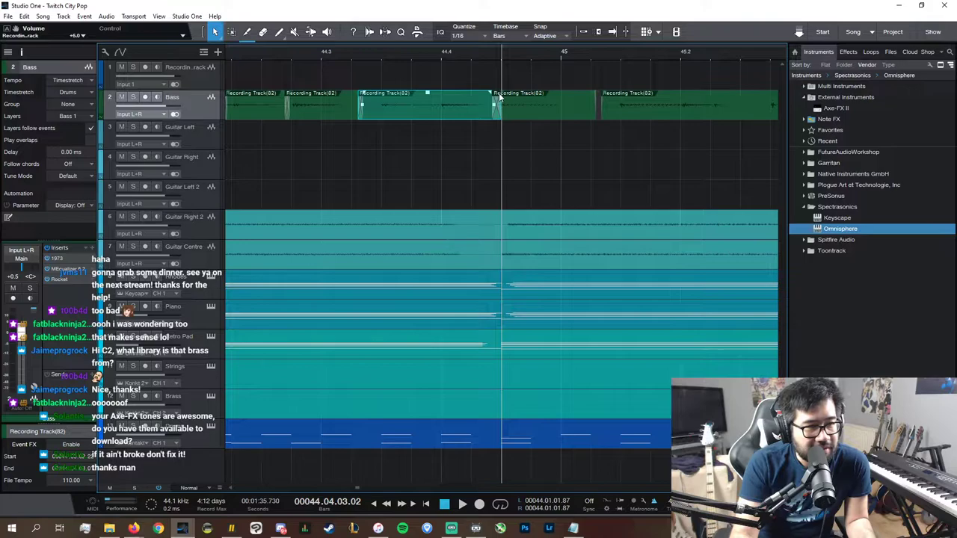
pyautogui.moveTo(495, 112); pyautogui.dragTo(494, 112)
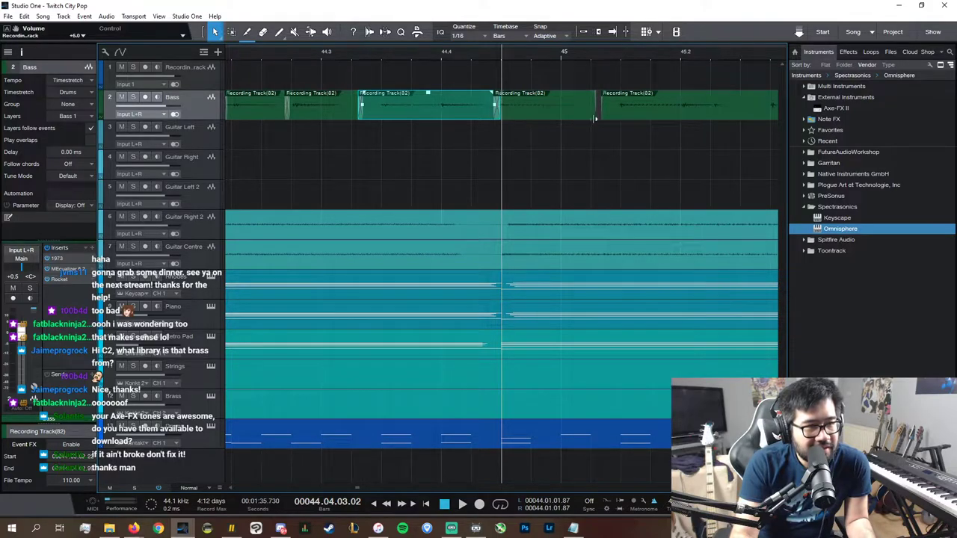
pyautogui.moveTo(595, 118); pyautogui.dragTo(605, 118)
pyautogui.click(476, 53)
pyautogui.press('space')
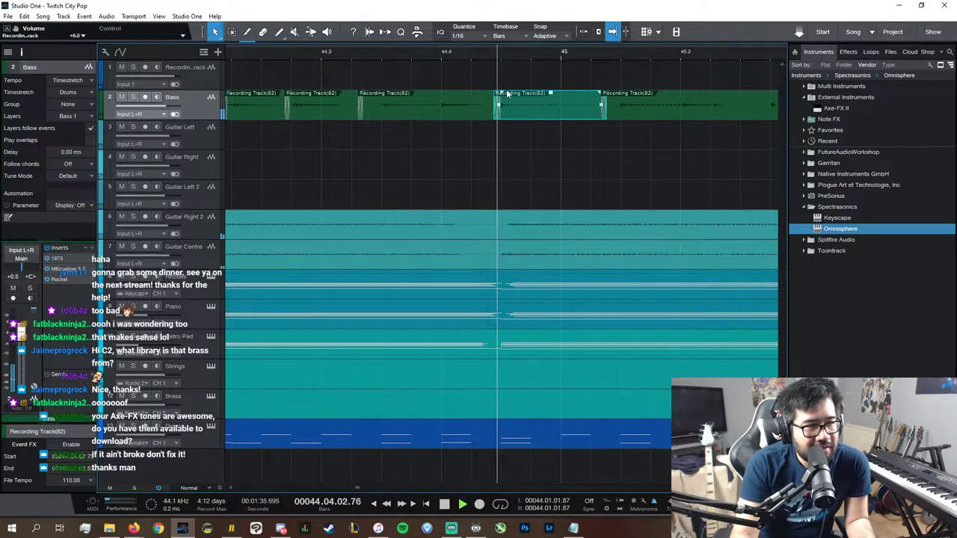
pyautogui.press('space')
# - Split the bass event around the note just before beat 45.3, nudge that piece slightly earlier, and overlap it with the preceding event
pyautogui.hscroll(3, 554, 487)
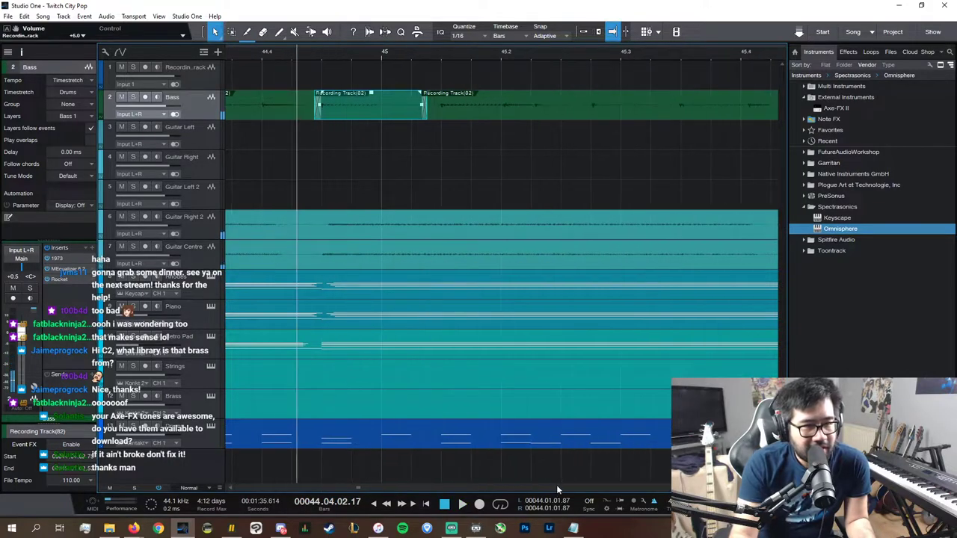
pyautogui.click(503, 54)
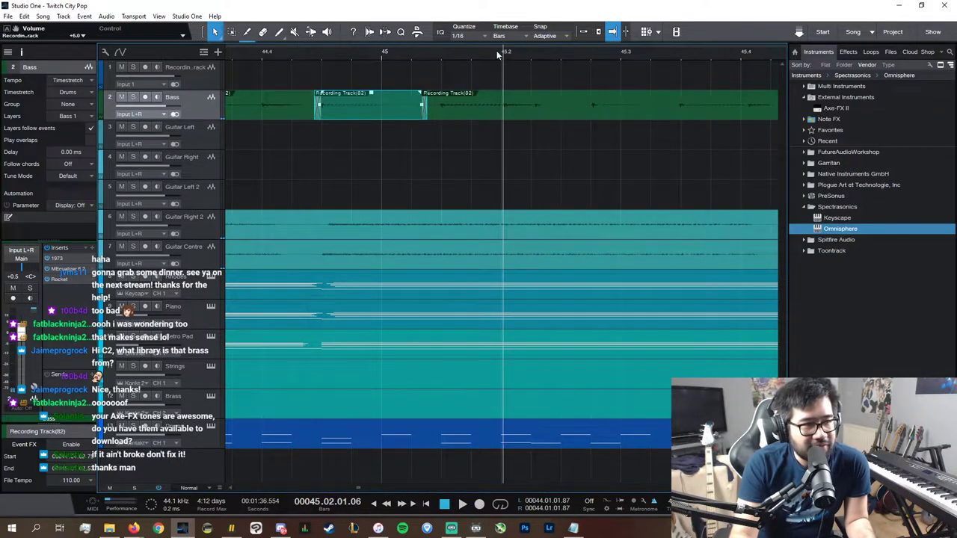
pyautogui.keyDown('alt'); pyautogui.click(535, 108); pyautogui.keyUp('alt')
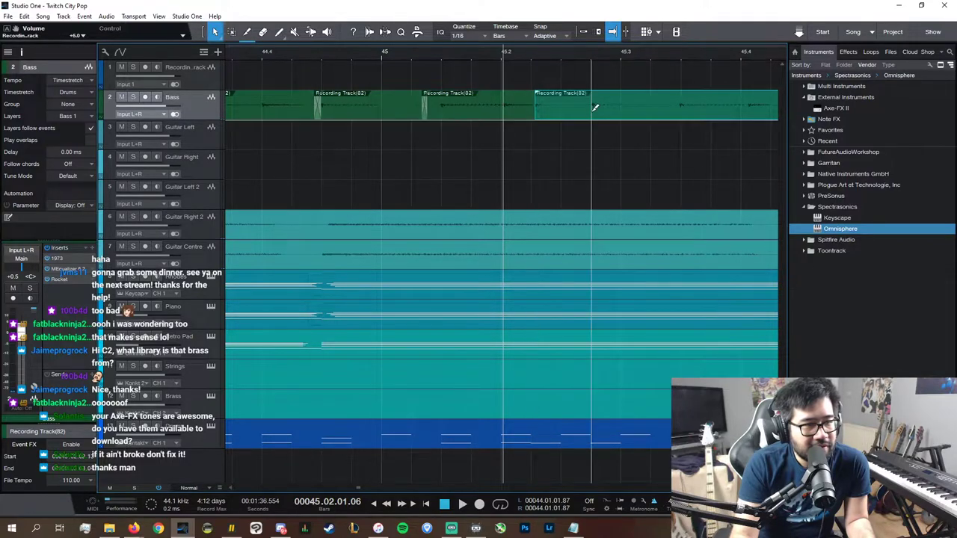
pyautogui.keyDown('alt'); pyautogui.click(664, 108); pyautogui.keyUp('alt')
pyautogui.click(600, 109)
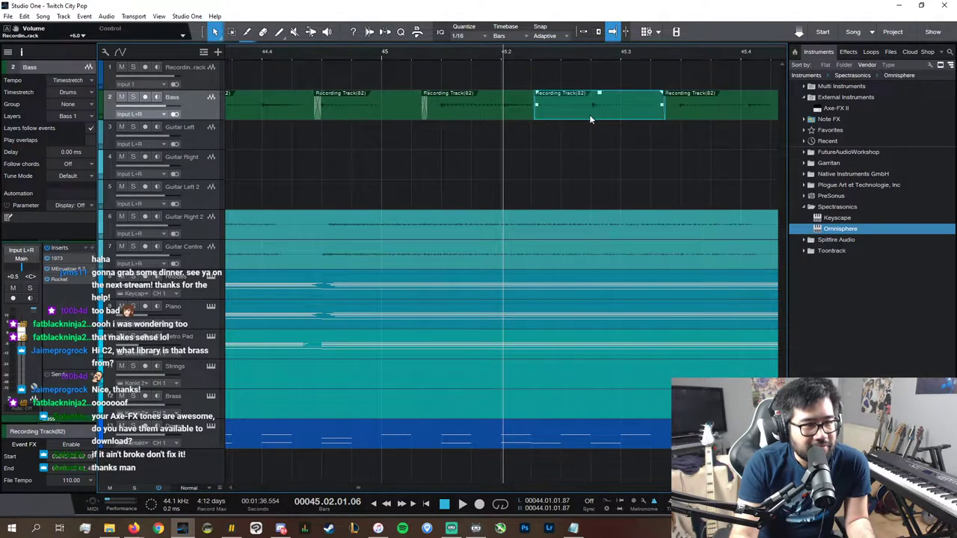
pyautogui.moveTo(590, 116); pyautogui.dragTo(589, 117)
pyautogui.press('x')
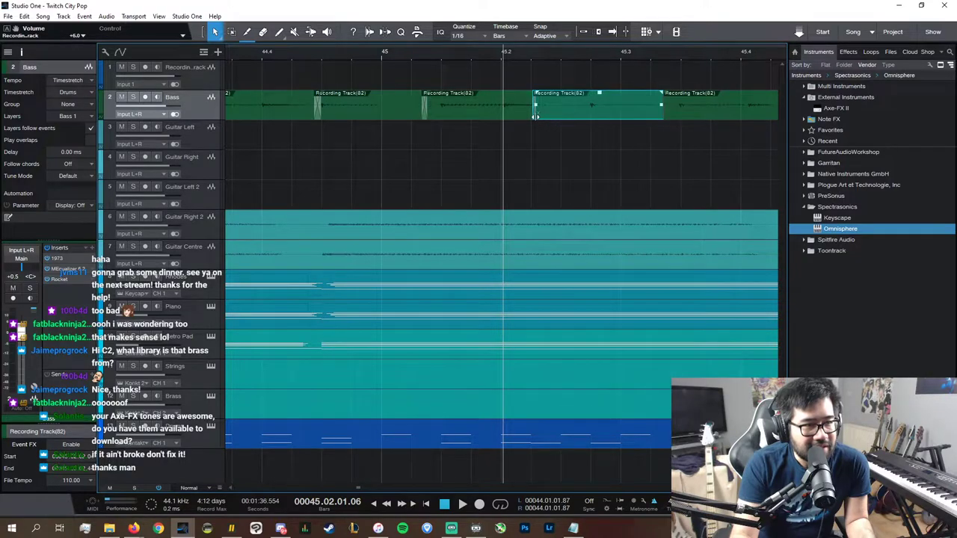
# - Play back the bass from bar 45 and repeatedly from just after beat 45.4 to check its timing into bar 46
pyautogui.click(380, 57)
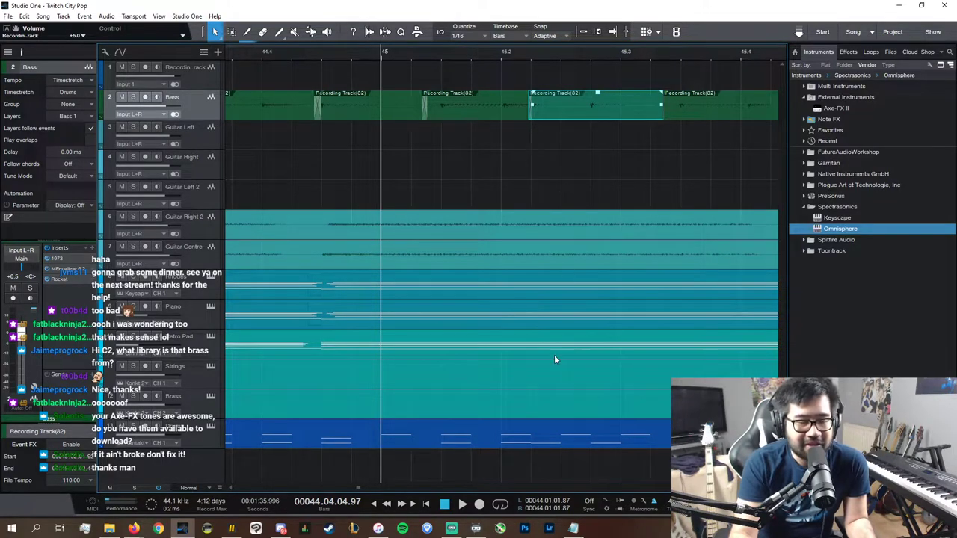
pyautogui.press('f')
pyautogui.press('space')
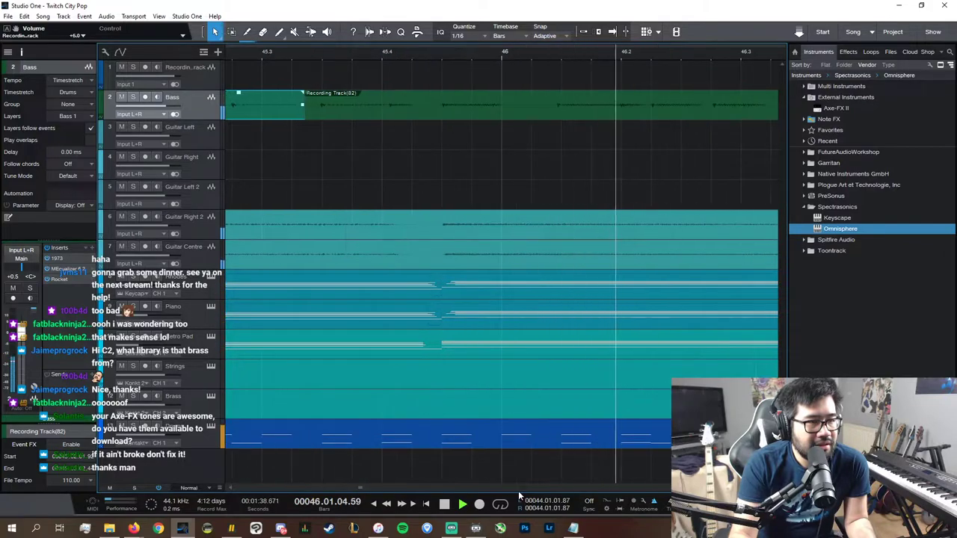
pyautogui.press('space')
pyautogui.click(353, 58)
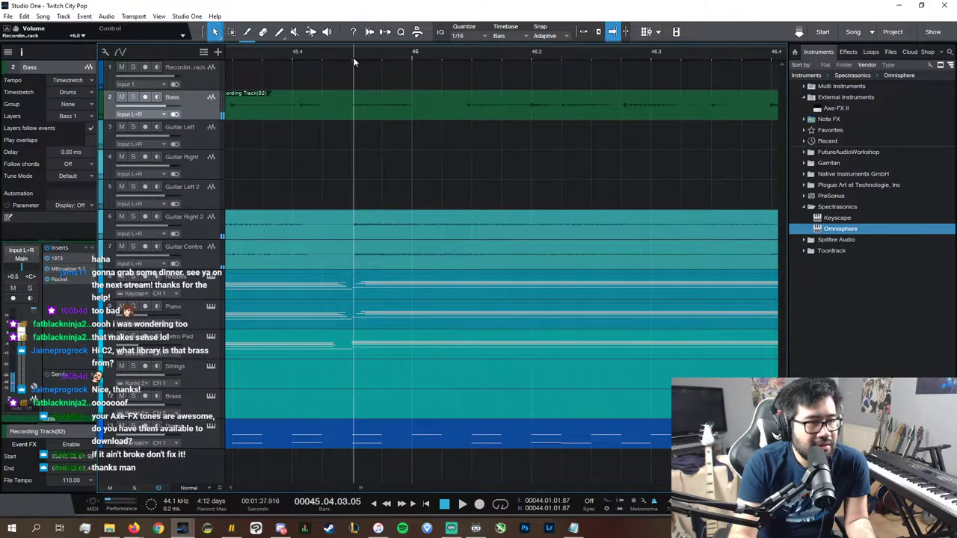
pyautogui.click(316, 59)
pyautogui.press('space')
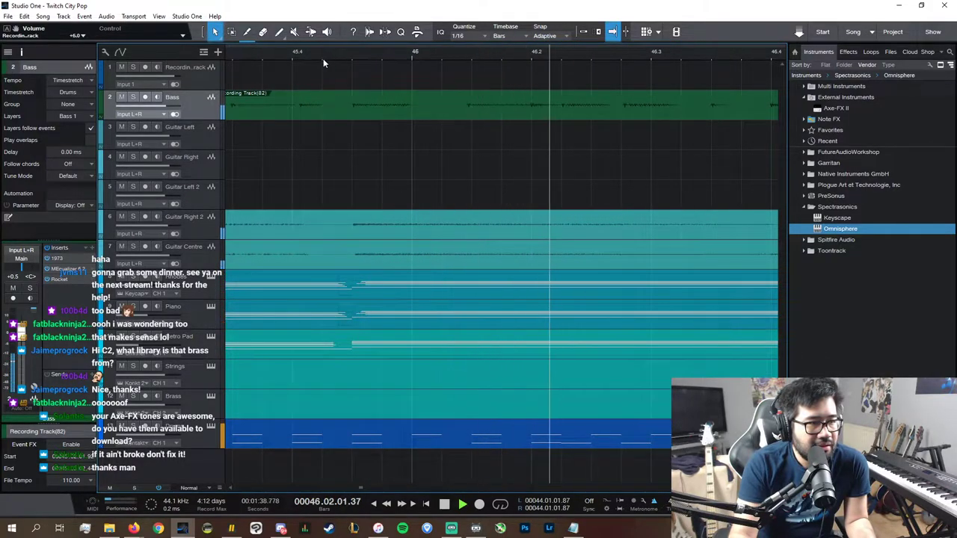
pyautogui.press('space')
pyautogui.press('space')
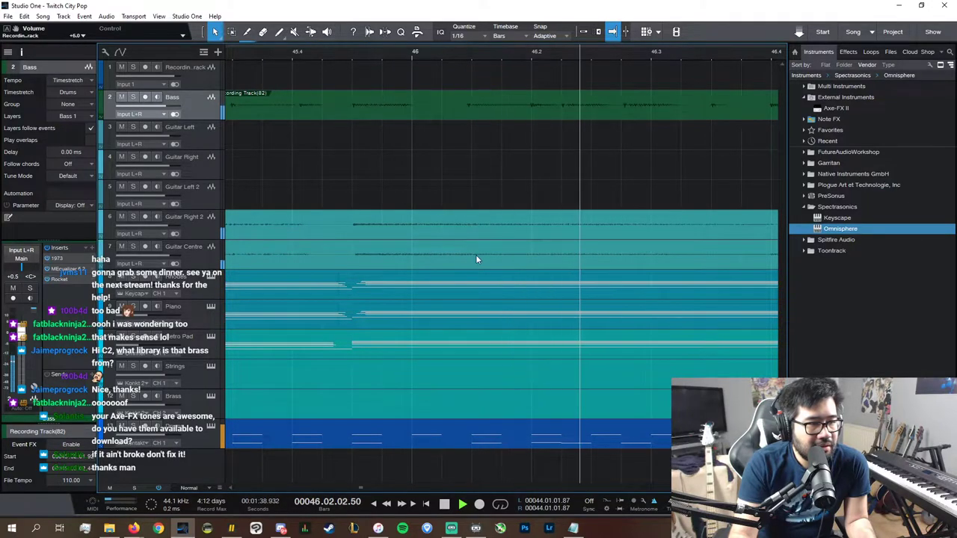
pyautogui.press('space')
# - Split the bass event around the note between bar 46 and beat 46.2, nudge it slightly later, overlap it with the preceding event and play back
pyautogui.keyDown('alt'); pyautogui.click(465, 113); pyautogui.keyUp('alt')
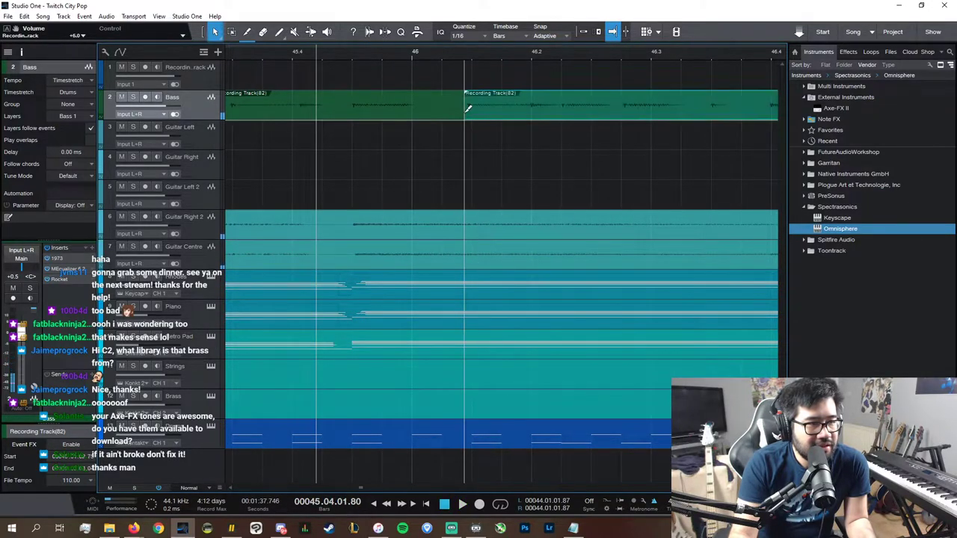
pyautogui.keyDown('ctrl'); pyautogui.click(525, 107); pyautogui.keyUp('ctrl')
pyautogui.click(499, 112)
pyautogui.moveTo(496, 111); pyautogui.dragTo(459, 111)
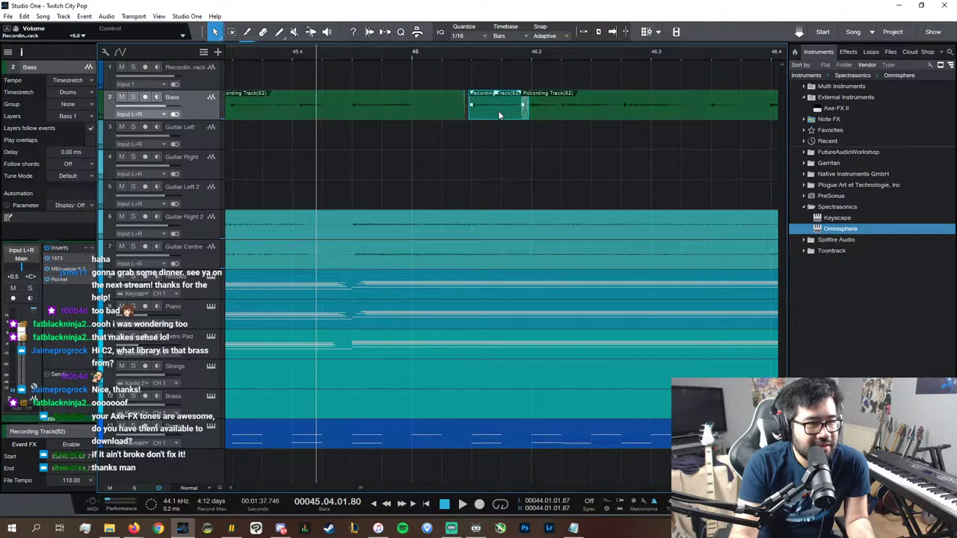
pyautogui.click(386, 55)
pyautogui.press('space')
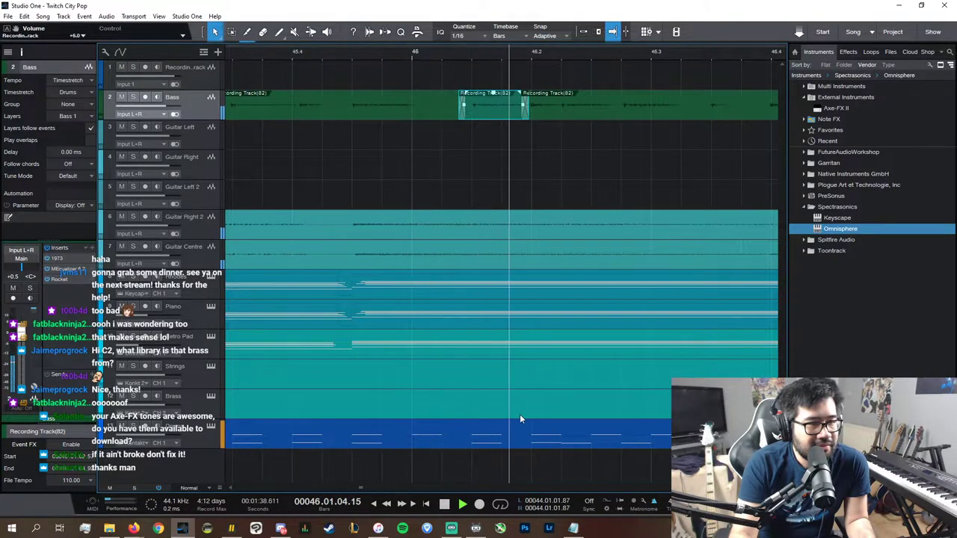
pyautogui.press('space')
# - Play back the bass from just before beat 46.2, and again from just before bar 47, to check its timing
pyautogui.click(510, 45)
pyautogui.press('space')
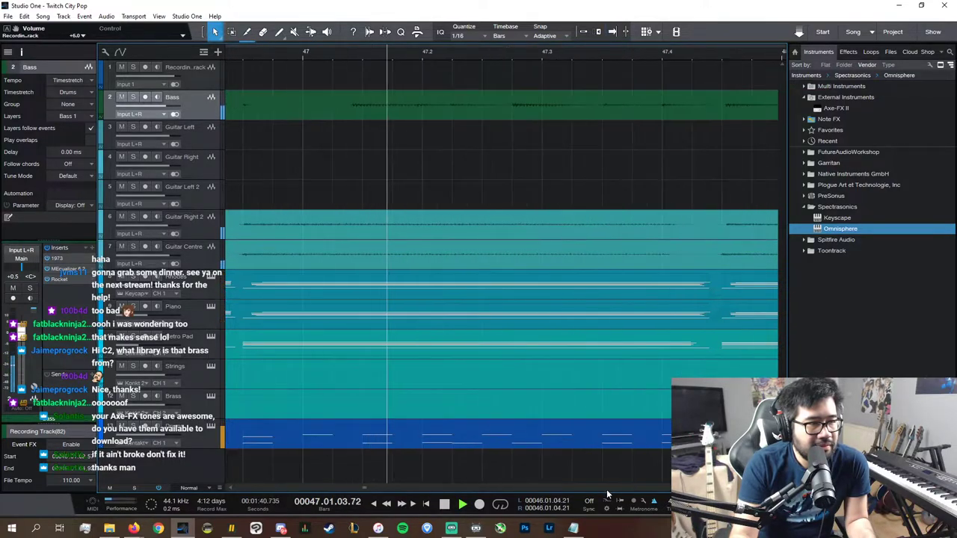
pyautogui.click(240, 56)
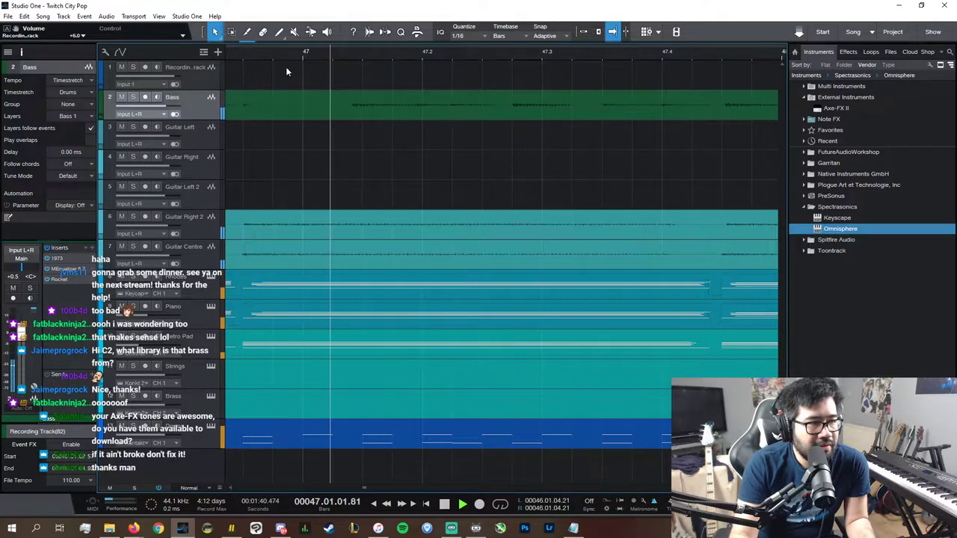
pyautogui.press('space')
# - Isolate the bass note between bar 47 and beat 47.2, nudge it slightly later and adjust its edges to overlap both neighbouring events
pyautogui.keyDown('ctrl'); pyautogui.click(348, 110); pyautogui.keyUp('ctrl')
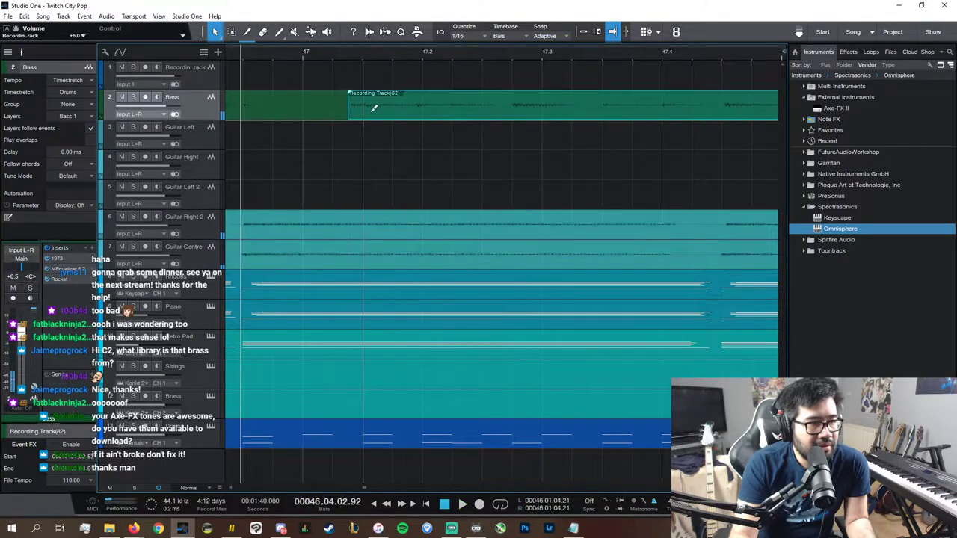
pyautogui.keyDown('alt'); pyautogui.click(447, 112); pyautogui.keyUp('alt')
pyautogui.click(415, 112)
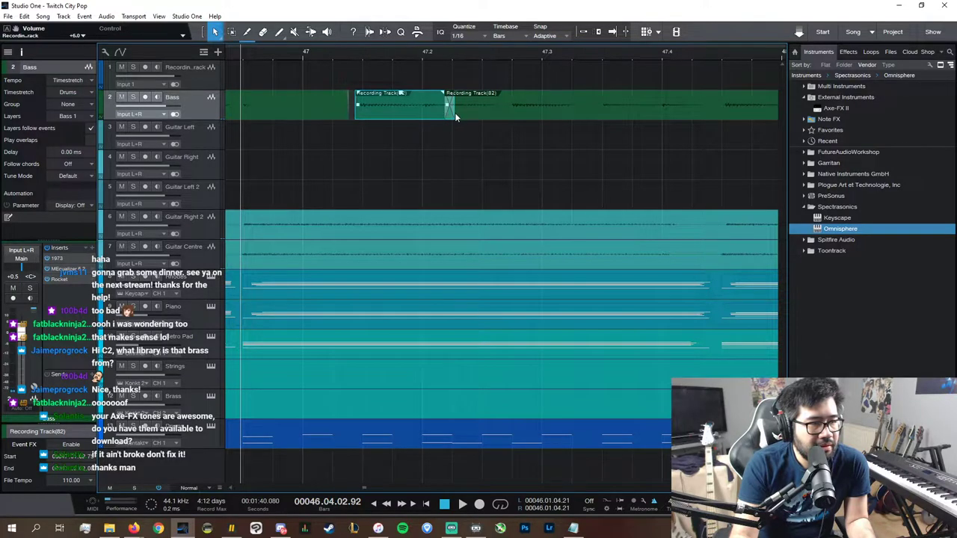
pyautogui.moveTo(453, 112); pyautogui.dragTo(449, 114)
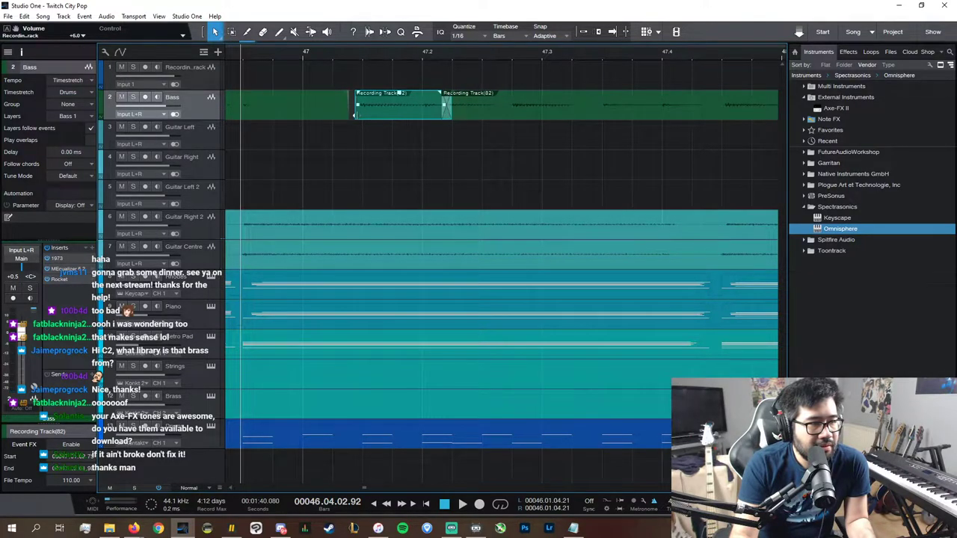
pyautogui.moveTo(355, 112); pyautogui.dragTo(343, 112)
# - Play back the bass from just before bar 47 and on through bar 48 to just past beat 49.2
pyautogui.press('space')
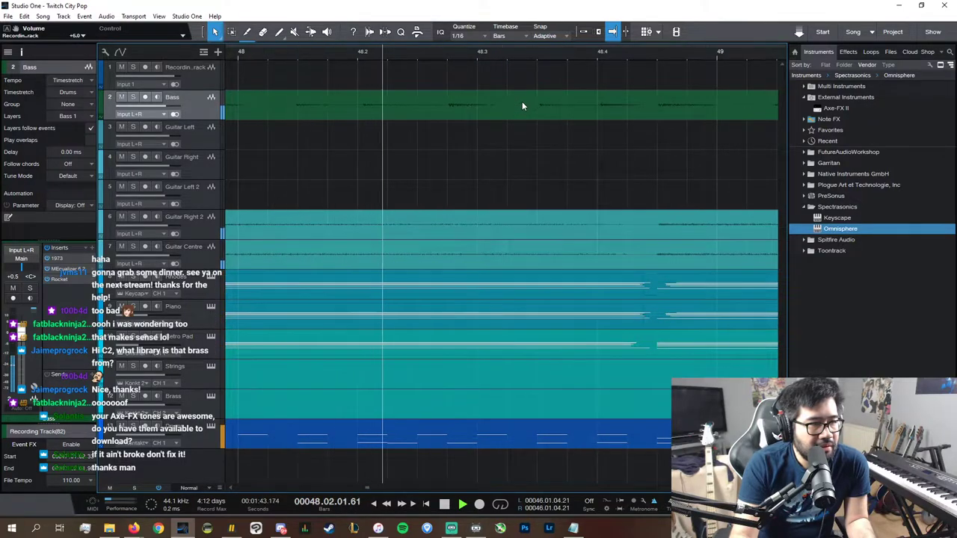
pyautogui.press('space')
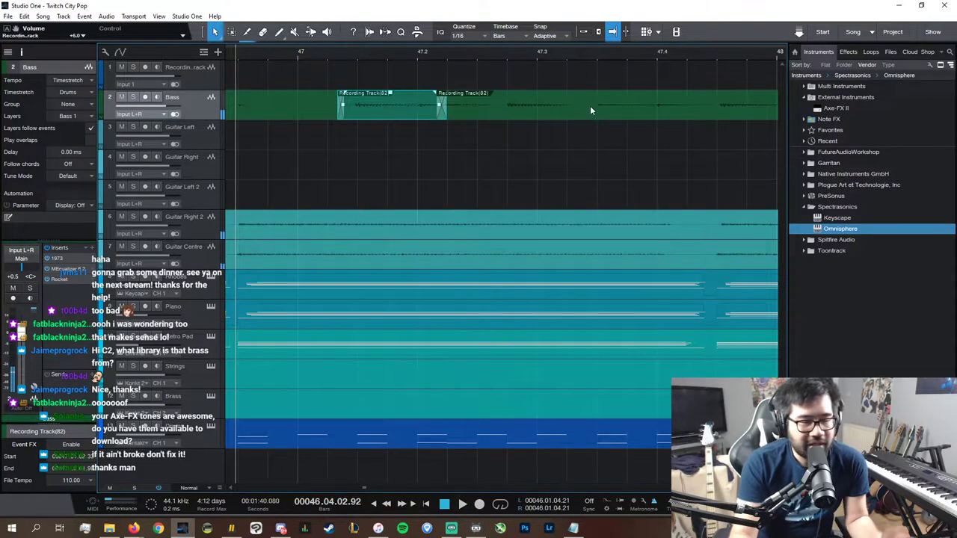
pyautogui.click(706, 56)
pyautogui.press('space')
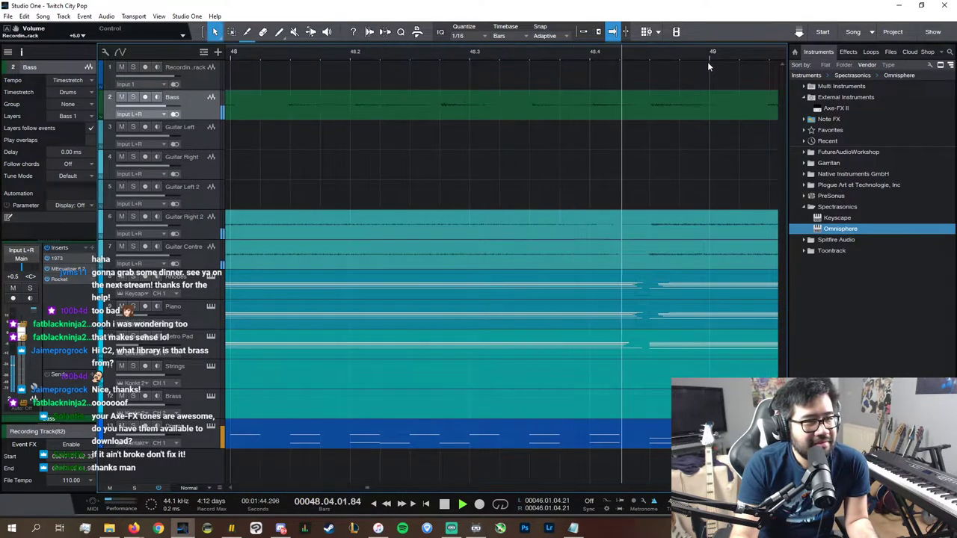
pyautogui.click(295, 57)
pyautogui.press('space')
# - Split the bass event just after beat 49.2 and just before beat 49.4, and nudge the isolated piece slightly earlier
pyautogui.press('KP_Multiply')
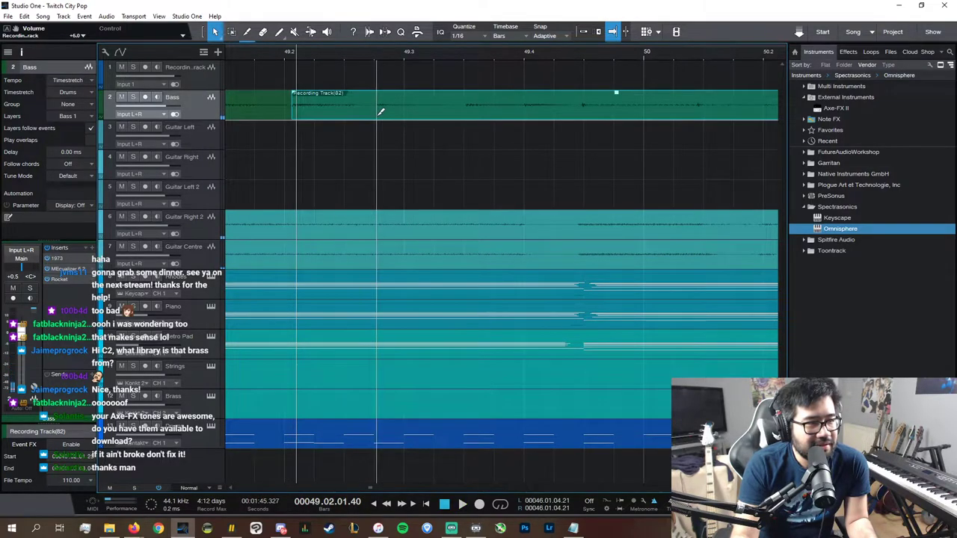
pyautogui.press('space')
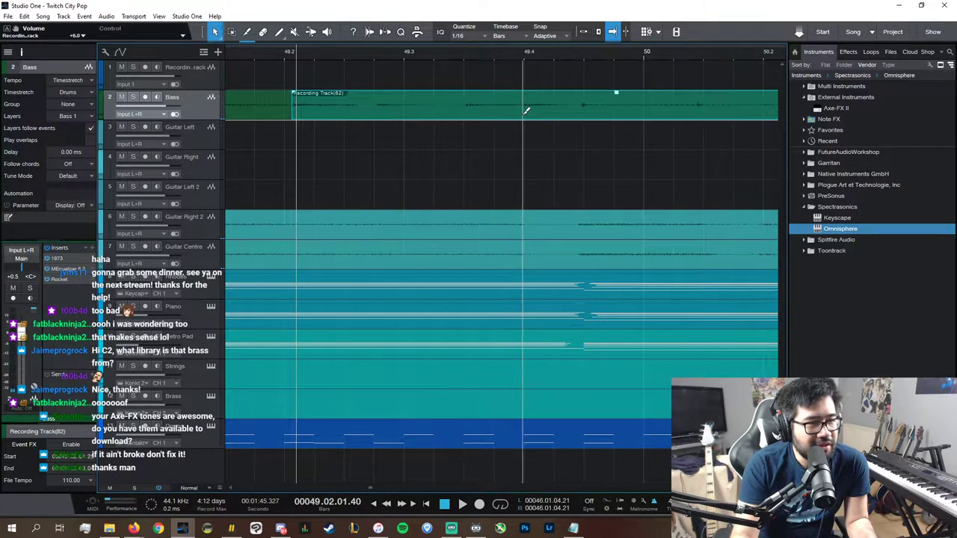
pyautogui.moveTo(475, 113); pyautogui.dragTo(472, 114)
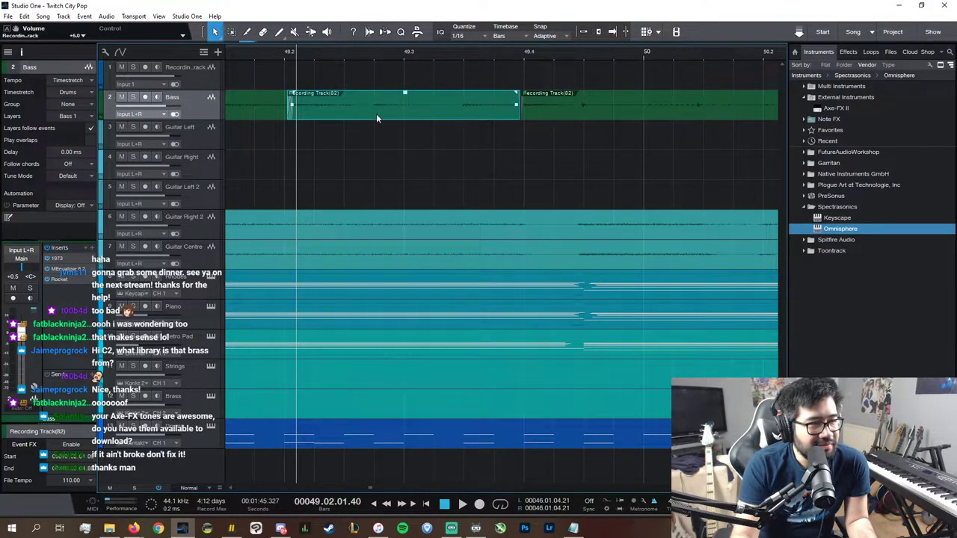
pyautogui.click(385, 134)
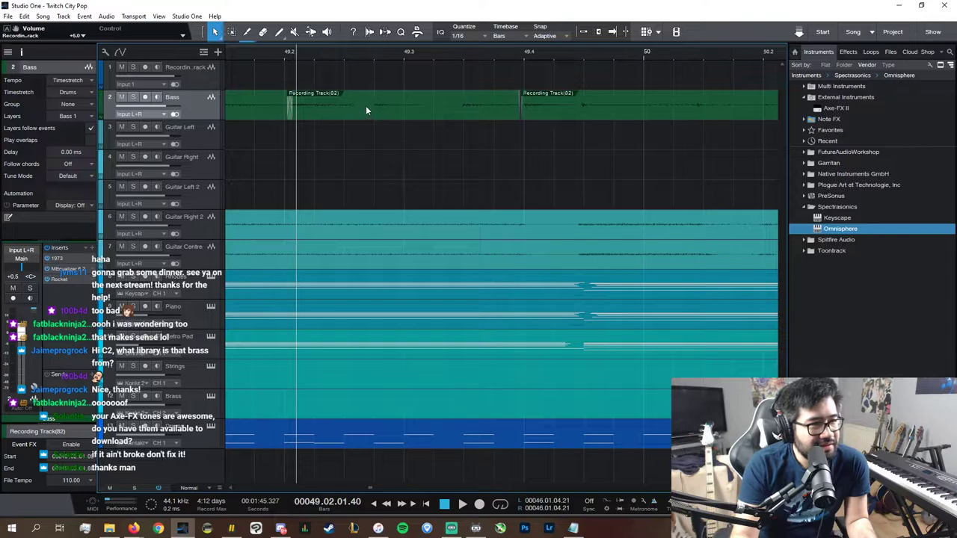
pyautogui.click(369, 105)
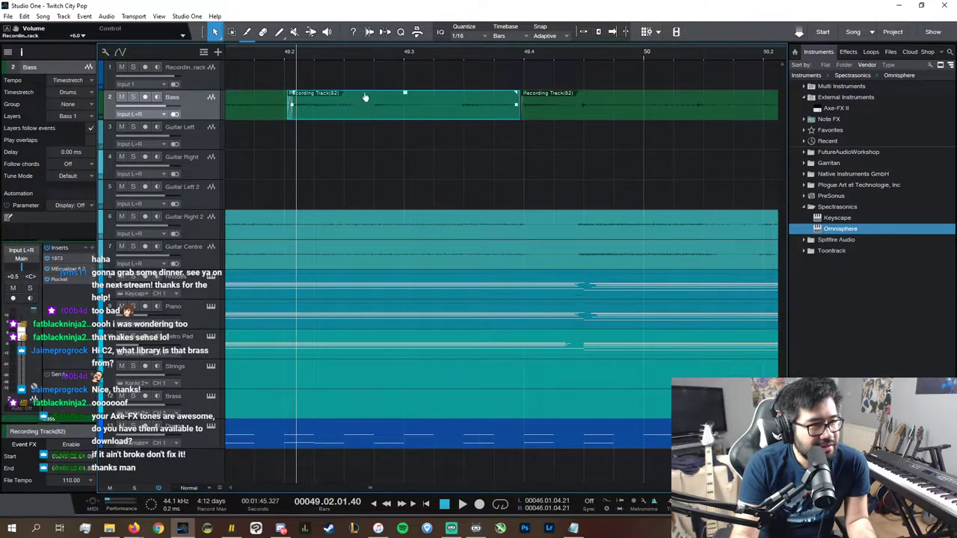
pyautogui.click(362, 80)
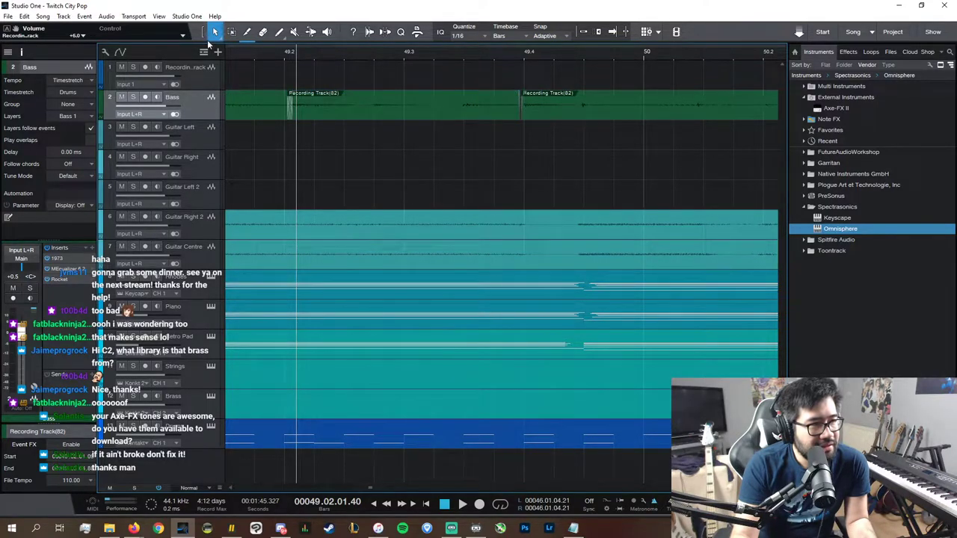
# - Split that piece between beats 49.2 and 49.3, shift the first part earlier over the preceding event, and extend the second part's start to overlap it
pyautogui.keyDown('ctrl'); pyautogui.click(371, 102); pyautogui.keyUp('ctrl')
pyautogui.moveTo(340, 118); pyautogui.dragTo(289, 113)
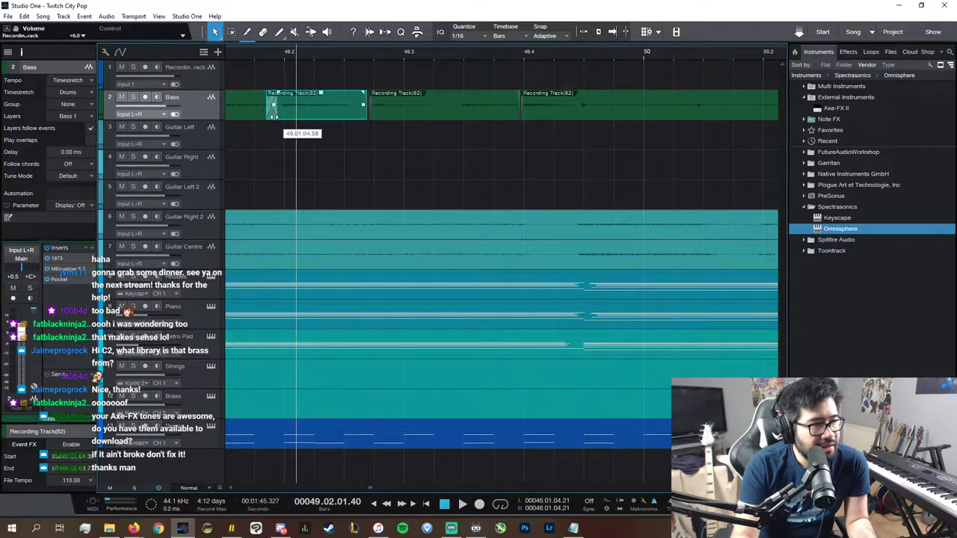
pyautogui.moveTo(368, 118); pyautogui.dragTo(364, 118)
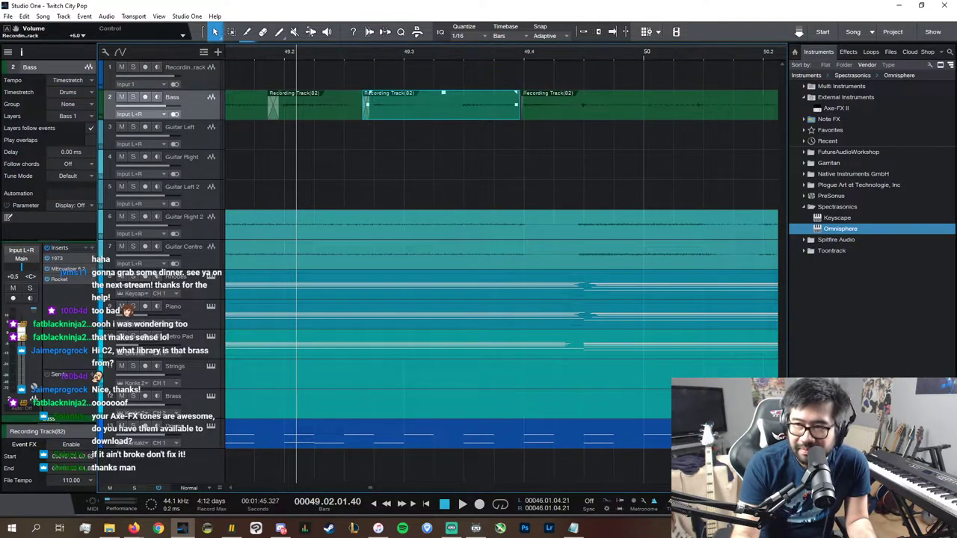
pyautogui.hotkey('alt', 'Tab')
pyautogui.hotkey('alt', 'Tab')
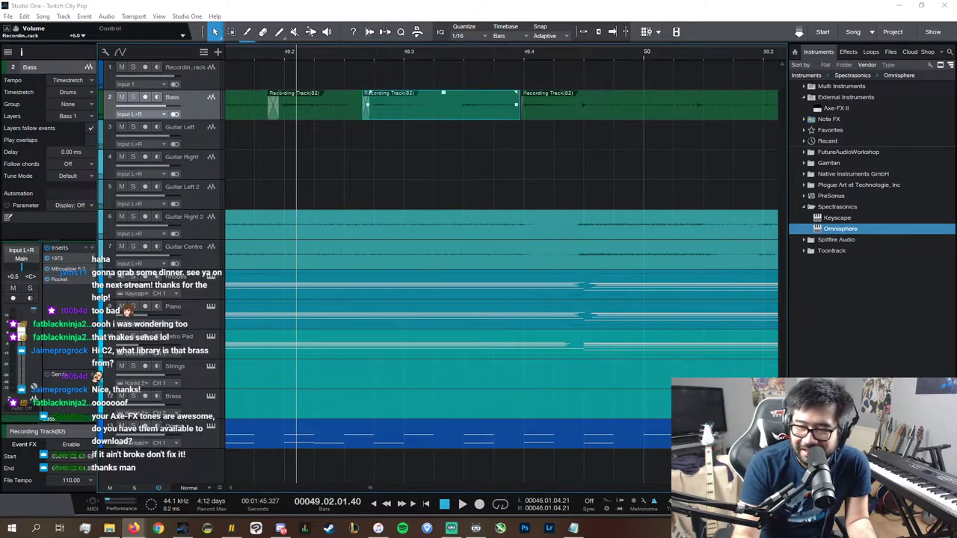
# - Play back from before beat 49.2 and close the gap between the bass events just before beat 49.4
pyautogui.click(243, 53)
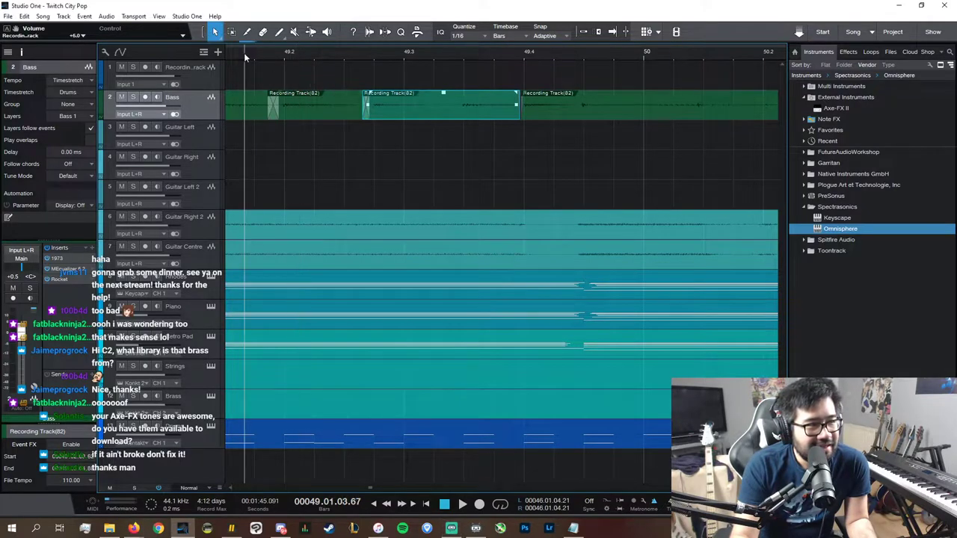
pyautogui.press('space')
pyautogui.press('space')
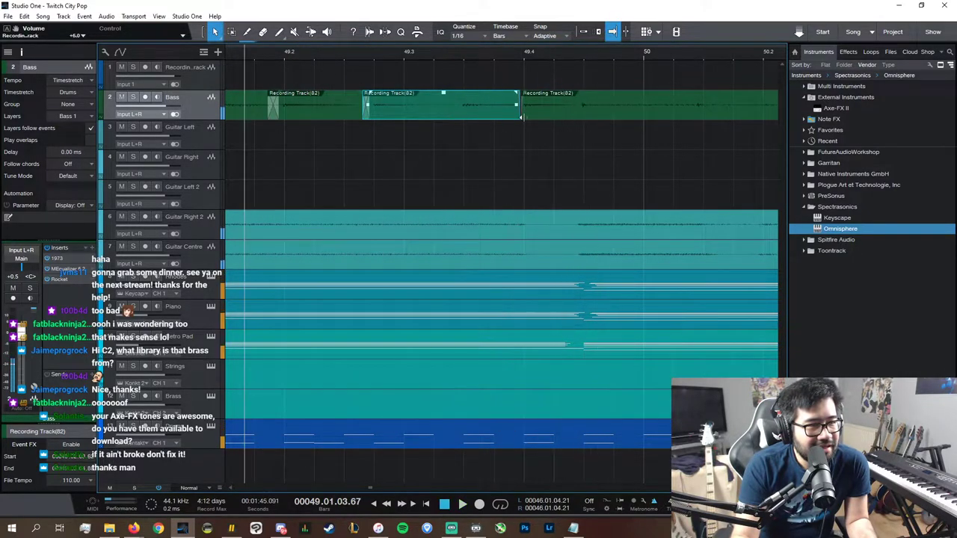
pyautogui.click(516, 113)
pyautogui.press('space')
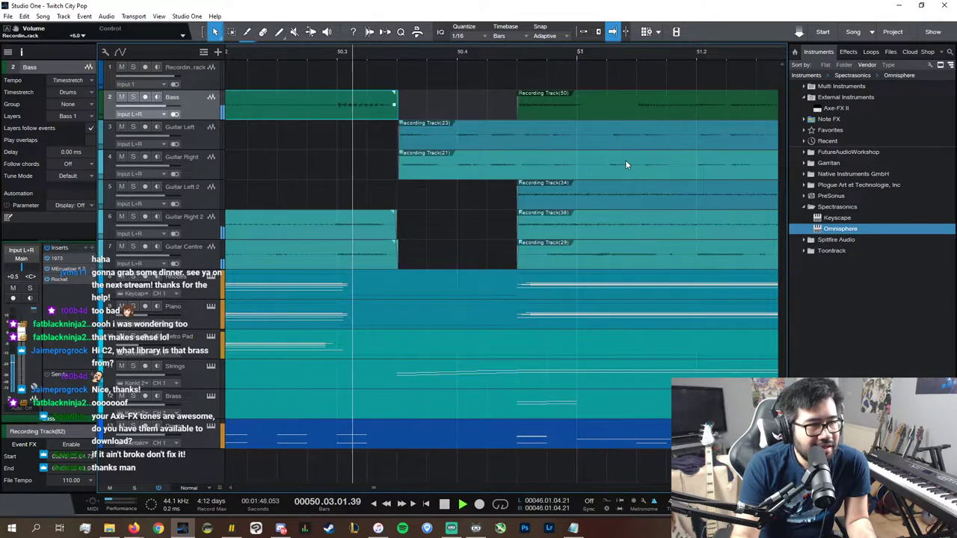
# - Play through the break into bar 51, and replay the arrangement from before bar 39 to check the tightened bass in context
pyautogui.press('w')
pyautogui.press('w')
pyautogui.press('w')
pyautogui.press('w')
pyautogui.press('w')
pyautogui.press('w')
pyautogui.press('w')
pyautogui.press('w')
pyautogui.press('w')
pyautogui.press('w')
pyautogui.press('w')
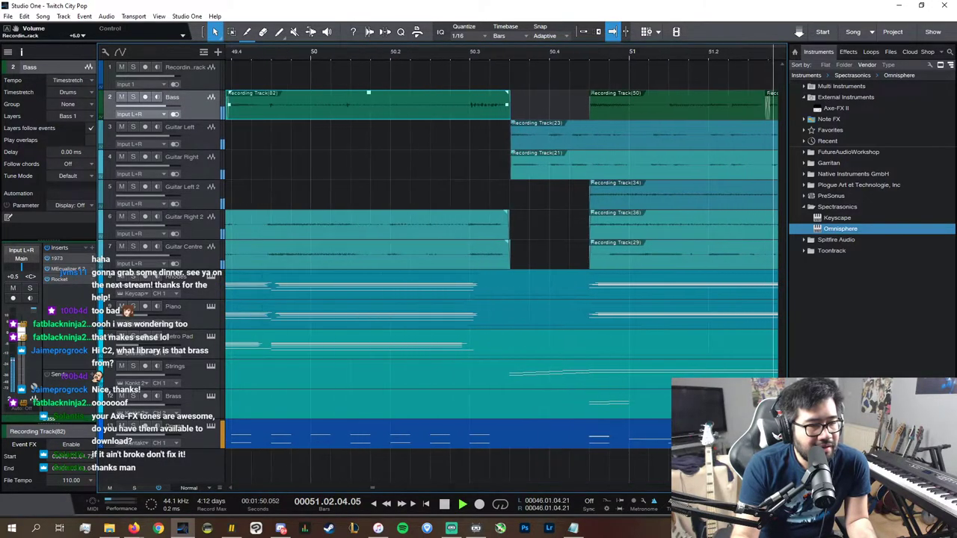
pyautogui.press('w')
pyautogui.press('w')
pyautogui.press('w')
pyautogui.press('w')
pyautogui.press('w')
pyautogui.press('w')
pyautogui.press('space')
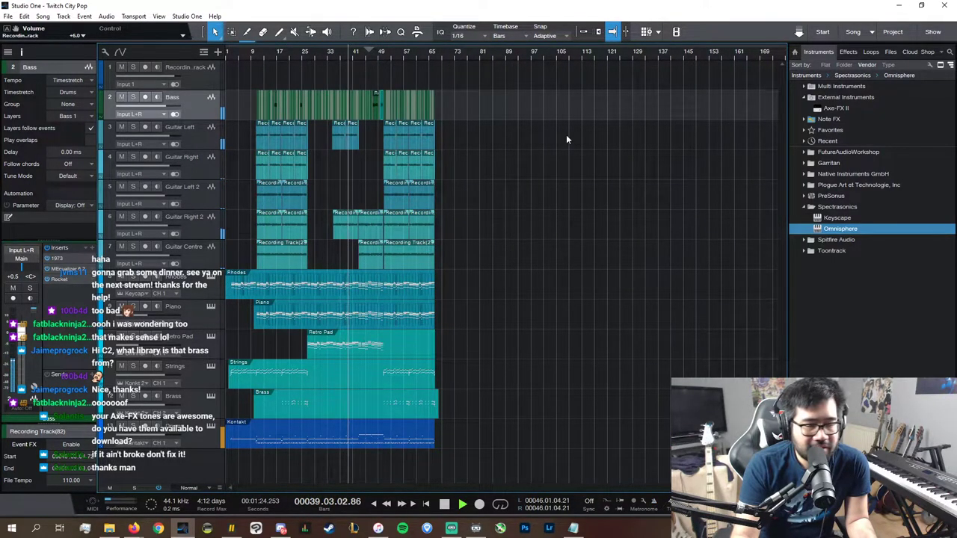
pyautogui.press('e')
pyautogui.press('e')
pyautogui.press('e')
pyautogui.press('e')
pyautogui.press('e')
pyautogui.press('e')
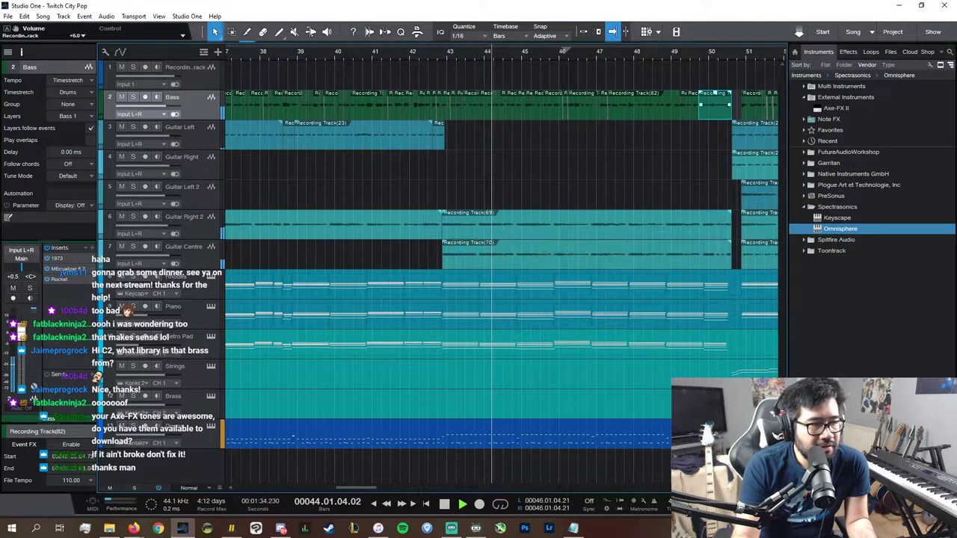
# - Move the Guitar Right 2 and Guitar Centre events spanning bars 43 to 50 up one track, onto Guitar Left 2 and Guitar Right 2
pyautogui.click(522, 233)
pyautogui.keyDown('shift'); pyautogui.click(519, 249); pyautogui.keyUp('shift')
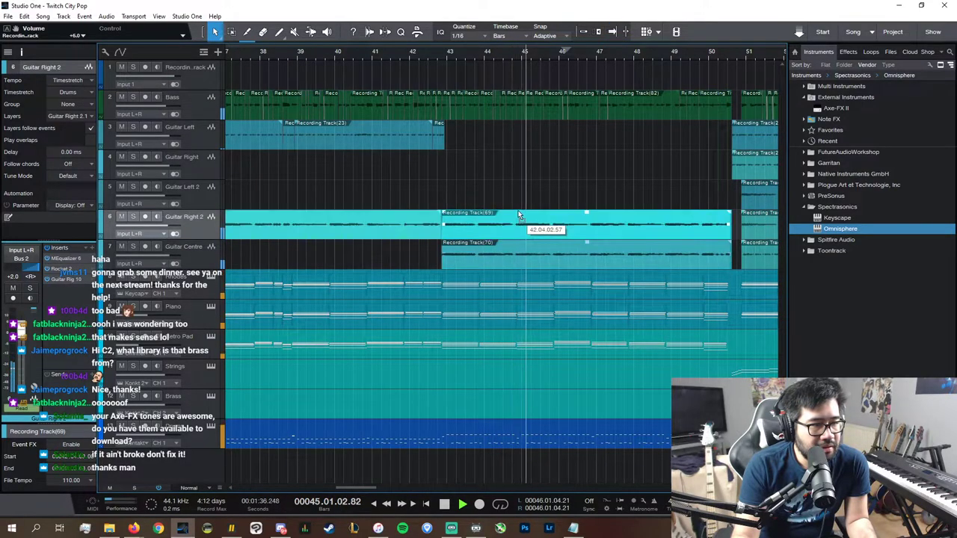
pyautogui.moveTo(519, 227); pyautogui.dragTo(517, 203)
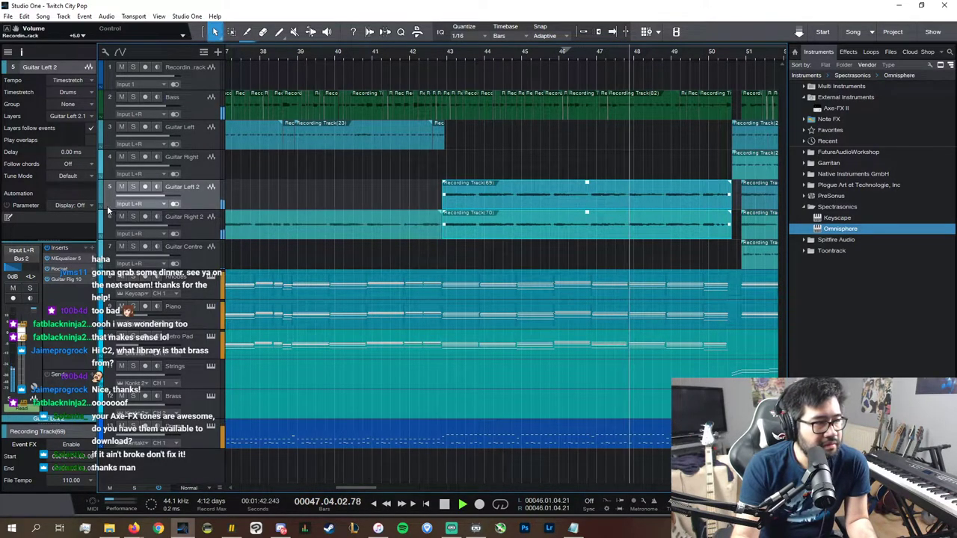
# - Show the automation of Guitar Left 2 and Guitar Right 2, and add a Guitar Right 2 volume point at the moved event's start before bar 43
pyautogui.click(107, 205)
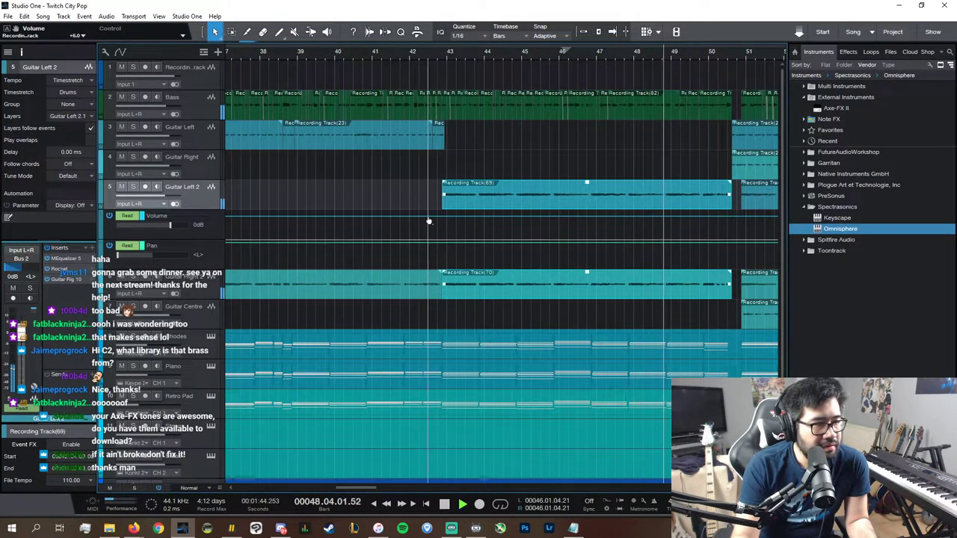
pyautogui.click(112, 296)
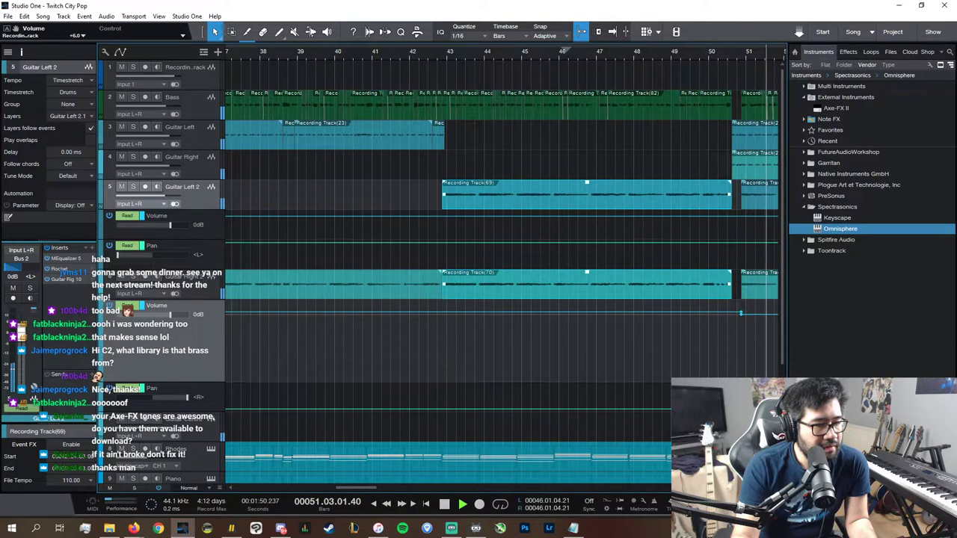
pyautogui.press('e')
pyautogui.hscroll(-2, 557, 489)
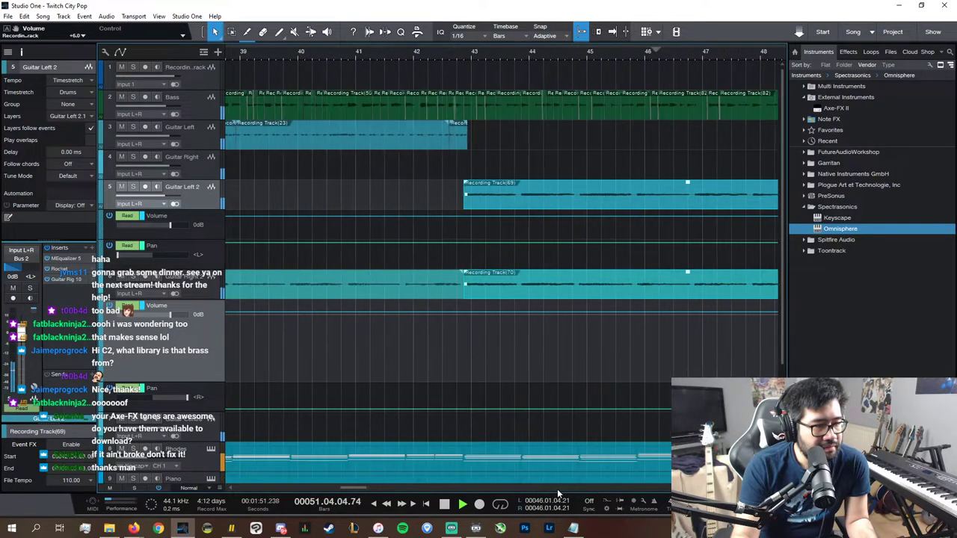
pyautogui.click(464, 314)
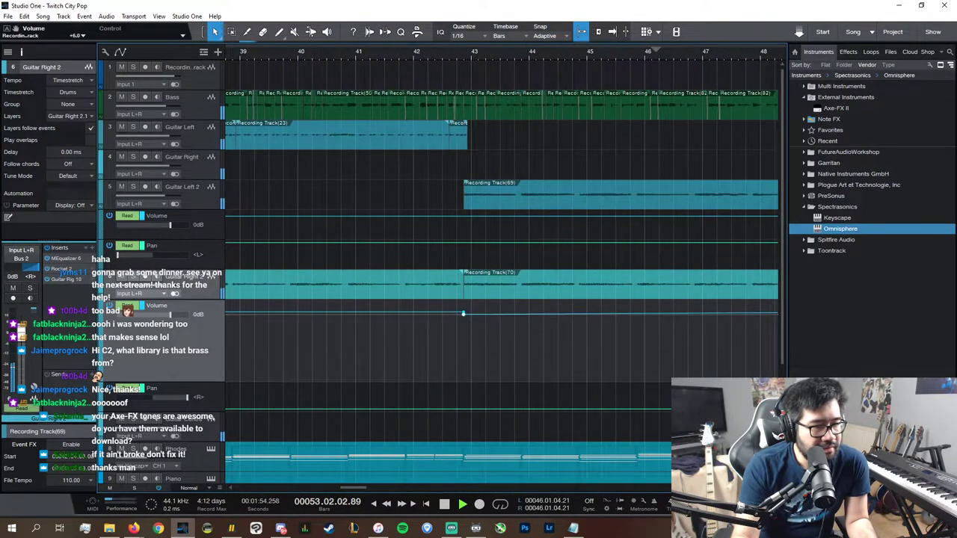
# - Review the whole arrangement and its closing section from bar 47 to the end while playback continues past bar 60
pyautogui.press('w')
pyautogui.press('w')
pyautogui.press('w')
pyautogui.press('w')
pyautogui.press('w')
pyautogui.press('a')
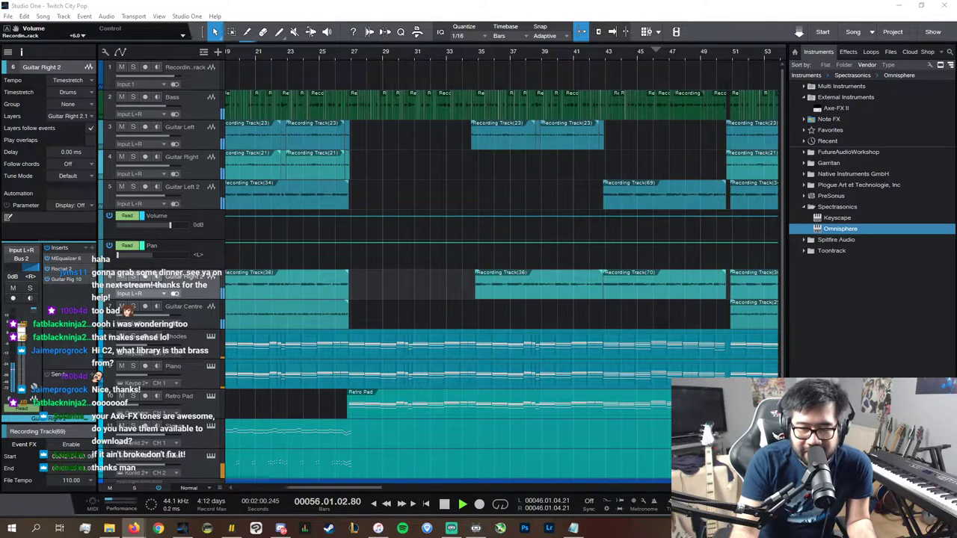
pyautogui.press('w')
pyautogui.press('w')
pyautogui.press('w')
pyautogui.press('w')
pyautogui.press('w')
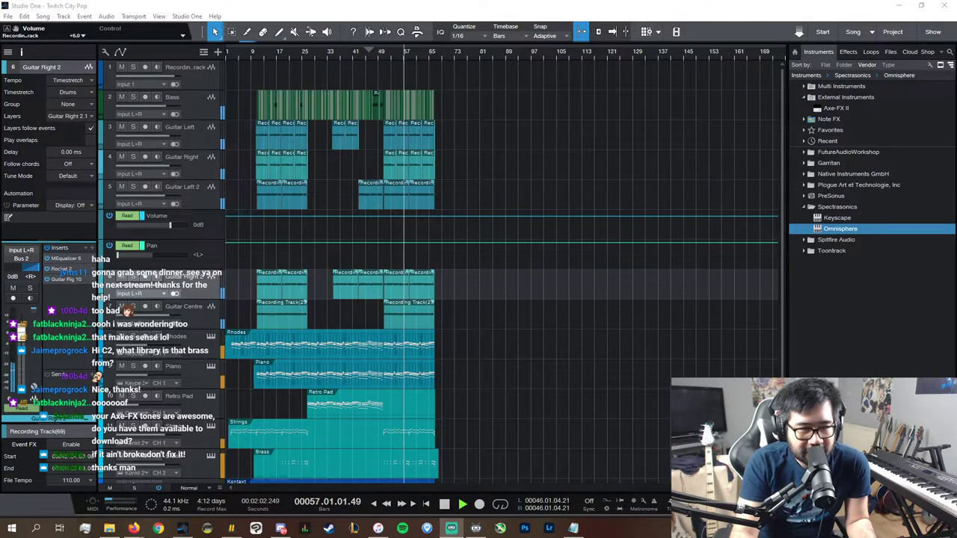
pyautogui.press('e')
pyautogui.press('e')
pyautogui.press('e')
pyautogui.press('e')
pyautogui.press('e')
pyautogui.press('e')
pyautogui.press('w')
pyautogui.scroll(-2, 620, 447)
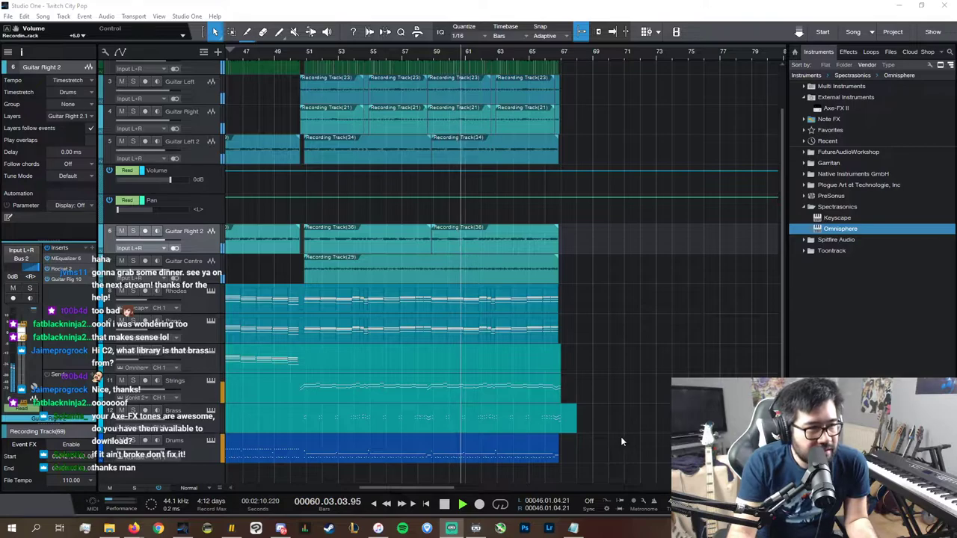
# - Split the Rhodes and Piano events at 50.03.01, just before the bar 51 section
pyautogui.scroll(2, 621, 437)
pyautogui.click(573, 202)
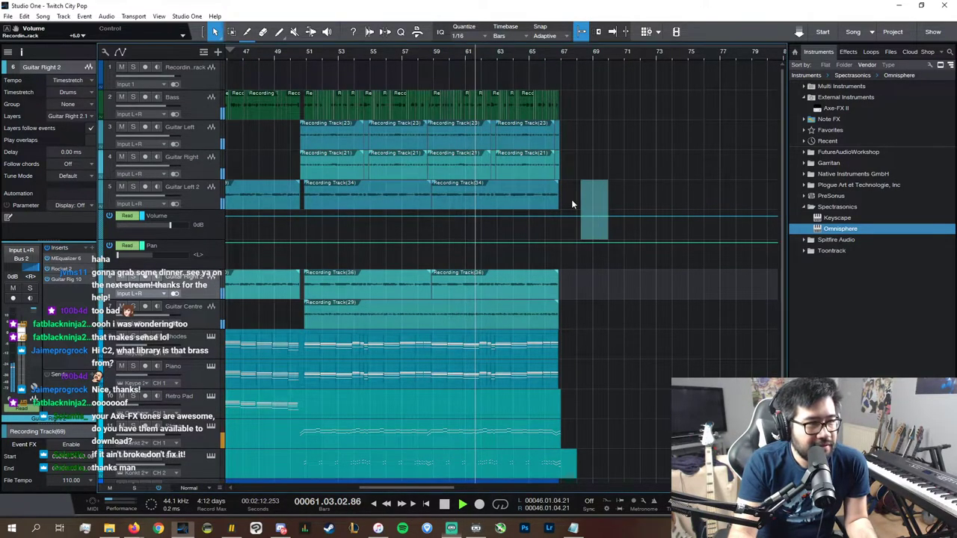
pyautogui.scroll(-2, 627, 302)
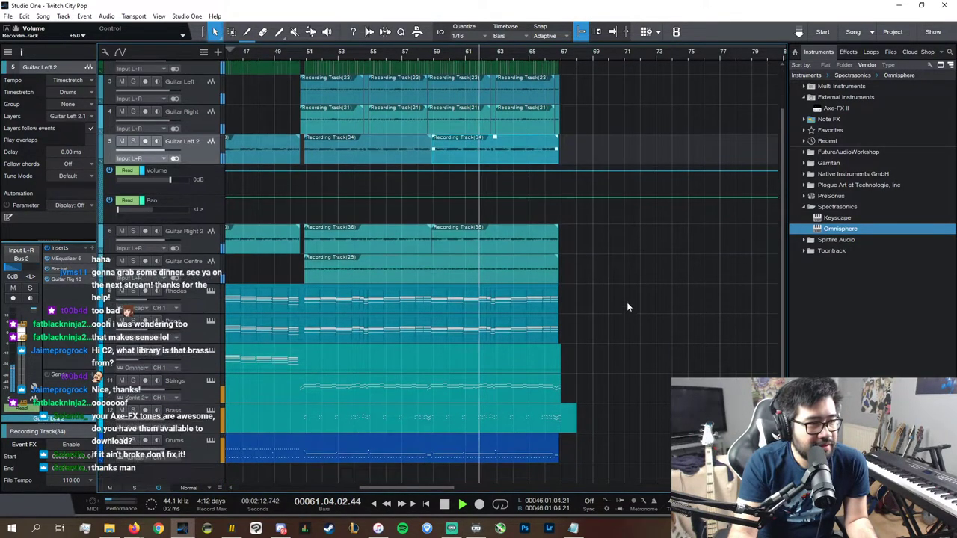
pyautogui.click(304, 291)
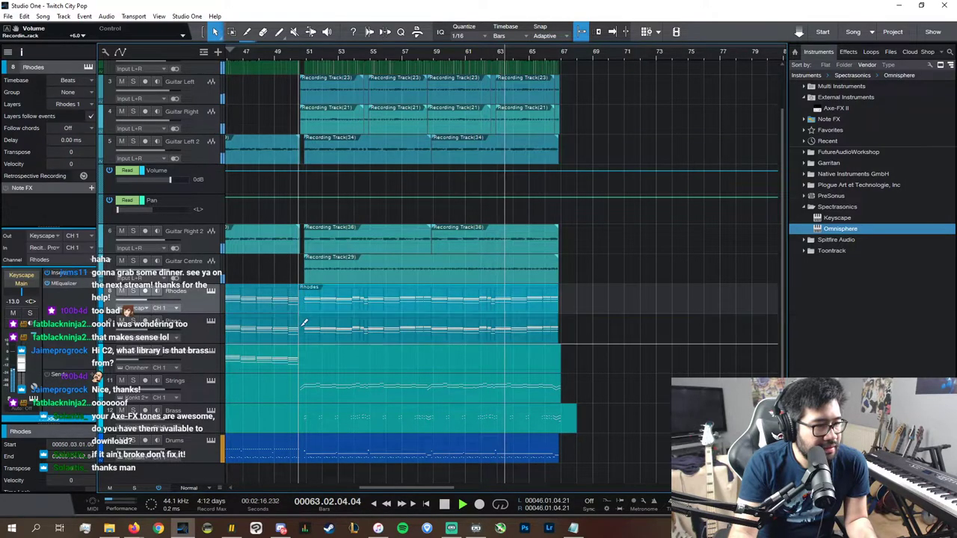
pyautogui.click(304, 329)
# - Try splitting the Retro Pad and Strings events at the same point before bar 51, and undo those splits
pyautogui.click(303, 381)
pyautogui.keyDown('alt'); pyautogui.click(302, 385); pyautogui.keyUp('alt')
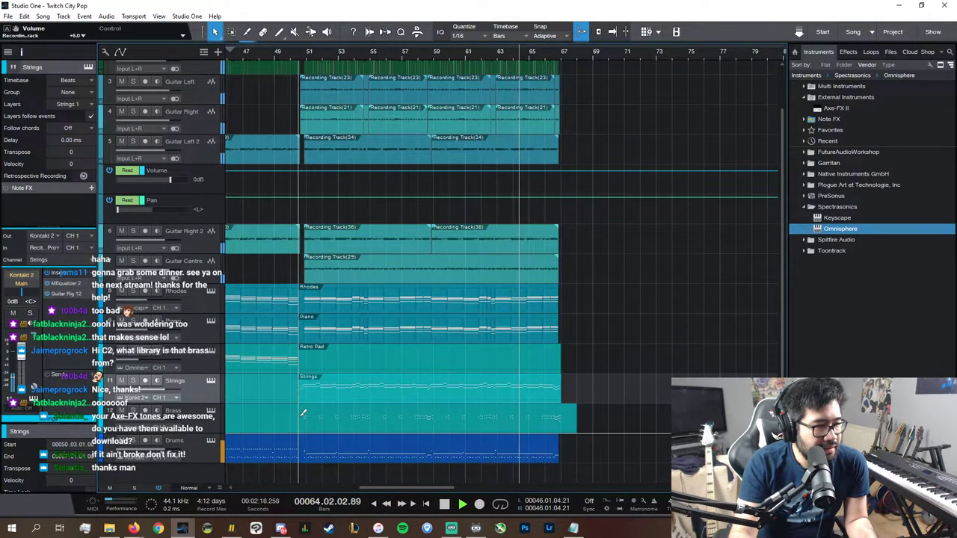
pyautogui.keyDown('alt'); pyautogui.click(302, 415); pyautogui.keyUp('alt')
pyautogui.hotkey('ctrl', 'z')
pyautogui.hotkey('ctrl', 'z')
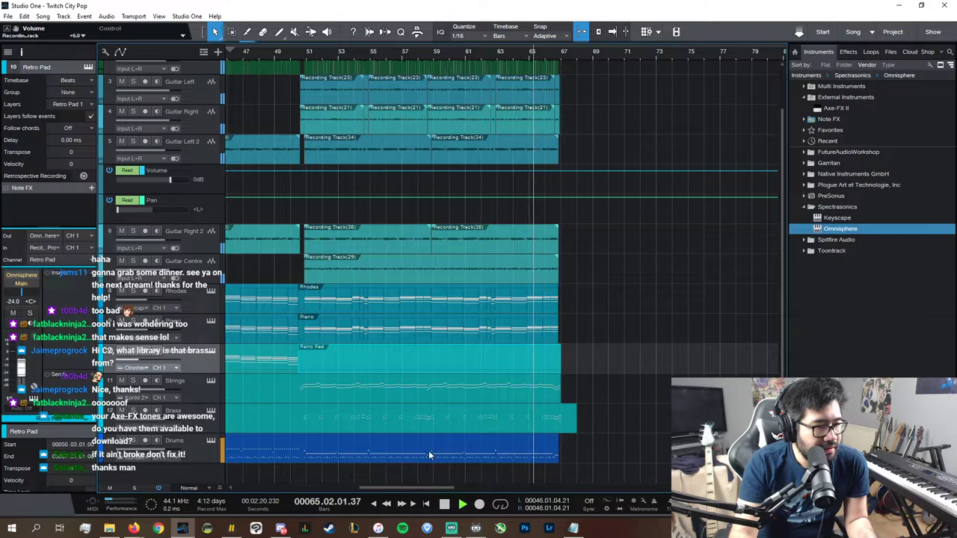
pyautogui.hotkey('ctrl', 'z')
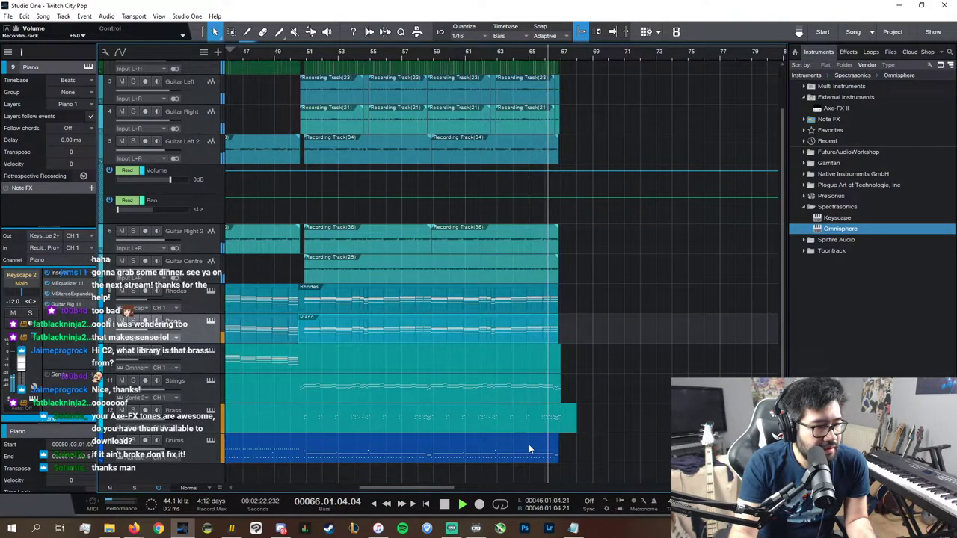
# - Shorten the ends of the last Guitar Left and Guitar Right events slightly, just before bar 67
pyautogui.click(641, 302)
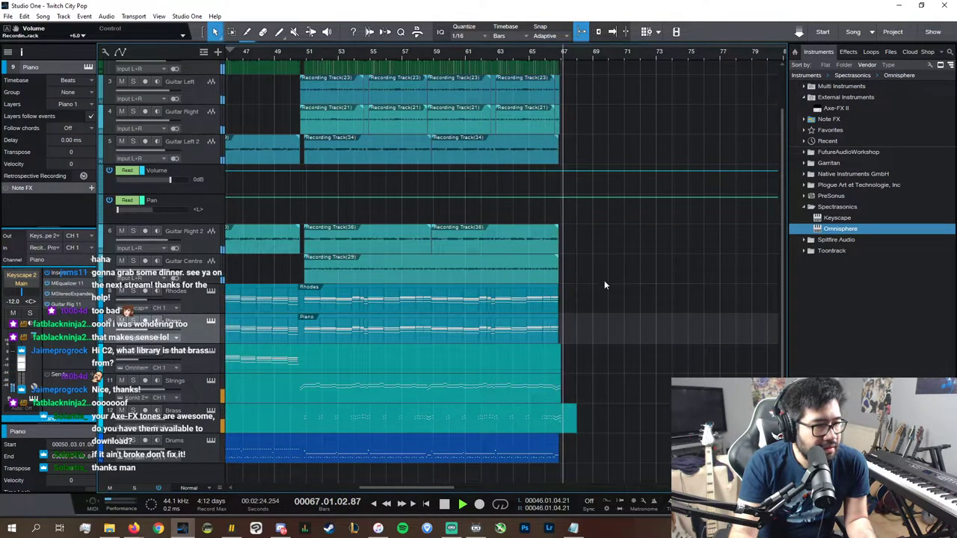
pyautogui.moveTo(608, 284); pyautogui.dragTo(336, 79)
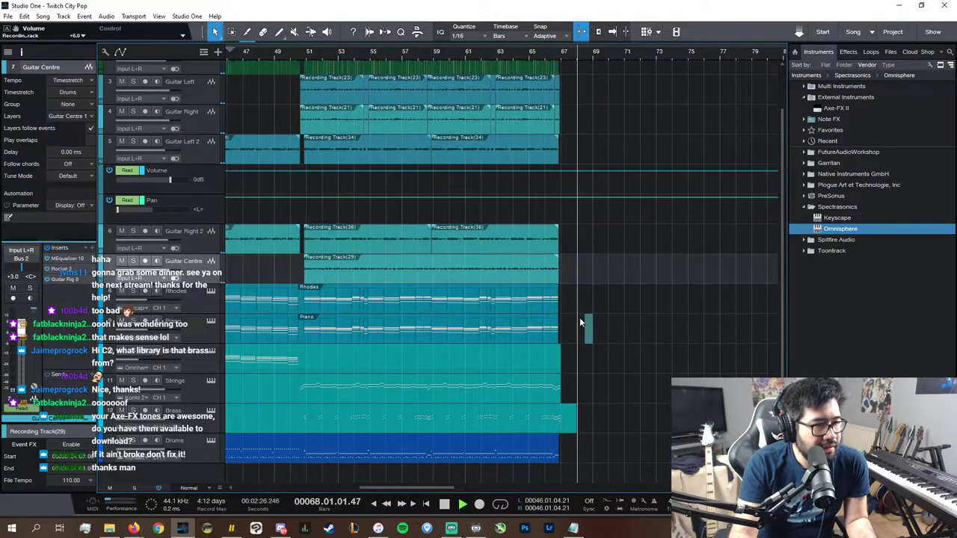
pyautogui.moveTo(594, 346); pyautogui.dragTo(307, 82)
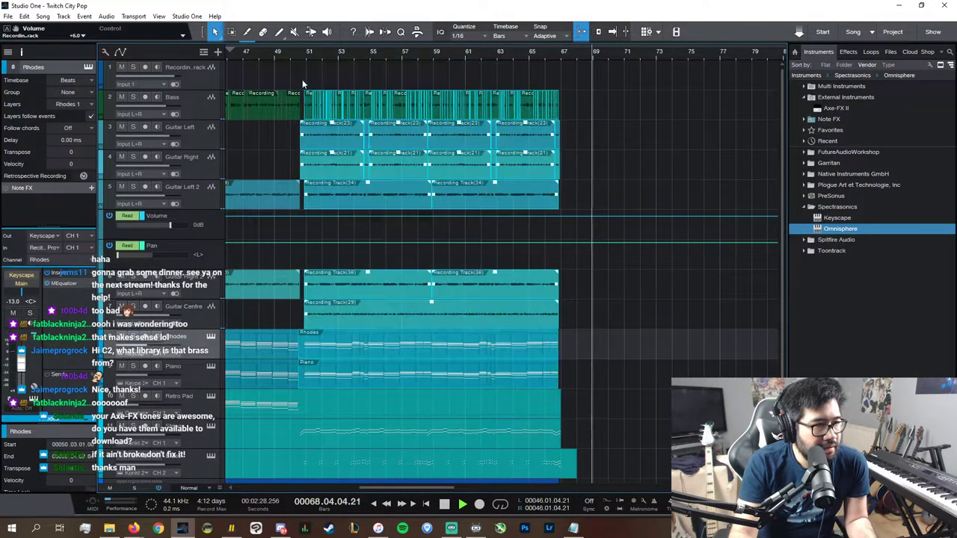
pyautogui.click(564, 160)
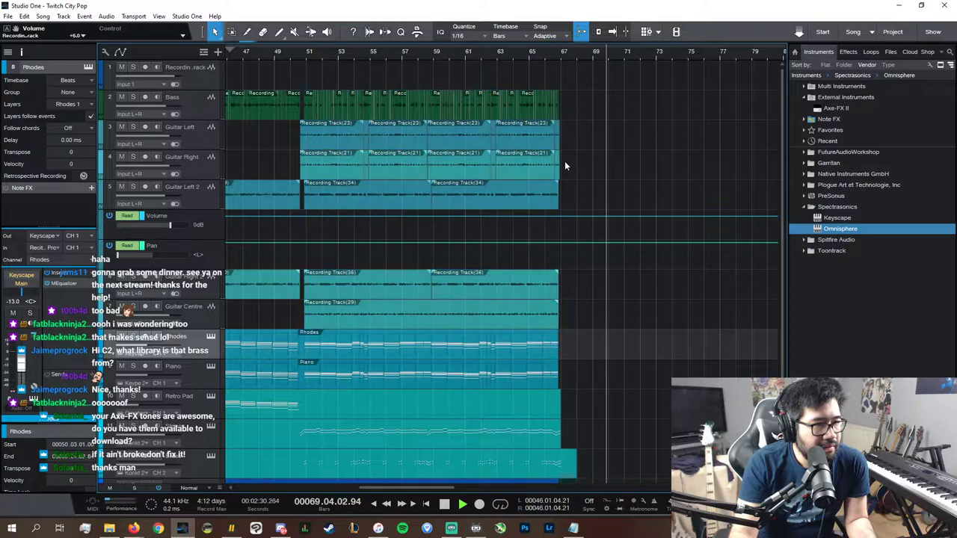
pyautogui.click(557, 160)
pyautogui.keyDown('shift'); pyautogui.click(556, 140); pyautogui.keyUp('shift')
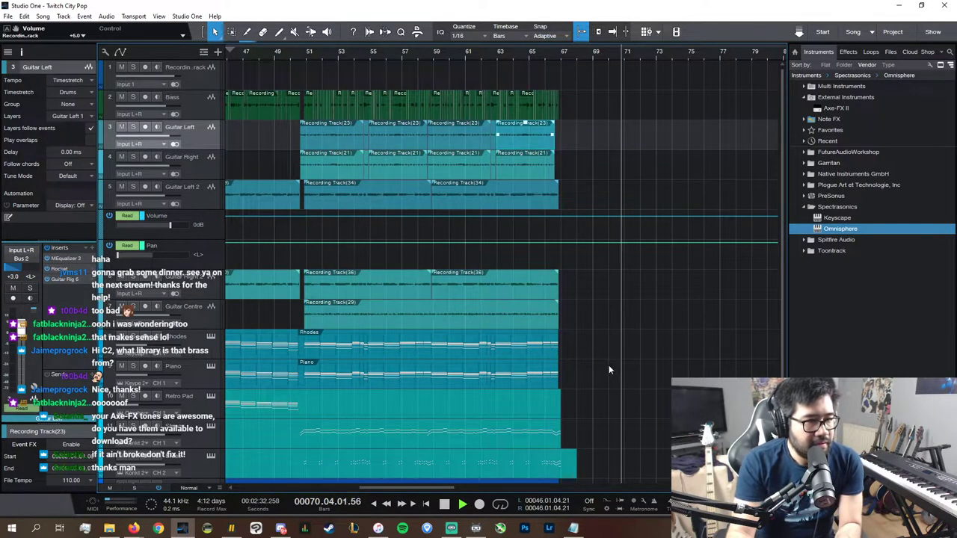
# - Duplicate the bass, guitar, Rhodes and Piano events of the bar 51 to 66 section and place the copies directly after the originals
pyautogui.moveTo(609, 390); pyautogui.dragTo(303, 83)
pyautogui.press('d')
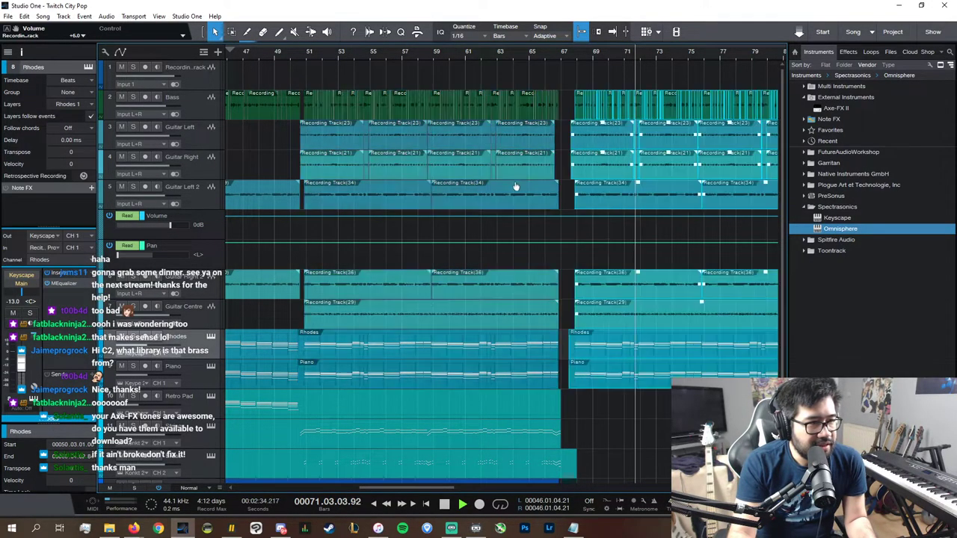
pyautogui.press('space')
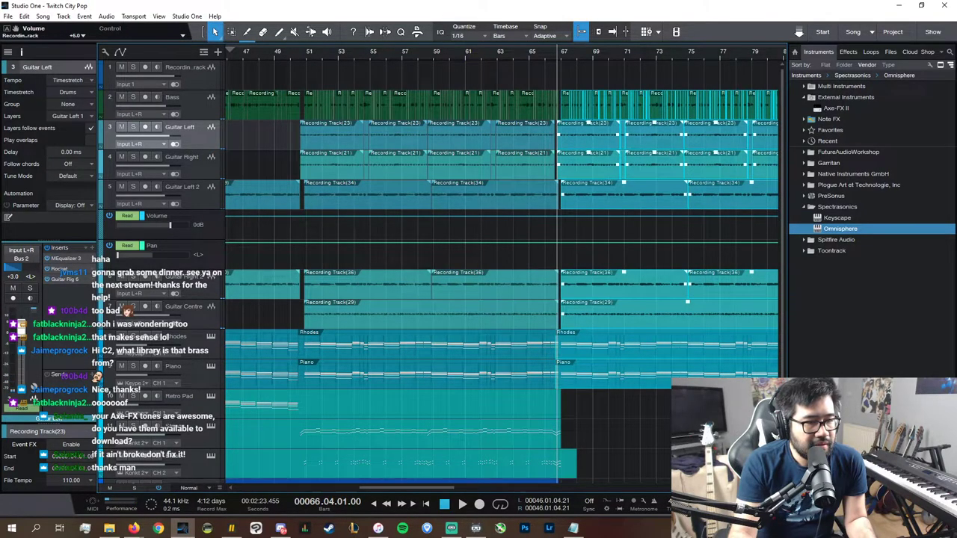
pyautogui.scroll(5, 582, 139)
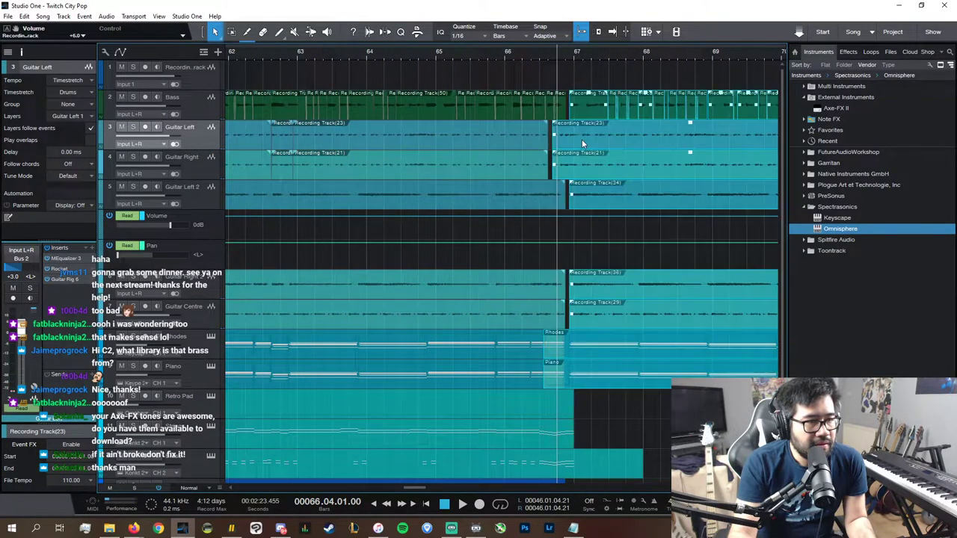
pyautogui.moveTo(580, 112); pyautogui.dragTo(579, 117)
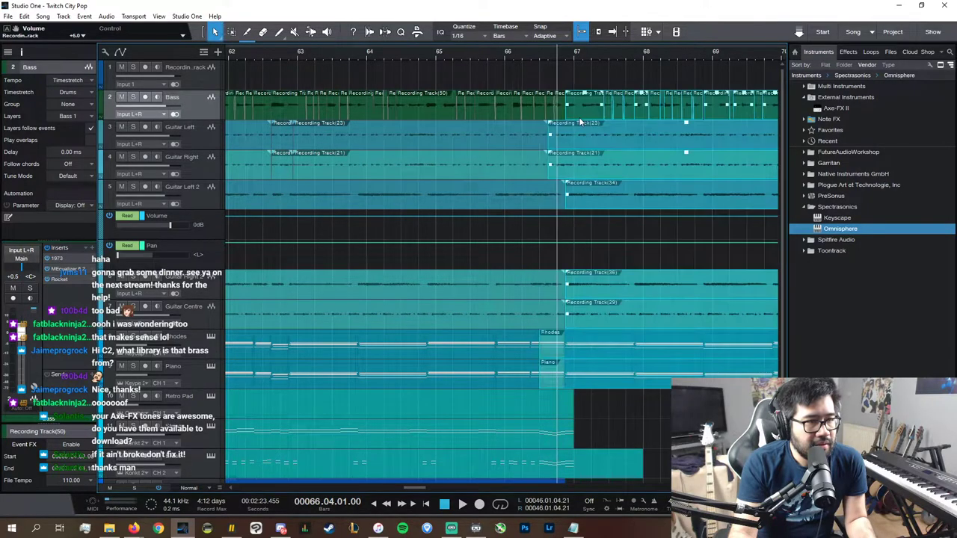
# - Trim the starts of the copied Rhodes and Piano events to 66.04.03 so they line up with the copied guitars
pyautogui.click(593, 340)
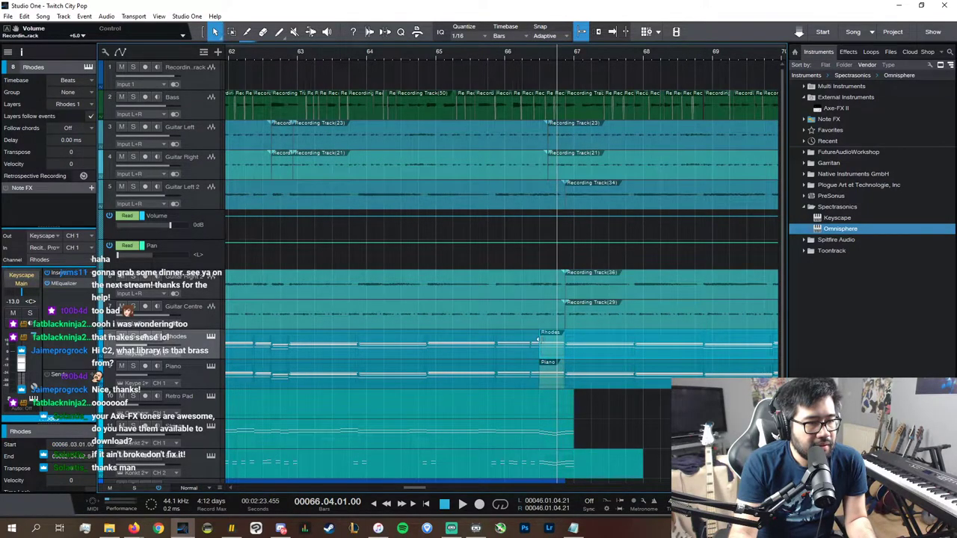
pyautogui.moveTo(540, 345); pyautogui.dragTo(564, 344)
pyautogui.moveTo(538, 380); pyautogui.dragTo(560, 384)
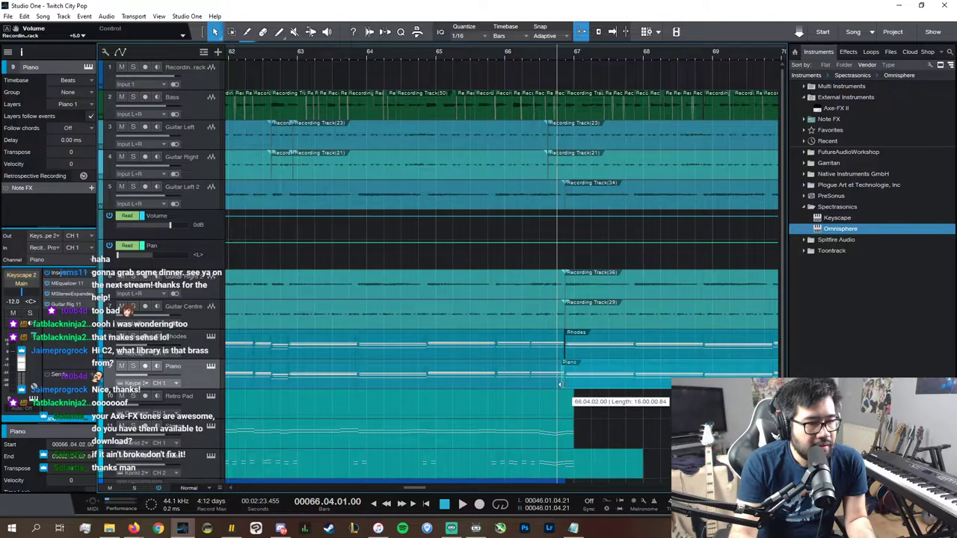
# - Extend the end of the Drums event to bar 91
pyautogui.scroll(-2, 574, 395)
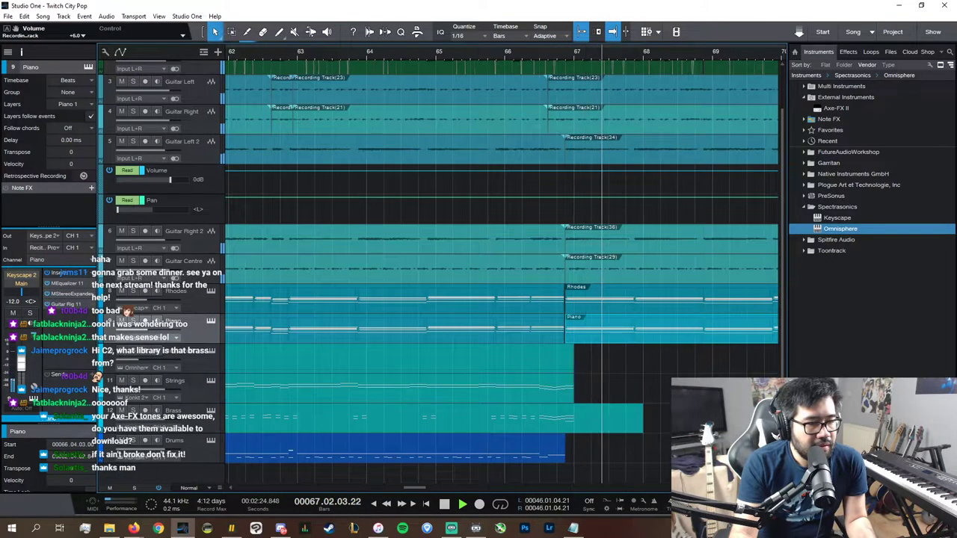
pyautogui.press('w')
pyautogui.press('w')
pyautogui.press('w')
pyautogui.press('w')
pyautogui.press('w')
pyautogui.press('w')
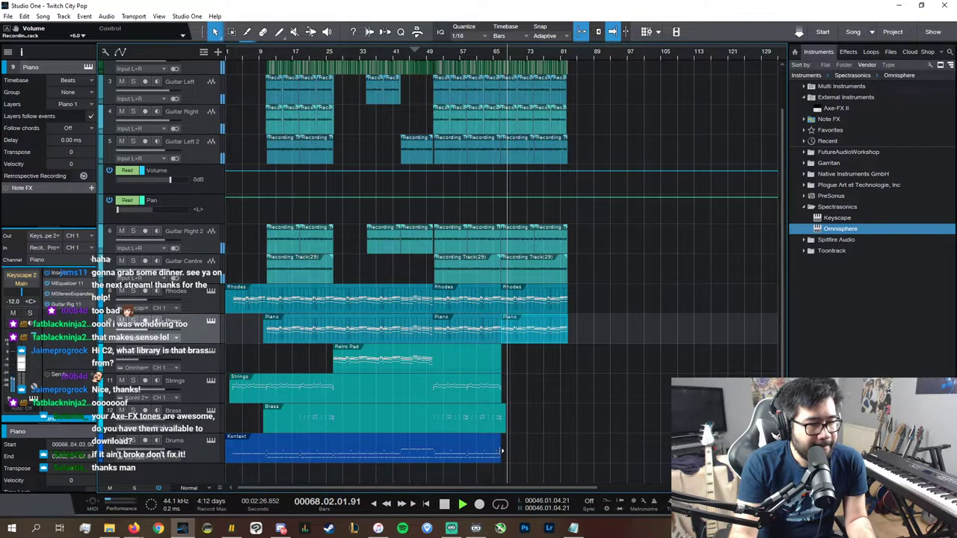
pyautogui.moveTo(501, 451); pyautogui.dragTo(602, 452)
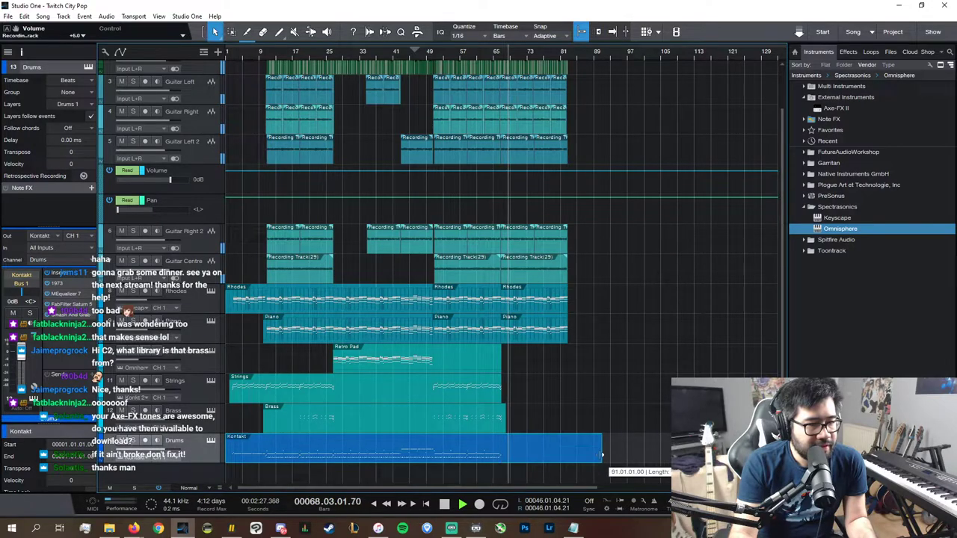
# - Duplicate the drum notes of bars 51 to 66 directly after themselves inside the Drums event, and check the join around bar 67
pyautogui.doubleClick(552, 451)
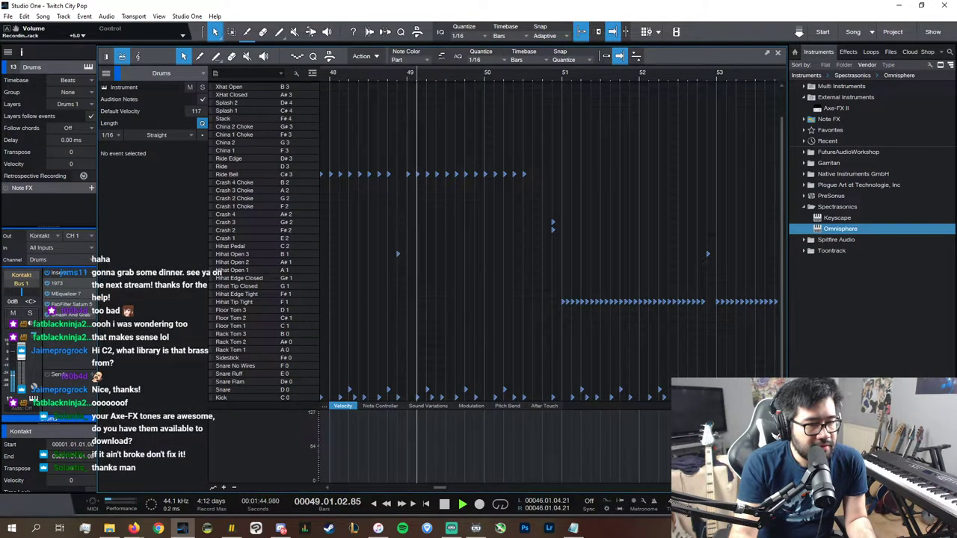
pyautogui.press('w')
pyautogui.press('w')
pyautogui.press('w')
pyautogui.press('w')
pyautogui.press('w')
pyautogui.press('w')
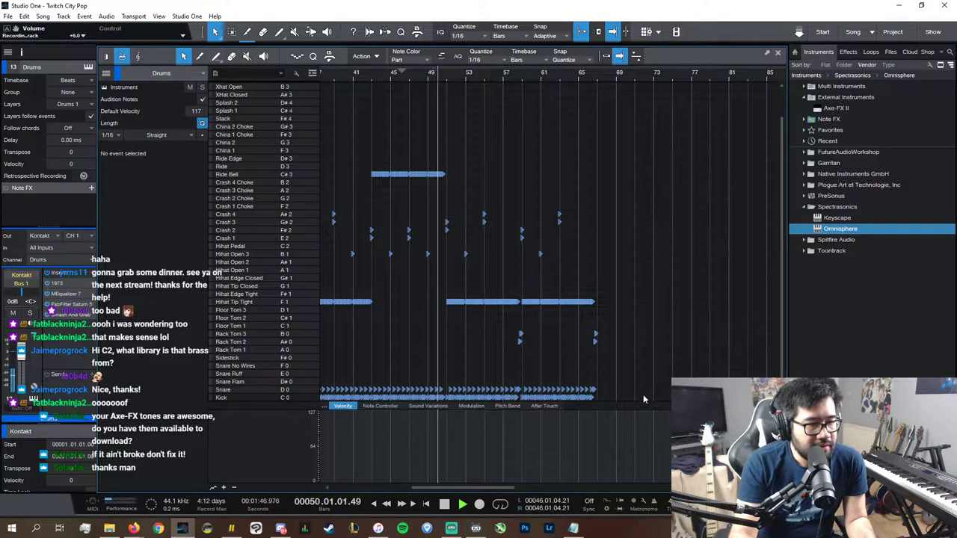
pyautogui.moveTo(636, 403); pyautogui.dragTo(445, 187)
pyautogui.press('d')
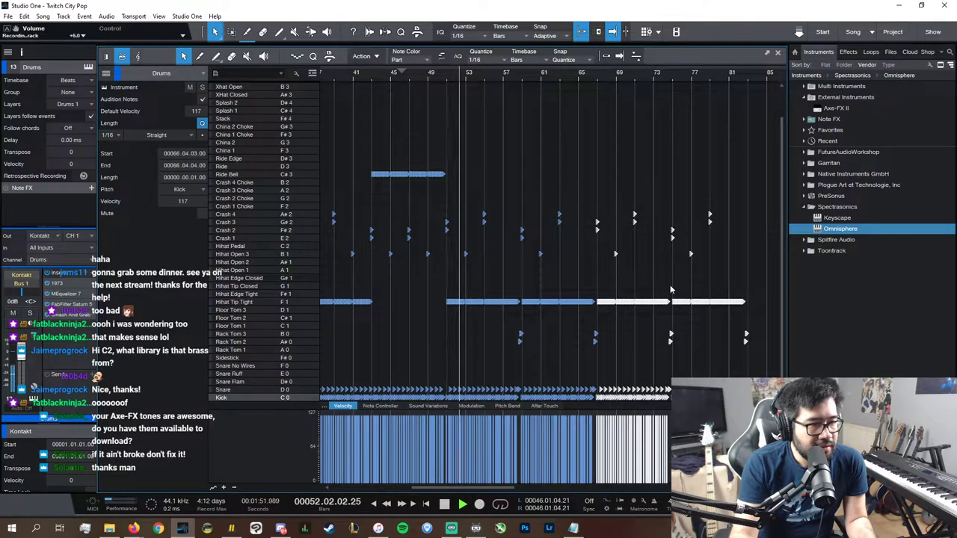
pyautogui.click(591, 79)
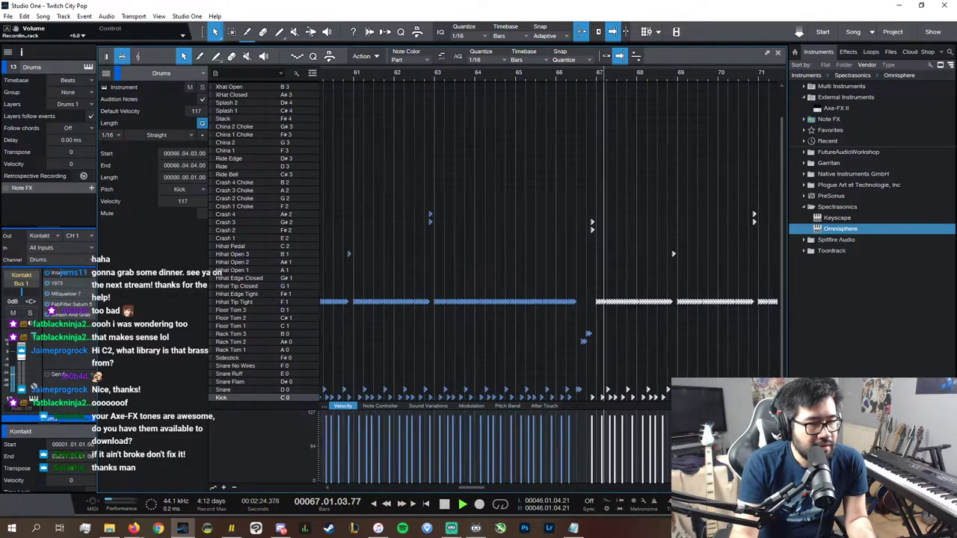
pyautogui.click(777, 52)
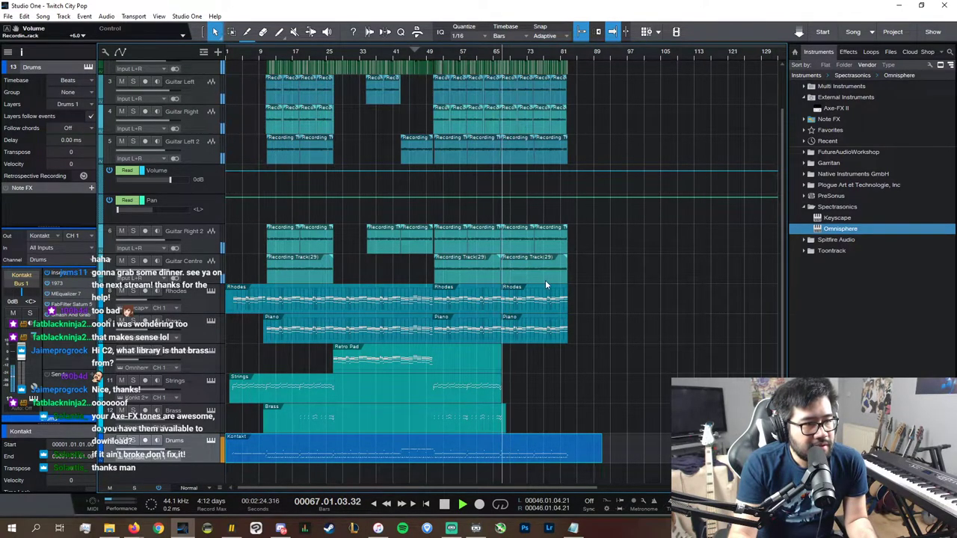
# - Open the Retro Pad event and copy its chord notes from the start of bar 27 through bar 42
pyautogui.click(327, 56)
pyautogui.doubleClick(388, 367)
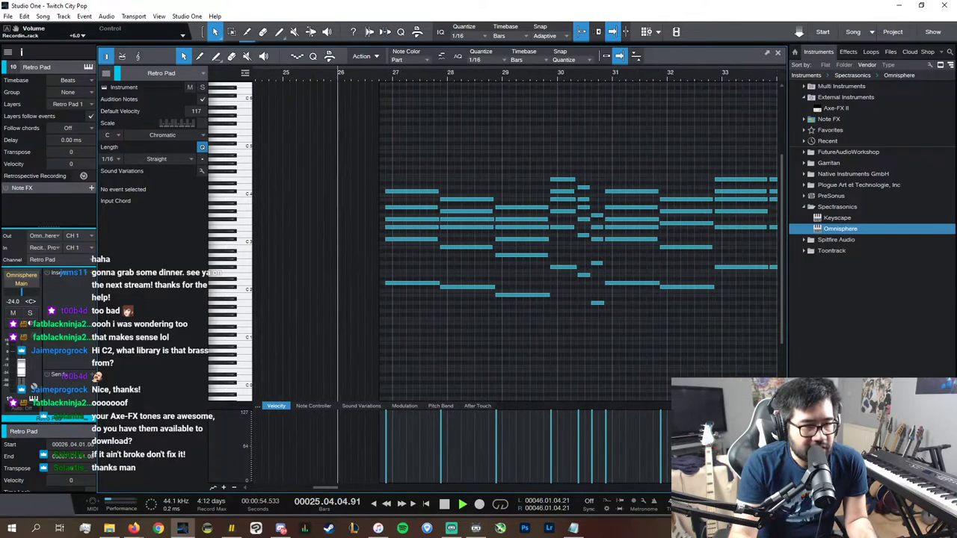
pyautogui.click(385, 74)
pyautogui.press('w')
pyautogui.press('w')
pyautogui.press('w')
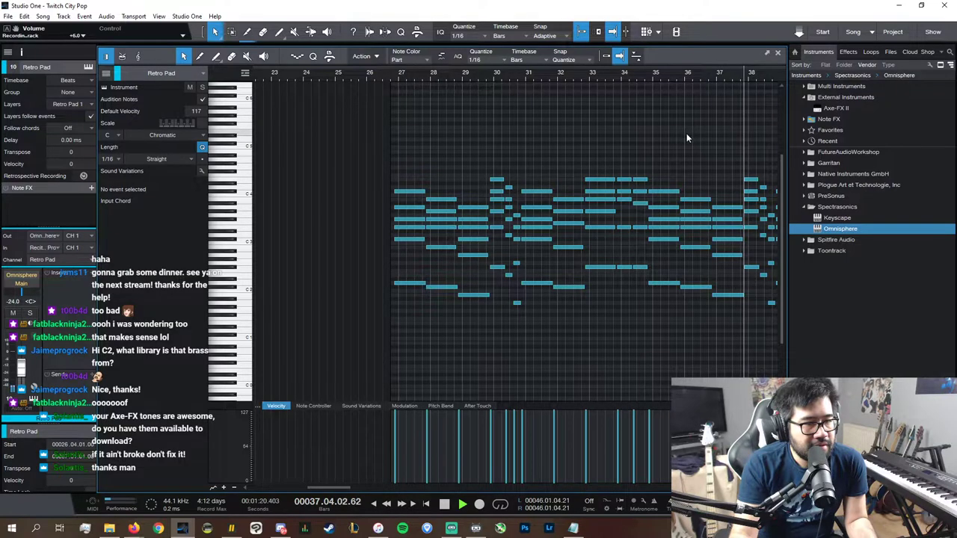
pyautogui.scroll(-2, 694, 337)
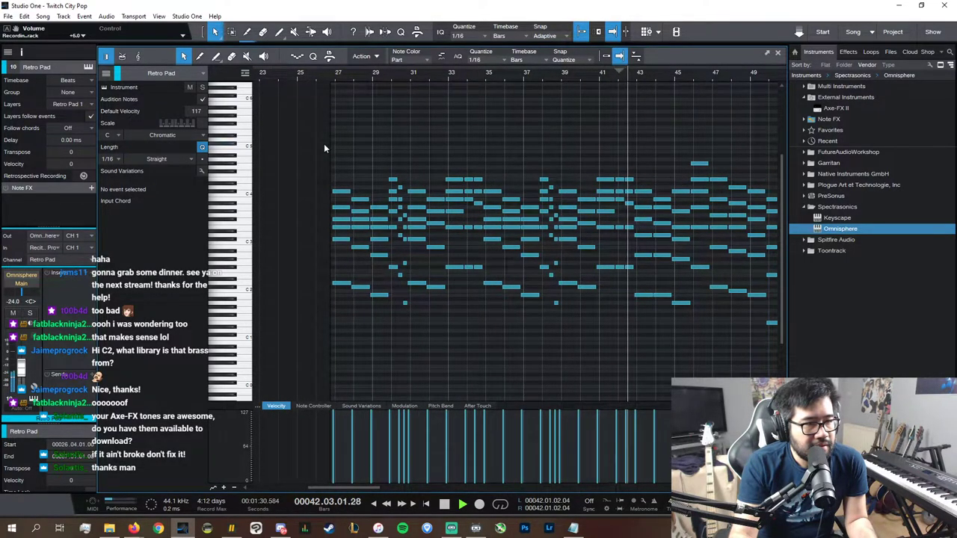
pyautogui.moveTo(325, 142); pyautogui.dragTo(629, 336)
pyautogui.scroll(-4, 628, 489)
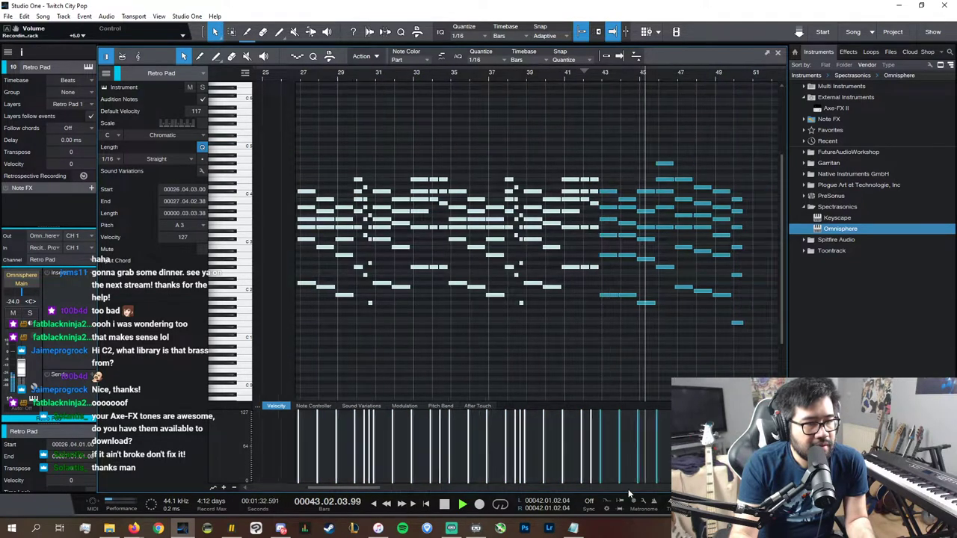
# - Paste the copied Retro Pad chords at 66.04.03, just before bar 67, and return to the arrangement
pyautogui.click(634, 72)
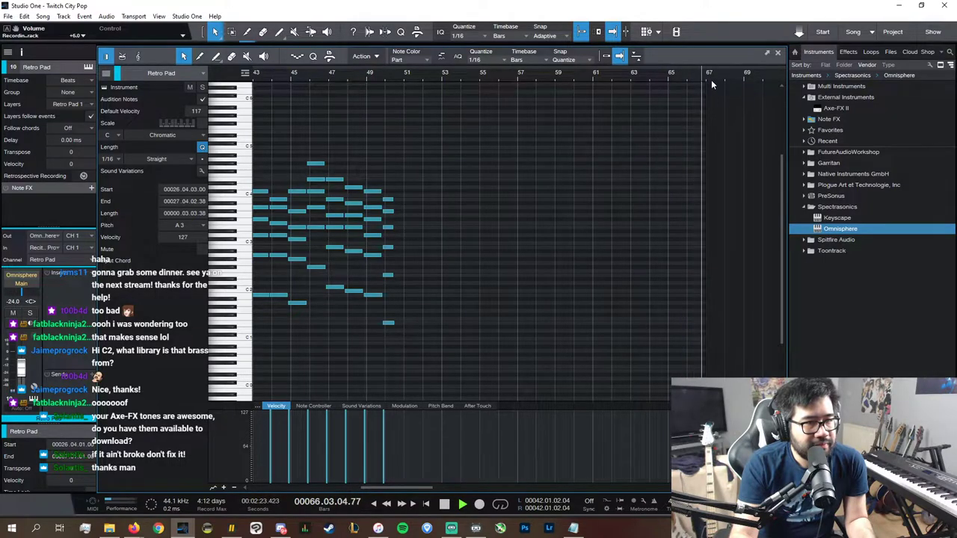
pyautogui.press('space')
pyautogui.press('e')
pyautogui.press('e')
pyautogui.press('e')
pyautogui.press('e')
pyautogui.press('e')
pyautogui.press('e')
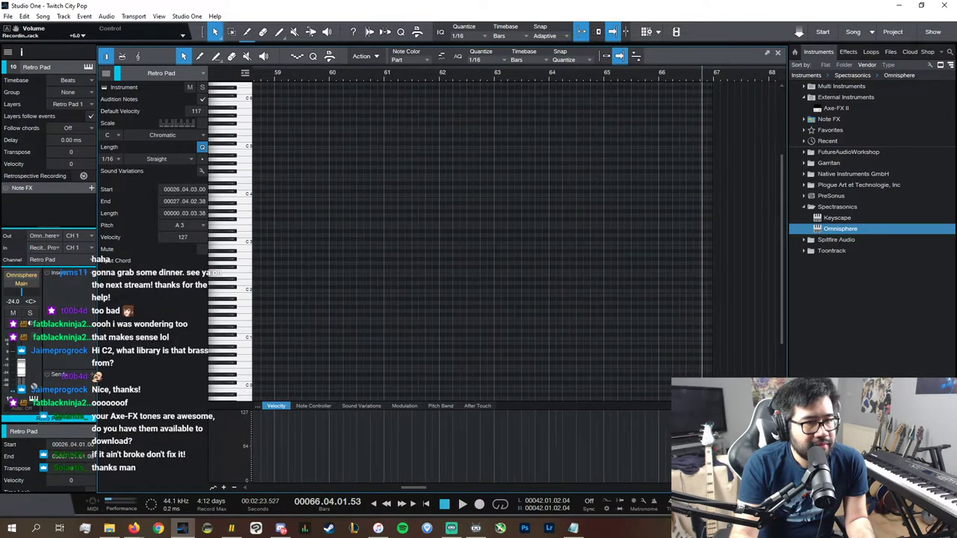
pyautogui.click(715, 78)
pyautogui.hotkey('ctrl', 'v')
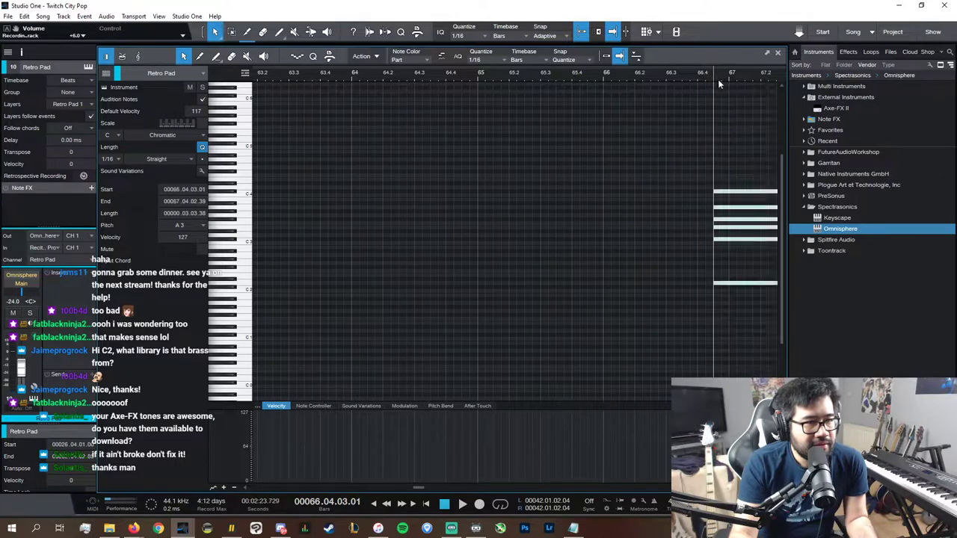
pyautogui.click(778, 54)
# - Play the new section from just before bar 67, stop playback, and switch to Axe-Edit
pyautogui.press('space')
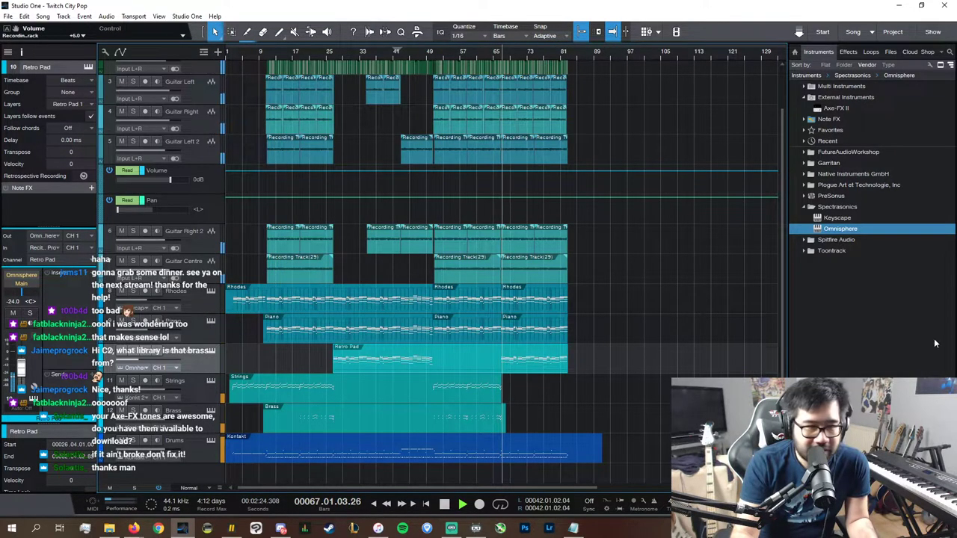
pyautogui.press('space')
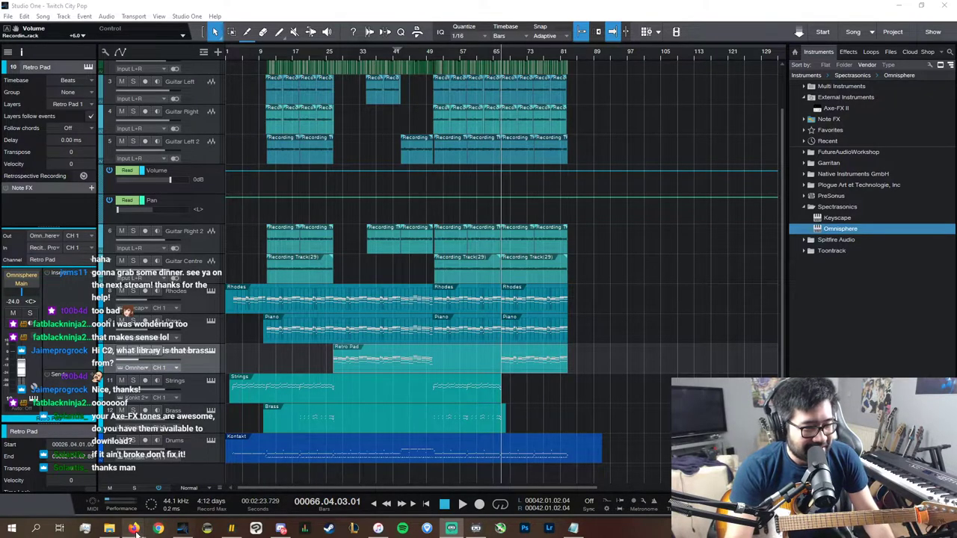
pyautogui.click(231, 528)
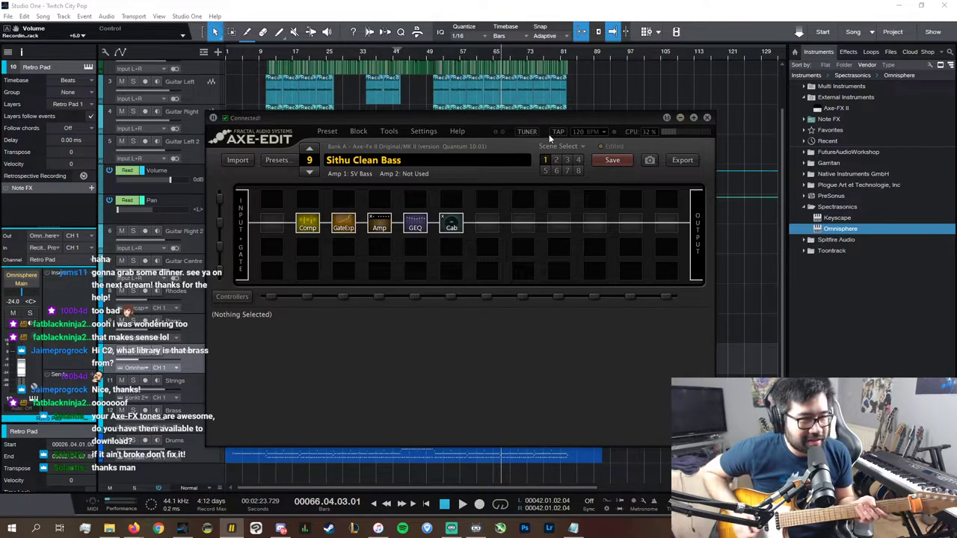
# - Load preset 023 Clean Lead in Axe-Edit and close the preset list
pyautogui.click(277, 160)
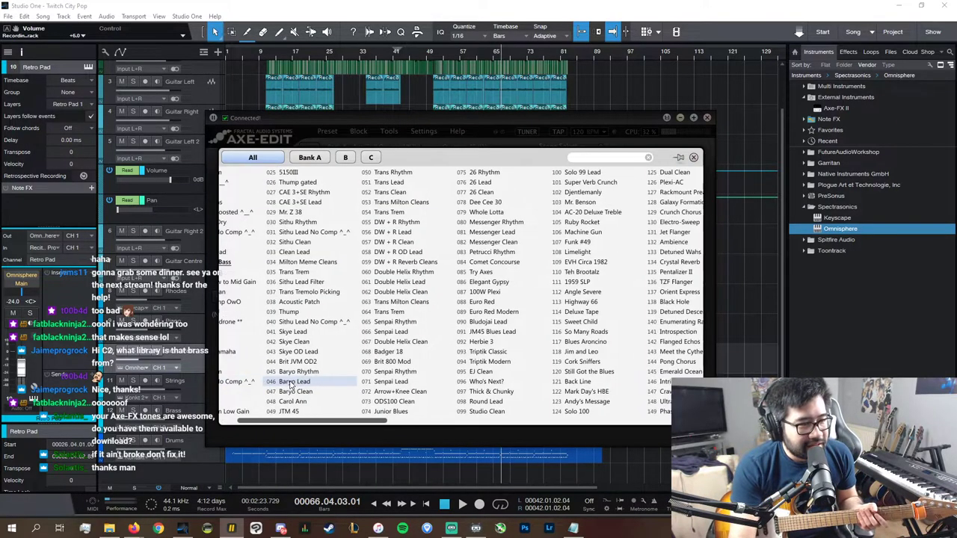
pyautogui.click(271, 404)
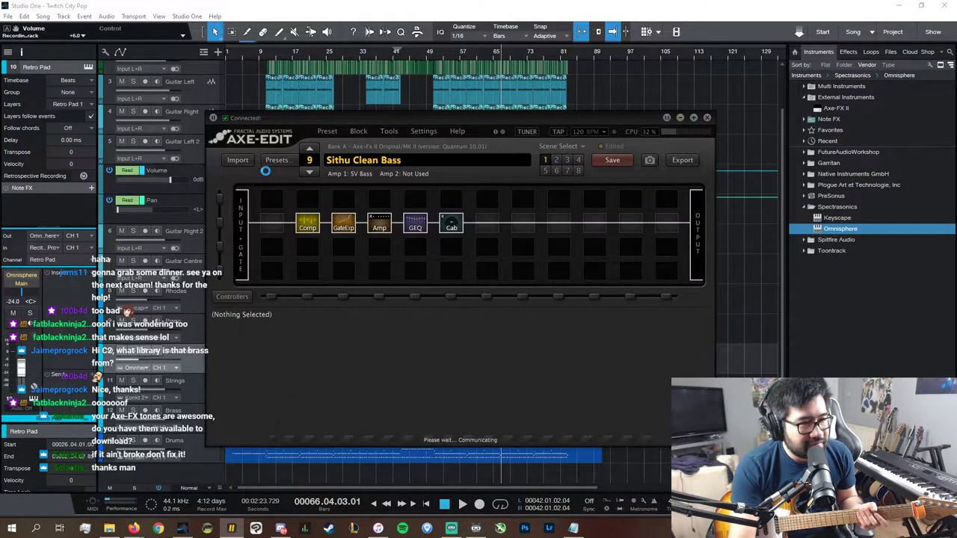
pyautogui.click(277, 162)
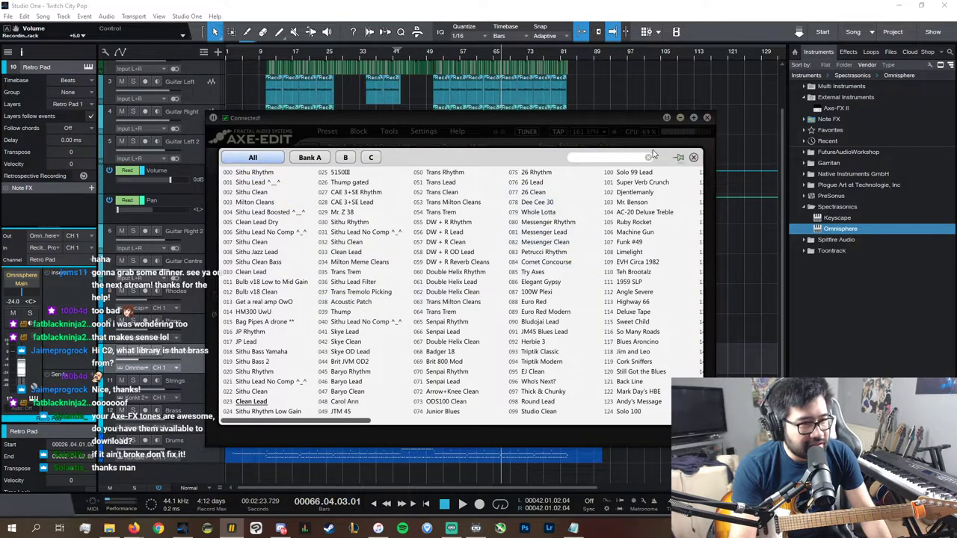
pyautogui.click(694, 158)
# - Check the guitar's tuning with the tuner, bypass the Delay block and select the Reverb block
pyautogui.click(538, 132)
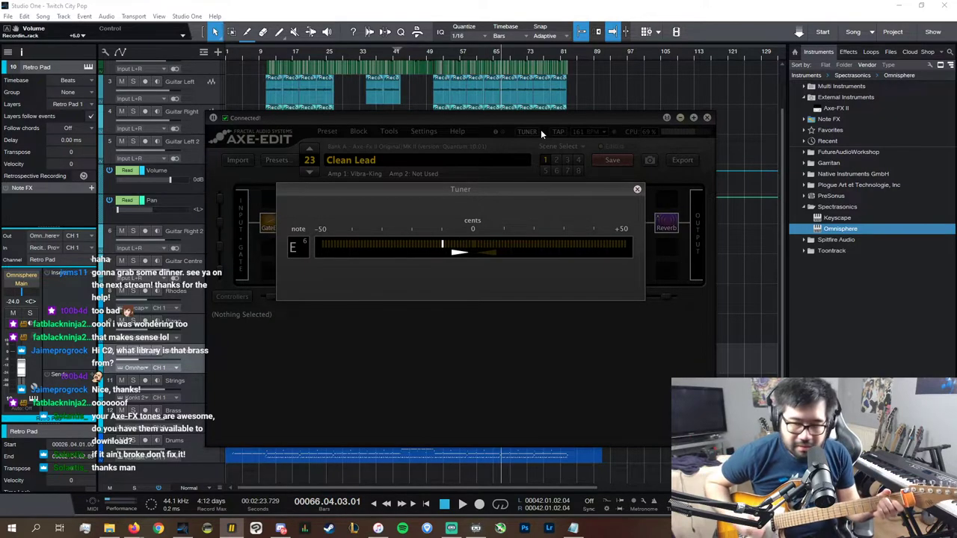
pyautogui.click(637, 190)
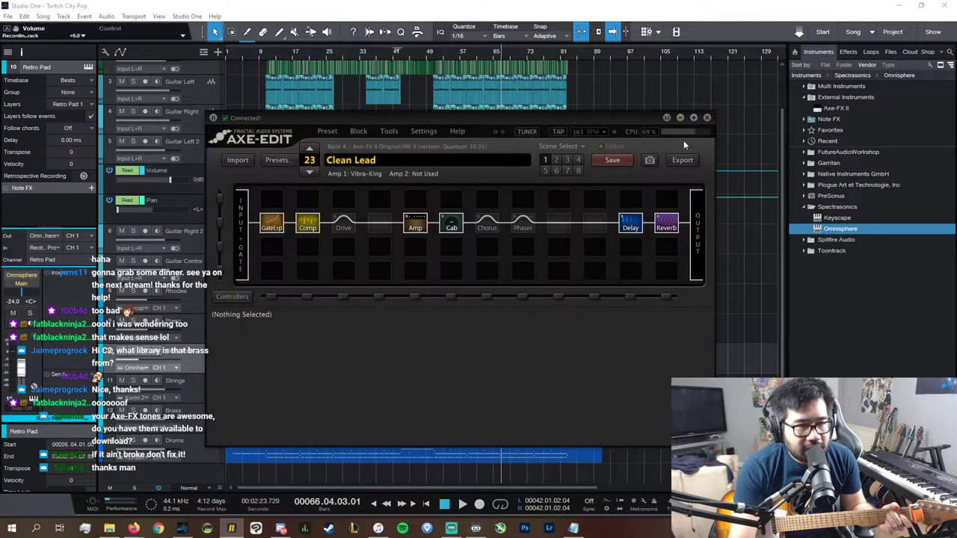
pyautogui.click(629, 224)
pyautogui.click(666, 223)
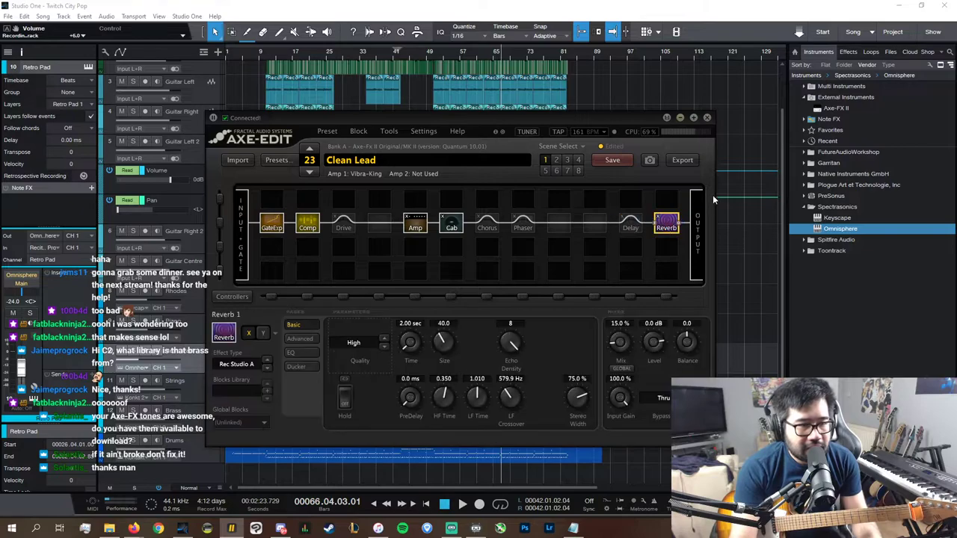
# - Switch back to the Studio One arrangement and arm the Recording Track with input monitoring on
pyautogui.scroll(2, 722, 187)
pyautogui.click(138, 69)
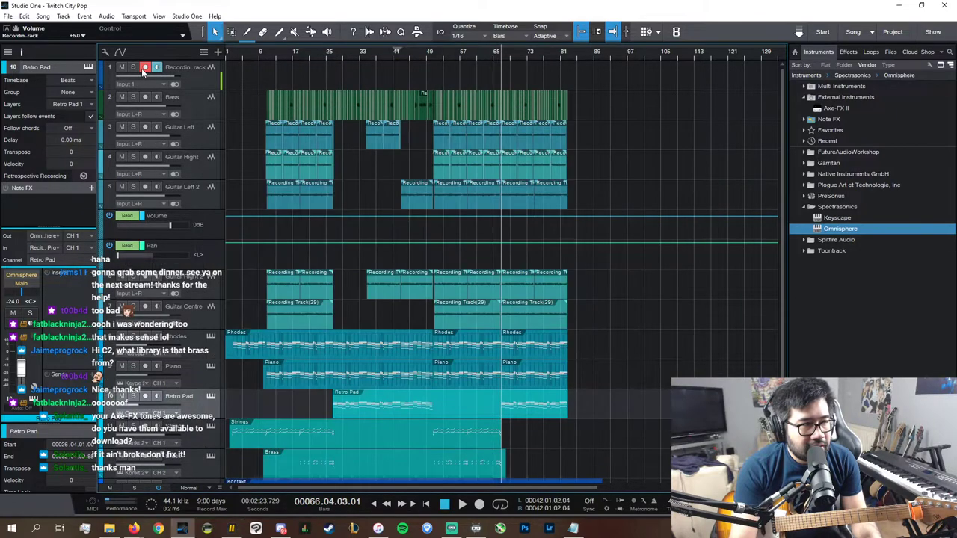
pyautogui.click(145, 66)
# - Check the Voxengo Recorder plug-in on the main output and the Recording Track's inserts, and close the console
pyautogui.press('F3')
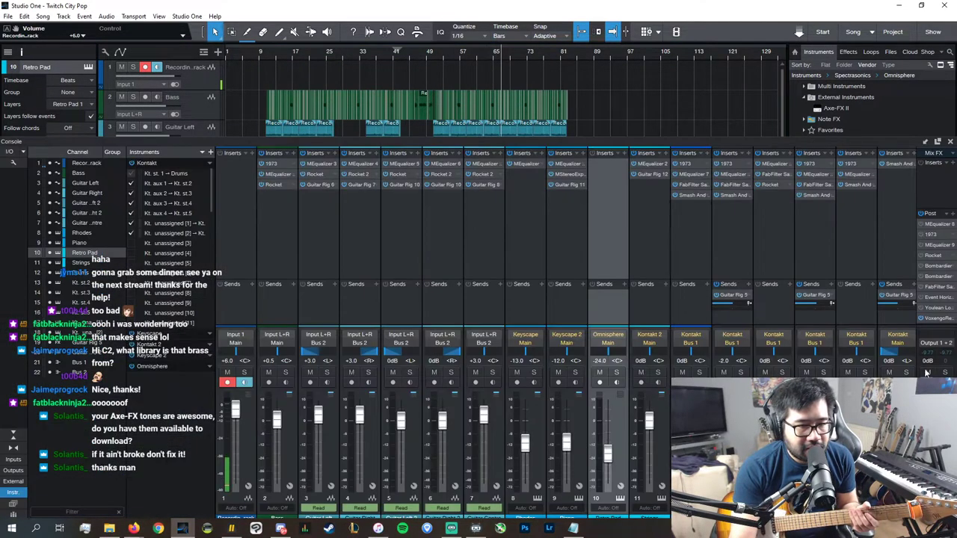
pyautogui.click(940, 319)
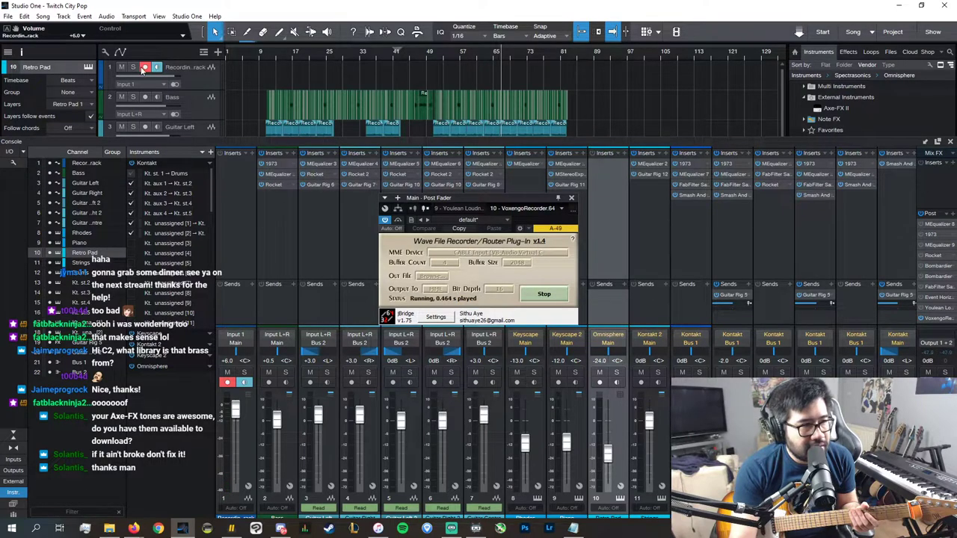
pyautogui.click(169, 74)
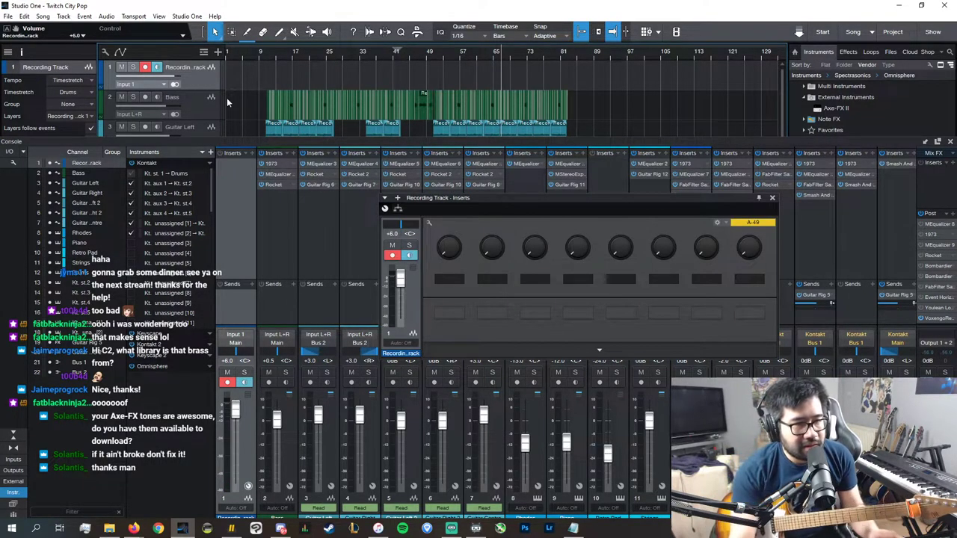
pyautogui.click(772, 198)
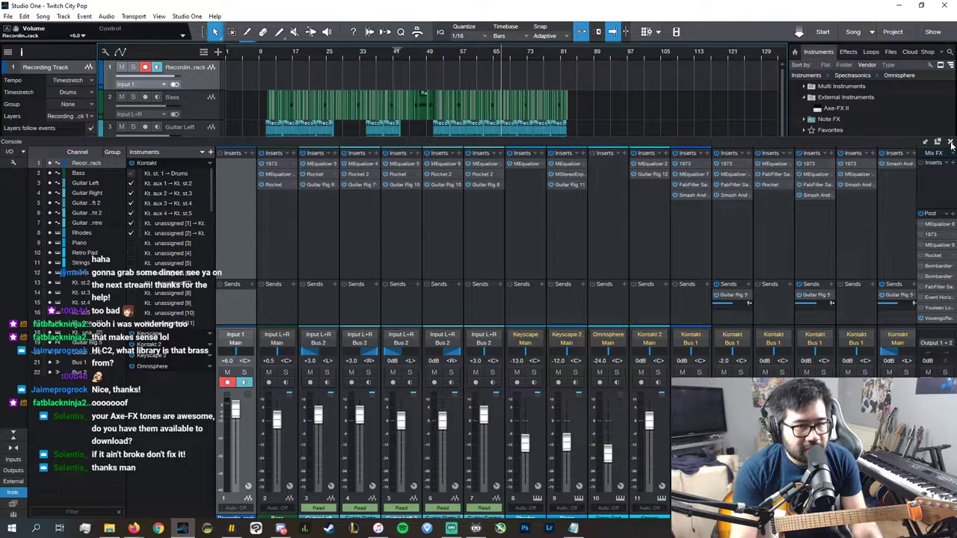
pyautogui.click(952, 144)
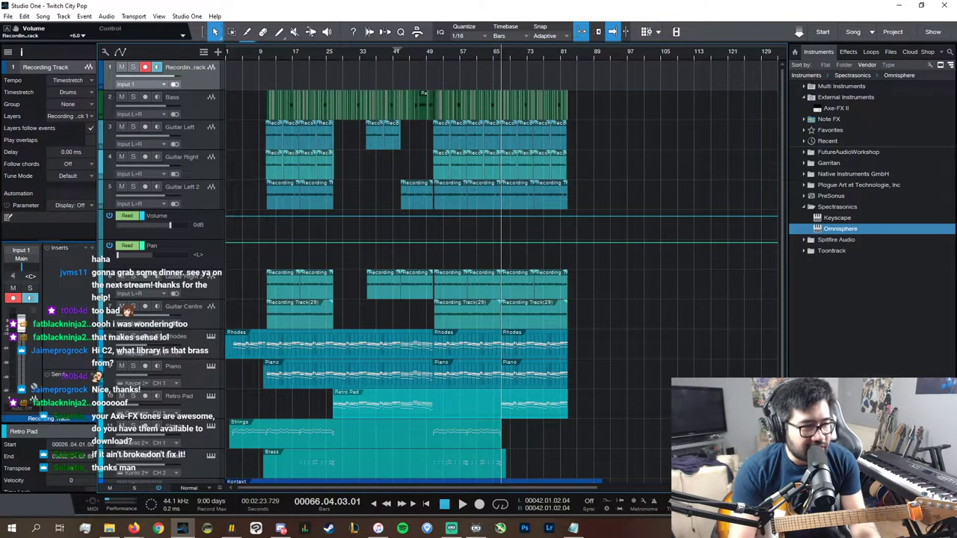
# - Switch to Firefox, search YouTube for "plastic love" and open the Mariya Takeuchi Plastic Love video
pyautogui.hotkey('alt', 'Tab')
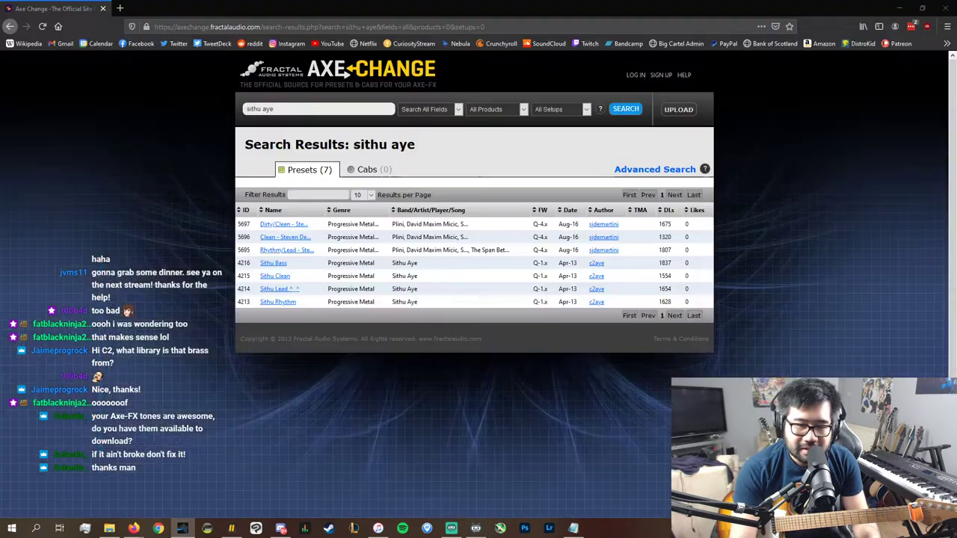
pyautogui.click(332, 44)
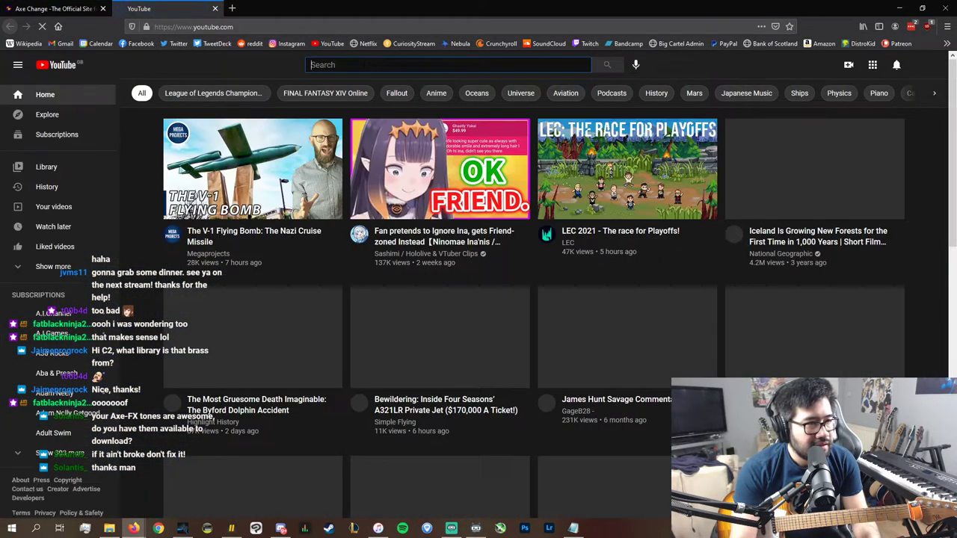
pyautogui.click(366, 67)
pyautogui.write('plasti')
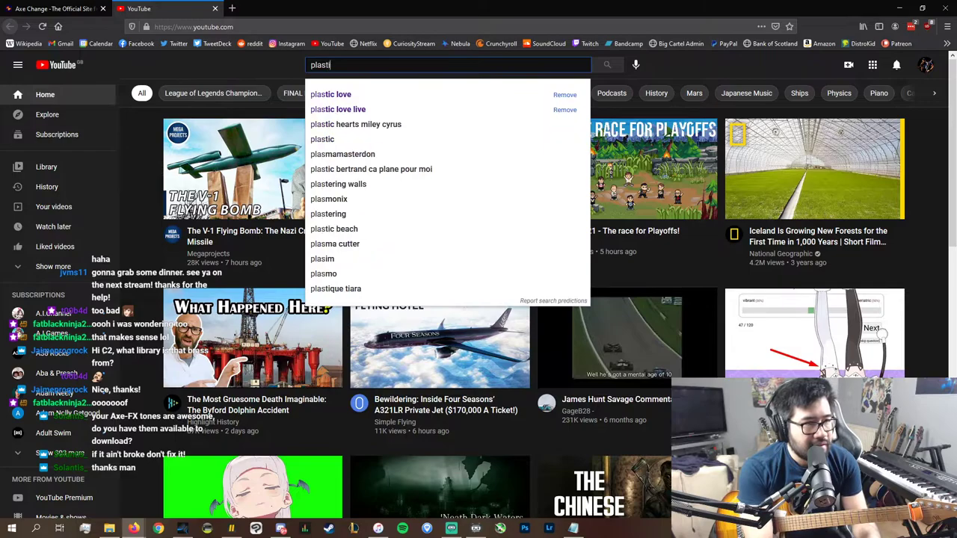
pyautogui.write('c love')
pyautogui.press('Return')
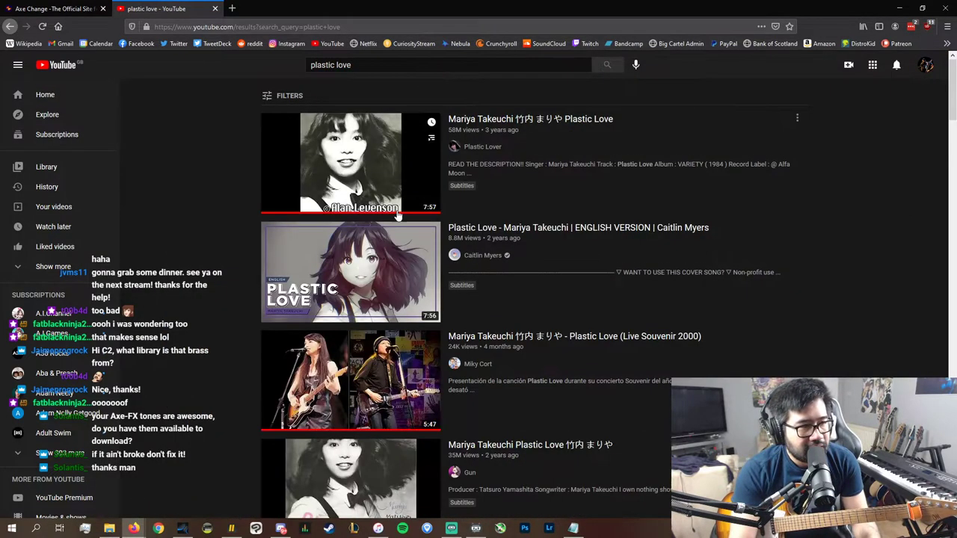
pyautogui.click(397, 212)
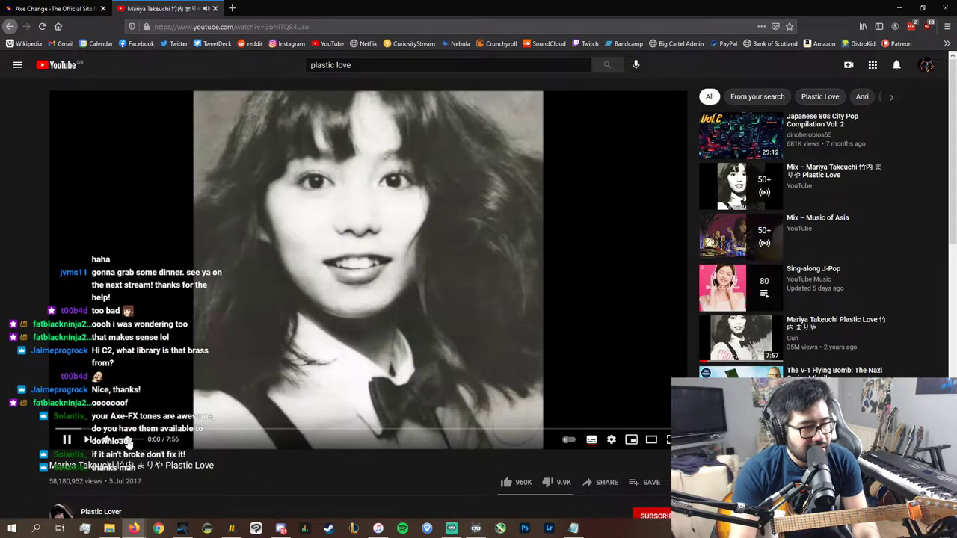
# - Listen to a middle passage of the Plastic Love video as a reference, and return to Studio One
pyautogui.click(254, 430)
pyautogui.press('space')
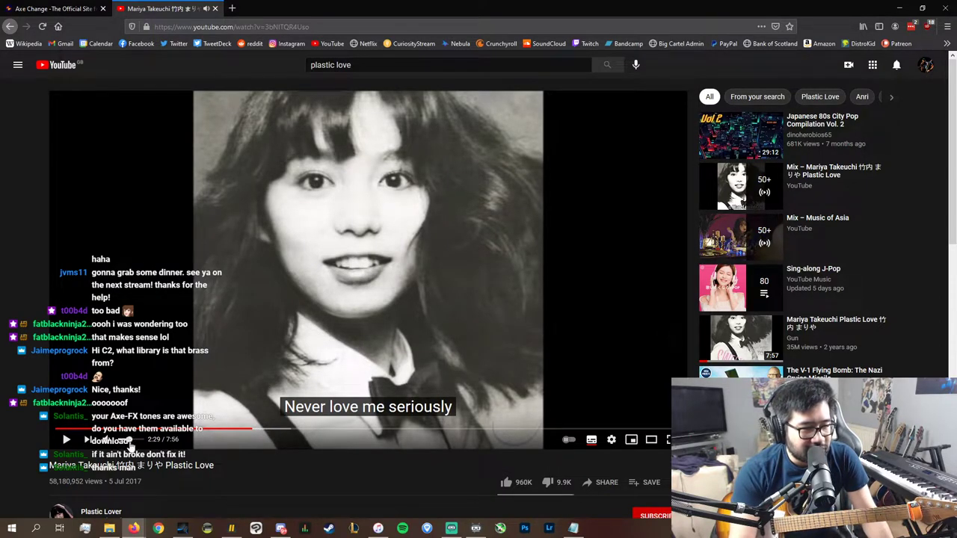
pyautogui.click(281, 430)
pyautogui.click(293, 430)
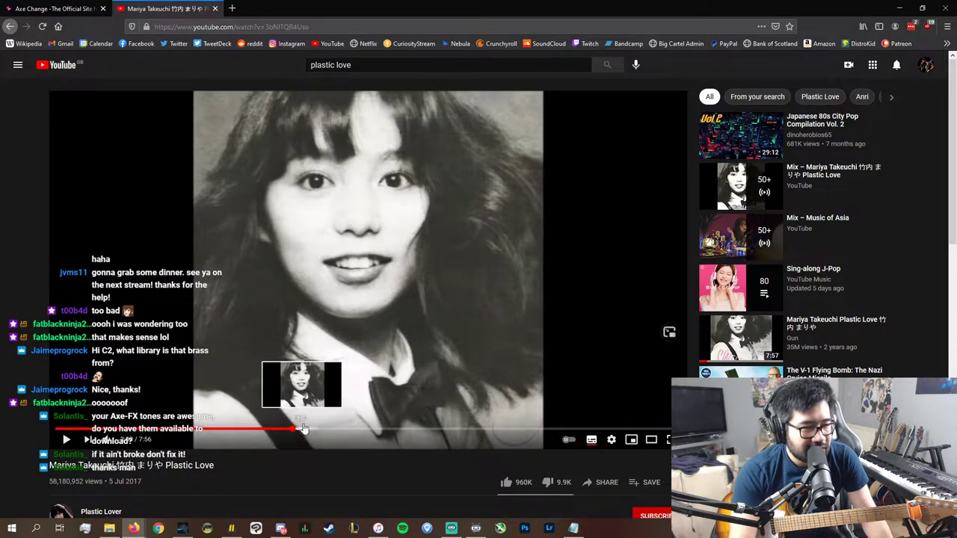
pyautogui.click(301, 407)
pyautogui.click(302, 408)
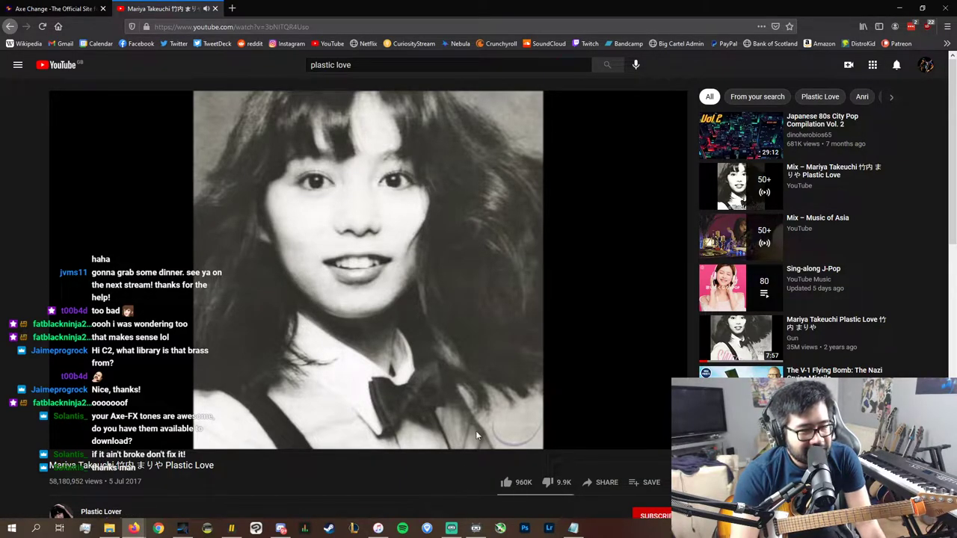
pyautogui.click(481, 377)
pyautogui.click(900, 8)
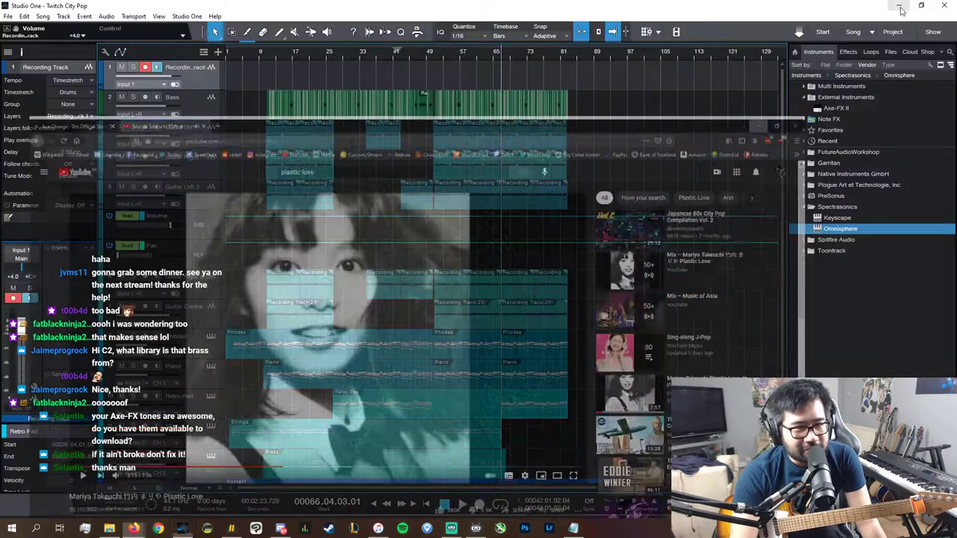
# - Play the transition into the new section from the start of bar 66
pyautogui.click(496, 56)
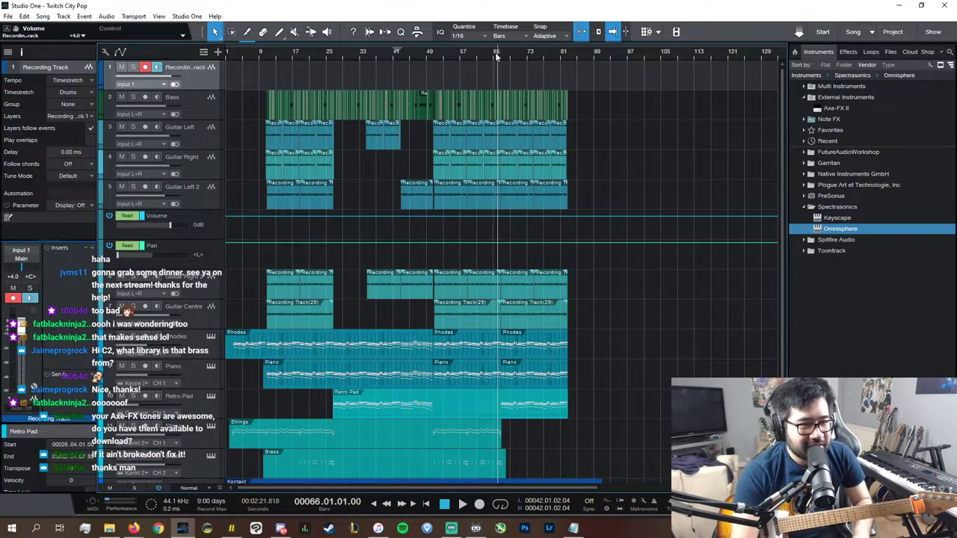
pyautogui.scroll(-2, 611, 293)
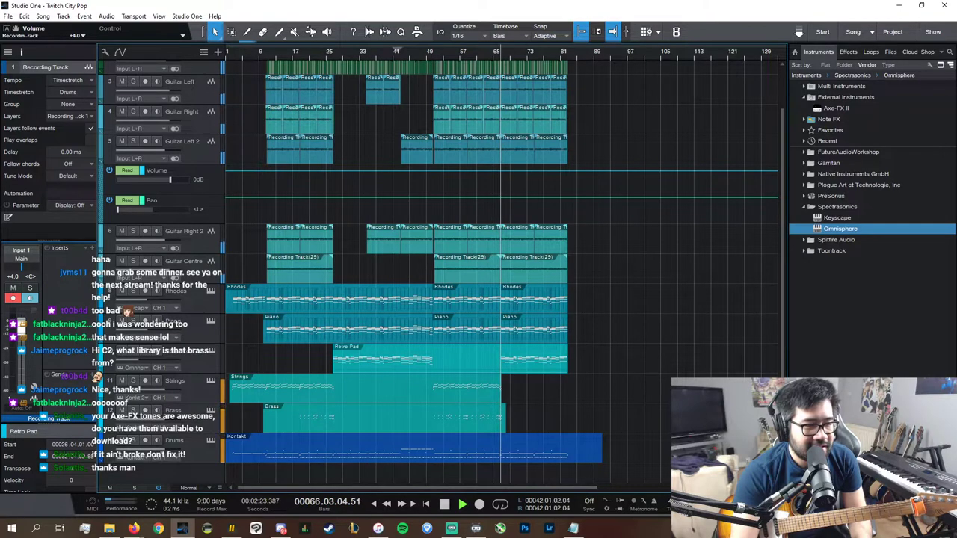
pyautogui.press('e')
pyautogui.press('e')
pyautogui.press('e')
pyautogui.press('e')
pyautogui.press('e')
pyautogui.scroll(2, 656, 436)
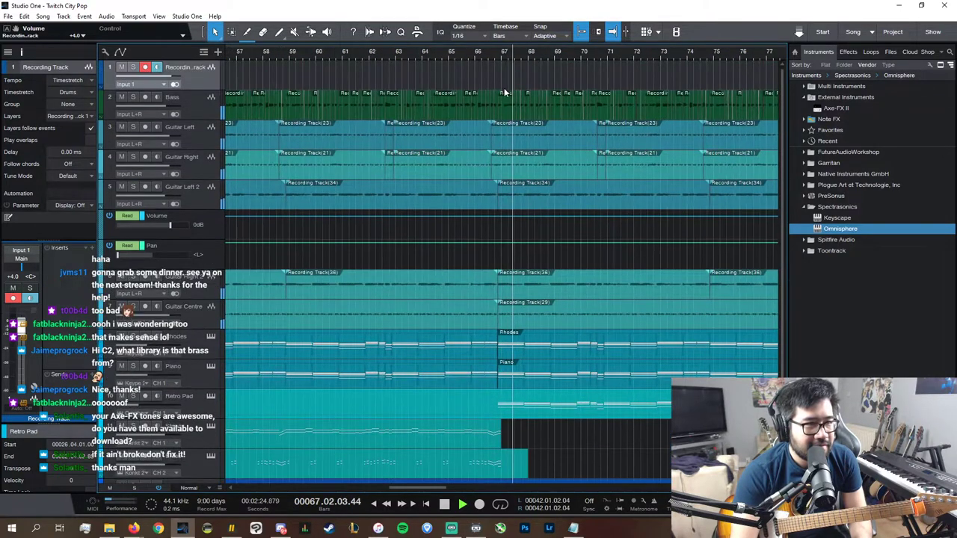
# - Play the whole new section from 65.02.01 to past its end at bar 83, and stop playback
pyautogui.click(453, 54)
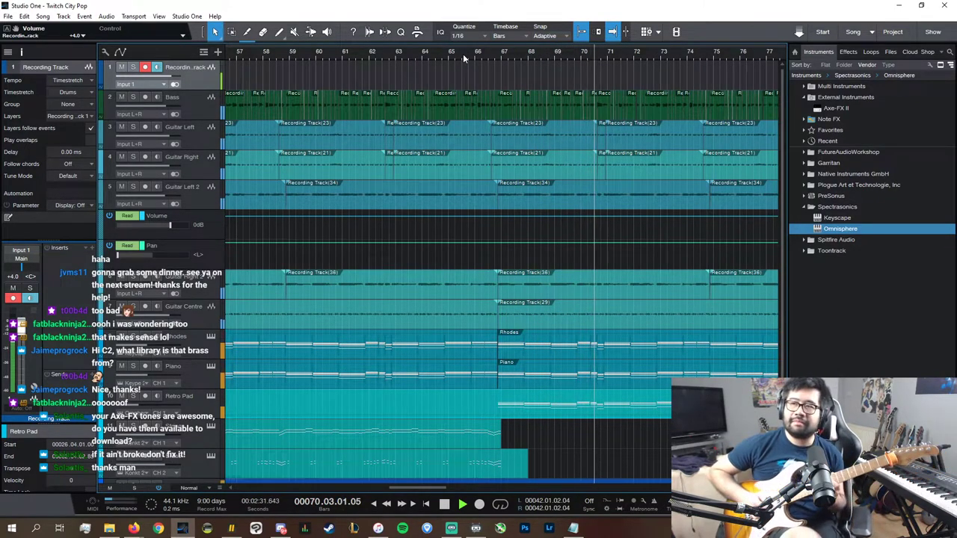
pyautogui.press('space')
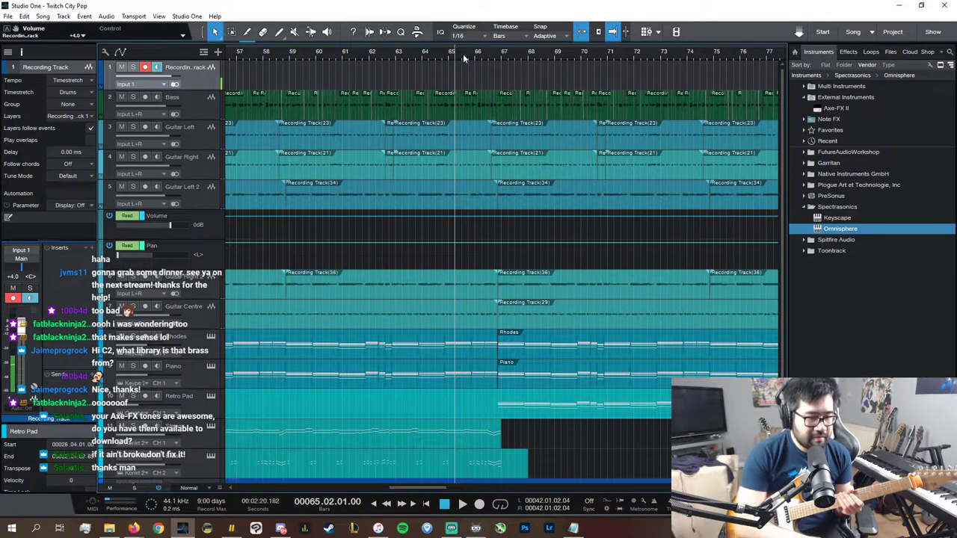
pyautogui.press('space')
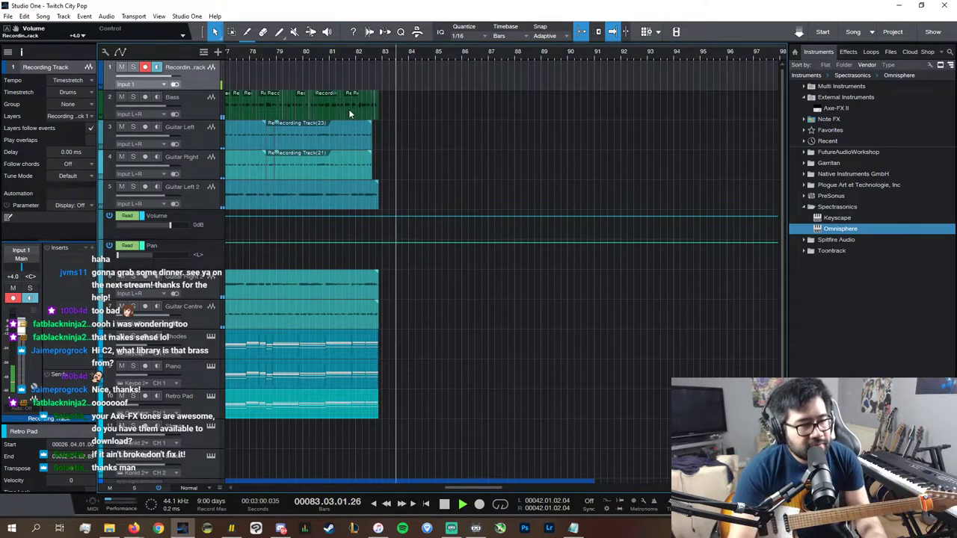
pyautogui.press('space')
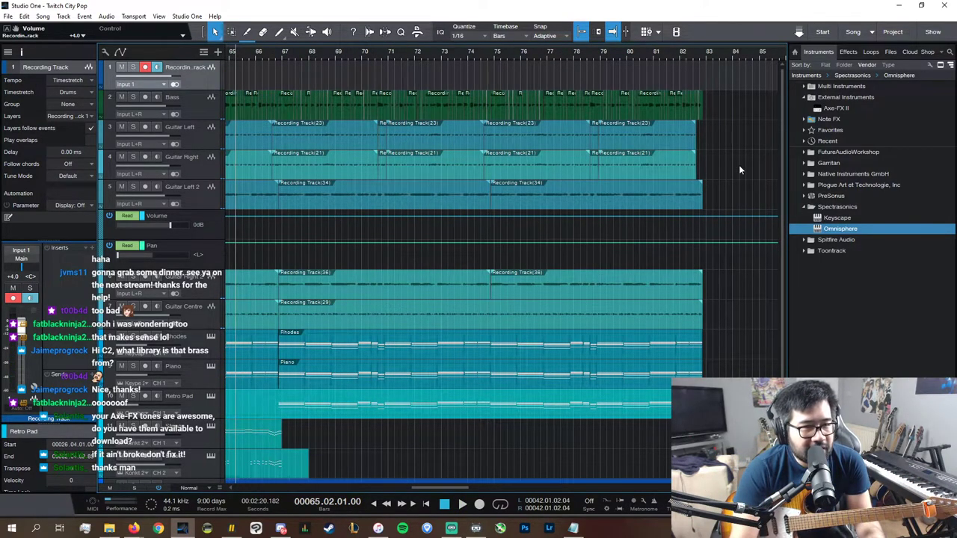
# - Try deleting the whole Guitar Left and Guitar Right events of the new section, play the join, and undo the deletion
pyautogui.moveTo(739, 167); pyautogui.dragTo(315, 132)
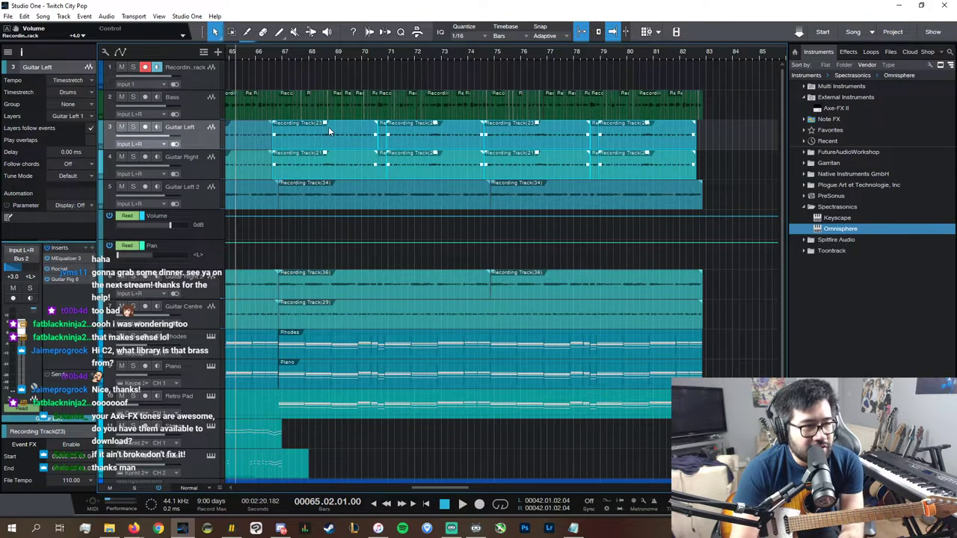
pyautogui.press('Delete')
pyautogui.press('space')
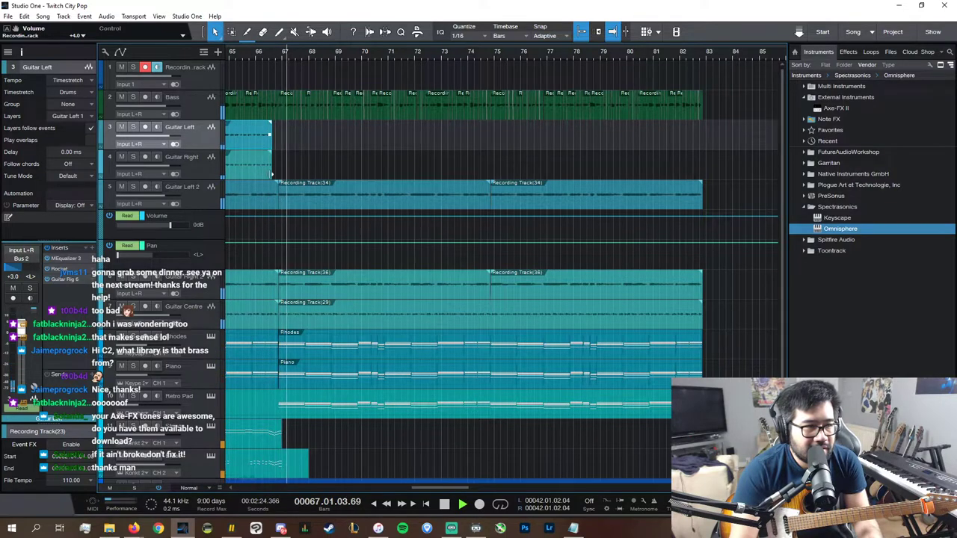
pyautogui.hotkey('ctrl', 'z')
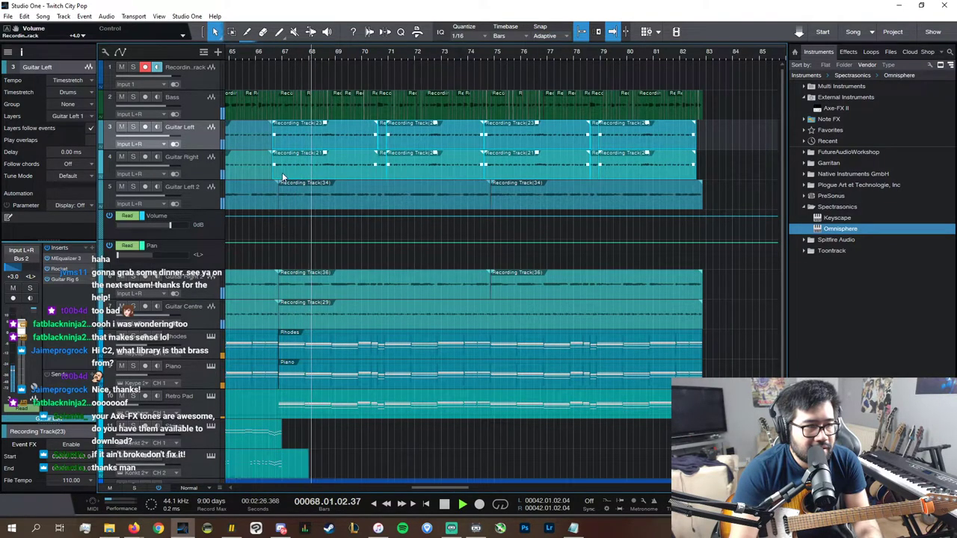
# - Split the Guitar Left and Guitar Right events just before bar 67 and delete everything after the split
pyautogui.click(284, 133)
pyautogui.moveTo(724, 181); pyautogui.dragTo(314, 122)
pyautogui.press('Delete')
pyautogui.press('f')
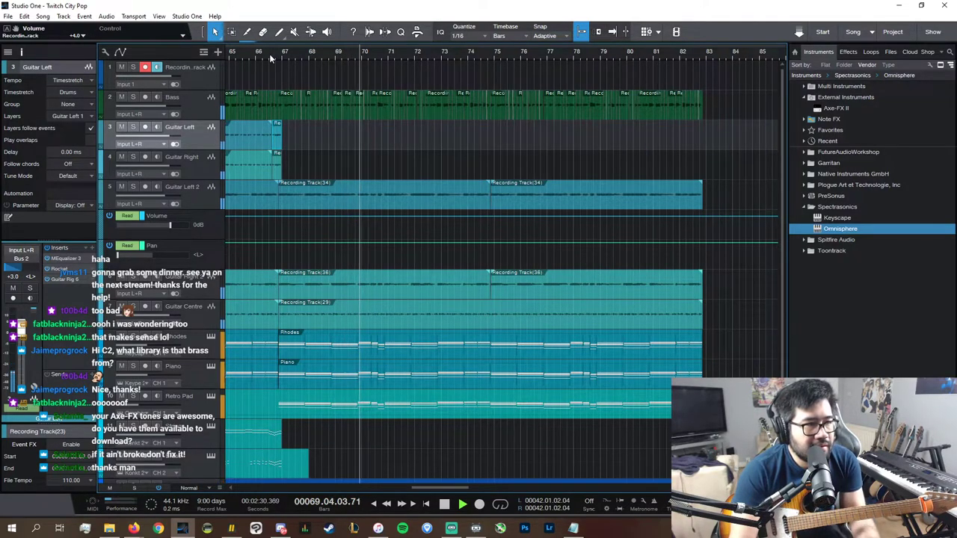
# - Play the join into the new section from 66.03.01 and stop playback
pyautogui.click(270, 54)
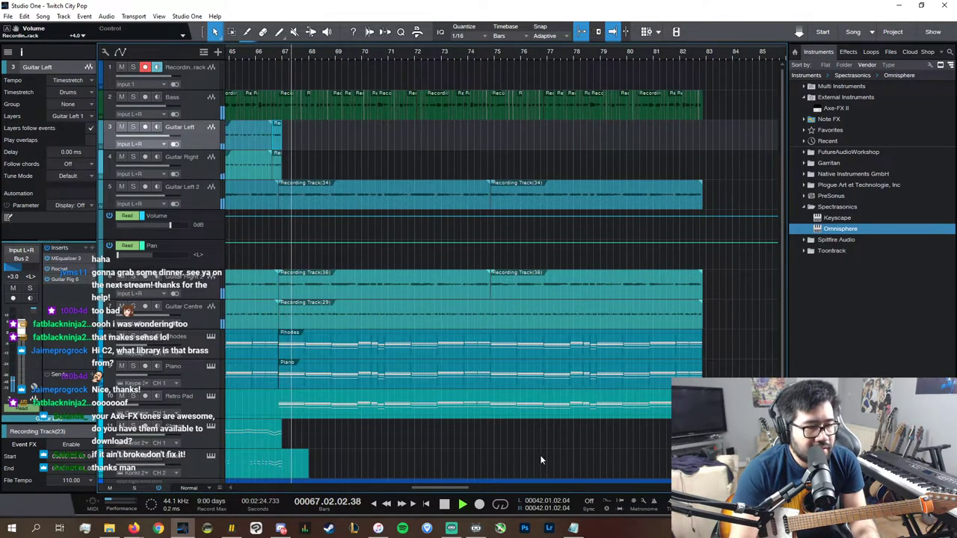
pyautogui.scroll(-1, 502, 489)
pyautogui.scroll(1, 507, 489)
pyautogui.press('w')
pyautogui.press('w')
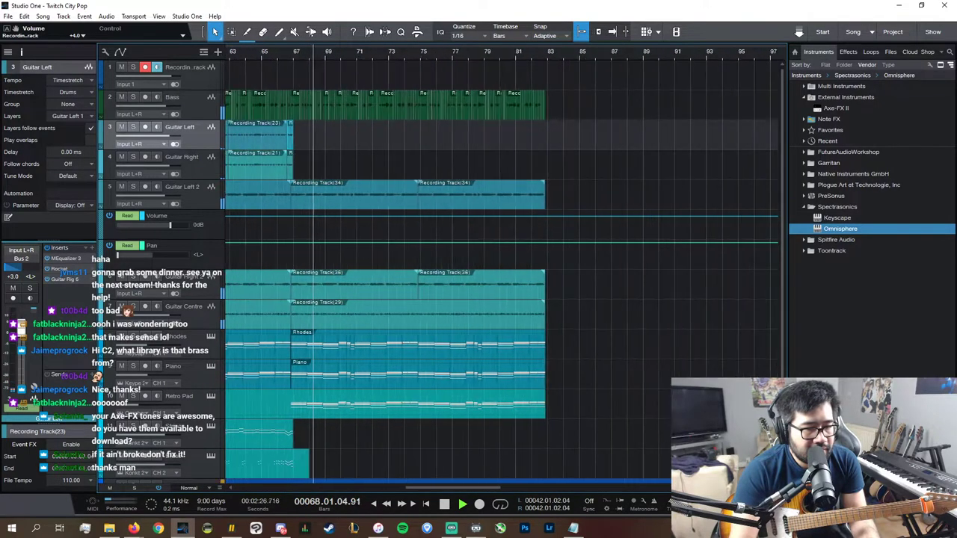
pyautogui.press('space')
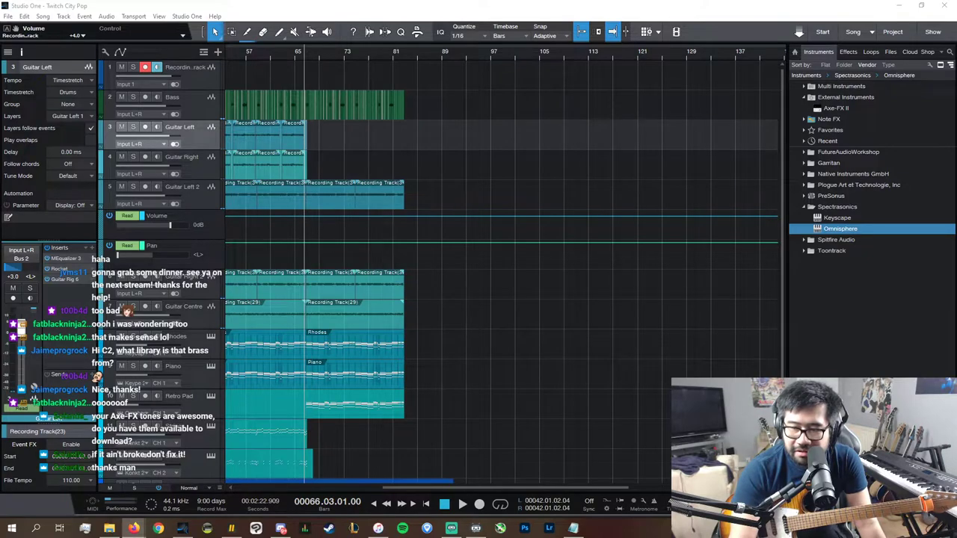
# - Play the new section from bar 65 and again from bar 69 to rehearse the lead guitar part, stopping each time
pyautogui.hscroll(-3, 504, 487)
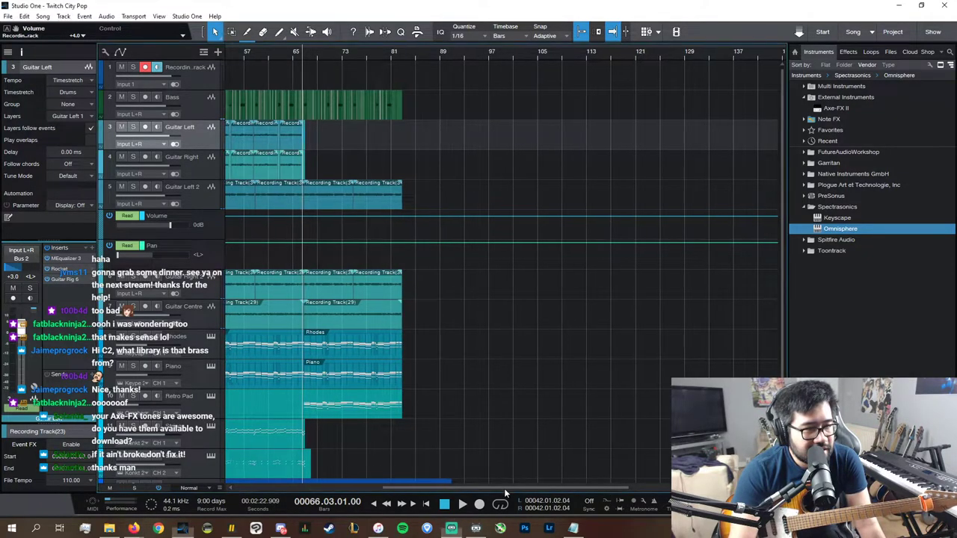
pyautogui.click(347, 51)
pyautogui.press('space')
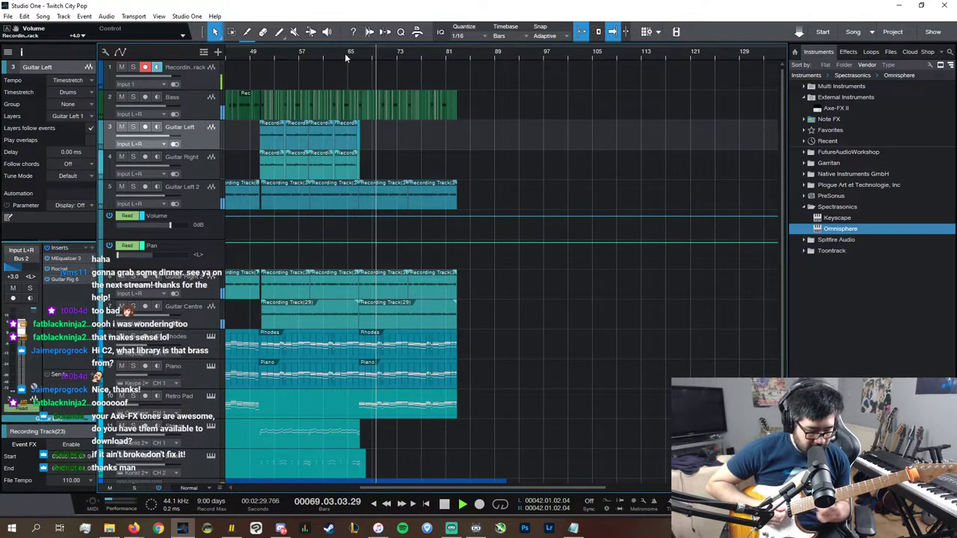
pyautogui.press('space')
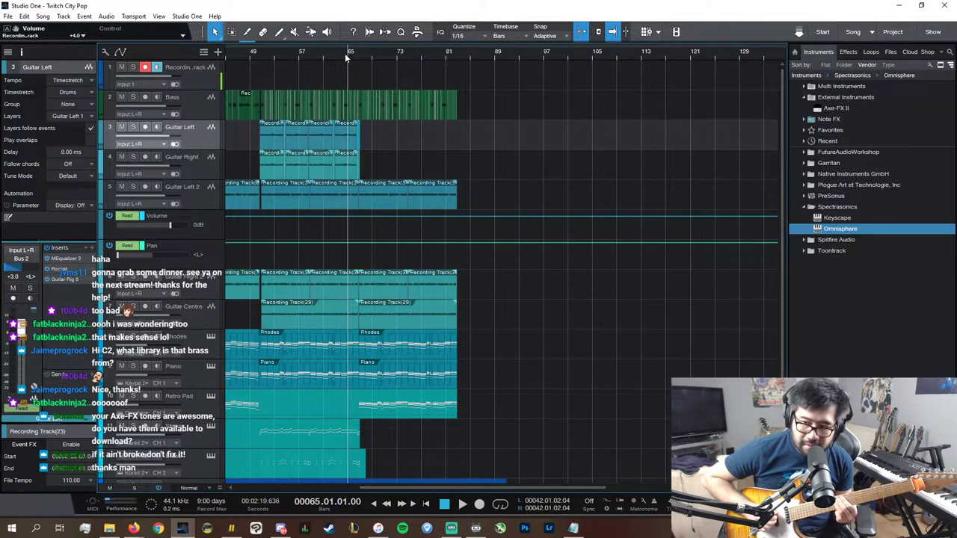
pyautogui.press('space')
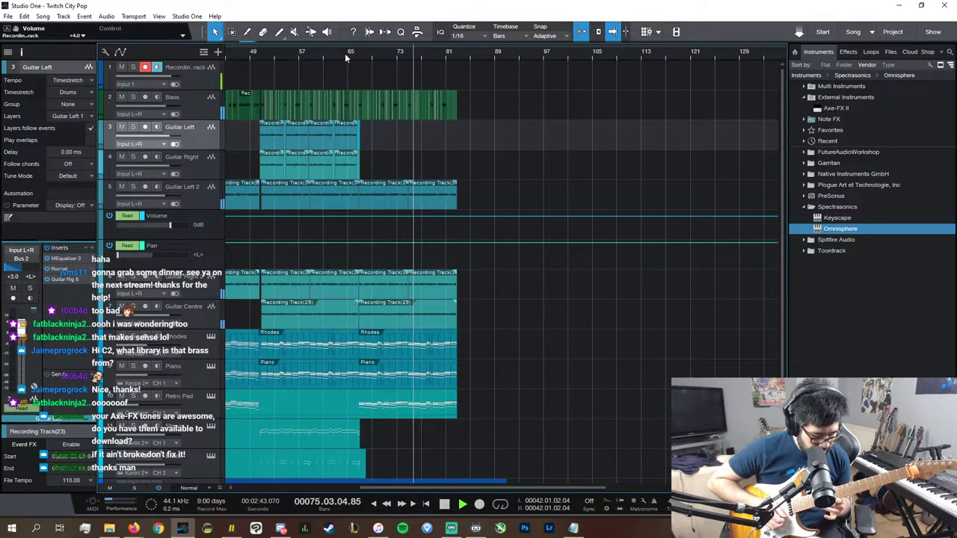
pyautogui.press('space')
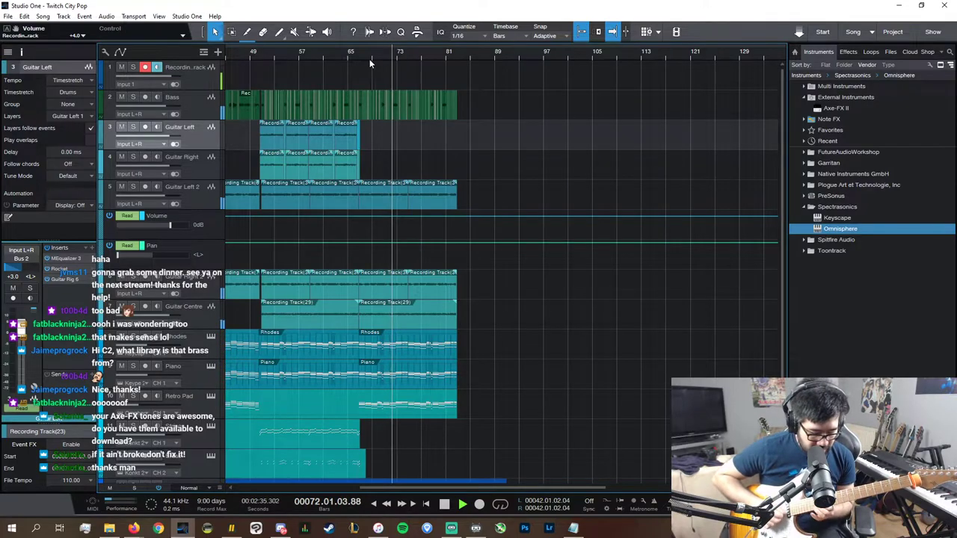
pyautogui.press('space')
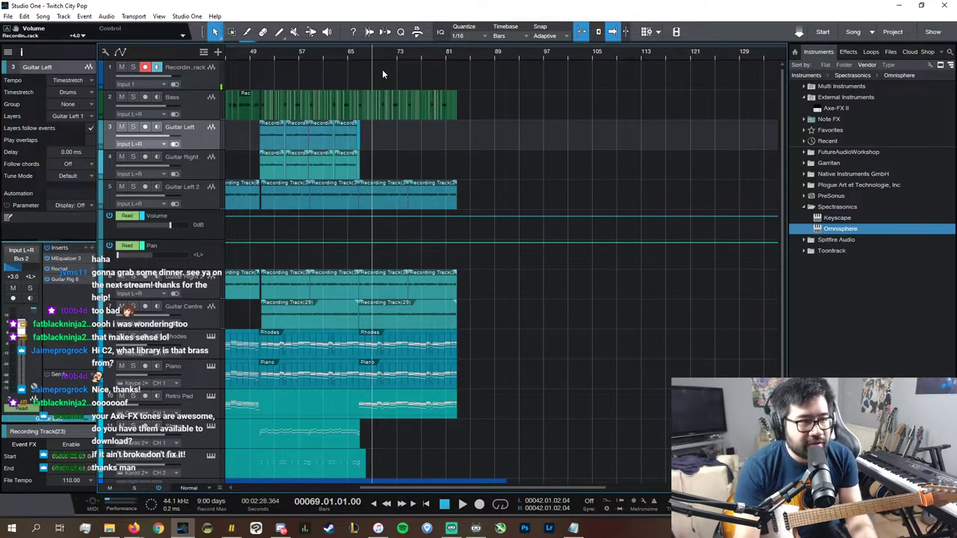
# - Play the new section repeatedly from bar 72 to practise the lead guitar phrase, and stop playback
pyautogui.click(388, 54)
pyautogui.press('space')
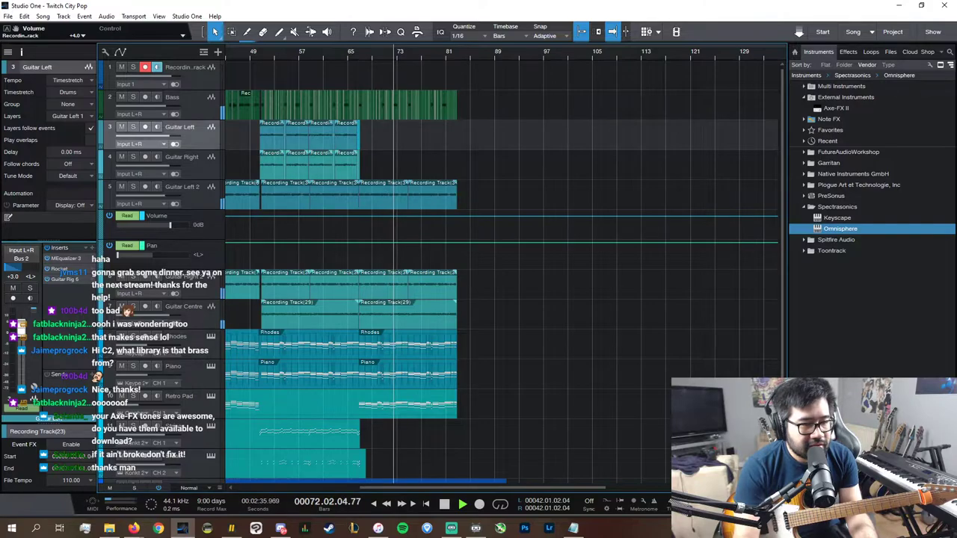
pyautogui.press('e')
pyautogui.press('e')
pyautogui.press('e')
pyautogui.press('e')
pyautogui.press('e')
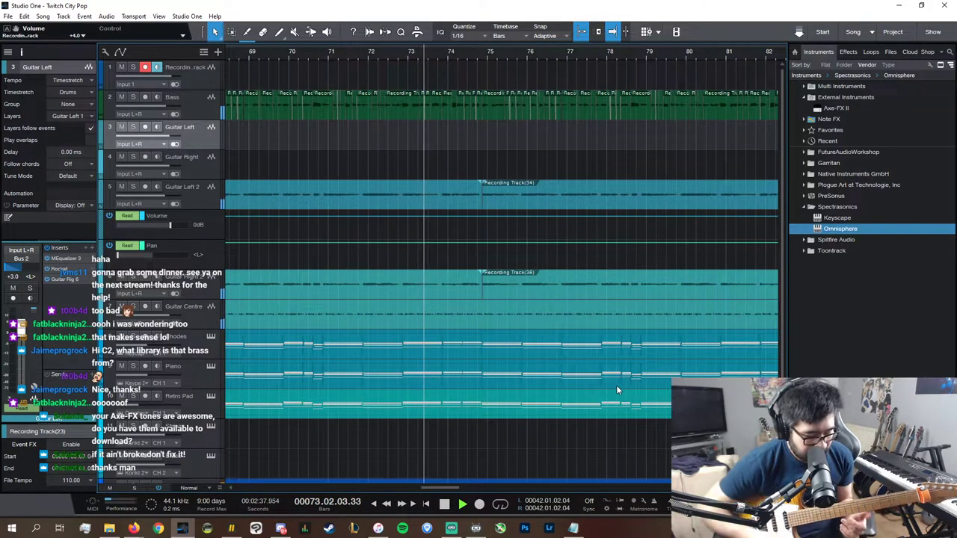
pyautogui.press('space')
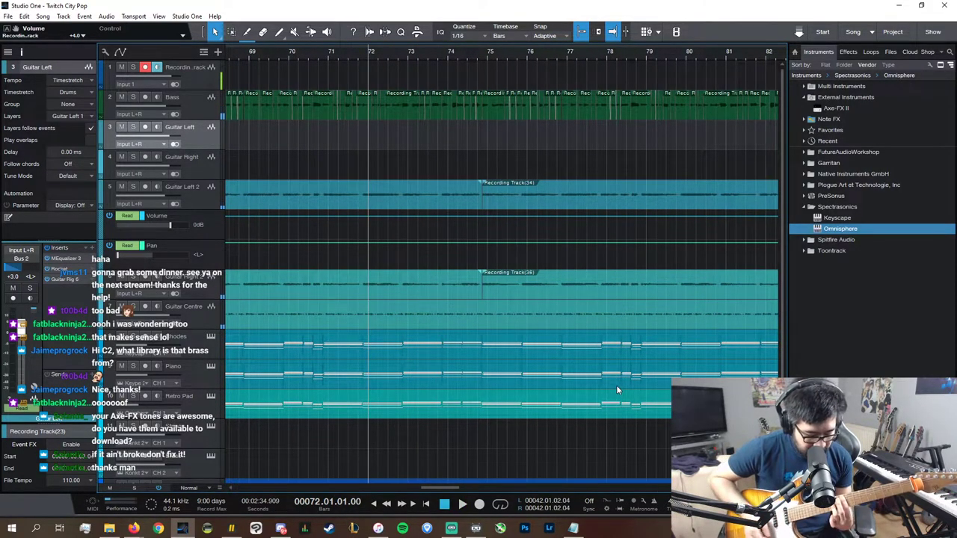
pyautogui.press('space')
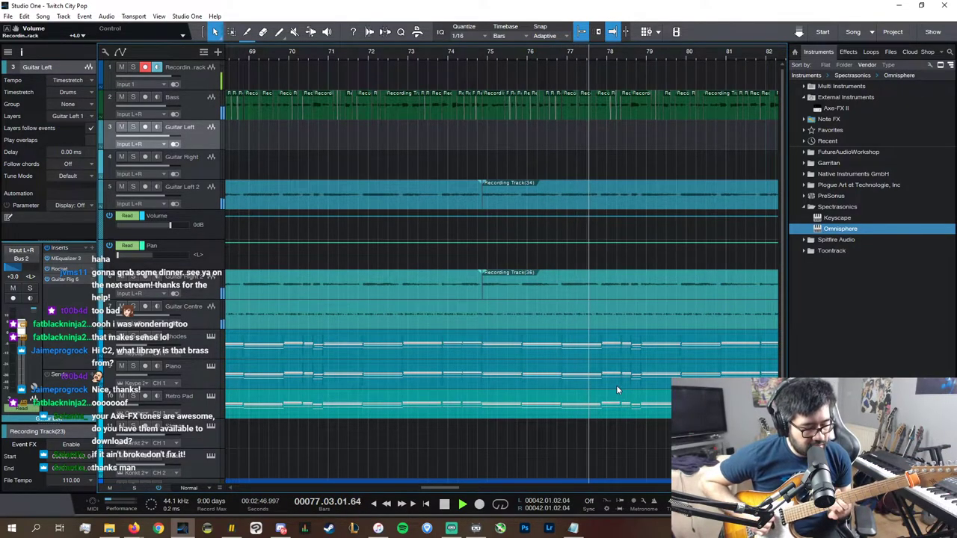
pyautogui.press('space')
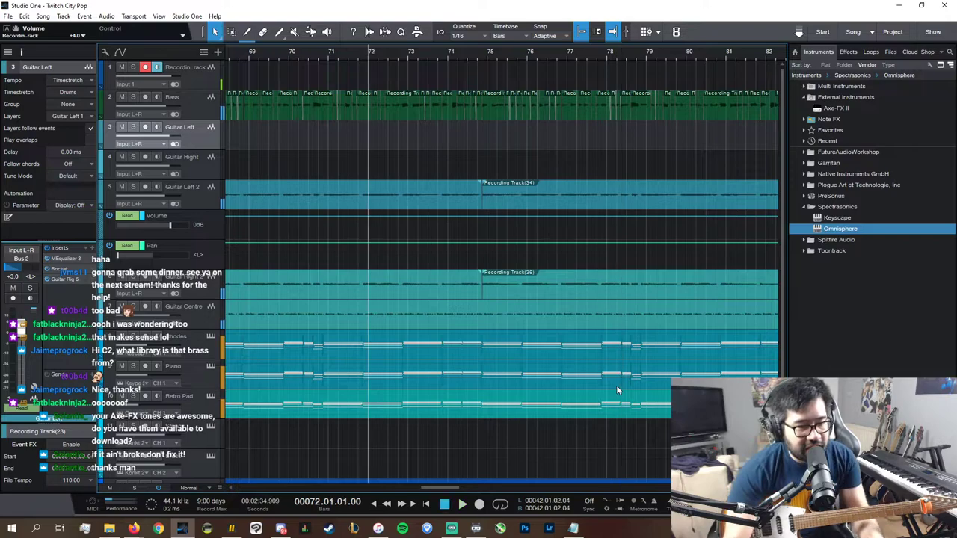
# - In Axe-Edit, set the Amp block's Input Drive to 5 in the Clean Lead preset and minimise the editor
pyautogui.click(231, 528)
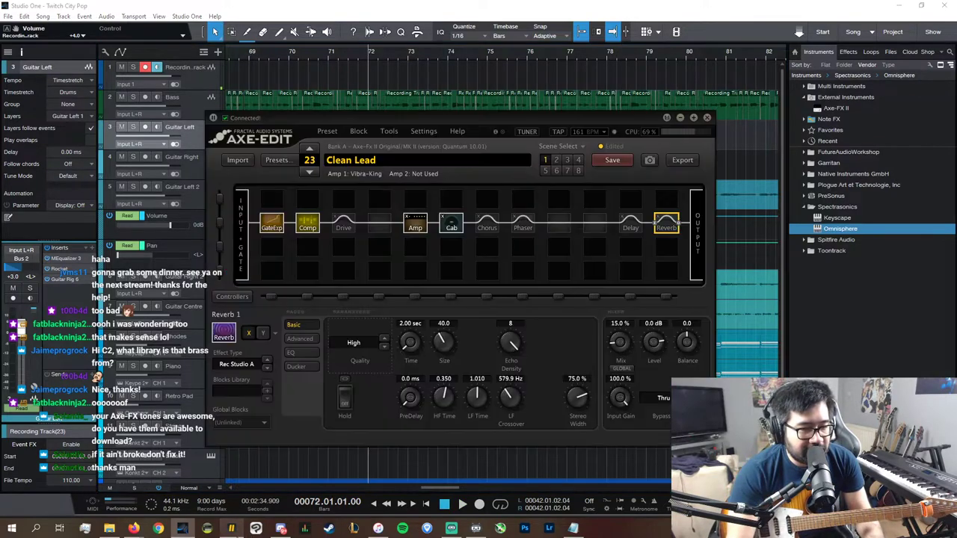
pyautogui.click(414, 227)
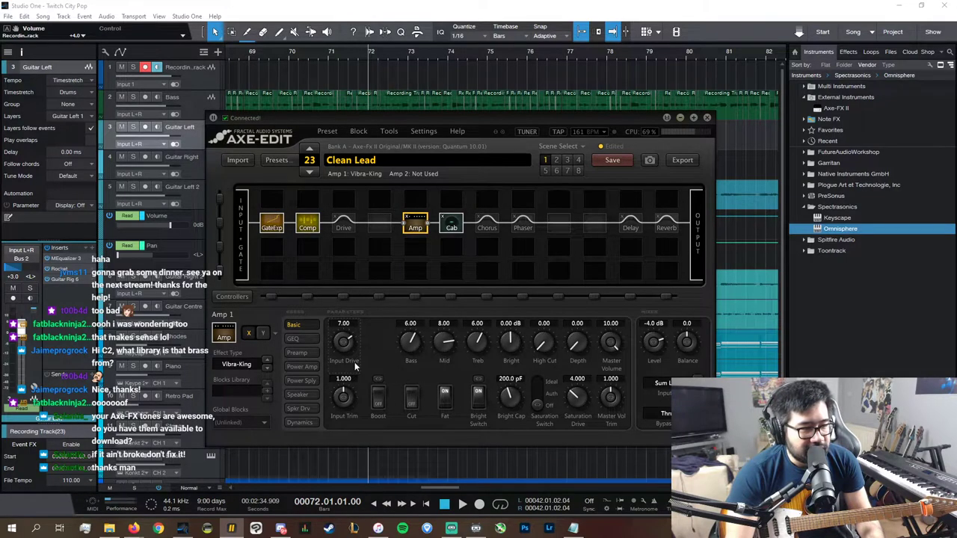
pyautogui.write('5')
pyautogui.press('Return')
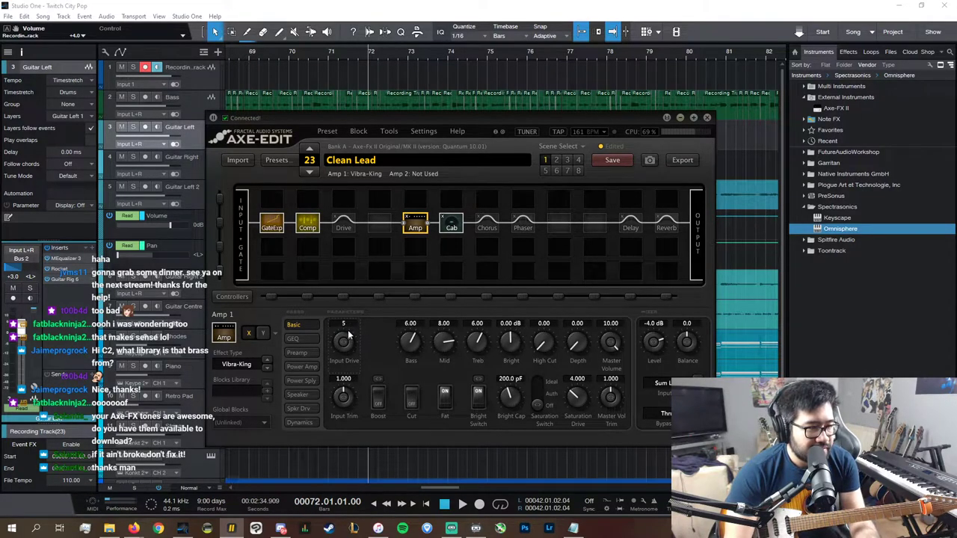
pyautogui.click(681, 118)
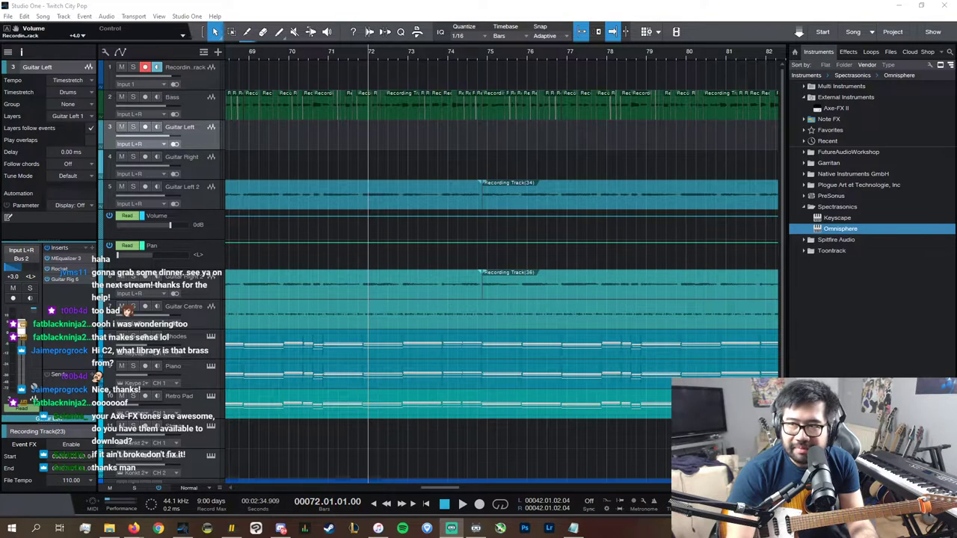
# - Play the join into the new section from bar 66 to rehearse the lead entry, and stop playback
pyautogui.press('w')
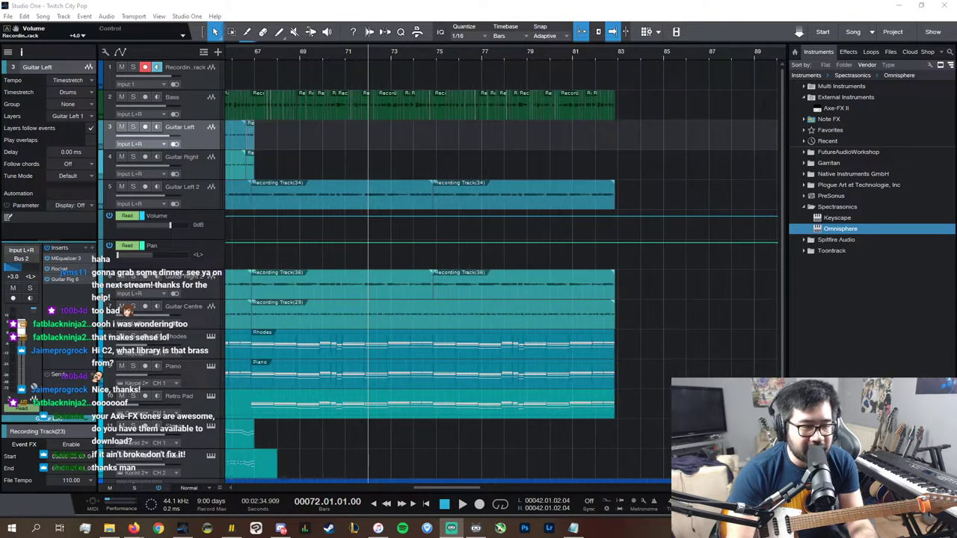
pyautogui.hscroll(-3, 382, 485)
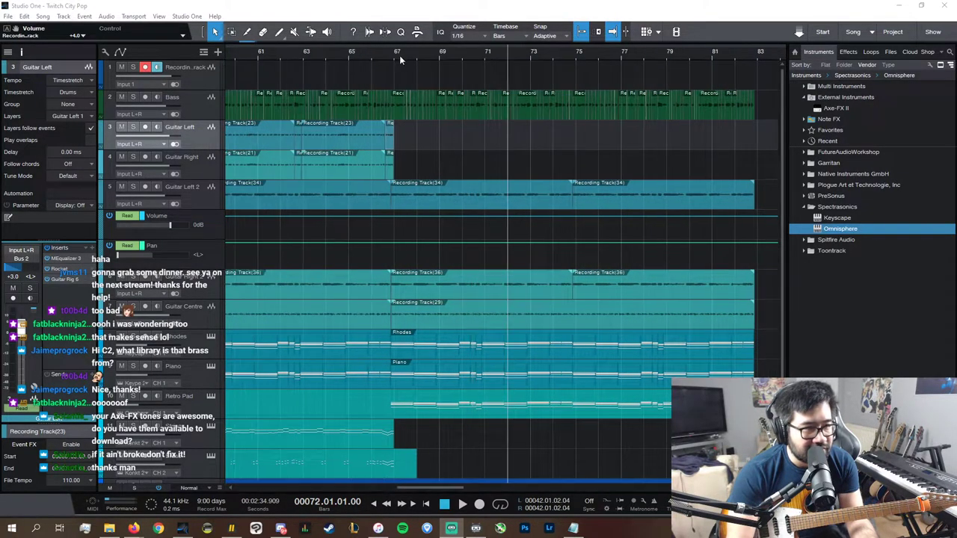
pyautogui.click(370, 54)
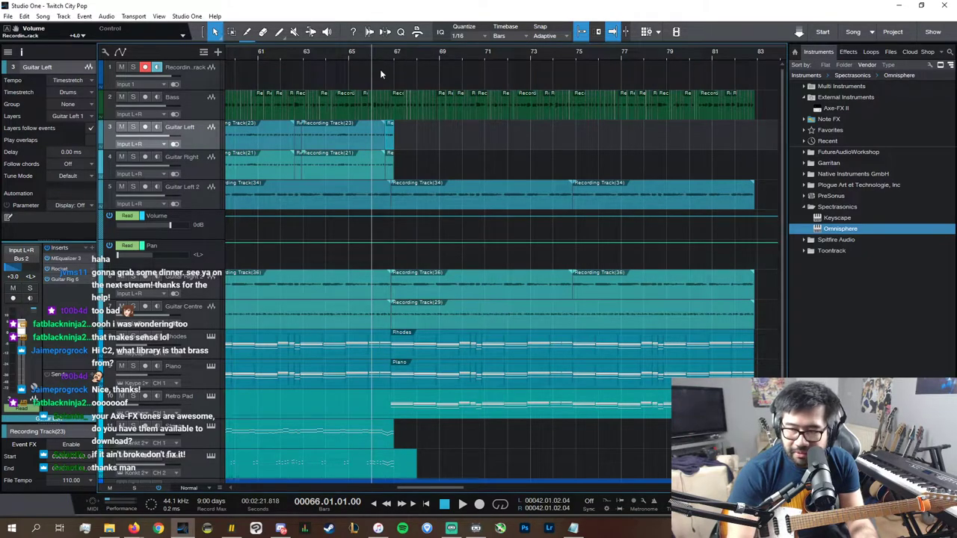
pyautogui.press('space')
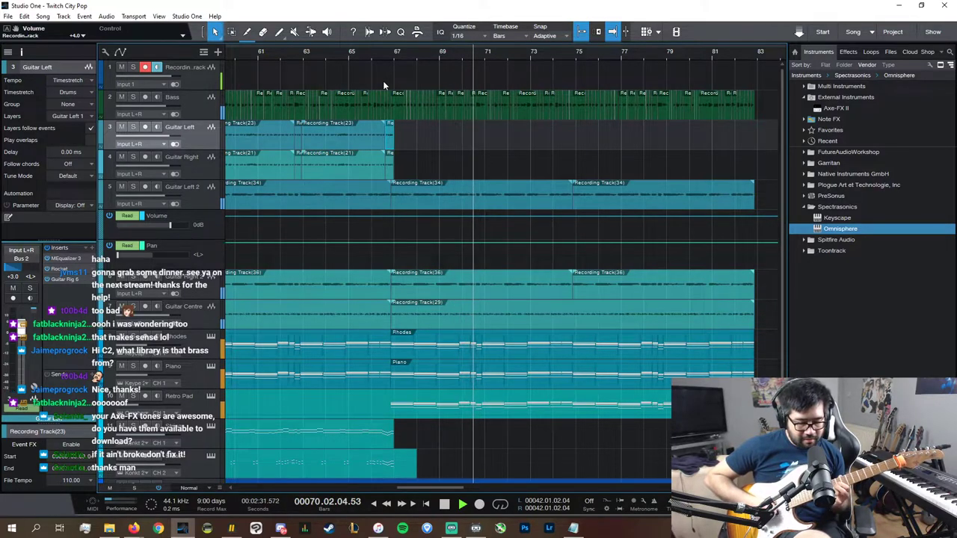
pyautogui.press('space')
# - Try recording the lead guitar on the recording track from bar 66 to about bars 70 to 72, discarding each take
pyautogui.press('KP_Multiply')
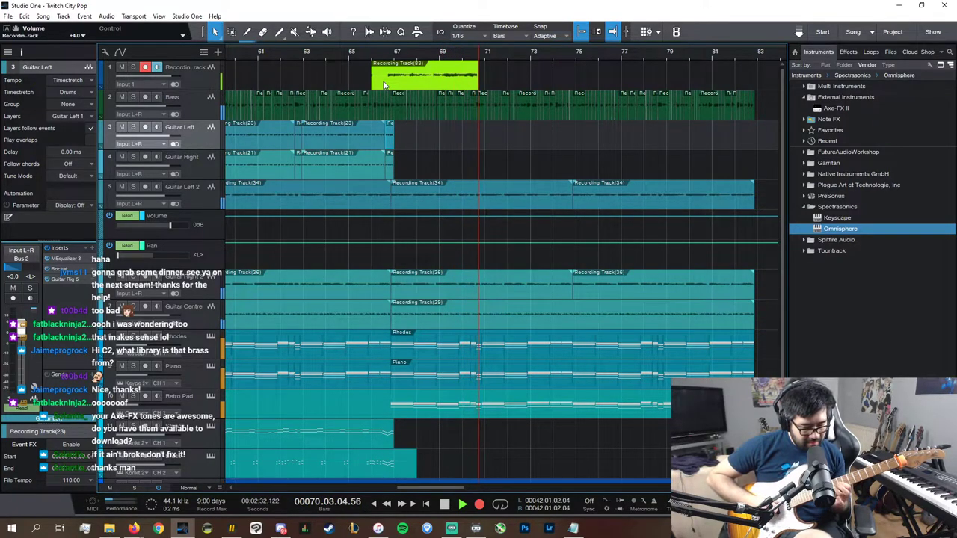
pyautogui.press('space')
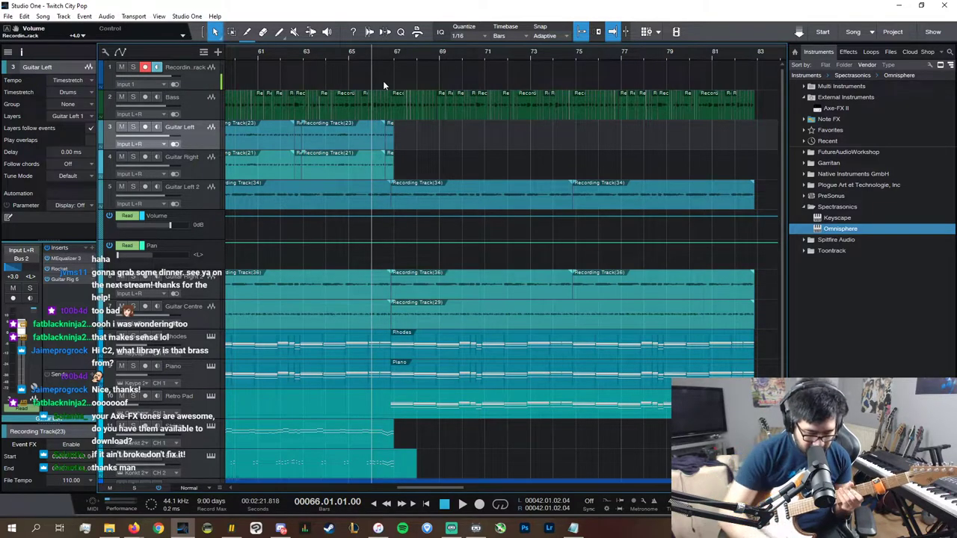
pyautogui.press('KP_Multiply')
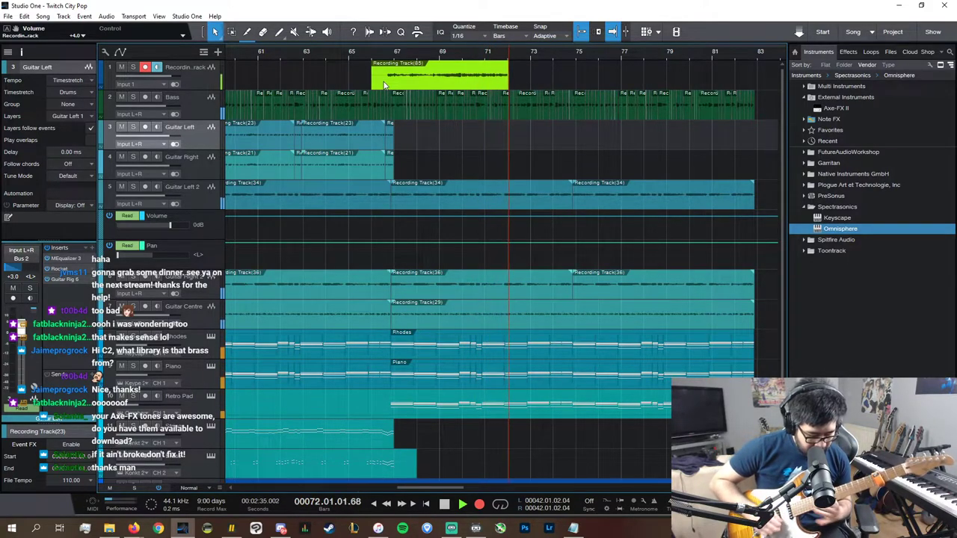
pyautogui.press('space')
pyautogui.hotkey('ctrl', 'z')
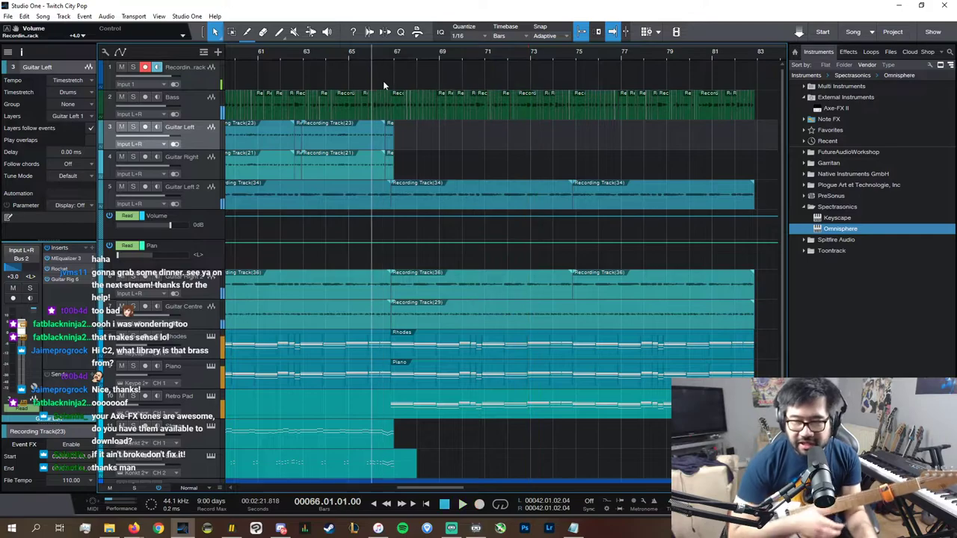
pyautogui.press('KP_Multiply')
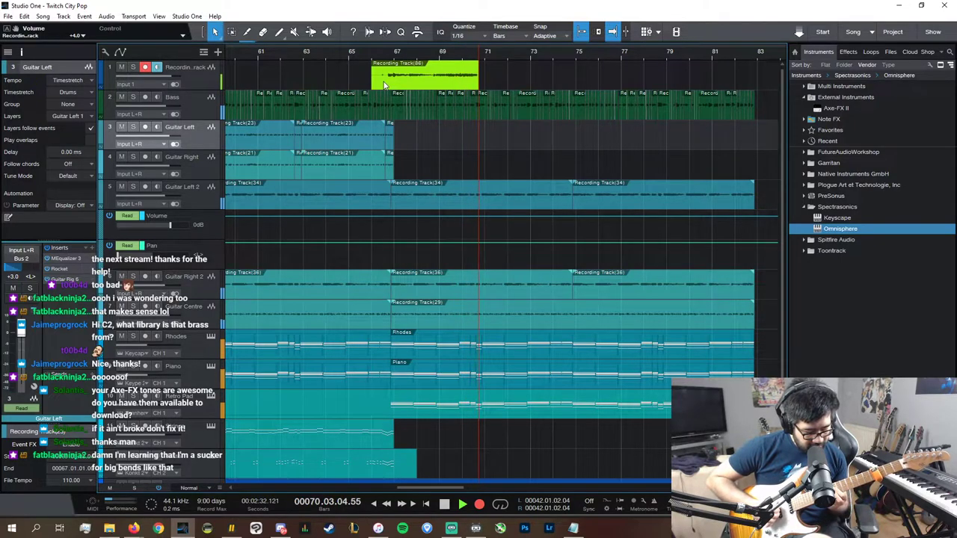
pyautogui.hotkey('ctrl', 'z')
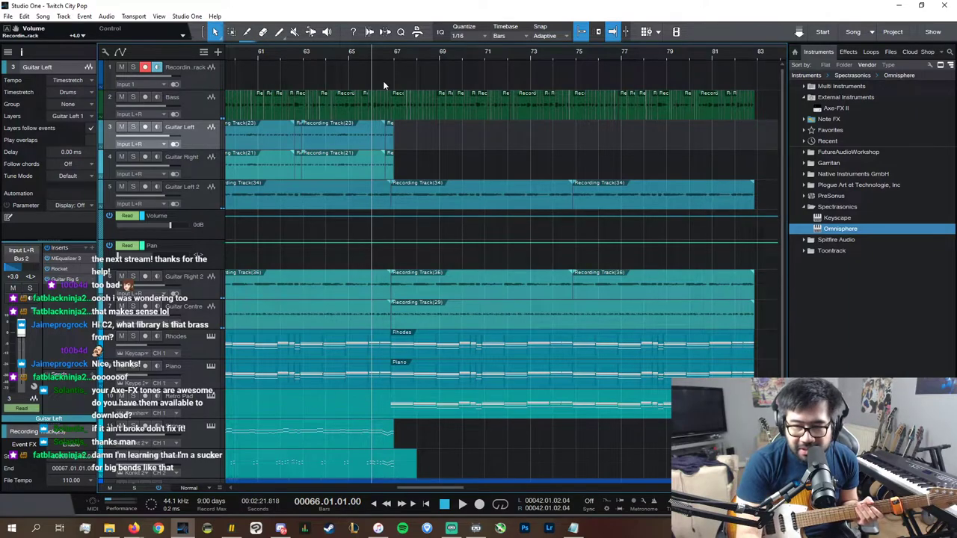
# - Retry the lead guitar take from bar 66, running on to about bar 75 and then bar 79, and discard each attempt
pyautogui.press('KP_Multiply')
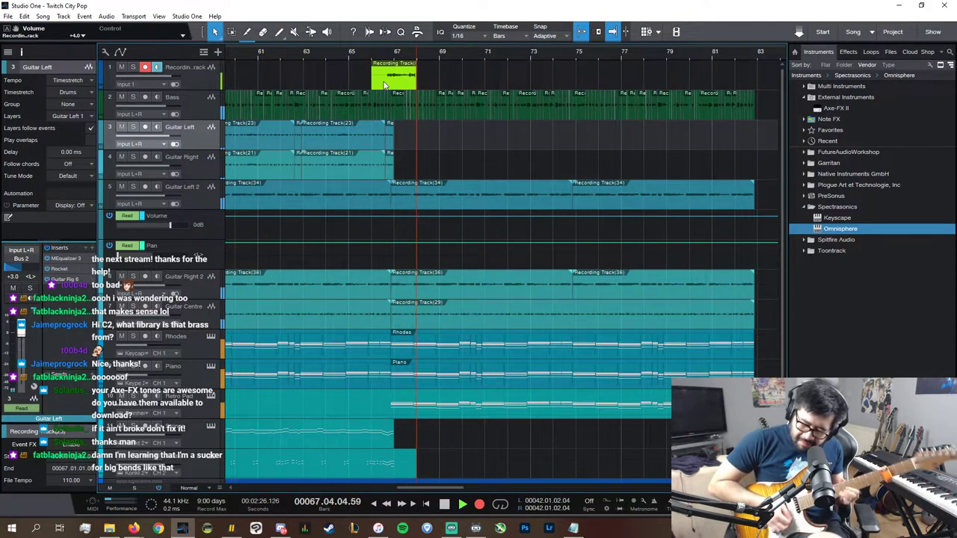
pyautogui.press('space')
pyautogui.press('KP_Multiply')
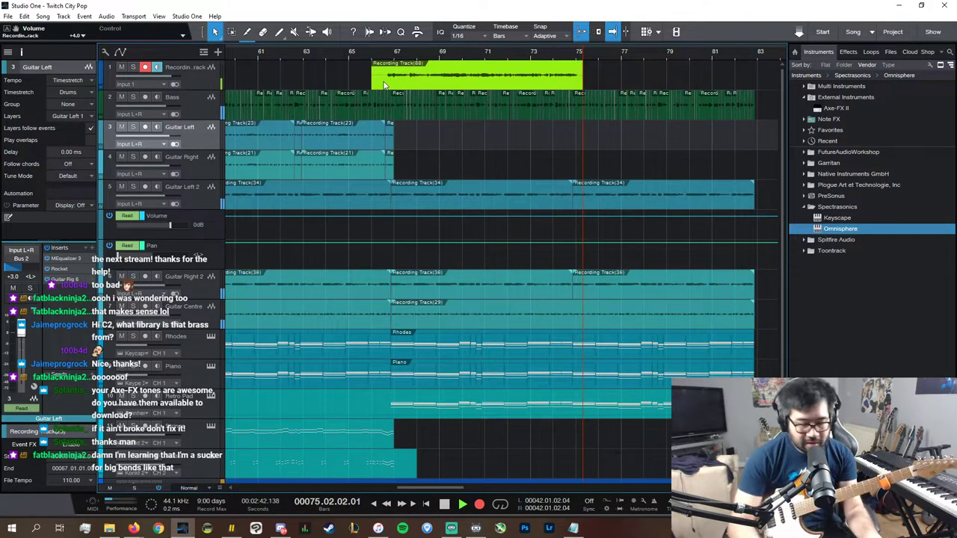
pyautogui.press('space')
pyautogui.hotkey('ctrl', 'z')
pyautogui.press('KP_Multiply')
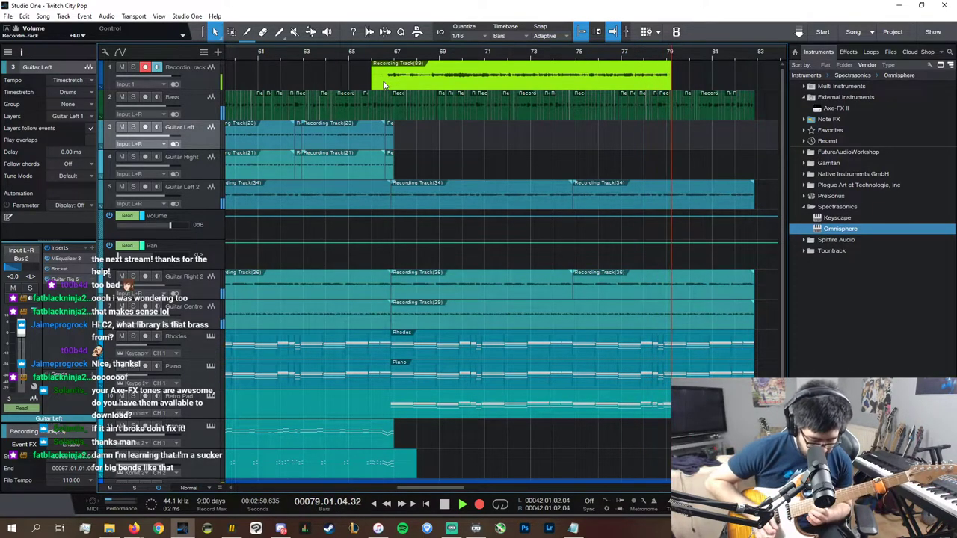
pyautogui.press('space')
pyautogui.hotkey('ctrl', 'z')
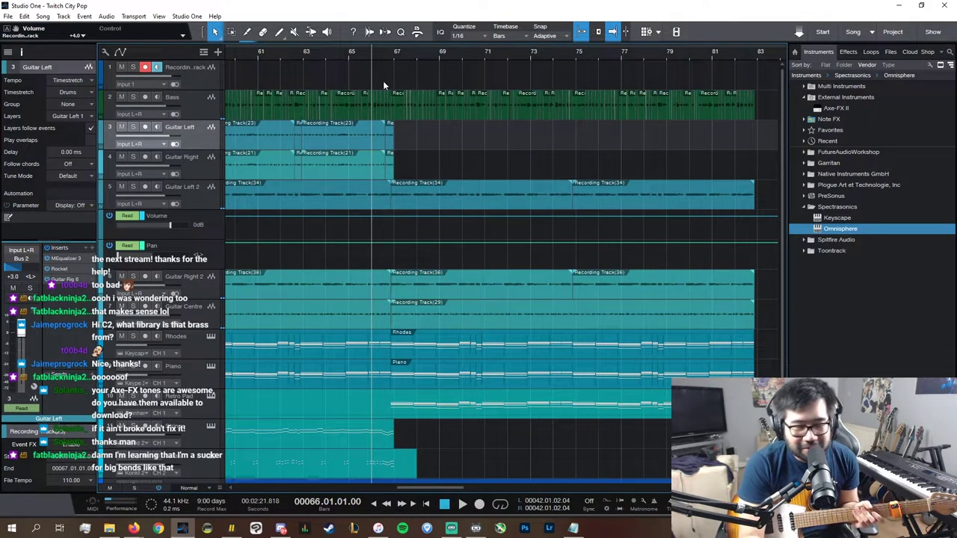
# - Record further lead guitar takes from bar 66, going no further than bar 75, and undo each one
pyautogui.press('KP_Multiply')
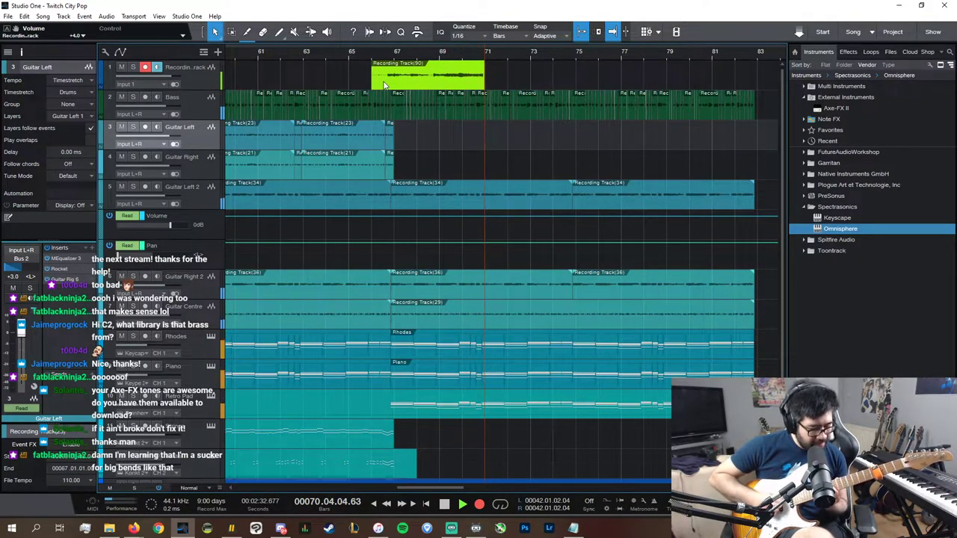
pyautogui.hotkey('ctrl', 'z')
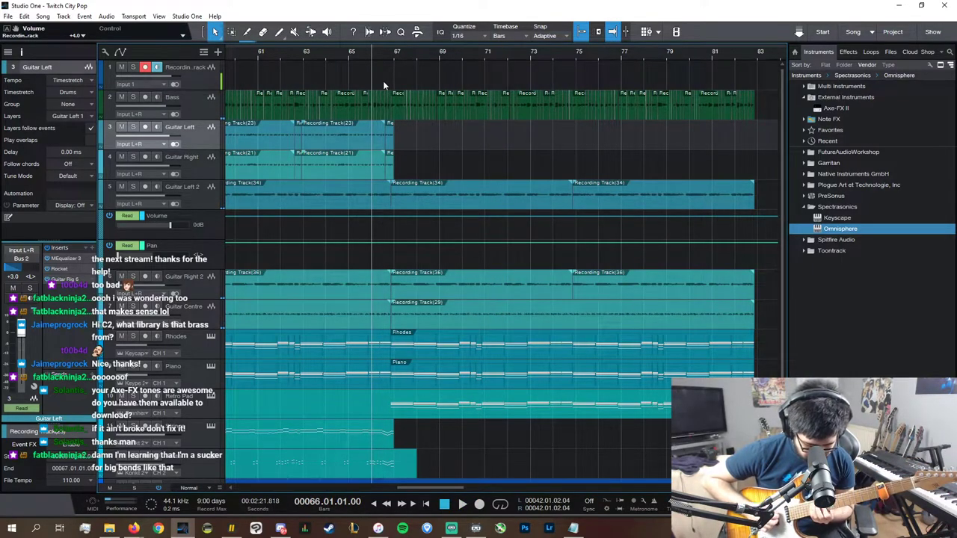
pyautogui.press('KP_Multiply')
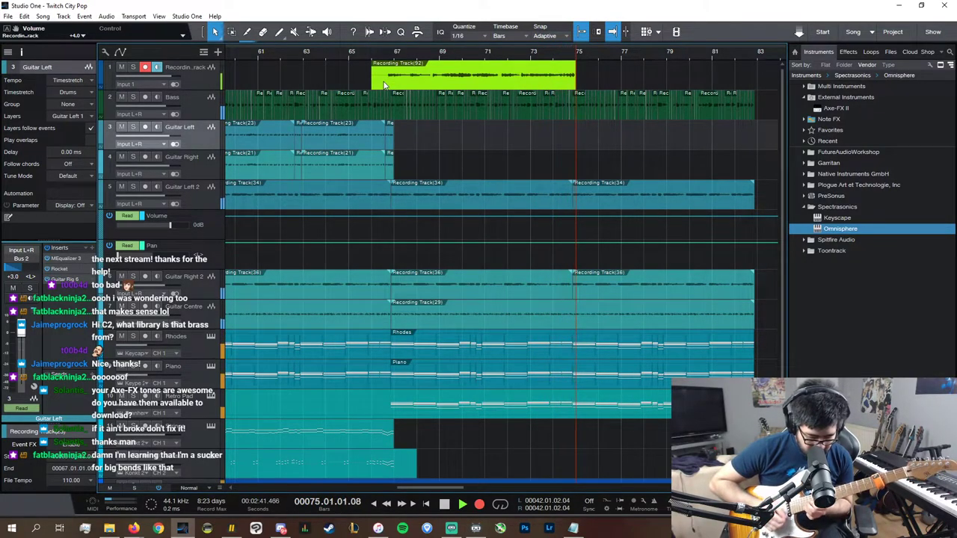
pyautogui.press('space')
pyautogui.hotkey('ctrl', 'z')
pyautogui.press('KP_Multiply')
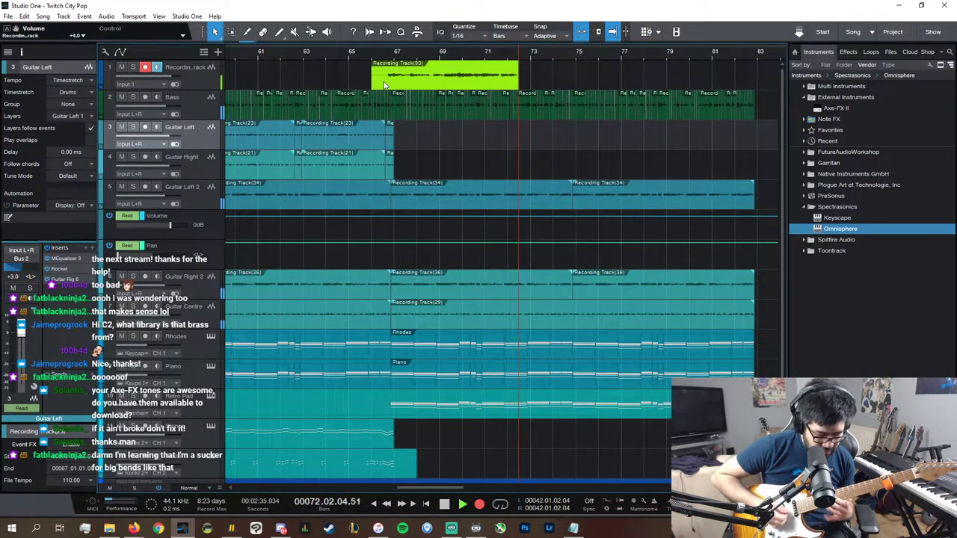
pyautogui.press('space')
pyautogui.hotkey('ctrl', 'z')
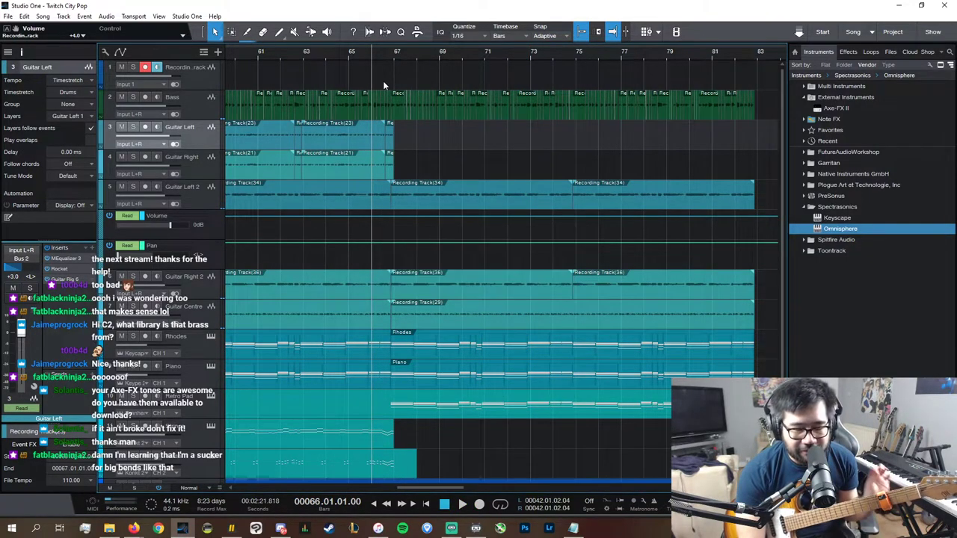
# - Try further lead guitar takes from bar 66, one running to about bar 70, and discard each of them
pyautogui.press('KP_Multiply')
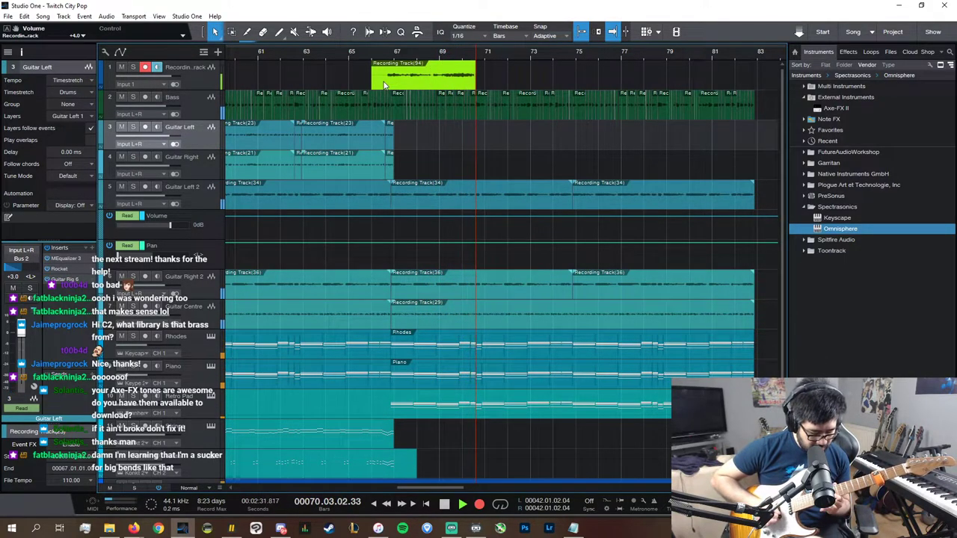
pyautogui.press('space')
pyautogui.hotkey('ctrl', 'z')
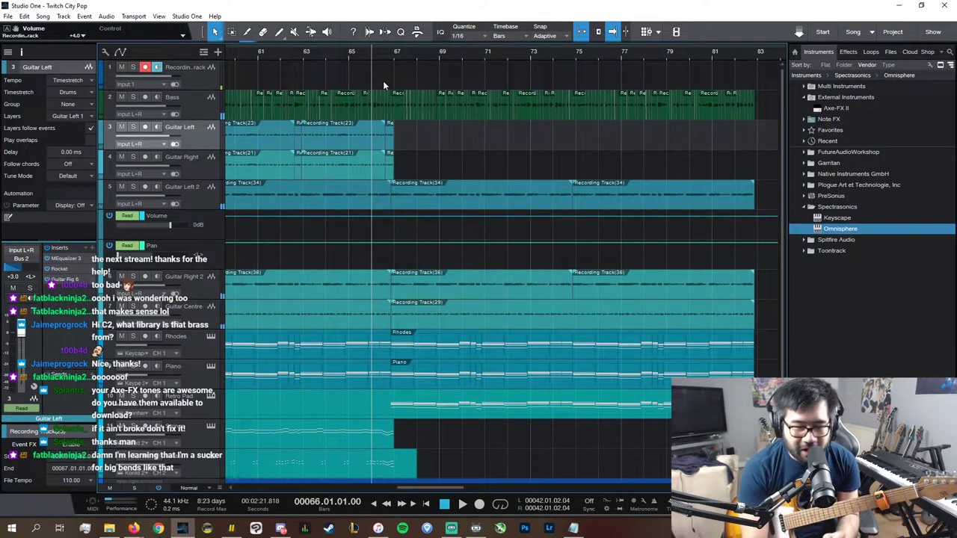
pyautogui.press('KP_Multiply')
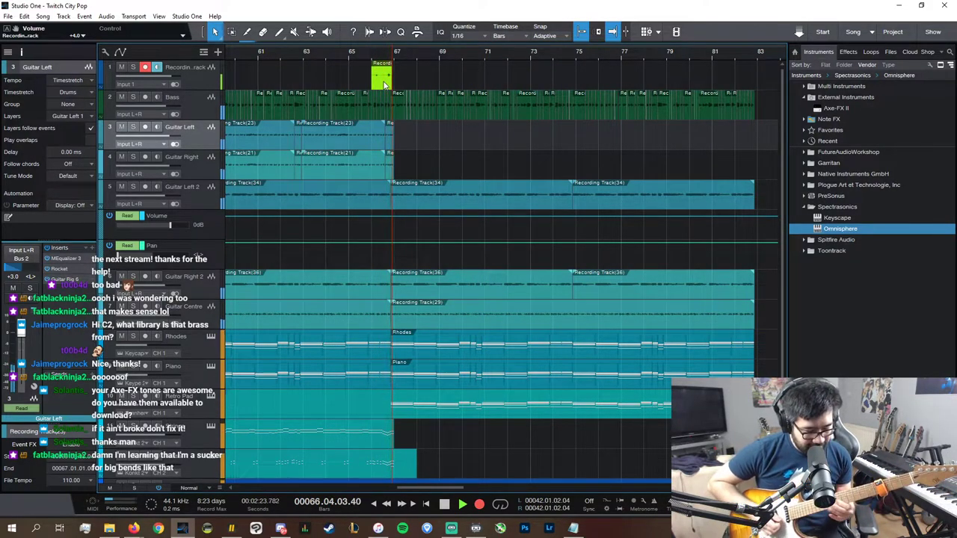
pyautogui.press('space')
pyautogui.press('KP_Multiply')
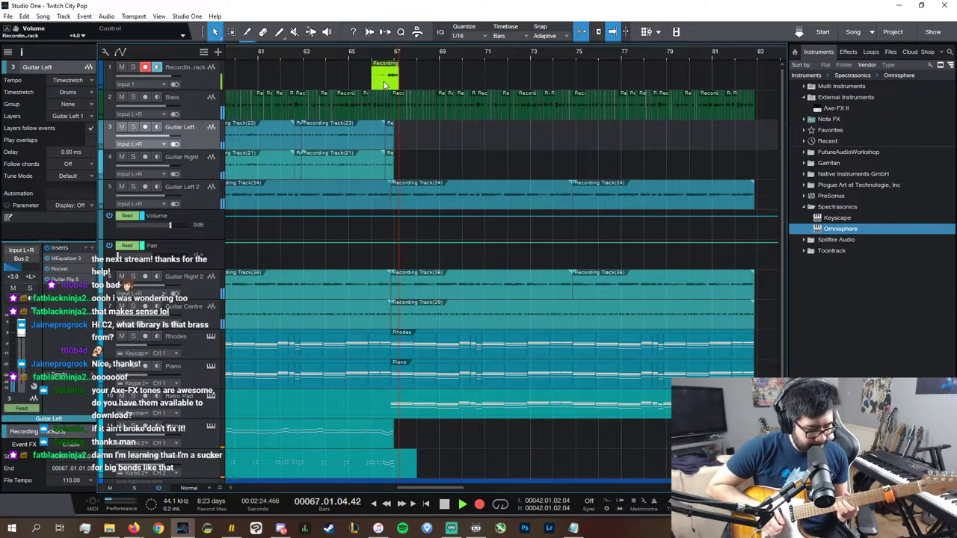
pyautogui.hotkey('ctrl', 'z')
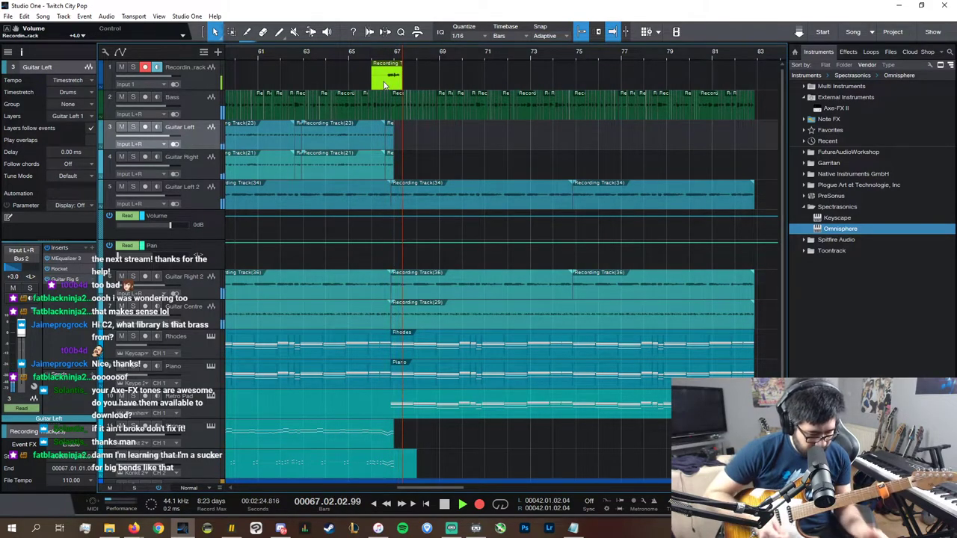
pyautogui.press('space')
pyautogui.hotkey('ctrl', 'z')
# - Record a lead guitar take from bar 66 to about bar 72, and split off and delete its tail after bar 71 beat 4
pyautogui.press('KP_Multiply')
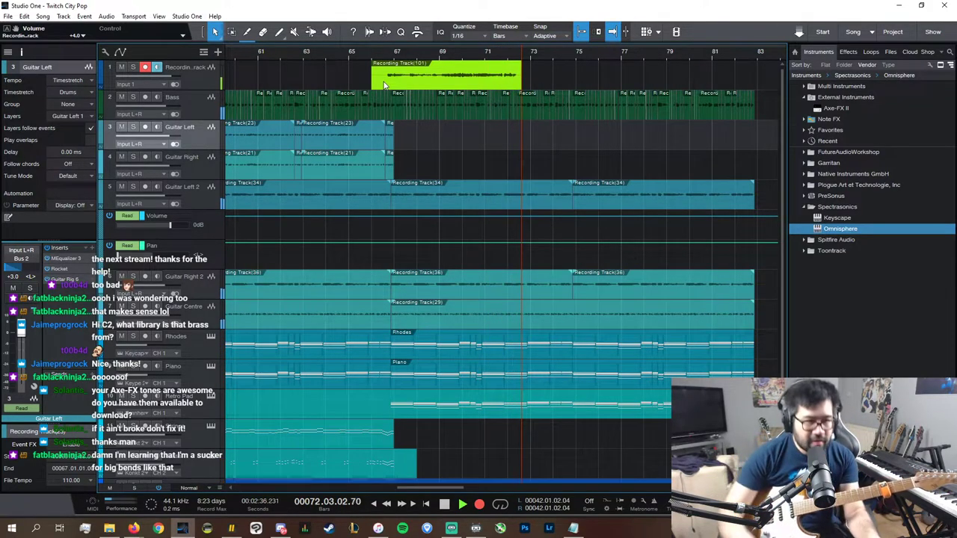
pyautogui.press('space')
pyautogui.click(495, 78)
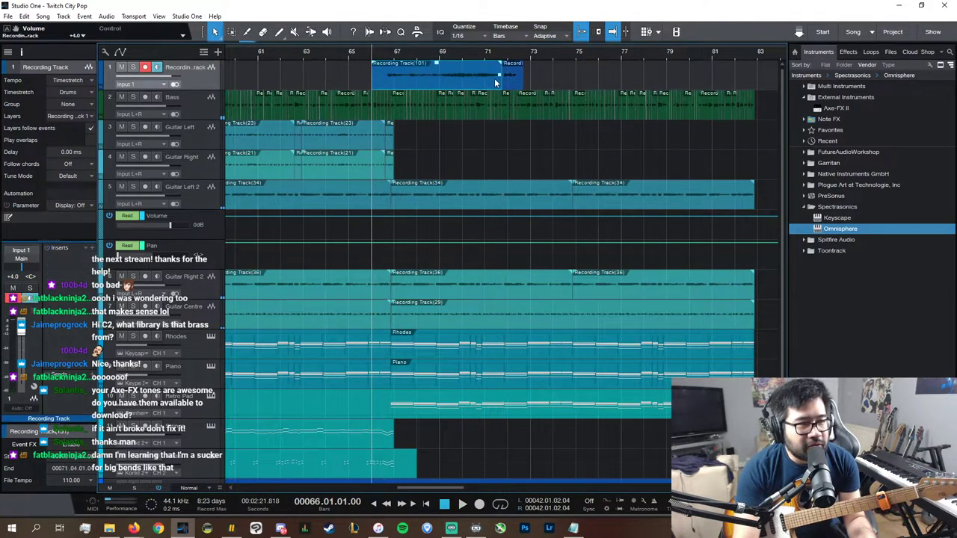
pyautogui.click(512, 81)
pyautogui.press('Delete')
# - Collapse Guitar Left 2's automation lanes and add a stereo audio track named Lead below the recording track
pyautogui.click(100, 207)
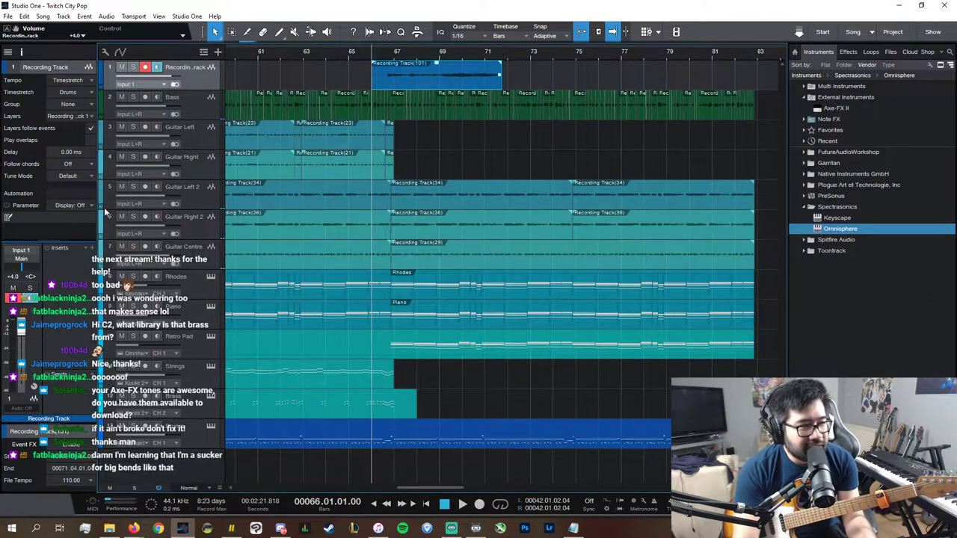
pyautogui.press('t')
pyautogui.write('L')
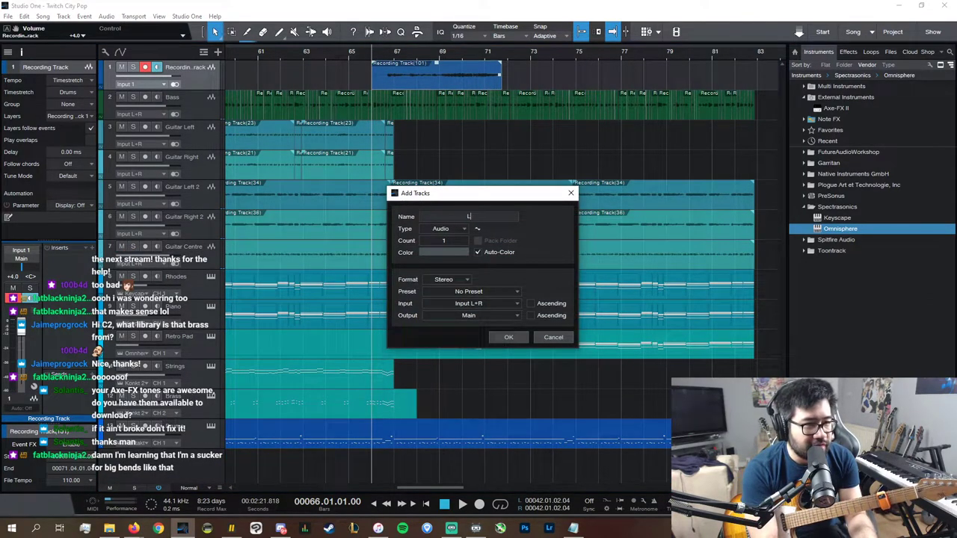
pyautogui.write('ead')
pyautogui.press('Return')
# - Move the recorded take onto the Lead track, trim its start to bar 66 beat 3, and play it back
pyautogui.moveTo(419, 74); pyautogui.dragTo(419, 105)
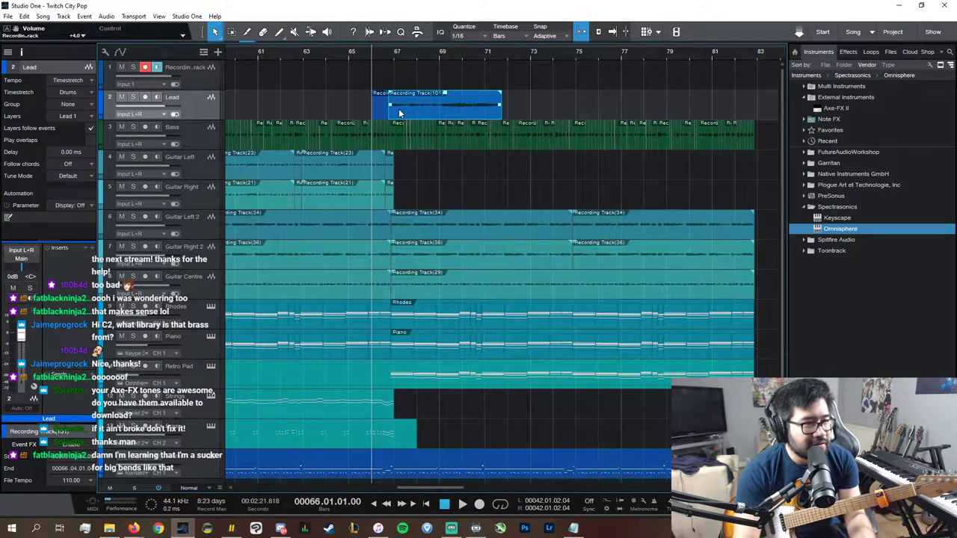
pyautogui.moveTo(388, 112); pyautogui.dragTo(399, 112)
pyautogui.press('space')
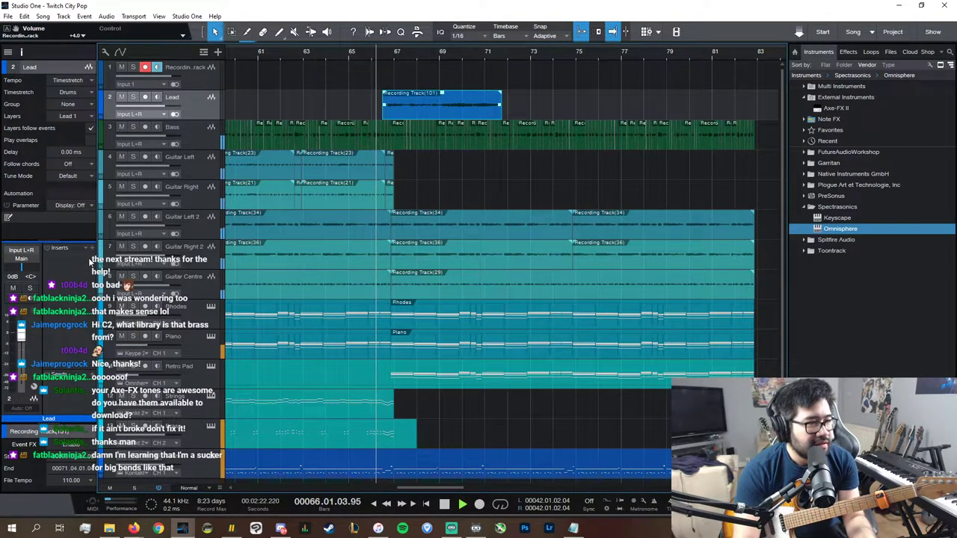
# - Load the Lead effects chain from the Post-Processing presets onto the Lead track and set its volume to +2 dB
pyautogui.click(86, 252)
pyautogui.click(136, 337)
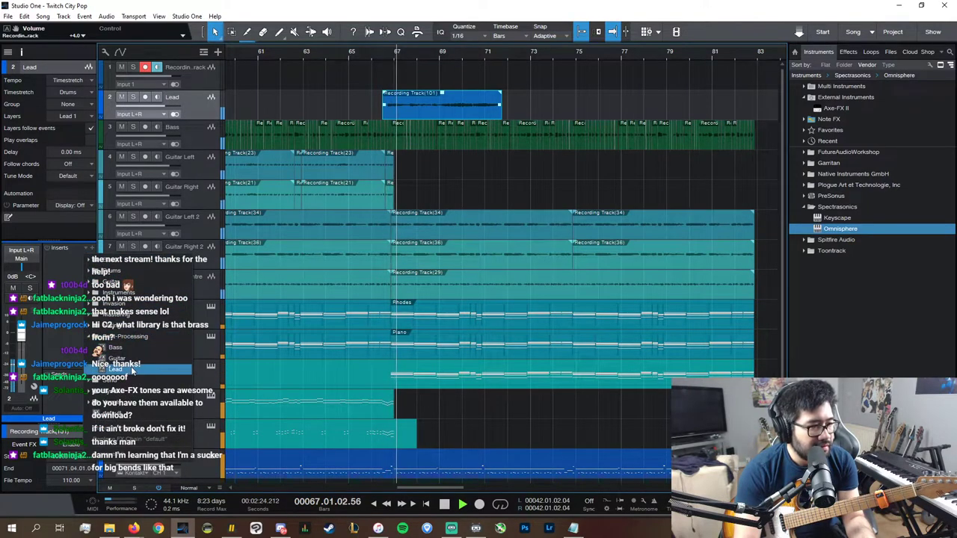
pyautogui.click(136, 366)
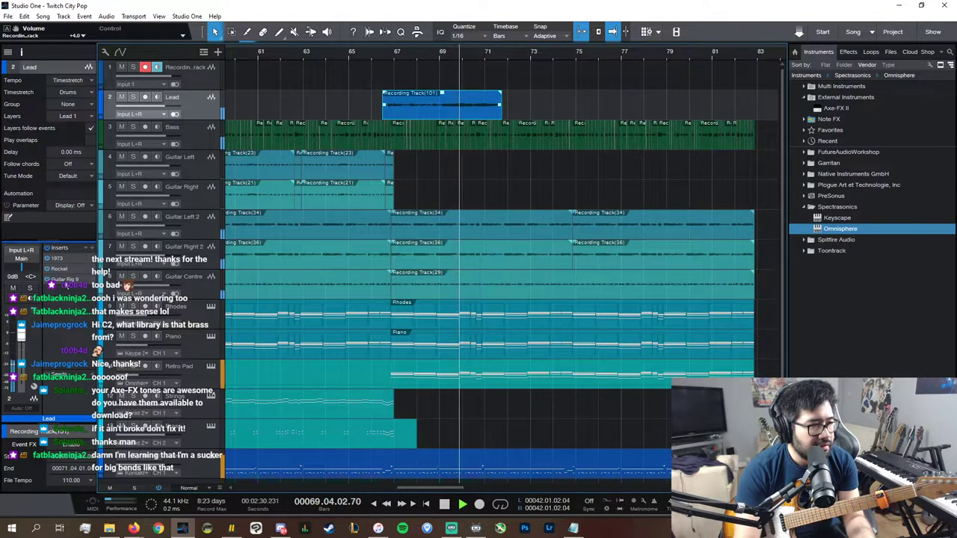
pyautogui.click(13, 276)
pyautogui.write('2')
pyautogui.press('Return')
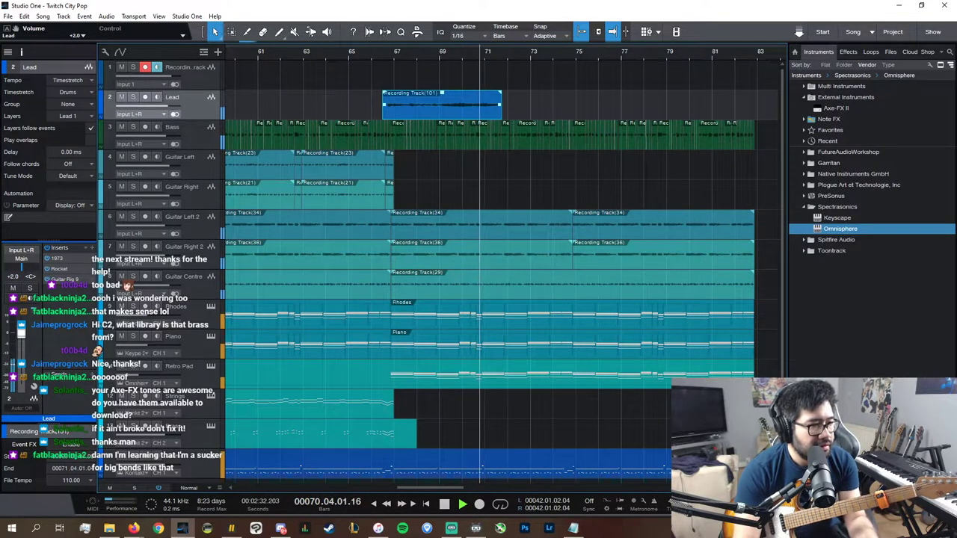
# - Replay the lead take from bar 66 beat 3 with the Lead track's volume raised to +3 dB, and stop playback
pyautogui.click(382, 54)
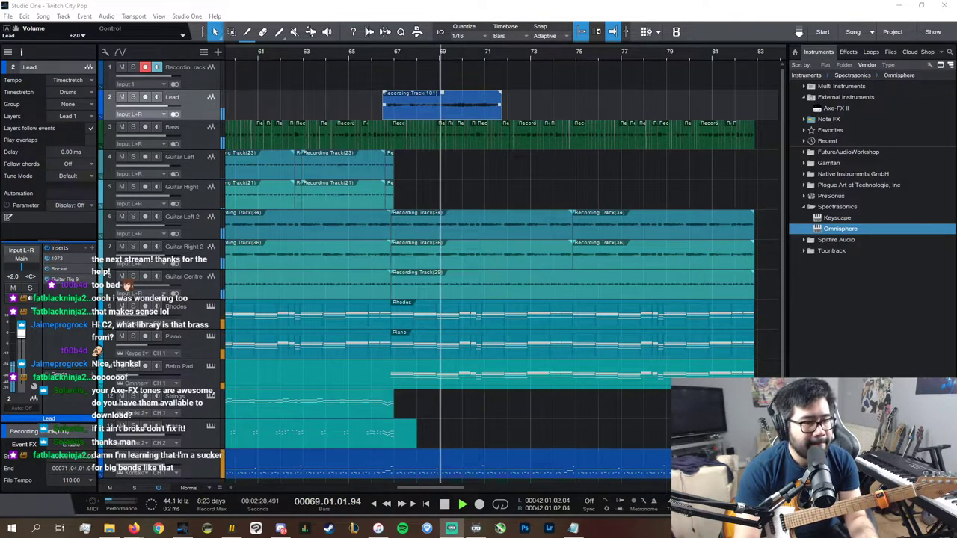
pyautogui.press('e')
pyautogui.press('e')
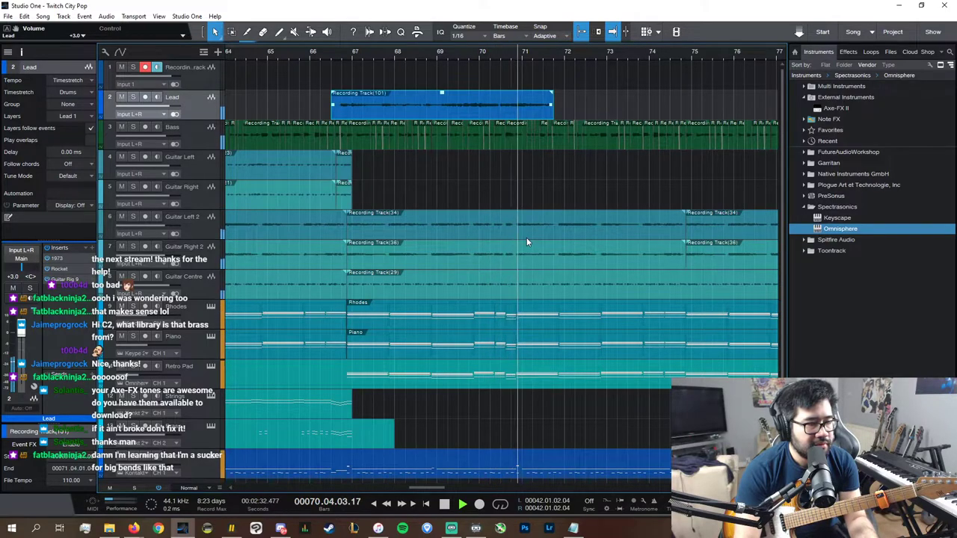
pyautogui.press('space')
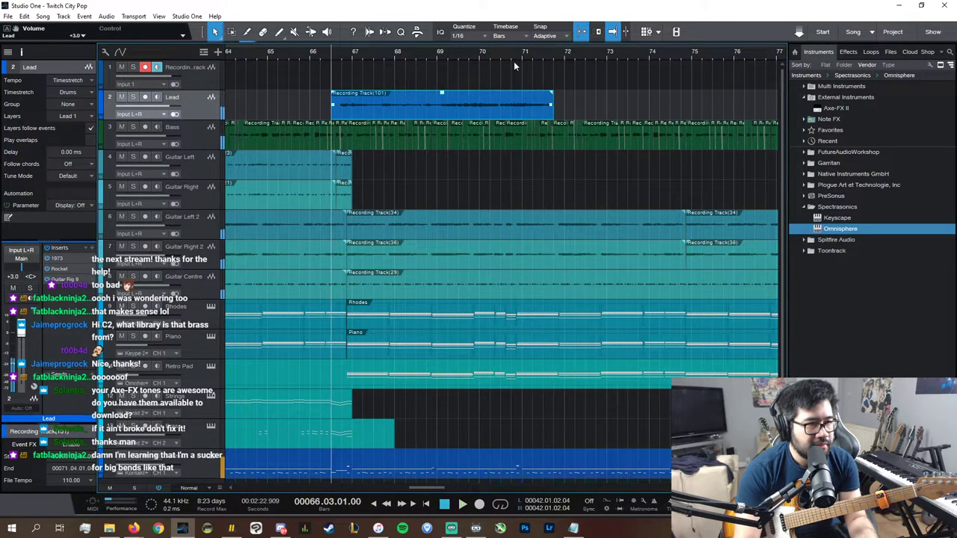
# - Try recording lead guitar takes on the recording track from bar 70, discarding each one
pyautogui.click(479, 62)
pyautogui.press('KP_Multiply')
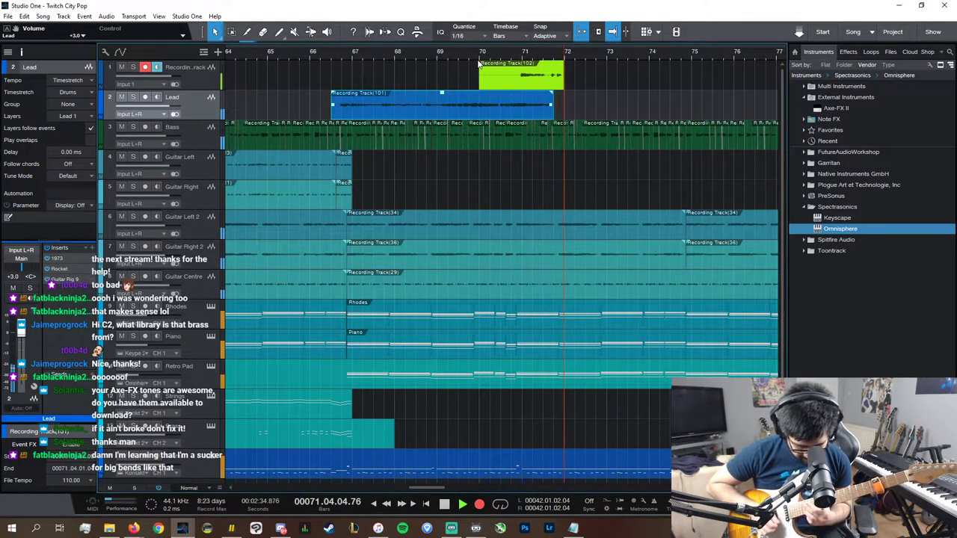
pyautogui.press('space')
pyautogui.hotkey('ctrl', 'z')
pyautogui.press('KP_Multiply')
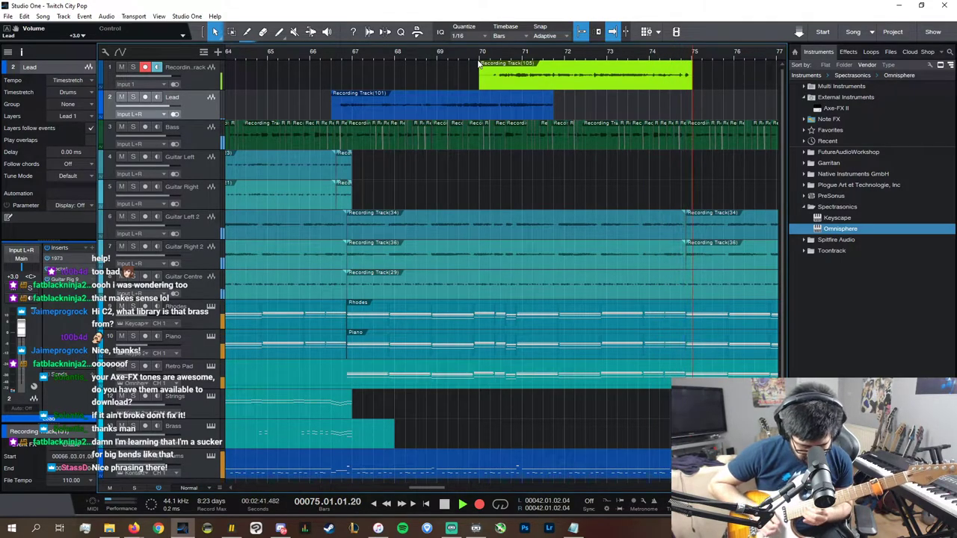
pyautogui.press('space')
pyautogui.hotkey('ctrl', 'z')
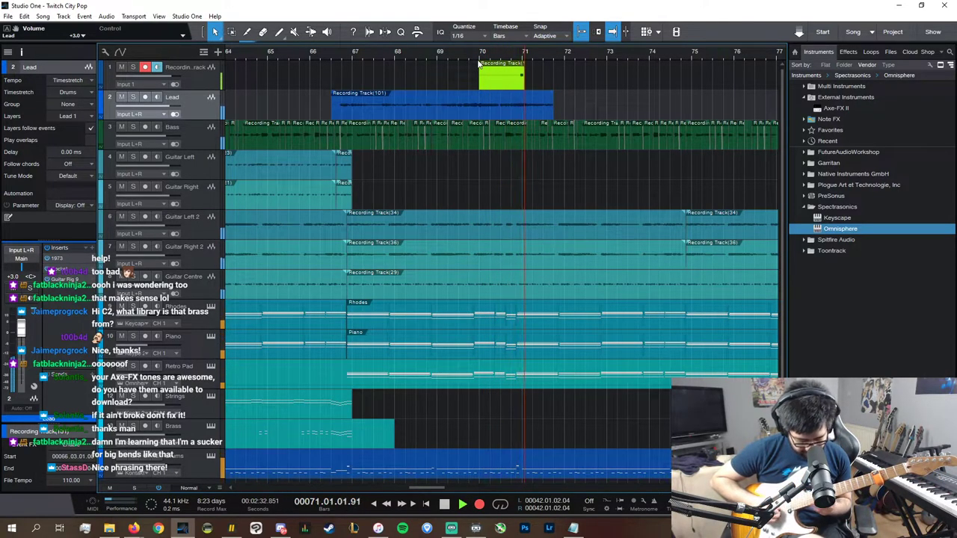
pyautogui.press('space')
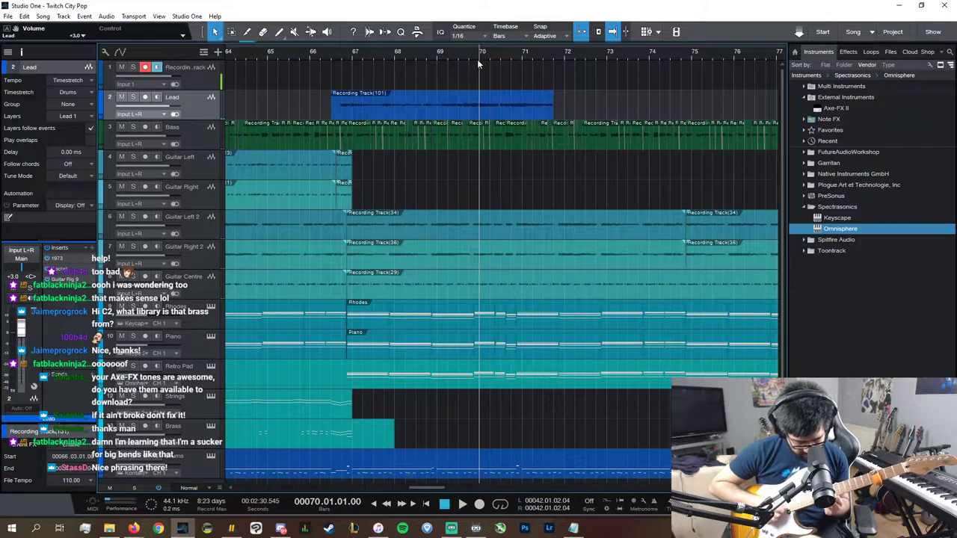
# - Record a lead guitar take on the recording track from bar 70 to about bar 75 and play it back from around bar 71
pyautogui.press('KP_Multiply')
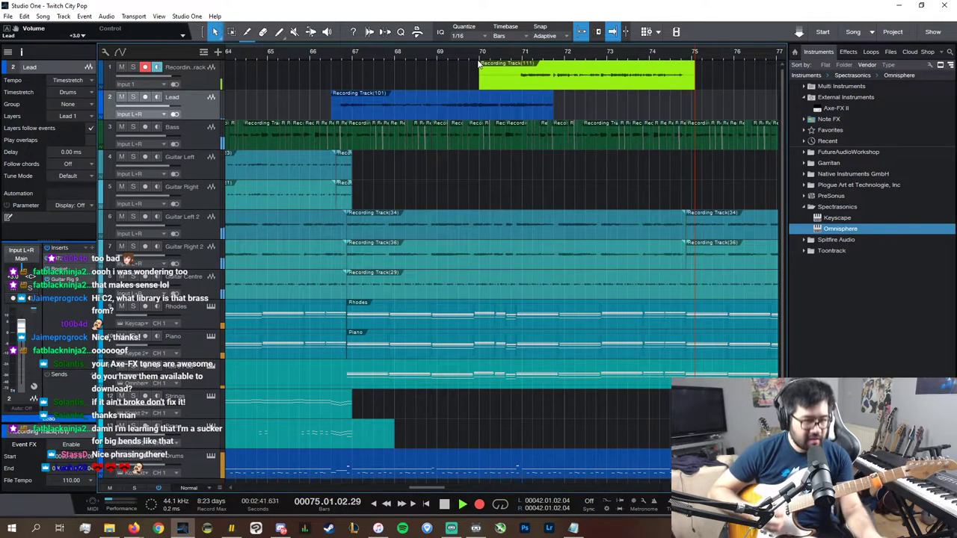
pyautogui.press('space')
pyautogui.click(521, 54)
pyautogui.press('space')
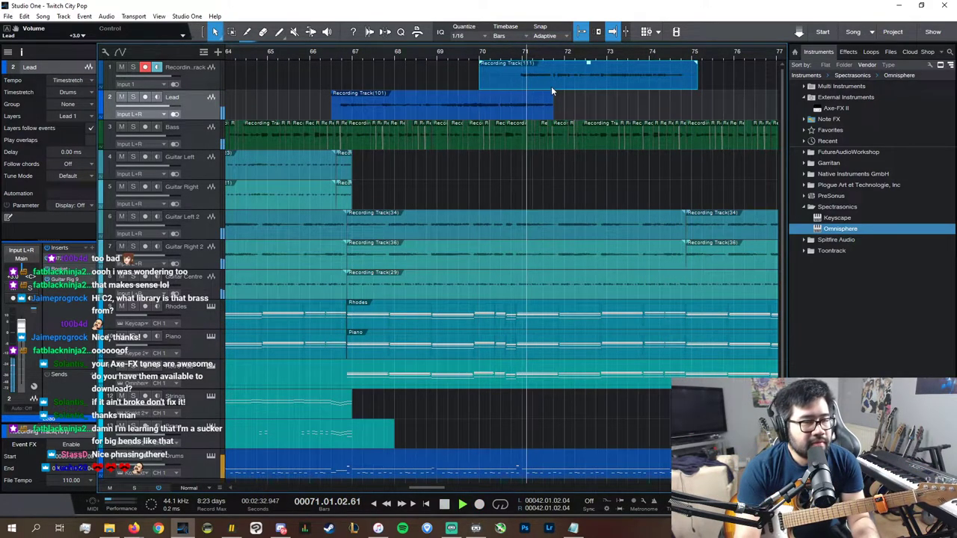
pyautogui.click(519, 53)
pyautogui.click(516, 54)
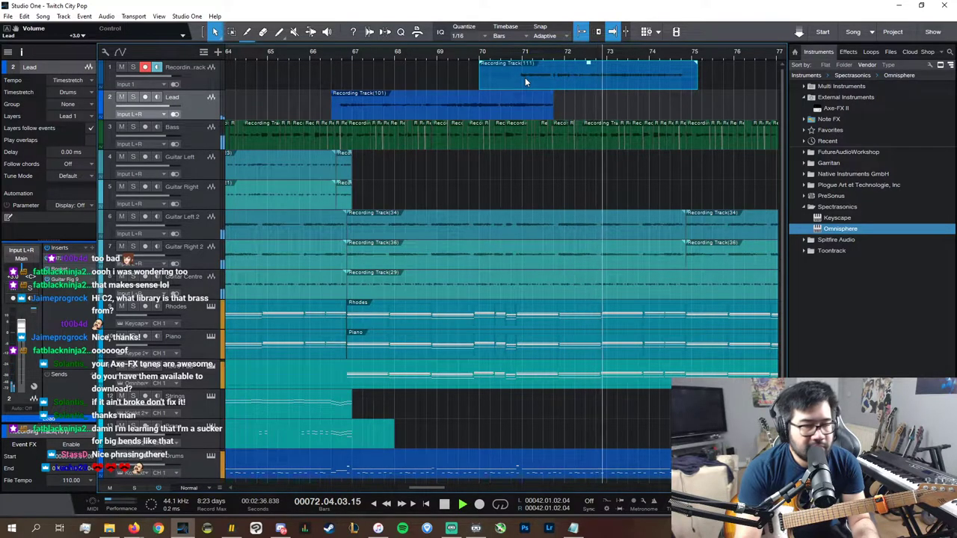
pyautogui.press('space')
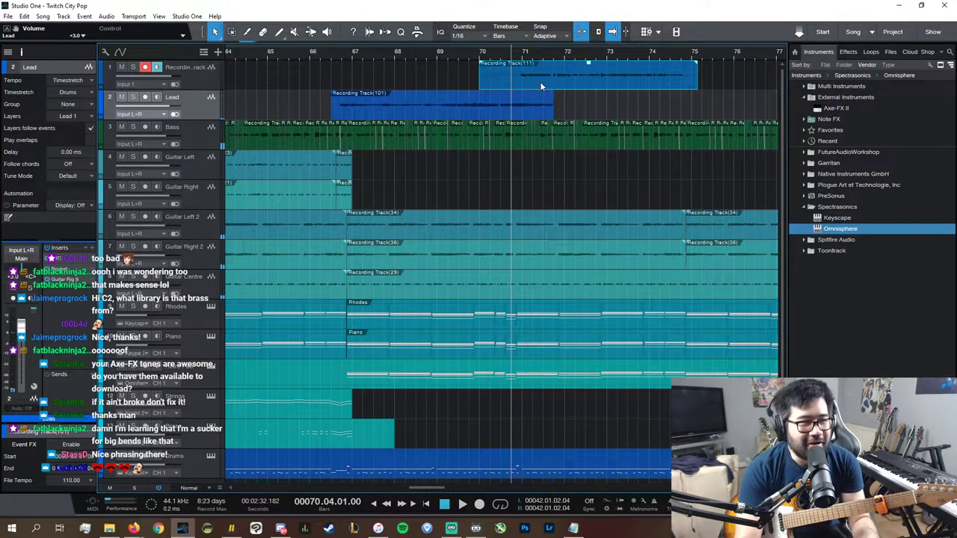
pyautogui.press('space')
# - Move the part of the new take beyond the existing Lead clip's end onto the Lead track and delete the leftover piece
pyautogui.keyDown('alt'); pyautogui.click(555, 79); pyautogui.keyUp('alt')
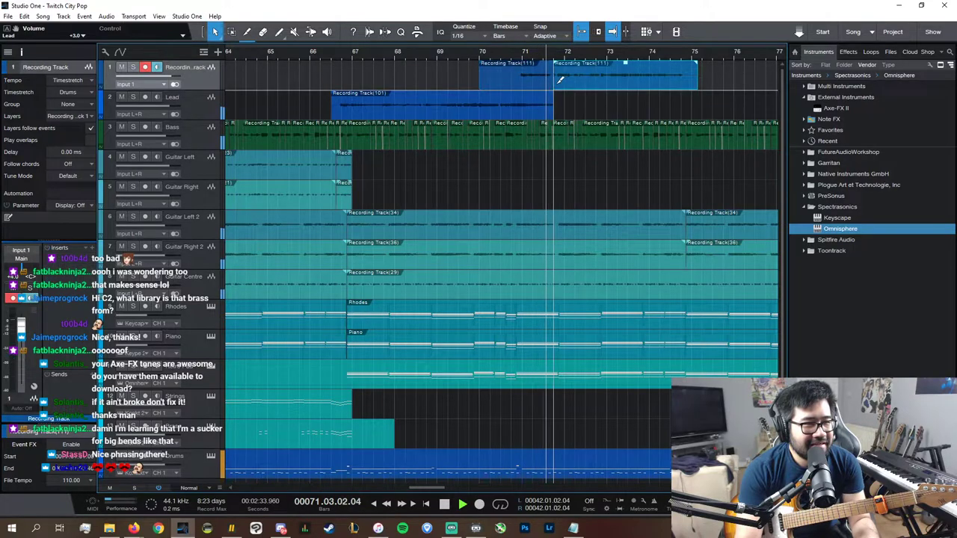
pyautogui.moveTo(573, 83); pyautogui.dragTo(573, 101)
pyautogui.click(533, 81)
pyautogui.press('Delete')
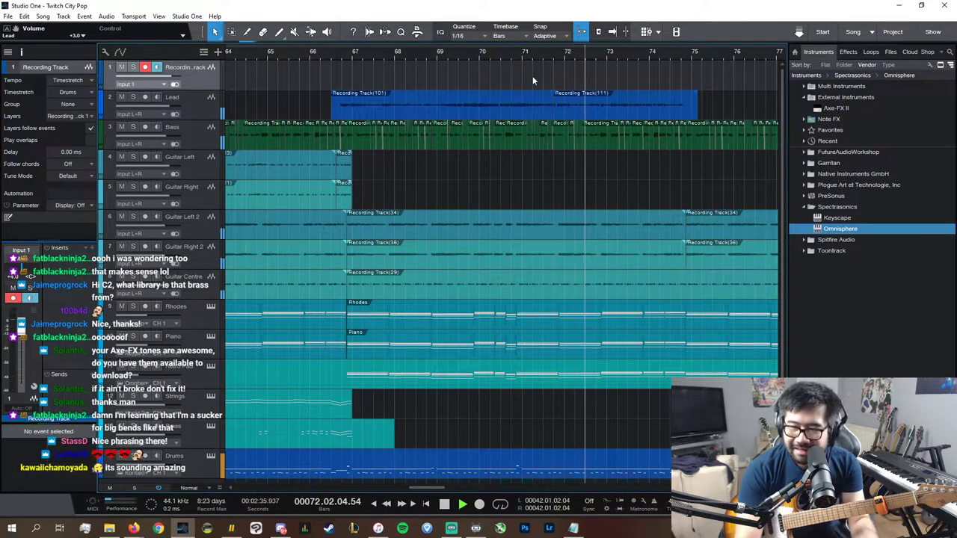
# - Play back the join between the two Lead clips just before bar 72 to check the transition
pyautogui.press('space')
pyautogui.press('space')
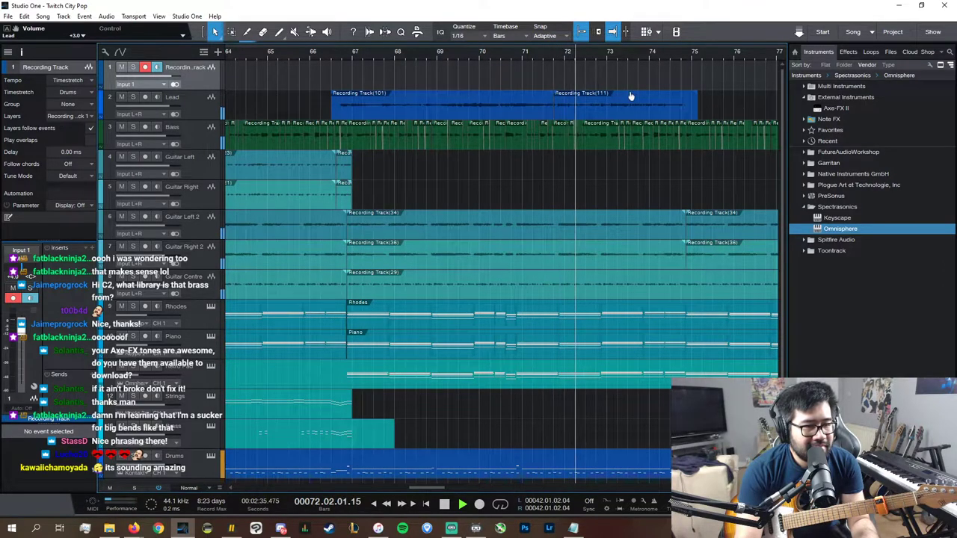
pyautogui.scroll(1, 631, 95)
pyautogui.scroll(4, 527, 96)
pyautogui.press('space')
pyautogui.press('space')
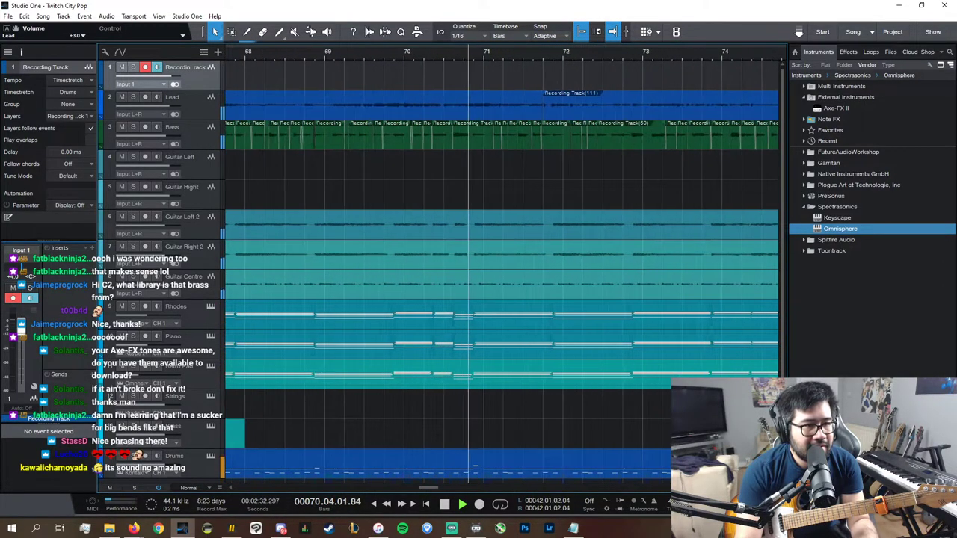
pyautogui.click(565, 57)
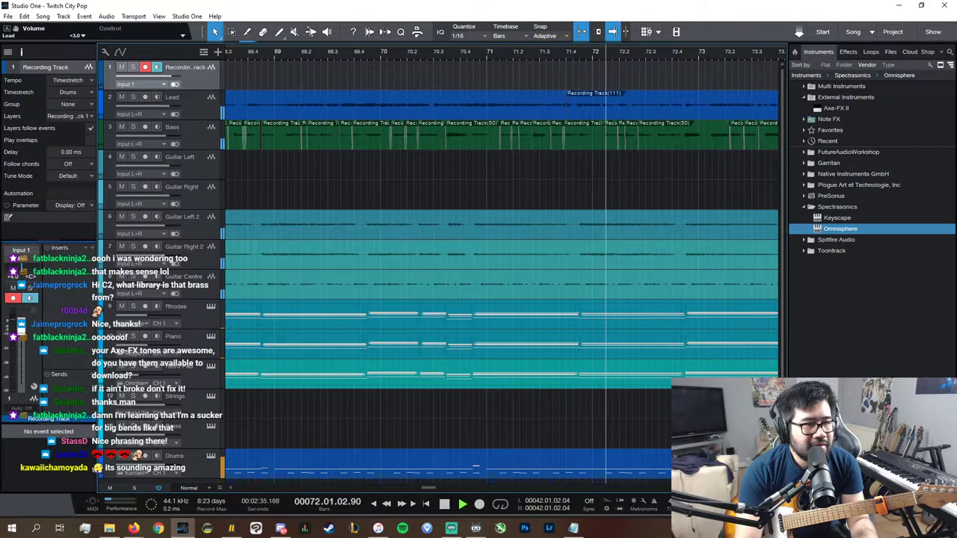
pyautogui.press('space')
pyautogui.press('space')
# - With snapping off, isolate the Lead segment between about 71.4 and 72.2 and nudge it slightly later
pyautogui.press('e')
pyautogui.scroll(1, 654, 125)
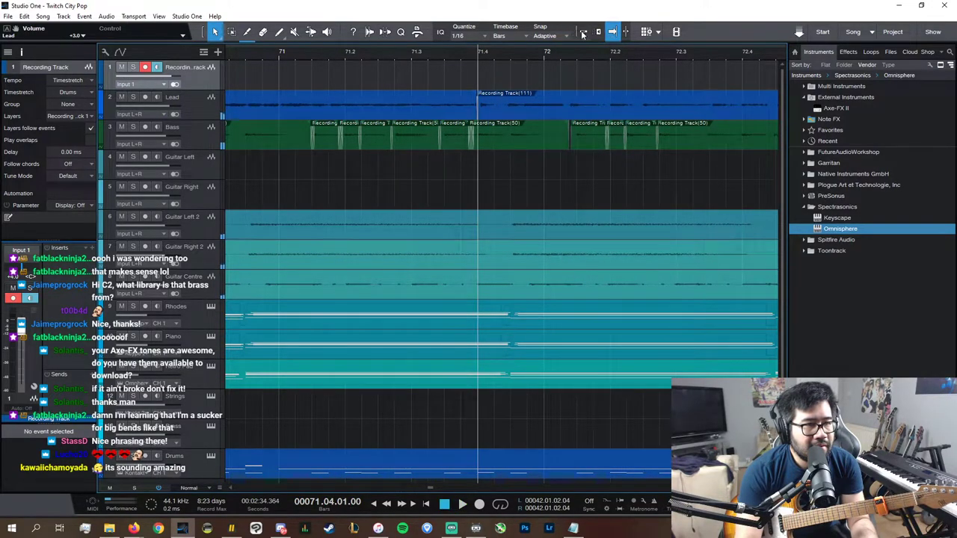
pyautogui.keyDown('ctrl'); pyautogui.click(605, 112); pyautogui.keyUp('ctrl')
pyautogui.keyDown('ctrl'); pyautogui.click(502, 110); pyautogui.keyUp('ctrl')
pyautogui.click(531, 113)
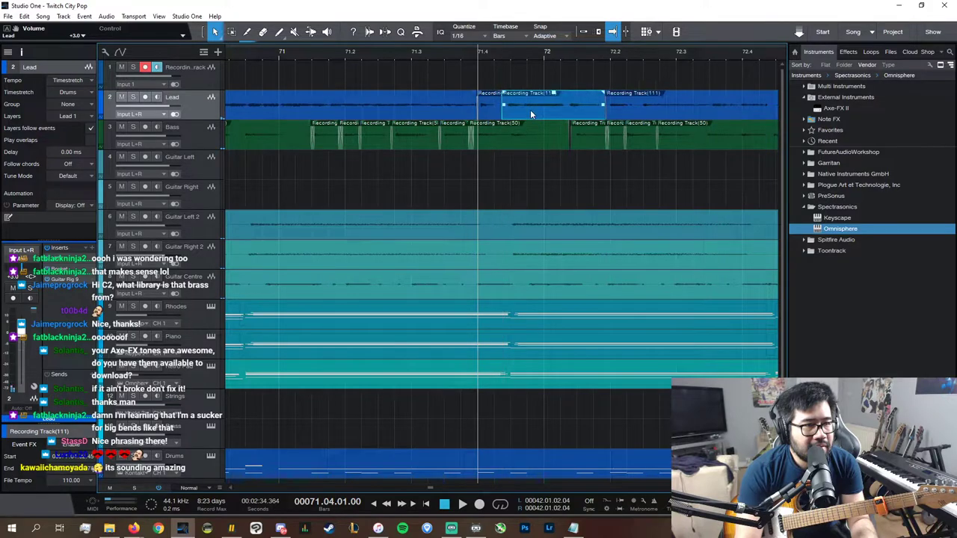
pyautogui.moveTo(530, 109); pyautogui.dragTo(555, 111)
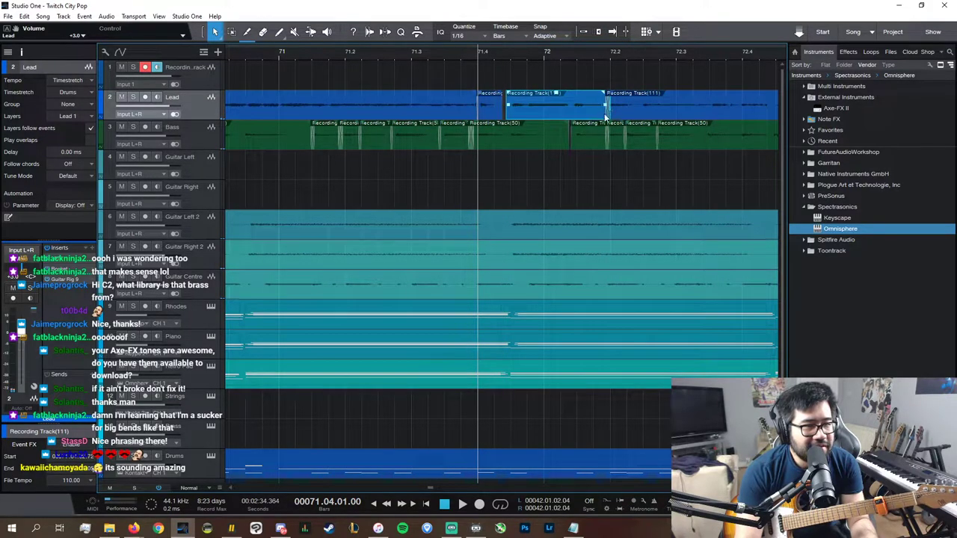
# - Extend the start of the following Lead clip back to meet the nudged segment, and turn snapping back on
pyautogui.moveTo(608, 108); pyautogui.dragTo(605, 107)
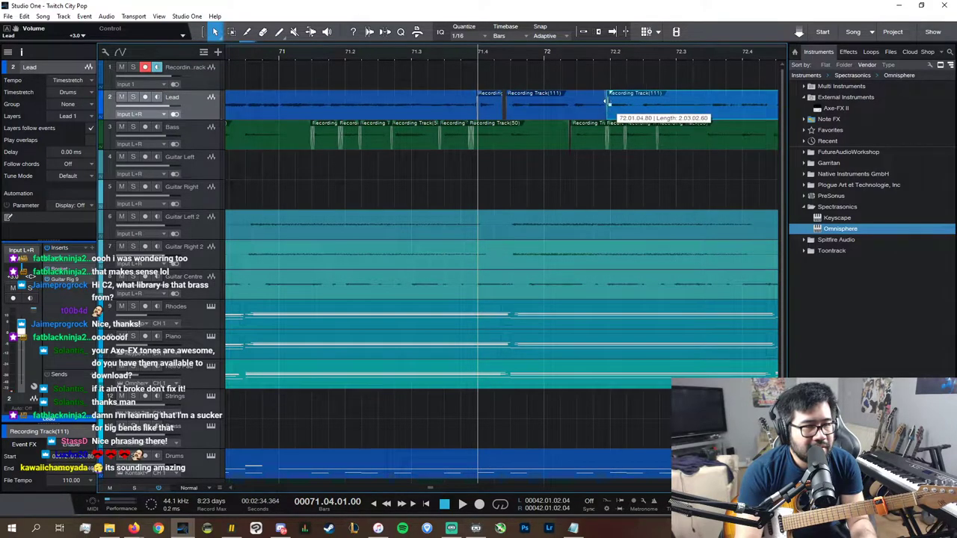
pyautogui.press('f')
pyautogui.press('space')
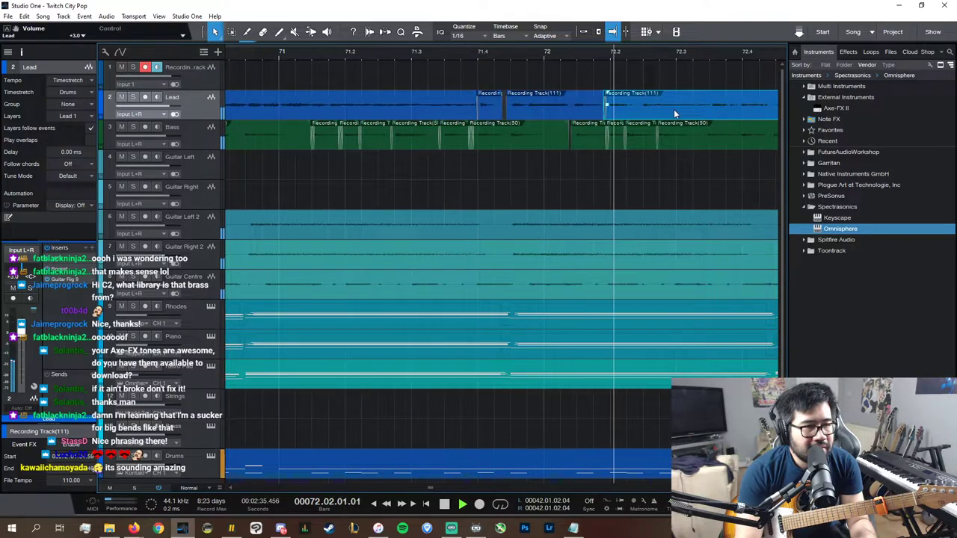
pyautogui.press('space')
pyautogui.press('space')
pyautogui.press('n')
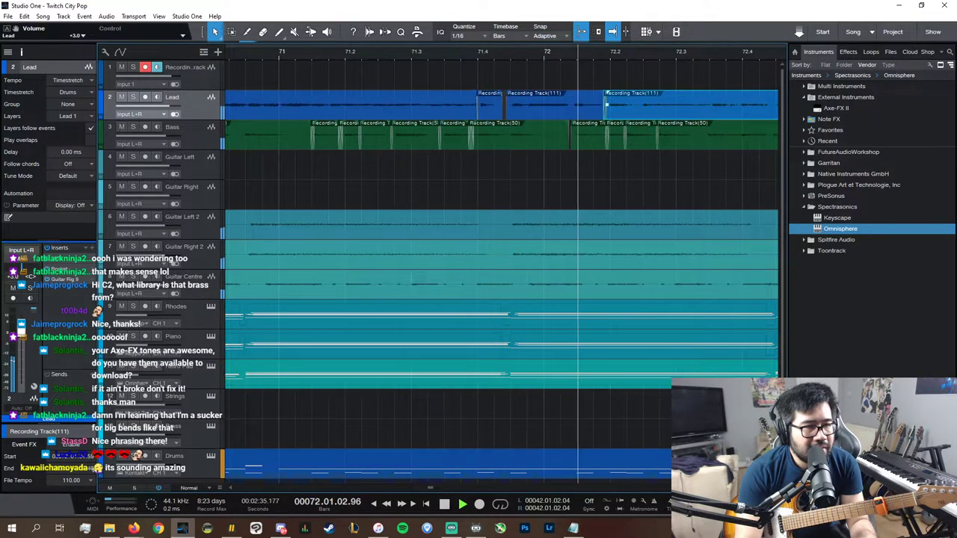
# - Trim the end of the last Lead clip to just before bar 75 and play the section from bar 72
pyautogui.press('w')
pyautogui.press('w')
pyautogui.press('w')
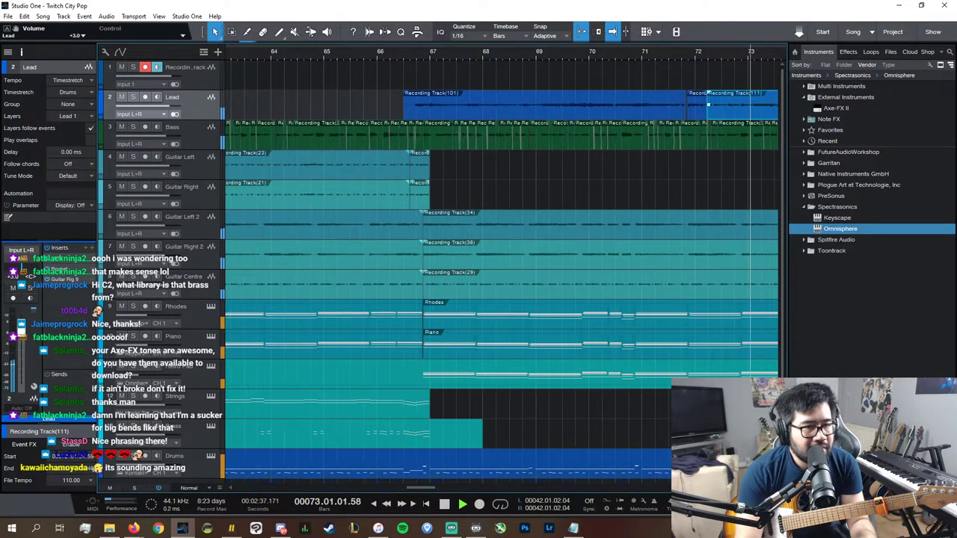
pyautogui.hscroll(3, 502, 270)
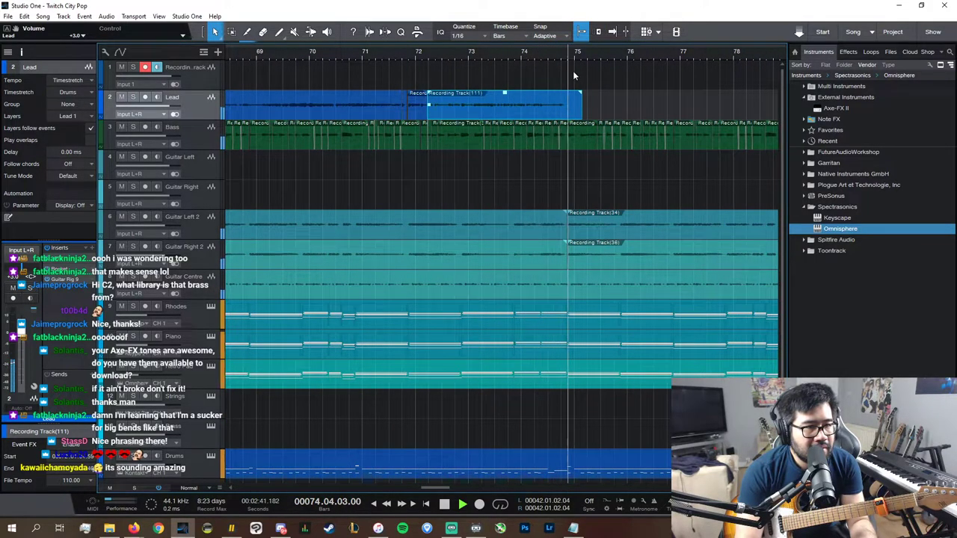
pyautogui.press('space')
pyautogui.moveTo(583, 114); pyautogui.dragTo(569, 116)
pyautogui.click(421, 54)
pyautogui.press('space')
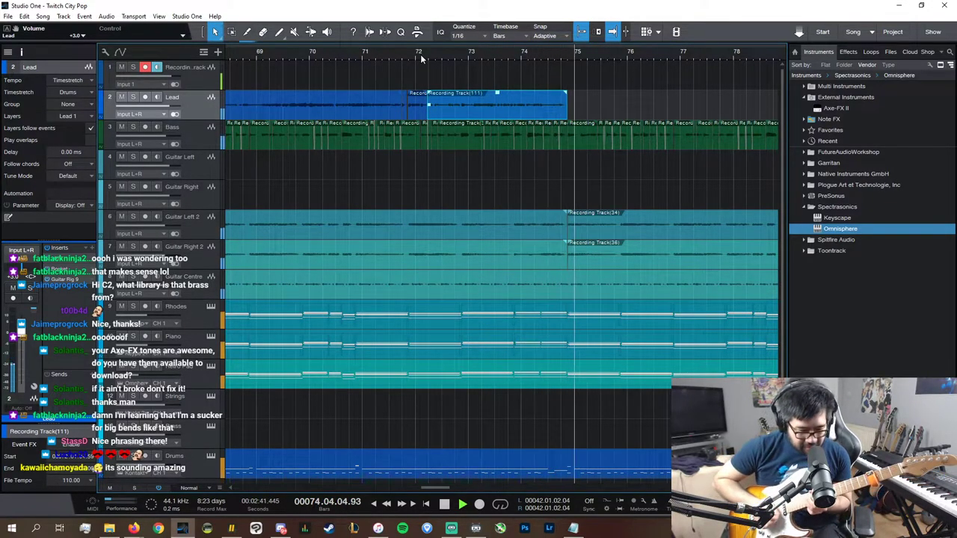
# - Try recording a lead guitar take on the recording track from bar 72
pyautogui.press('space')
pyautogui.press('*')
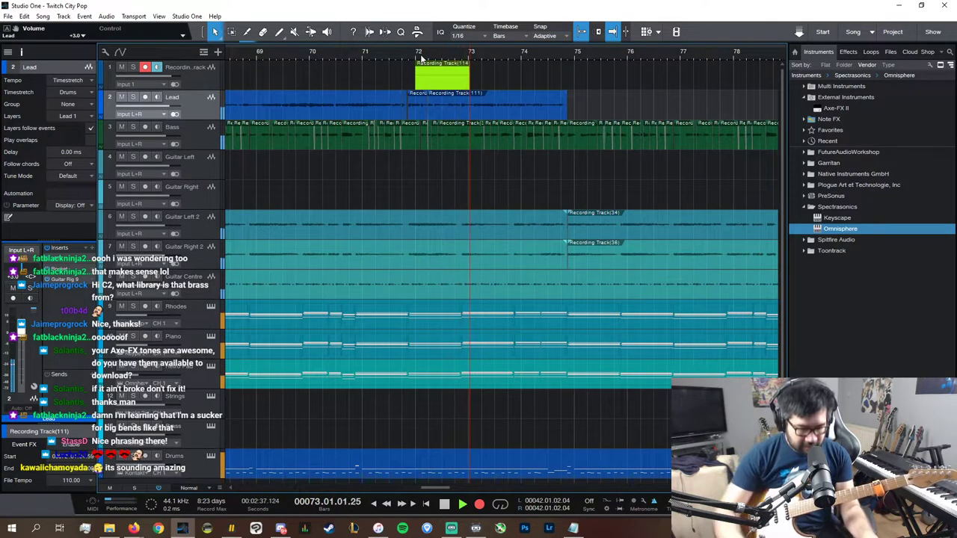
pyautogui.press('space')
# - Try several lead guitar takes on the recording track from bar 74, discarding each one
pyautogui.click(520, 51)
pyautogui.press('KP_Multiply')
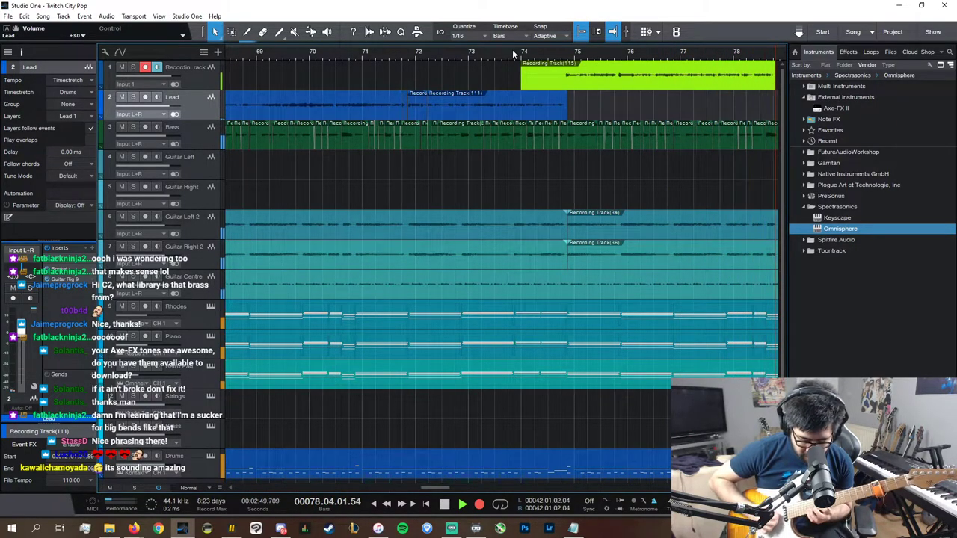
pyautogui.press('space')
pyautogui.press('KP_Multiply')
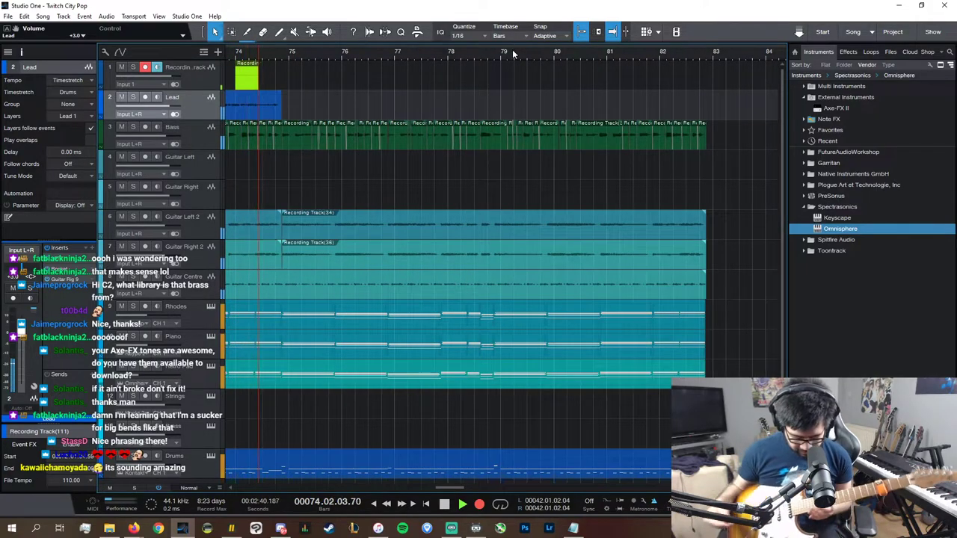
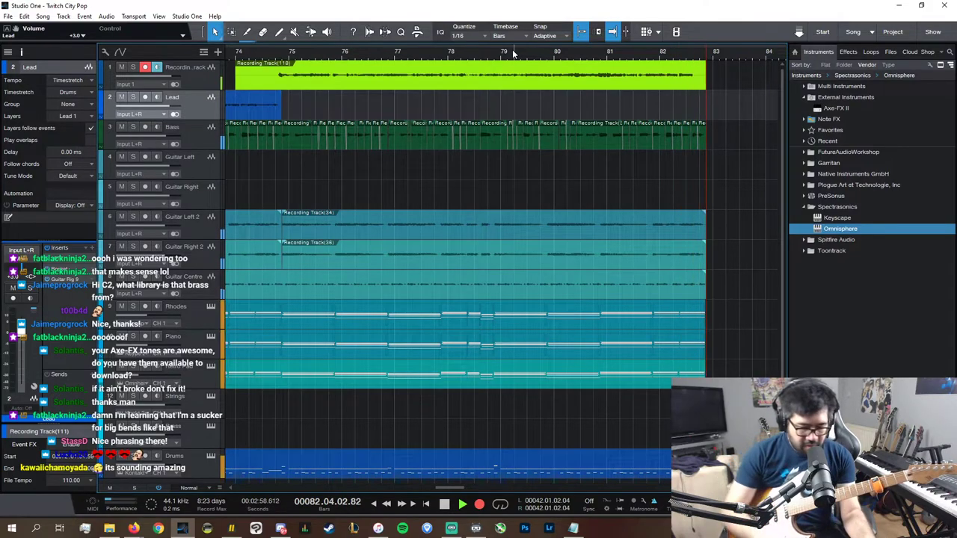
pyautogui.press('space')
pyautogui.hotkey('ctrl', 'z')
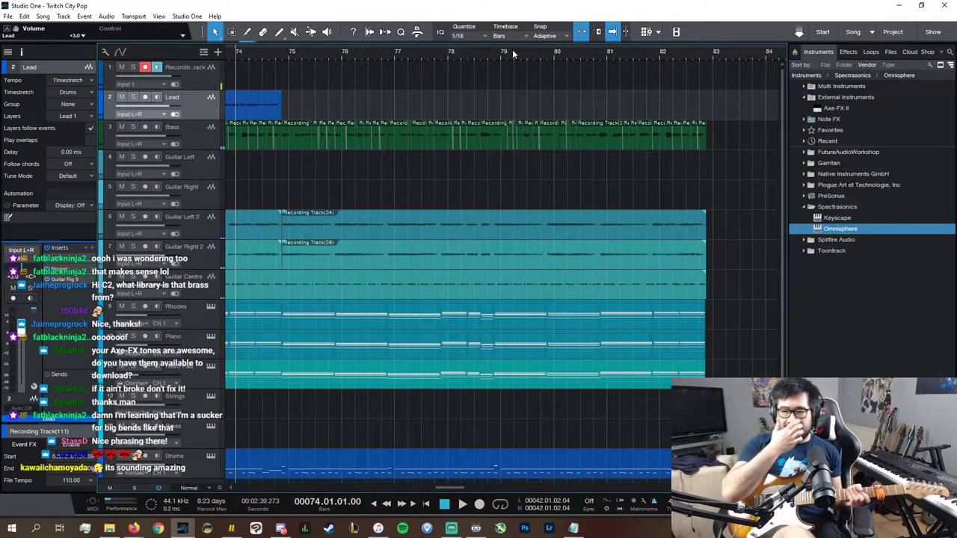
pyautogui.press('KP_Multiply')
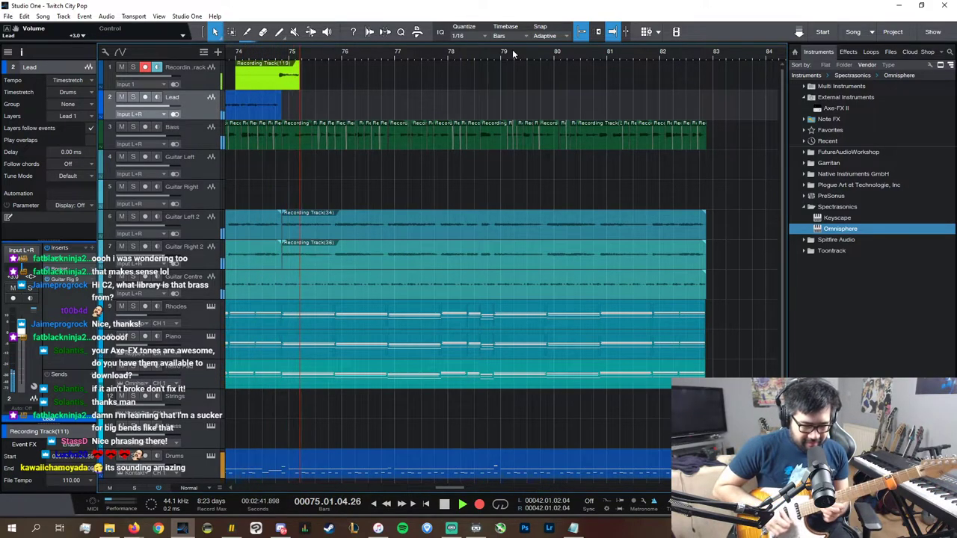
pyautogui.press('KP_Multiply')
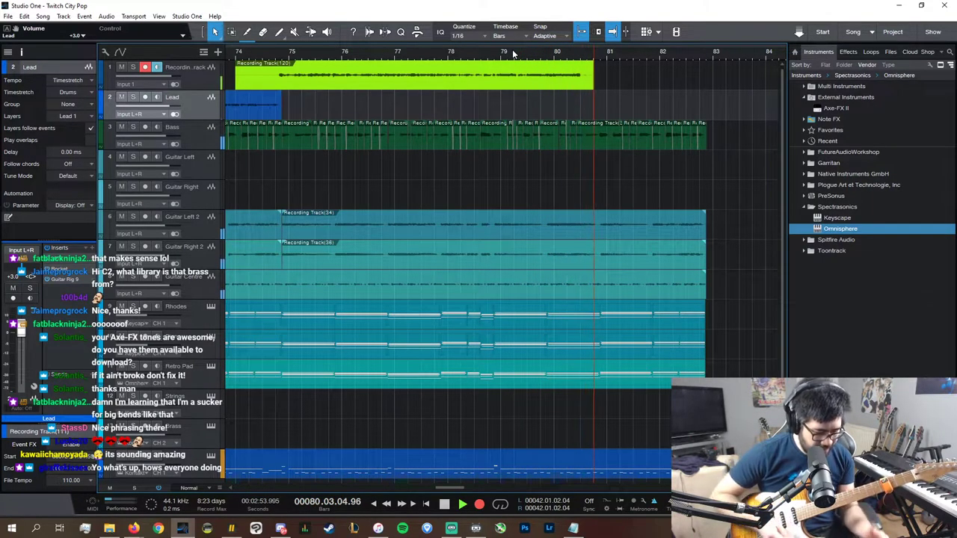
pyautogui.hotkey('ctrl', 'z')
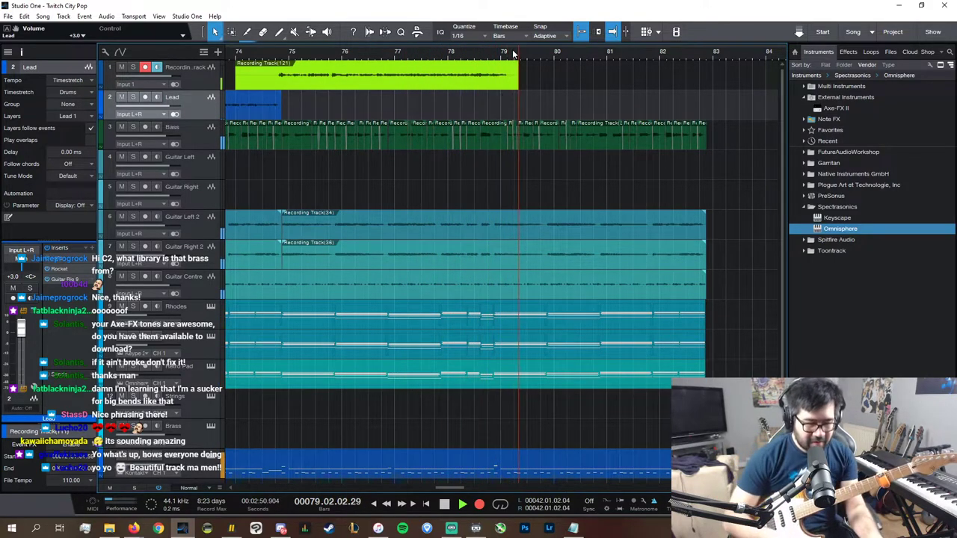
pyautogui.press('space')
pyautogui.hotkey('ctrl', 'z')
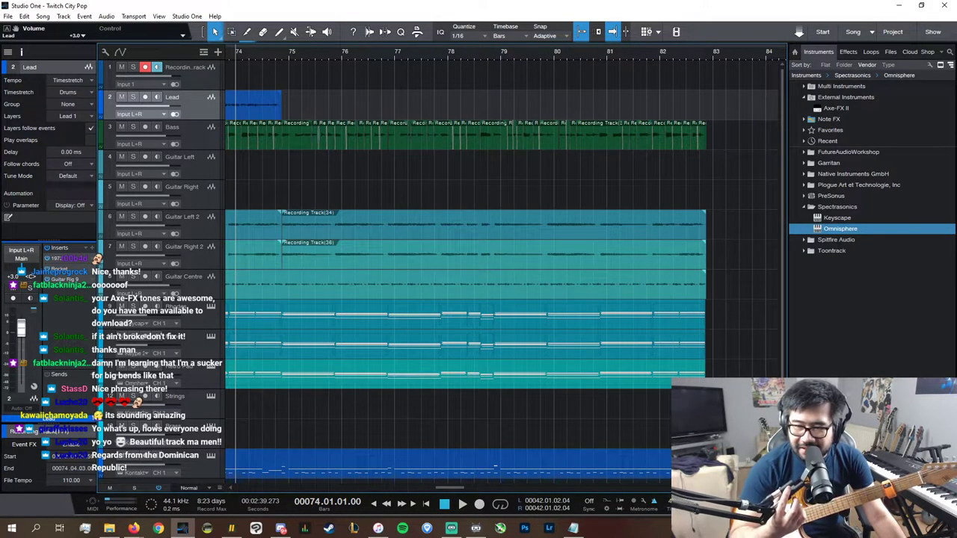
pyautogui.press('KP_Multiply')
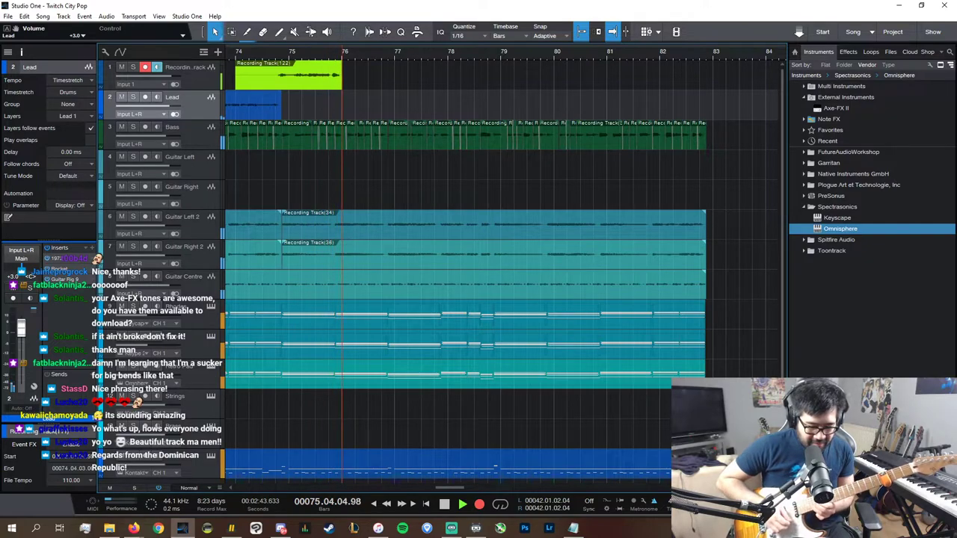
pyautogui.press('space')
pyautogui.hotkey('ctrl', 'z')
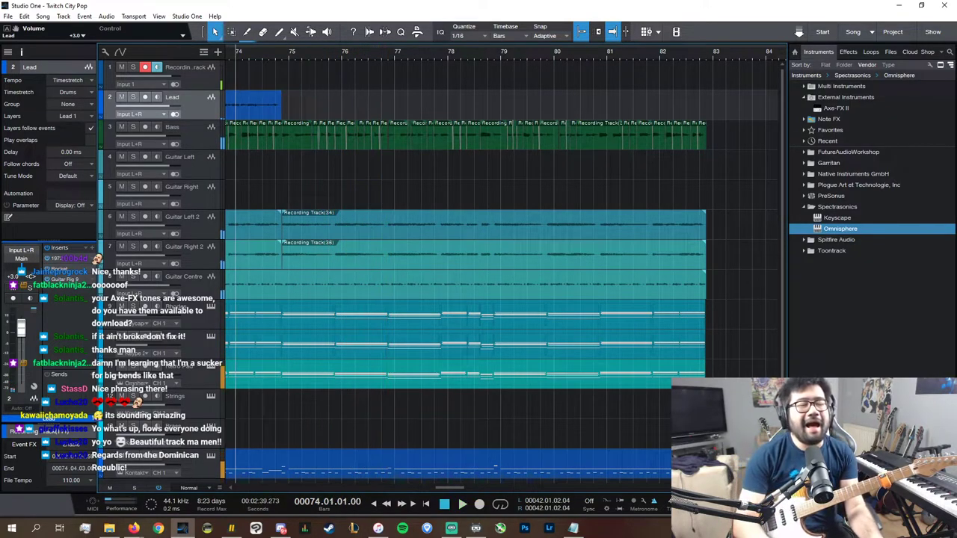
# - Record a lead guitar take on the recording track from bar 74 to about bar 83
pyautogui.press('KP_Multiply')
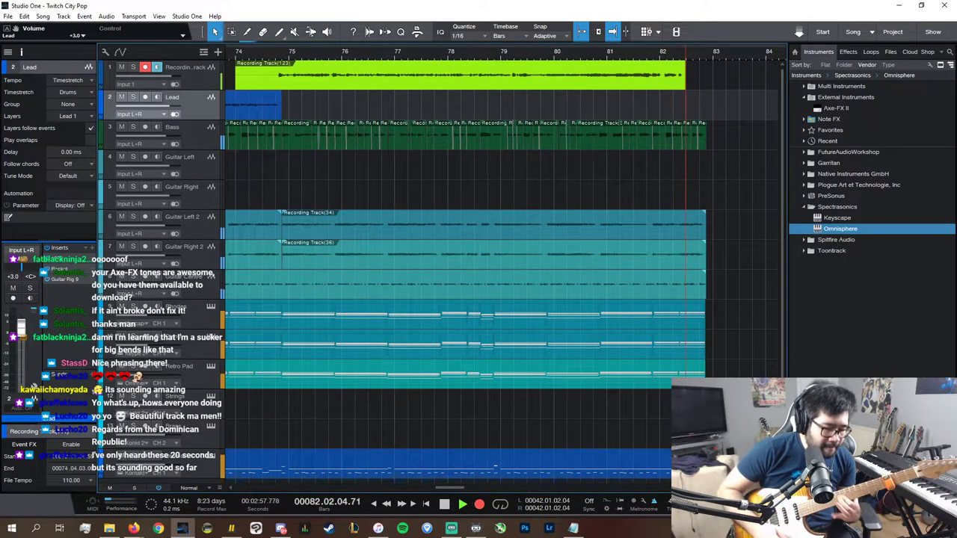
pyautogui.press('space')
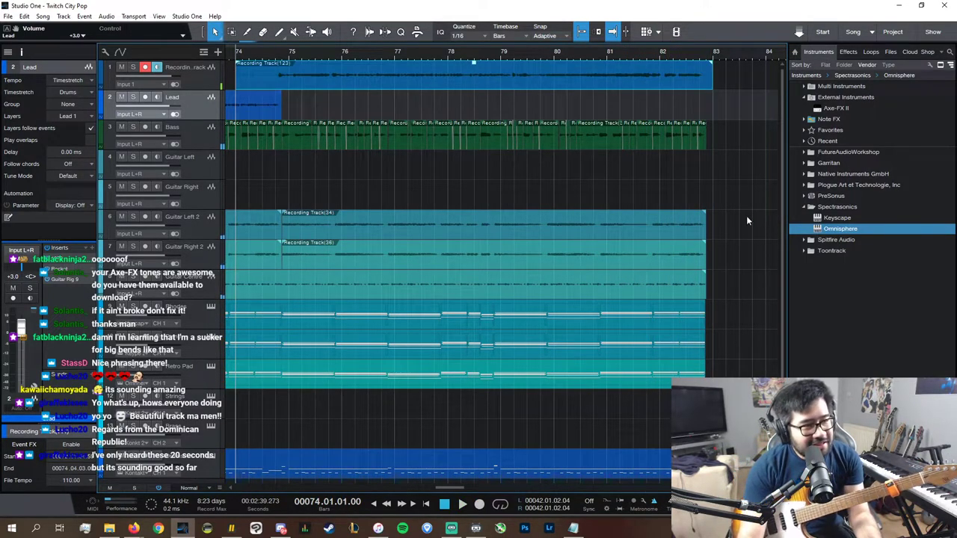
# - Split the new take just before bar 75, move its later part onto the Lead track, and delete the leftover beginning
pyautogui.press('e')
pyautogui.press('e')
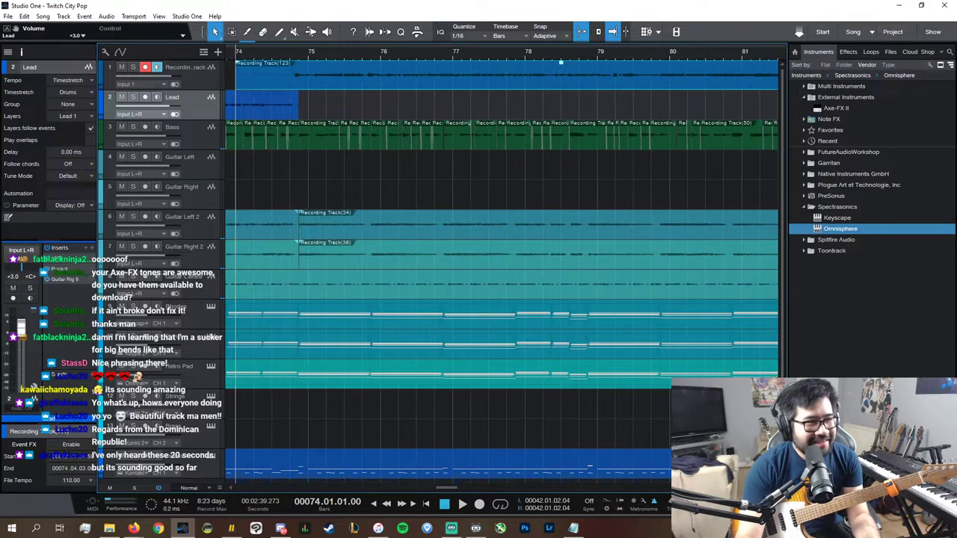
pyautogui.moveTo(322, 113); pyautogui.dragTo(316, 111)
pyautogui.keyDown('ctrl'); pyautogui.click(322, 77); pyautogui.keyUp('ctrl')
pyautogui.moveTo(329, 76); pyautogui.dragTo(336, 101)
pyautogui.click(303, 79)
pyautogui.press('Delete')
# - Play the assembled Lead track from before bar 75 through the end of the section past bar 83
pyautogui.click(291, 54)
pyautogui.press('space')
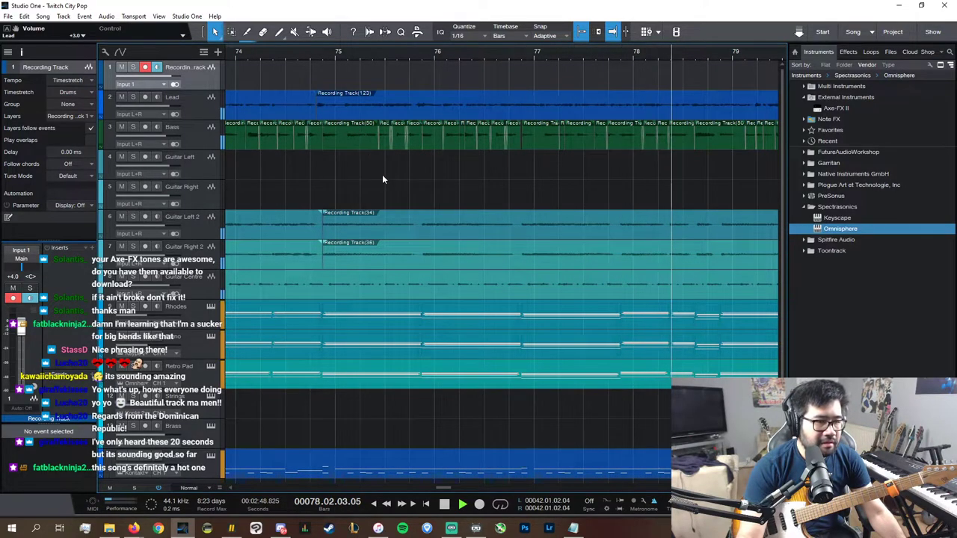
pyautogui.press('w')
pyautogui.press('w')
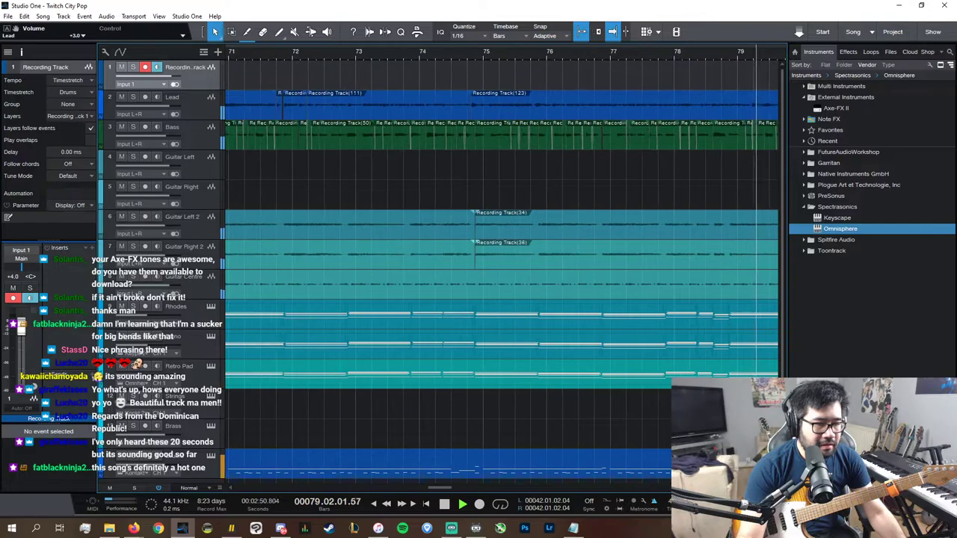
pyautogui.scroll(-2, 640, 489)
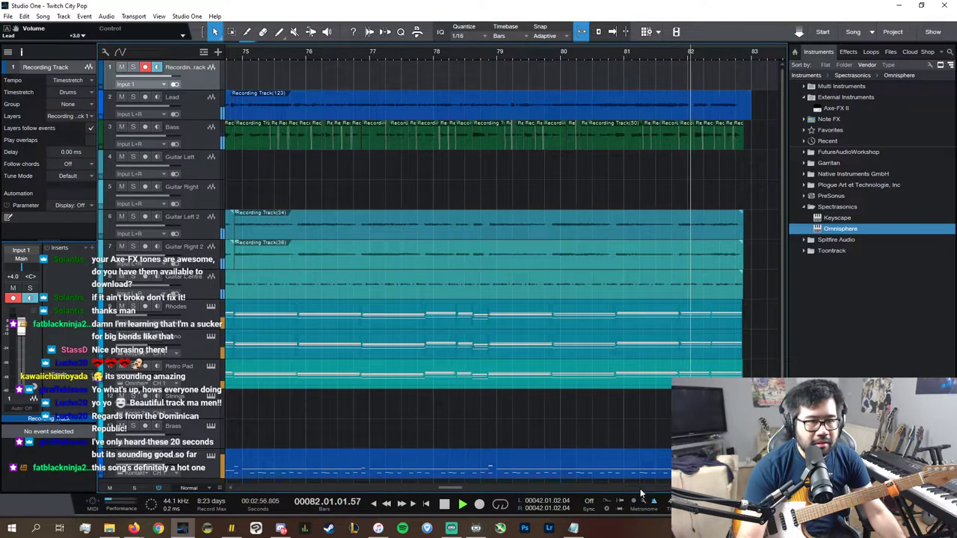
pyautogui.press('w')
pyautogui.press('w')
pyautogui.press('w')
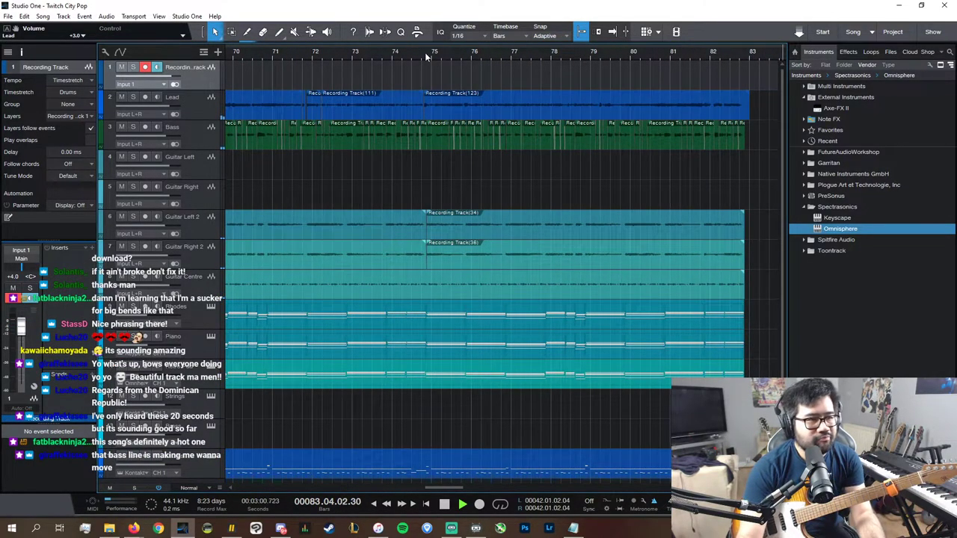
pyautogui.click(426, 56)
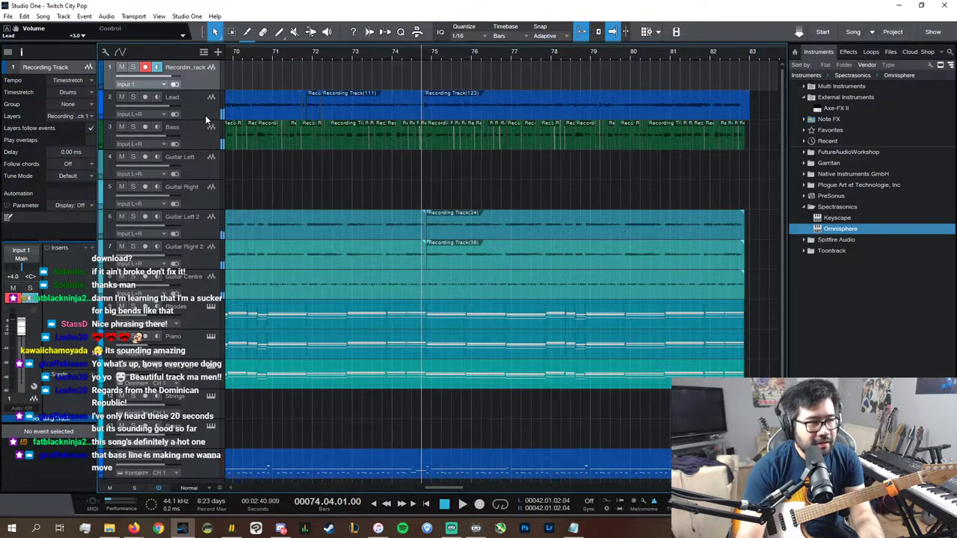
# - Duplicate the Lead track without its clips and move the clip starting just before bar 75 onto the muted duplicate
pyautogui.rightClick(205, 115)
pyautogui.click(247, 184)
pyautogui.moveTo(463, 119); pyautogui.dragTo(464, 131)
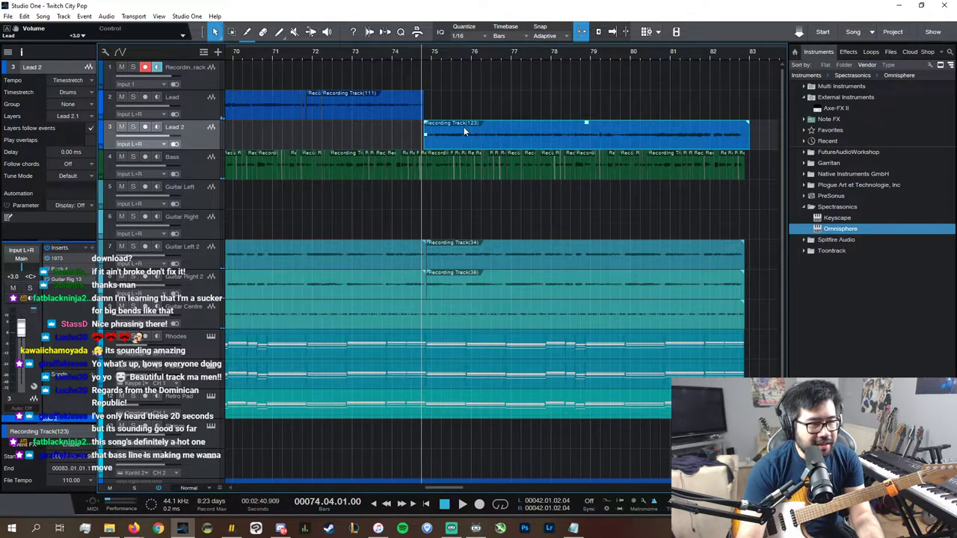
# - Try recording another lead guitar take on the recording track from bar 73
pyautogui.click(353, 53)
pyautogui.press('KP_Multiply')
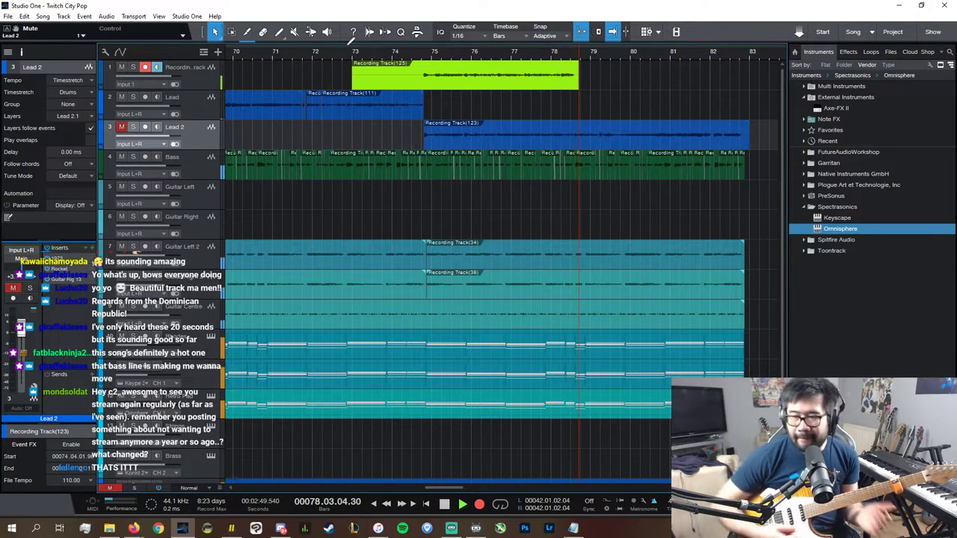
pyautogui.press('space')
pyautogui.hotkey('ctrl', 'z')
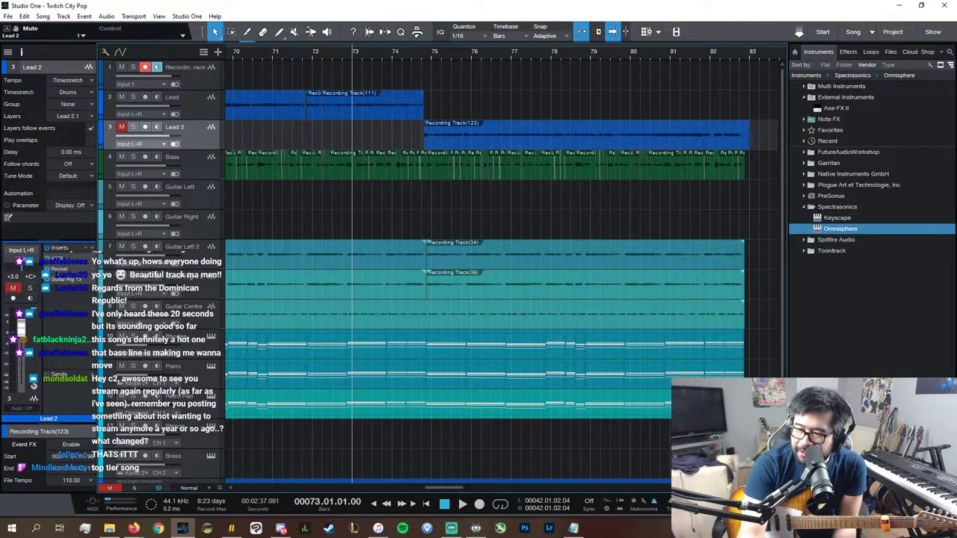
# - Record a lead guitar take on the recording track from bar 74 to about bar 81
pyautogui.click(389, 54)
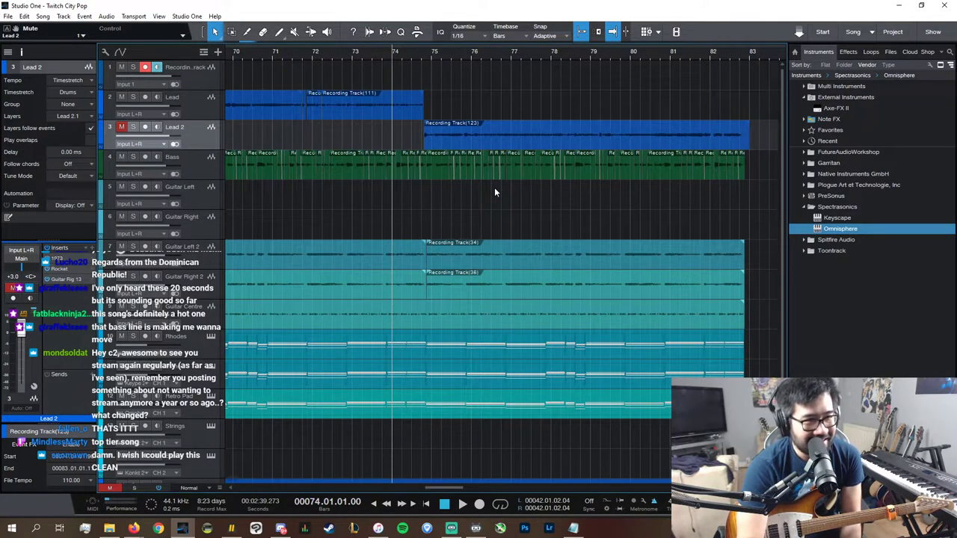
pyautogui.press('KP_Multiply')
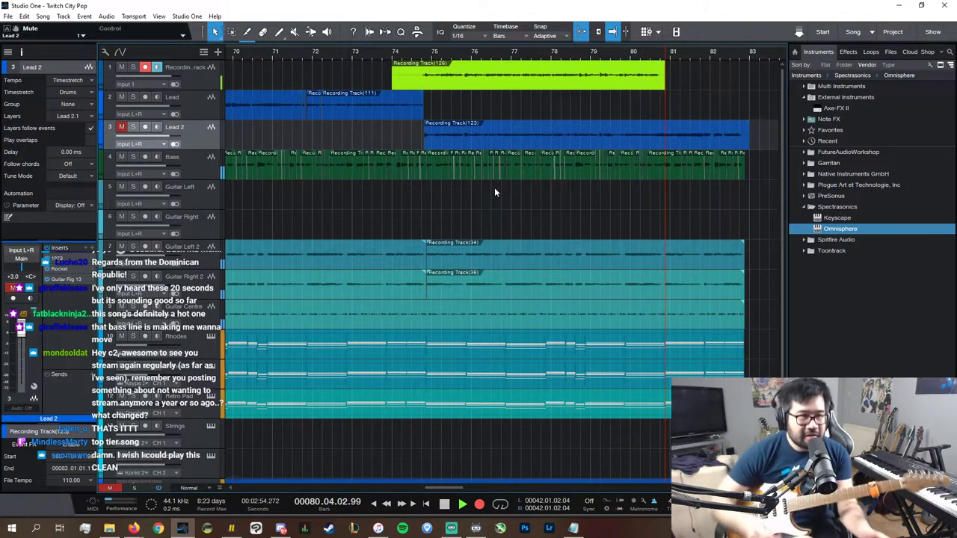
pyautogui.press('space')
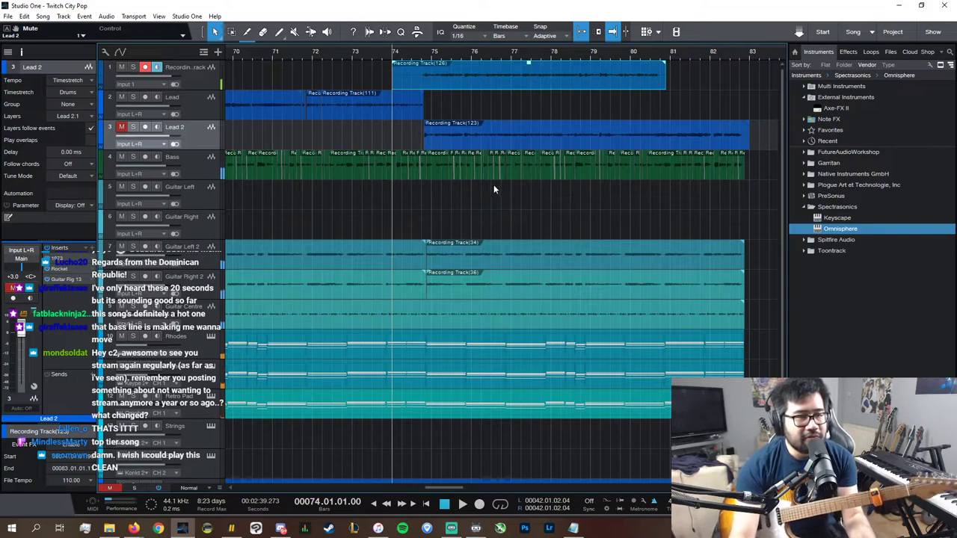
# - Split the new take just before bar 75, and move the Lead 2 clip's part before 75.04.02 onto the Lead track
pyautogui.click(424, 70)
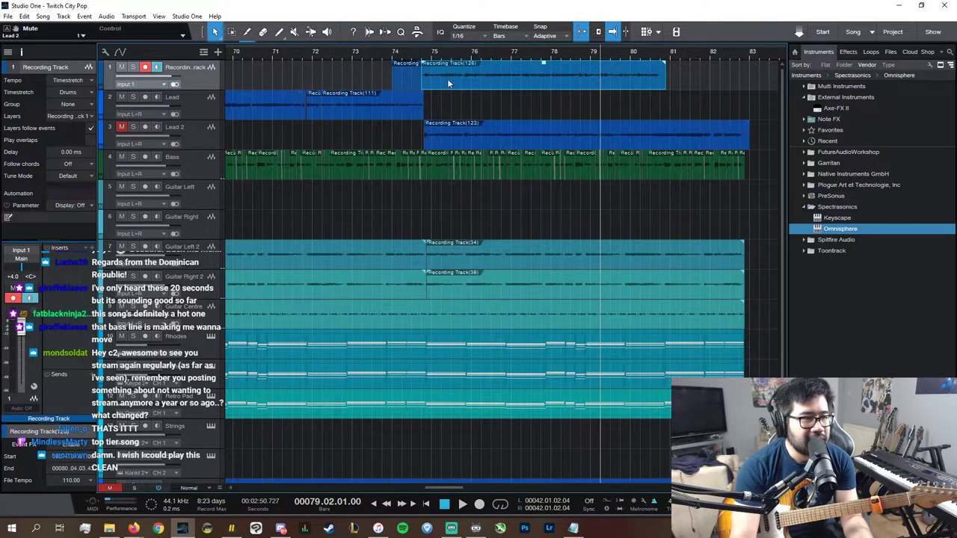
pyautogui.press('e')
pyautogui.press('e')
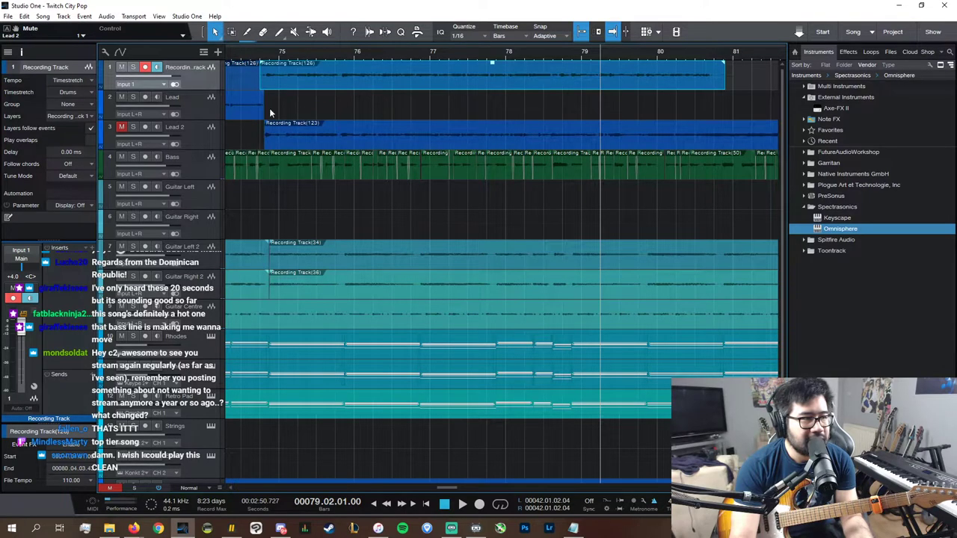
pyautogui.click(312, 55)
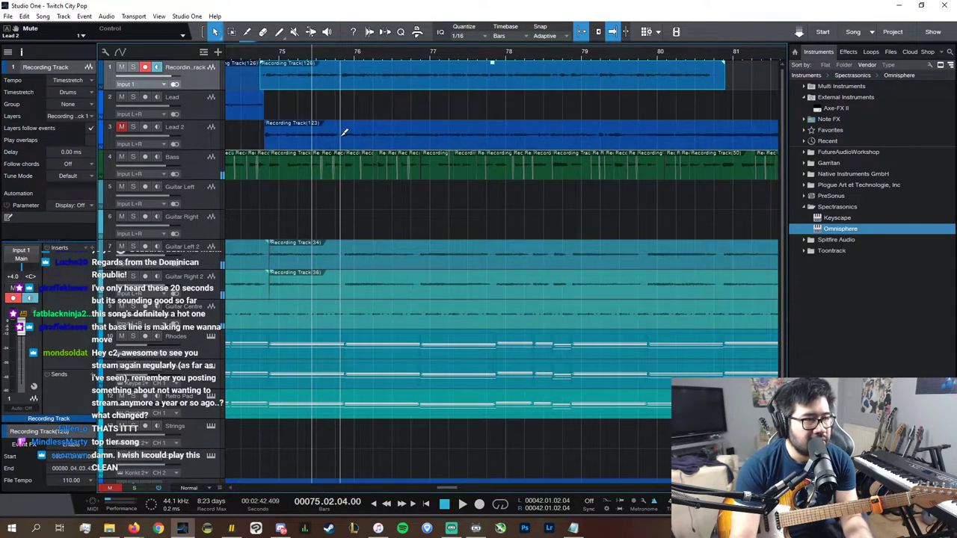
pyautogui.keyDown('alt'); pyautogui.click(341, 134); pyautogui.keyUp('alt')
pyautogui.click(342, 55)
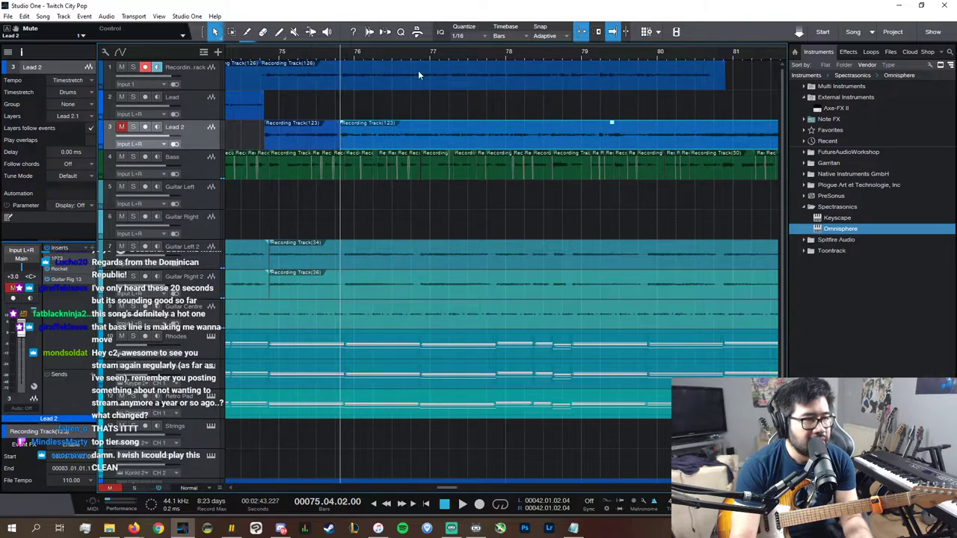
pyautogui.moveTo(324, 144); pyautogui.dragTo(323, 105)
# - Split the new take at 75.04.02, move its later part onto the Lead track, and play the result
pyautogui.keyDown('alt'); pyautogui.click(344, 72); pyautogui.keyUp('alt')
pyautogui.moveTo(361, 75); pyautogui.dragTo(362, 105)
pyautogui.press('space')
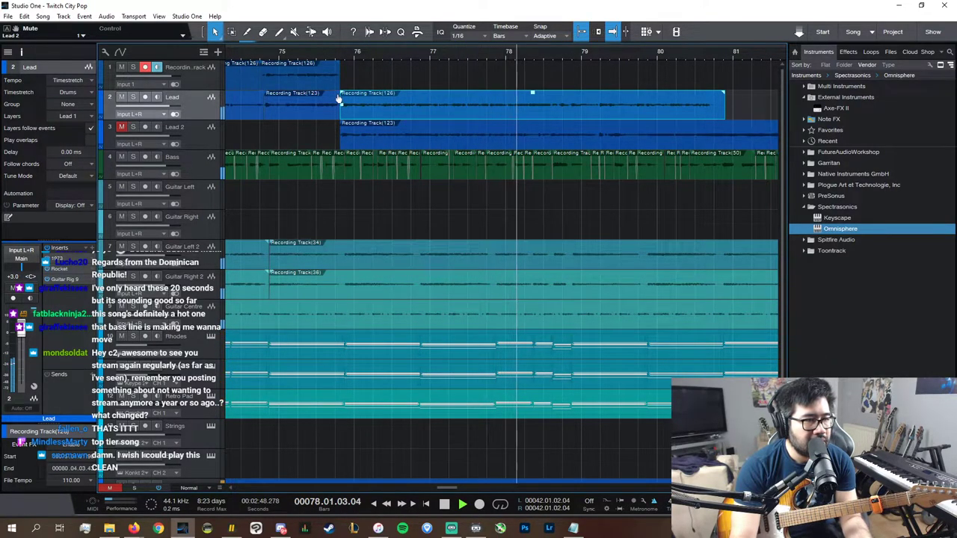
pyautogui.click(460, 58)
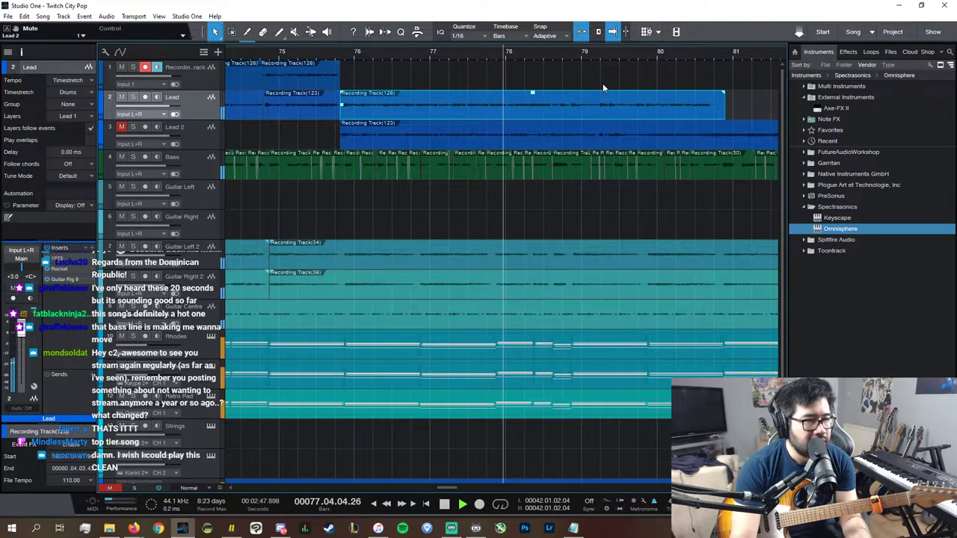
pyautogui.press('space')
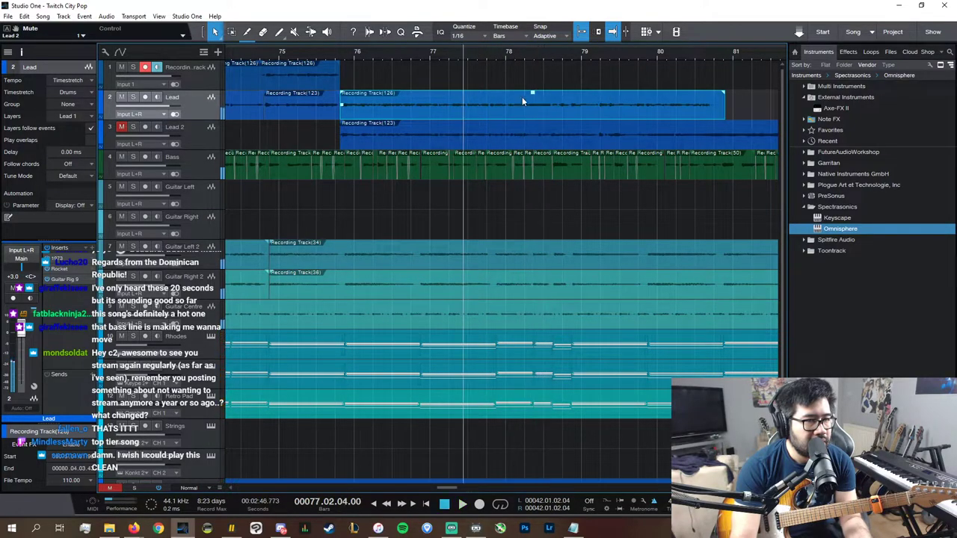
# - Solo Lead 2, audition it around bar 78, and split its clip at bar 78 and at about 78.02.04
pyautogui.click(503, 54)
pyautogui.press('space')
pyautogui.click(135, 128)
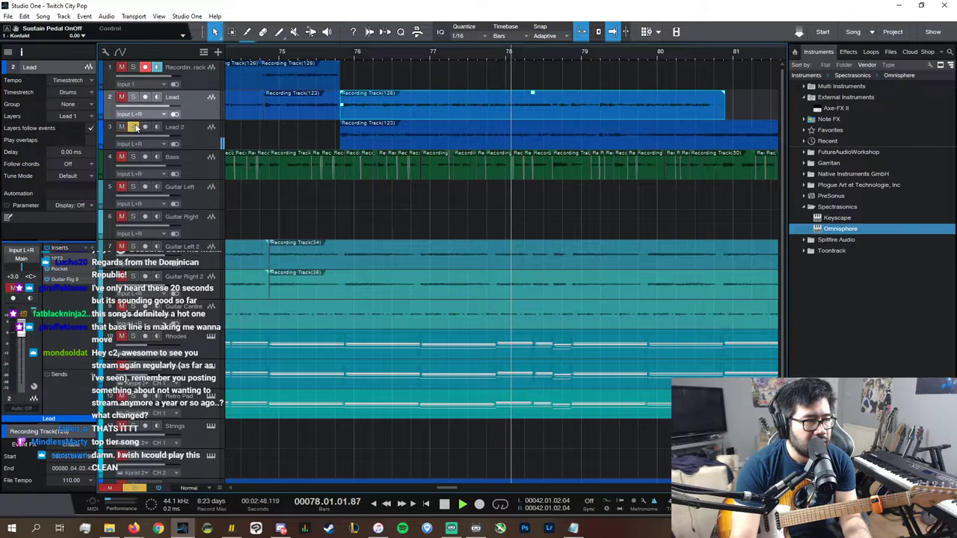
pyautogui.press('space')
pyautogui.keyDown('alt'); pyautogui.click(507, 133); pyautogui.keyUp('alt')
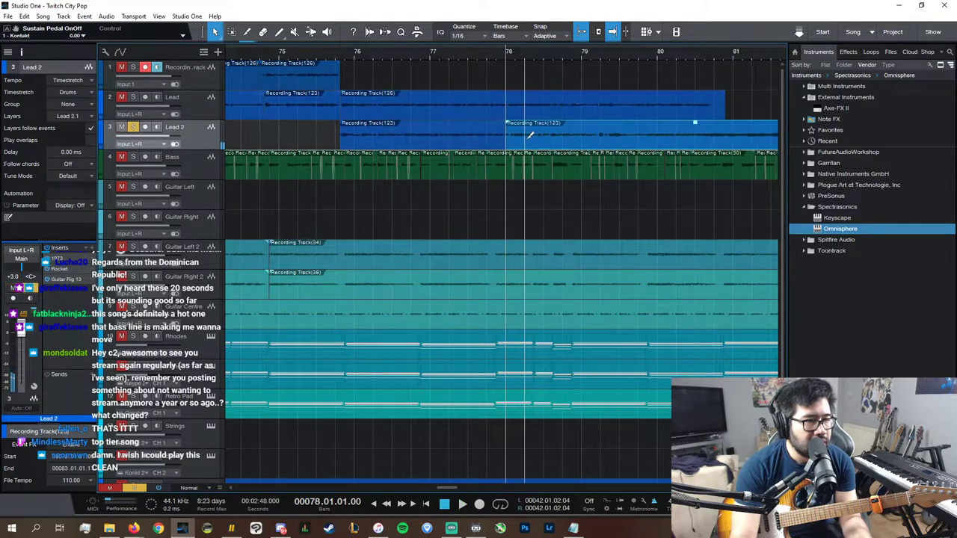
pyautogui.press('space')
pyautogui.press('space')
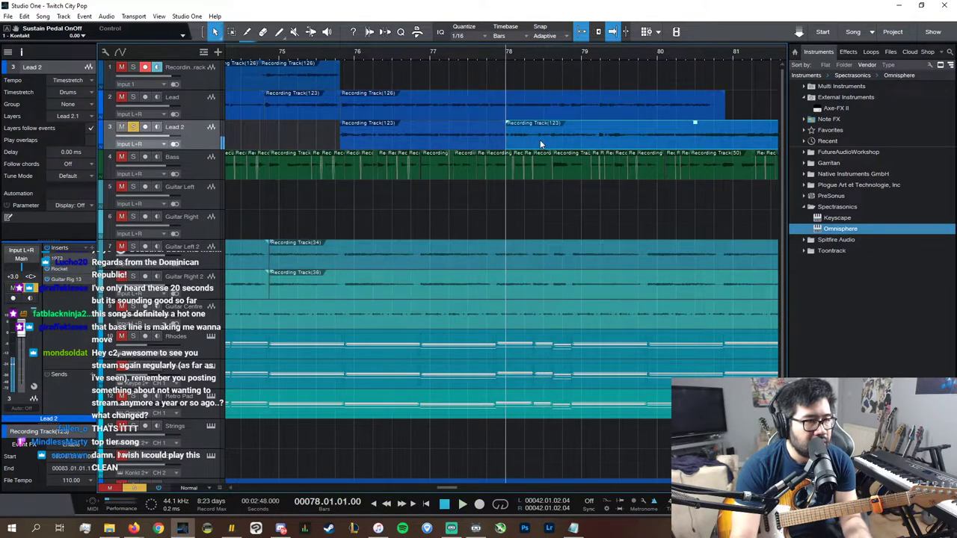
pyautogui.keyDown('alt'); pyautogui.click(539, 140); pyautogui.keyUp('alt')
# - Replace the Lead clip's section from bar 78 to 78.02.03 with the short piece from Lead 2
pyautogui.keyDown('alt'); pyautogui.click(510, 104); pyautogui.keyUp('alt')
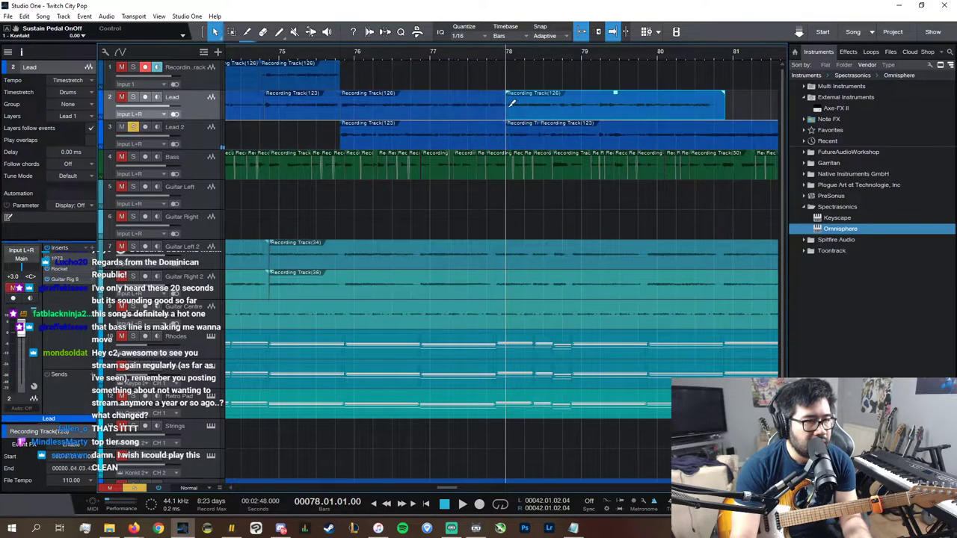
pyautogui.keyDown('alt'); pyautogui.click(536, 102); pyautogui.keyUp('alt')
pyautogui.click(526, 113)
pyautogui.press('Delete')
pyautogui.click(519, 144)
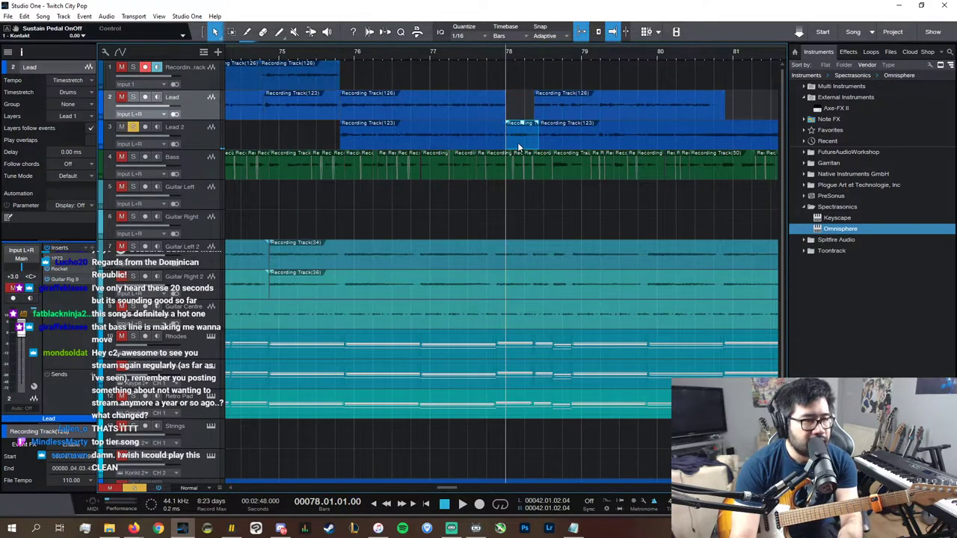
pyautogui.moveTo(523, 141); pyautogui.dragTo(533, 101)
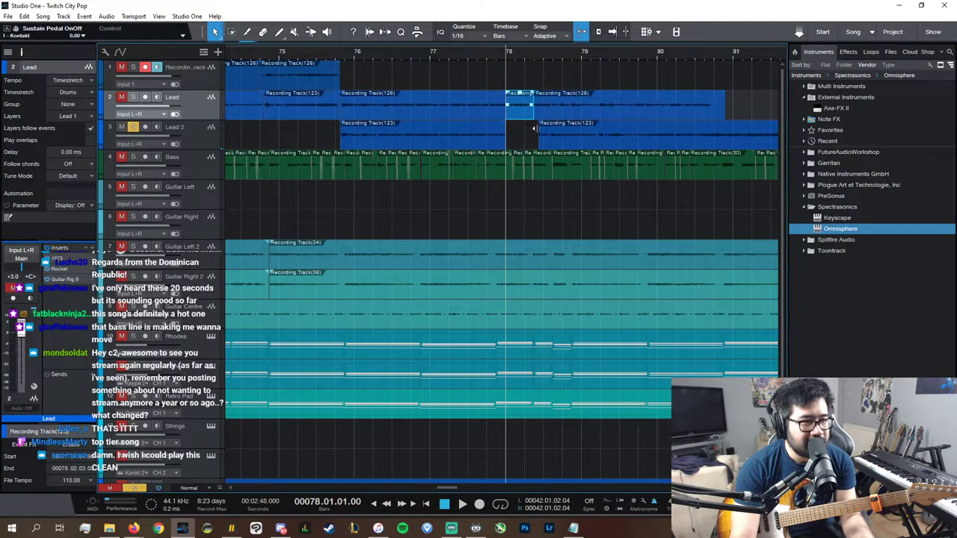
# - Turn off the Lead 2 solo, keep that track muted, and play the Lead join around bar 78
pyautogui.click(133, 127)
pyautogui.click(122, 128)
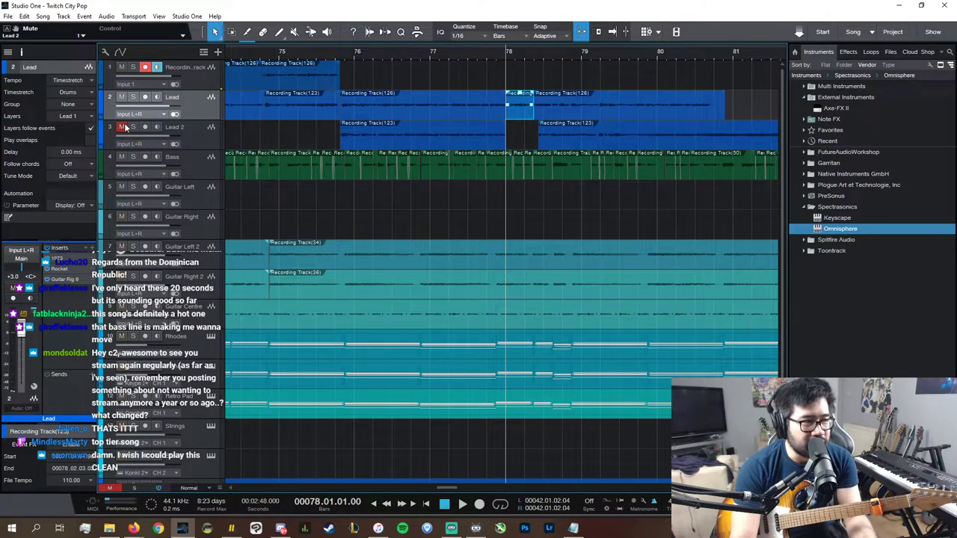
pyautogui.click(478, 53)
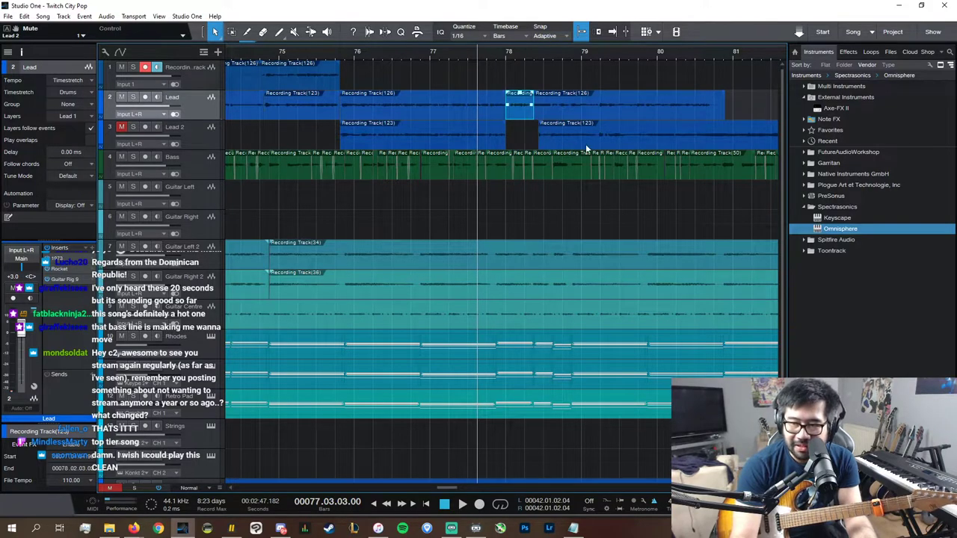
pyautogui.press('space')
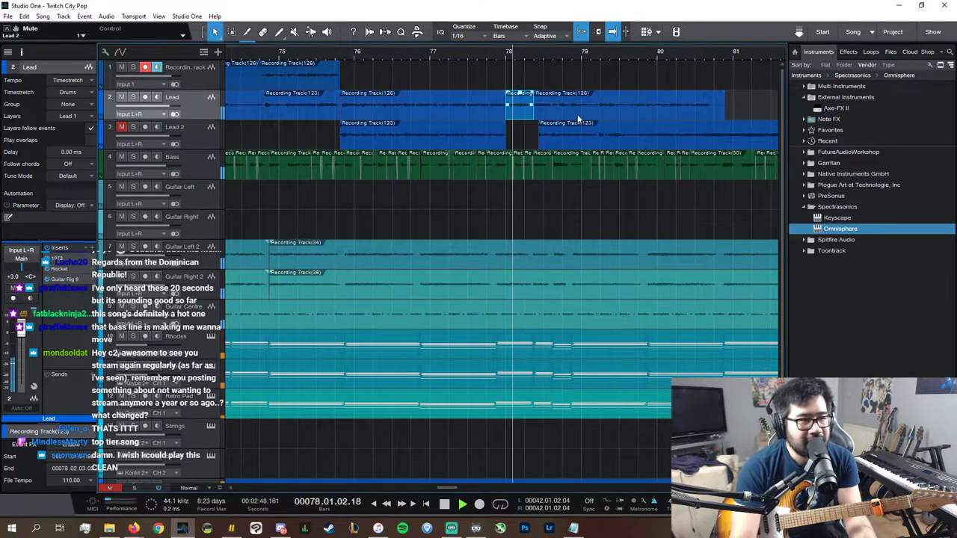
pyautogui.click(469, 58)
pyautogui.press('space')
# - Extend the start of the inserted Lead clip back to 77.04.01 and solo the Lead track during playback
pyautogui.moveTo(506, 112); pyautogui.dragTo(488, 115)
pyautogui.press('space')
pyautogui.click(133, 98)
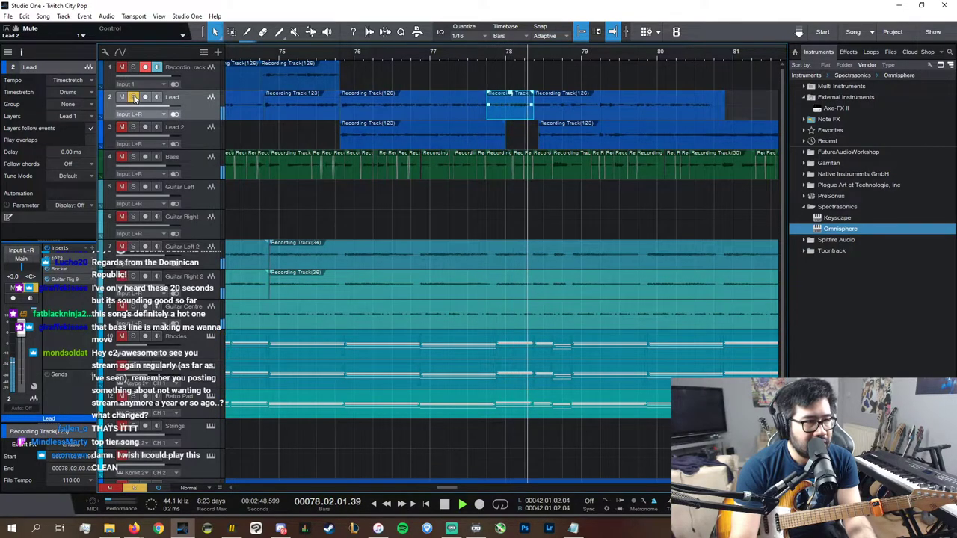
# - Try starting the inserted Lead clip at 77.03.01 and at bar 78, auditioning the join each time
pyautogui.click(470, 57)
pyautogui.moveTo(488, 112); pyautogui.dragTo(469, 118)
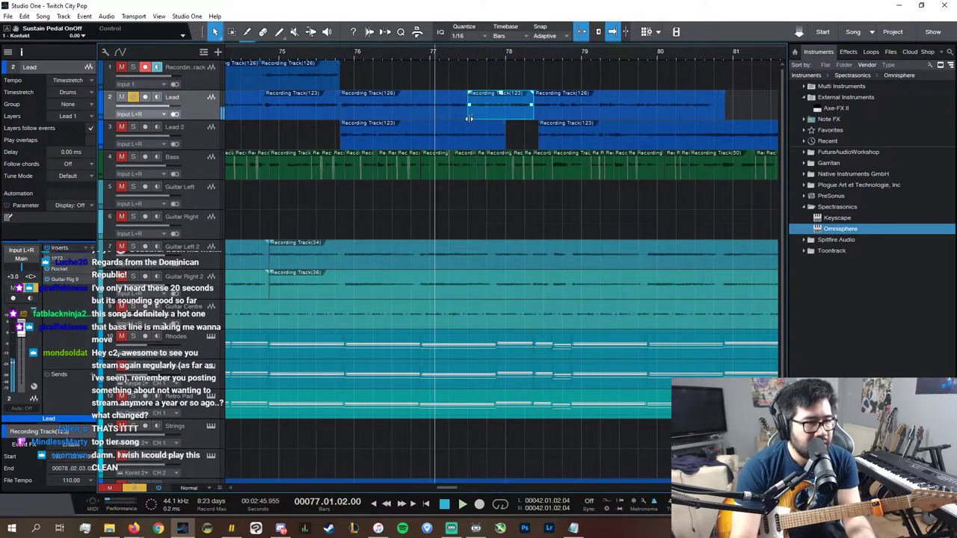
pyautogui.moveTo(470, 116); pyautogui.dragTo(508, 120)
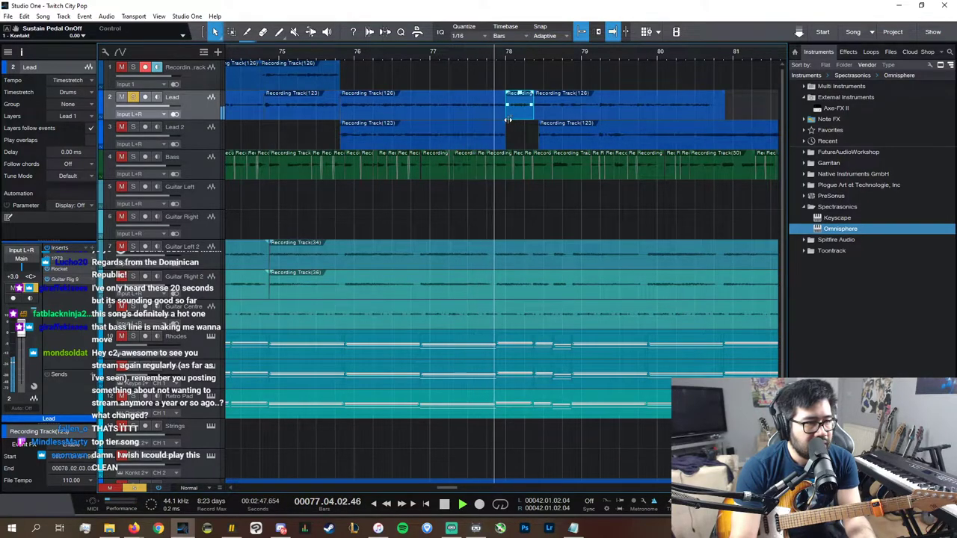
pyautogui.click(490, 77)
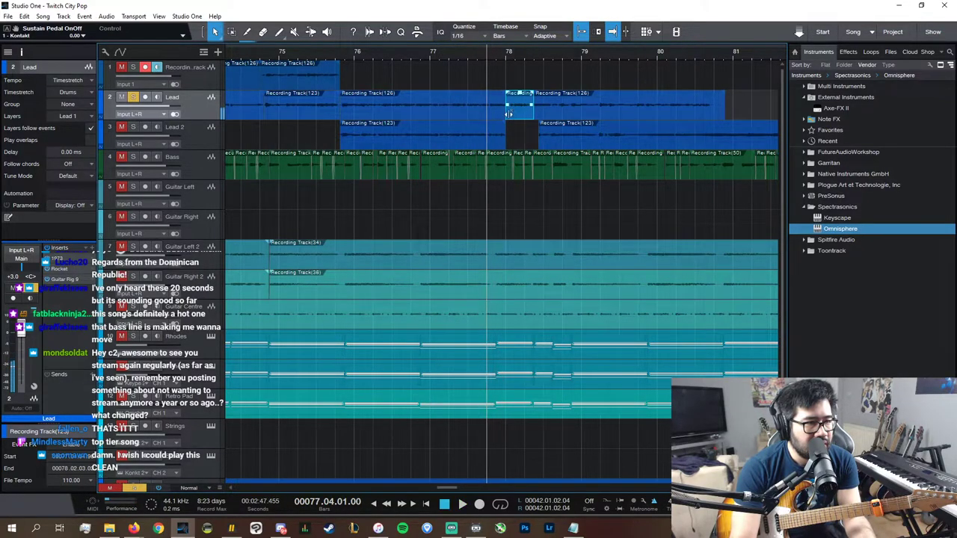
pyautogui.moveTo(507, 116); pyautogui.dragTo(470, 114)
pyautogui.click(439, 55)
pyautogui.press('space')
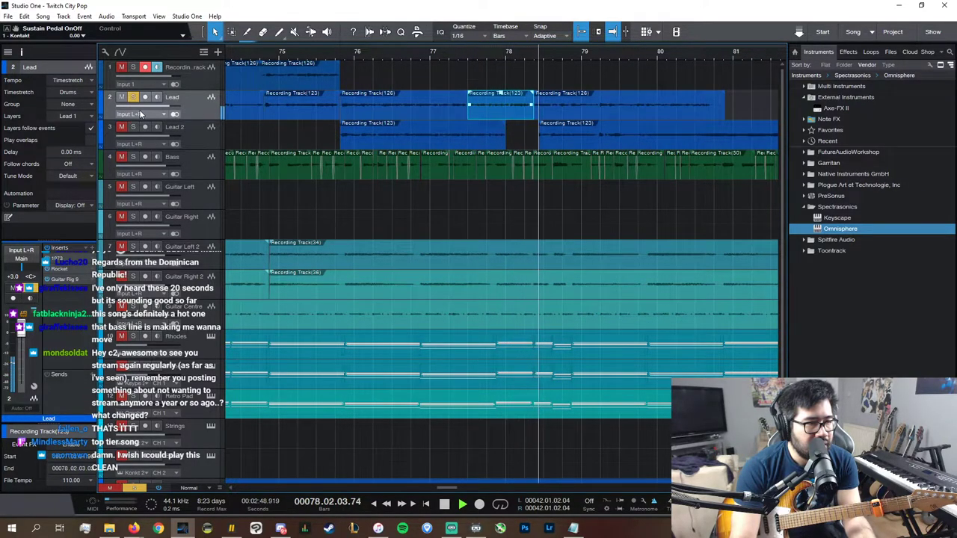
# - Try moving the boundary between the inserted Lead clip and the following clip back to 77.04.04, and play the join
pyautogui.press('space')
pyautogui.moveTo(546, 118); pyautogui.dragTo(502, 120)
pyautogui.press('space')
pyautogui.click(513, 71)
pyautogui.press('space')
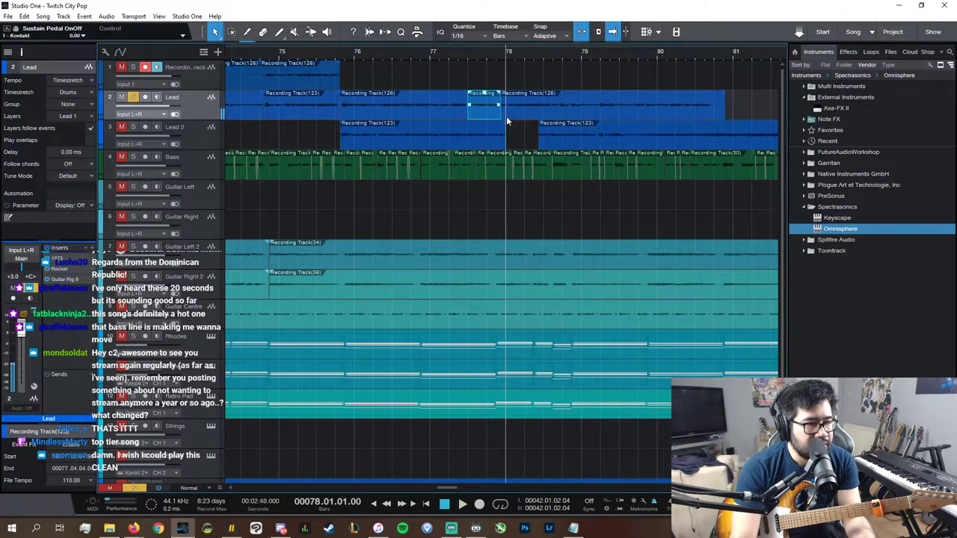
# - Undo the last four edge adjustments on the inserted Lead clip
pyautogui.hotkey('ctrl', 'z')
pyautogui.hotkey('ctrl', 'z')
pyautogui.hotkey('ctrl', 'z')
pyautogui.hotkey('ctrl', 'z')
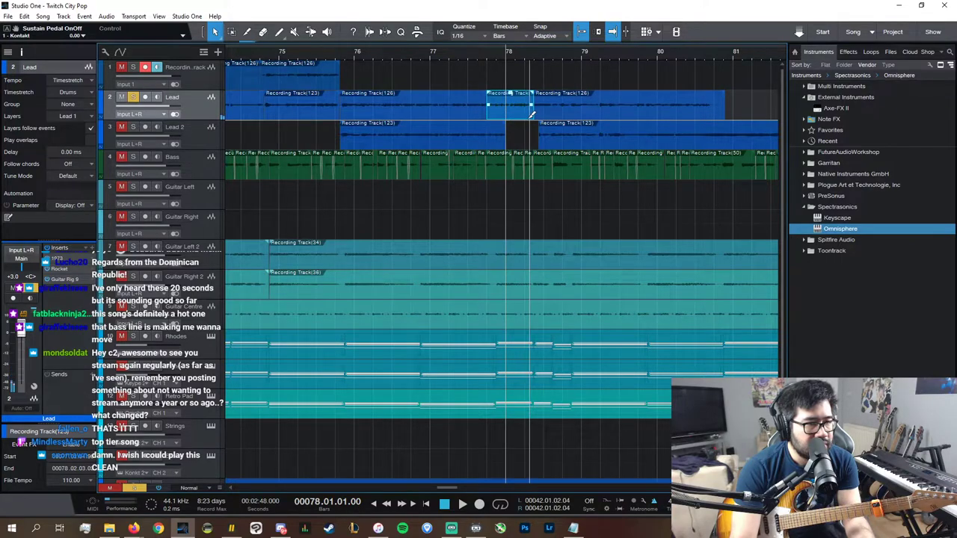
# - Start the following Lead clip at bar 78 in place of the inserted clip, and audition the join
pyautogui.press('space')
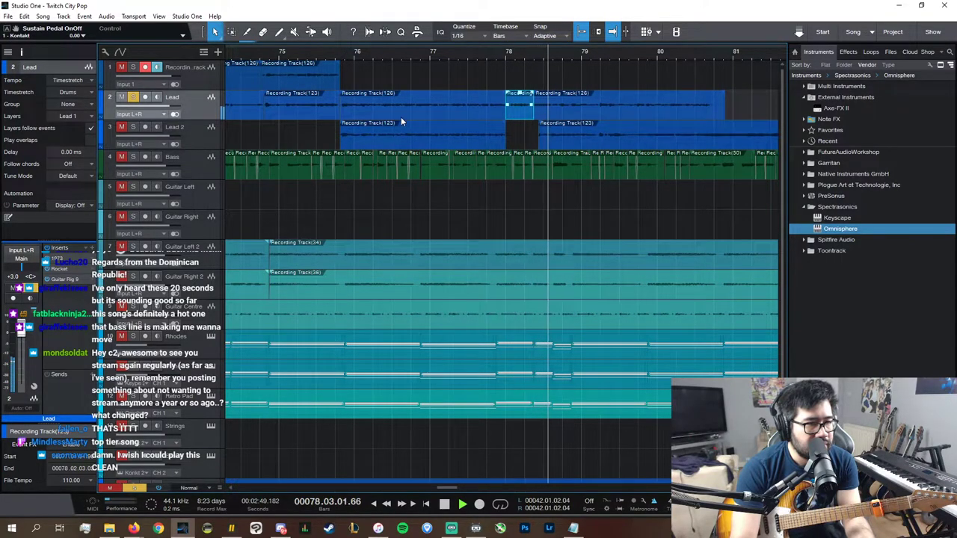
pyautogui.press('space')
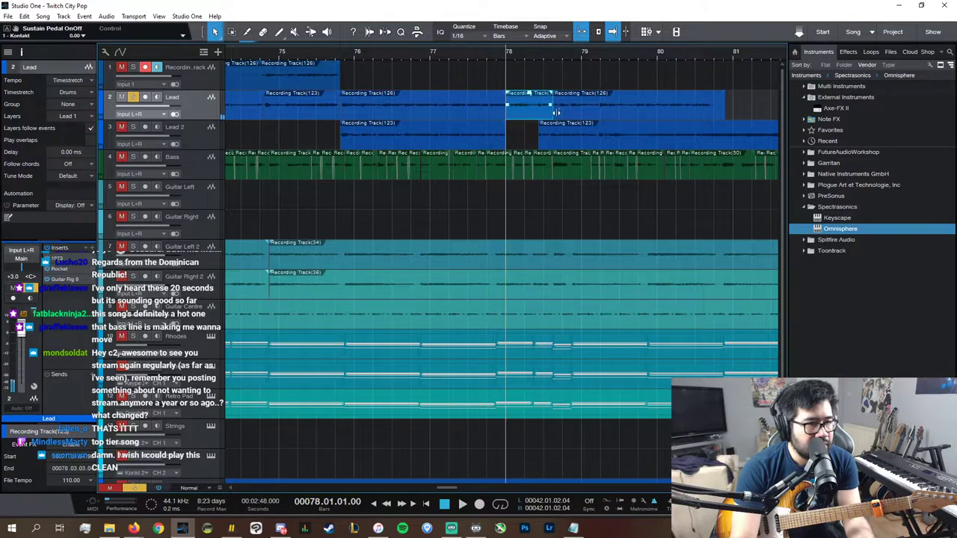
pyautogui.moveTo(536, 114); pyautogui.dragTo(507, 114)
pyautogui.press('space')
pyautogui.click(534, 117)
pyautogui.click(464, 52)
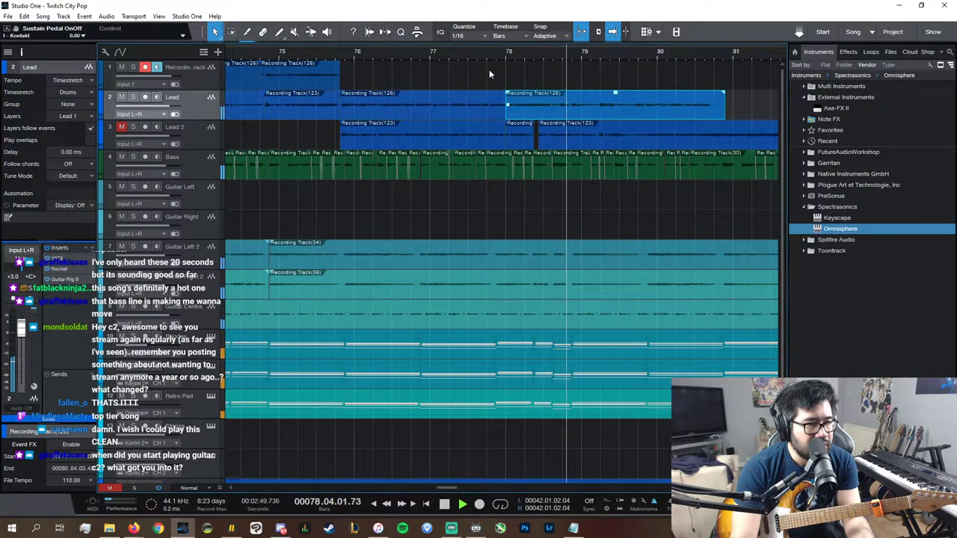
pyautogui.click(355, 54)
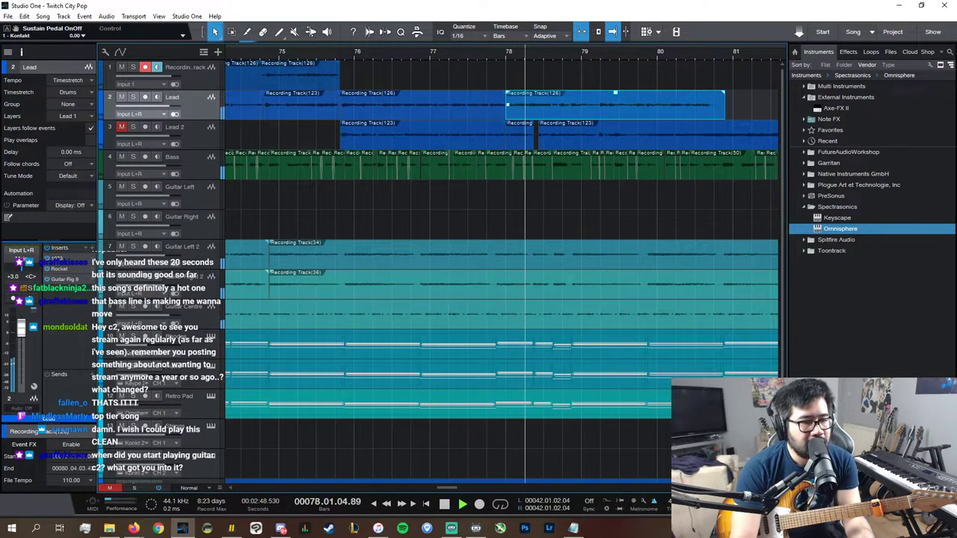
# - Try recording a new lead guitar take from bar 76 on the recording track, and undo it
pyautogui.press('w')
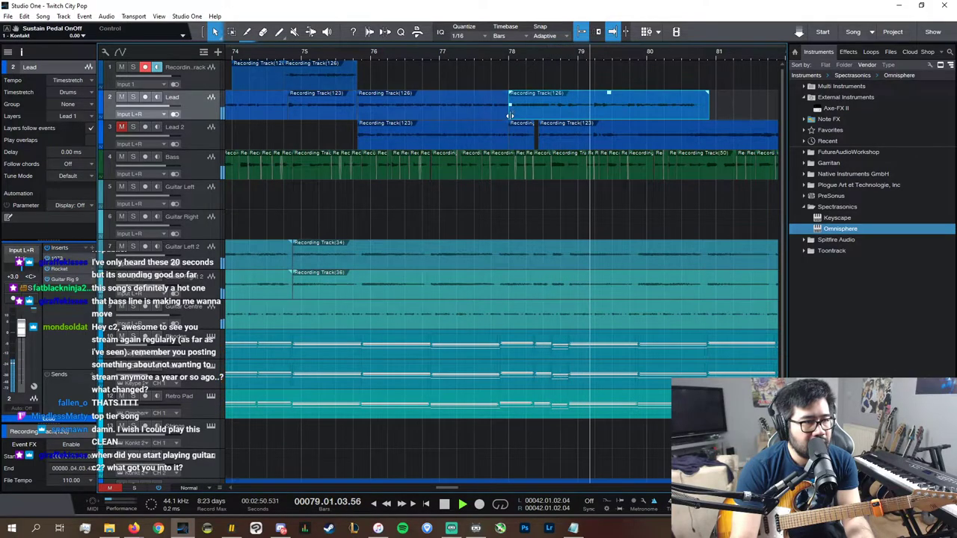
pyautogui.click(376, 58)
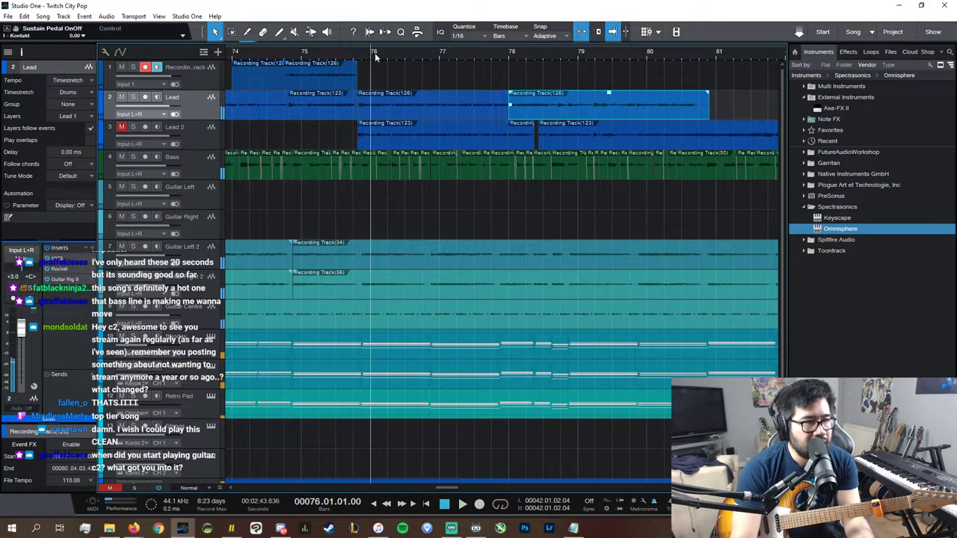
pyautogui.press('KP_Multiply')
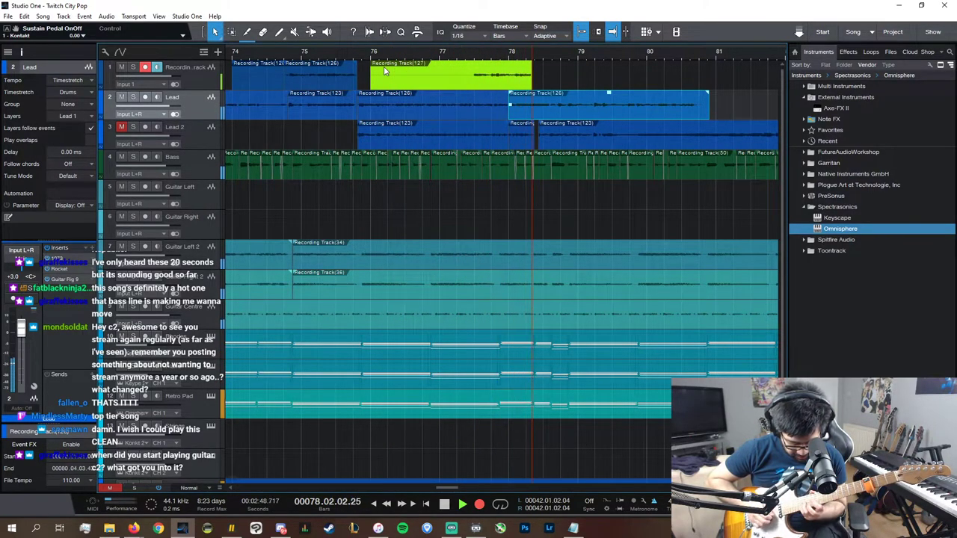
pyautogui.press('space')
pyautogui.hotkey('ctrl', 'z')
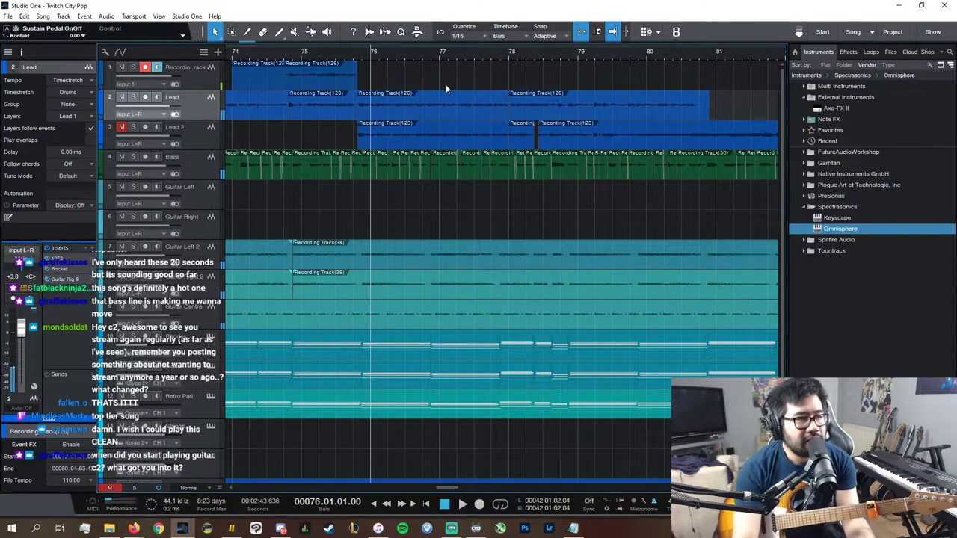
# - Play the existing Lead phrase around bars 76 and 77 in short passes
pyautogui.press('space')
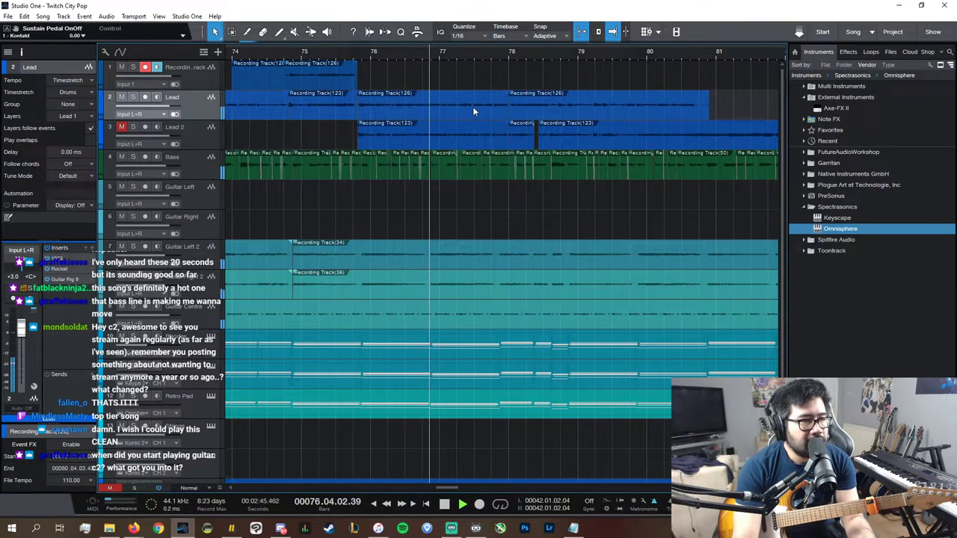
pyautogui.press('space')
pyautogui.click(442, 55)
pyautogui.press('space')
pyautogui.press('space')
pyautogui.press('space')
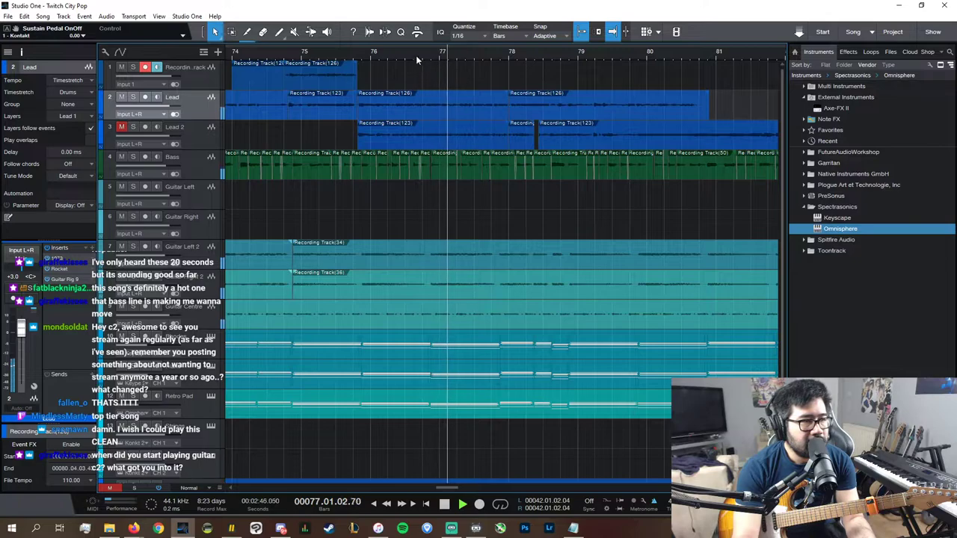
pyautogui.click(416, 57)
pyautogui.press('space')
# - Try several more lead guitar takes from bar 76, one of them running into bar 82, and discard each
pyautogui.click(378, 56)
pyautogui.press('KP_Multiply')
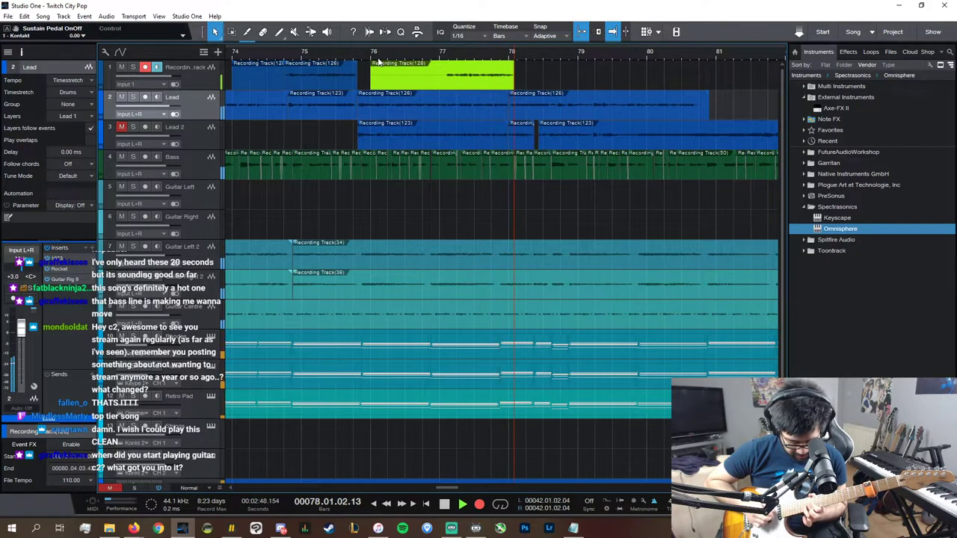
pyautogui.hotkey('ctrl', 'z')
pyautogui.press('KP_Multiply')
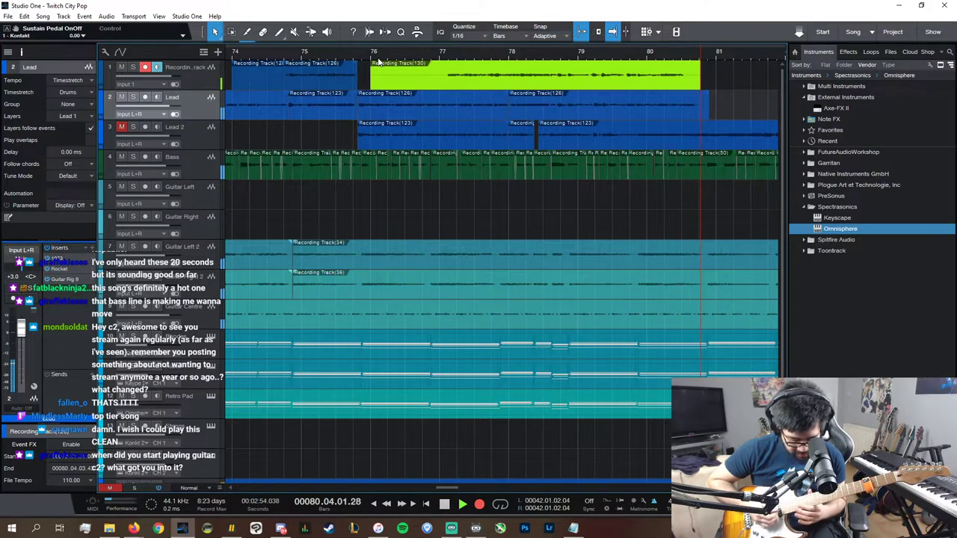
pyautogui.press('space')
pyautogui.hotkey('ctrl', 'z')
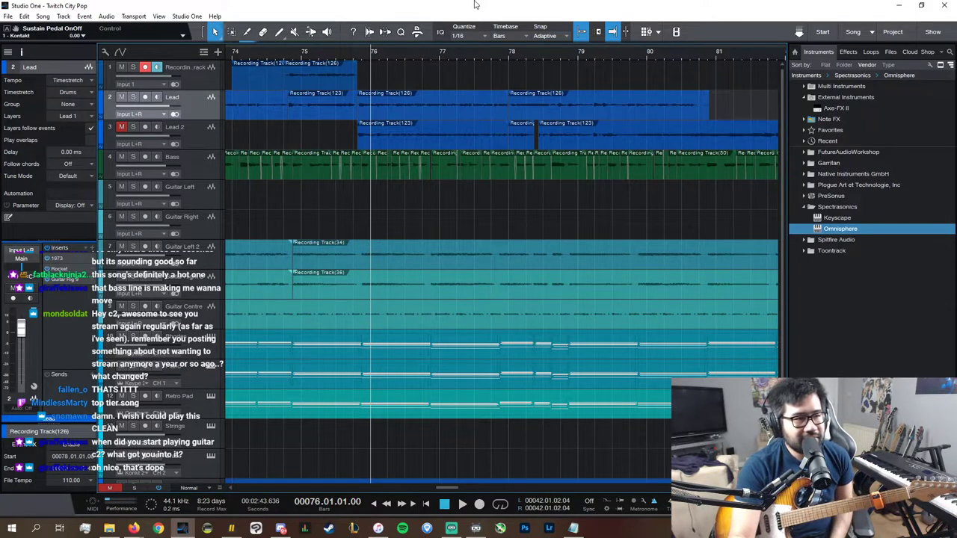
pyautogui.press('KP_Multiply')
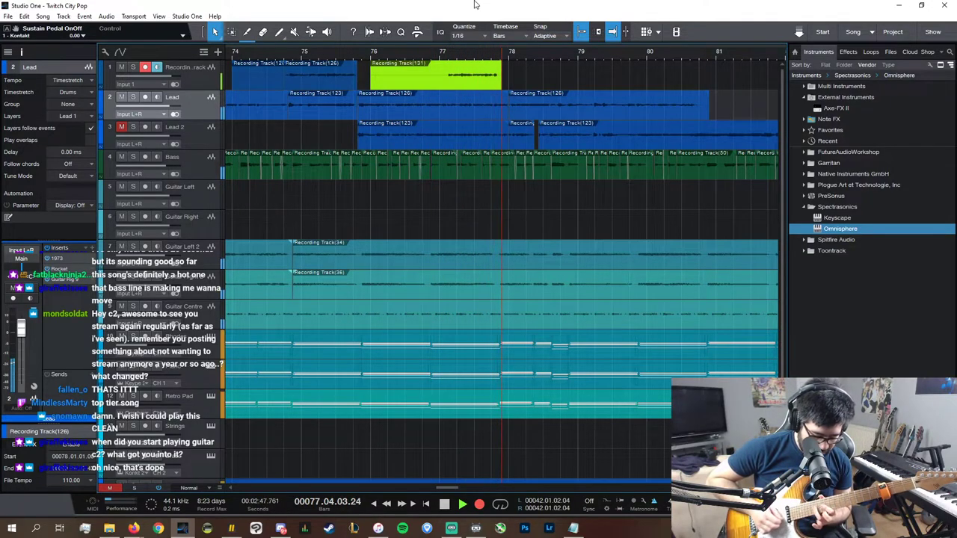
pyautogui.press('space')
pyautogui.press('KP_Multiply')
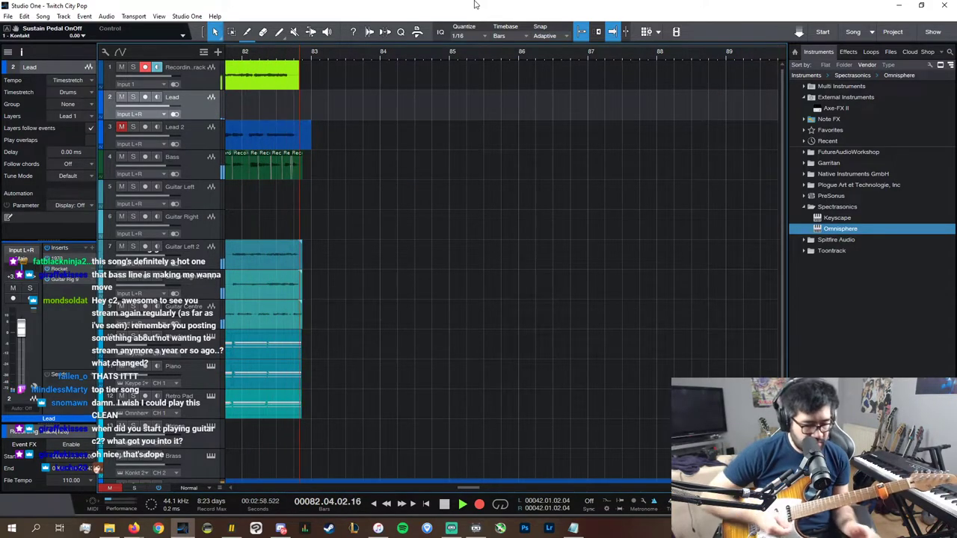
pyautogui.press('space')
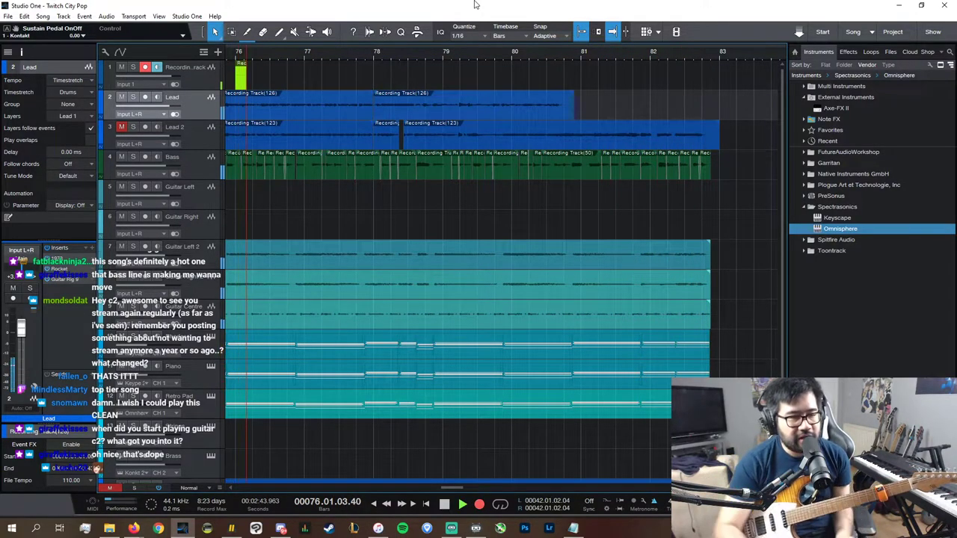
pyautogui.press('space')
# - Solo the Lead 2 track to hear its phrases between bars 78 and 81, and unsolo it
pyautogui.click(135, 127)
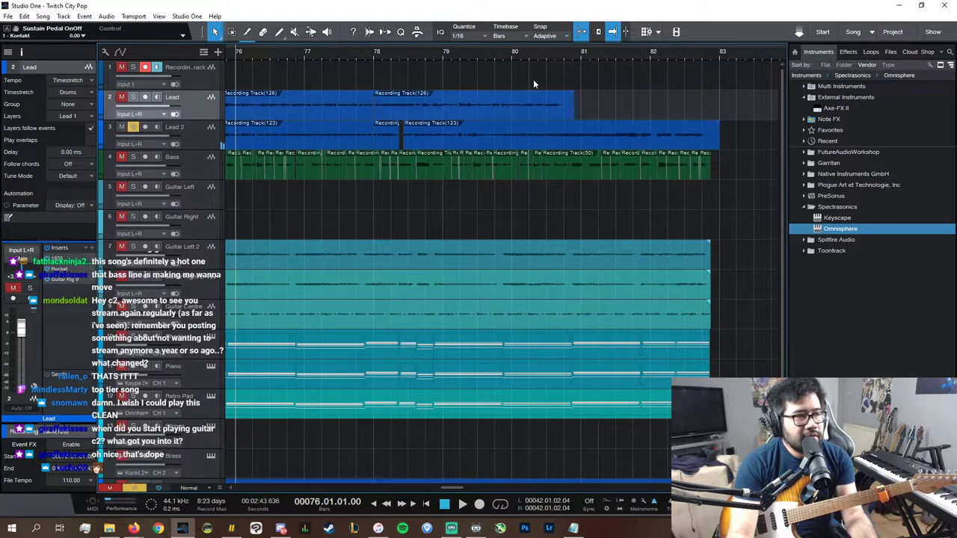
pyautogui.click(576, 53)
pyautogui.click(555, 50)
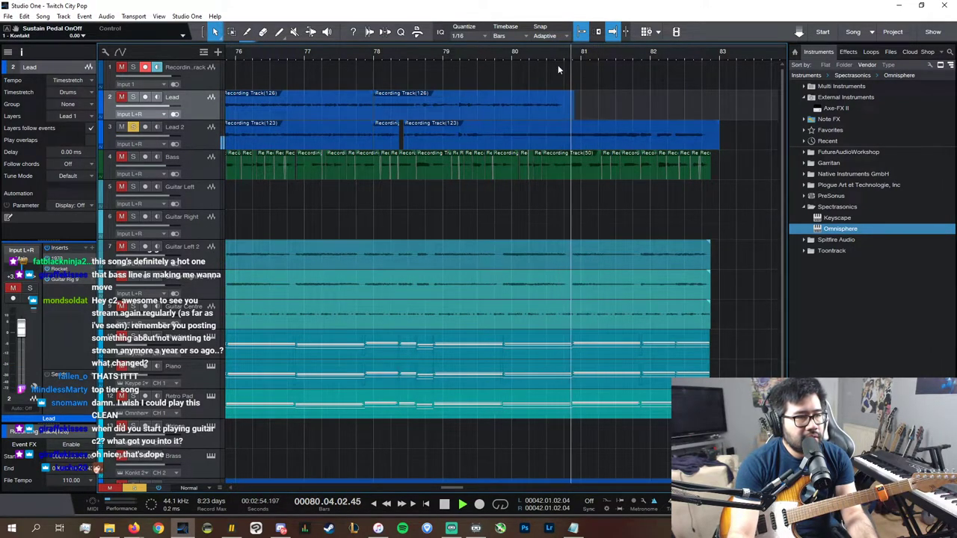
pyautogui.click(519, 53)
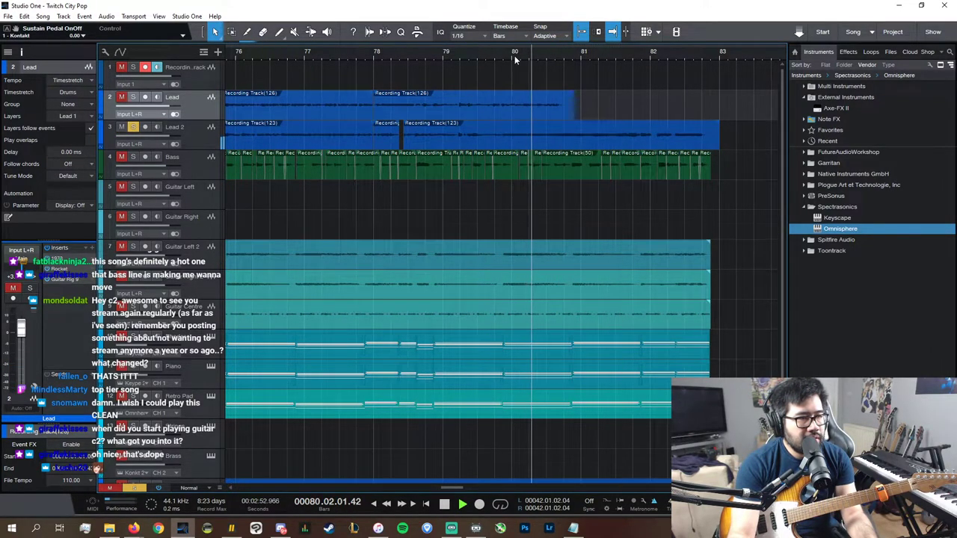
pyautogui.click(456, 56)
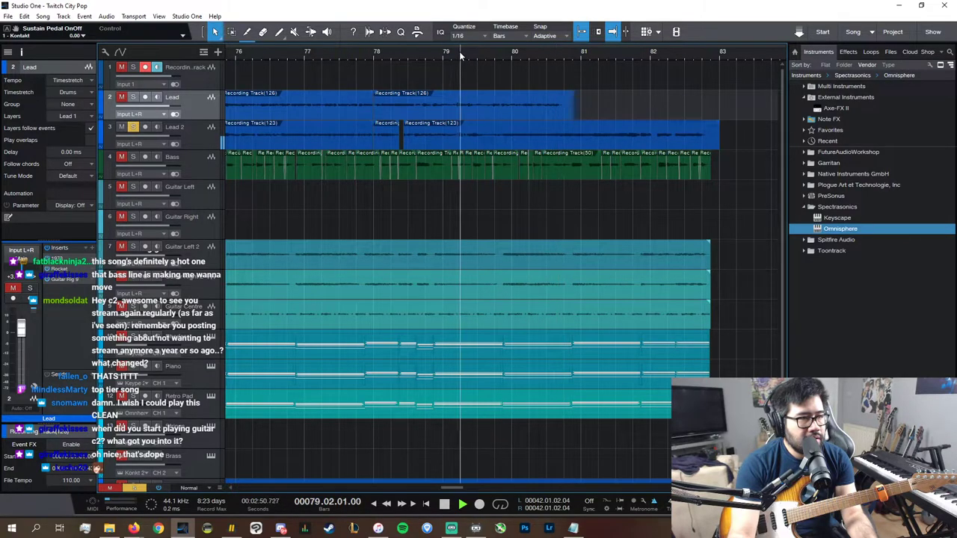
pyautogui.click(406, 54)
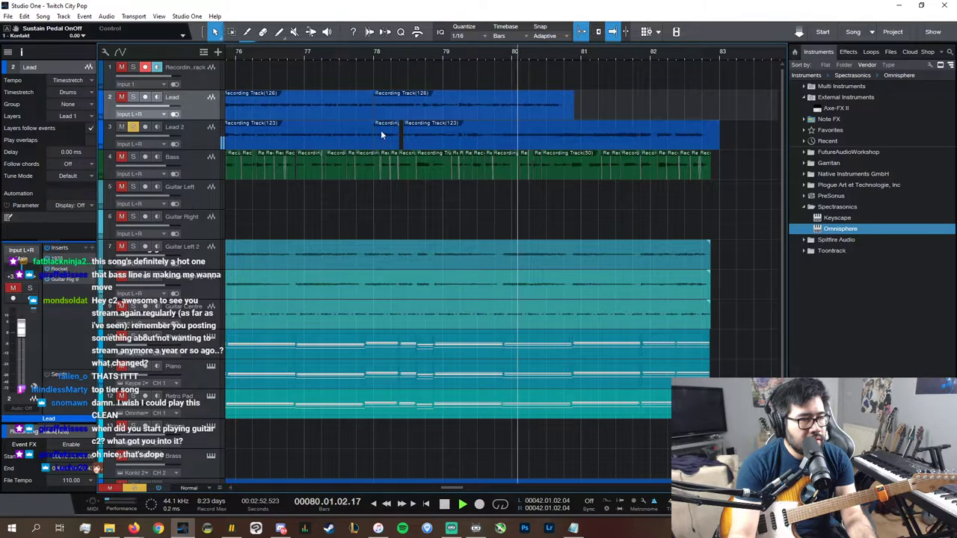
pyautogui.press('space')
pyautogui.click(133, 127)
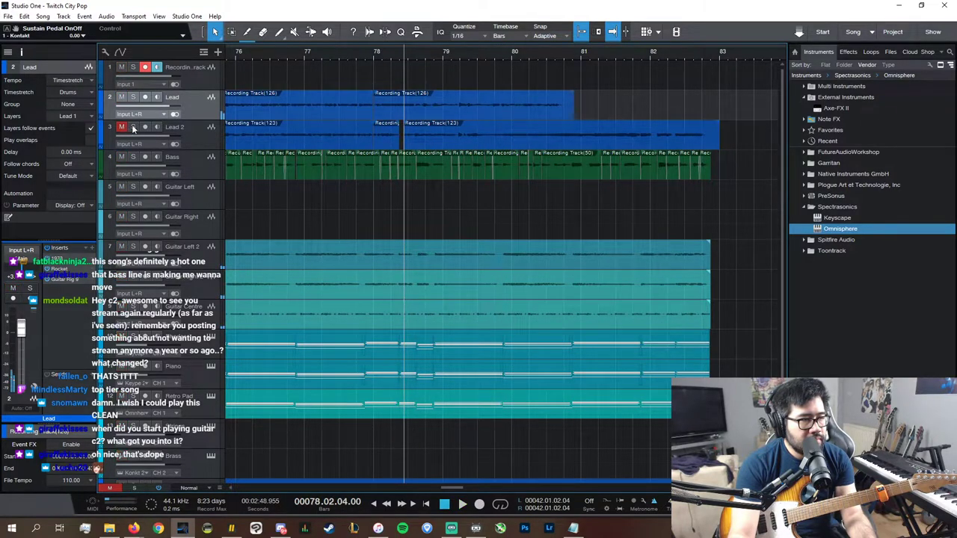
# - Try one lead guitar take from bar 76 through bar 82 and discard it
pyautogui.click(238, 54)
pyautogui.press('KP_Multiply')
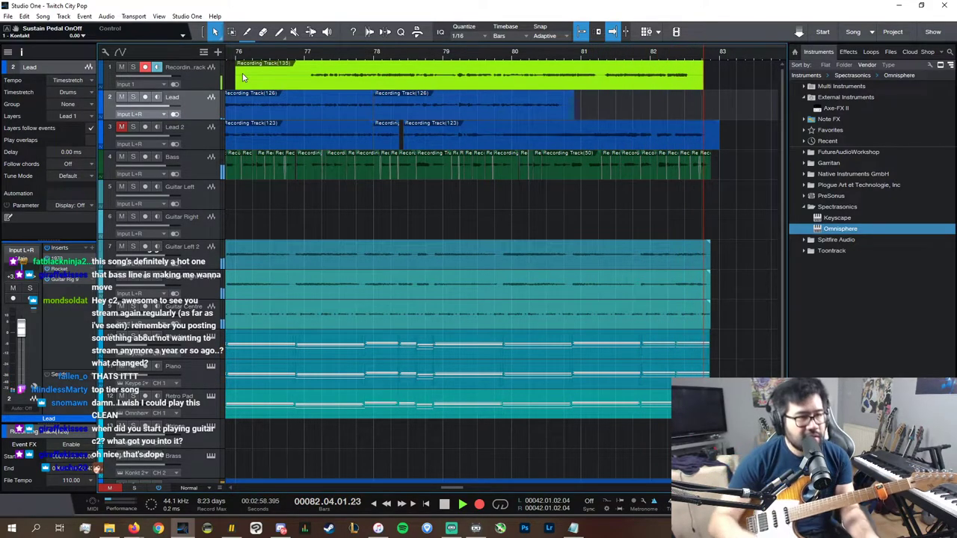
pyautogui.press('space')
# - Delete the Lead clip starting at bar 78 and trim the preceding Lead clip's end back to bar 77
pyautogui.click(402, 110)
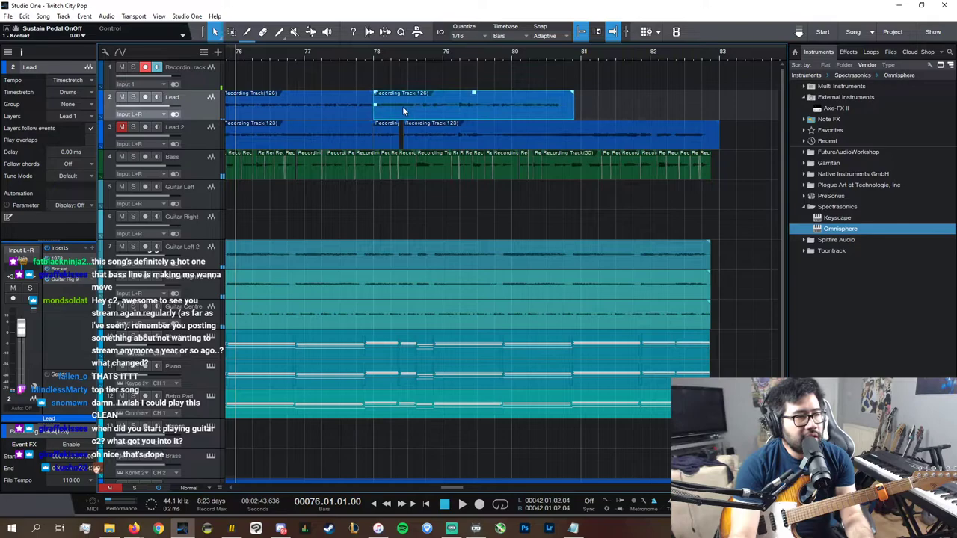
pyautogui.press('Delete')
pyautogui.click(441, 133)
pyautogui.doubleClick(303, 55)
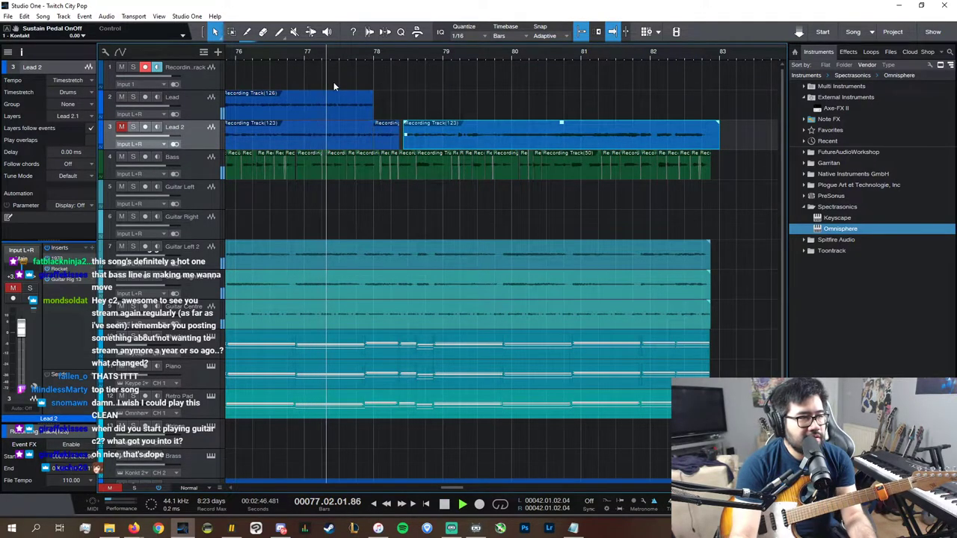
pyautogui.press('space')
pyautogui.press('space')
pyautogui.press('space')
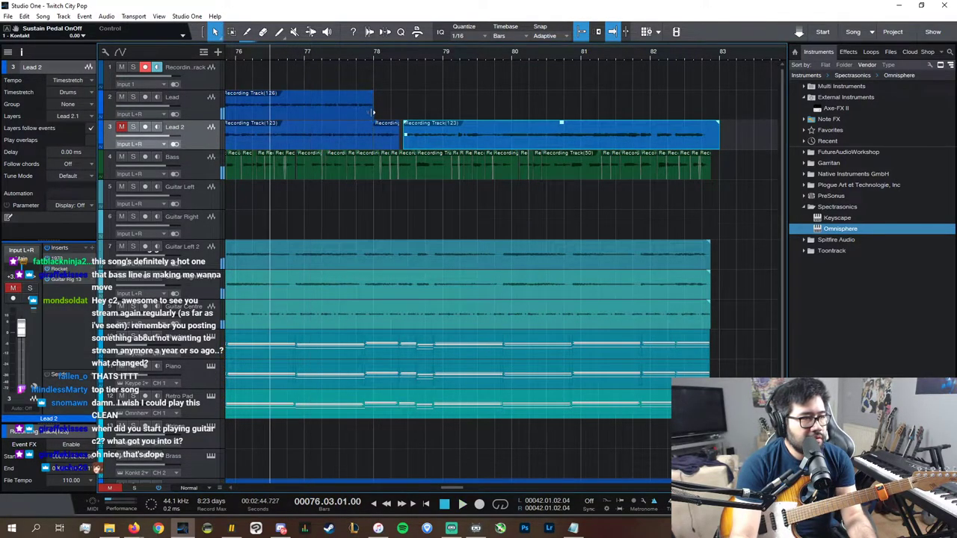
pyautogui.moveTo(373, 112); pyautogui.dragTo(304, 112)
# - Try repeated short lead guitar takes from bar 76 against the trimmed Lead clip, and discard each one
pyautogui.click(237, 57)
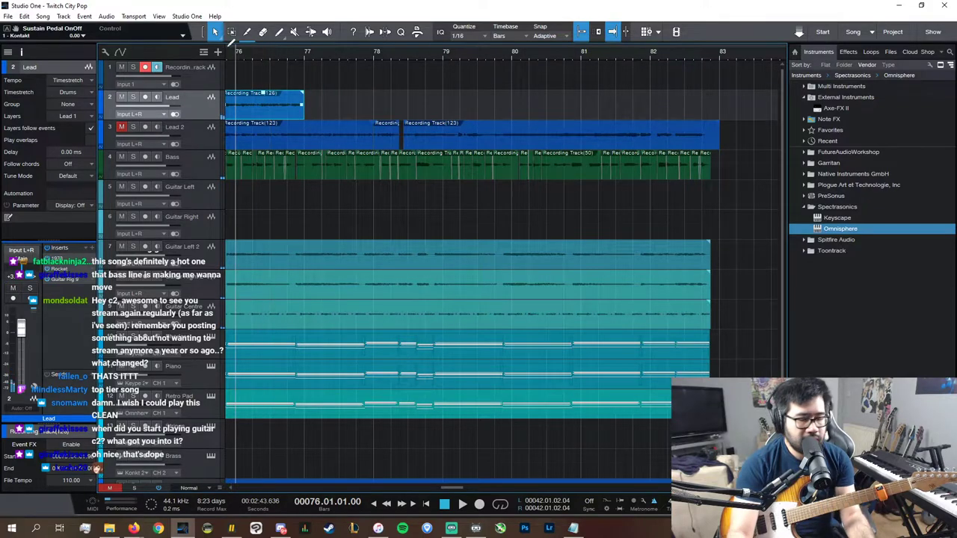
pyautogui.press('KP_Multiply')
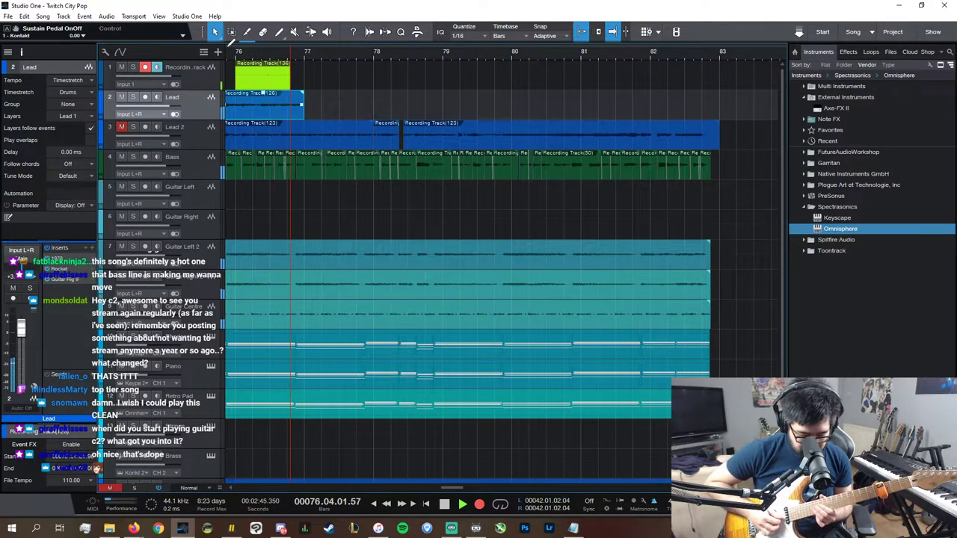
pyautogui.press('space')
pyautogui.hotkey('ctrl', 'z')
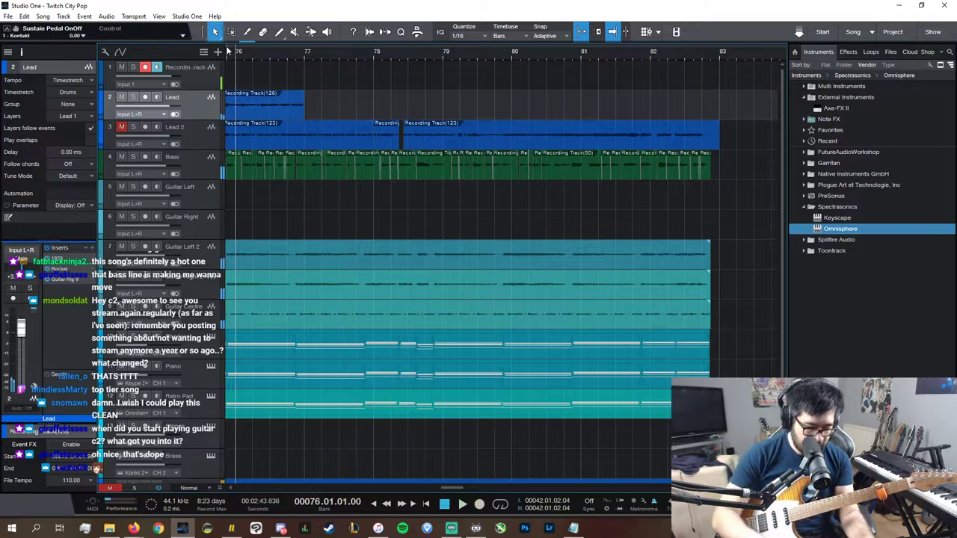
pyautogui.press('KP_Multiply')
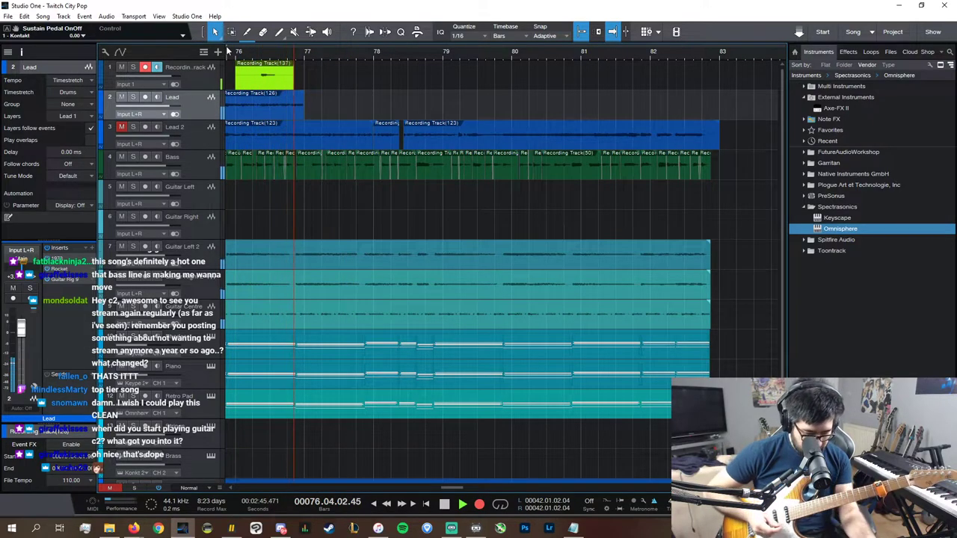
pyautogui.press('space')
pyautogui.hotkey('ctrl', 'z')
pyautogui.press('KP_Multiply')
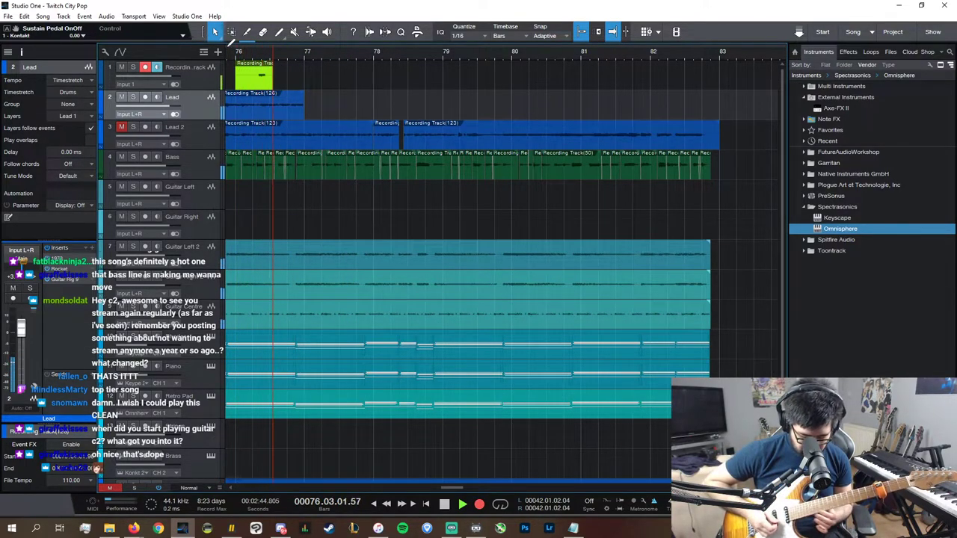
pyautogui.press('space')
pyautogui.hotkey('ctrl', 'z')
pyautogui.press('KP_Multiply')
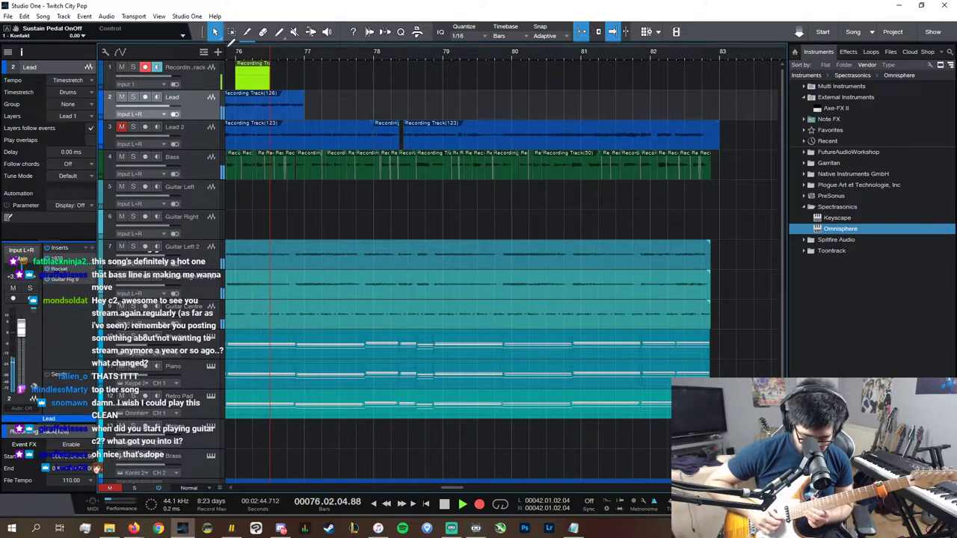
pyautogui.press('space')
pyautogui.hotkey('ctrl', 'z')
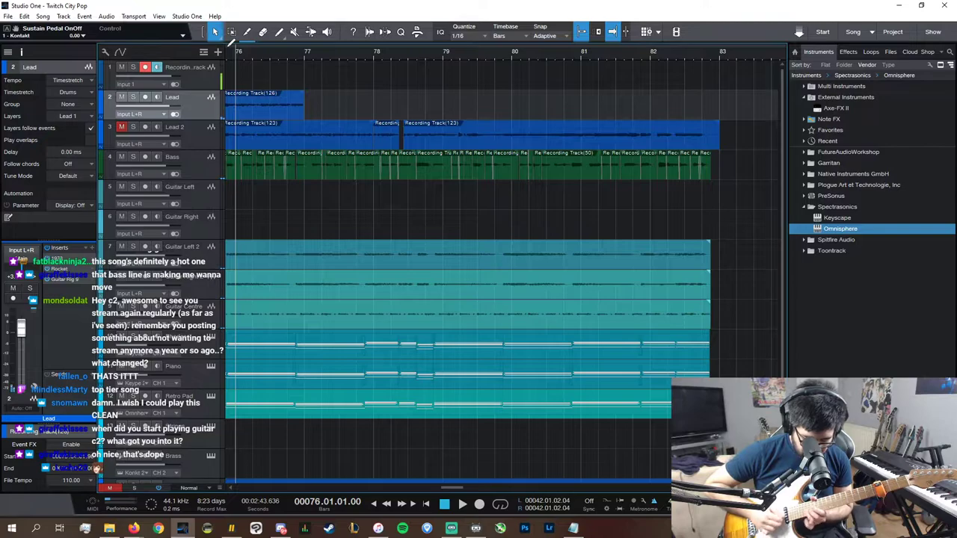
pyautogui.press('KP_Multiply')
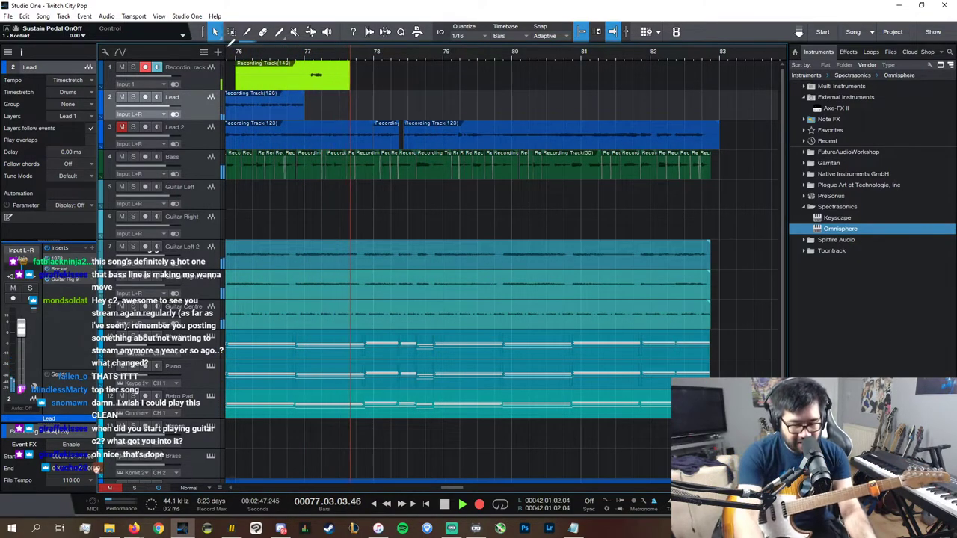
pyautogui.press('space')
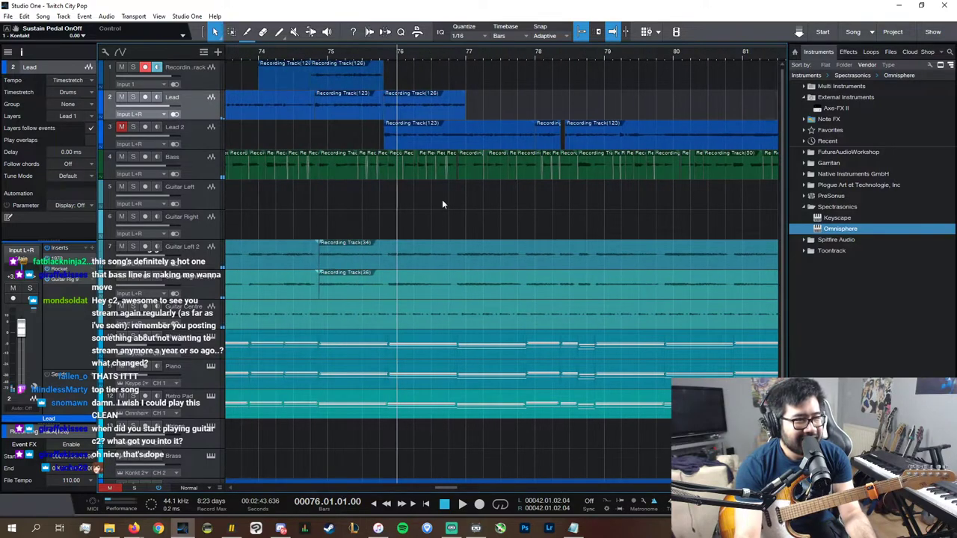
# - Clear the leftover clips from the recording track and record a new lead guitar take from just before bar 75 through bar 82
pyautogui.press('Delete')
pyautogui.click(287, 80)
pyautogui.press('Delete')
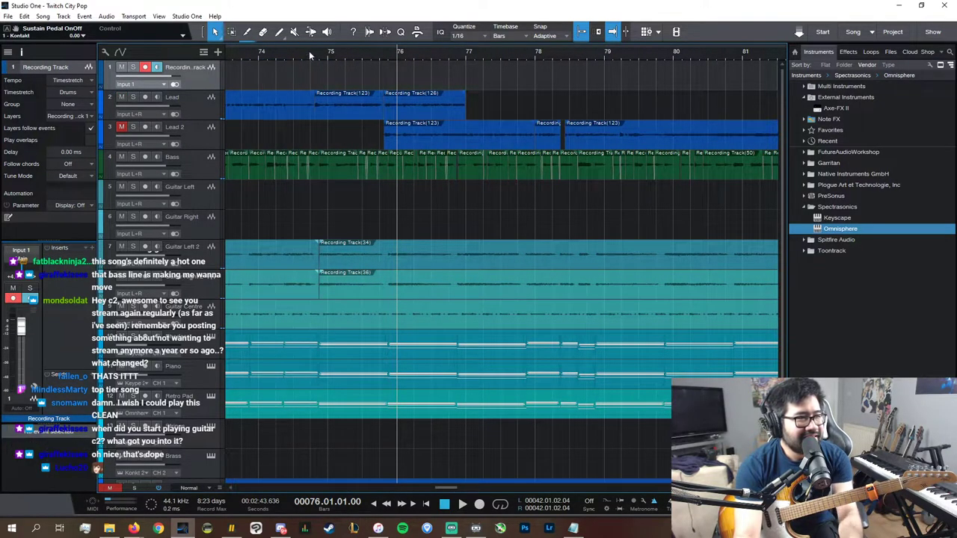
pyautogui.click(308, 52)
pyautogui.press('KP_Multiply')
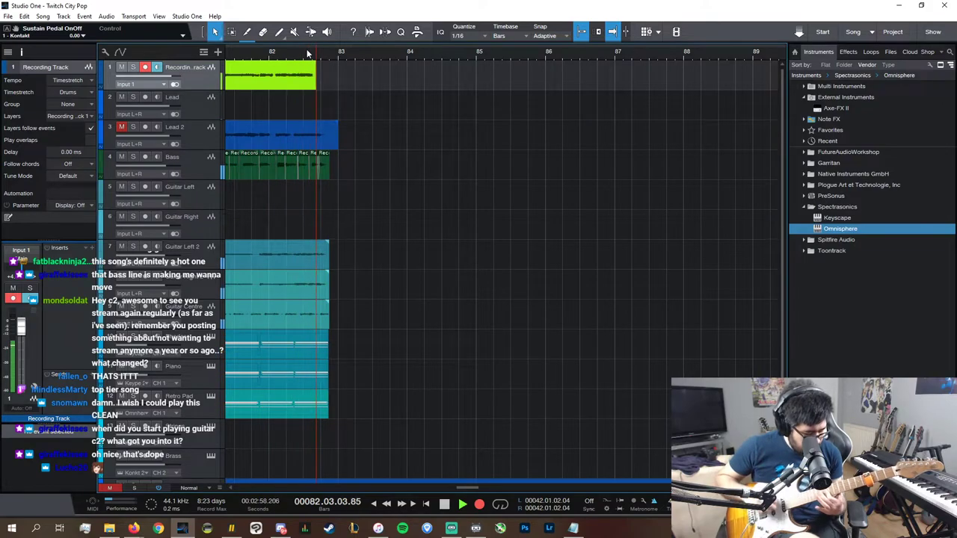
pyautogui.press('space')
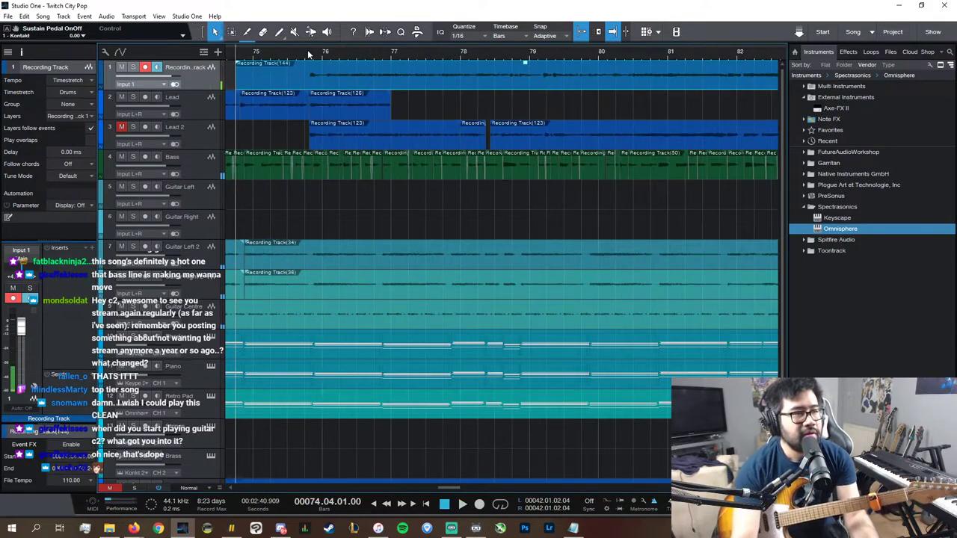
# - Split the new take at bar 77, delete its first part, and move the rest onto the Lead track
pyautogui.keyDown('alt'); pyautogui.click(393, 82); pyautogui.keyUp('alt')
pyautogui.click(367, 79)
pyautogui.press('Delete')
pyautogui.moveTo(403, 75); pyautogui.dragTo(404, 103)
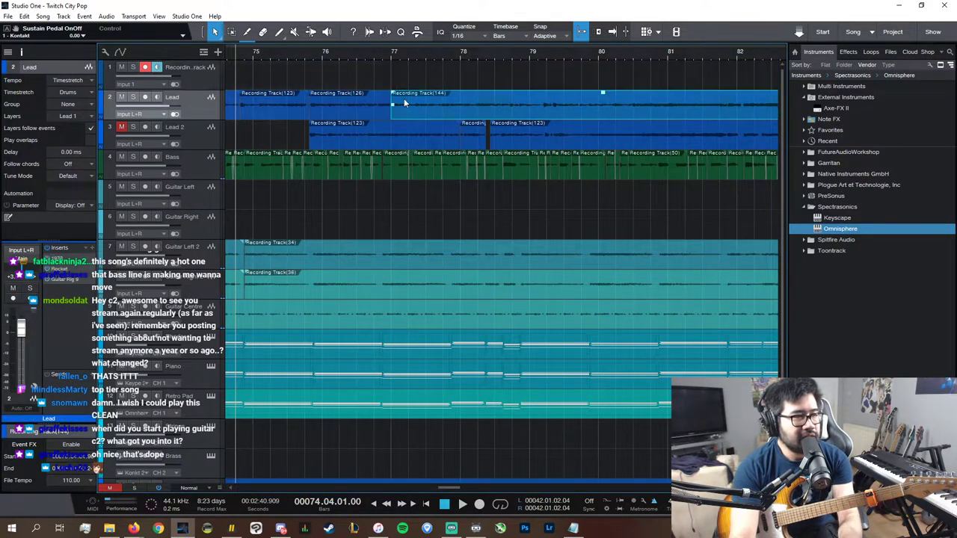
# - Play back the new Lead clip several times to examine the phrases between bars 78 and 80
pyautogui.press('space')
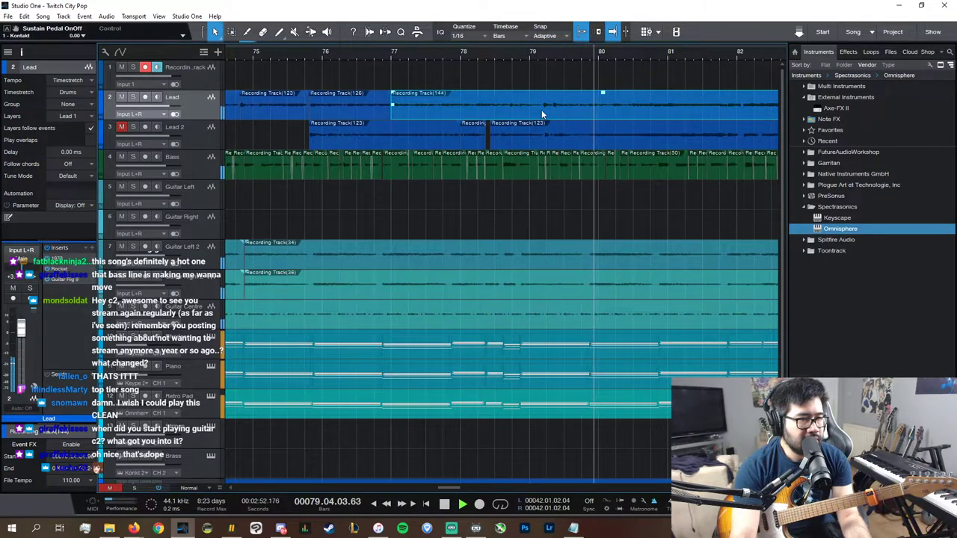
pyautogui.click(540, 54)
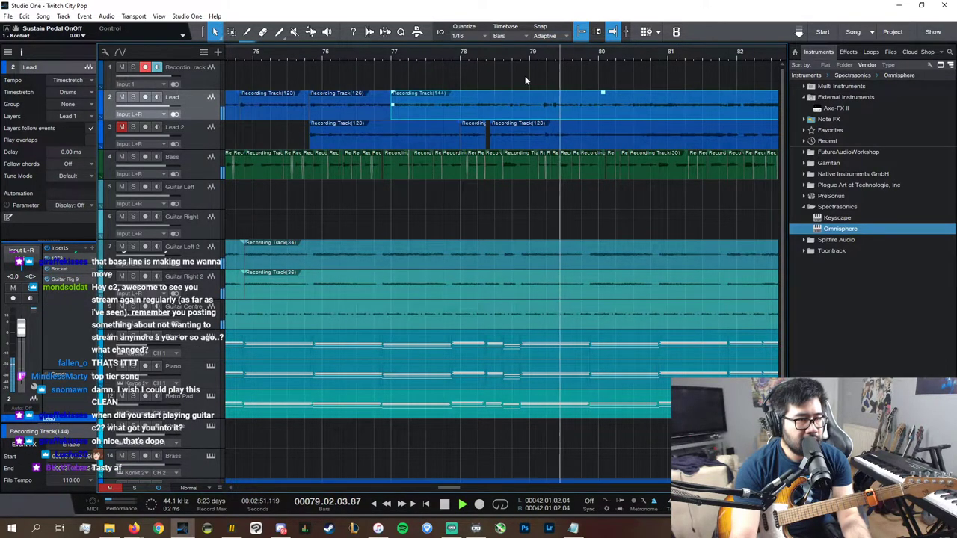
pyautogui.click(470, 56)
pyautogui.hscroll(2, 620, 488)
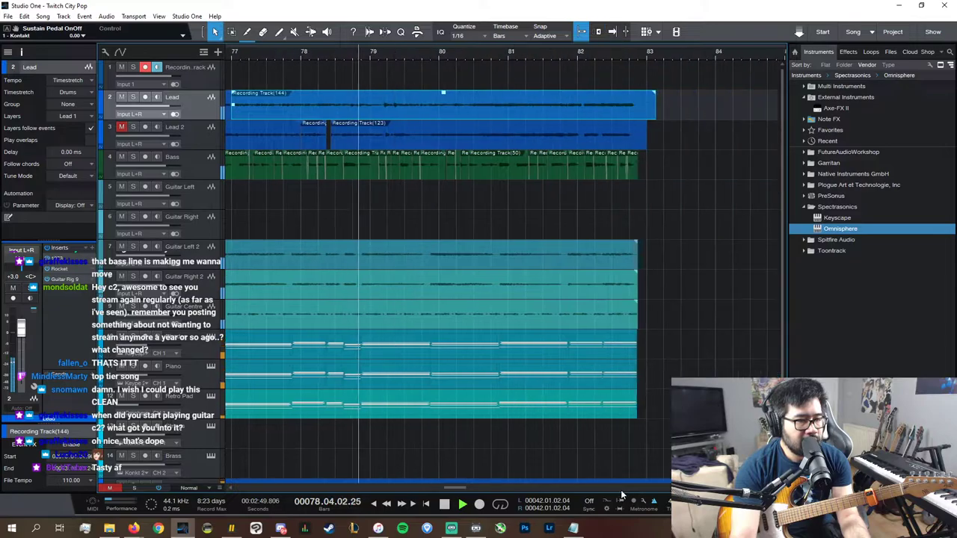
pyautogui.press('e')
pyautogui.press('e')
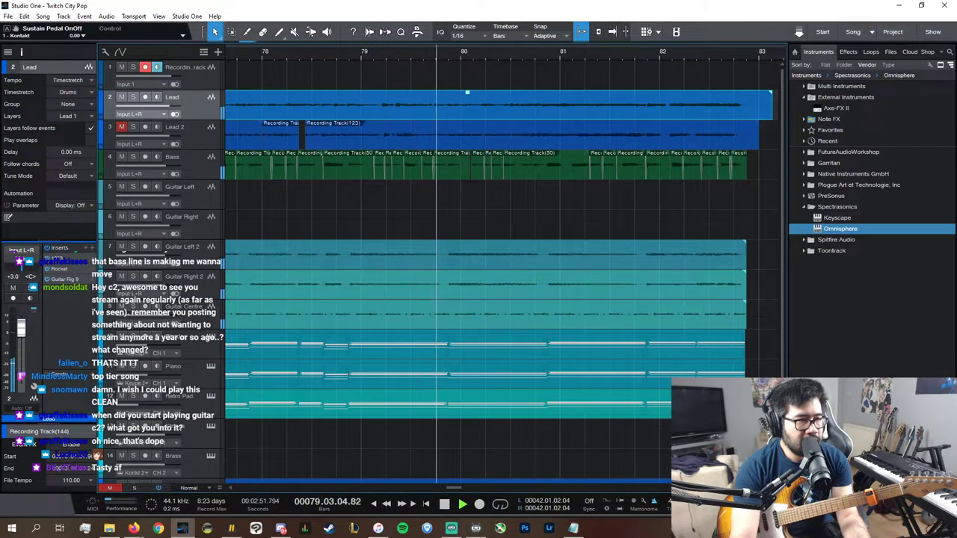
pyautogui.click(434, 53)
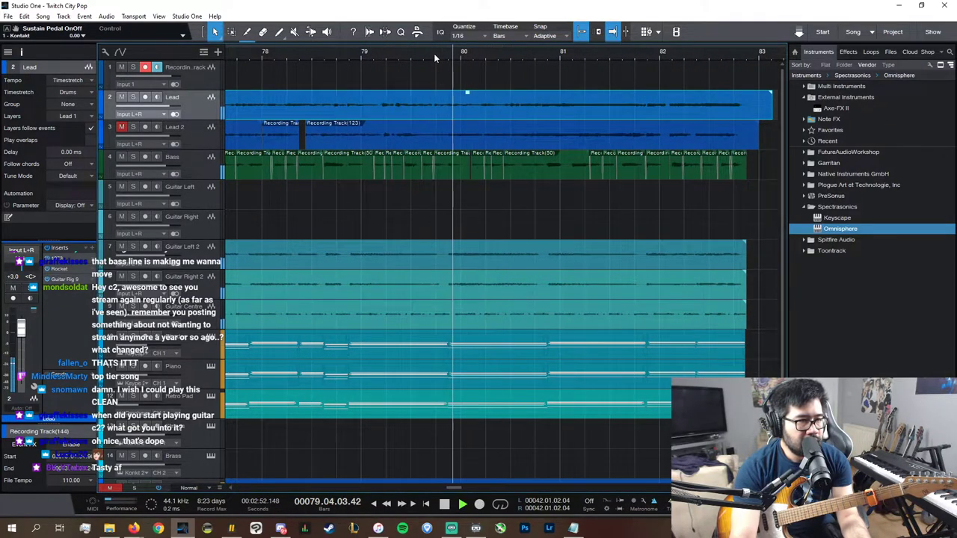
pyautogui.press('f')
# - Try two short lead guitar takes from just before bar 79 and discard them
pyautogui.click(359, 57)
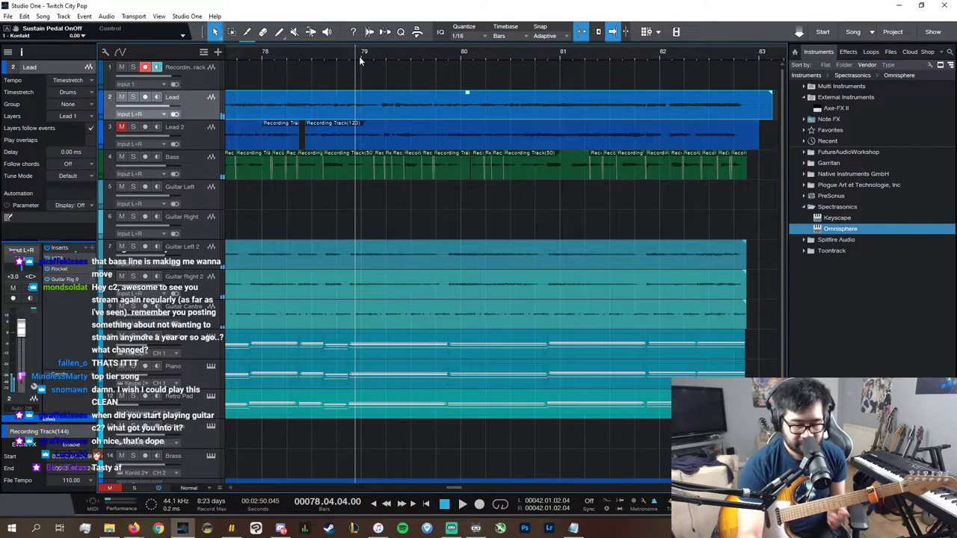
pyautogui.press('KP_Multiply')
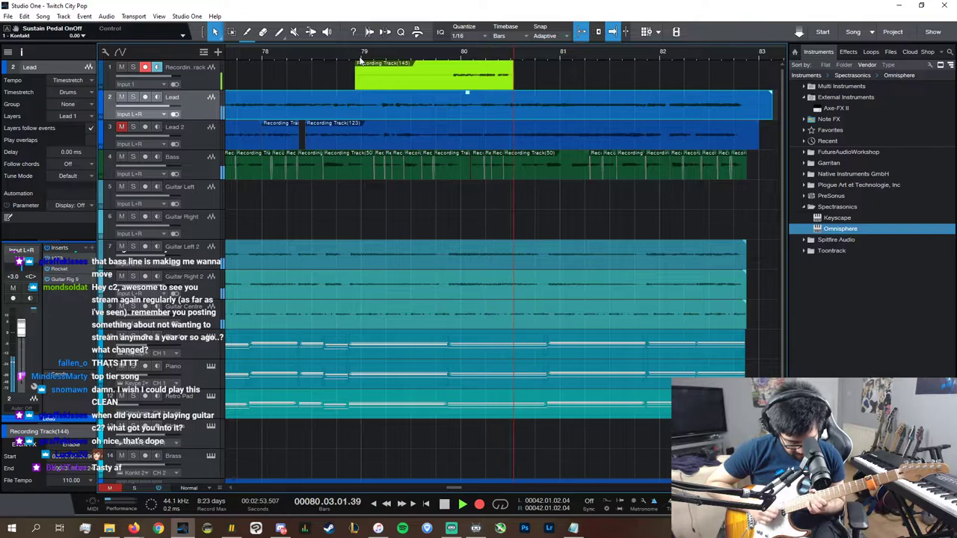
pyautogui.click(359, 58)
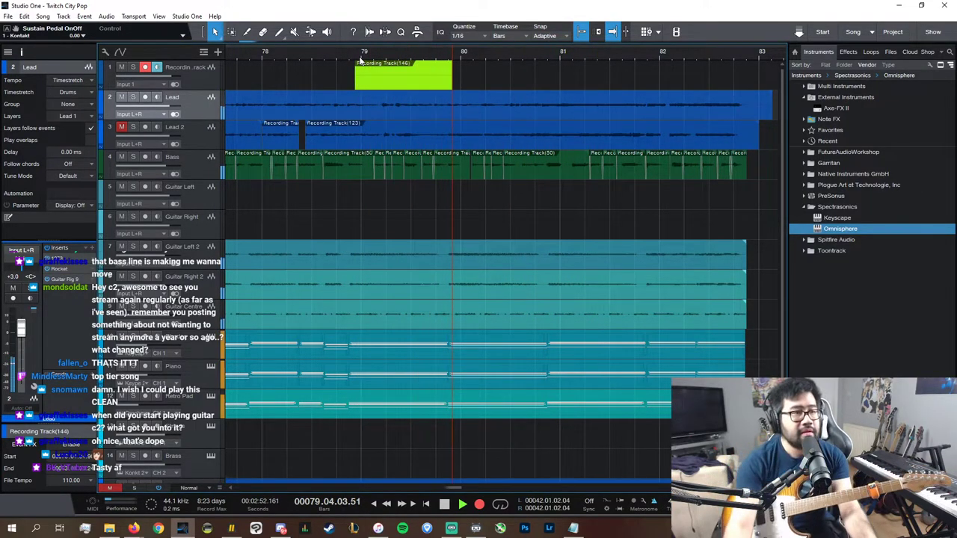
pyautogui.press('space')
# - Split the Lead clip just after bar 80, delete the part behind the cut, and play back the phrase from just before bar 79
pyautogui.click(501, 106)
pyautogui.press('Delete')
pyautogui.click(461, 101)
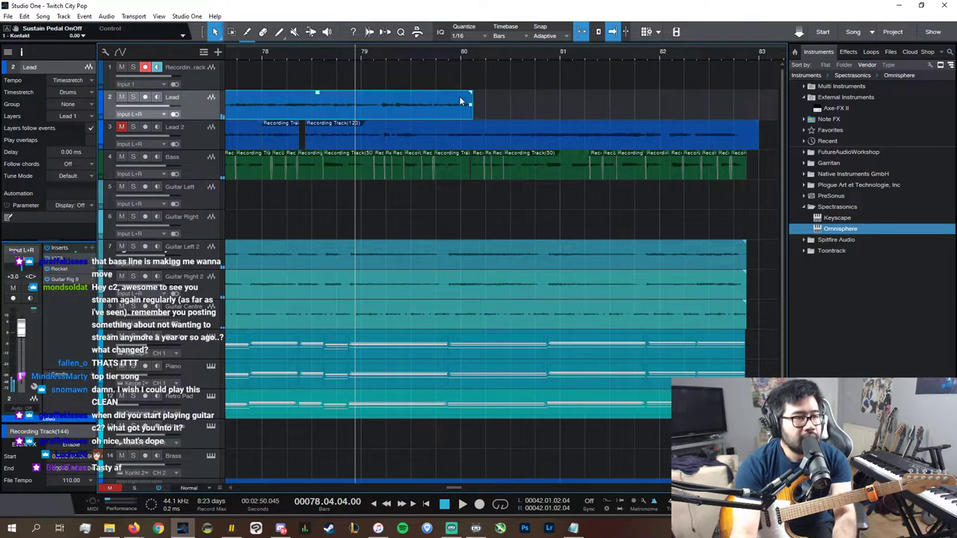
pyautogui.press('space')
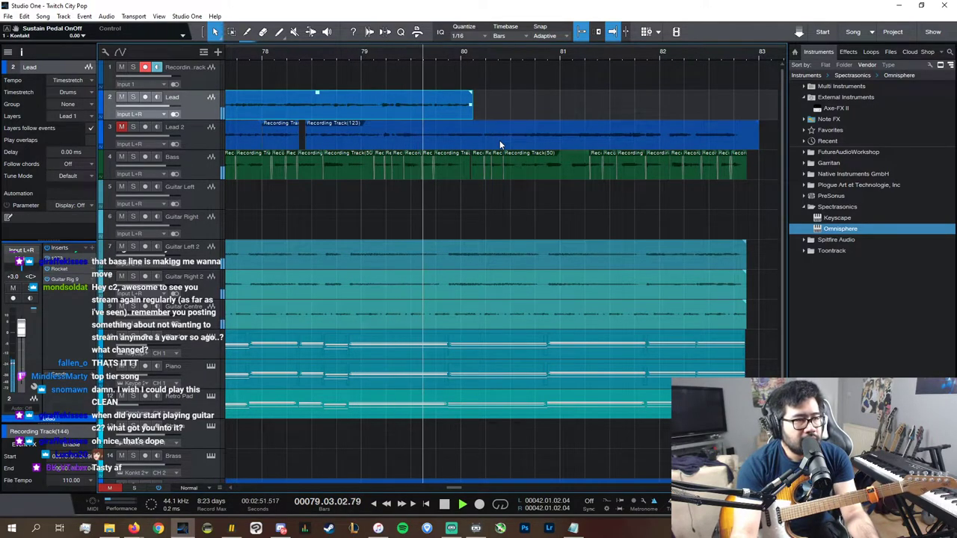
pyautogui.press('space')
pyautogui.press('space')
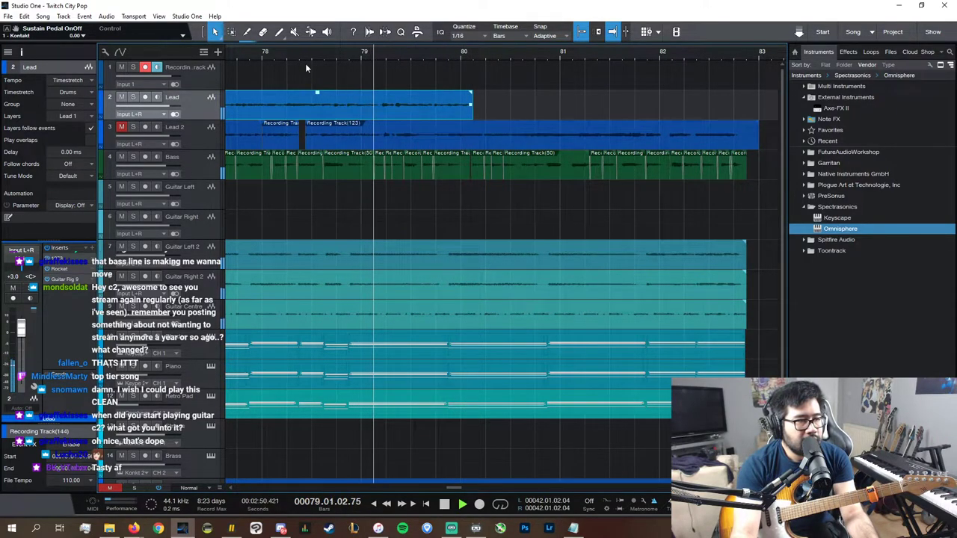
pyautogui.press('space')
# - Record a new lead guitar take from bar 78 through the end of bar 82
pyautogui.click(257, 55)
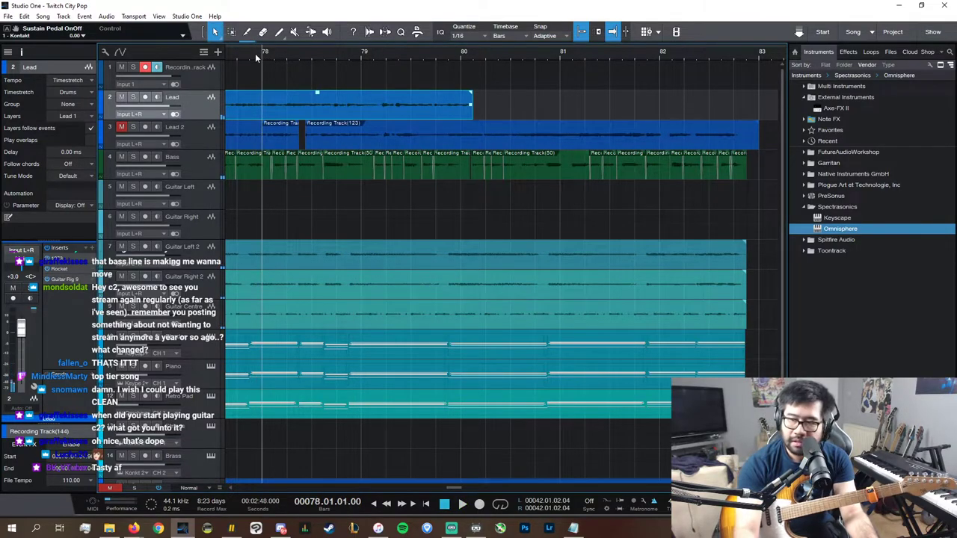
pyautogui.press('KP_Multiply')
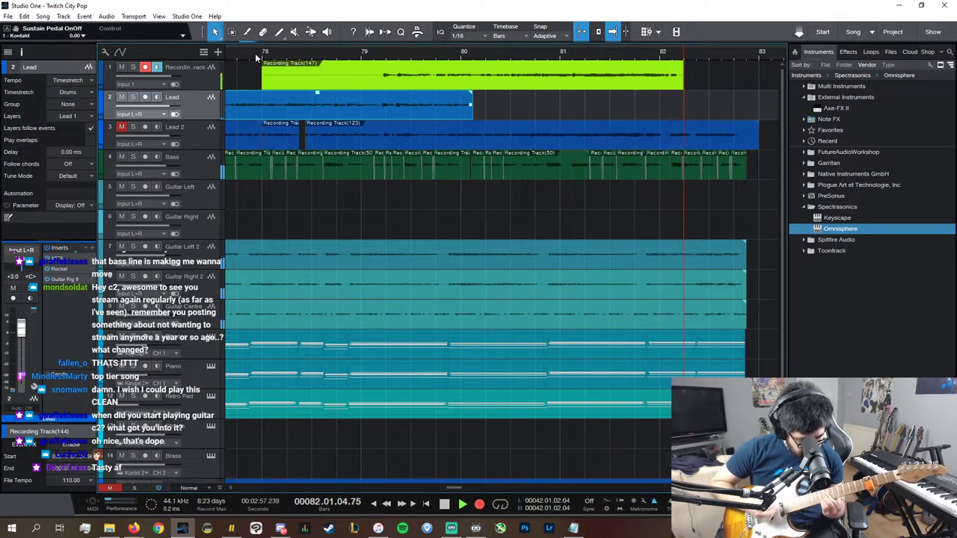
pyautogui.press('space')
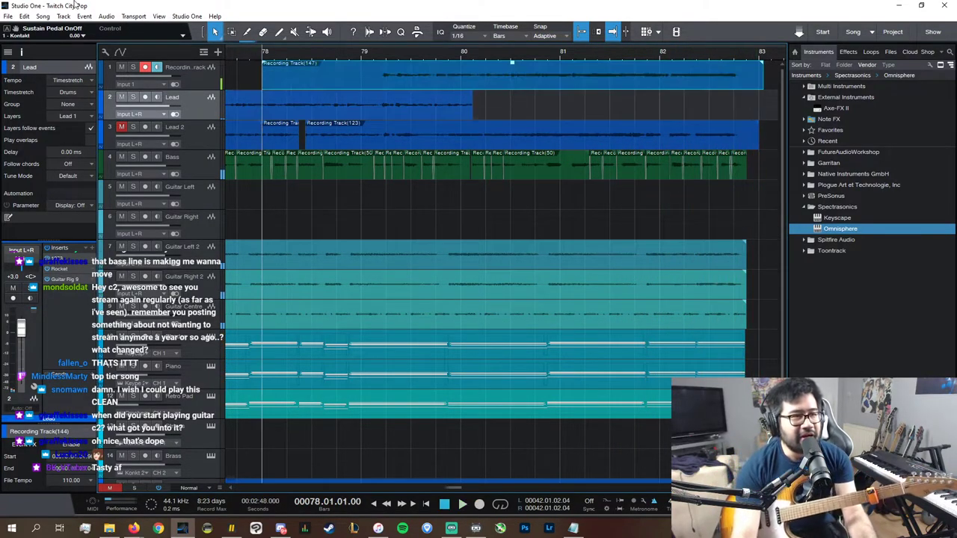
# - Split the new take just after bar 80 at the Lead clip's end, move its second part onto Lead, and delete the leftover first part
pyautogui.keyDown('alt'); pyautogui.click(480, 81); pyautogui.keyUp('alt')
pyautogui.hotkey('ctrl', 'z')
pyautogui.keyDown('alt'); pyautogui.click(474, 81); pyautogui.keyUp('alt')
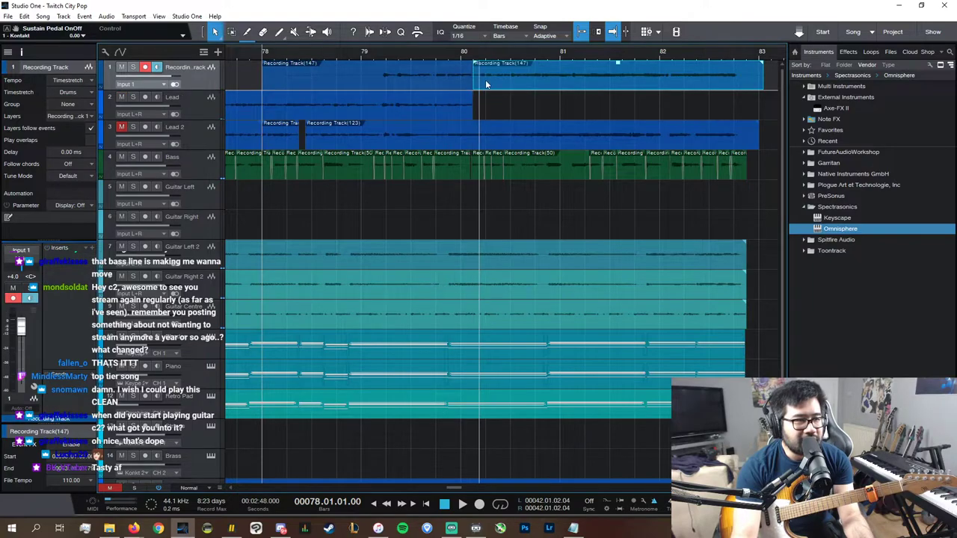
pyautogui.moveTo(486, 82); pyautogui.dragTo(500, 111)
pyautogui.click(419, 75)
pyautogui.press('Delete')
# - Play back the Lead track from just after bar 79 and replay the phrase leading into bar 82
pyautogui.click(385, 53)
pyautogui.press('space')
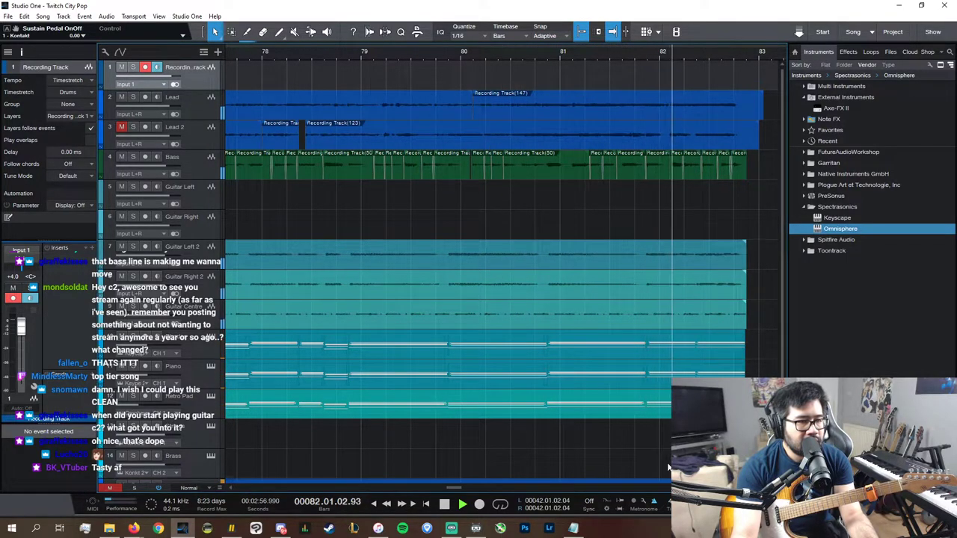
pyautogui.click(629, 49)
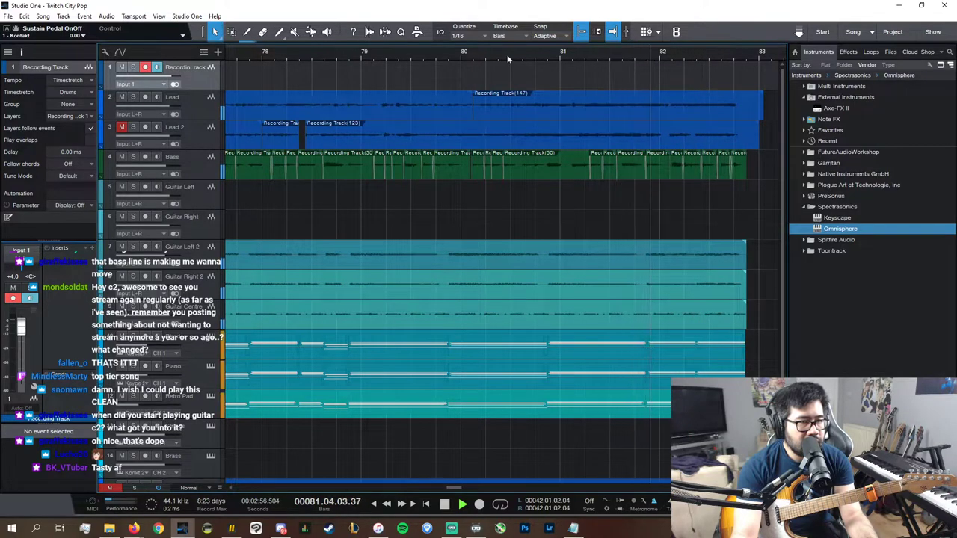
# - Record repeated lead guitar takes from around bar 80, keep the last one, and play it back from the middle of bar 81
pyautogui.click(461, 54)
pyautogui.press('KP_Multiply')
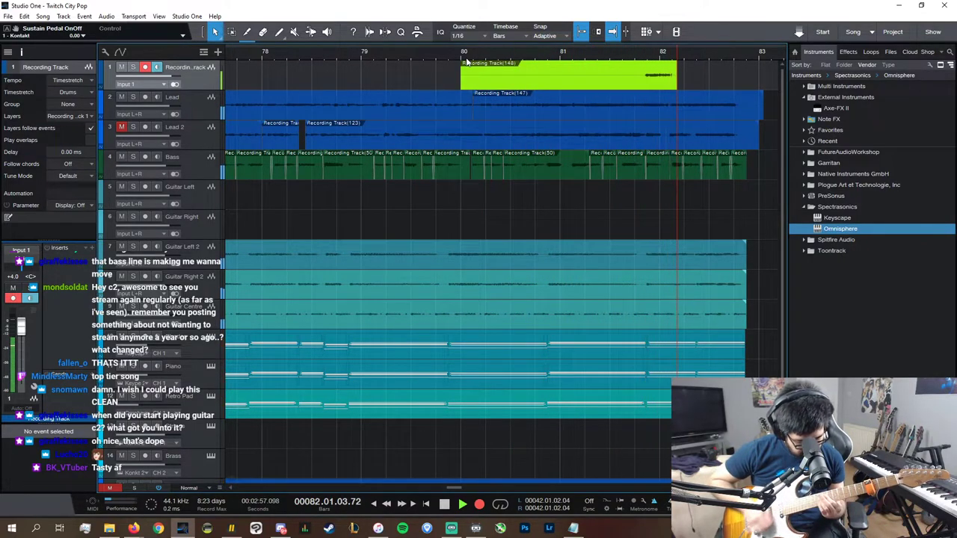
pyautogui.press('KP_Multiply')
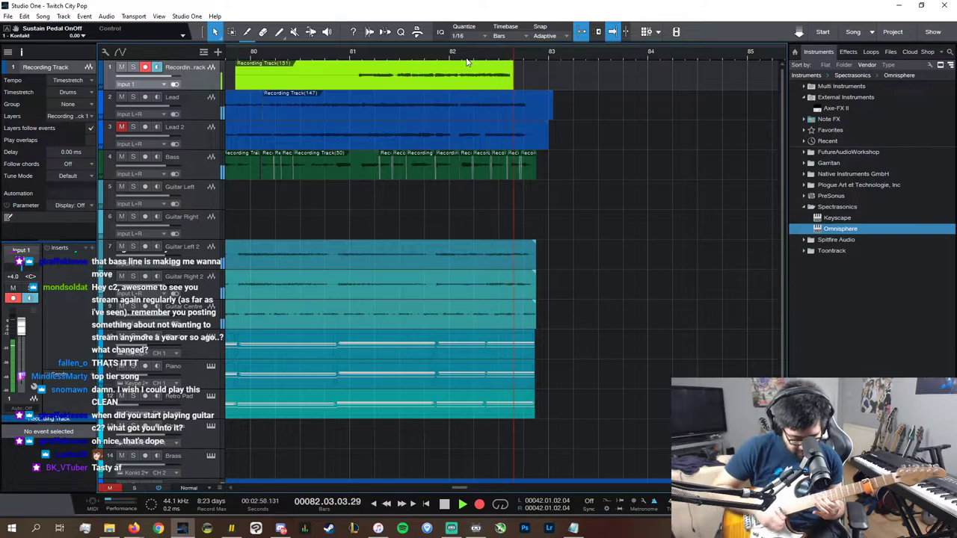
pyautogui.press('space')
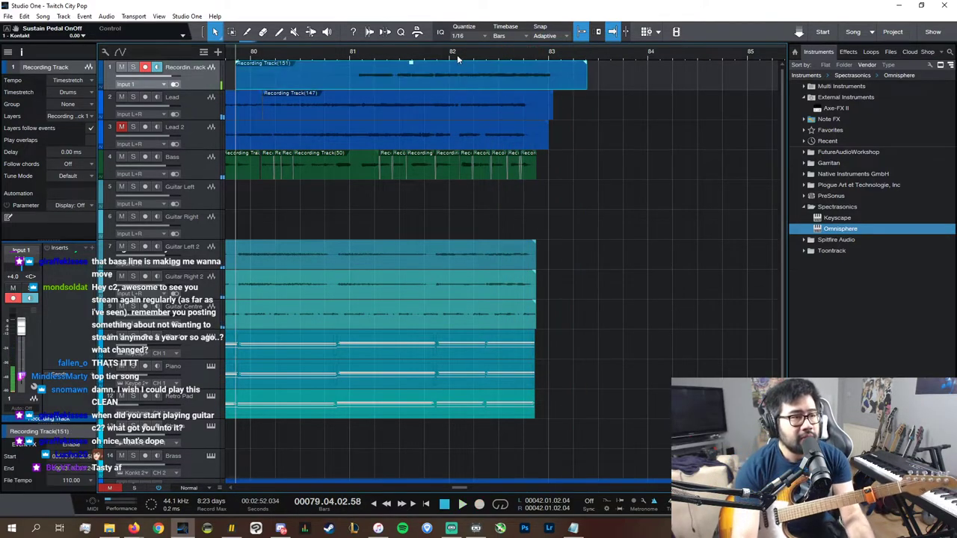
pyautogui.click(396, 51)
pyautogui.press('space')
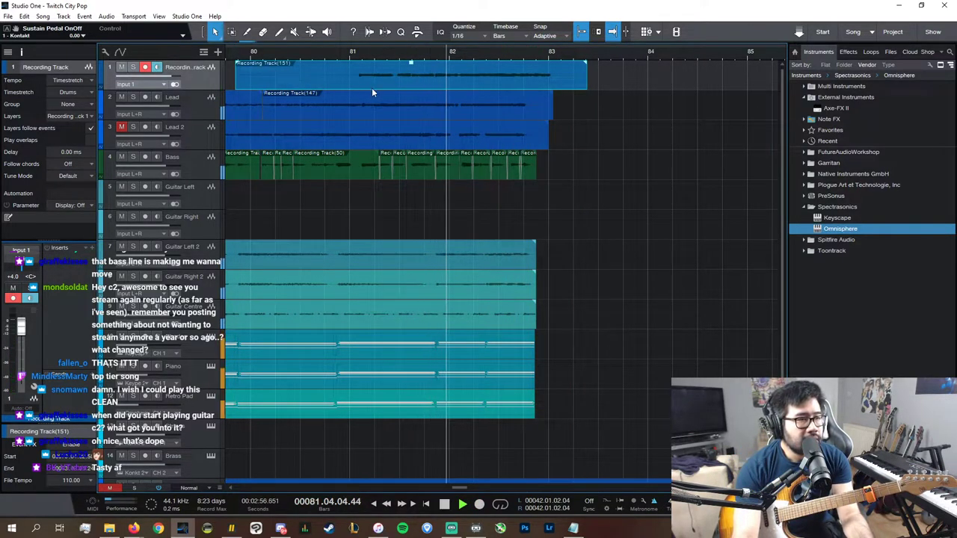
pyautogui.press('space')
# - Replace the Lead clip's ending from just before bar 82 with the matching section of the new take, and delete the leftover take
pyautogui.keyDown('ctrl'); pyautogui.click(438, 74); pyautogui.keyUp('ctrl')
pyautogui.keyDown('ctrl'); pyautogui.click(439, 100); pyautogui.keyUp('ctrl')
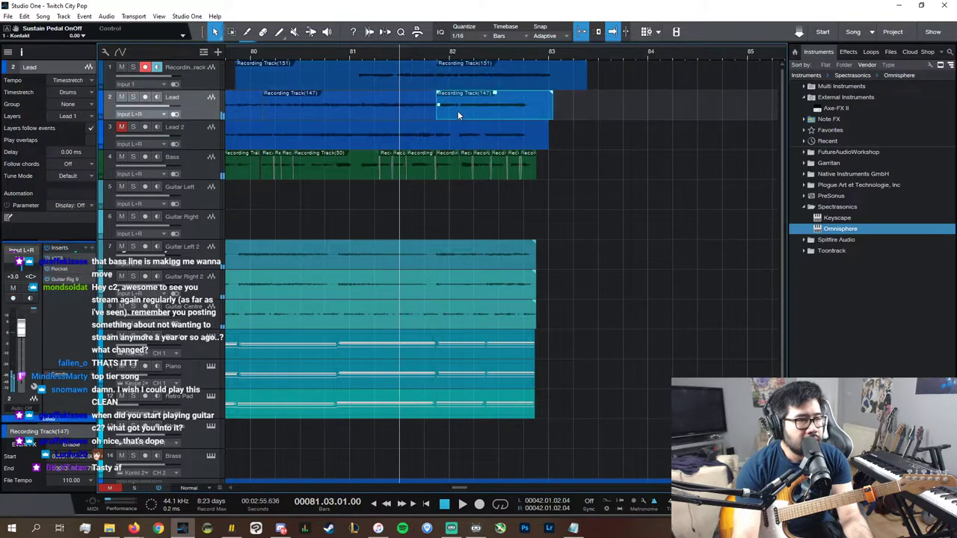
pyautogui.press('Delete')
pyautogui.moveTo(458, 78); pyautogui.dragTo(459, 100)
pyautogui.click(408, 75)
pyautogui.press('Delete')
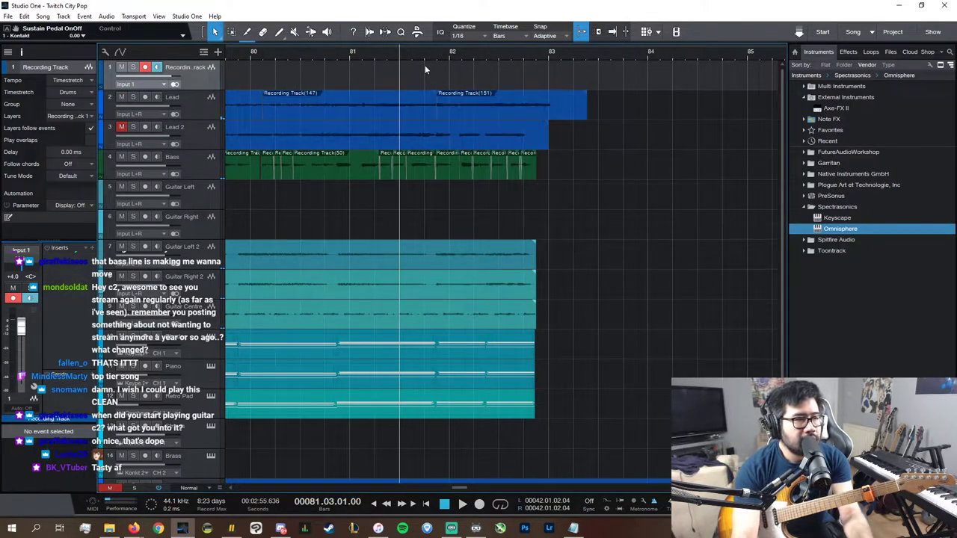
# - Play back the new ending on Lead and trim the last clip's end to just past bar 83
pyautogui.press('space')
pyautogui.click(391, 114)
pyautogui.click(501, 112)
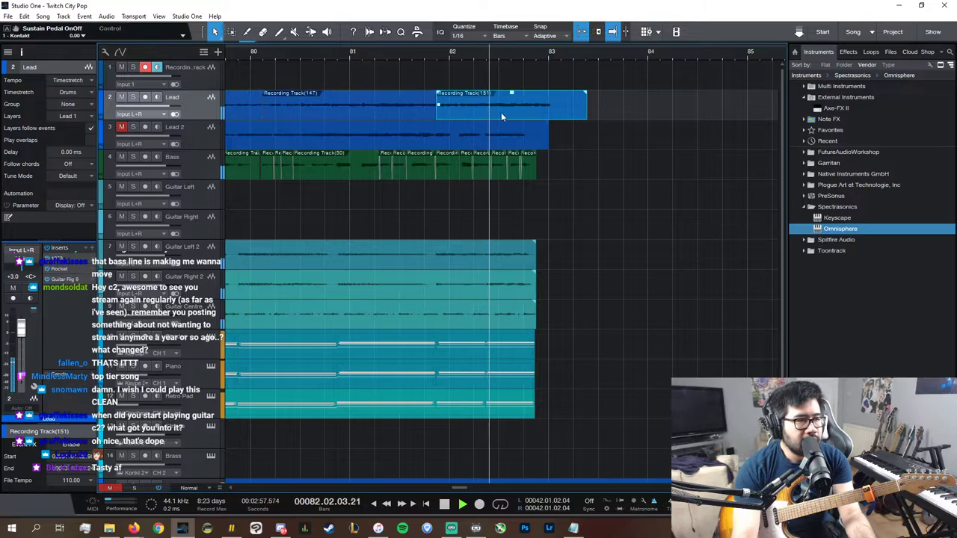
pyautogui.moveTo(591, 116); pyautogui.dragTo(563, 116)
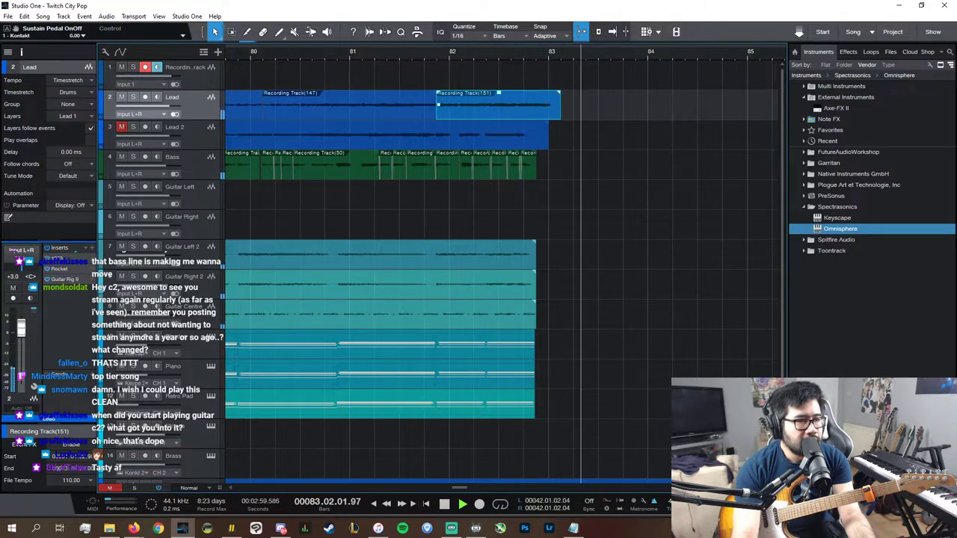
# - Delete all the old clips on the Lead 2 track and stop playback
pyautogui.press('w')
pyautogui.press('w')
pyautogui.press('w')
pyautogui.press('w')
pyautogui.moveTo(658, 146); pyautogui.dragTo(351, 139)
pyautogui.press('Delete')
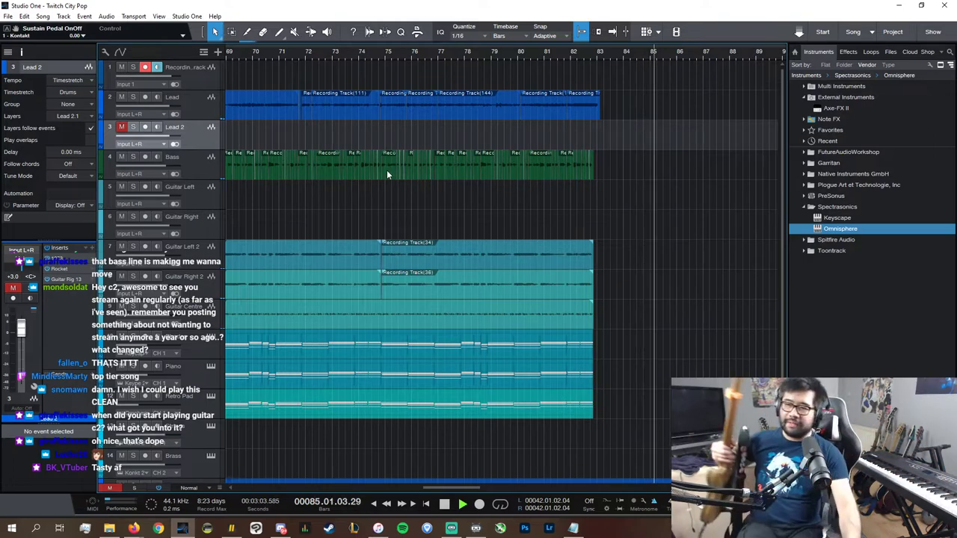
pyautogui.press('space')
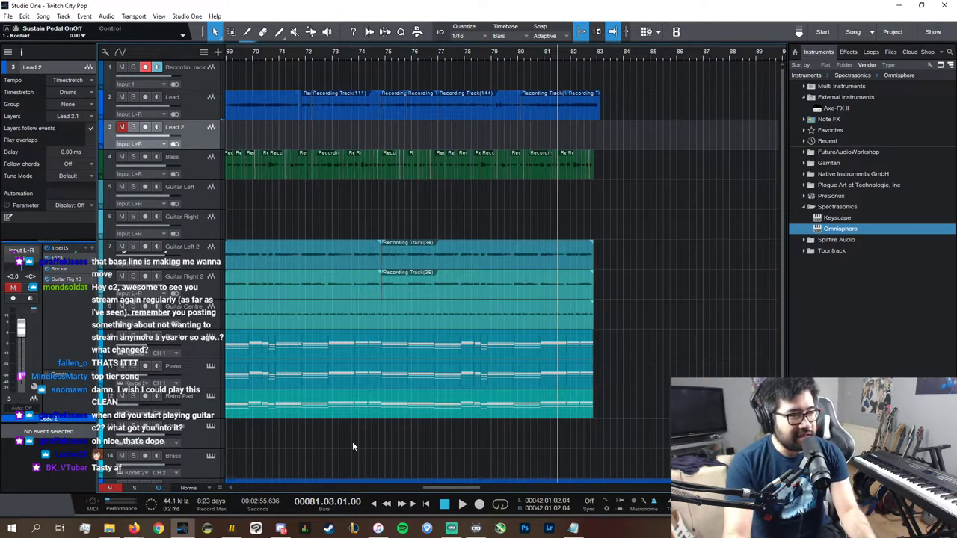
# - Play back the song from bar 66 and disarm the recording track
pyautogui.hscroll(-5, 371, 482)
pyautogui.click(421, 51)
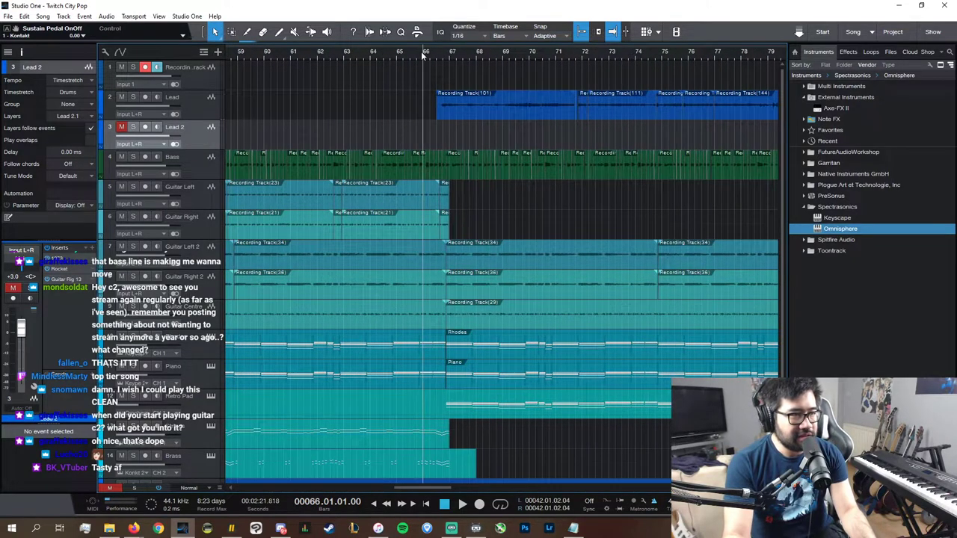
pyautogui.press('space')
pyautogui.click(145, 67)
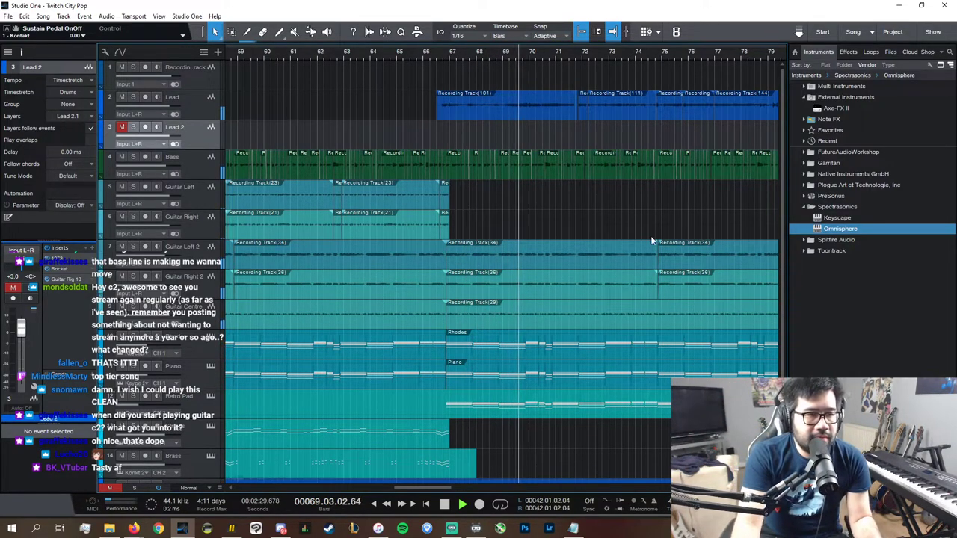
# - Open the Rocket compressor on the Lead track while the song plays
pyautogui.press('e')
pyautogui.press('e')
pyautogui.press('e')
pyautogui.press('e')
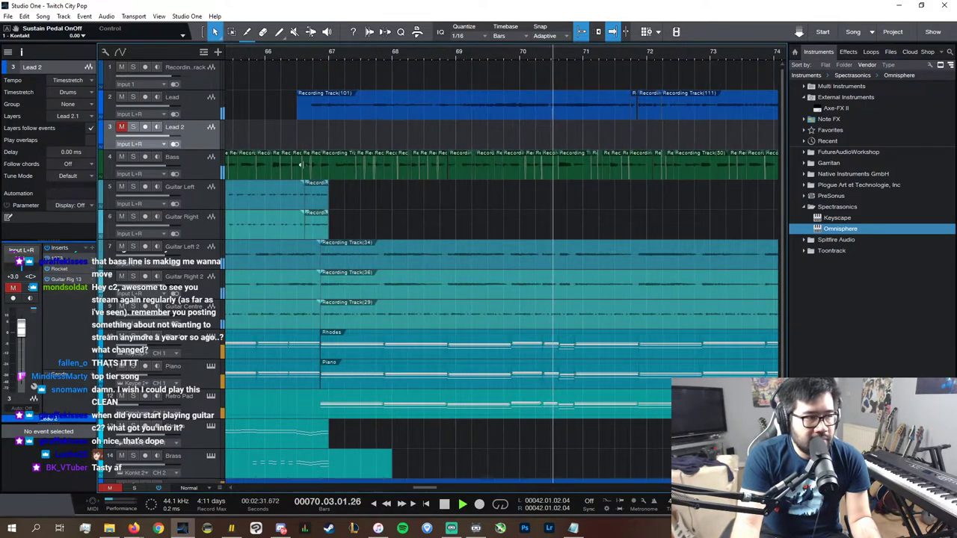
pyautogui.click(195, 112)
pyautogui.click(65, 269)
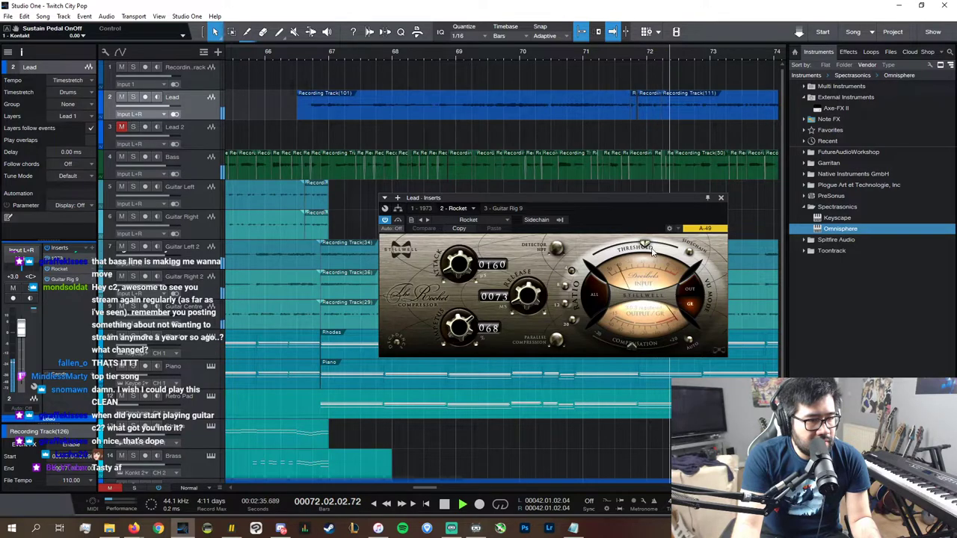
# - Fine-tune the Rocket compressor's threshold on the Lead track during playback and close the plug-in
pyautogui.moveTo(645, 243); pyautogui.dragTo(644, 246)
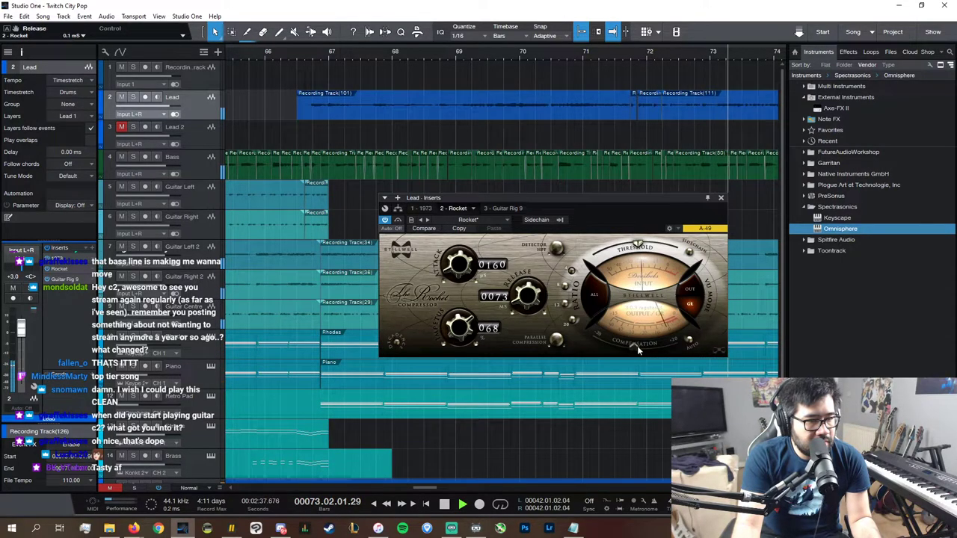
pyautogui.click(721, 198)
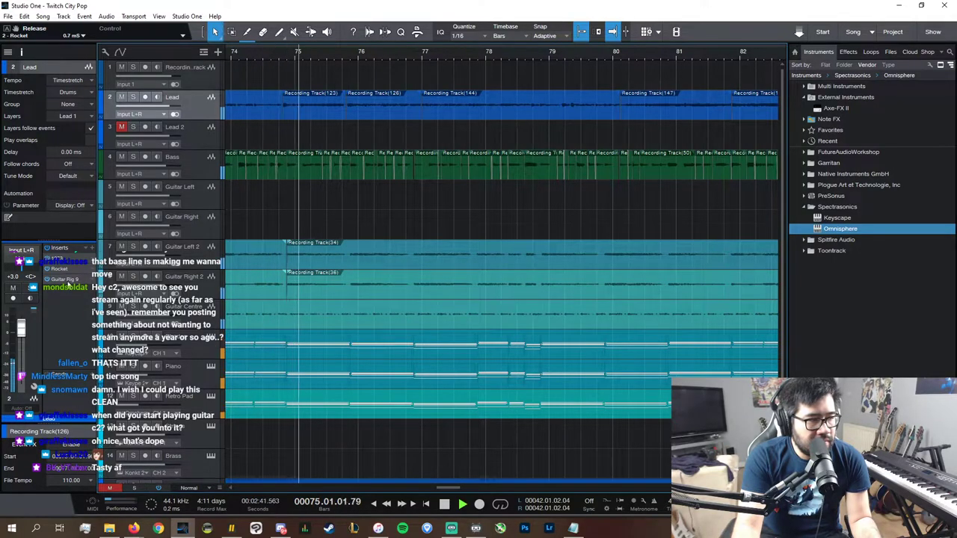
# - Set the low shelf level of Lead's 1973 equalizer to 4.6 dB during playback and close the plug-in
pyautogui.doubleClick(66, 279)
pyautogui.click(423, 208)
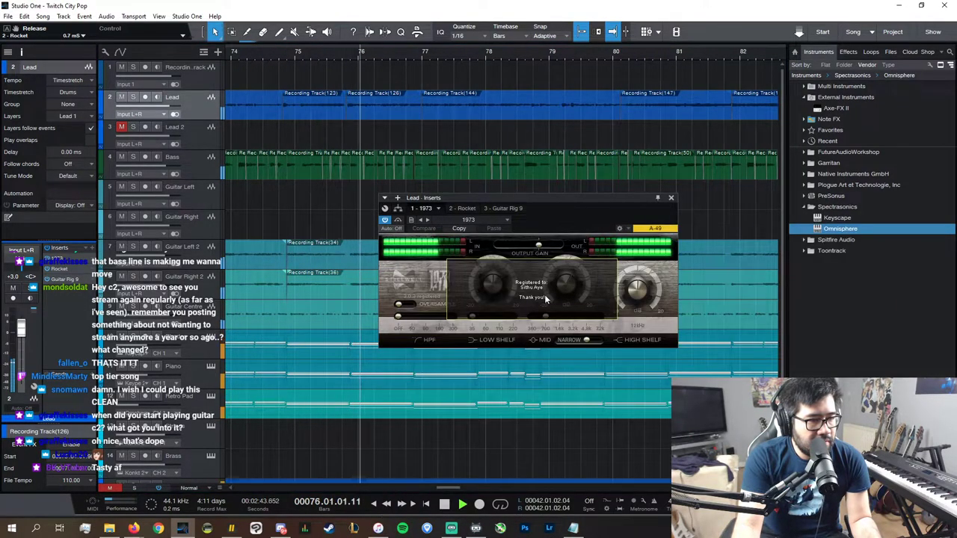
pyautogui.click(566, 286)
pyautogui.moveTo(566, 292); pyautogui.dragTo(568, 340)
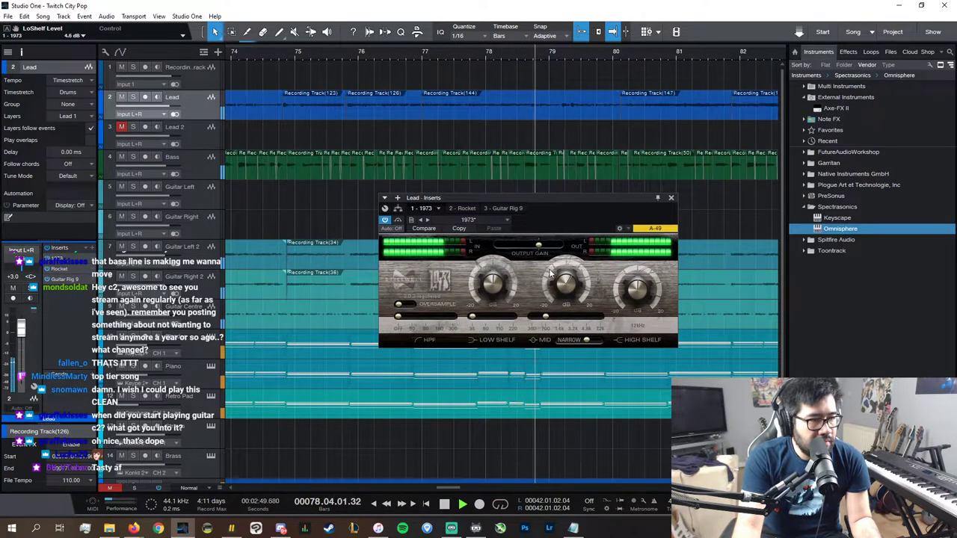
pyautogui.click(671, 199)
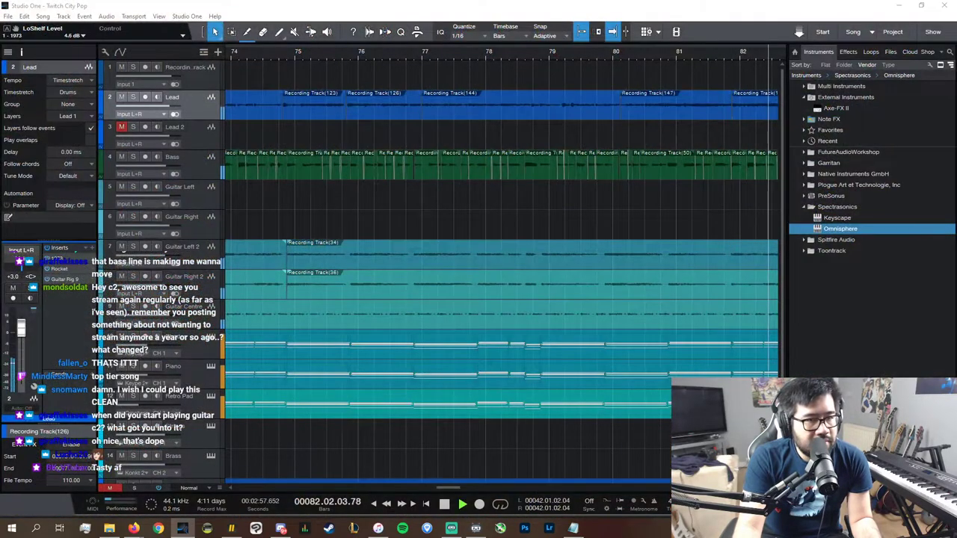
# - Replay the lead from just before bar 67, briefly soloing the Lead track, and restart from the same point in the full mix
pyautogui.moveTo(736, 488); pyautogui.dragTo(599, 490)
pyautogui.hscroll(-5, 600, 490)
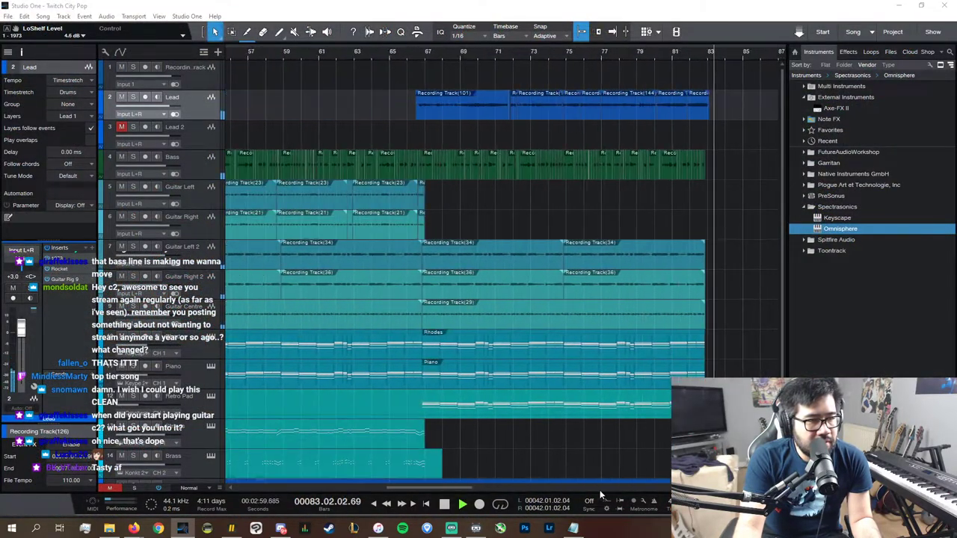
pyautogui.click(591, 62)
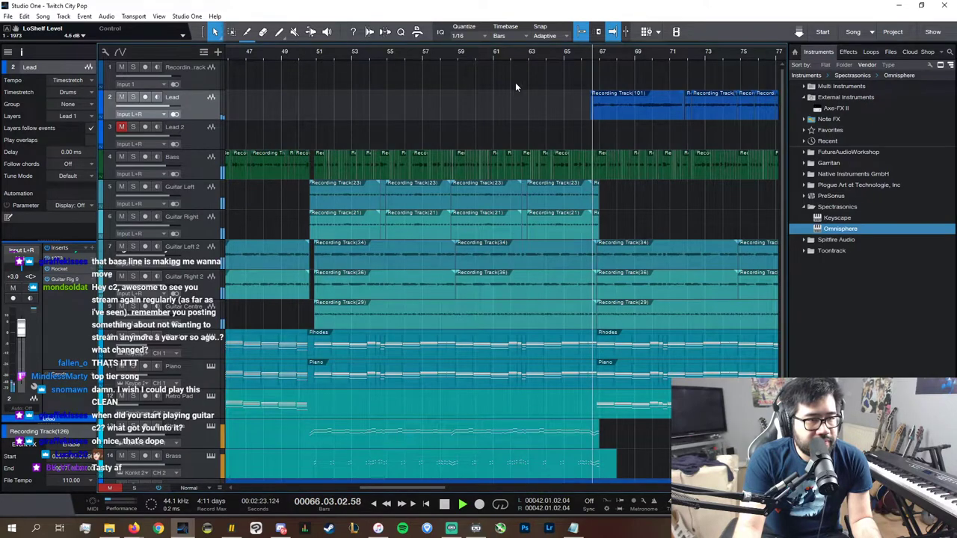
pyautogui.click(133, 98)
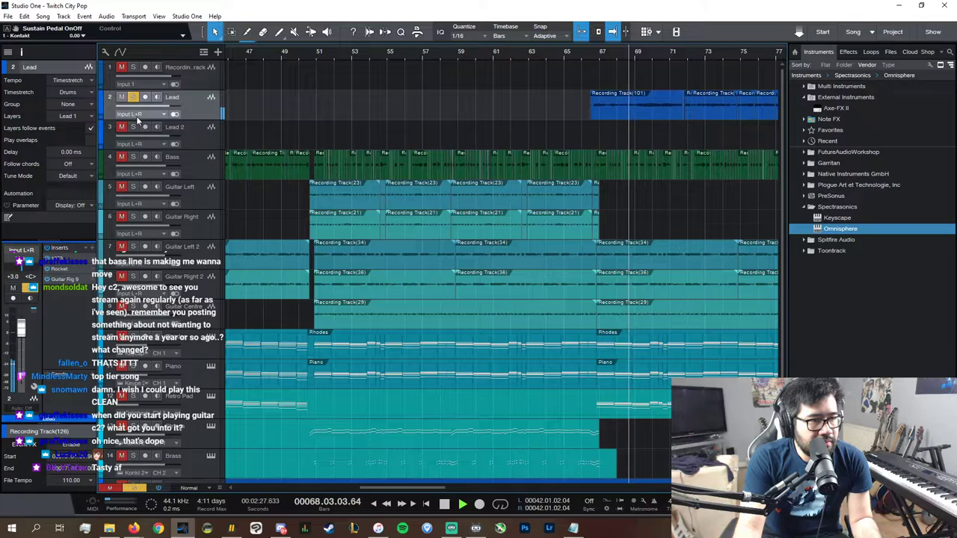
pyautogui.click(133, 98)
pyautogui.click(590, 58)
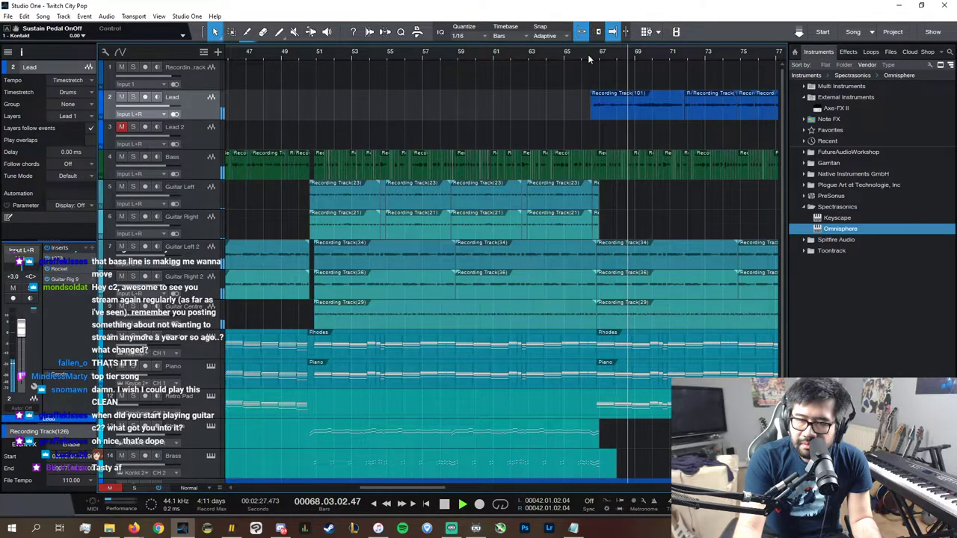
# - Delete the empty Lead 2 track, stop playback and select the Lead track
pyautogui.click(247, 138)
pyautogui.press('Delete')
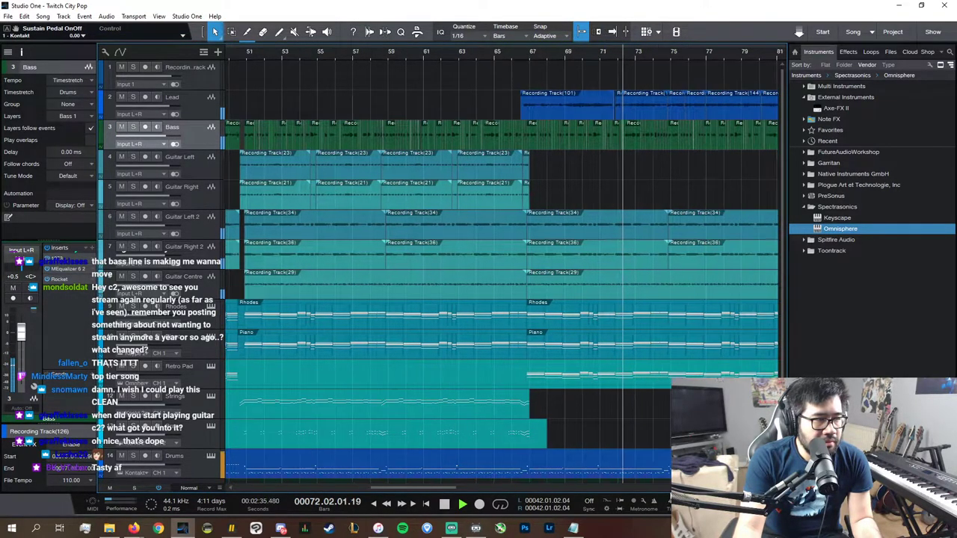
pyautogui.press('space')
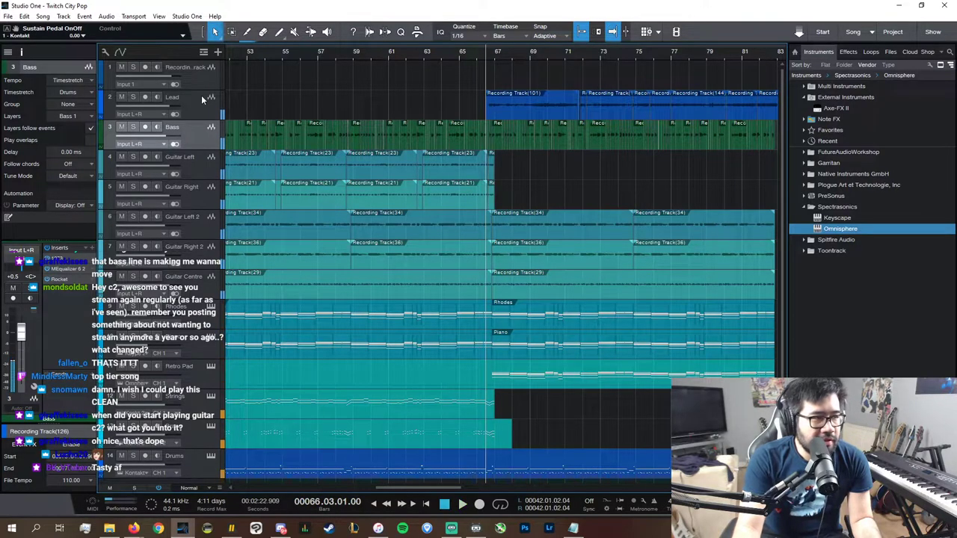
pyautogui.press('Up')
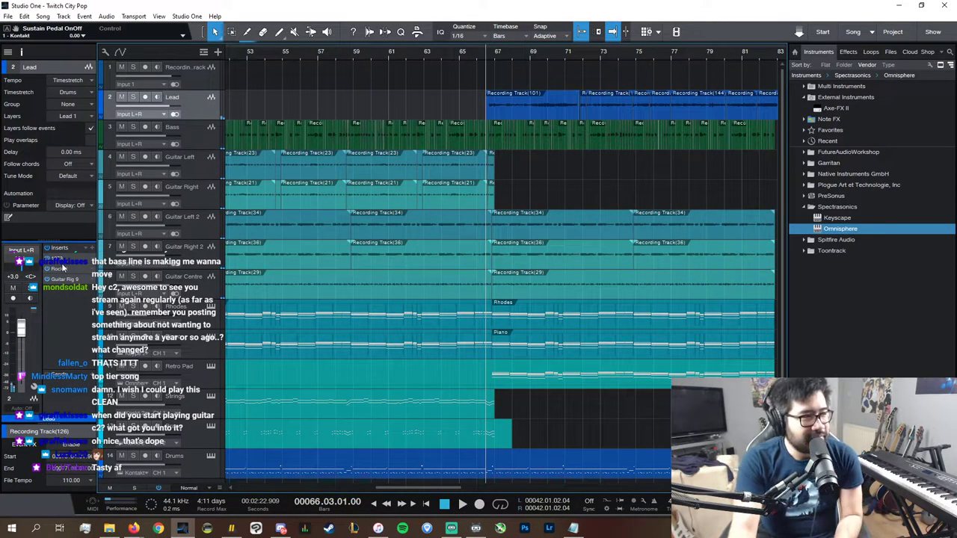
# - Replace Twin Delay with Tape Echo in the Lead track's Guitar Rig rack and turn on its tempo sync
pyautogui.click(92, 248)
pyautogui.click(131, 285)
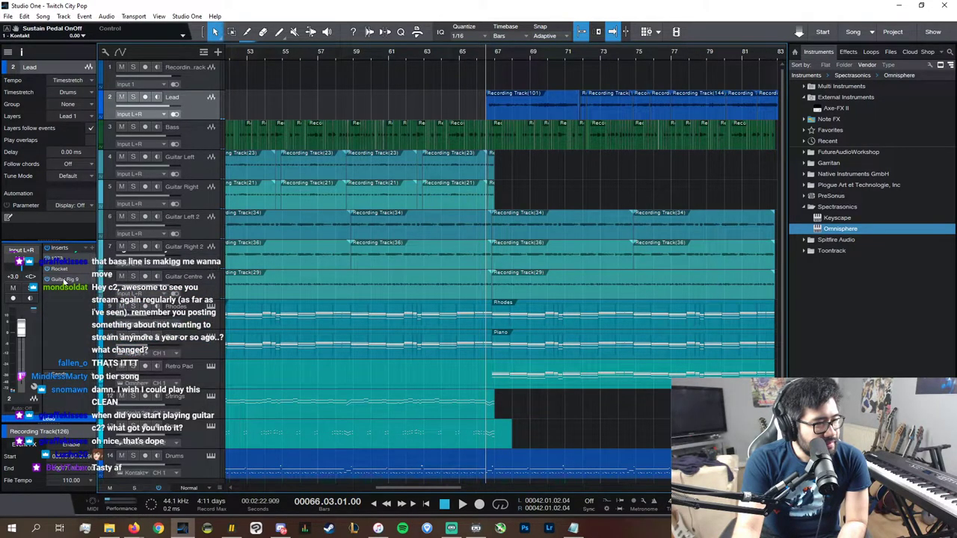
pyautogui.click(138, 327)
pyautogui.moveTo(693, 200); pyautogui.dragTo(636, 89)
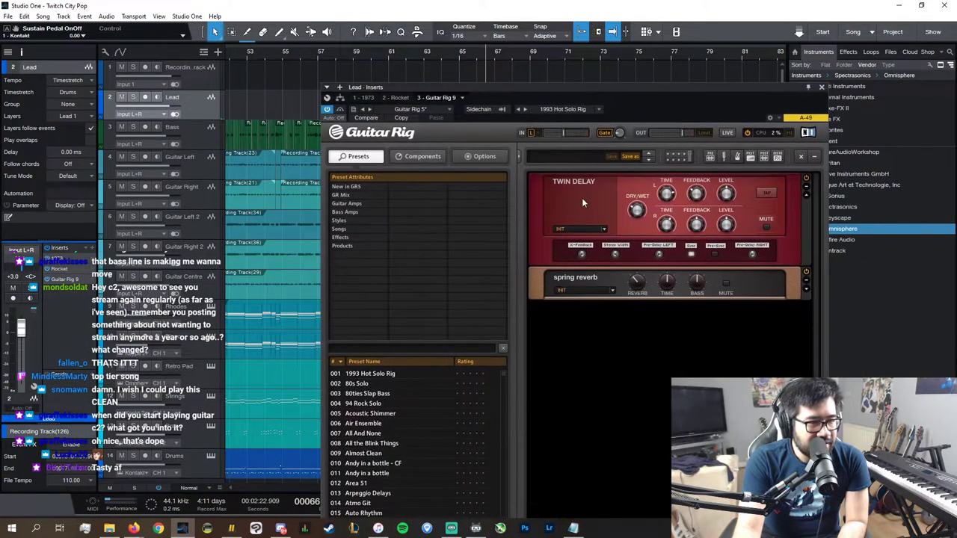
pyautogui.click(441, 157)
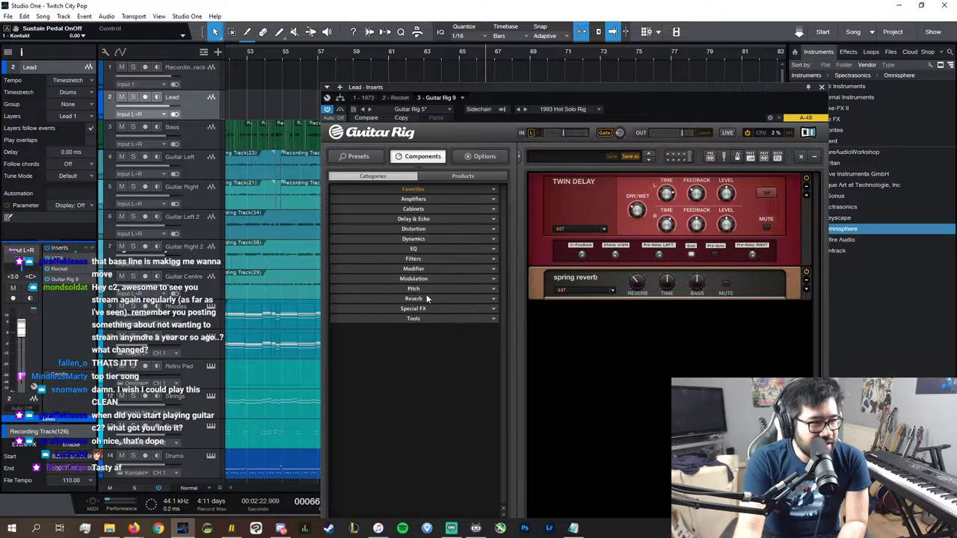
pyautogui.click(423, 220)
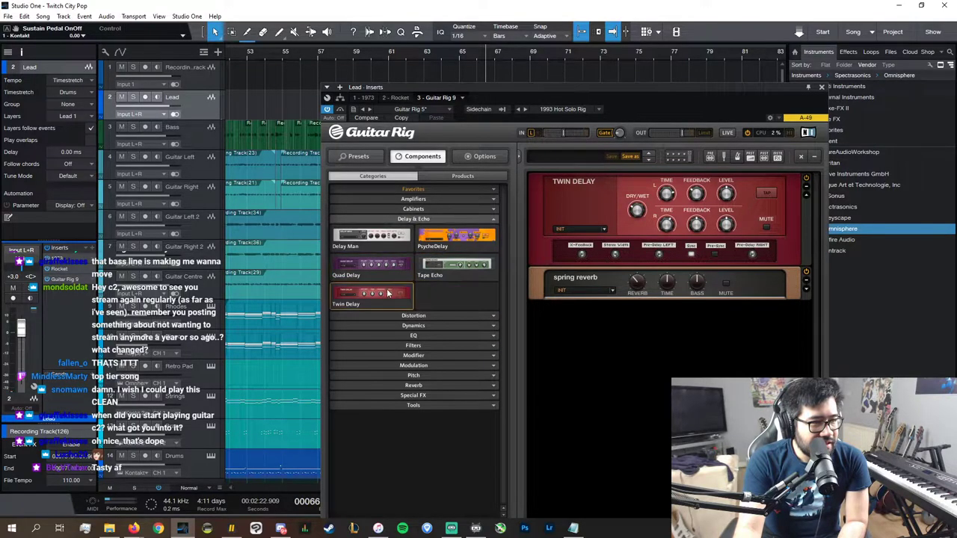
pyautogui.moveTo(435, 273); pyautogui.dragTo(677, 214)
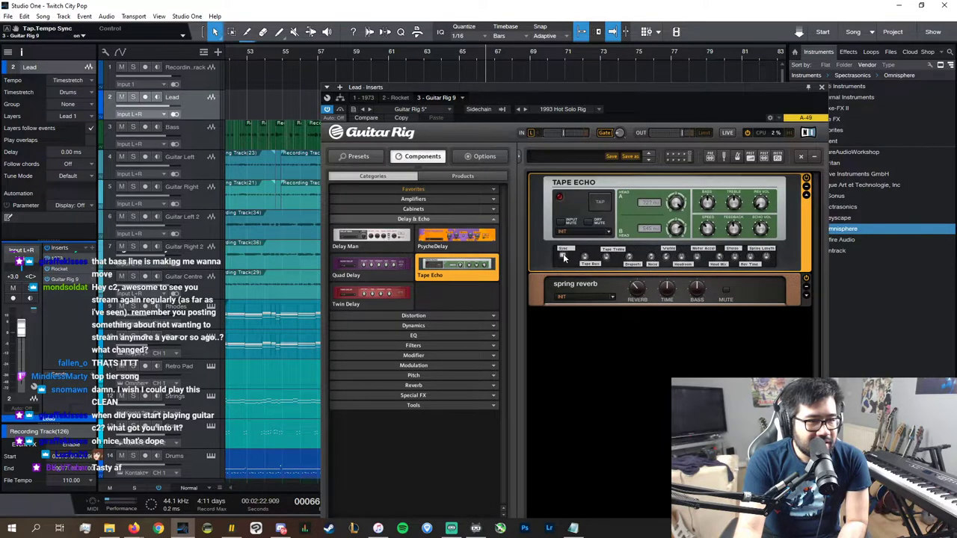
# - Solo the Lead track, set Tape Echo's echo volume to 3.79 while listening, and close Guitar Rig
pyautogui.click(133, 97)
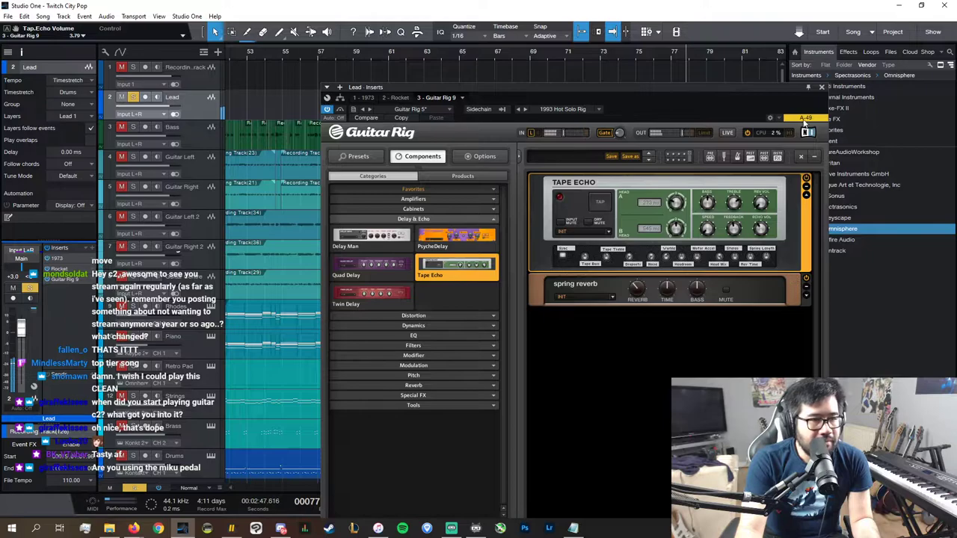
pyautogui.click(821, 88)
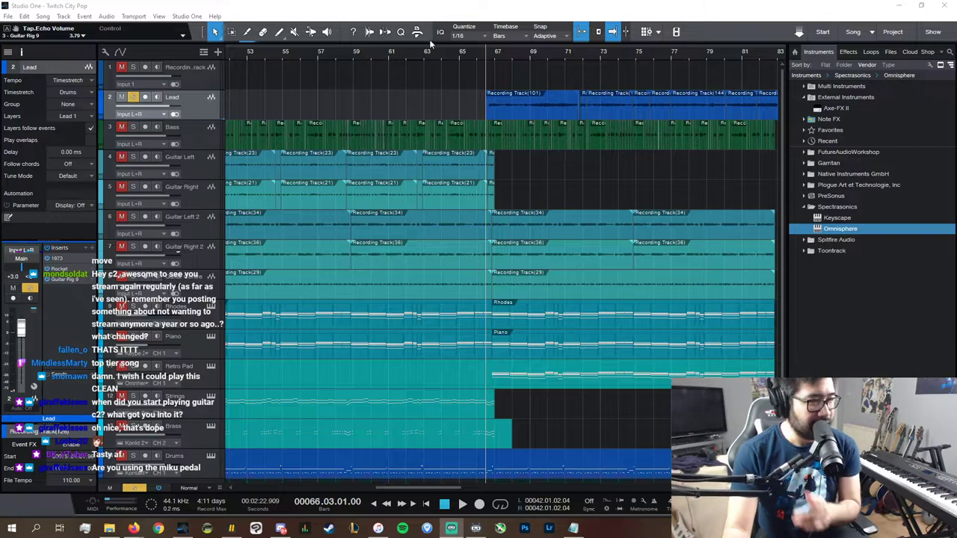
# - Insert MEqualizer on the Lead track between 1973 and Rocket and play back the soloed lead
pyautogui.click(92, 248)
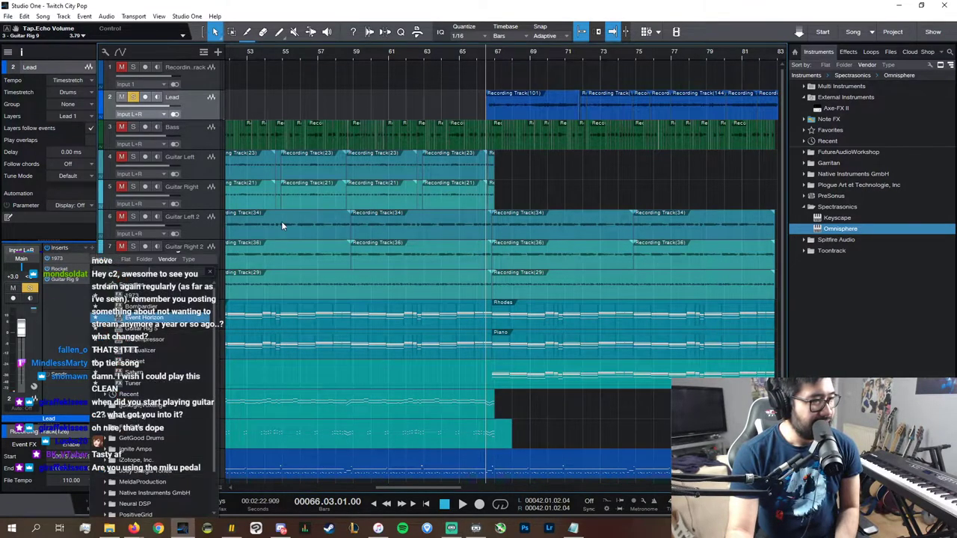
pyautogui.click(145, 356)
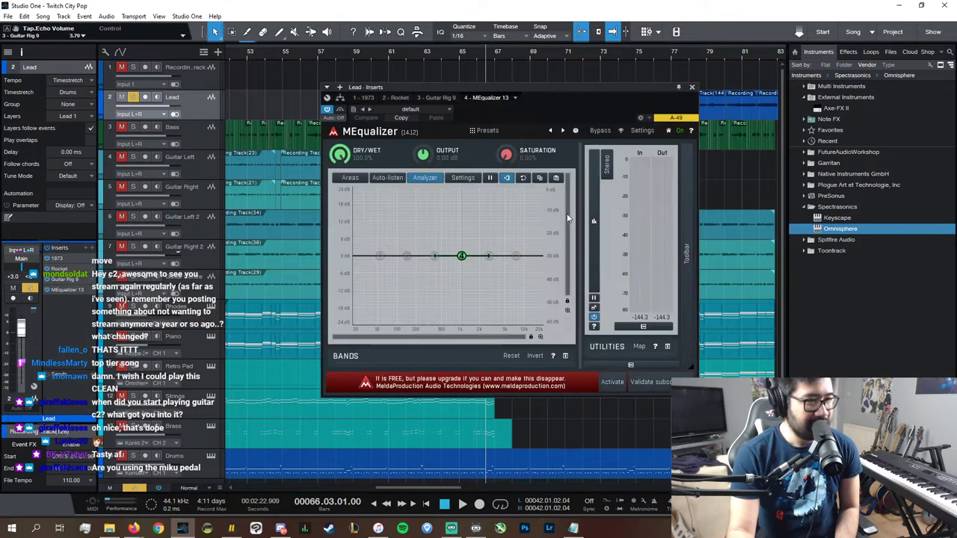
pyautogui.press('space')
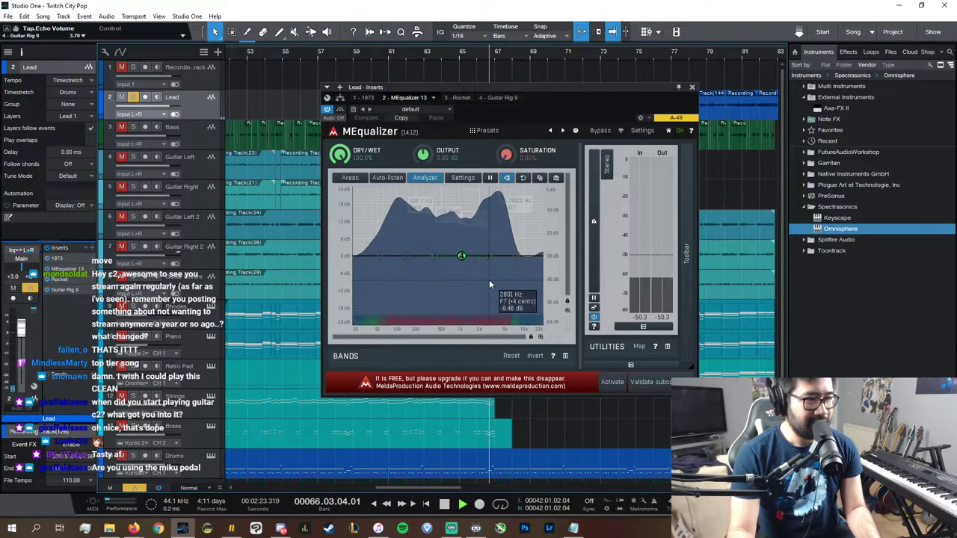
# - Expand MEqualizer's band settings and set band 4 to 1568 Hz with a gain of -5.95 dB
pyautogui.click(517, 357)
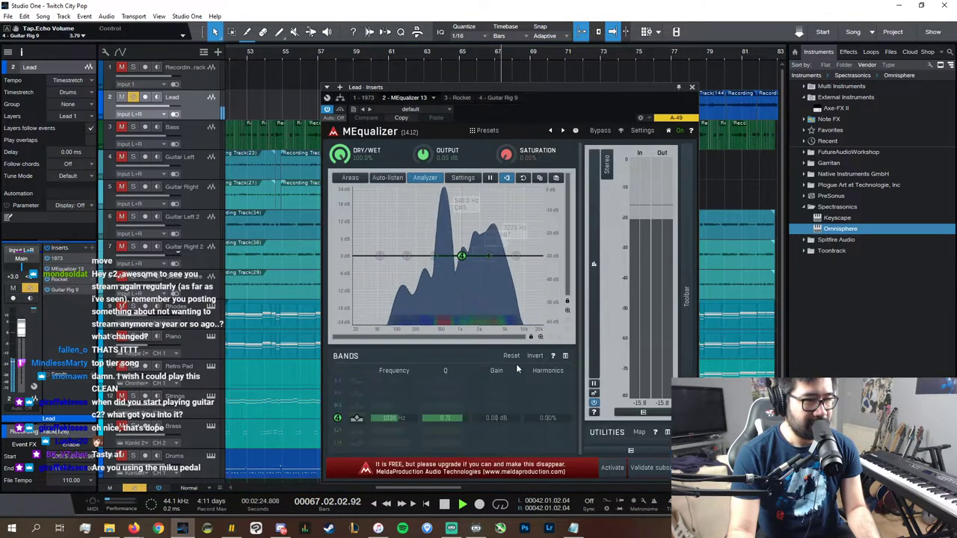
pyautogui.click(337, 381)
pyautogui.click(338, 382)
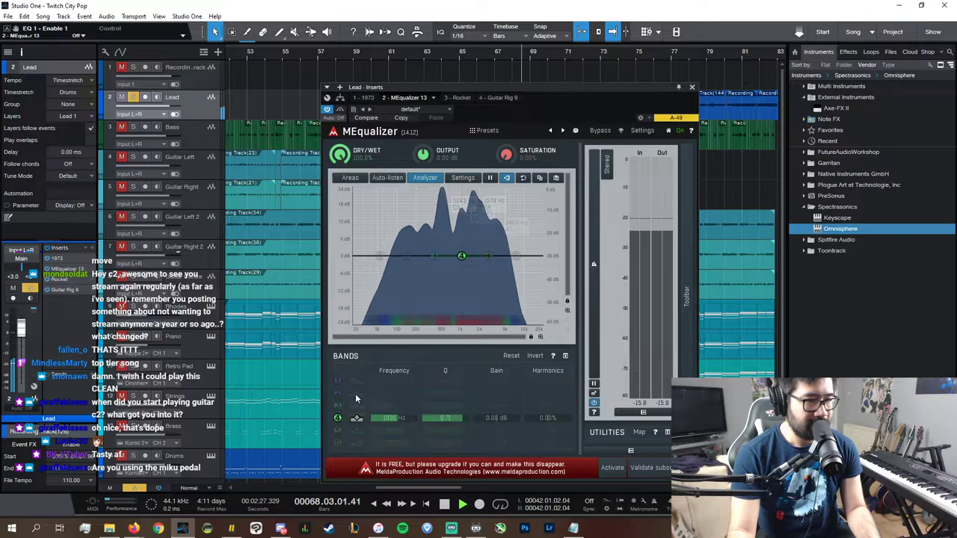
pyautogui.moveTo(498, 419); pyautogui.dragTo(497, 449)
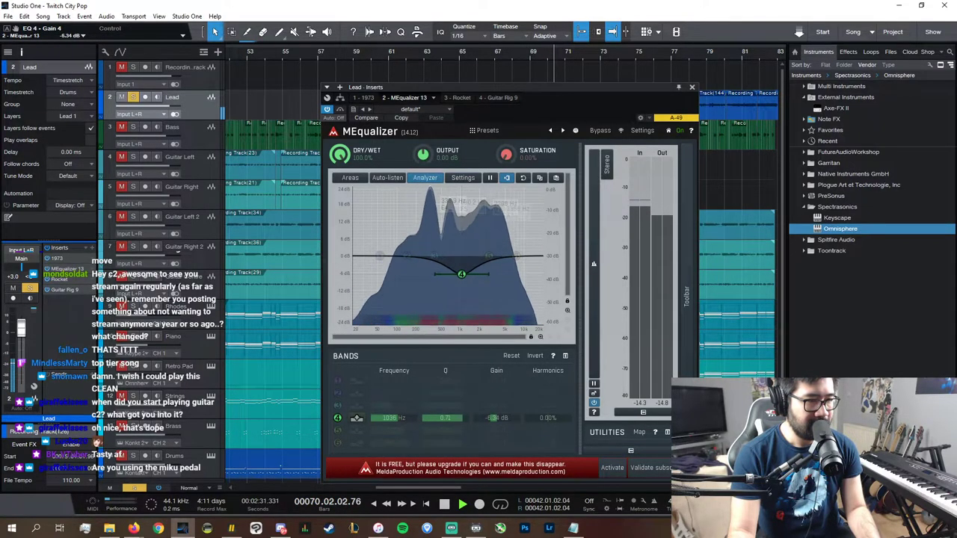
pyautogui.moveTo(412, 420); pyautogui.dragTo(412, 397)
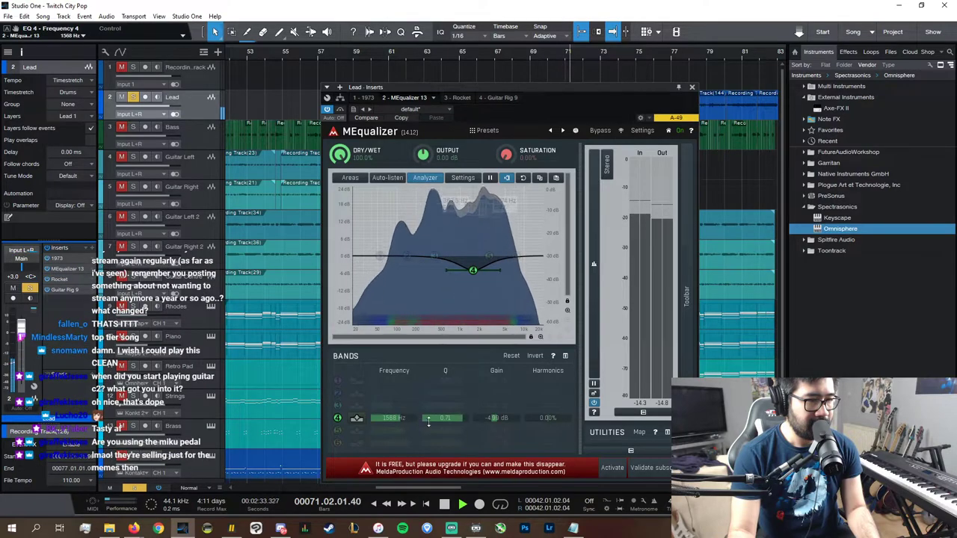
pyautogui.scroll(-3, 505, 420)
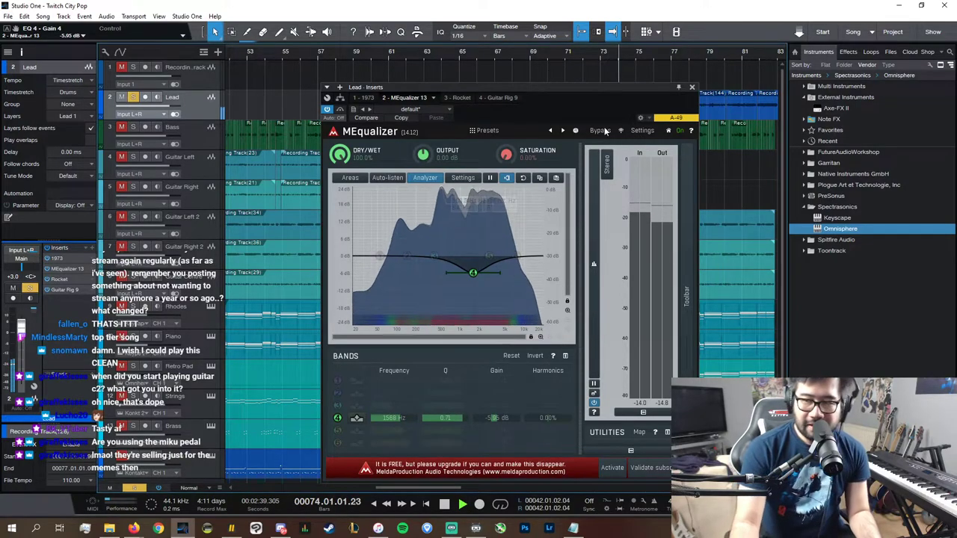
# - Restart playback with Lead unsoloed and set the low shelf level of its 1973 equalizer to 5.3 dB
pyautogui.press('space')
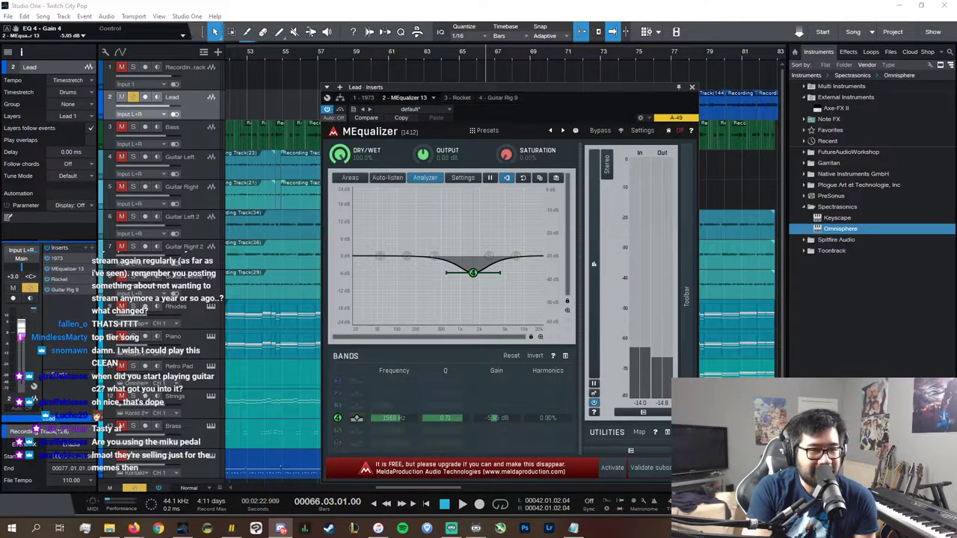
pyautogui.press('space')
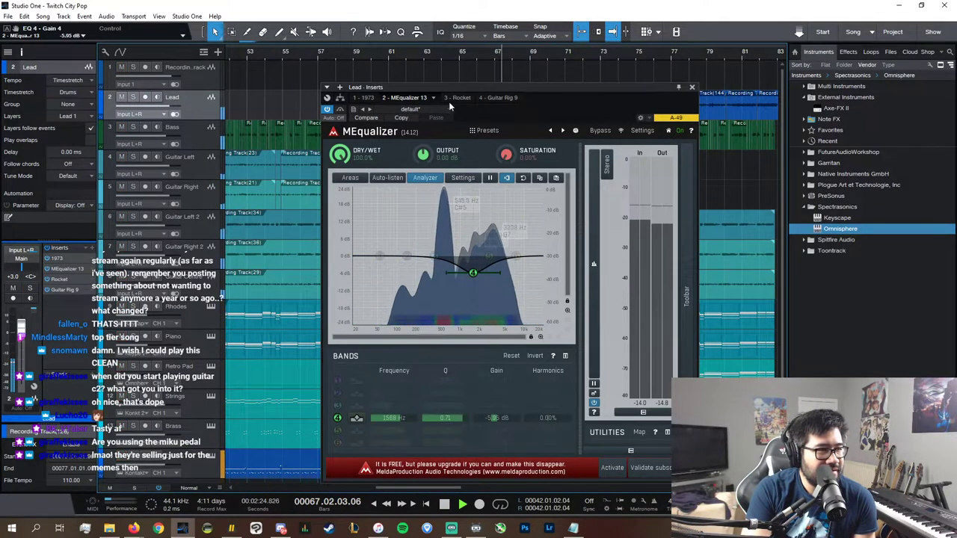
pyautogui.click(363, 99)
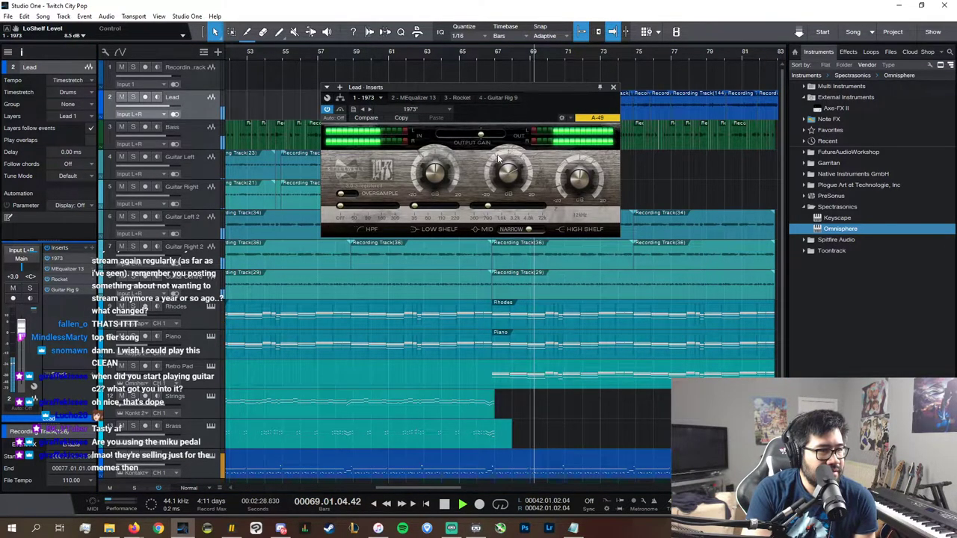
# - In MEqualizer, set band 4's gain to -6.34 dB, enable band 5 at 5247 Hz with +4.42 dB, and close the plug-in
pyautogui.click(415, 98)
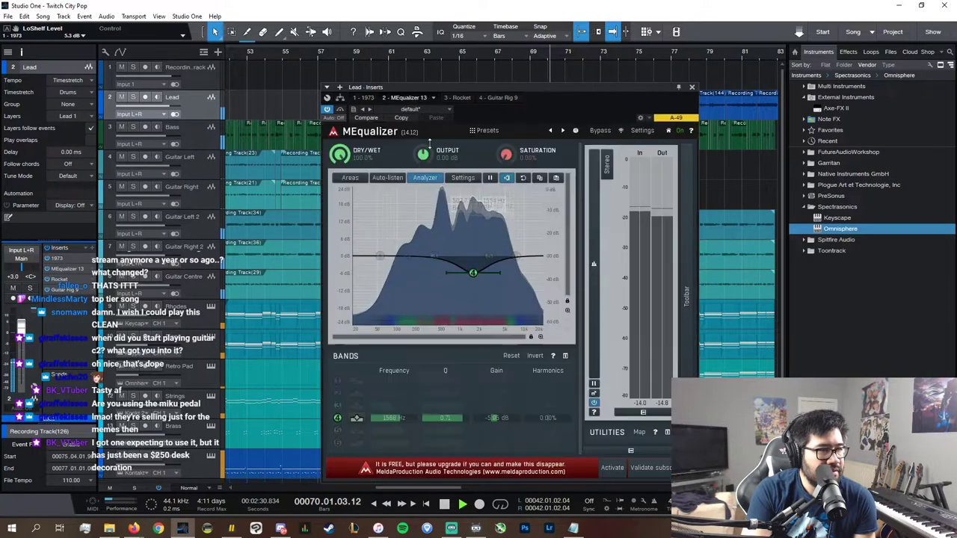
pyautogui.moveTo(507, 418)
pyautogui.mouseDown()
pyautogui.moveTo(507, 407)
pyautogui.moveTo(507, 419)
pyautogui.mouseUp()
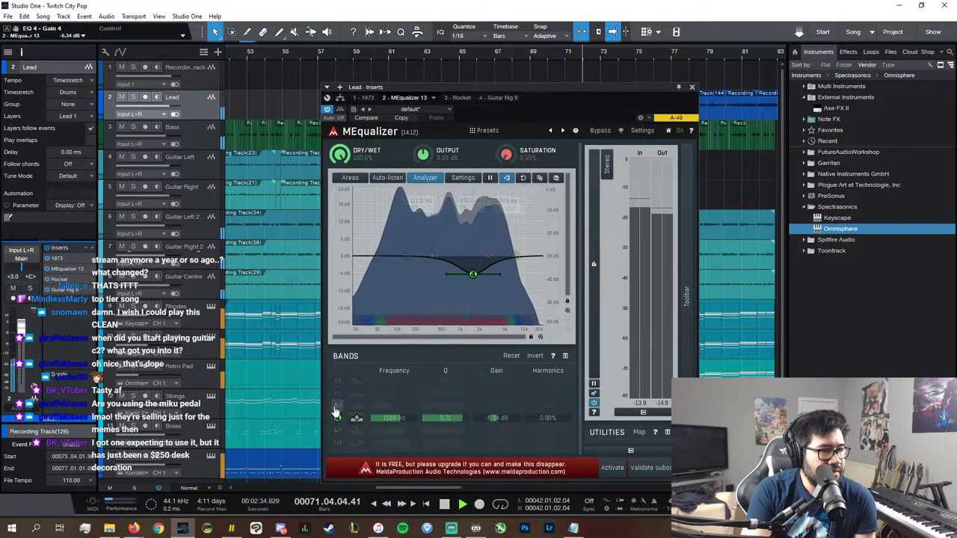
pyautogui.click(338, 433)
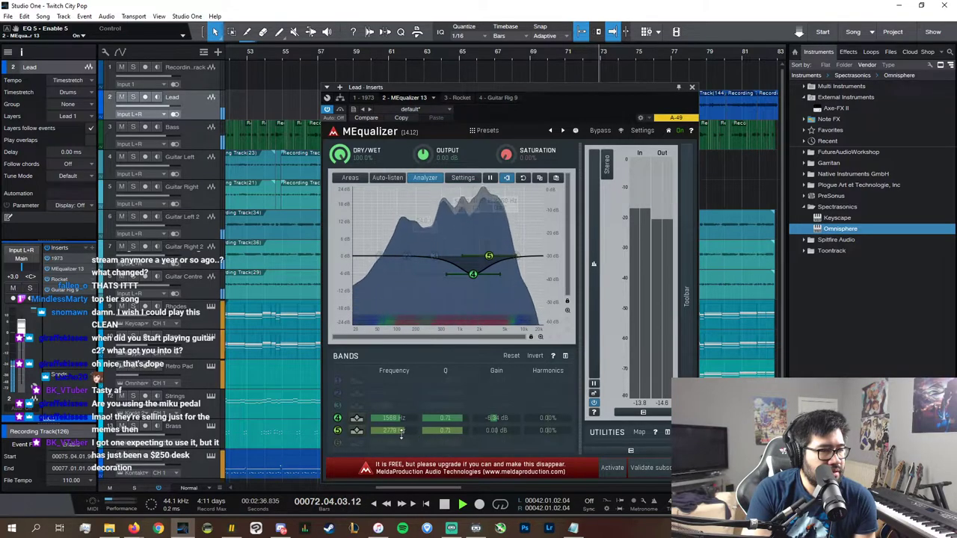
pyautogui.moveTo(496, 431)
pyautogui.mouseDown()
pyautogui.moveTo(497, 407)
pyautogui.moveTo(496, 418)
pyautogui.mouseUp()
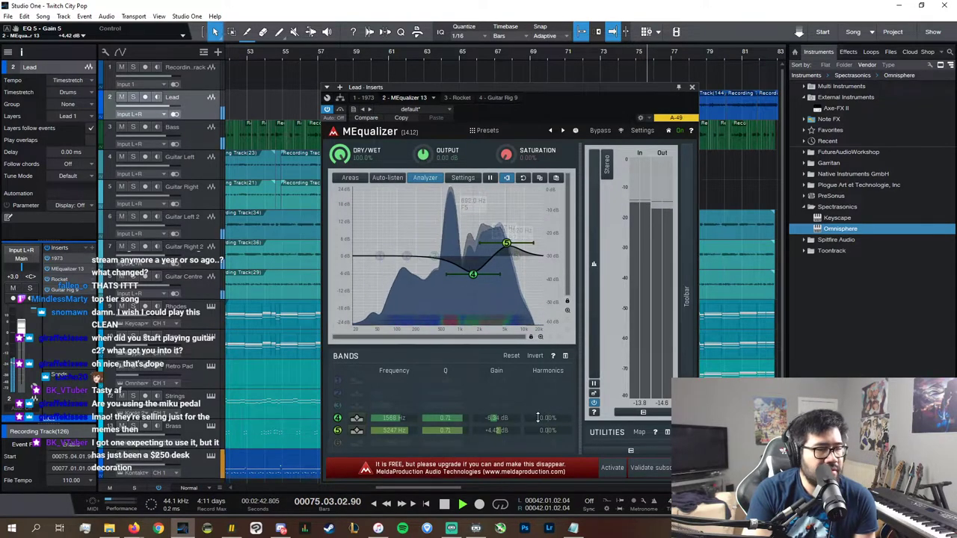
pyautogui.click(692, 88)
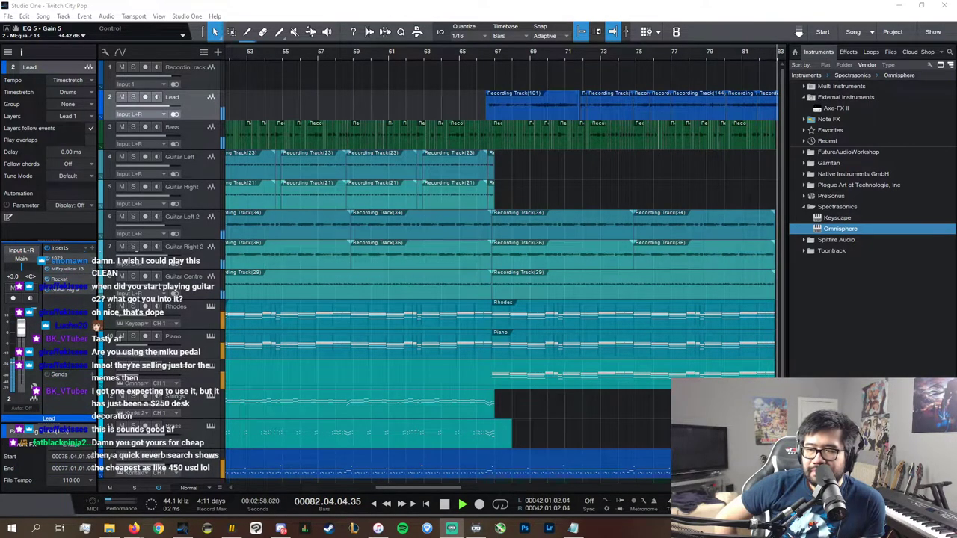
# - Stop playback and move the Lead track below Guitar Centre, directly above Rhodes
pyautogui.press('space')
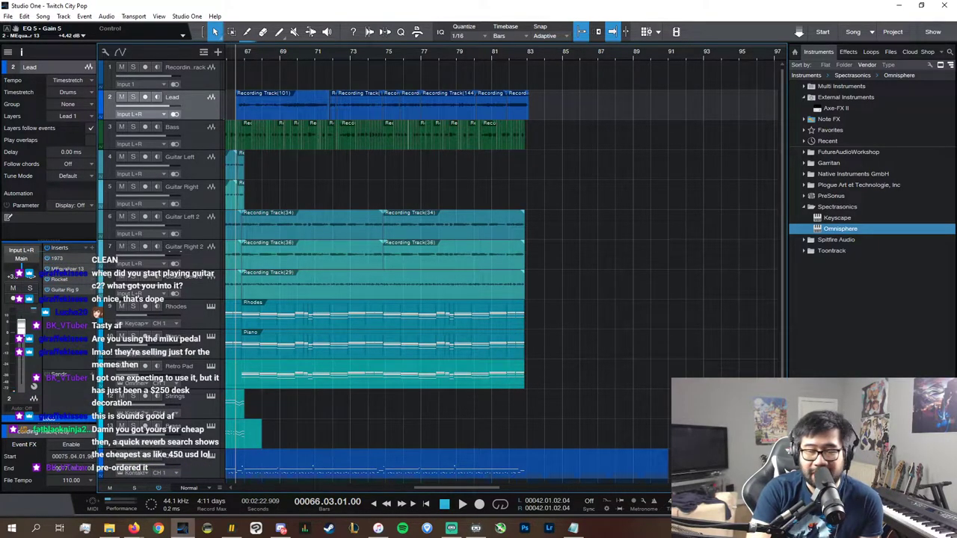
pyautogui.hscroll(-3, 548, 491)
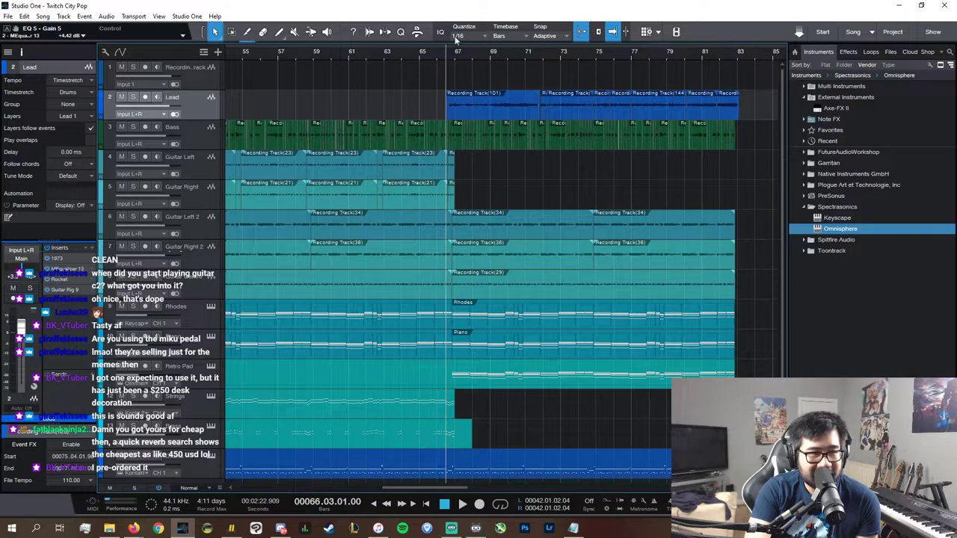
pyautogui.moveTo(172, 97); pyautogui.dragTo(210, 305)
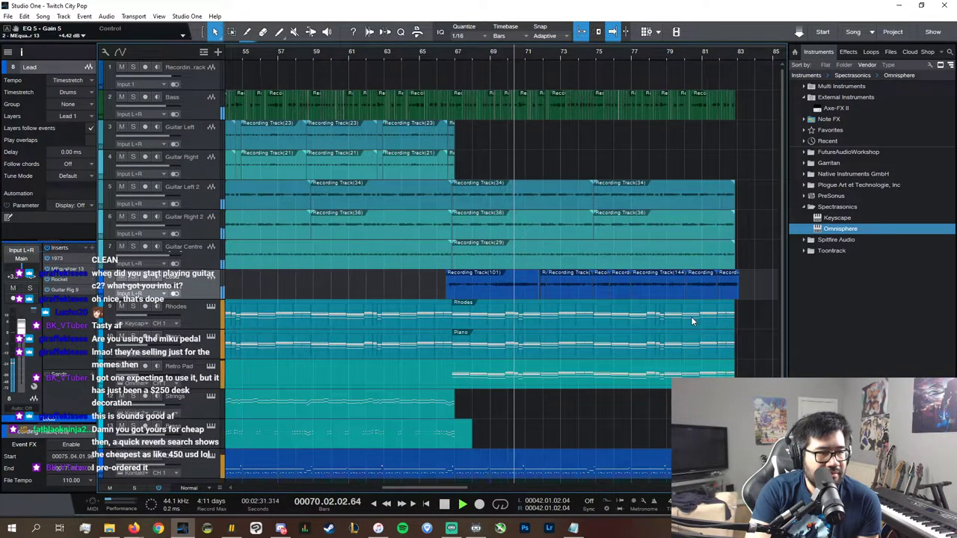
# - Add a Phaser Nine ahead of the Tape Echo in the Lead track's Guitar Rig and set its dry/wet mix to 68% dry, 32% wet
pyautogui.press('space')
pyautogui.click(57, 288)
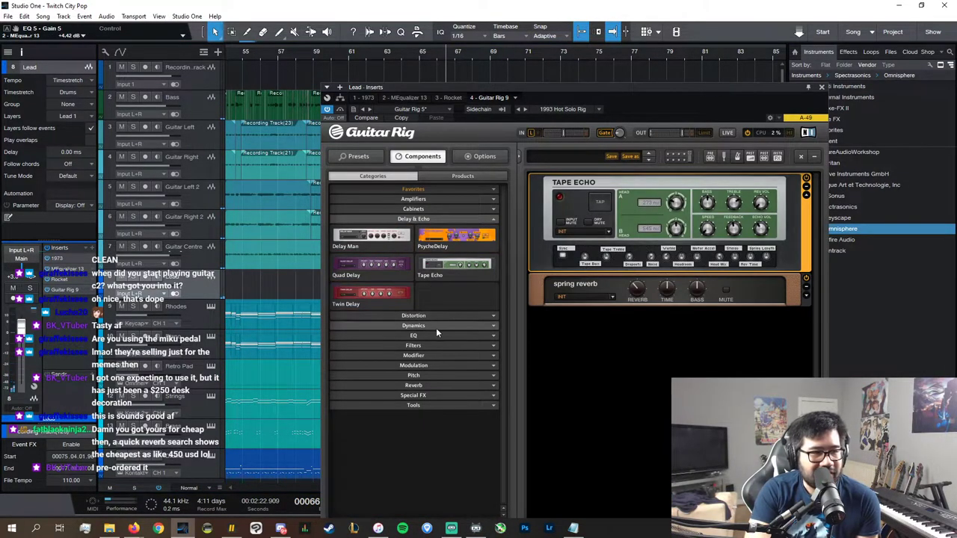
pyautogui.click(476, 218)
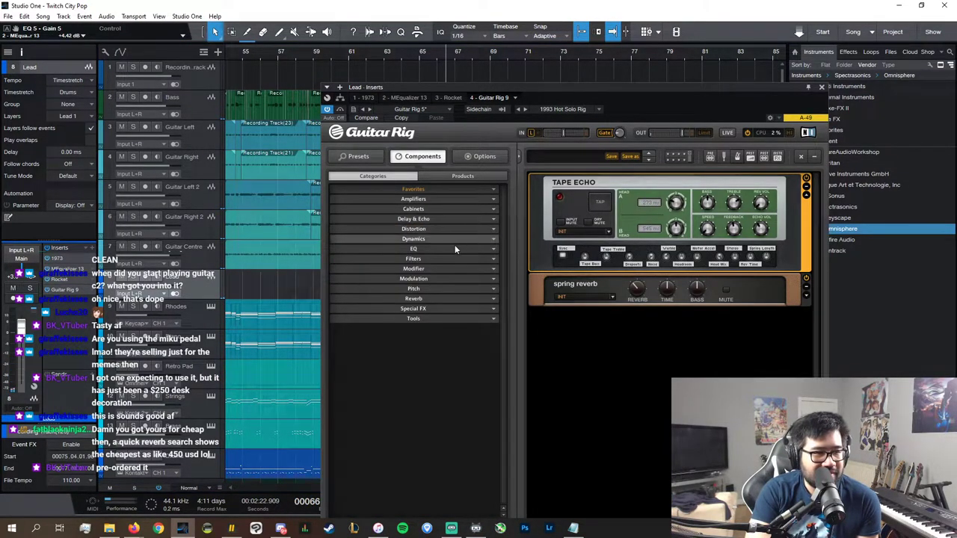
pyautogui.click(427, 278)
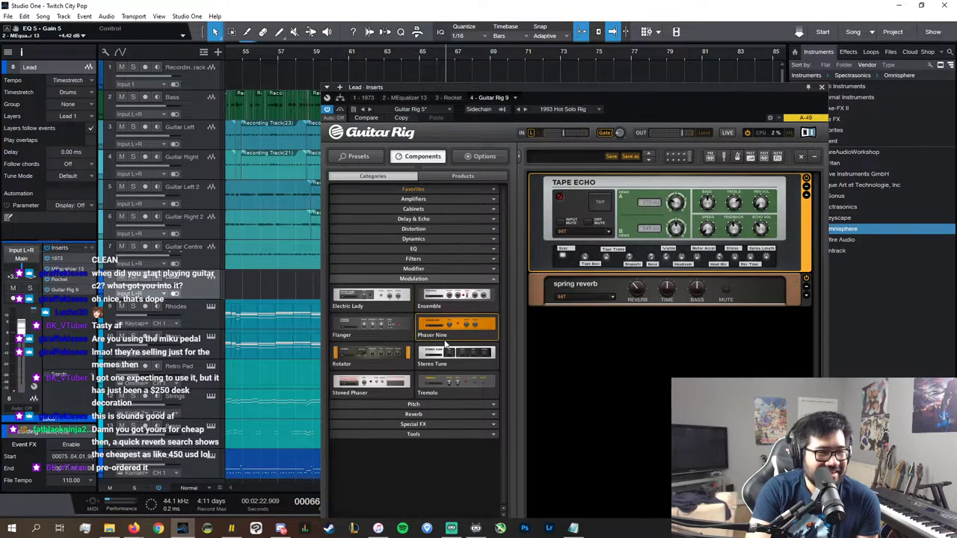
pyautogui.moveTo(446, 343); pyautogui.dragTo(574, 326)
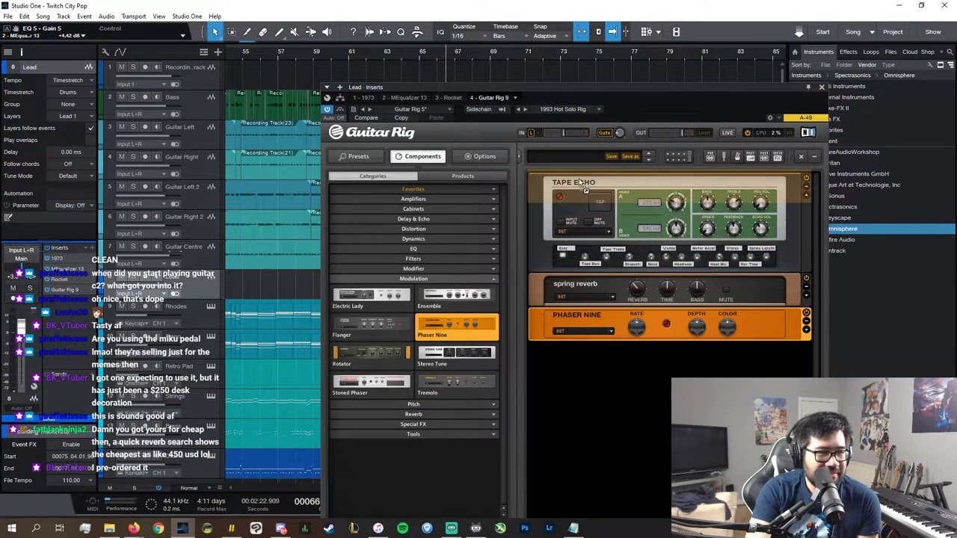
pyautogui.moveTo(579, 179); pyautogui.dragTo(580, 175)
pyautogui.click(806, 196)
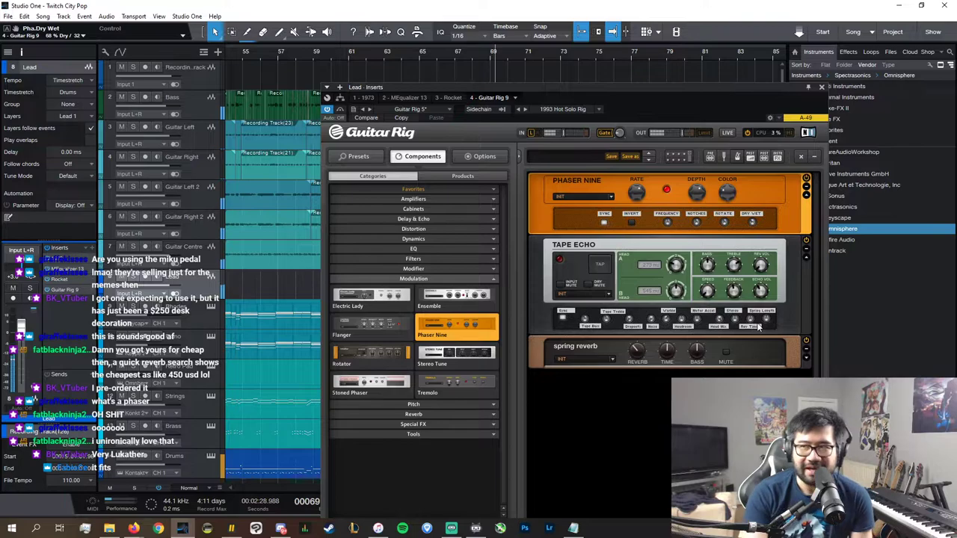
pyautogui.click(822, 88)
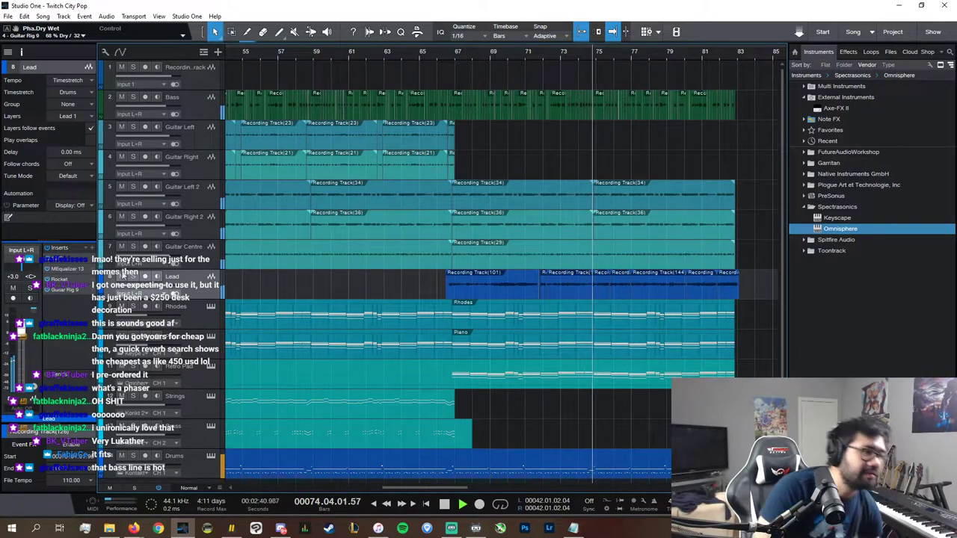
# - Set band 5's gain to +3.07 dB in the Lead track's MEqualizer and close the plug-in
pyautogui.click(76, 269)
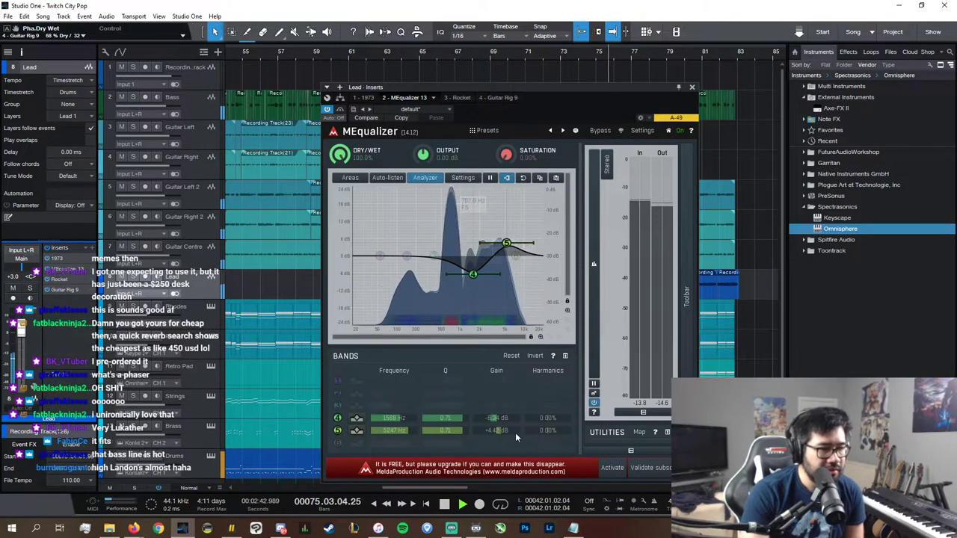
pyautogui.moveTo(511, 430); pyautogui.dragTo(510, 436)
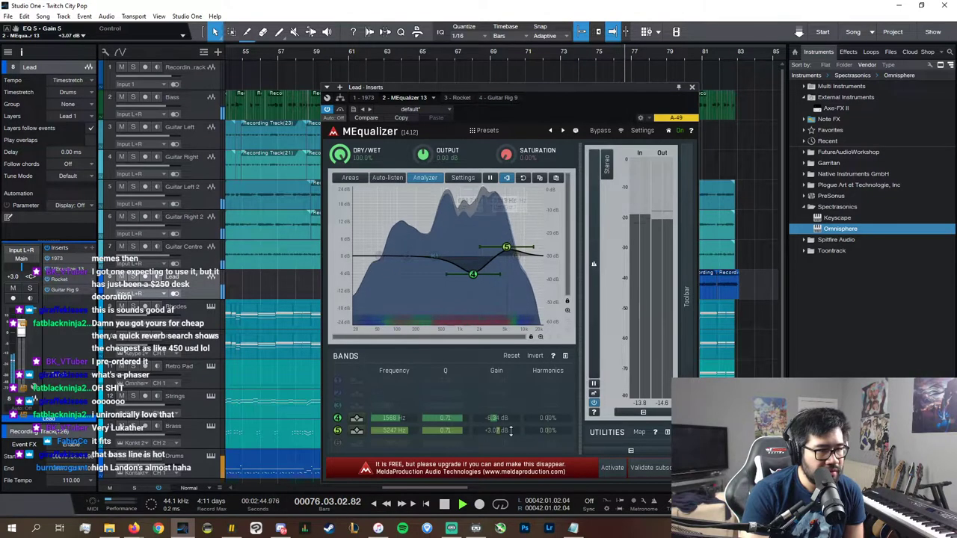
pyautogui.click(692, 86)
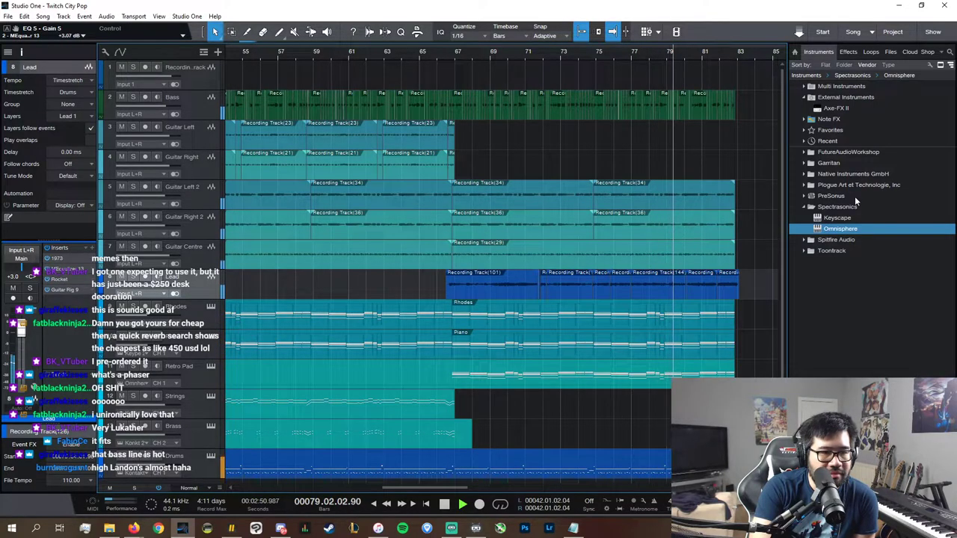
# - Delete the Guitar Centre event that runs alongside the lead solo from bar 67
pyautogui.scroll(-1, 670, 275)
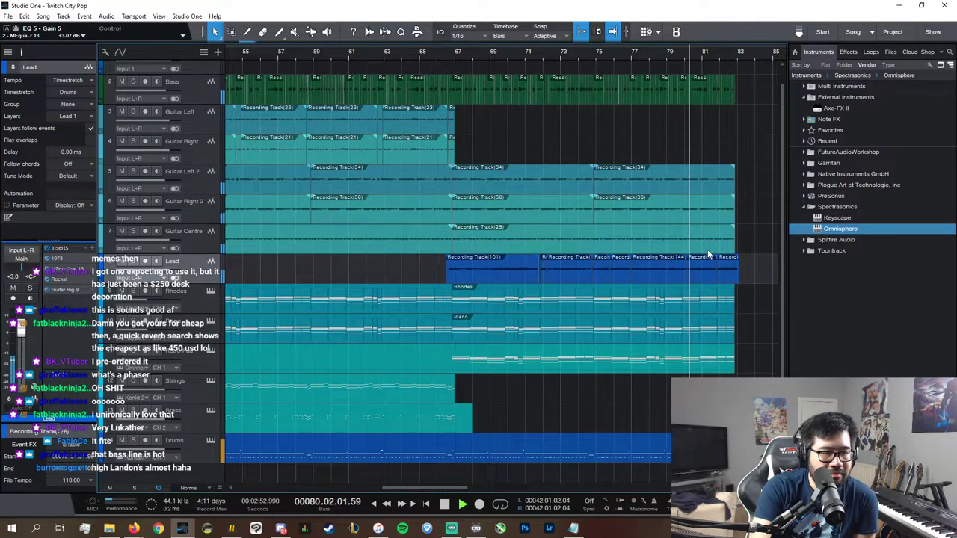
pyautogui.click(500, 247)
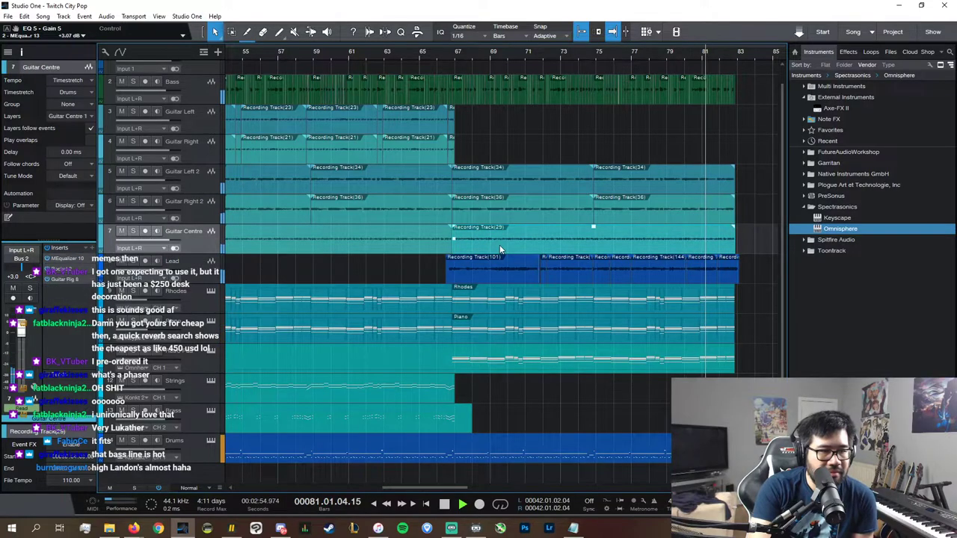
pyautogui.press('Delete')
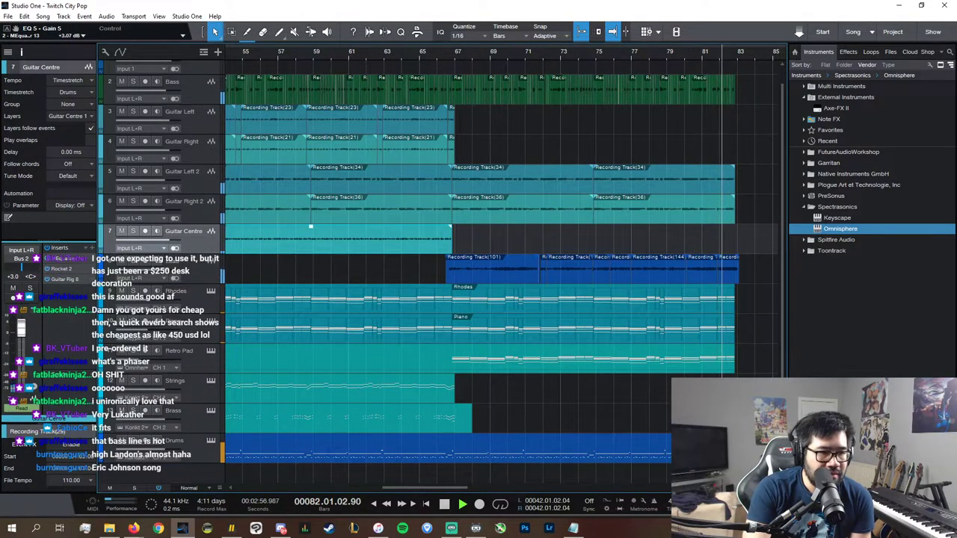
# - Select the Bass and all guitar events of the section that starts around bar 51, up to about bar 59, for copying
pyautogui.press('w')
pyautogui.press('w')
pyautogui.press('w')
pyautogui.click(435, 52)
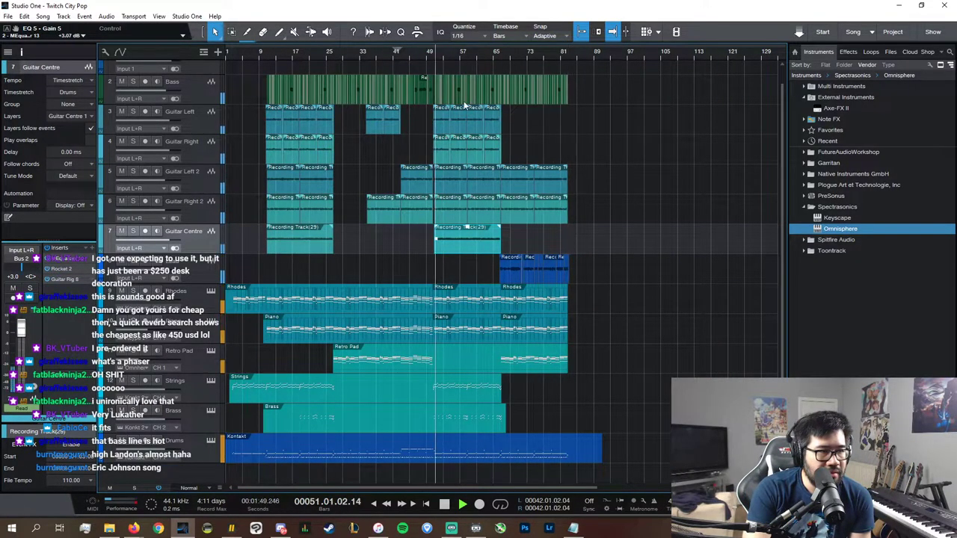
pyautogui.moveTo(435, 52); pyautogui.dragTo(608, 419)
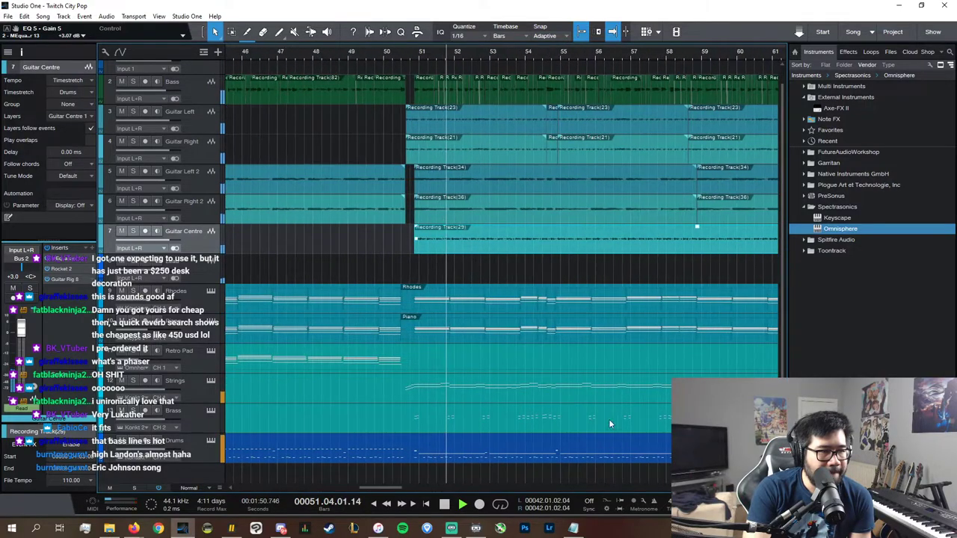
pyautogui.click(409, 53)
pyautogui.moveTo(410, 271); pyautogui.dragTo(654, 81)
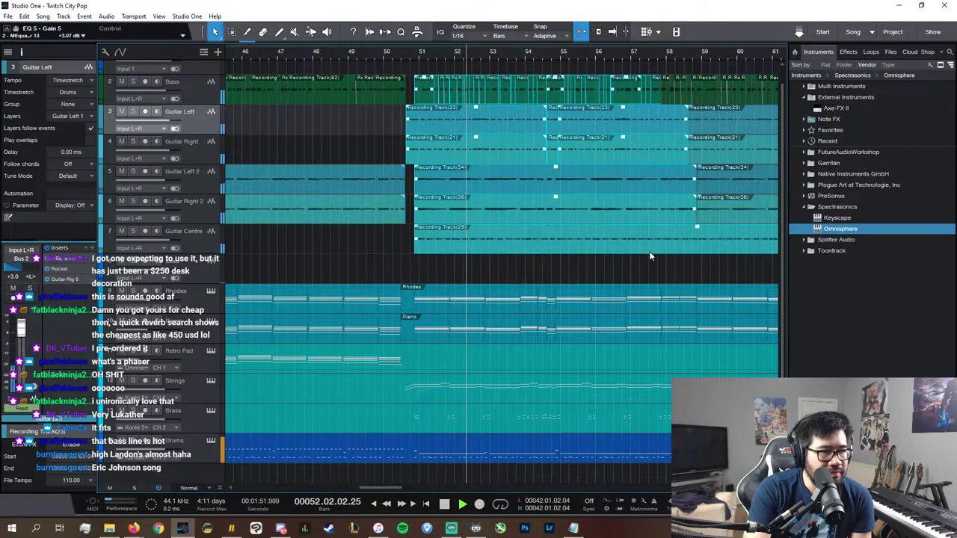
pyautogui.click(649, 249)
pyautogui.moveTo(403, 272); pyautogui.dragTo(492, 145)
pyautogui.click(407, 258)
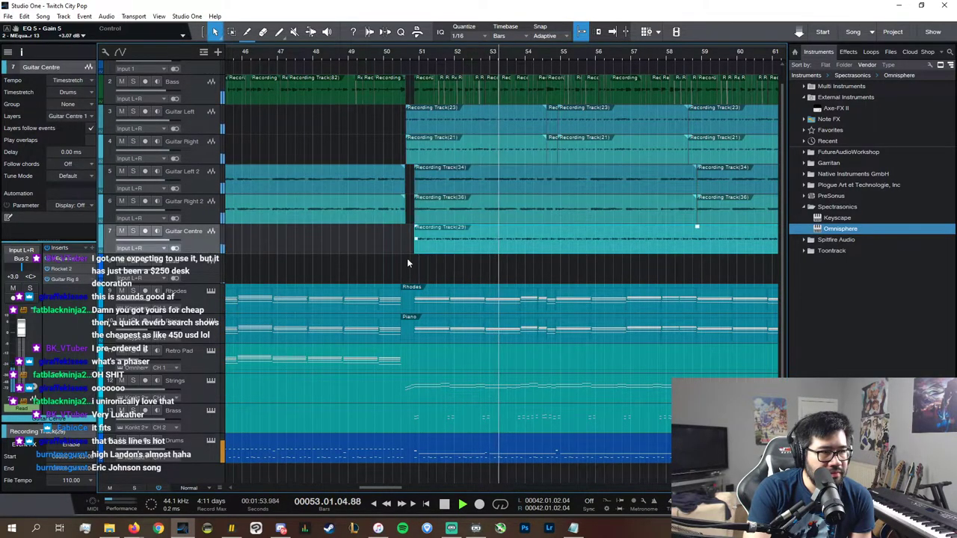
pyautogui.moveTo(412, 267); pyautogui.dragTo(689, 106)
# - Paste the copied bass and guitar events after the solo, one track higher on their original tracks, directly following the existing events near bar 83
pyautogui.hscroll(2, 634, 486)
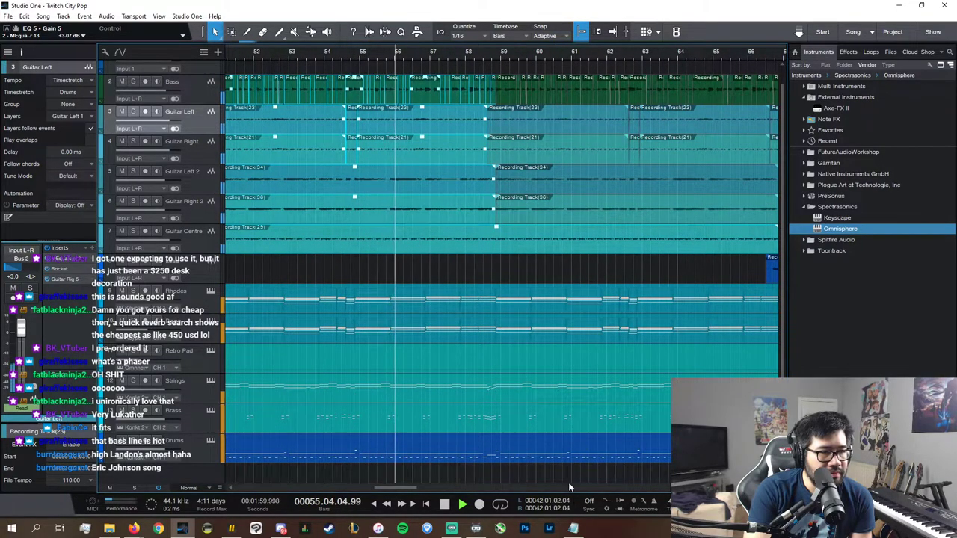
pyautogui.hscroll(7, 570, 487)
pyautogui.press('space')
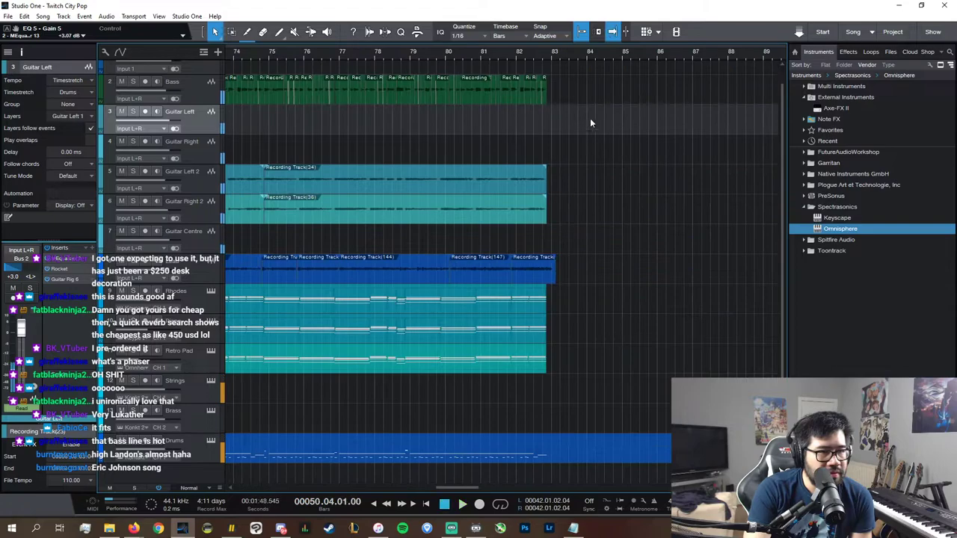
pyautogui.click(547, 51)
pyautogui.hotkey('ctrl', 'v')
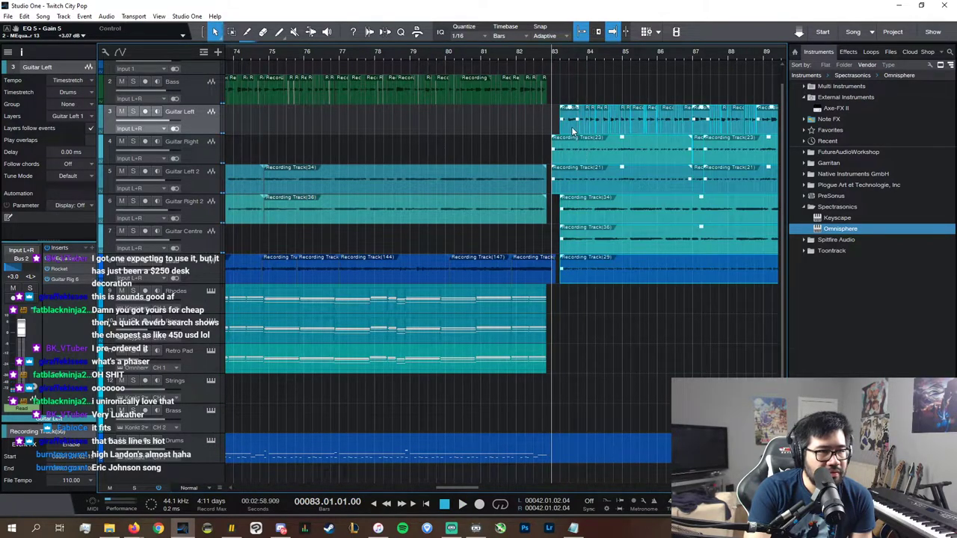
pyautogui.moveTo(573, 118); pyautogui.dragTo(578, 99)
# - Play back the transition from just after bar 82 and check how the pasted section follows the solo
pyautogui.press('e')
pyautogui.press('e')
pyautogui.press('e')
pyautogui.press('e')
pyautogui.click(509, 55)
pyautogui.press('space')
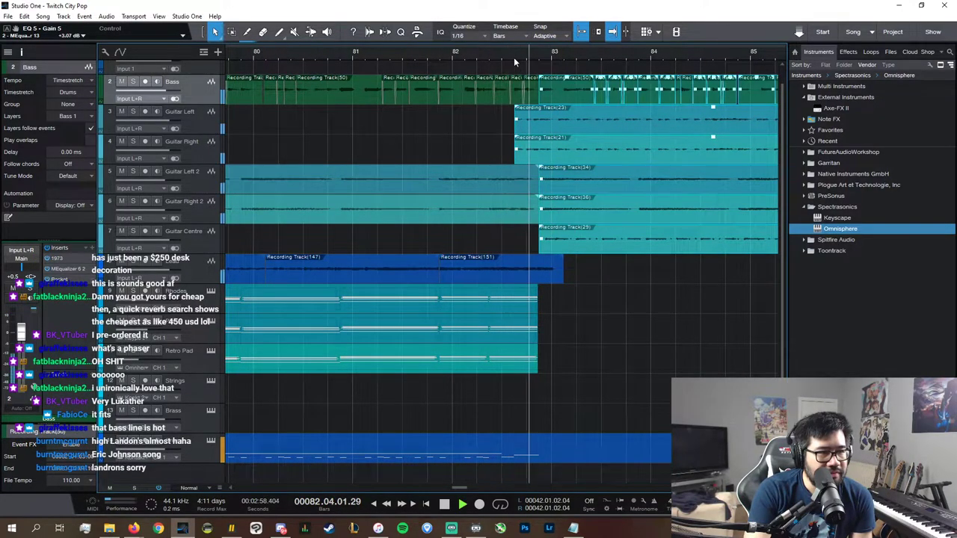
pyautogui.press('w')
pyautogui.press('w')
pyautogui.press('w')
pyautogui.press('w')
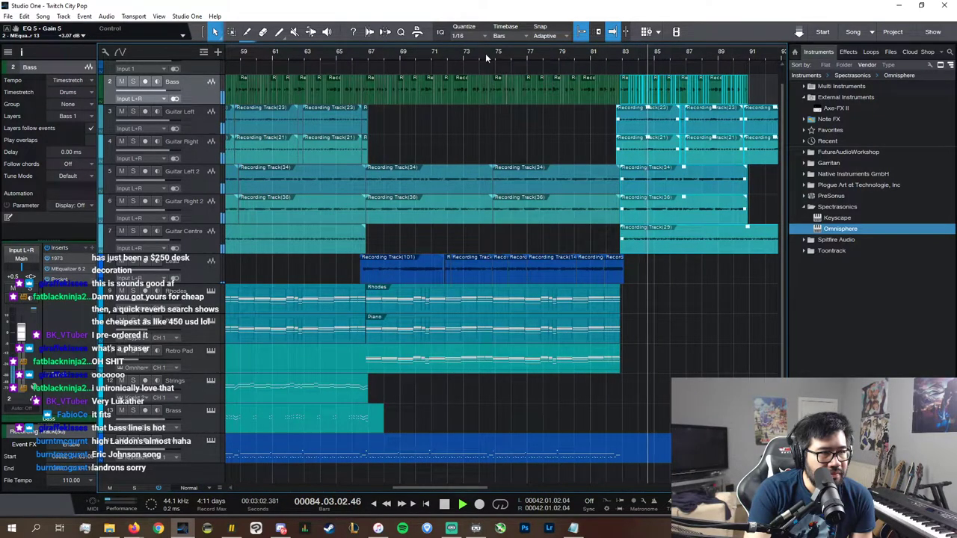
# - Duplicate the drum notes of bars 75 to 82 so the copy follows at bar 83, and close the drum editor
pyautogui.click(485, 53)
pyautogui.doubleClick(628, 451)
pyautogui.scroll(-1, 551, 240)
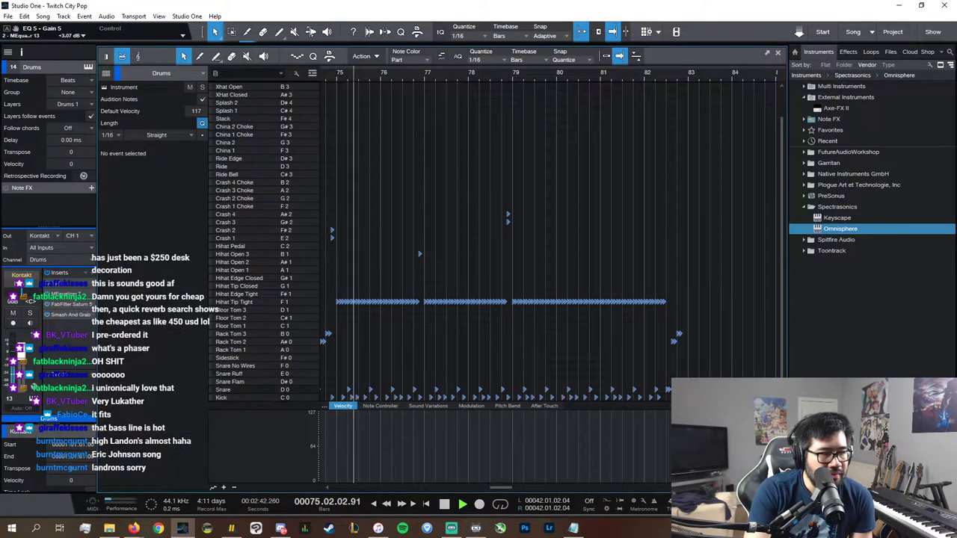
pyautogui.moveTo(699, 401); pyautogui.dragTo(331, 182)
pyautogui.click(619, 57)
pyautogui.click(607, 57)
pyautogui.press('d')
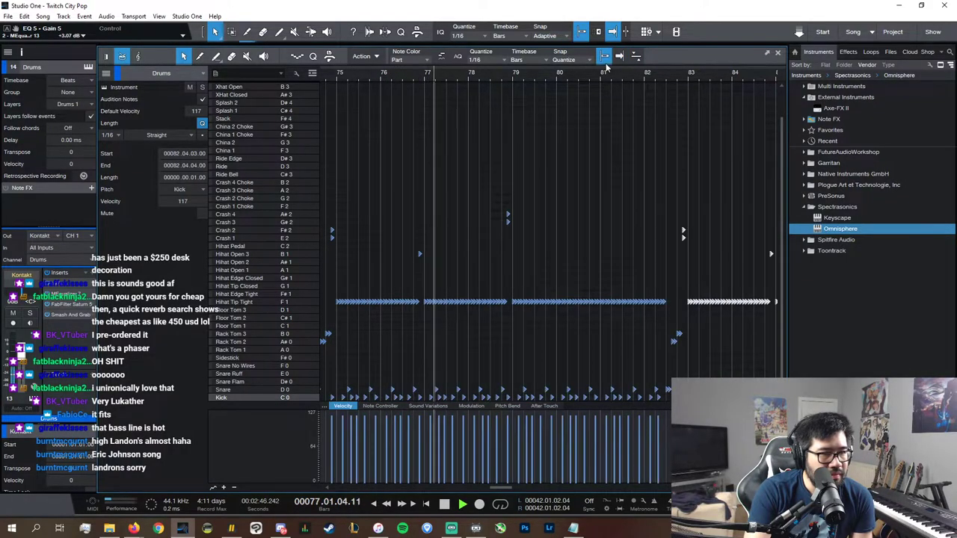
pyautogui.click(679, 74)
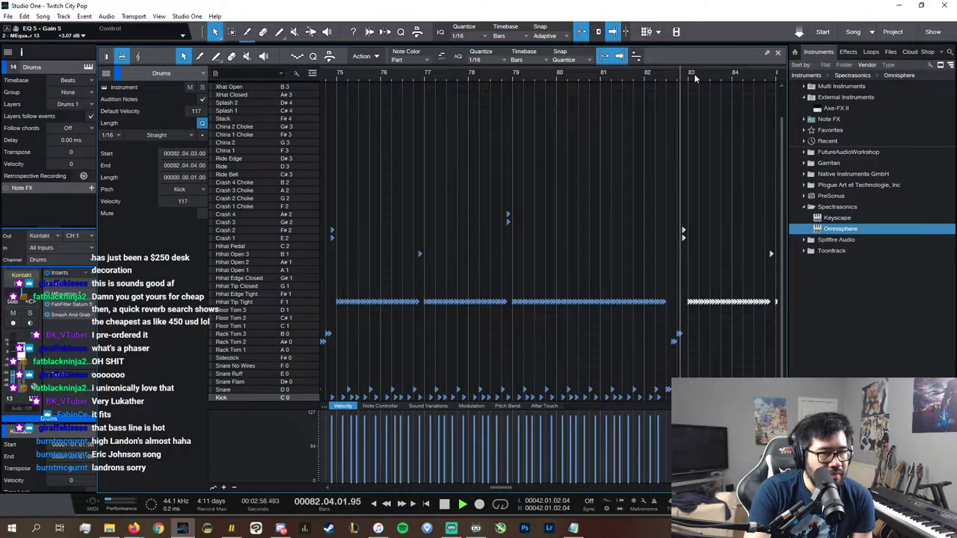
pyautogui.click(778, 52)
# - Delete the extra Guitar Left and Guitar Right events near bar 91, and split Guitar Centre there to remove its remainder
pyautogui.hscroll(5, 612, 489)
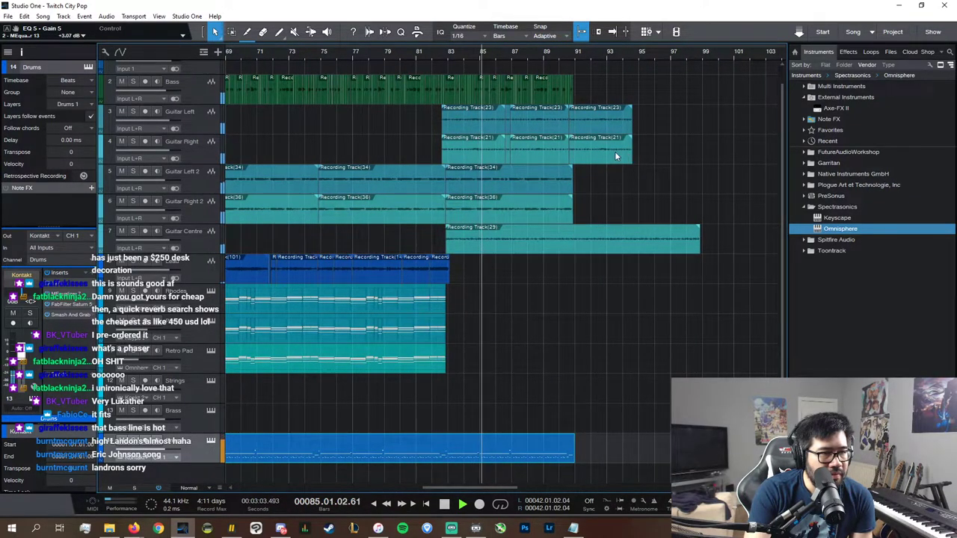
pyautogui.click(616, 122)
pyautogui.hotkey('ctrl', 'z')
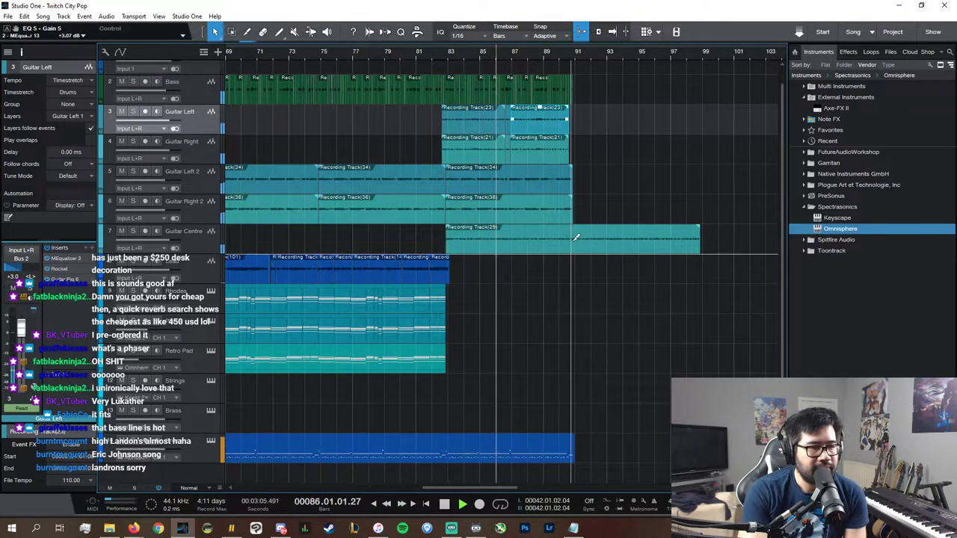
pyautogui.keyDown('ctrl'); pyautogui.click(574, 237); pyautogui.keyUp('ctrl')
pyautogui.click(598, 249)
pyautogui.press('Delete')
# - Trim the end of the Guitar Centre event to slightly before bar 91 and set the playback position to bar 90
pyautogui.moveTo(720, 488); pyautogui.dragTo(750, 487)
pyautogui.press('e')
pyautogui.press('e')
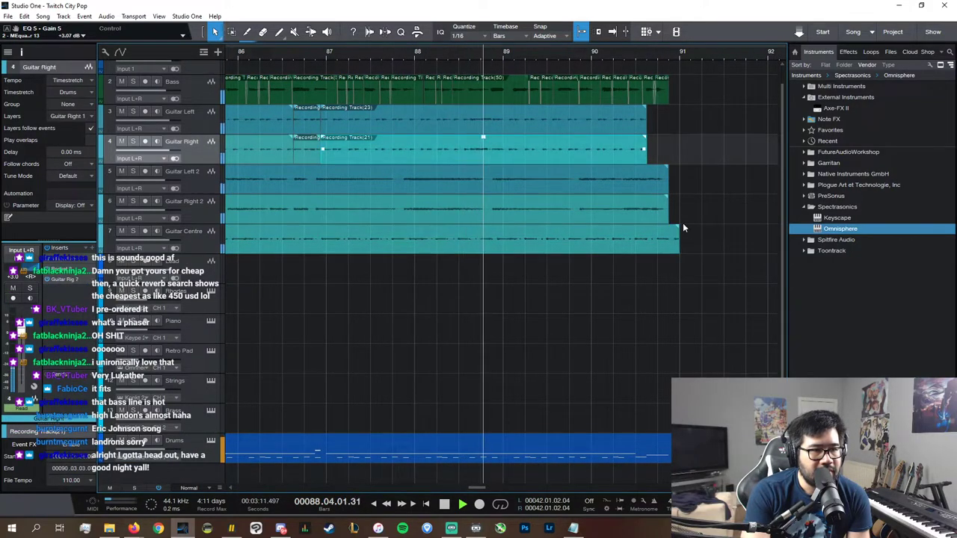
pyautogui.moveTo(678, 240); pyautogui.dragTo(676, 248)
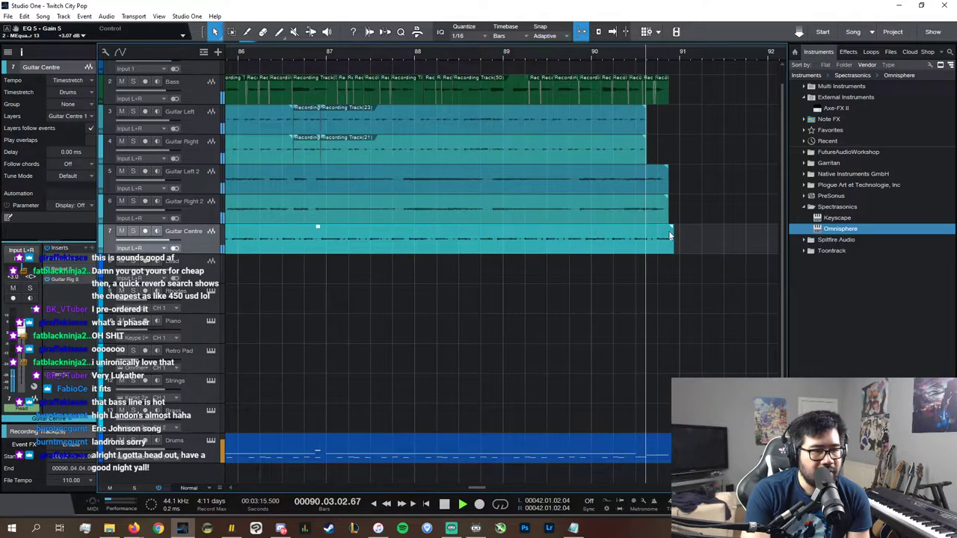
pyautogui.press('space')
pyautogui.doubleClick(590, 54)
pyautogui.press('space')
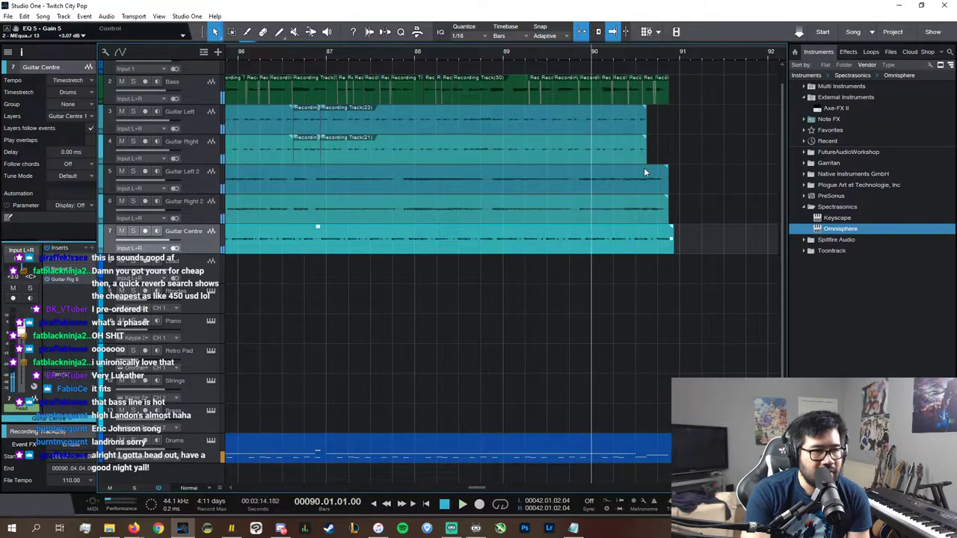
# - Split Guitar Left 2, Guitar Right 2 and Guitar Centre where the Guitar Left event ends, and delete the three leftover tails
pyautogui.keyDown('alt'); pyautogui.click(647, 172); pyautogui.keyUp('alt')
pyautogui.keyDown('alt'); pyautogui.click(647, 201); pyautogui.keyUp('alt')
pyautogui.click(653, 179)
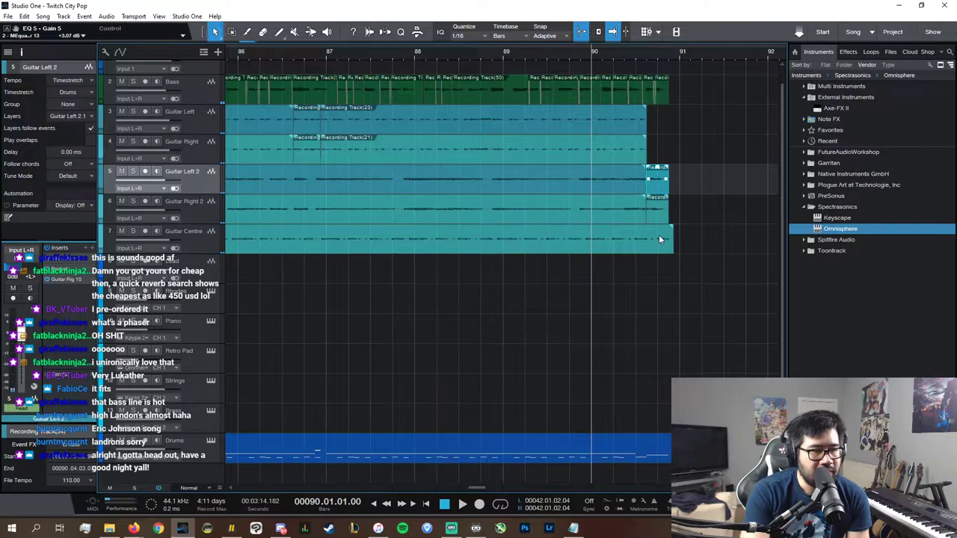
pyautogui.keyDown('alt'); pyautogui.click(649, 241); pyautogui.keyUp('alt')
pyautogui.click(656, 202)
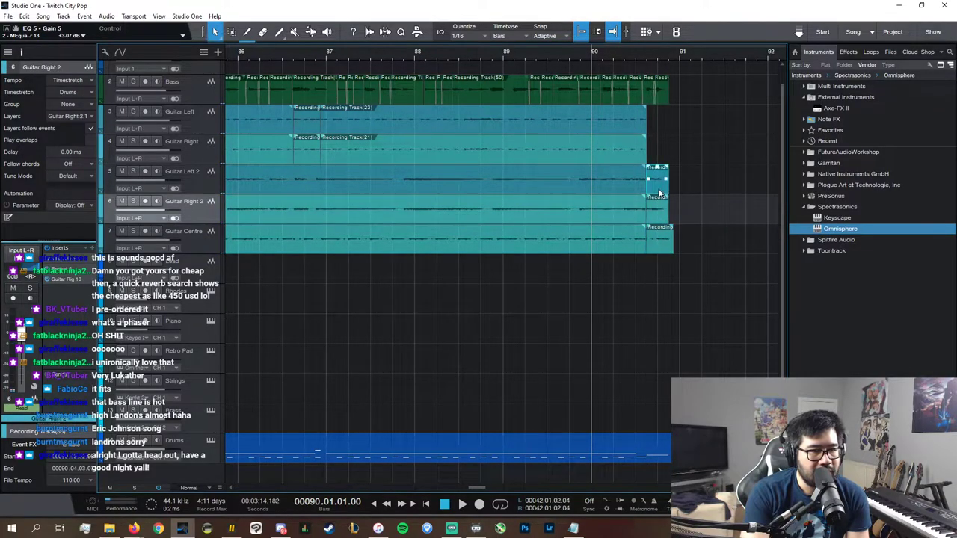
pyautogui.click(656, 179)
pyautogui.click(659, 232)
pyautogui.press('Delete')
pyautogui.click(656, 203)
pyautogui.press('Delete')
# - Delete the leftover Bass events past the end of the guitar events near bar 91 and play from bar 90
pyautogui.click(663, 88)
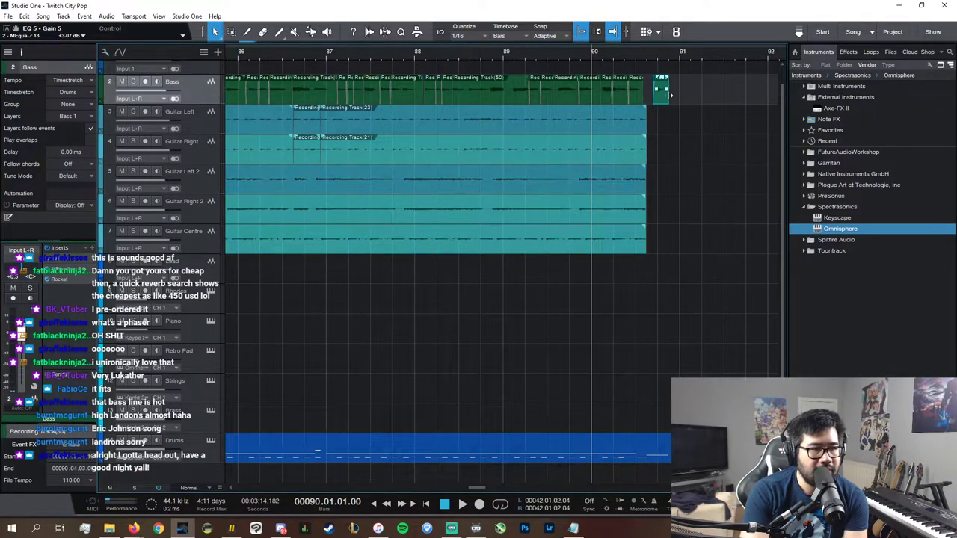
pyautogui.press('space')
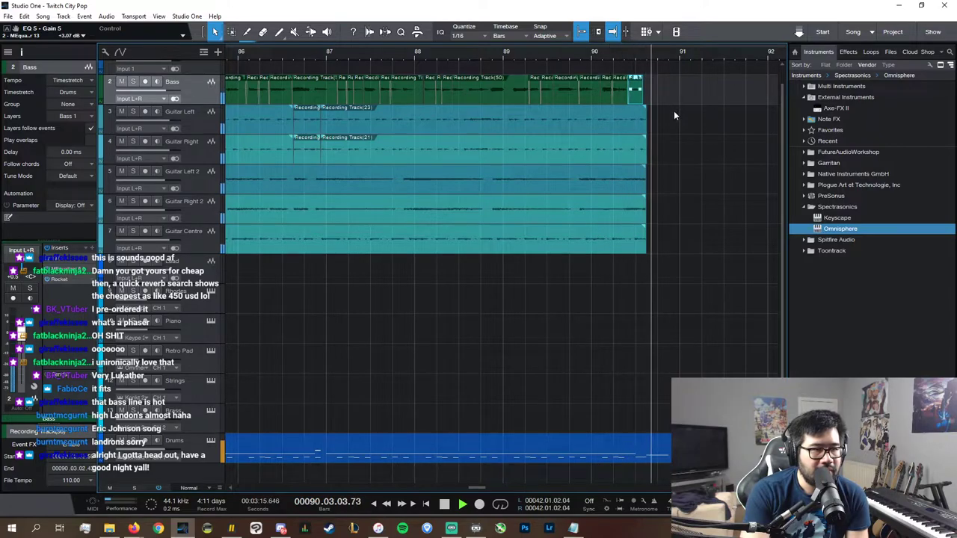
pyautogui.press('space')
pyautogui.press('space')
# - Open the drum notes at bar 90 and delete the hi-hat, snare and tom notes from 90.2.3 to the bar's end
pyautogui.doubleClick(658, 454)
pyautogui.press('space')
pyautogui.press('e')
pyautogui.press('e')
pyautogui.press('e')
pyautogui.press('e')
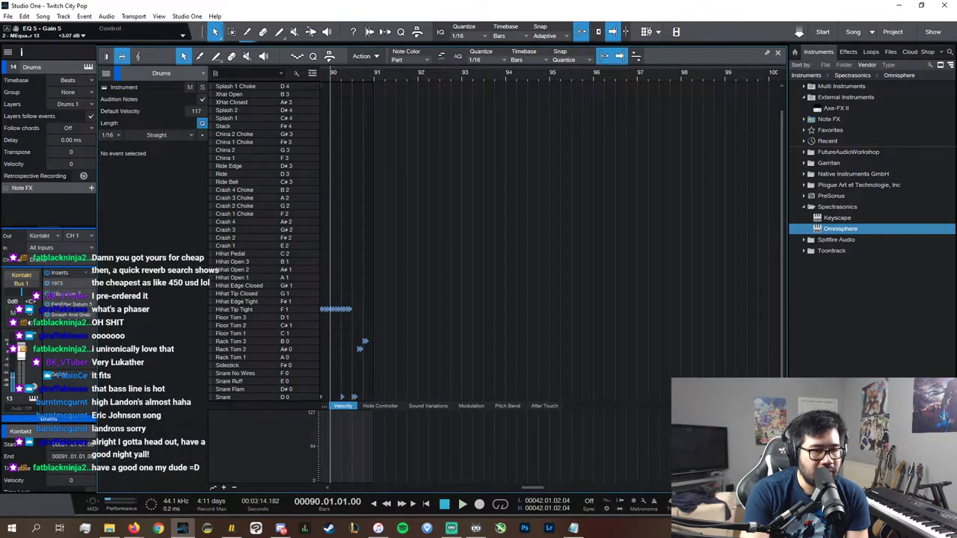
pyautogui.press('e')
pyautogui.press('e')
pyautogui.scroll(-1, 409, 334)
pyautogui.press('space')
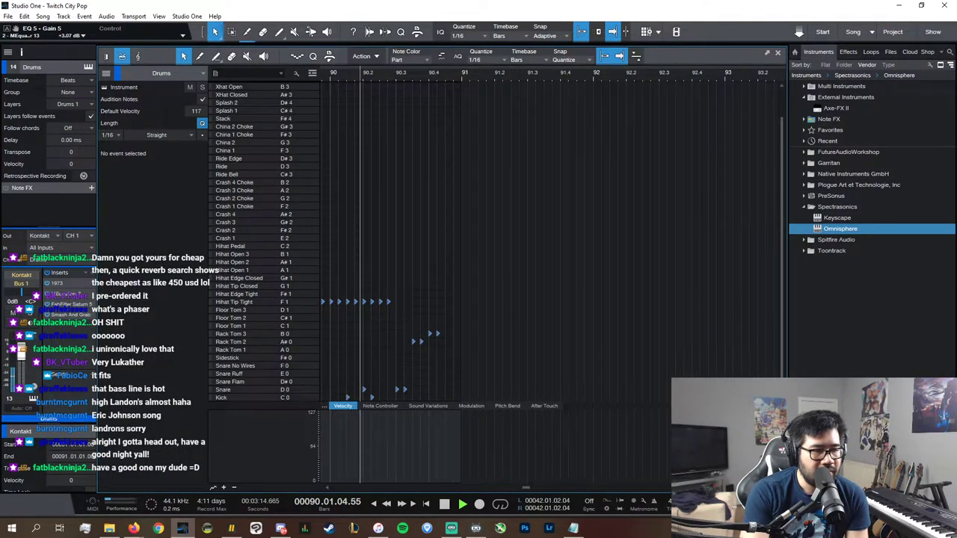
pyautogui.press('e')
pyautogui.press('e')
pyautogui.press('space')
pyautogui.press('space')
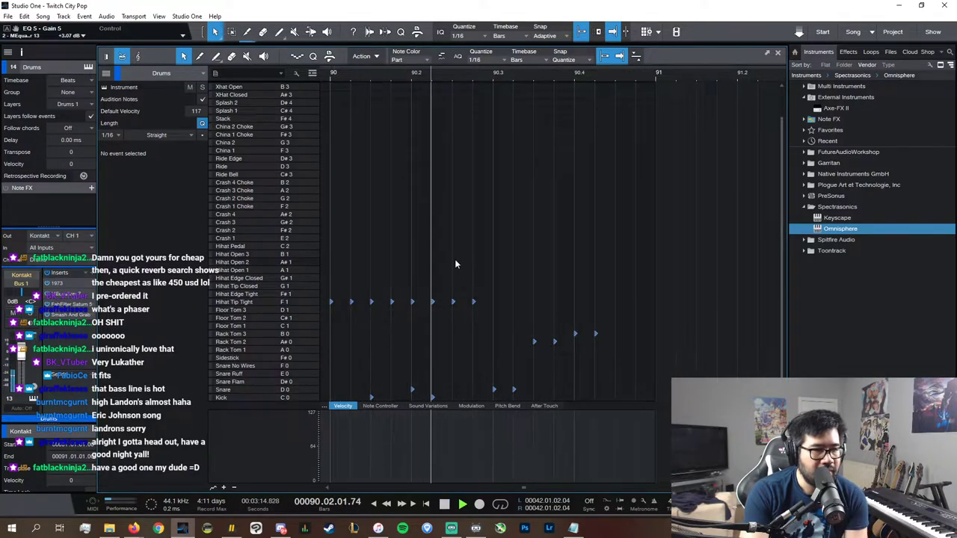
pyautogui.press('space')
pyautogui.moveTo(453, 258); pyautogui.dragTo(614, 401)
pyautogui.press('Delete')
# - Add a Kick note at 90.2.4 and copy the last Hihat Tip Tight note to 90.2.3
pyautogui.doubleClick(474, 397)
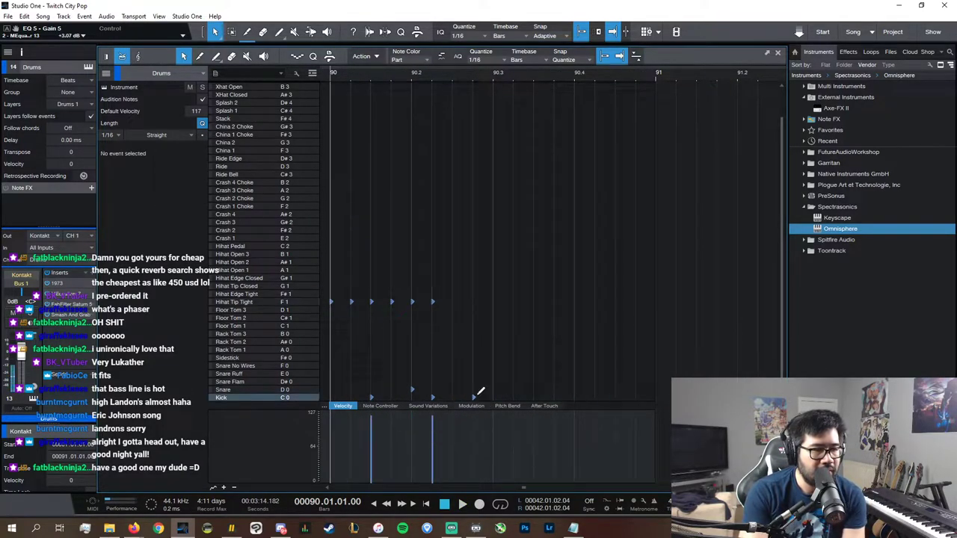
pyautogui.click(459, 307)
pyautogui.hscroll(2, 460, 307)
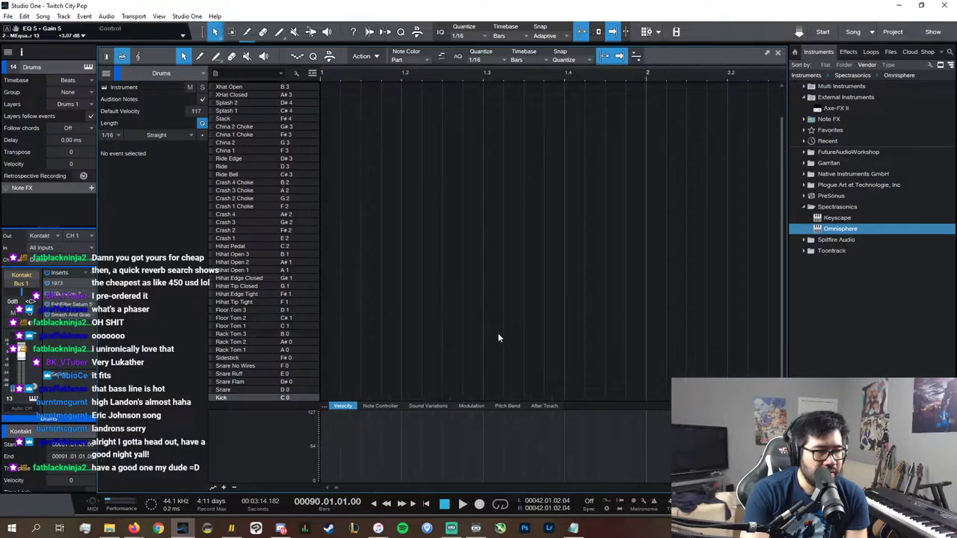
pyautogui.press('space')
pyautogui.press('space')
pyautogui.keyDown('alt'); pyautogui.moveTo(433, 301); pyautogui.dragTo(460, 302); pyautogui.keyUp('alt')
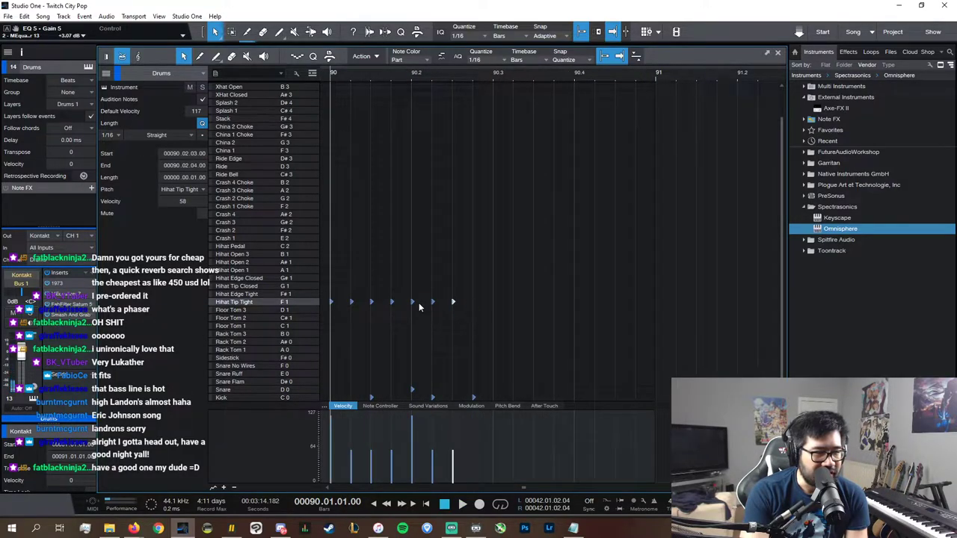
# - Add a Hihat Open 3 note at 90.2.4 and a Hihat Pedal note at 90.3, and close the drum editor
pyautogui.click(488, 287)
pyautogui.click(477, 254)
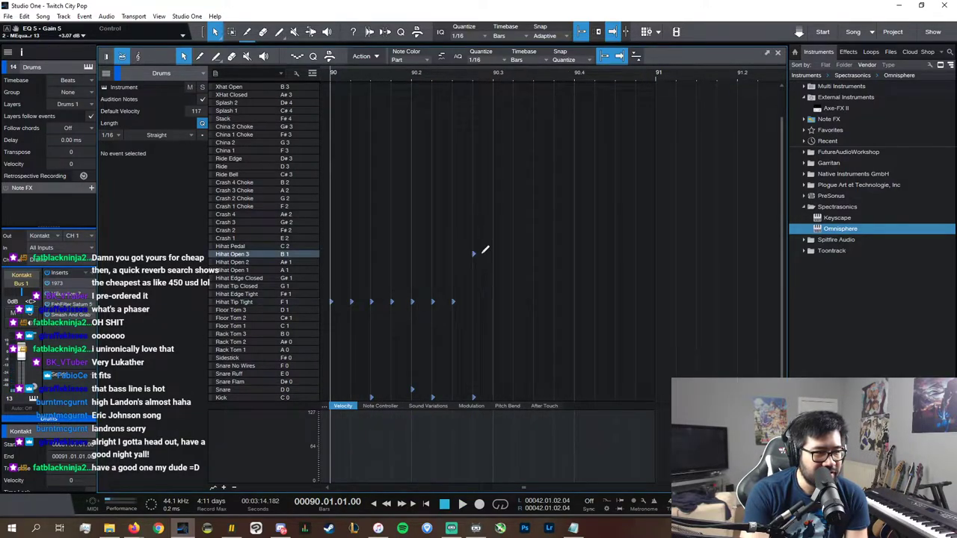
pyautogui.click(494, 246)
pyautogui.press('space')
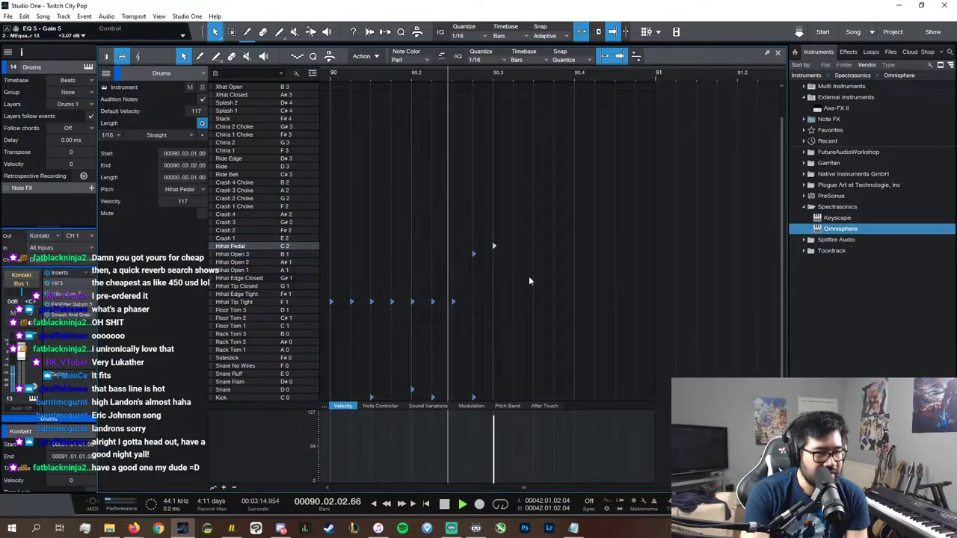
pyautogui.press('space')
pyautogui.press('F2')
# - Trim the ends of Guitar Left, Guitar Right, Guitar Left 2, Guitar Right 2 and Bass to just after beat 90.3
pyautogui.press('space')
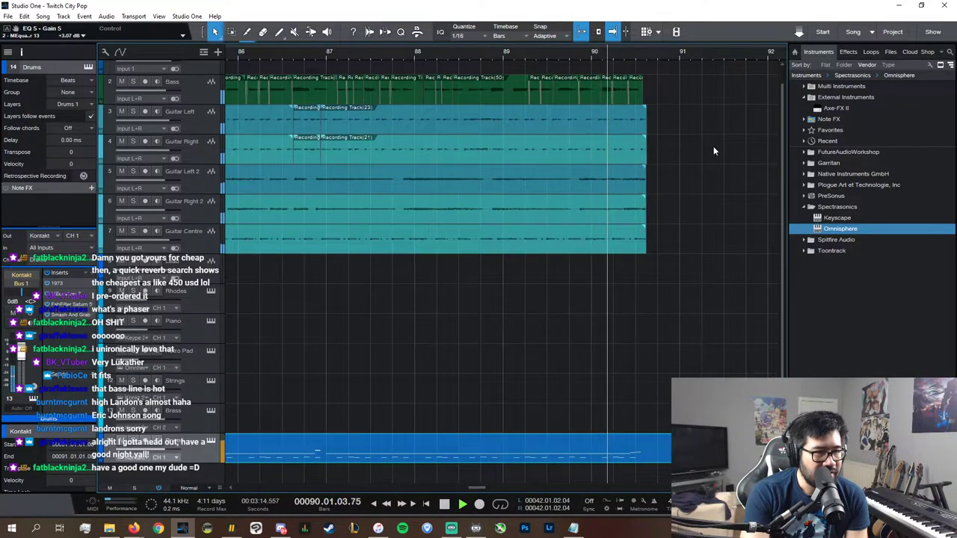
pyautogui.press('space')
pyautogui.press('space')
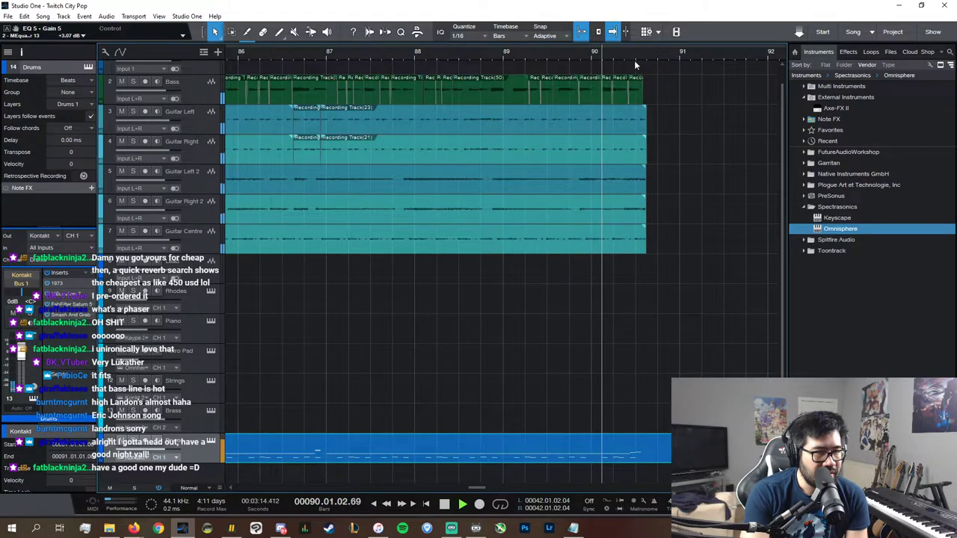
pyautogui.press('space')
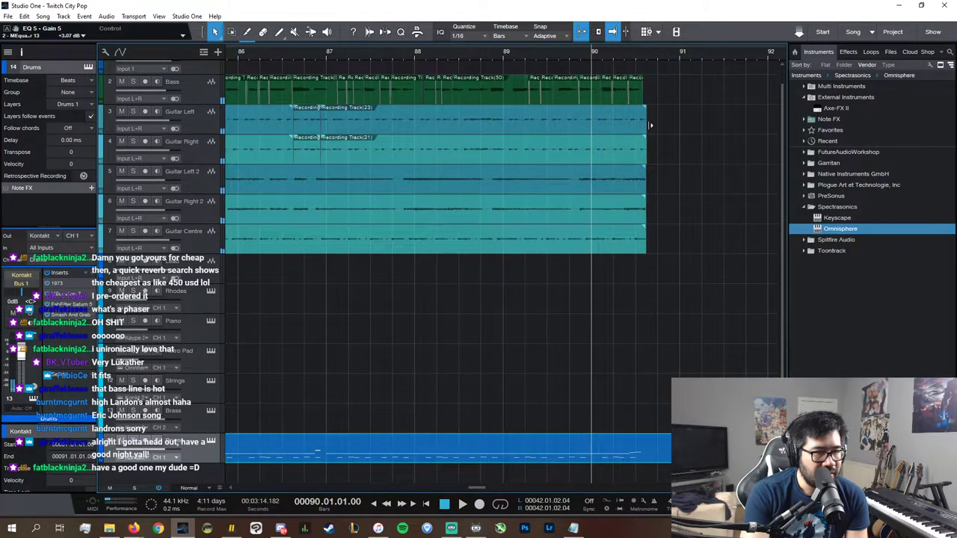
pyautogui.moveTo(649, 126); pyautogui.dragTo(641, 154)
pyautogui.press('space')
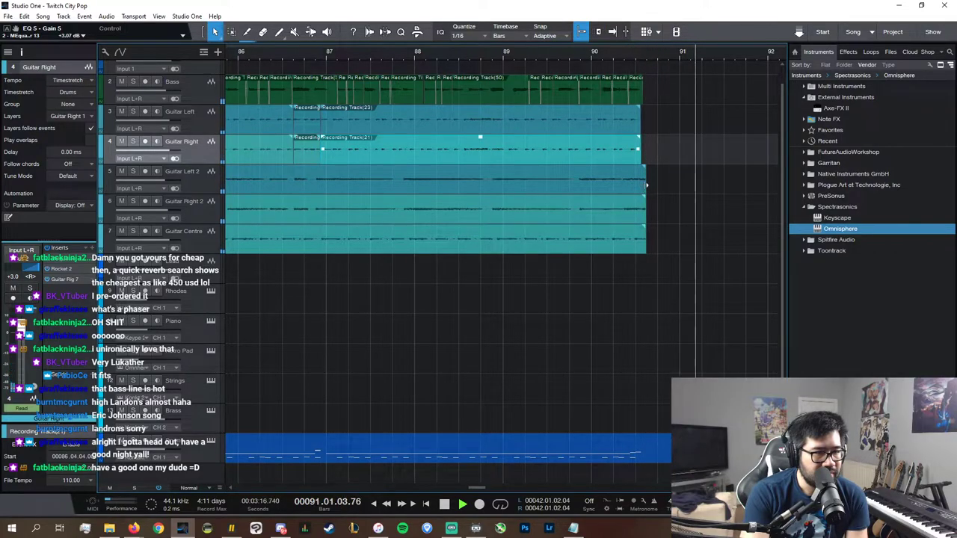
pyautogui.moveTo(646, 185); pyautogui.dragTo(640, 211)
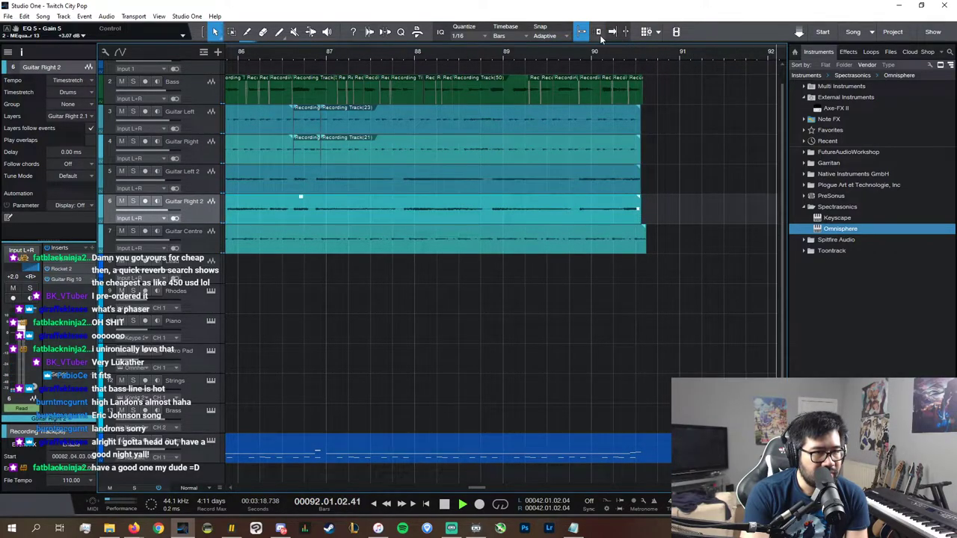
pyautogui.press('space')
pyautogui.moveTo(644, 98); pyautogui.dragTo(640, 99)
pyautogui.press('space')
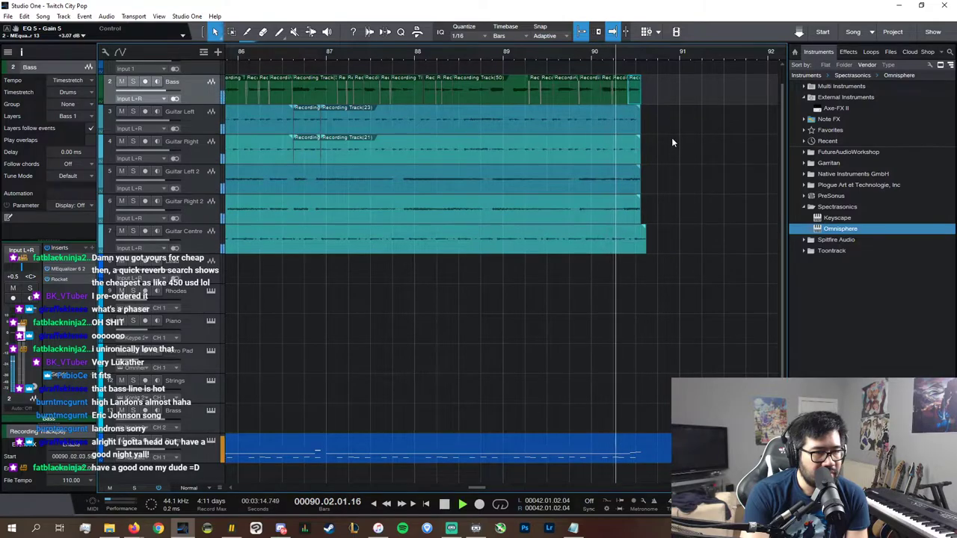
# - Try to trim the Guitar Centre event's end and play the ending from bar 90 repeatedly to check where the tracks stop
pyautogui.moveTo(647, 226); pyautogui.dragTo(646, 243)
pyautogui.press('space')
pyautogui.press('space')
pyautogui.press('space')
pyautogui.press('space')
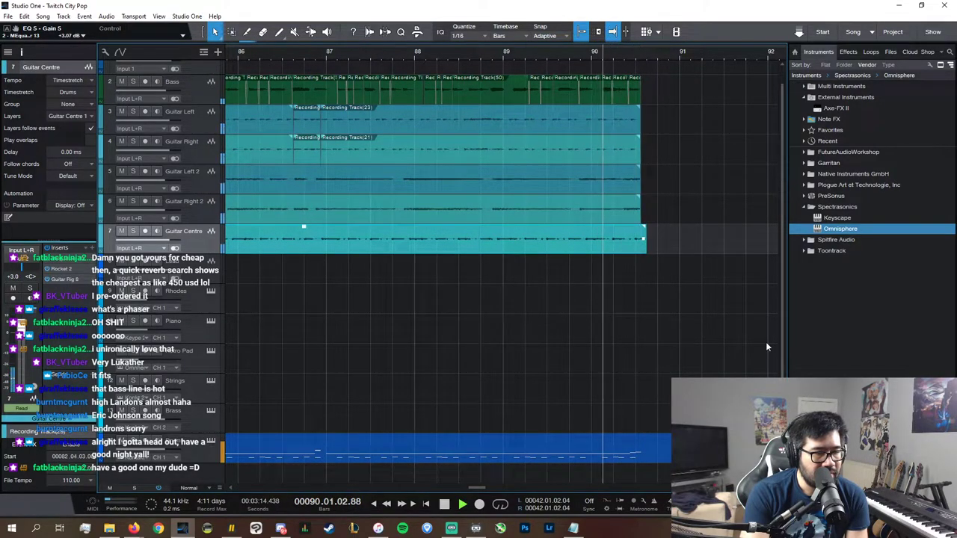
pyautogui.press('e')
pyautogui.press('e')
pyautogui.press('e')
pyautogui.press('e')
pyautogui.press('space')
pyautogui.press('e')
pyautogui.press('e')
pyautogui.press('e')
pyautogui.press('space')
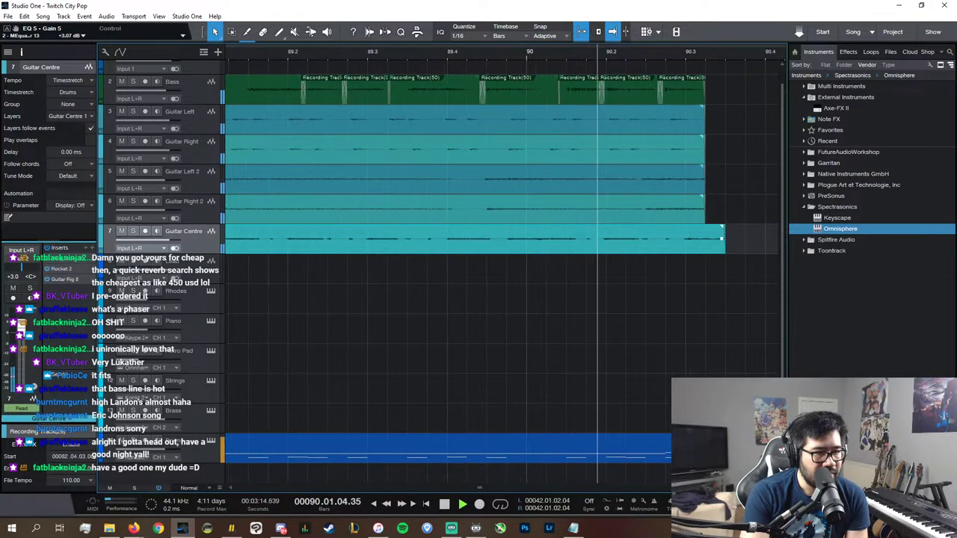
pyautogui.press('space')
pyautogui.press('space')
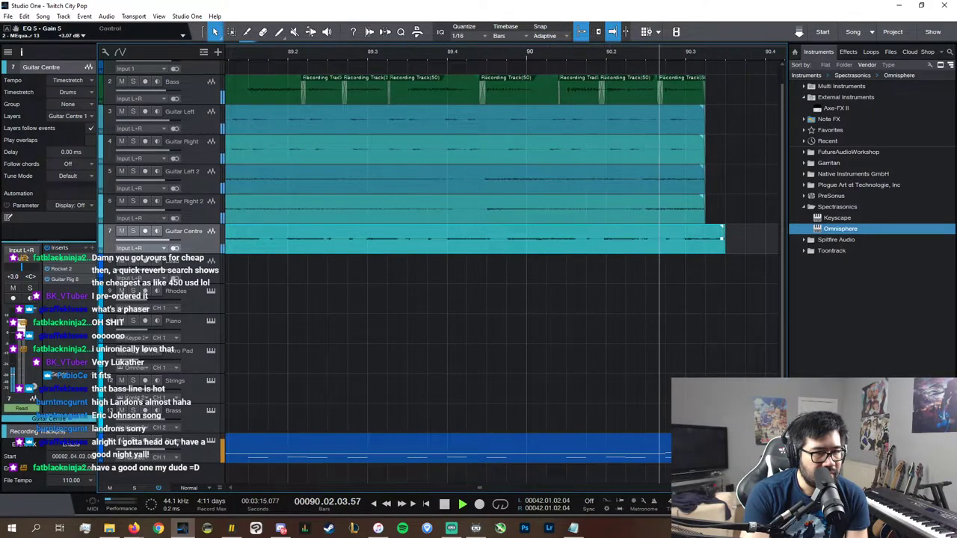
pyautogui.press('space')
pyautogui.press('space')
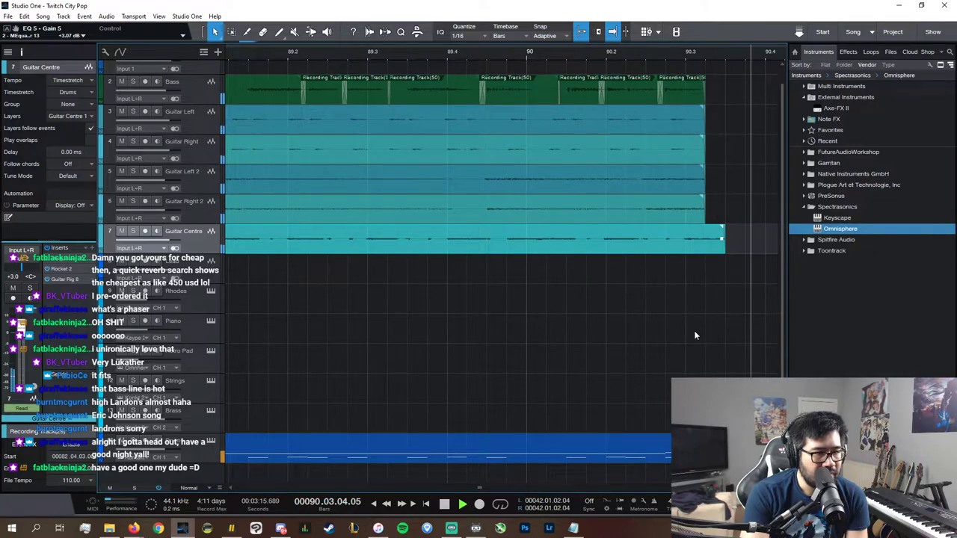
pyautogui.press('space')
pyautogui.press('space')
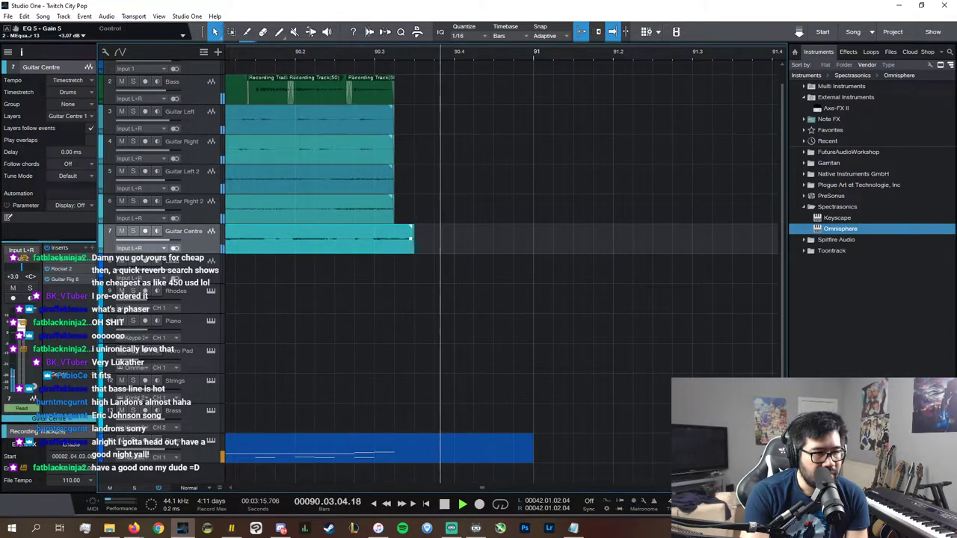
# - Stop playback and extend the end of the Retro Pad event to about bar 90
pyautogui.moveTo(752, 488); pyautogui.dragTo(656, 483)
pyautogui.press('space')
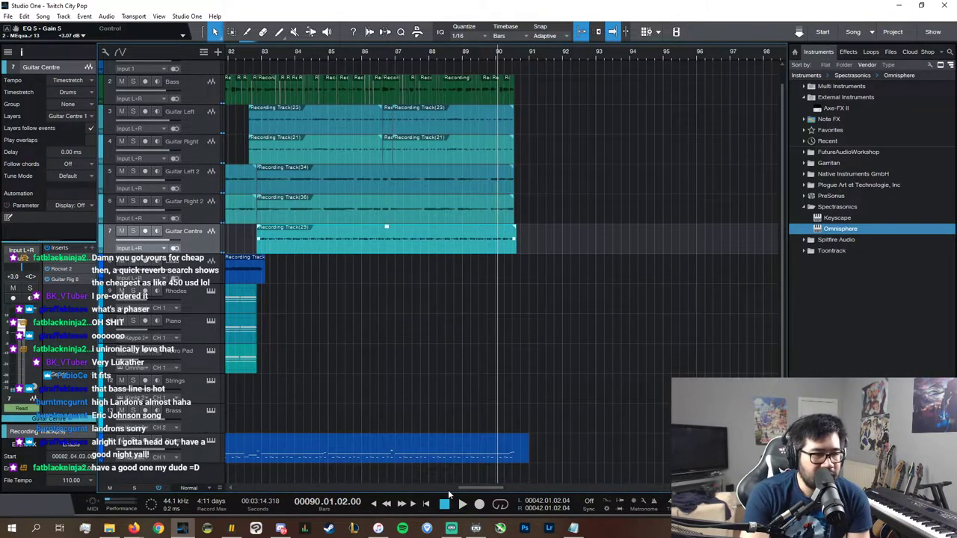
pyautogui.moveTo(450, 489); pyautogui.dragTo(381, 488)
pyautogui.moveTo(752, 488); pyautogui.dragTo(700, 488)
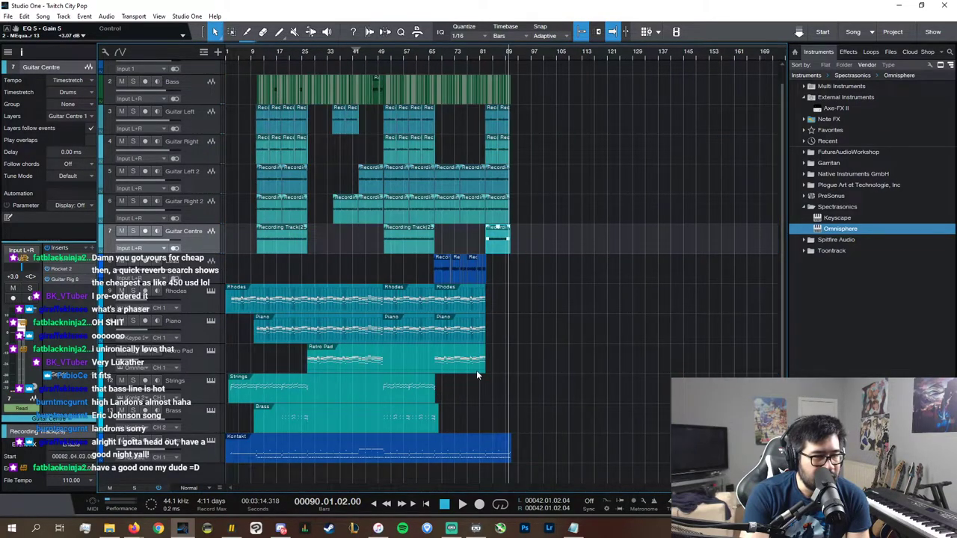
pyautogui.moveTo(477, 372); pyautogui.dragTo(501, 372)
# - Duplicate the Retro Pad notes of bars 75 to 82 so the copy follows at bar 83, and close the note editor
pyautogui.click(439, 59)
pyautogui.press('space')
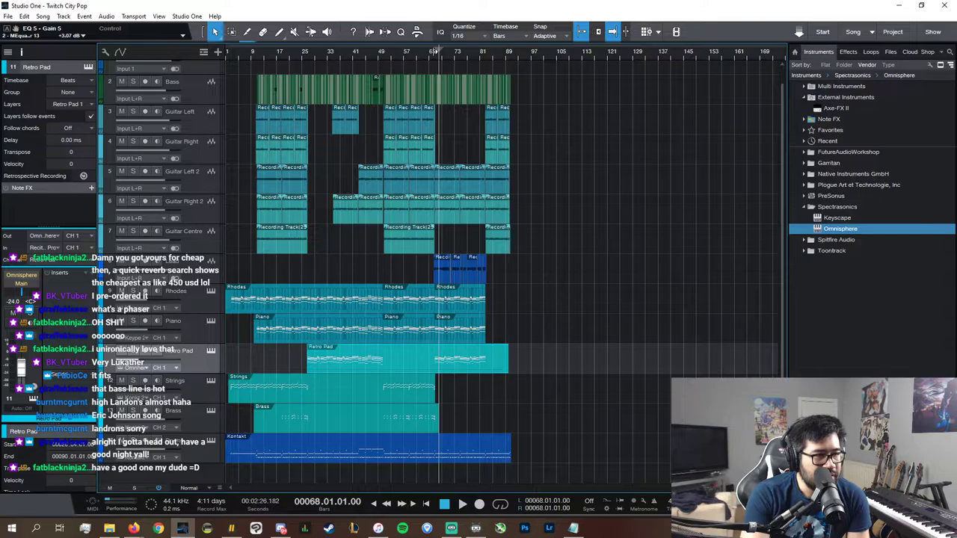
pyautogui.doubleClick(487, 362)
pyautogui.press('w')
pyautogui.press('w')
pyautogui.press('w')
pyautogui.press('w')
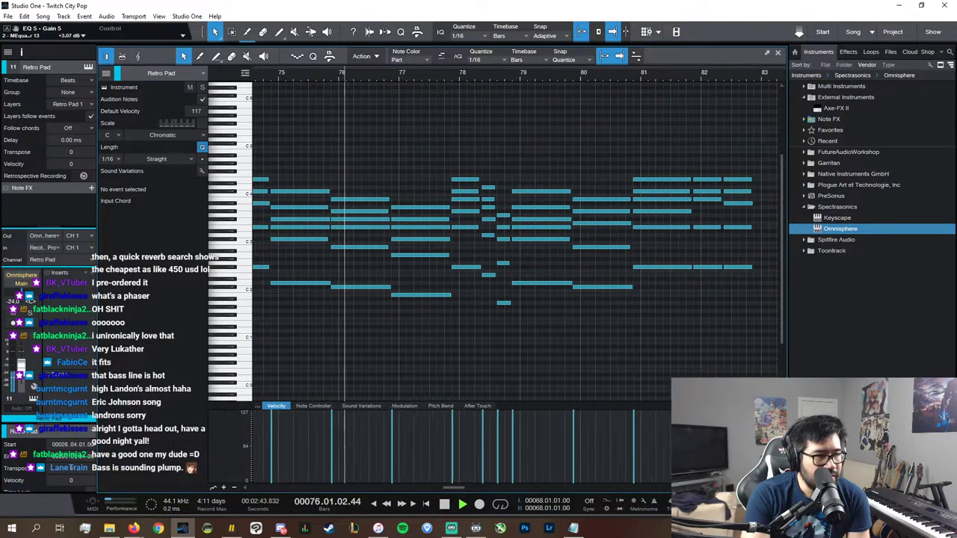
pyautogui.moveTo(622, 352); pyautogui.dragTo(359, 154)
pyautogui.press('d')
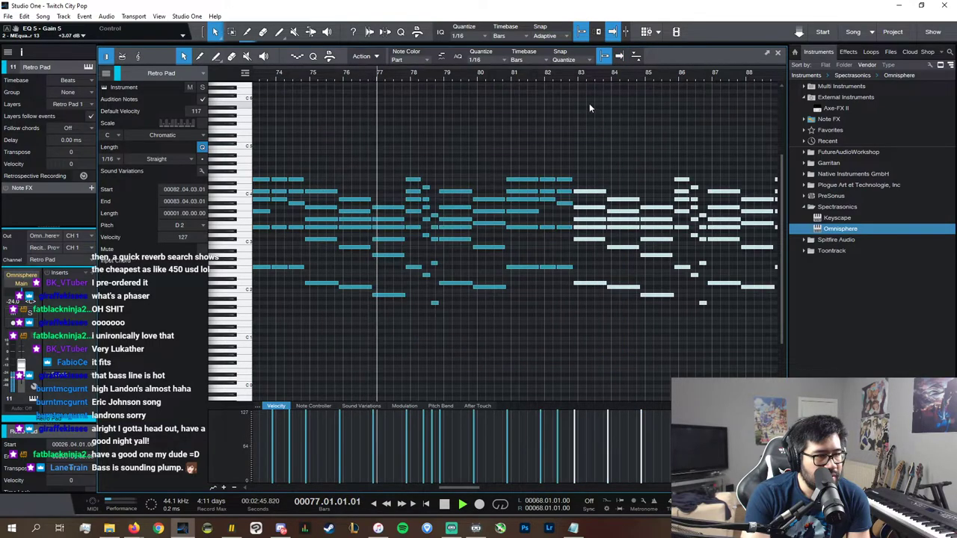
pyautogui.click(565, 73)
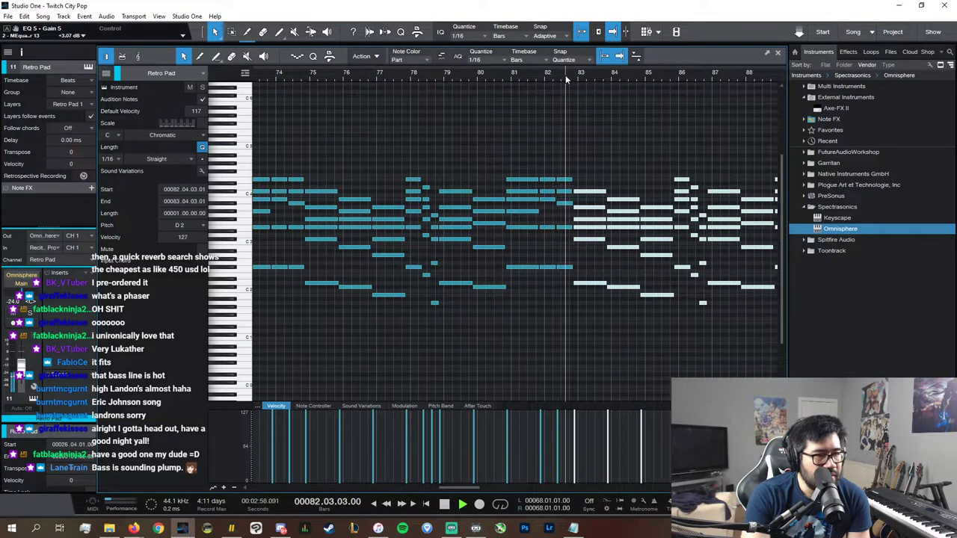
pyautogui.click(778, 53)
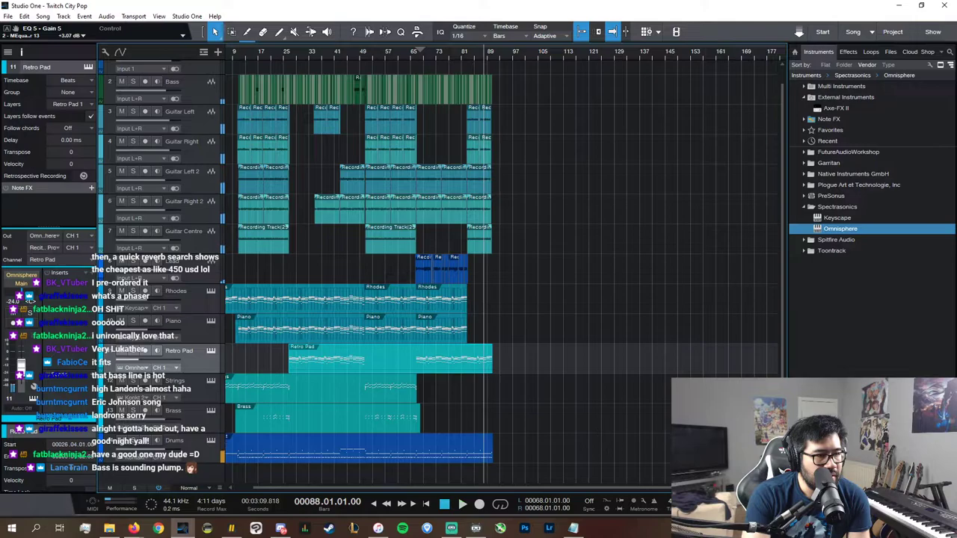
# - Reopen the Retro Pad notes, shorten the final chord to end just after beat 90.3, and close the editor
pyautogui.doubleClick(577, 365)
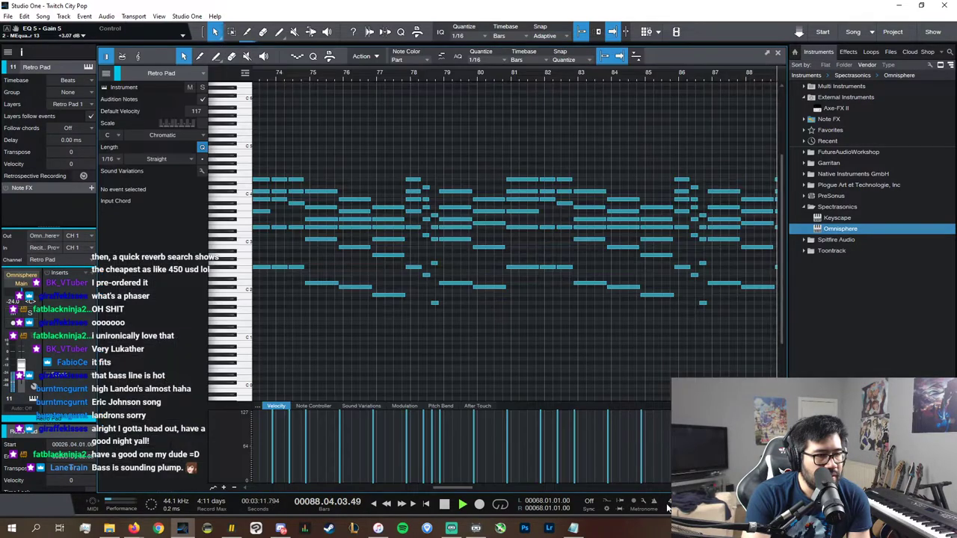
pyautogui.press('e')
pyautogui.press('e')
pyautogui.press('e')
pyautogui.press('e')
pyautogui.press('e')
pyautogui.press('e')
pyautogui.press('e')
pyautogui.press('e')
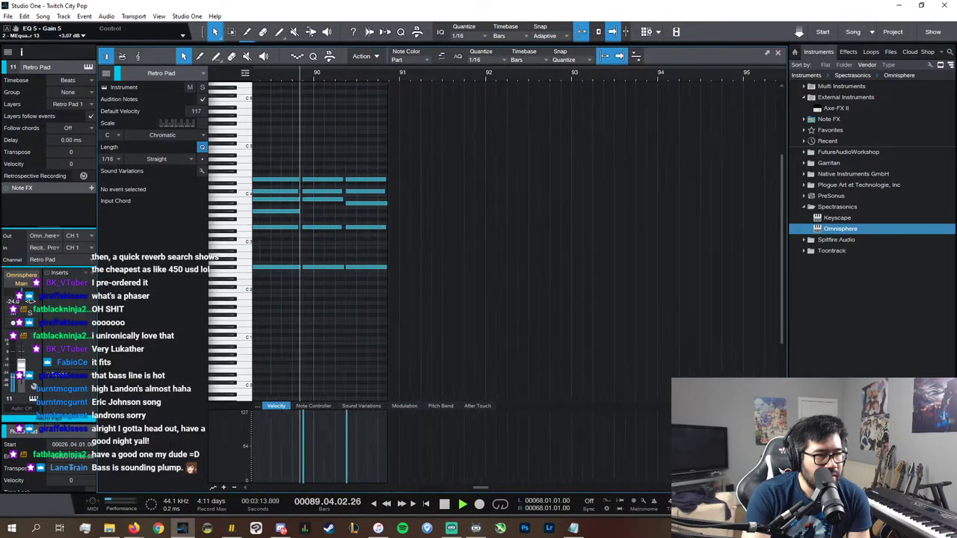
pyautogui.moveTo(591, 296); pyautogui.dragTo(544, 153)
pyautogui.press('space')
pyautogui.moveTo(571, 188); pyautogui.dragTo(484, 184)
pyautogui.press('space')
pyautogui.click(769, 72)
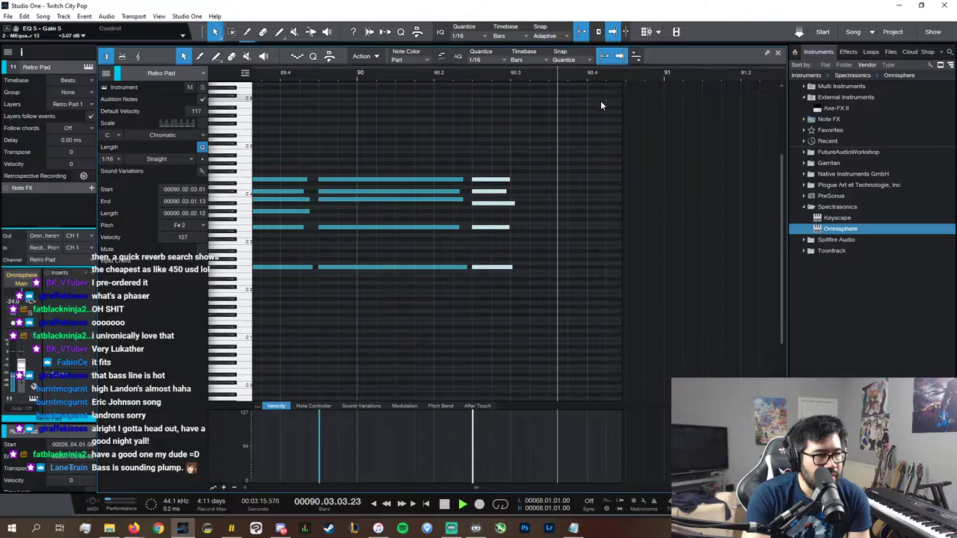
pyautogui.click(777, 55)
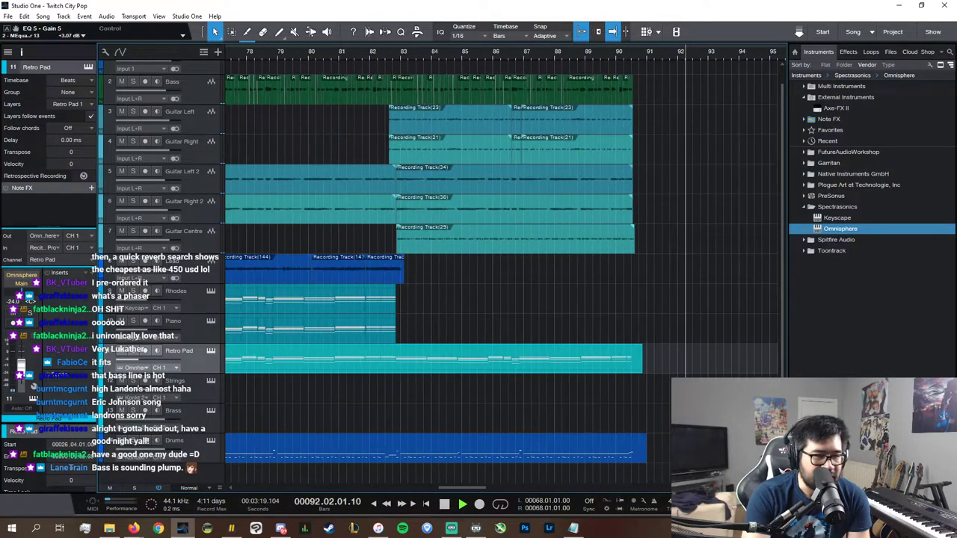
# - Extend the ends of the Rhodes and Piano events to just before bar 91, in line with the Retro Pad event
pyautogui.click(385, 273)
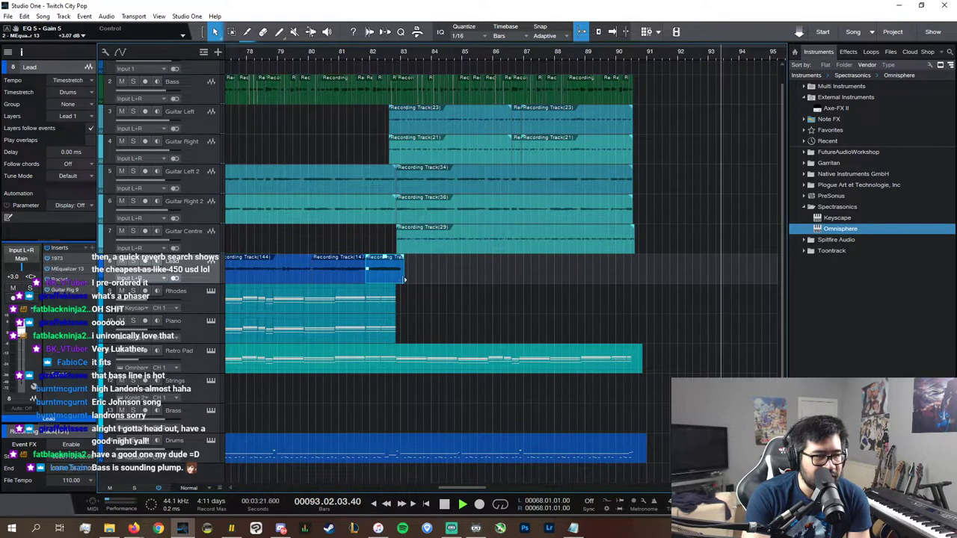
pyautogui.click(396, 303)
pyautogui.moveTo(396, 301); pyautogui.dragTo(639, 307)
pyautogui.moveTo(396, 329); pyautogui.dragTo(641, 341)
# - Duplicate the Rhodes notes of bars 75 to 82 so the copy follows at bar 83, and close the note editor
pyautogui.hscroll(-3, 330, 488)
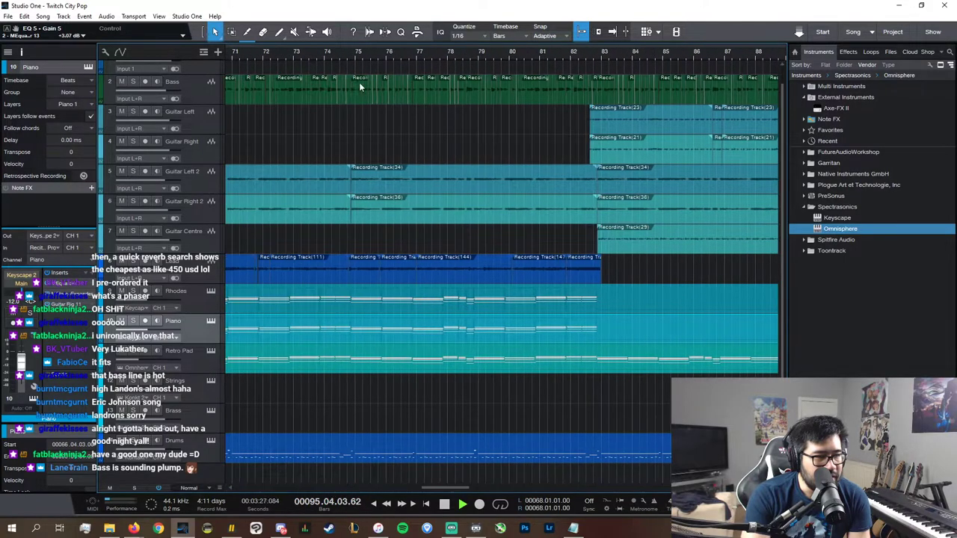
pyautogui.click(319, 58)
pyautogui.doubleClick(540, 298)
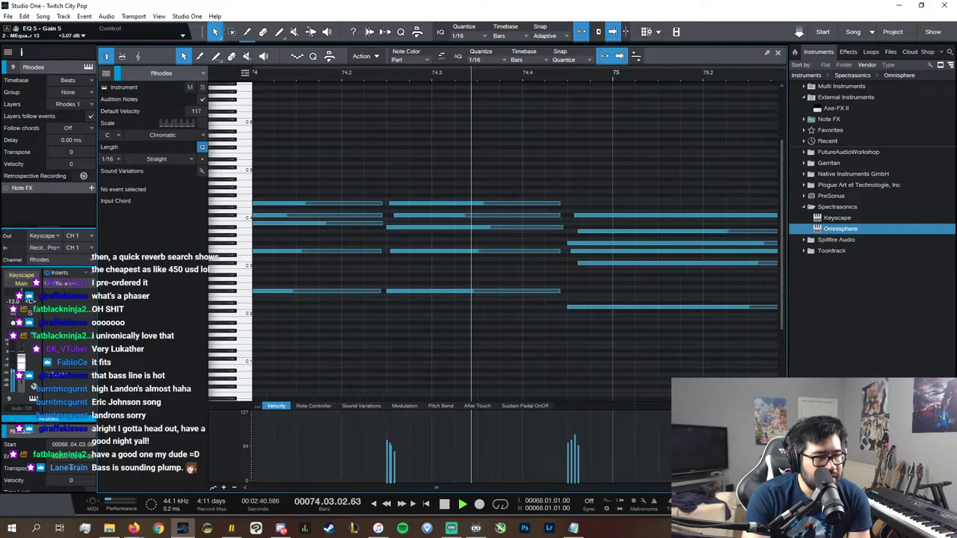
pyautogui.moveTo(736, 488); pyautogui.dragTo(662, 489)
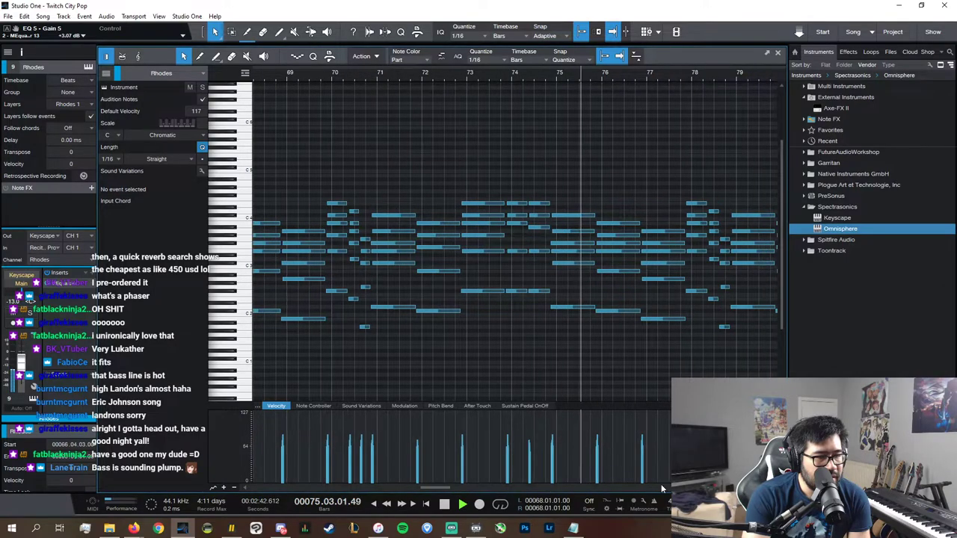
pyautogui.hscroll(3, 662, 488)
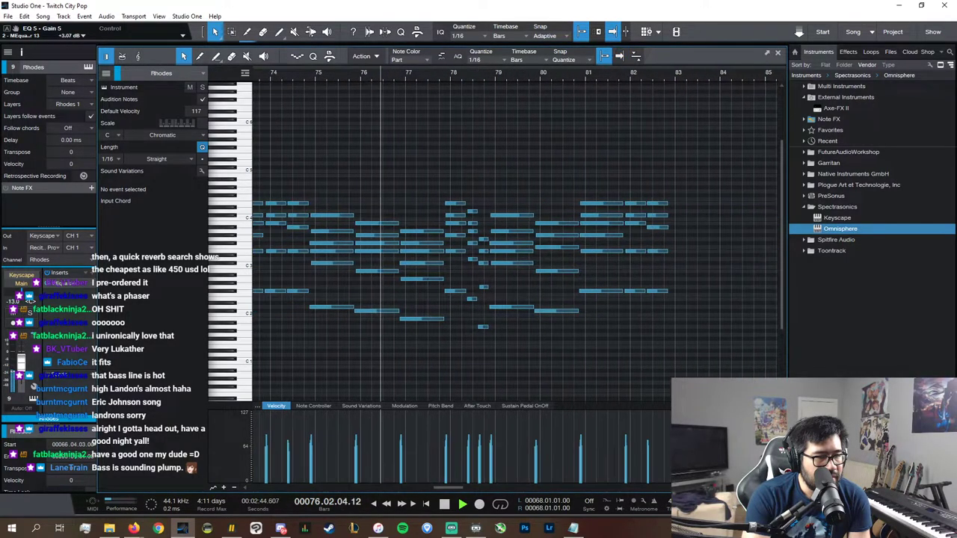
pyautogui.moveTo(693, 382); pyautogui.dragTo(336, 169)
pyautogui.press('d')
pyautogui.click(669, 74)
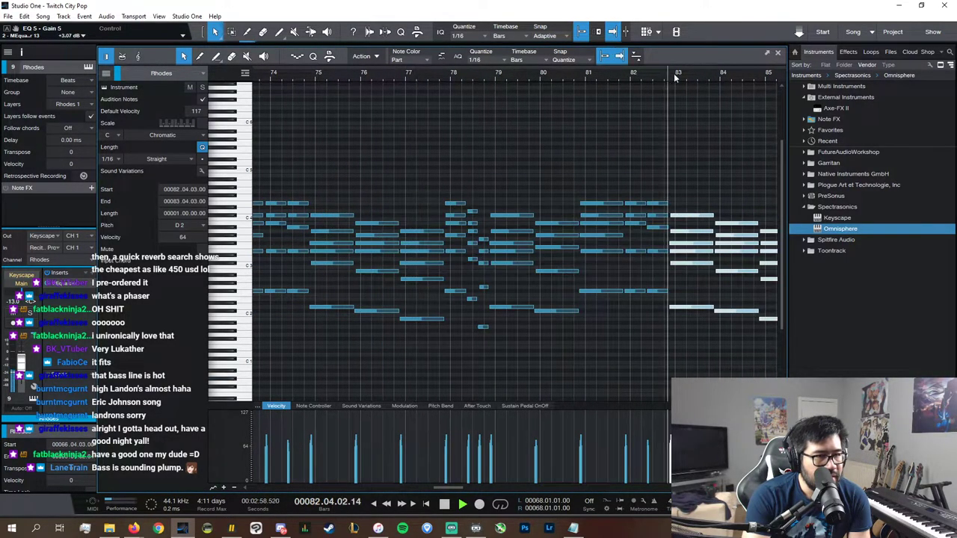
pyautogui.click(778, 53)
# - Duplicate the Piano notes of bars 75 to 82 so the copy follows at bar 83, and close the note editor
pyautogui.doubleClick(602, 330)
pyautogui.press('space')
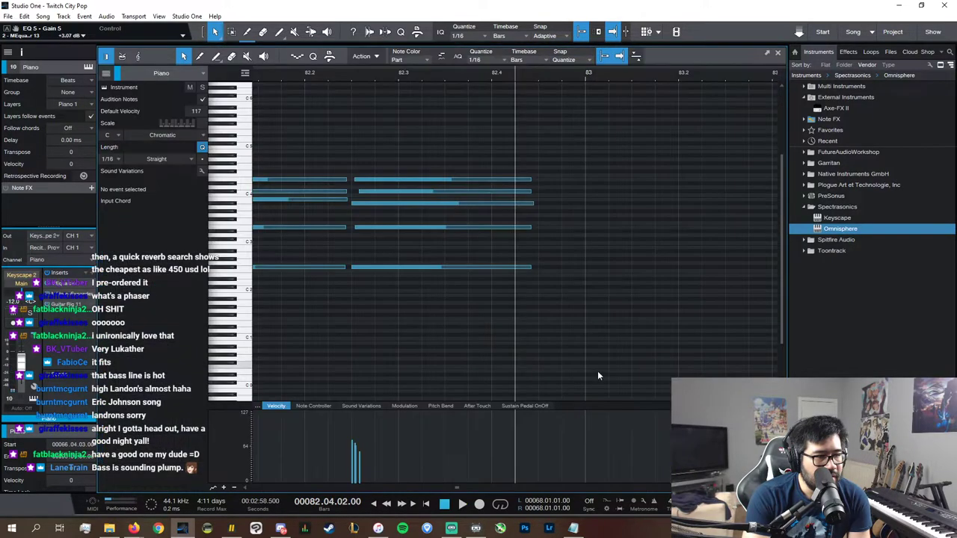
pyautogui.moveTo(755, 487); pyautogui.dragTo(737, 488)
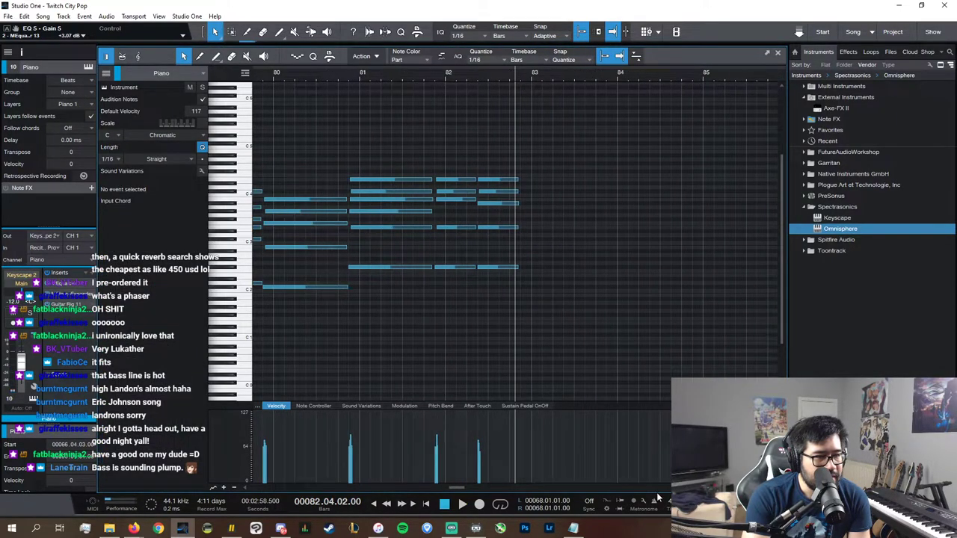
pyautogui.scroll(3, 572, 487)
pyautogui.click(406, 77)
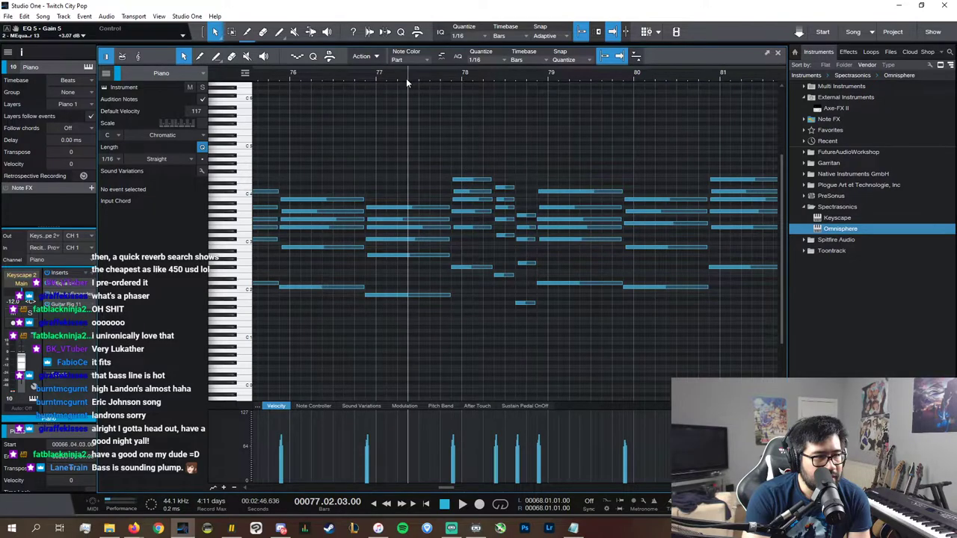
pyautogui.press('space')
pyautogui.click(272, 73)
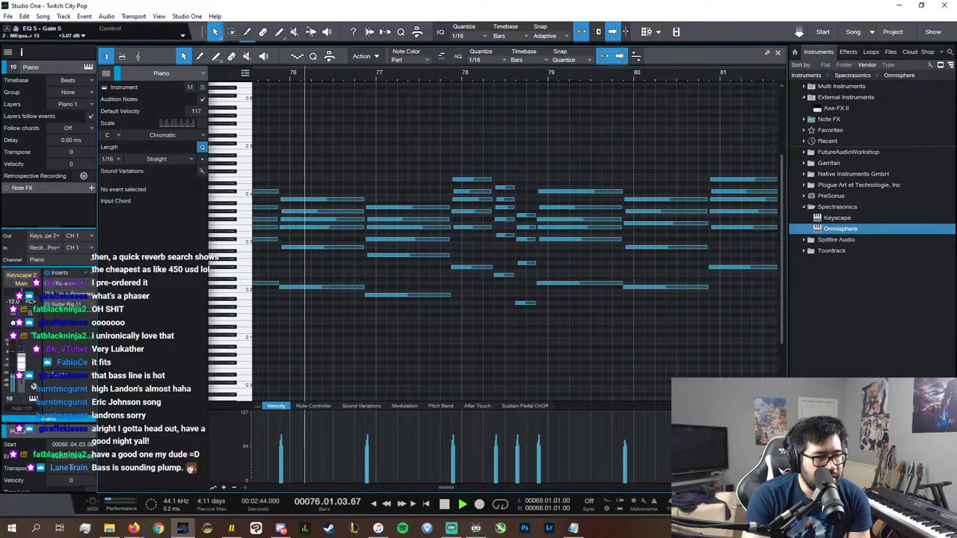
pyautogui.press('w')
pyautogui.scroll(1, 434, 489)
pyautogui.moveTo(717, 325); pyautogui.dragTo(295, 122)
pyautogui.press('d')
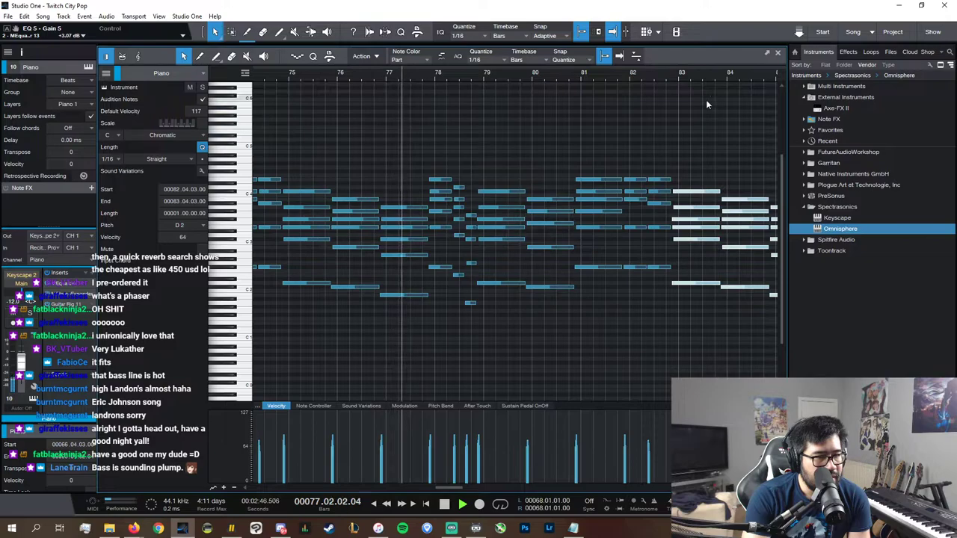
pyautogui.click(777, 53)
# - Reopen the Rhodes notes, show the Sustain Pedal data, and duplicate the pedal points of bars 75 to 82 to bar 83
pyautogui.scroll(-2, 652, 487)
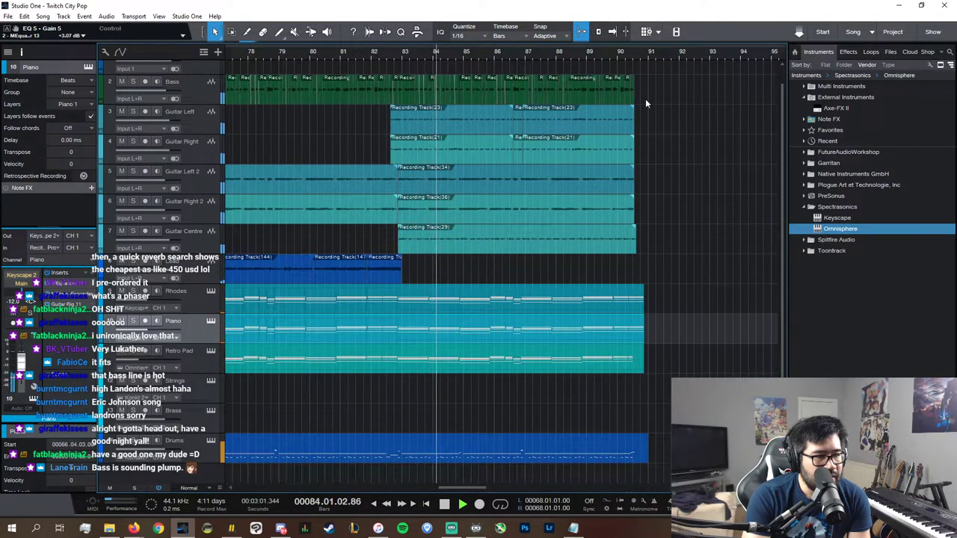
pyautogui.doubleClick(325, 304)
pyautogui.press('w')
pyautogui.press('w')
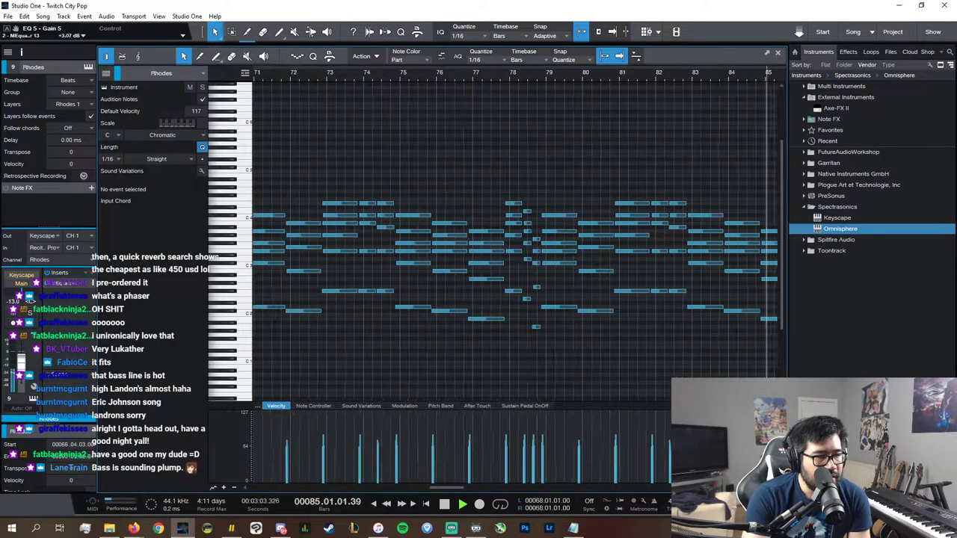
pyautogui.click(523, 406)
pyautogui.hscroll(3, 427, 489)
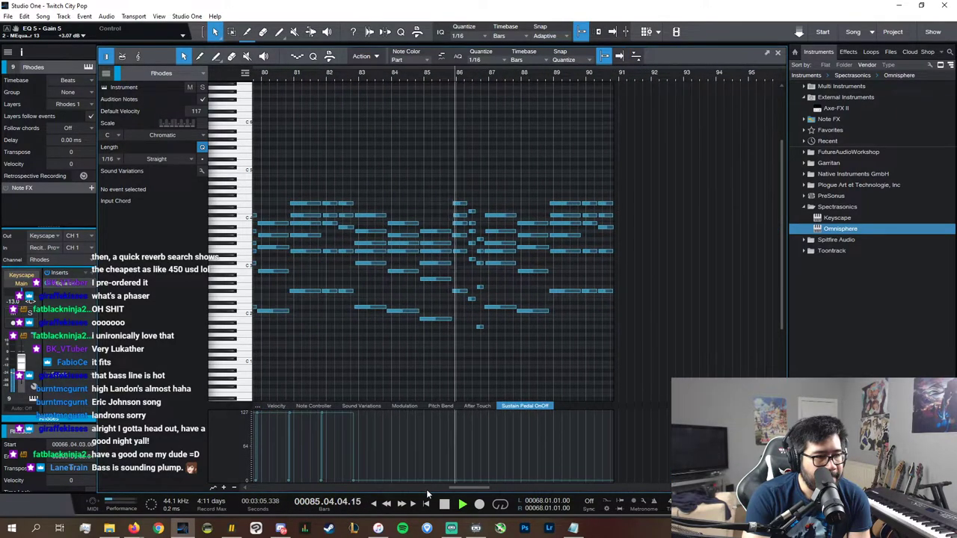
pyautogui.click(276, 78)
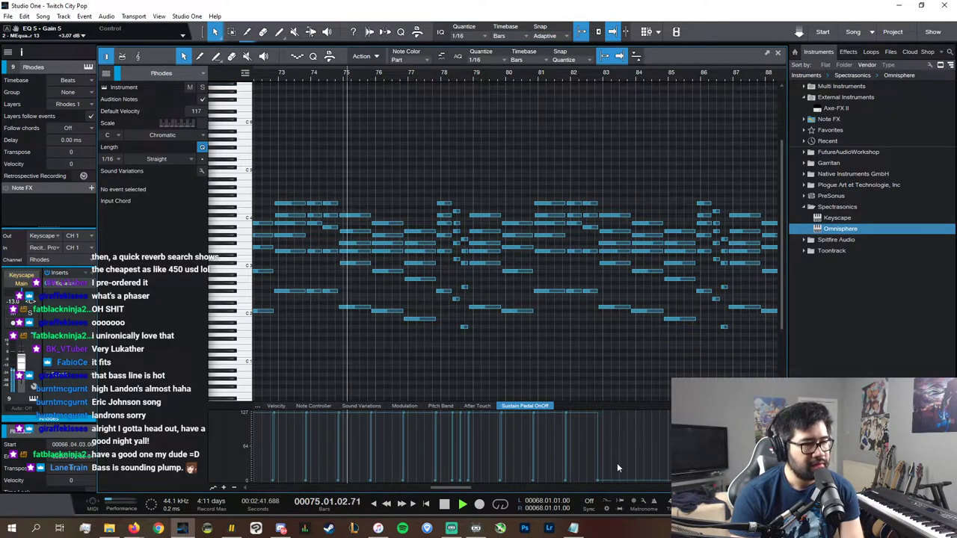
pyautogui.moveTo(639, 460); pyautogui.dragTo(338, 423)
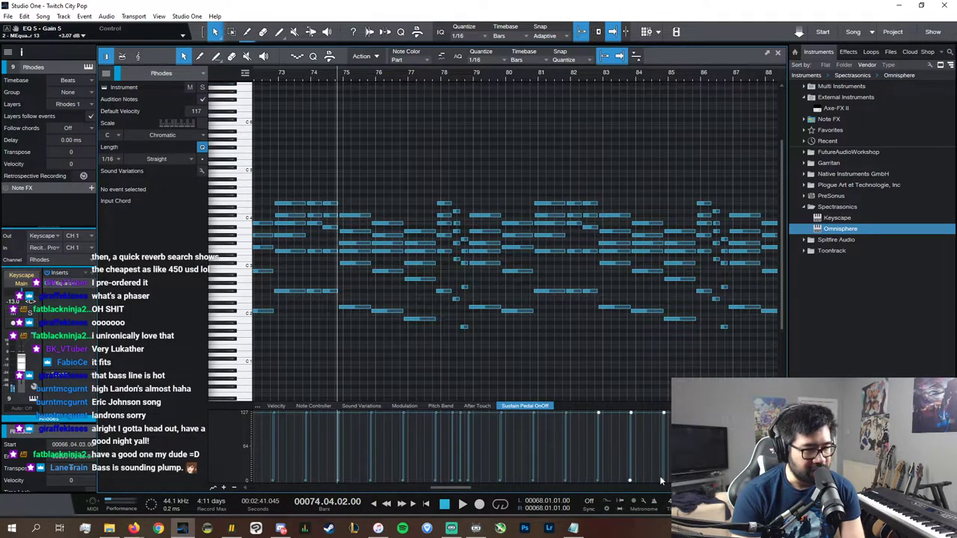
# - Shorten the final Rhodes chord and its last sustain pedal release to just before beat 90.3, and close the note editor
pyautogui.moveTo(452, 488); pyautogui.dragTo(470, 488)
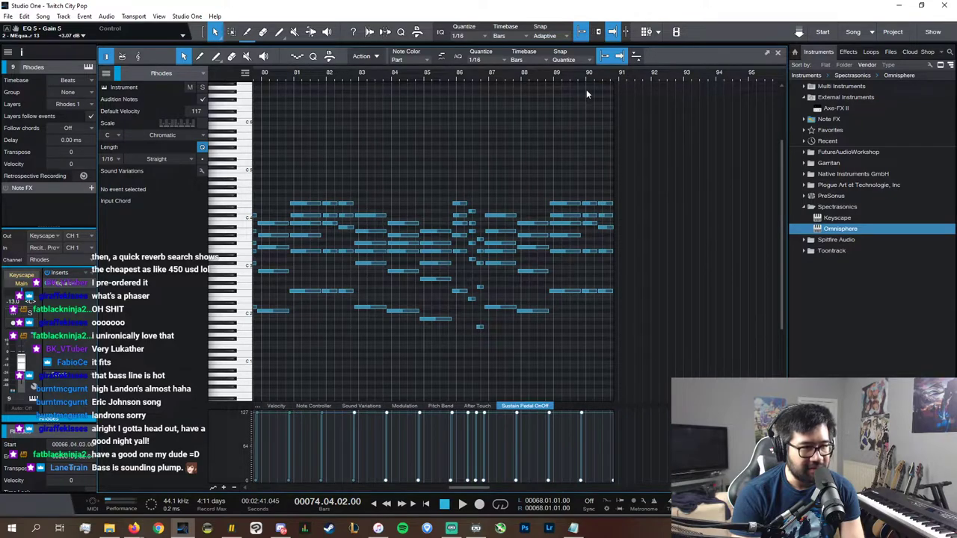
pyautogui.press('space')
pyautogui.moveTo(614, 72); pyautogui.dragTo(614, 198)
pyautogui.press('space')
pyautogui.moveTo(650, 326); pyautogui.dragTo(561, 180)
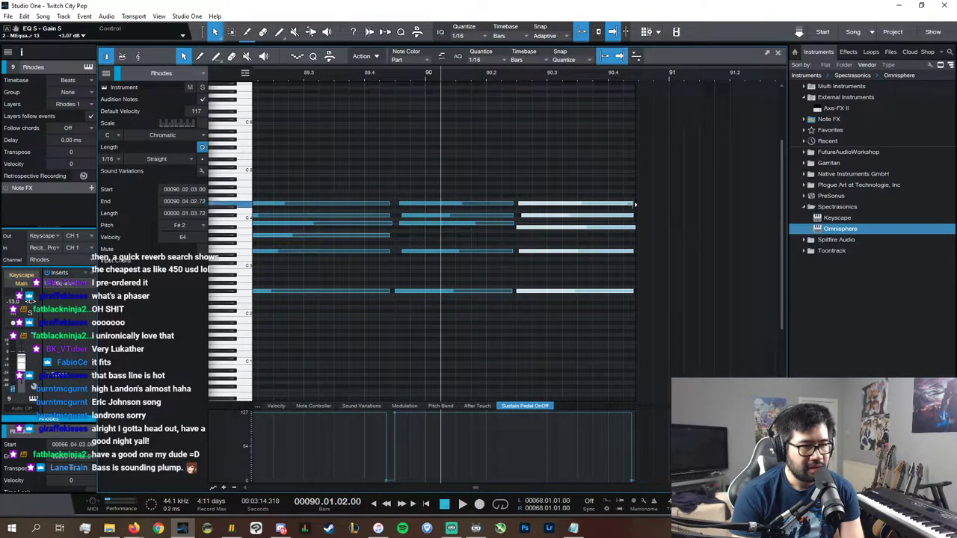
pyautogui.moveTo(635, 203); pyautogui.dragTo(549, 236)
pyautogui.moveTo(627, 481); pyautogui.dragTo(549, 484)
pyautogui.press('space')
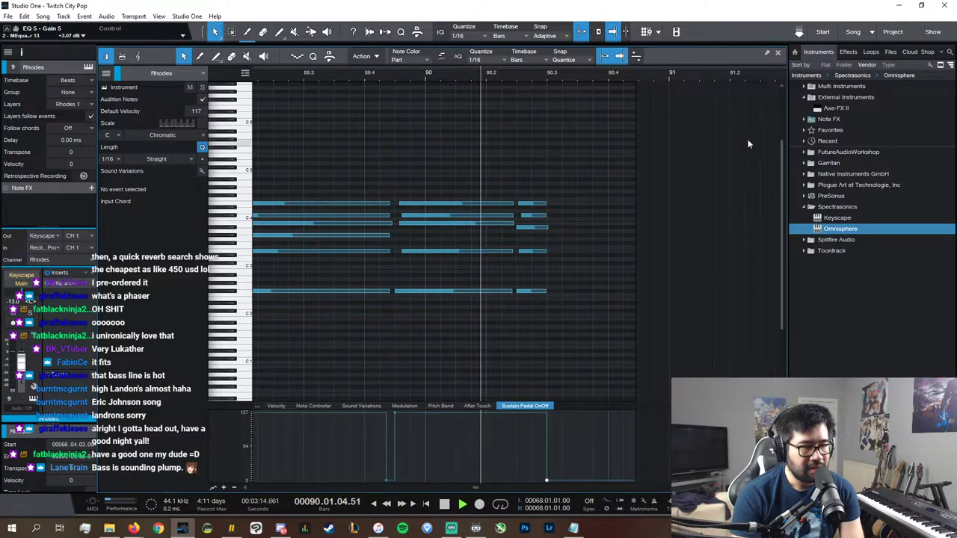
pyautogui.click(777, 53)
# - Open the Piano notes and duplicate the sustain pedal points of bars 75 to 82 so the copy follows at bar 83
pyautogui.doubleClick(252, 334)
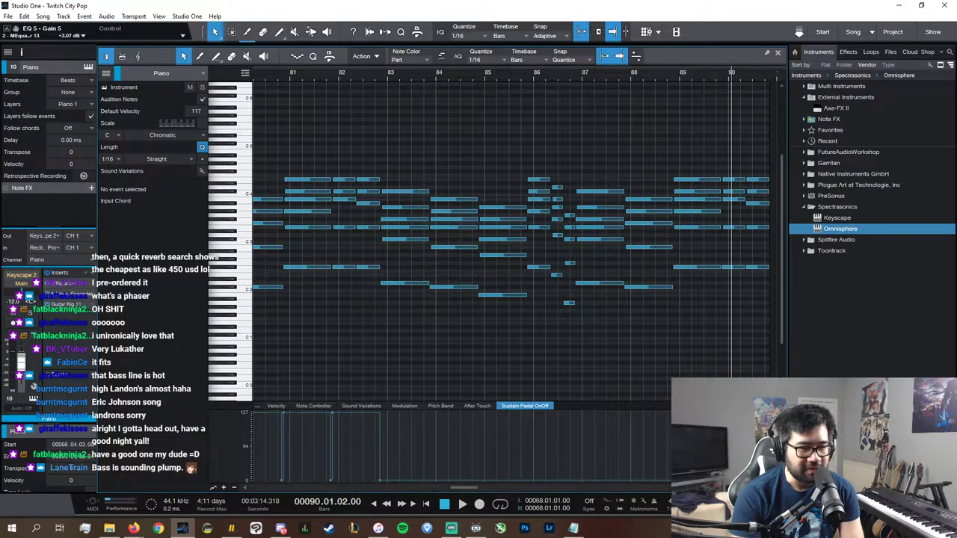
pyautogui.moveTo(748, 488); pyautogui.dragTo(734, 488)
pyautogui.hscroll(-3, 636, 490)
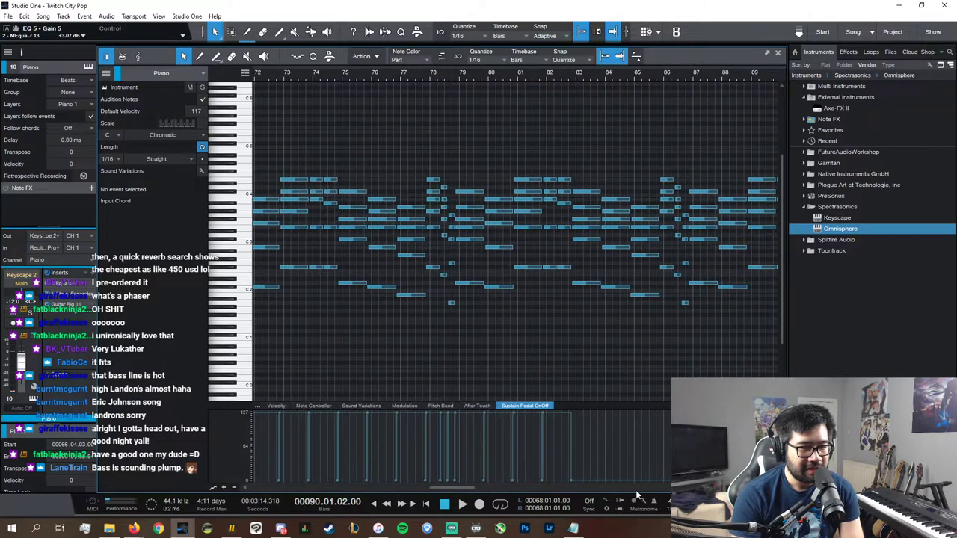
pyautogui.moveTo(670, 413); pyautogui.dragTo(243, 482)
pyautogui.hscroll(-1, 515, 240)
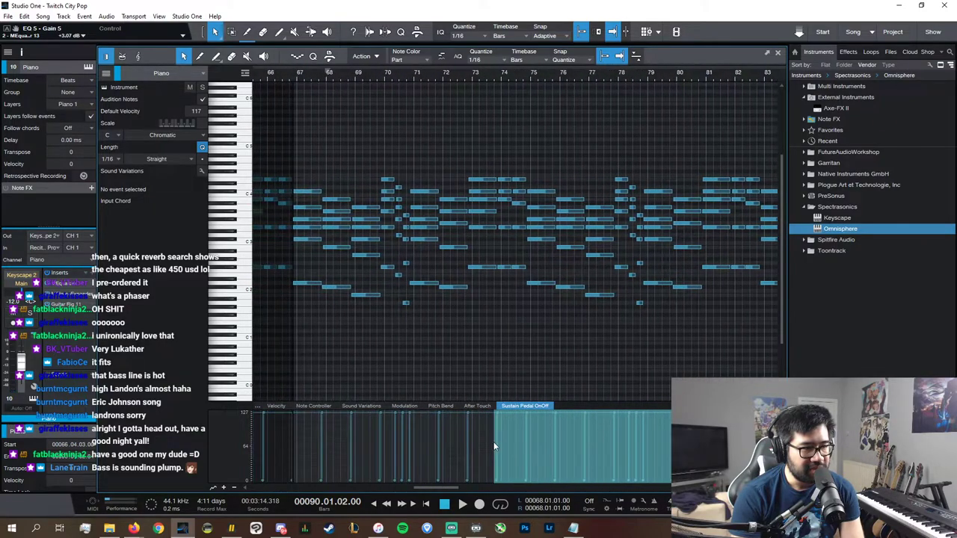
pyautogui.click(435, 78)
pyautogui.press('space')
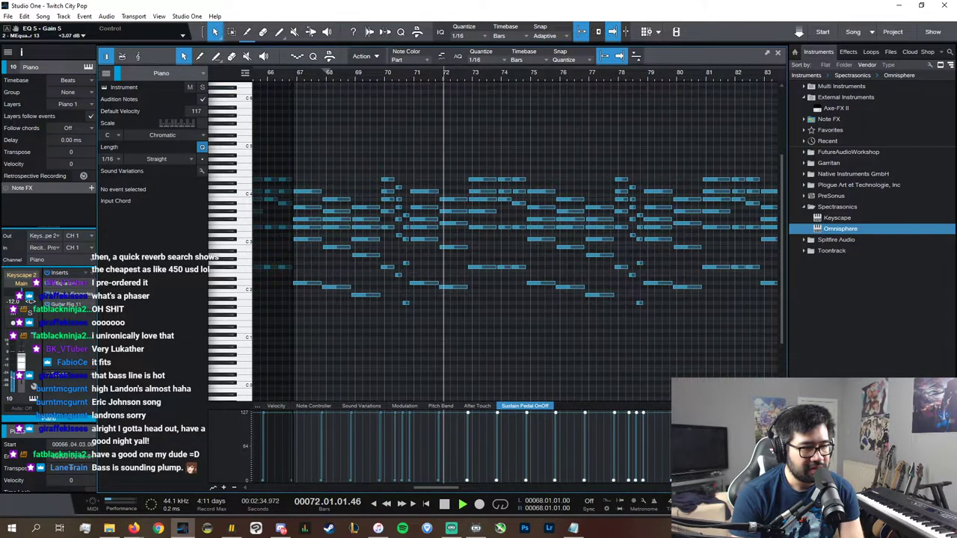
pyautogui.click(524, 81)
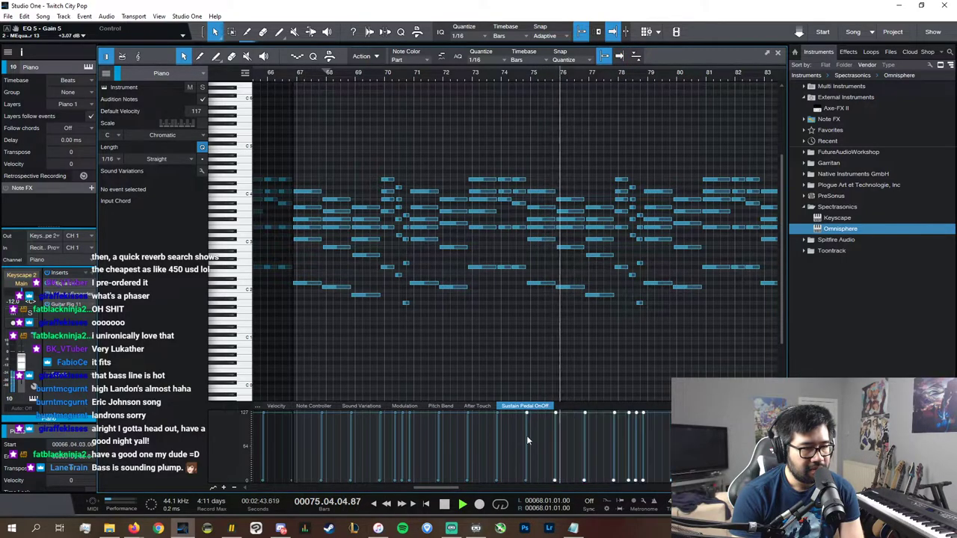
pyautogui.press('space')
pyautogui.click(763, 103)
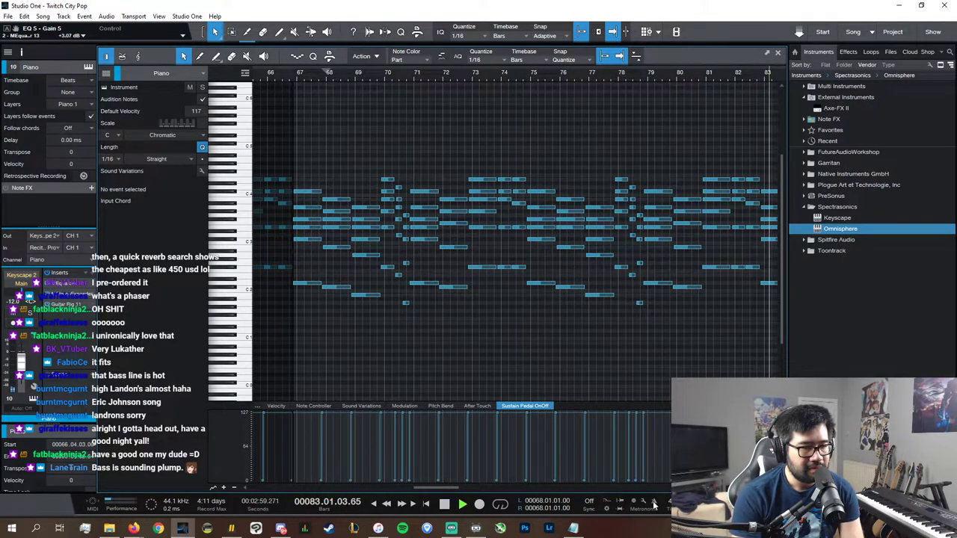
# - Shorten the final Piano chord and its last sustain pedal release to beat 90.3, play the ending, and close the note editor
pyautogui.click(566, 75)
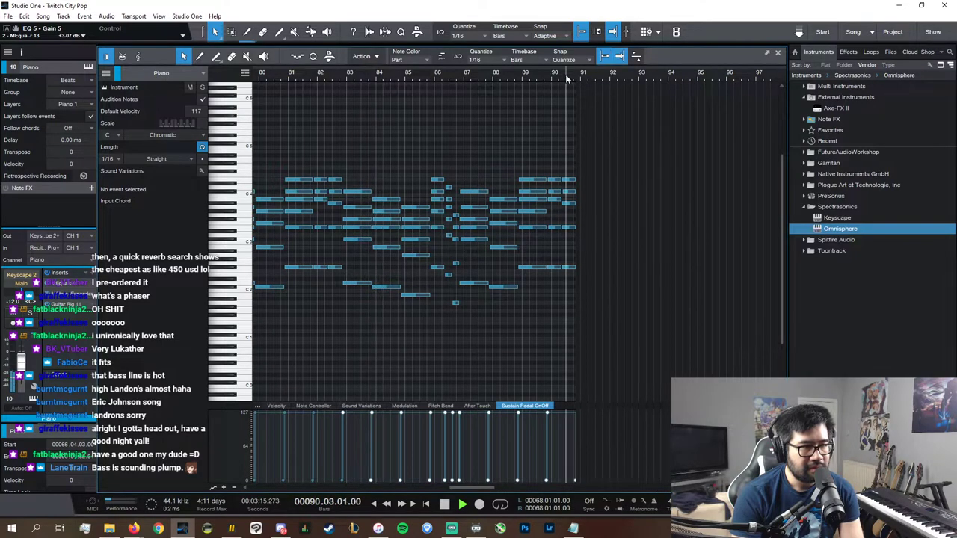
pyautogui.press('space')
pyautogui.moveTo(567, 75); pyautogui.dragTo(567, 157)
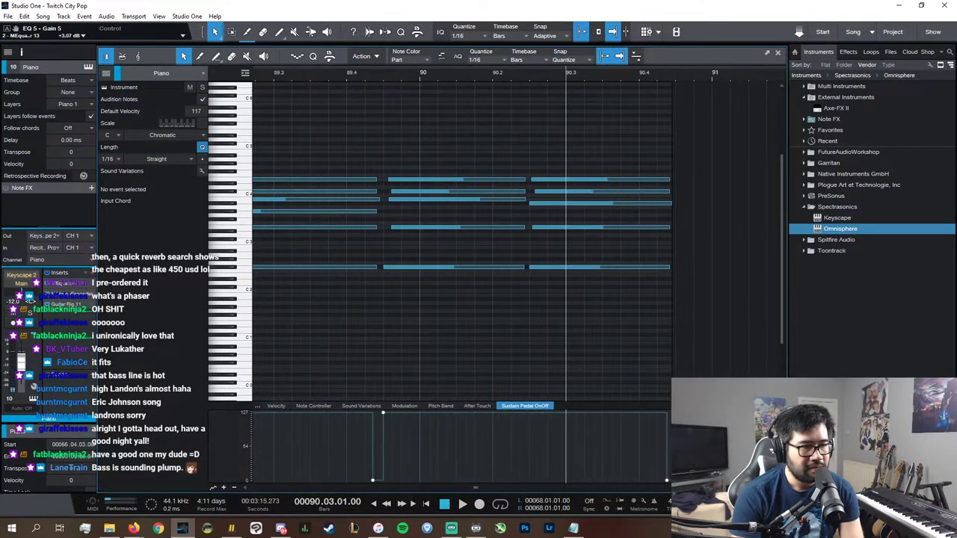
pyautogui.moveTo(676, 328); pyautogui.dragTo(640, 143)
pyautogui.moveTo(668, 179); pyautogui.dragTo(568, 190)
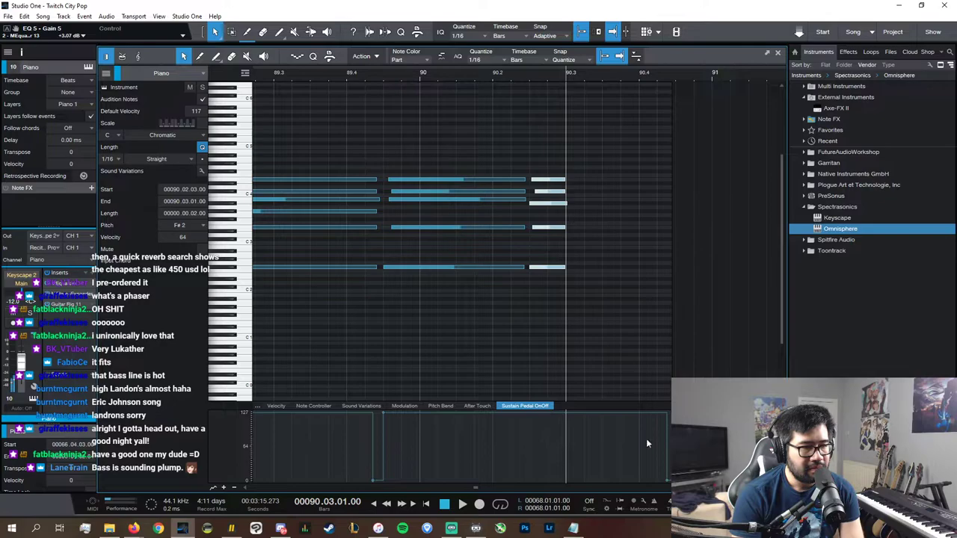
pyautogui.moveTo(668, 481); pyautogui.dragTo(566, 495)
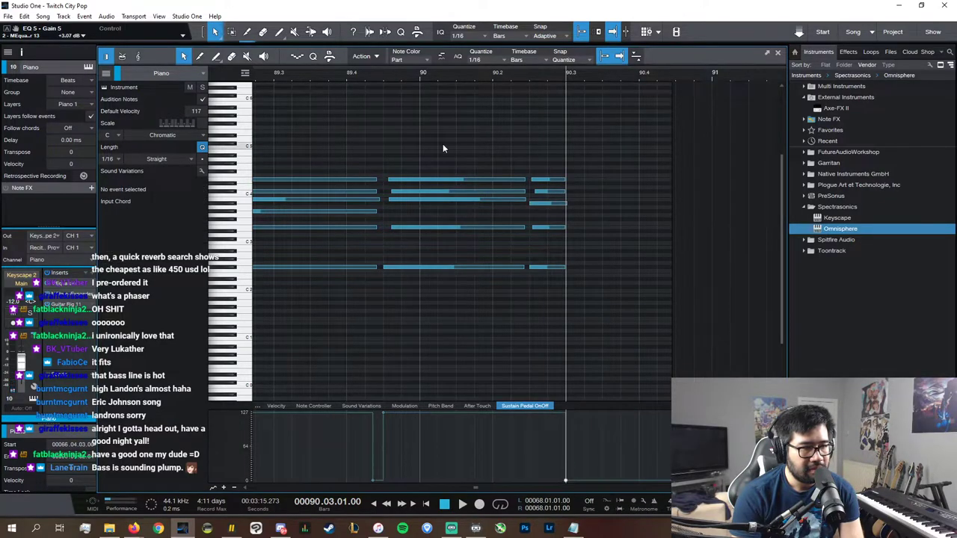
pyautogui.click(438, 77)
pyautogui.press('space')
pyautogui.press('space')
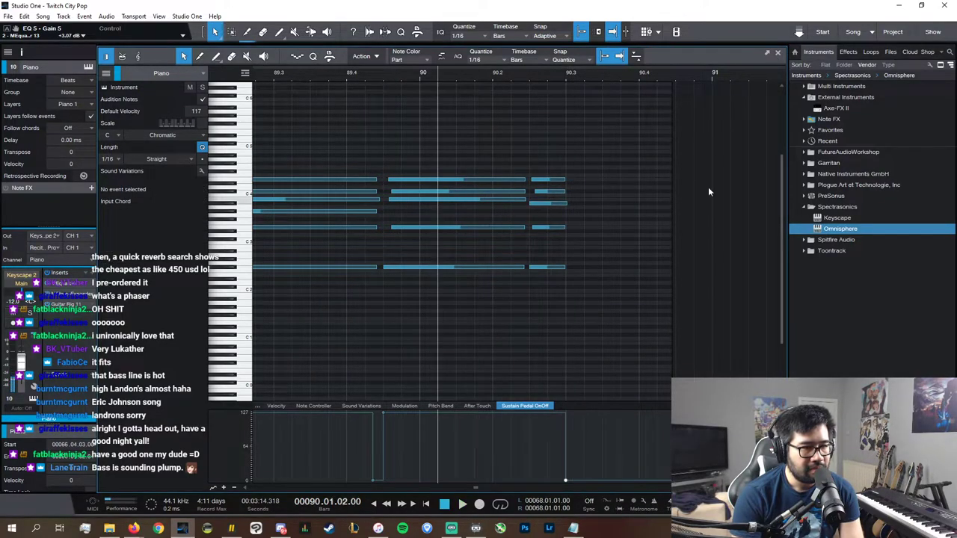
pyautogui.click(778, 55)
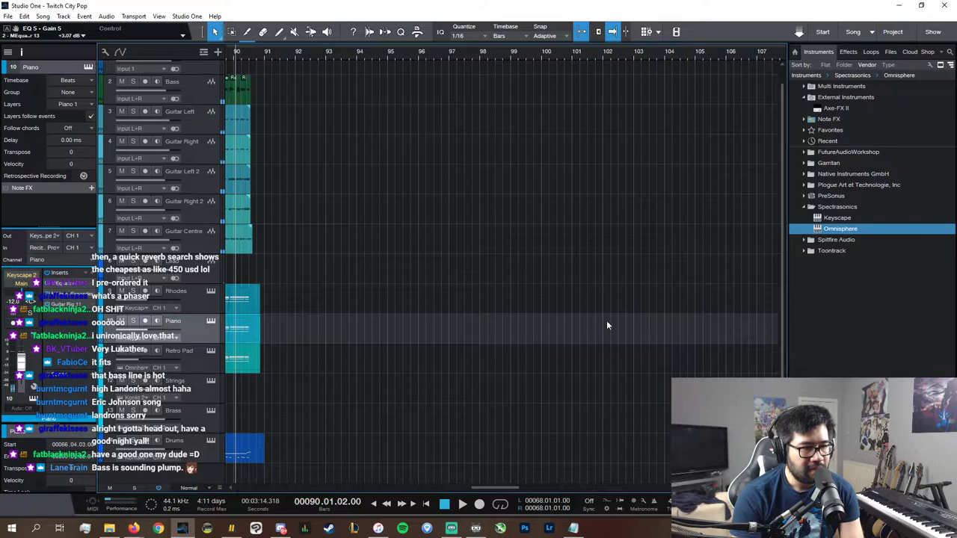
# - Add Volume as an automation parameter on the Retro Pad channel from the mixer console, and close the console
pyautogui.click(200, 365)
pyautogui.press('F3')
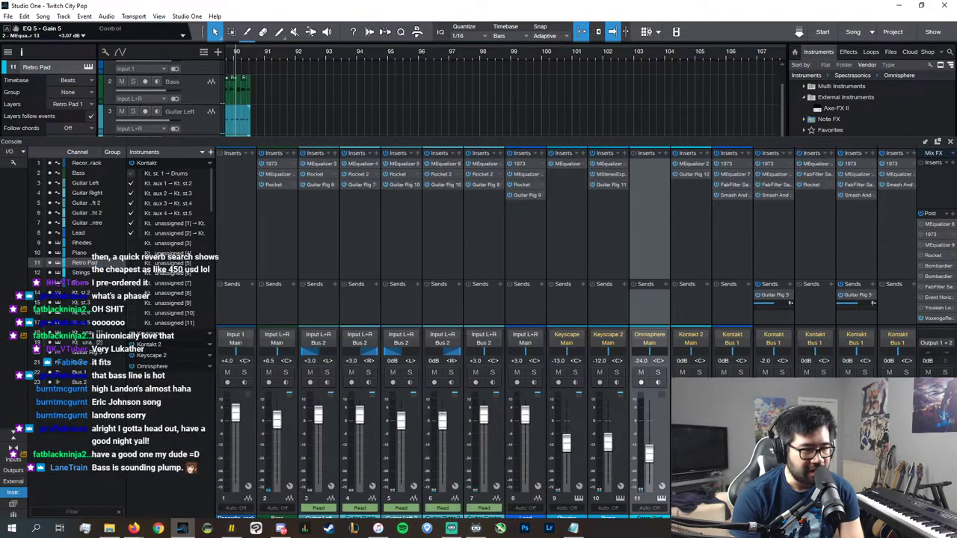
pyautogui.moveTo(709, 141); pyautogui.dragTo(708, 126)
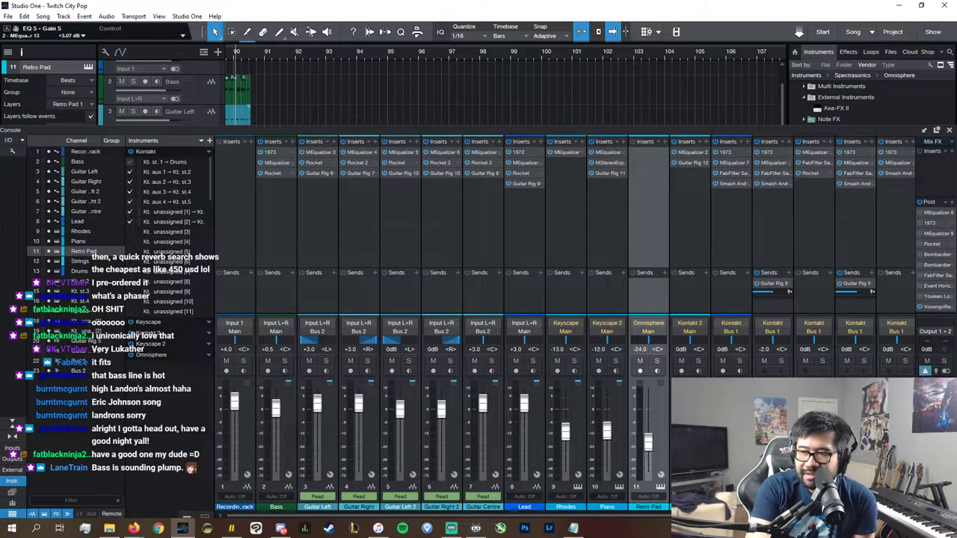
pyautogui.click(650, 497)
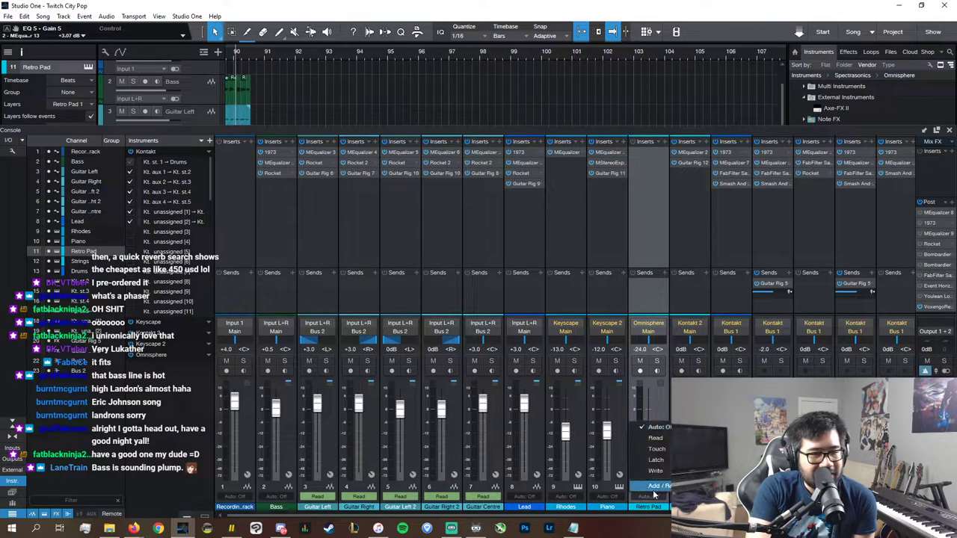
pyautogui.click(659, 485)
pyautogui.click(502, 116)
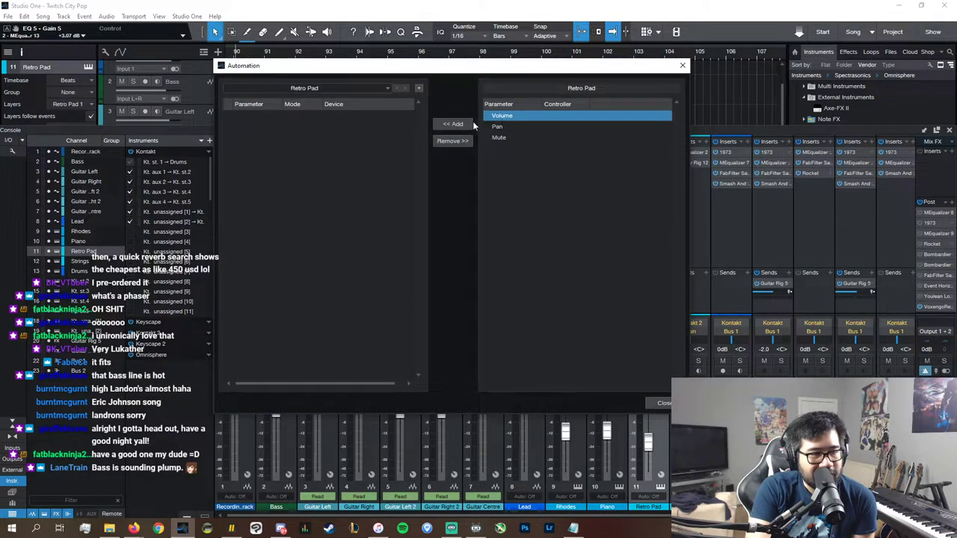
pyautogui.click(454, 124)
pyautogui.click(663, 403)
pyautogui.click(950, 131)
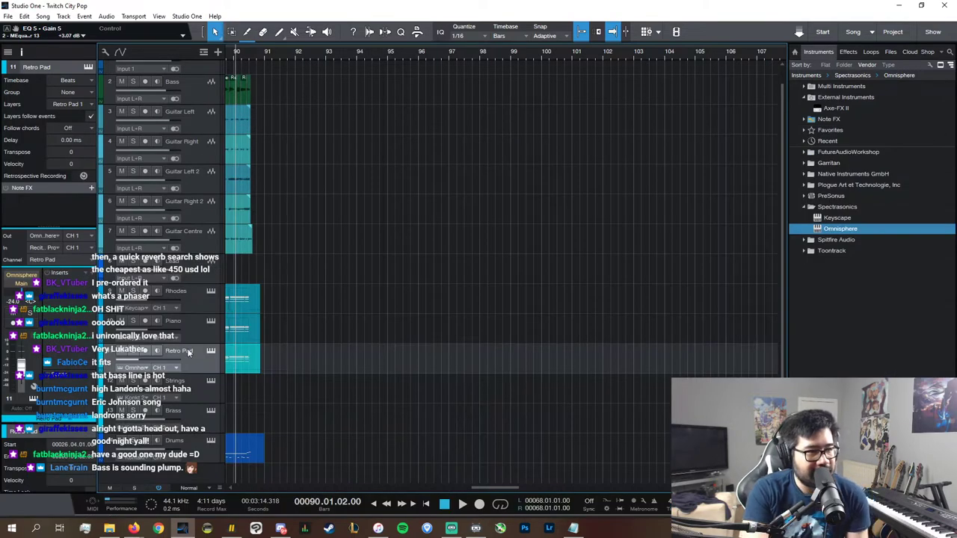
# - Show the Retro Pad volume automation, drop the level to minus infinity just before beat 90.3, and play the ending
pyautogui.click(101, 375)
pyautogui.press('space')
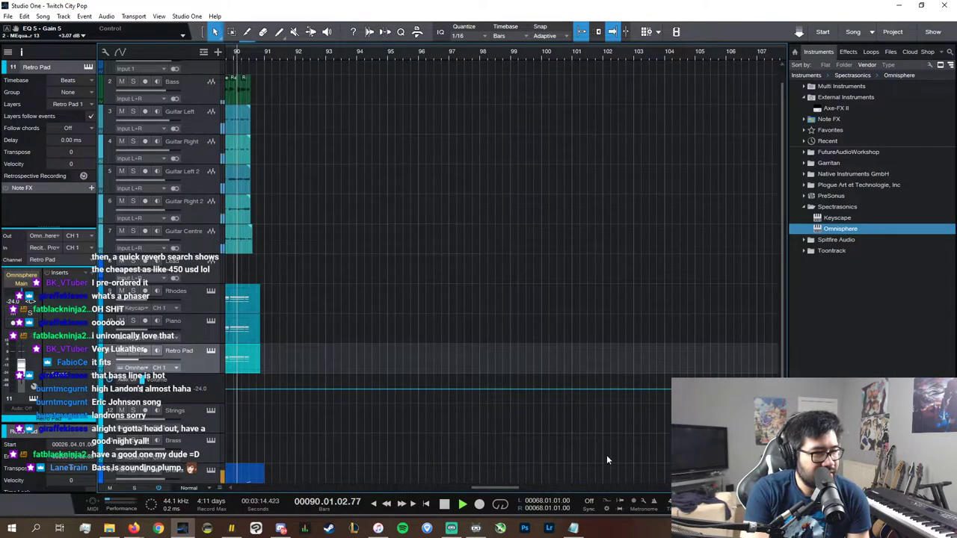
pyautogui.press('e')
pyautogui.press('e')
pyautogui.press('e')
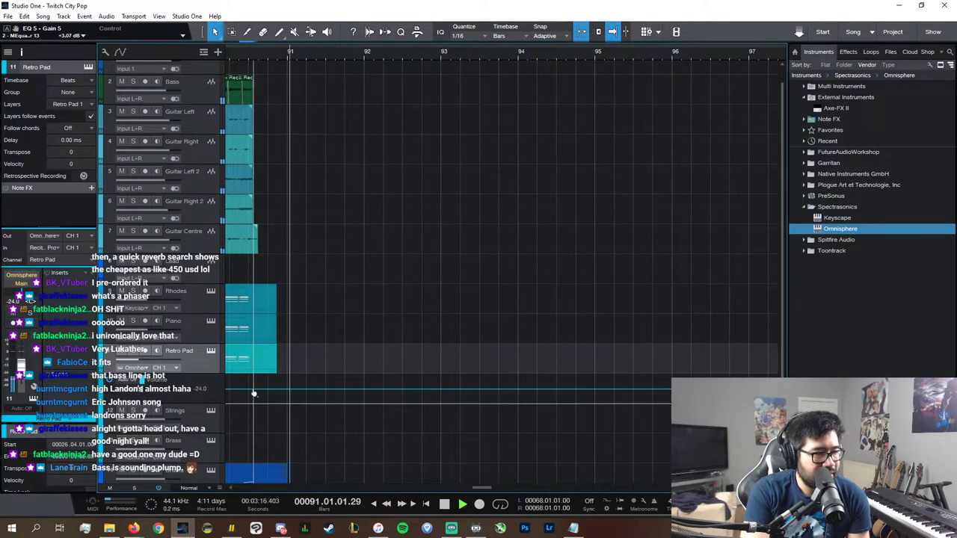
pyautogui.click(250, 389)
pyautogui.moveTo(255, 389); pyautogui.dragTo(249, 411)
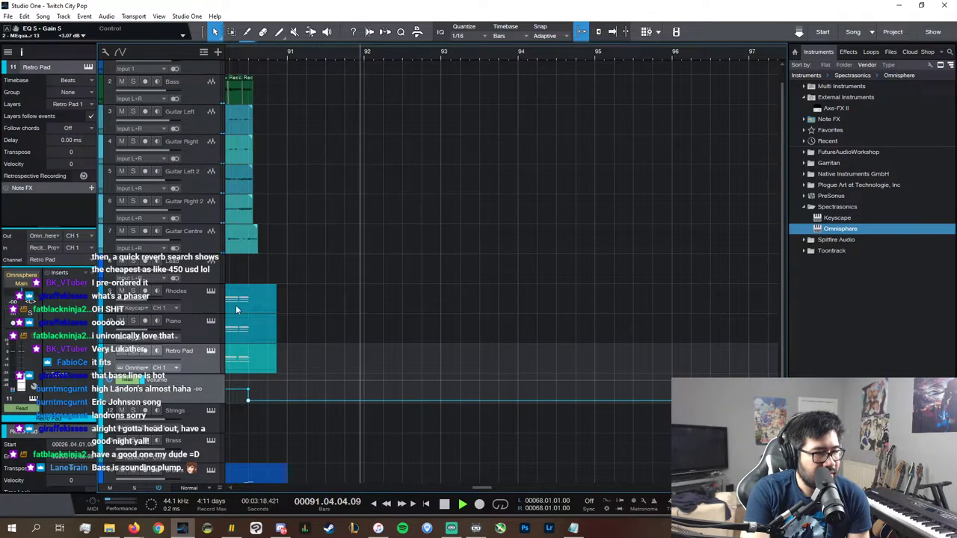
pyautogui.press('f')
pyautogui.click(228, 56)
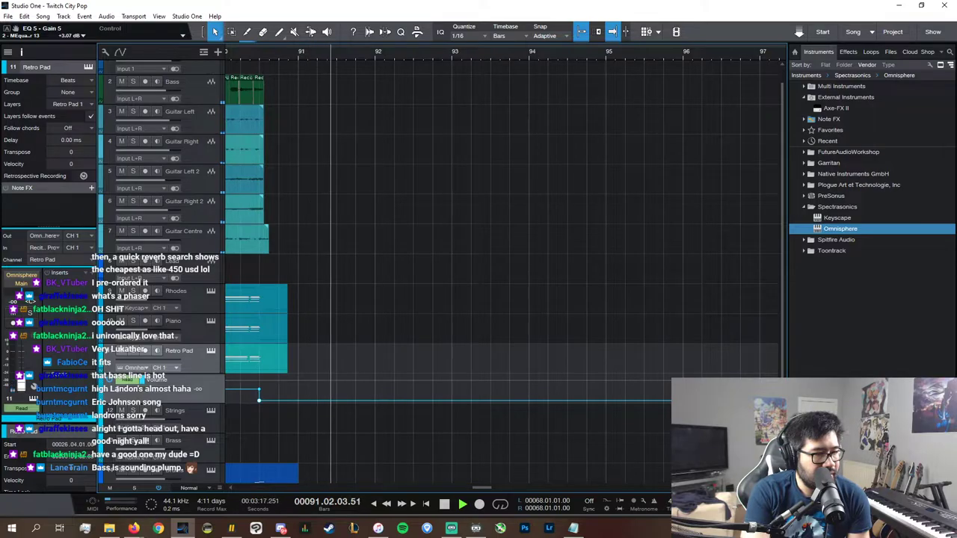
pyautogui.press('w')
pyautogui.hscroll(-3, 474, 129)
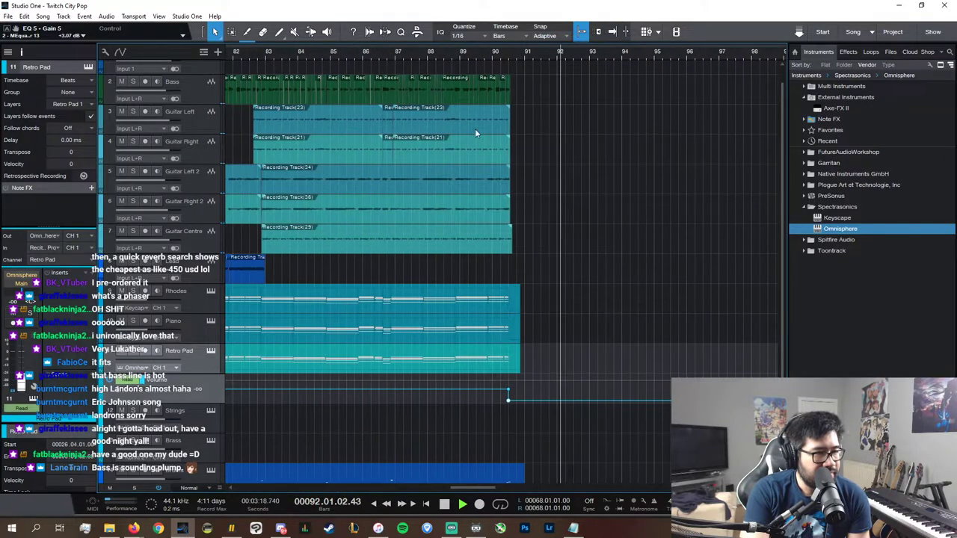
# - Open the Drums notes near the ending and replace the Hihat Tip Tight hit at 89.4.3 with a Hihat Open 3 hit
pyautogui.click(437, 53)
pyautogui.scroll(-1, 589, 441)
pyautogui.doubleClick(499, 455)
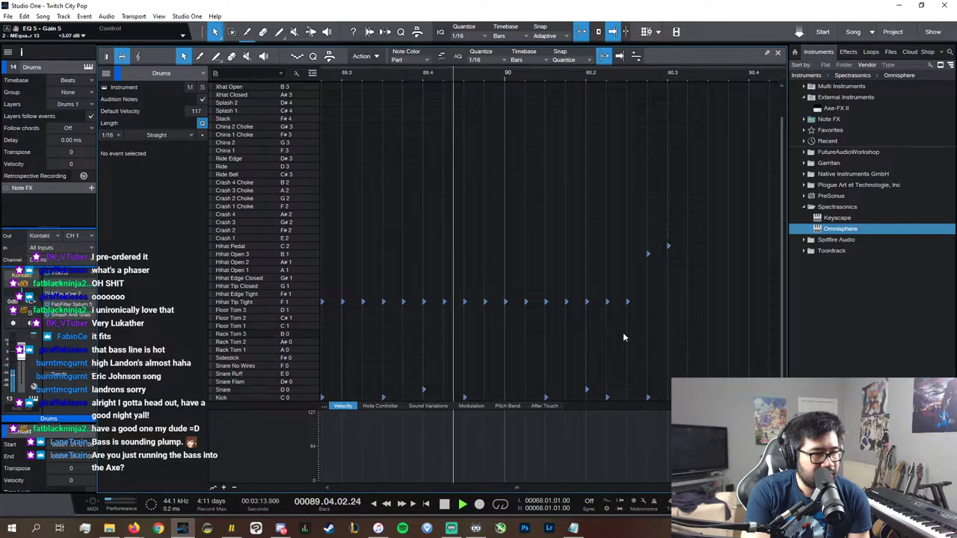
pyautogui.press('space')
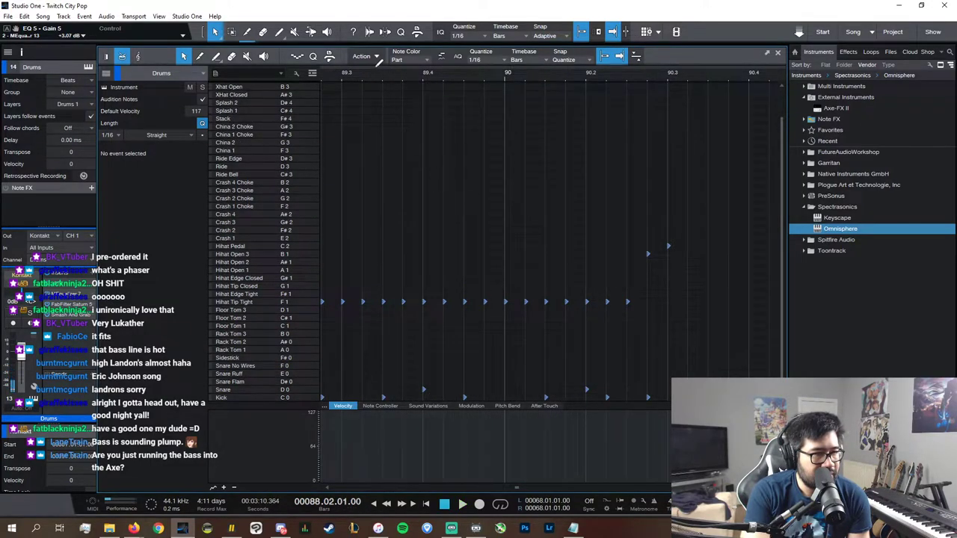
pyautogui.press('space')
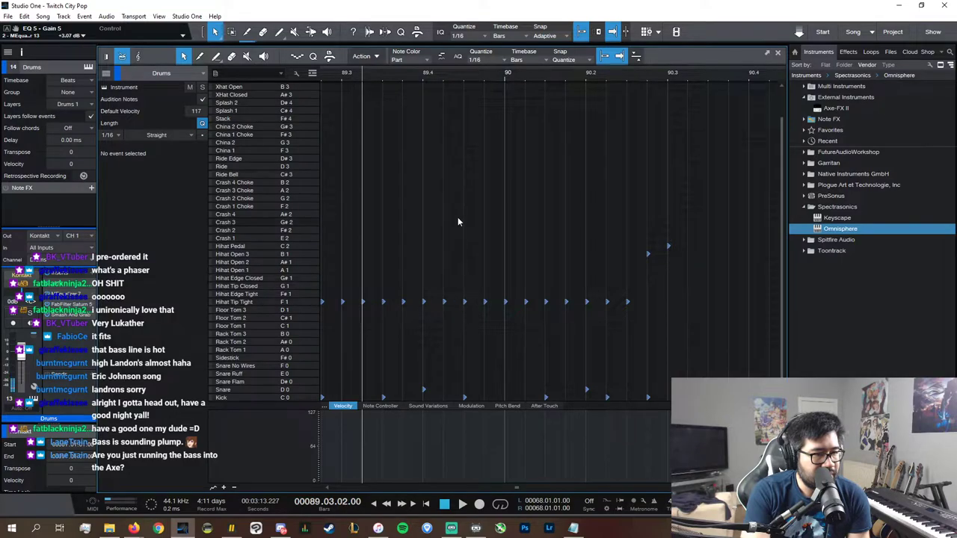
pyautogui.click(464, 214)
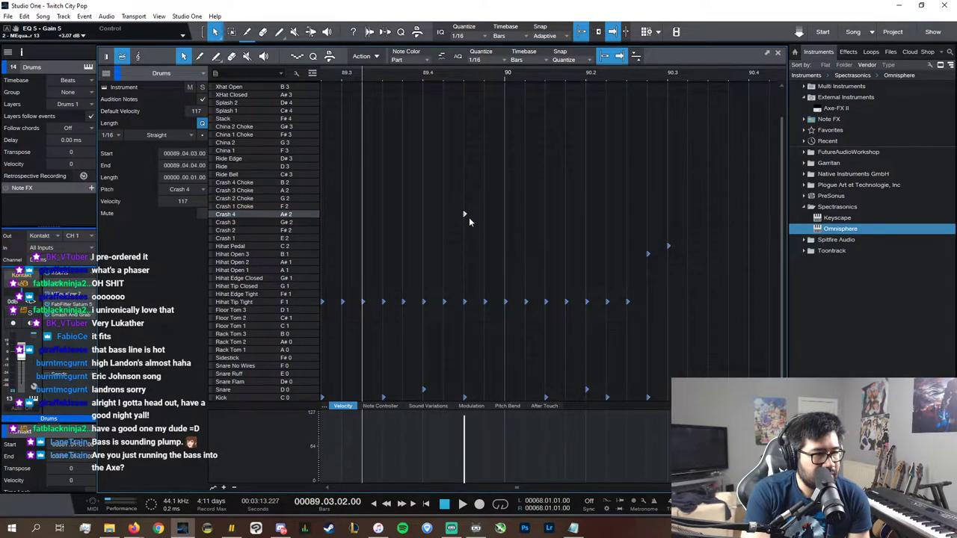
pyautogui.moveTo(466, 214); pyautogui.dragTo(473, 254)
pyautogui.doubleClick(464, 302)
# - Delete the Hihat Tip Tight hits at 89.4.4 and 90.1.1 and play the drum ending
pyautogui.press('space')
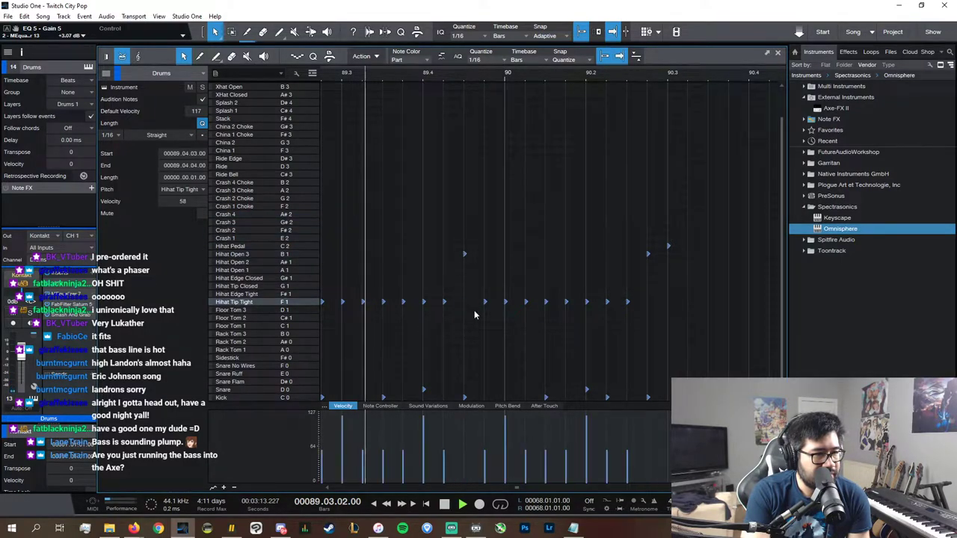
pyautogui.click(486, 302)
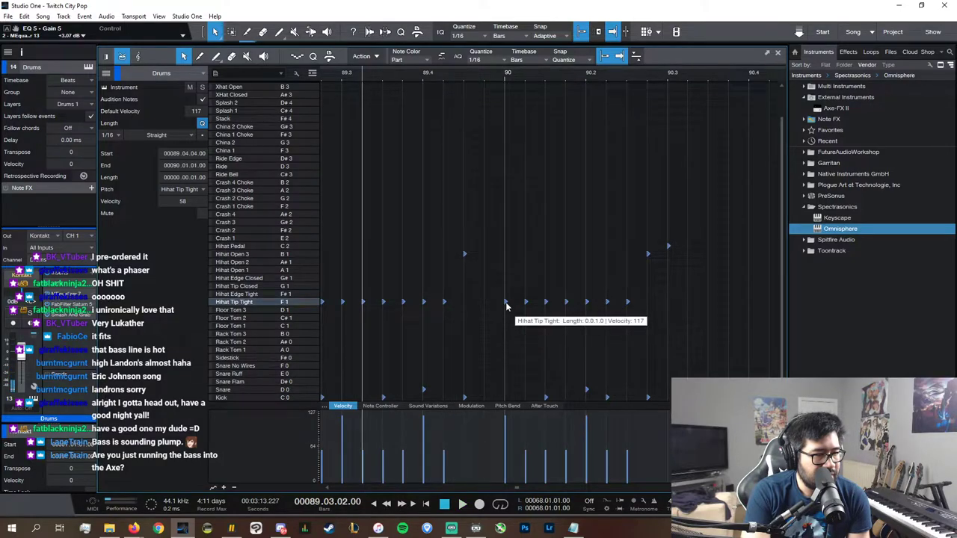
pyautogui.click(506, 302)
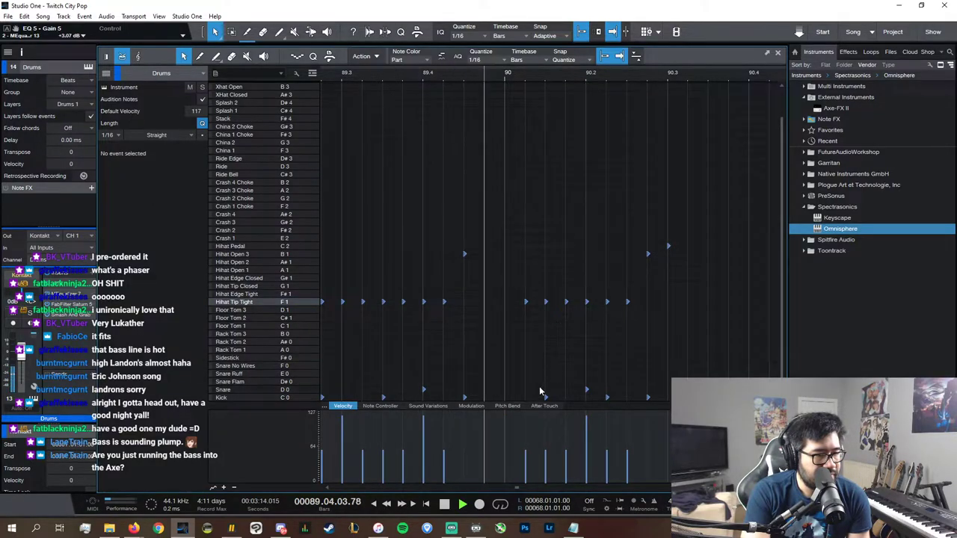
pyautogui.press('space')
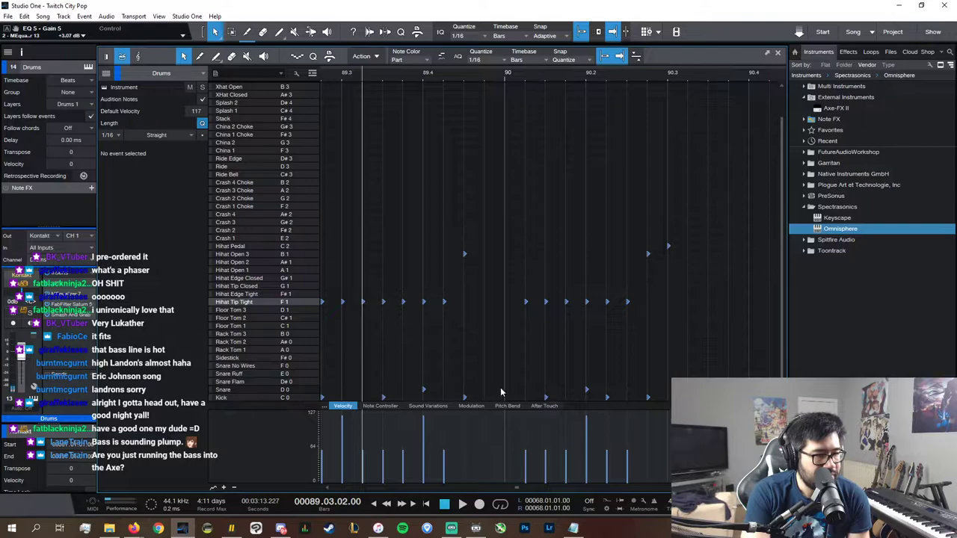
# - Add an extra Snare hit, try it at 89.4.3, and shift it to 89.4.4 while auditioning the fill
pyautogui.click(465, 391)
pyautogui.press('space')
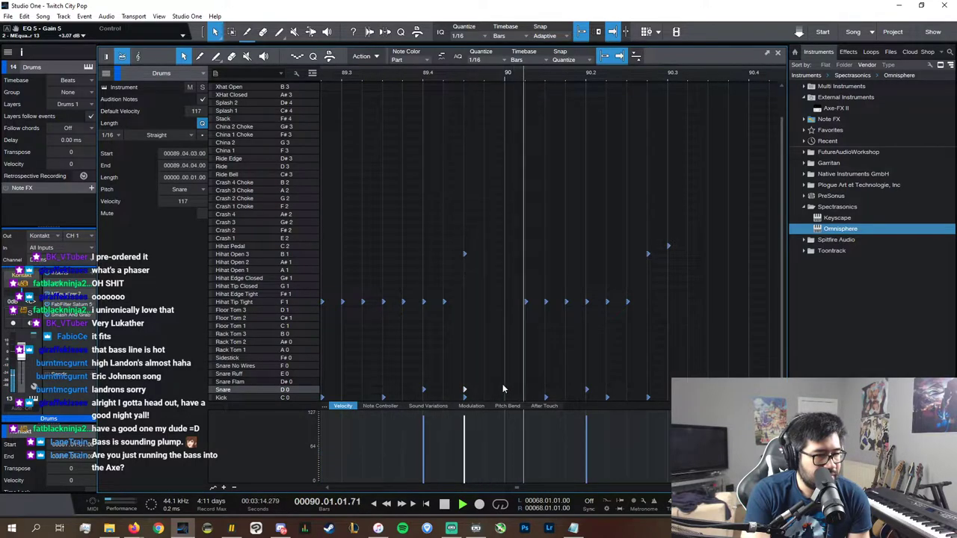
pyautogui.press('space')
pyautogui.moveTo(466, 390); pyautogui.dragTo(486, 389)
pyautogui.press('space')
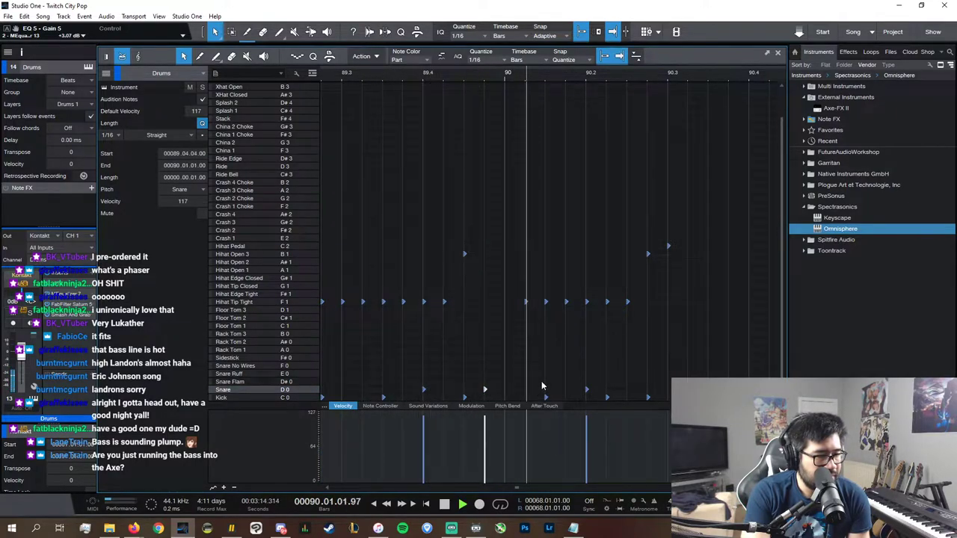
pyautogui.press('space')
# - Add a Snare hit at 90.1.3 and audition the fill
pyautogui.click(527, 390)
pyautogui.click(548, 390)
pyautogui.press('space')
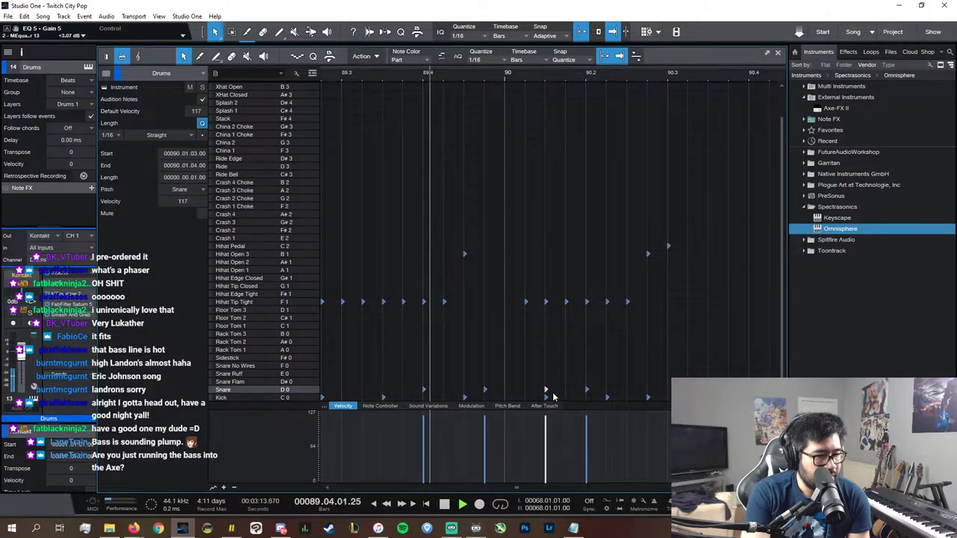
pyautogui.press('space')
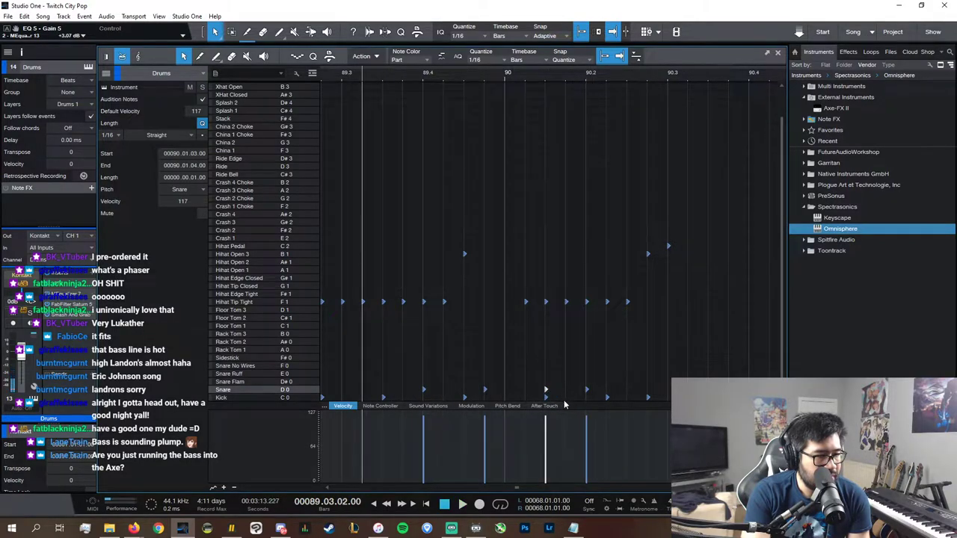
# - Put a Hihat Tip Tight hit back at 89.4.4, remove the one at 90.1.3, and audition the fill
pyautogui.moveTo(520, 296); pyautogui.dragTo(569, 322)
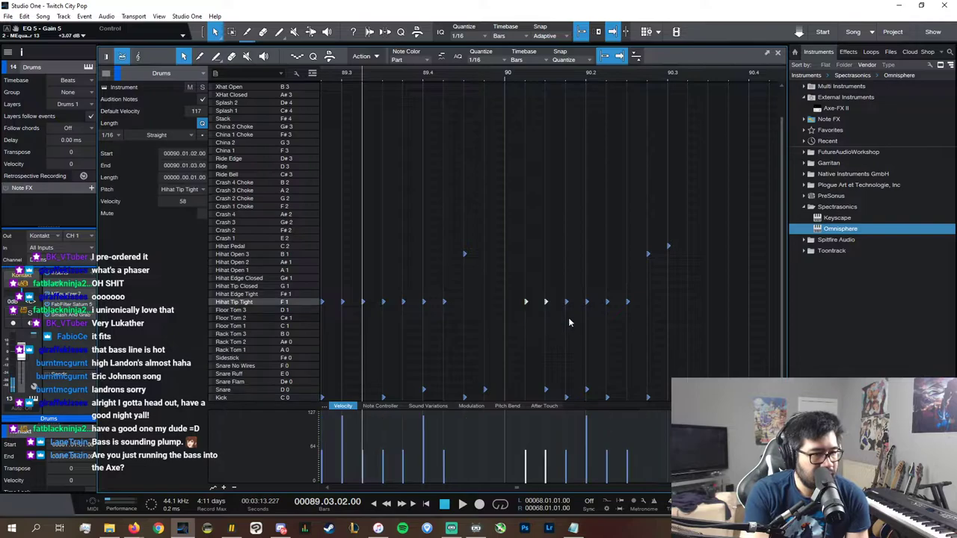
pyautogui.moveTo(504, 281); pyautogui.dragTo(490, 303)
pyautogui.click(526, 303)
pyautogui.click(502, 314)
pyautogui.press('space')
pyautogui.press('space')
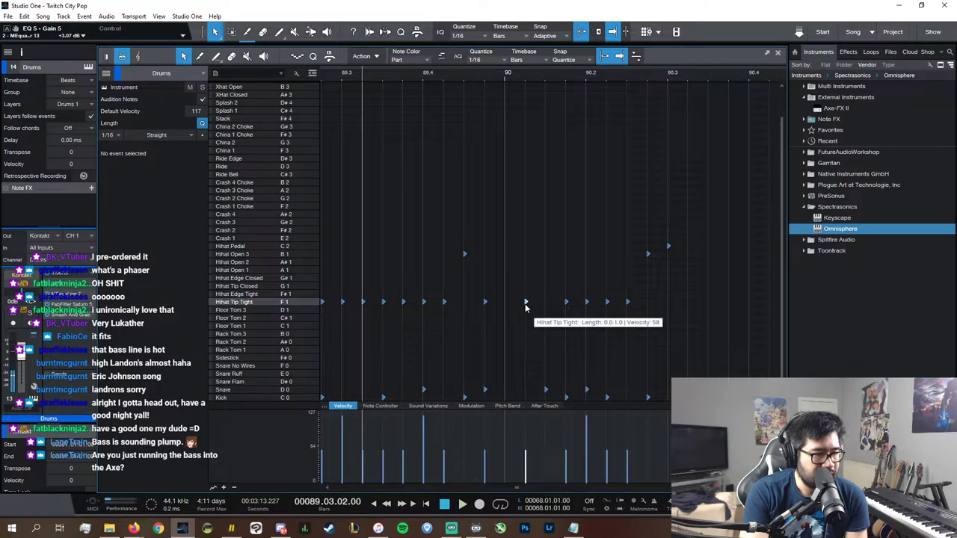
# - Re-enter the Hihat Tip Tight hit at 90.1.2 with velocity 117 and add a Hihat Open 2 hit at 90.1.3
pyautogui.doubleClick(525, 304)
pyautogui.doubleClick(528, 303)
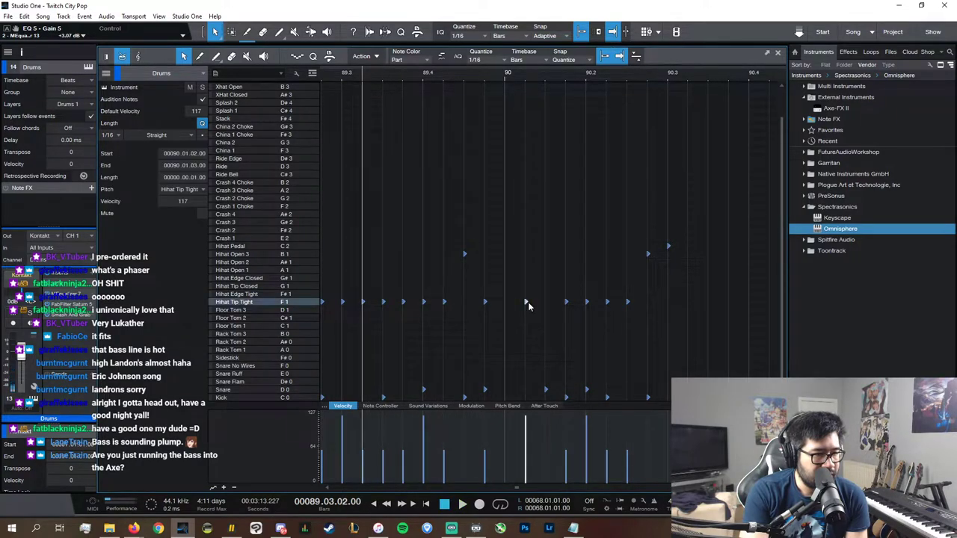
pyautogui.doubleClick(547, 261)
# - Delete the Hihat Tip Tight hits at 90.1.4 and 90.2.1 and the Kick hit at 90.1.4
pyautogui.doubleClick(565, 303)
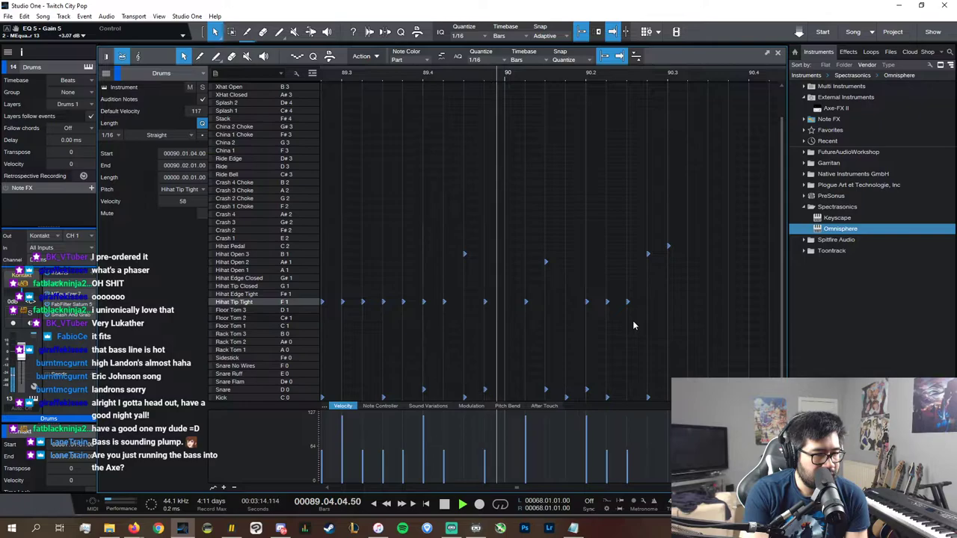
pyautogui.doubleClick(587, 303)
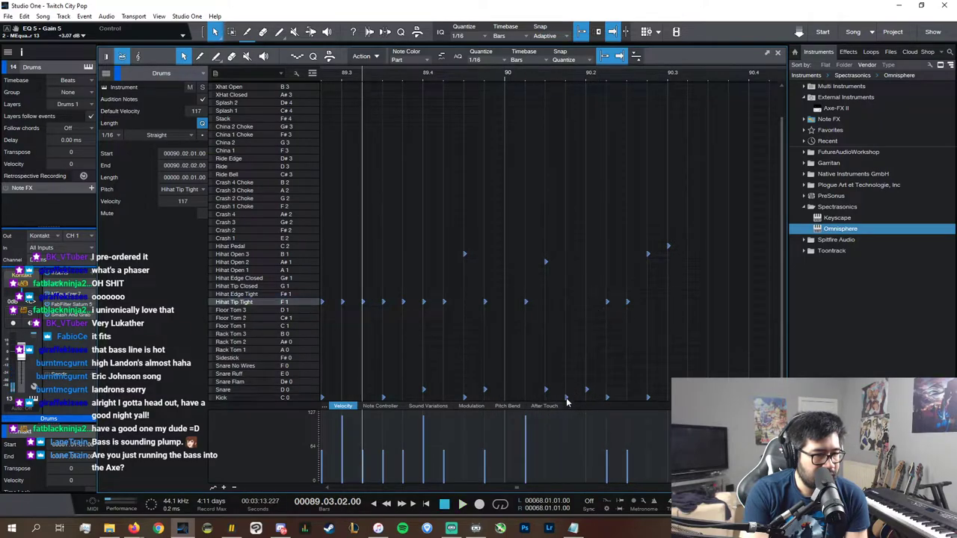
pyautogui.doubleClick(567, 399)
# - Move the Hihat Tip Tight hit at 90.2.2 to 90.1.4, add Hihat Open 2 at 90.2.1, and audition the fill
pyautogui.moveTo(606, 303); pyautogui.dragTo(566, 302)
pyautogui.press('space')
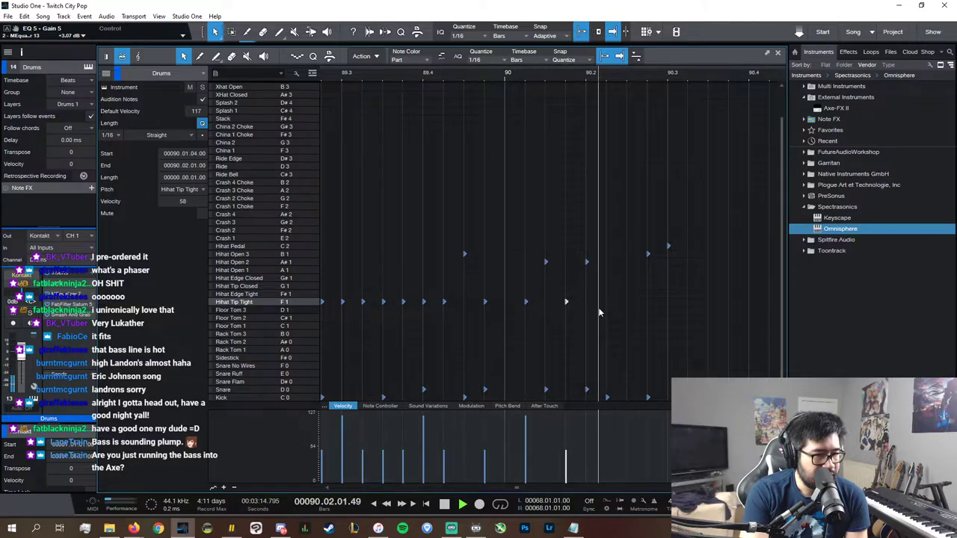
pyautogui.press('space')
pyautogui.press('space')
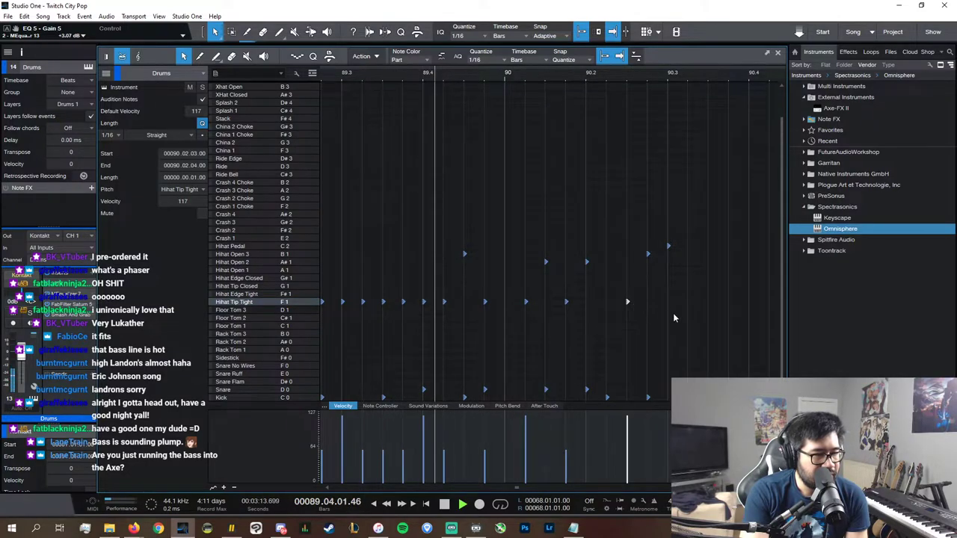
pyautogui.press('space')
pyautogui.press('space')
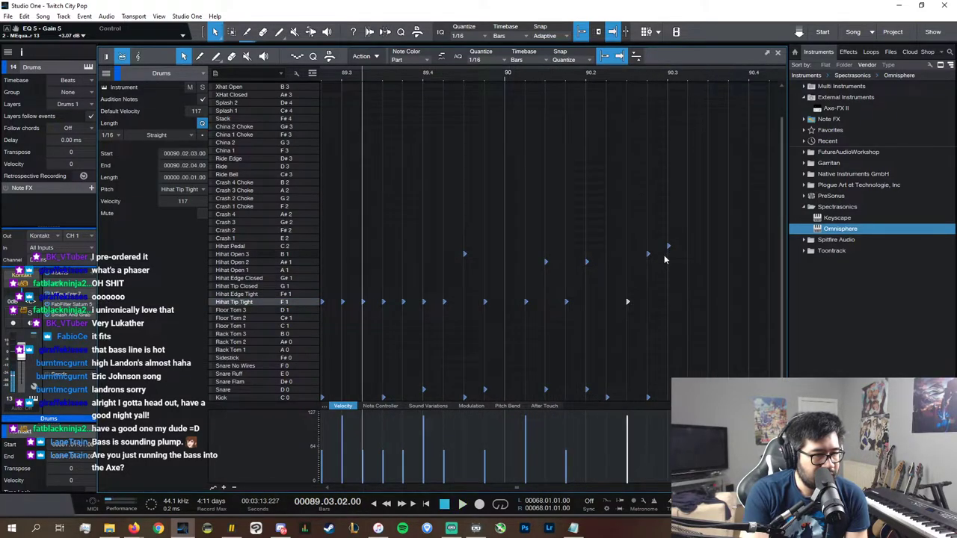
# - Change the Hihat Open 2 hits at 90.1.3 and 90.2.1 to Hihat Open 3, and set the fill's preceding Tip Tight velocities to about 90
pyautogui.press('space')
pyautogui.click(546, 261)
pyautogui.click(526, 302)
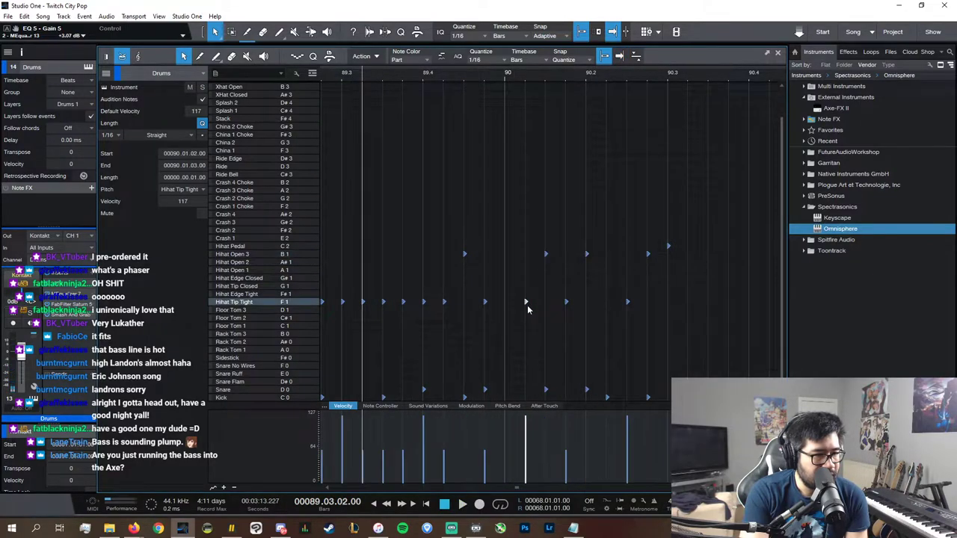
pyautogui.moveTo(486, 470); pyautogui.dragTo(487, 453)
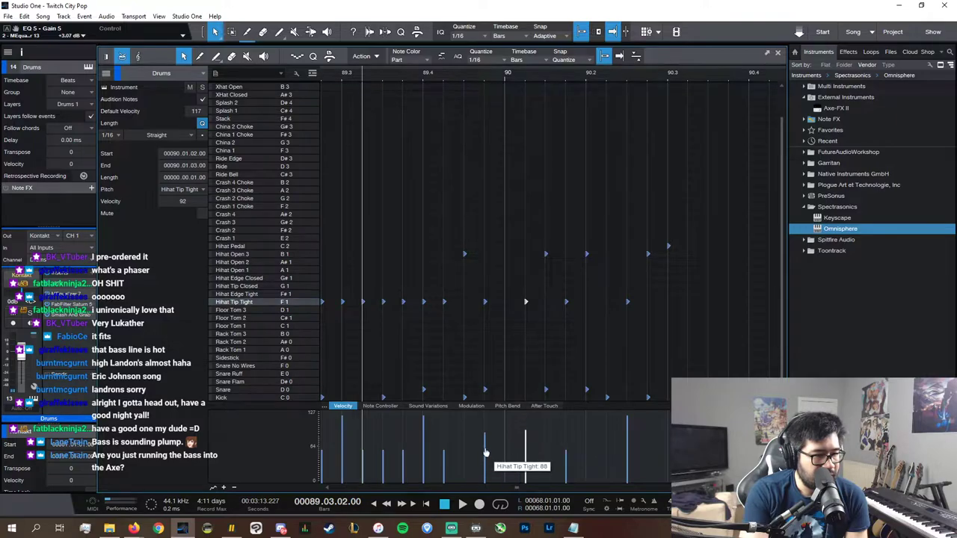
pyautogui.press('space')
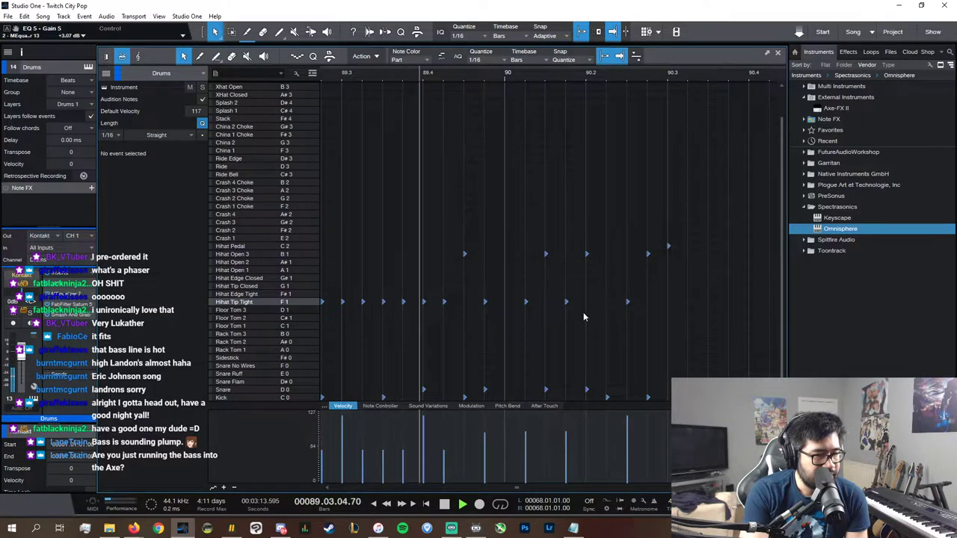
pyautogui.press('space')
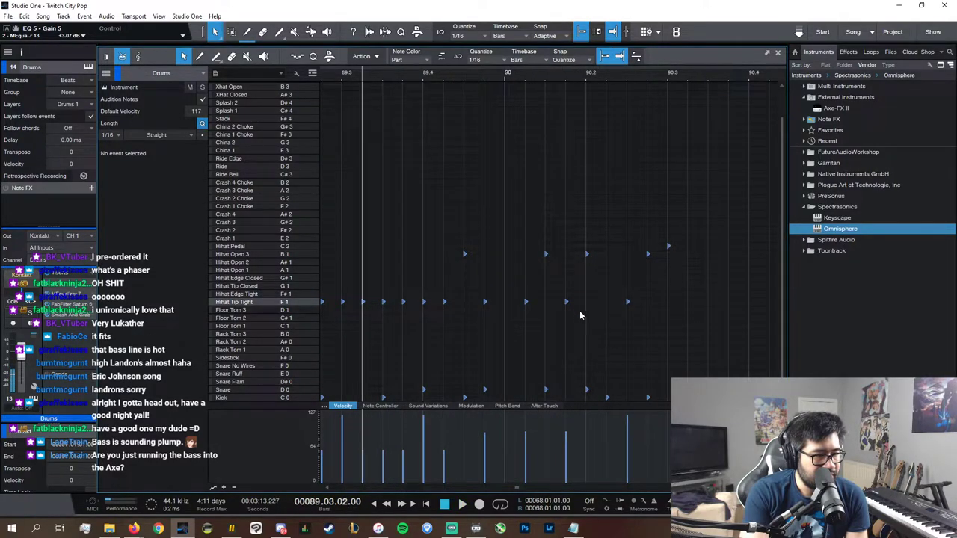
# - Change the Hihat Tip Tight hit at 90.1.4 to Hihat Pedal, play the fill, and close the note editor
pyautogui.click(567, 302)
pyautogui.moveTo(564, 251); pyautogui.dragTo(566, 248)
pyautogui.press('space')
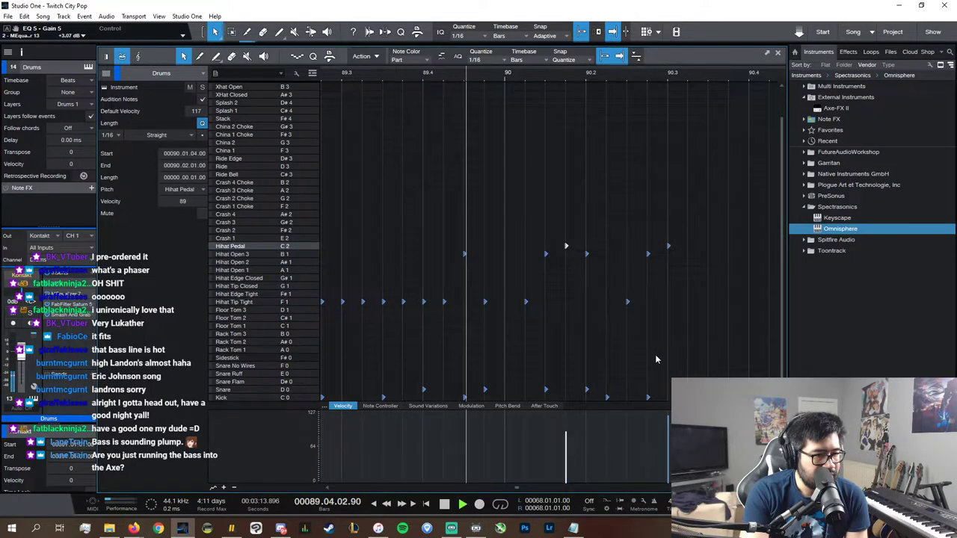
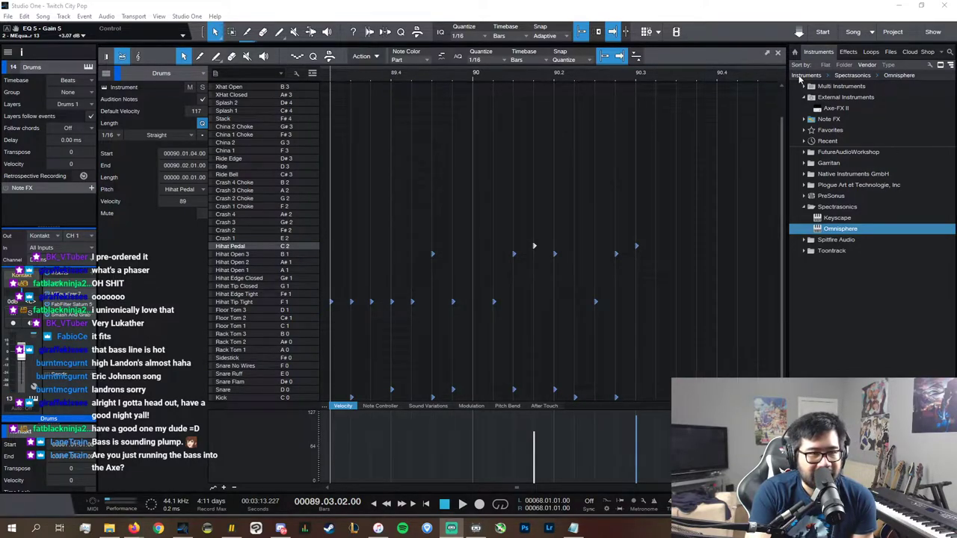
pyautogui.click(779, 55)
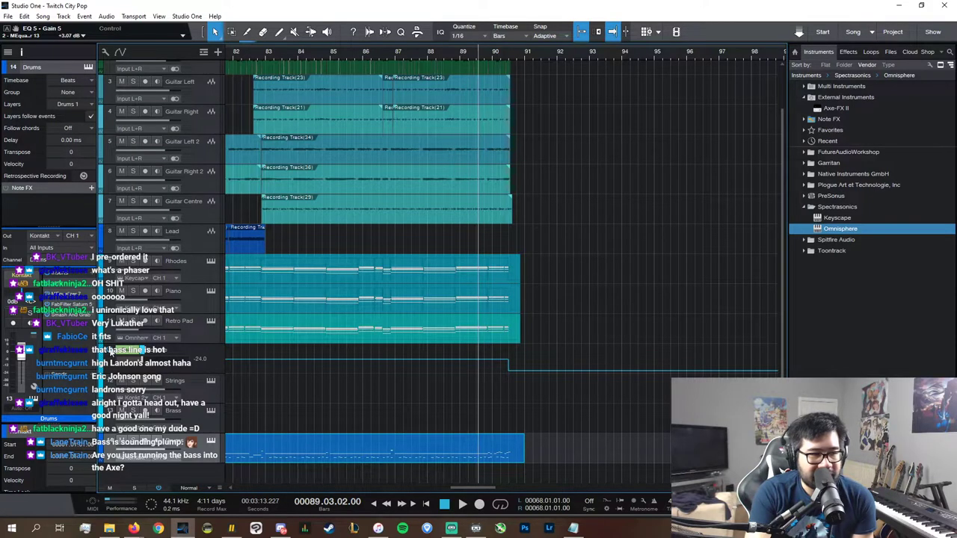
# - Hide the Retro Pad automation lane and play the whole song from bar 2
pyautogui.click(104, 341)
pyautogui.press('w')
pyautogui.press('w')
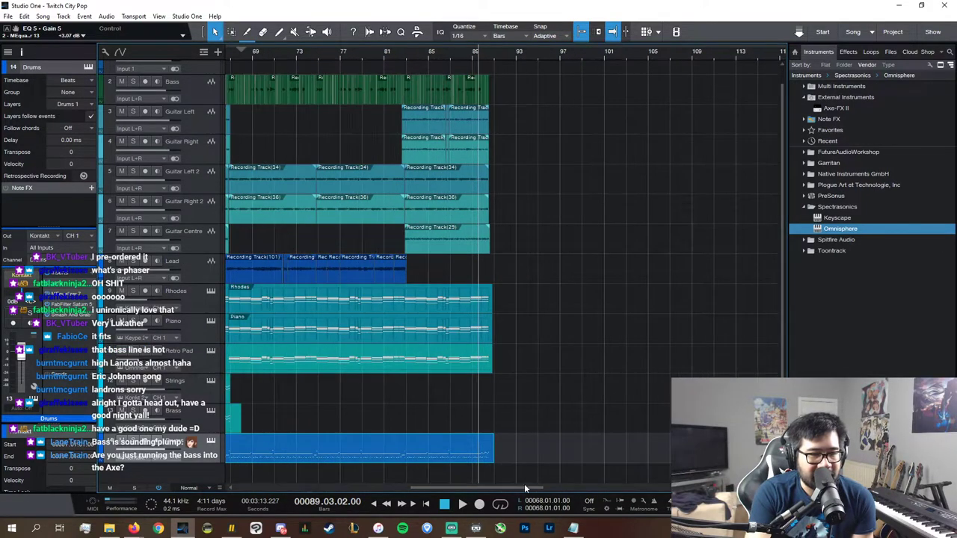
pyautogui.hscroll(-3, 521, 486)
pyautogui.hscroll(-5, 521, 484)
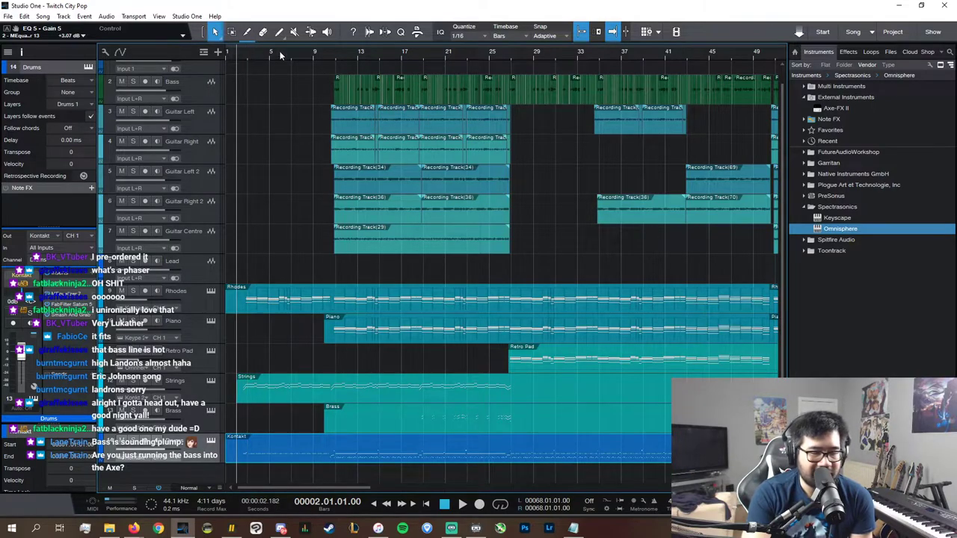
pyautogui.press('space')
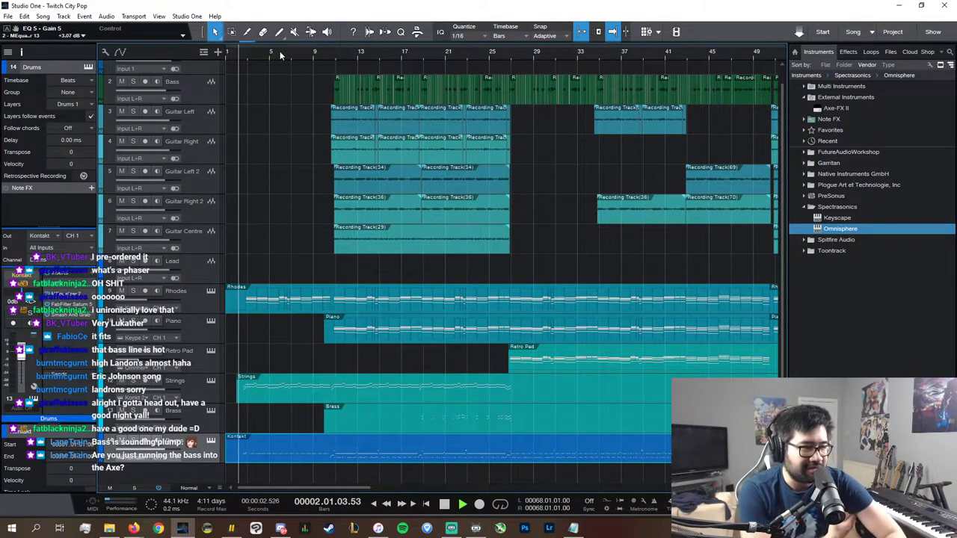
# - Stop playback and set the main output's Event Horizon ceiling to -9.5 dB, checking the Voxengo recorder plug-in before closing the console
pyautogui.press('space')
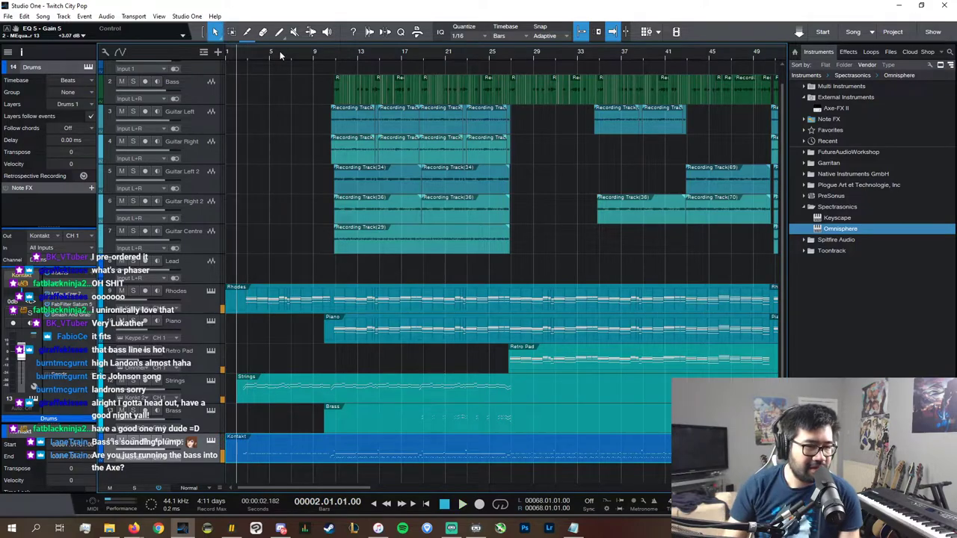
pyautogui.press('F3')
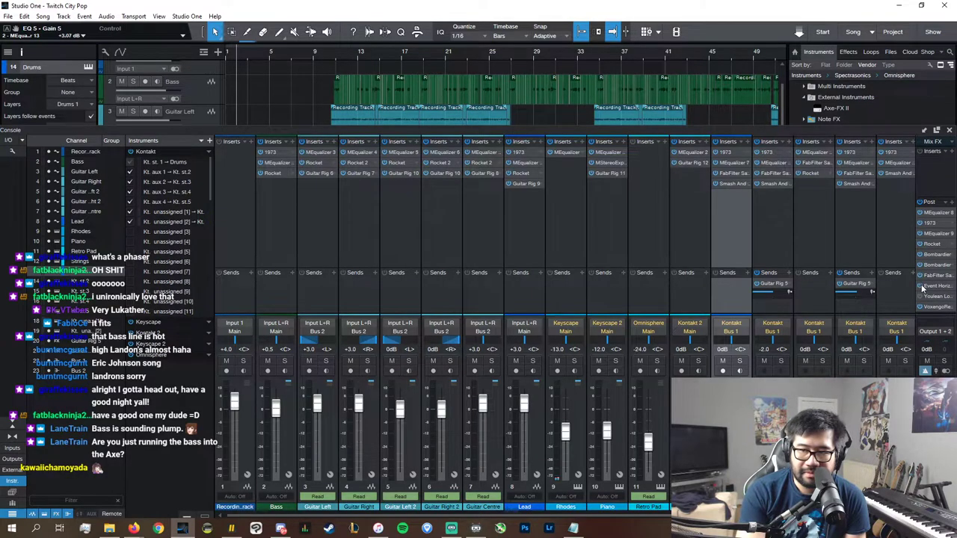
pyautogui.click(937, 307)
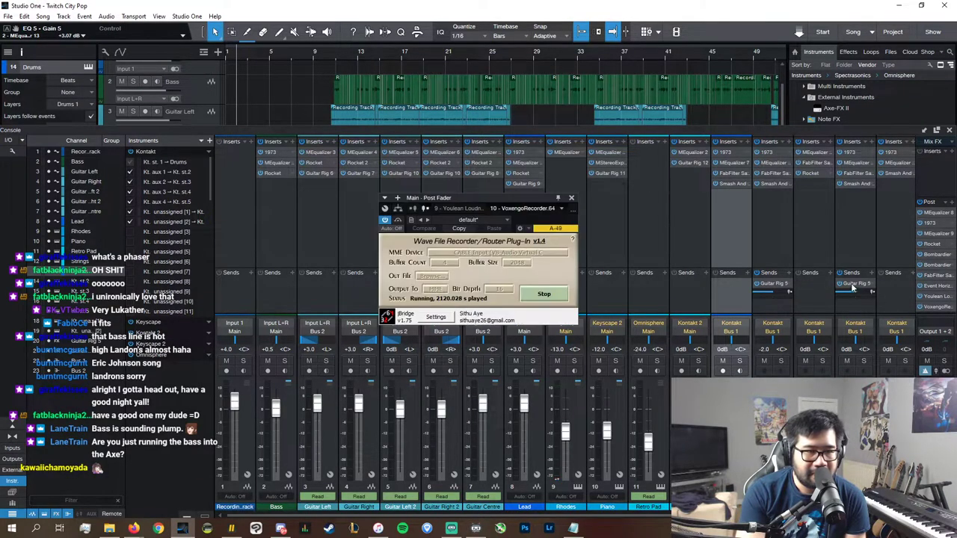
pyautogui.click(931, 297)
pyautogui.click(806, 211)
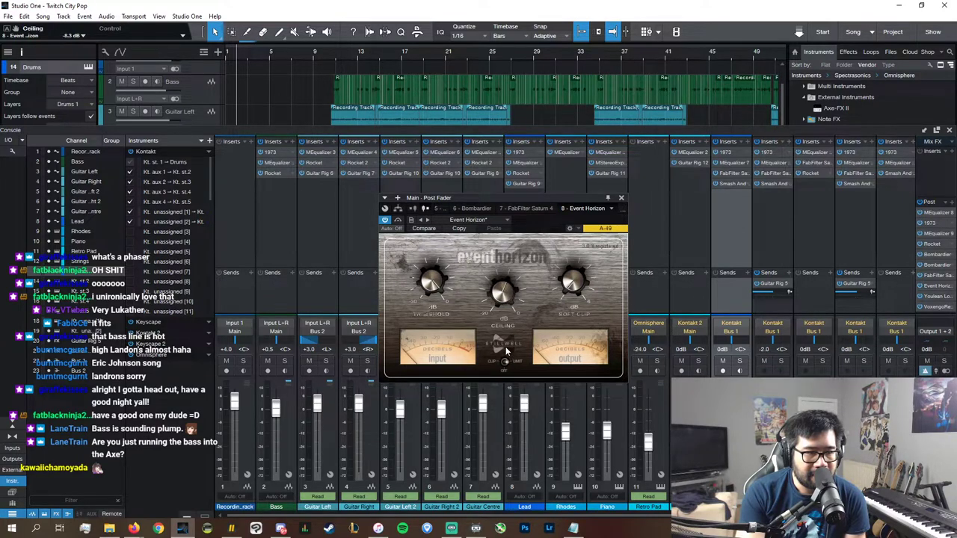
pyautogui.click(939, 308)
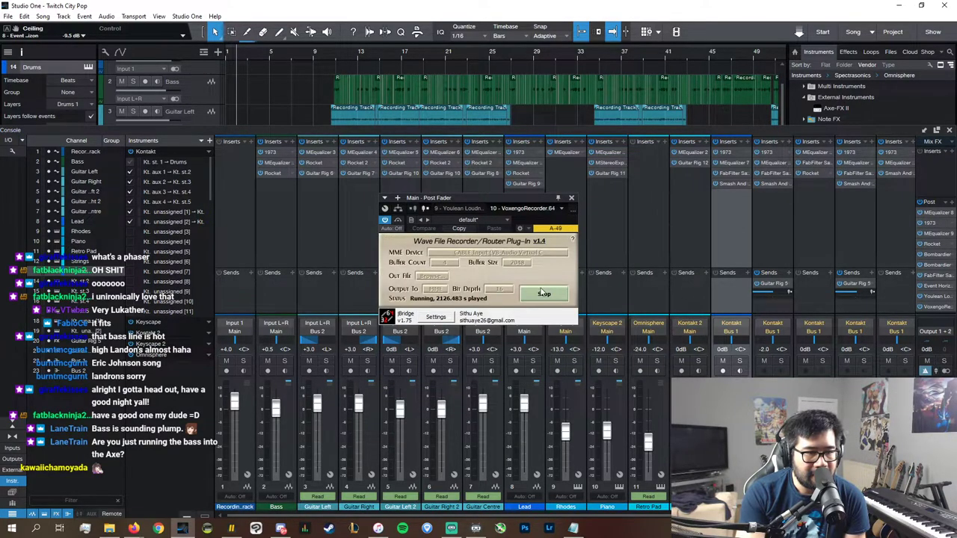
pyautogui.click(572, 198)
pyautogui.click(950, 130)
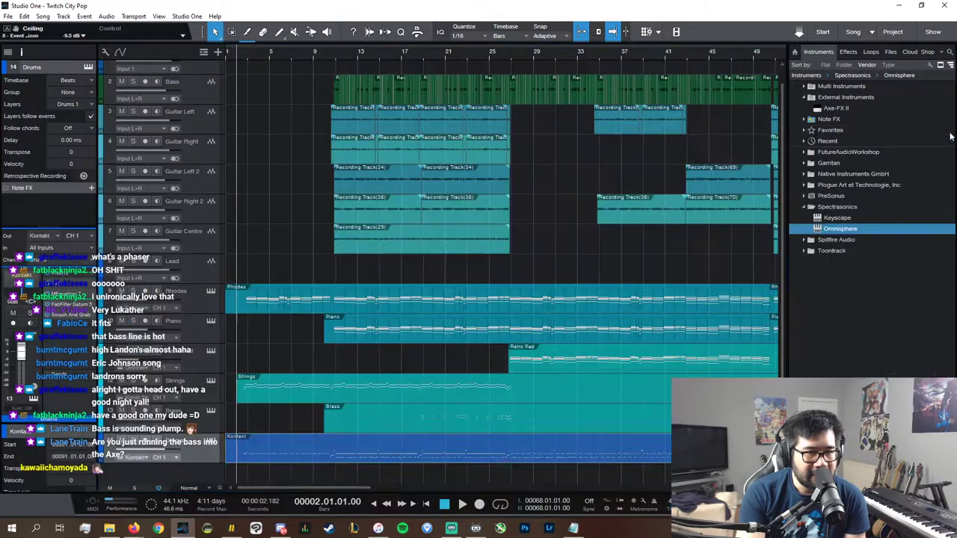
# - Play the song's opening from bar 2 and stop after a few bars
pyautogui.press('space')
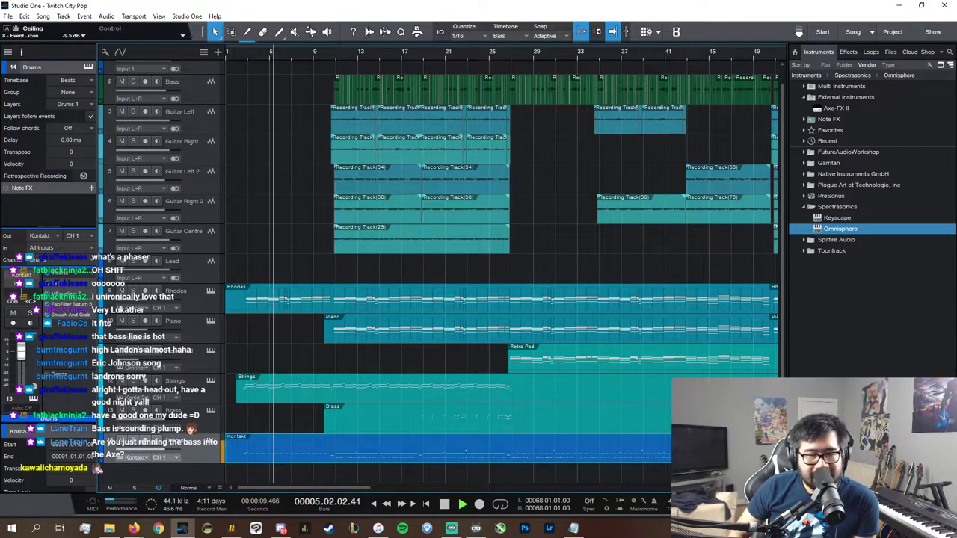
pyautogui.press('w')
pyautogui.press('w')
pyautogui.press('w')
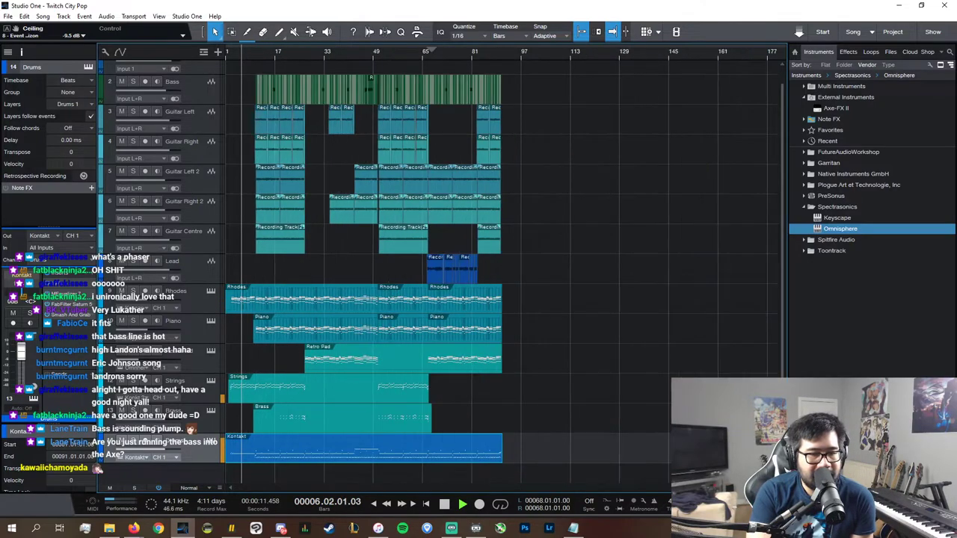
pyautogui.press('space')
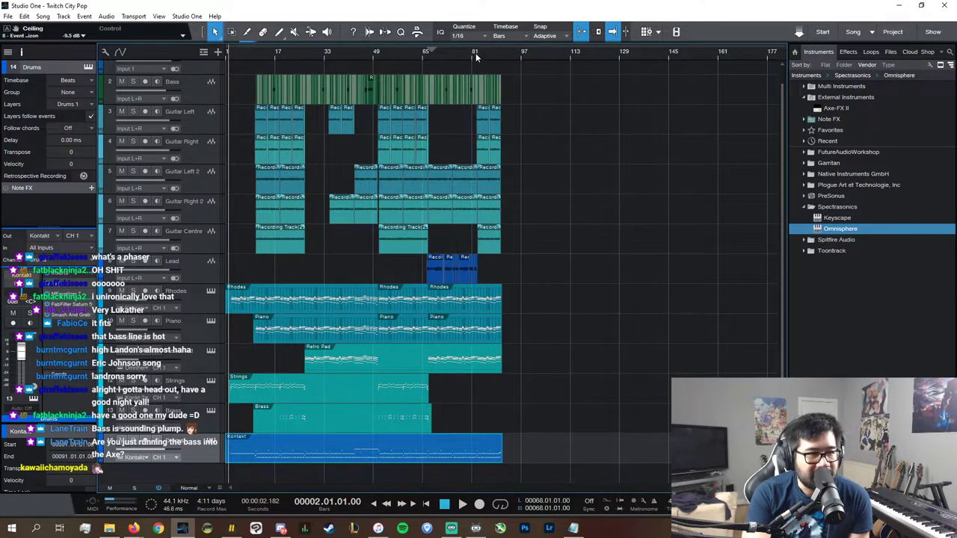
# - Extend the Strings event to bar 92 and the Brass event to bar 94
pyautogui.click(475, 53)
pyautogui.moveTo(430, 404); pyautogui.dragTo(509, 407)
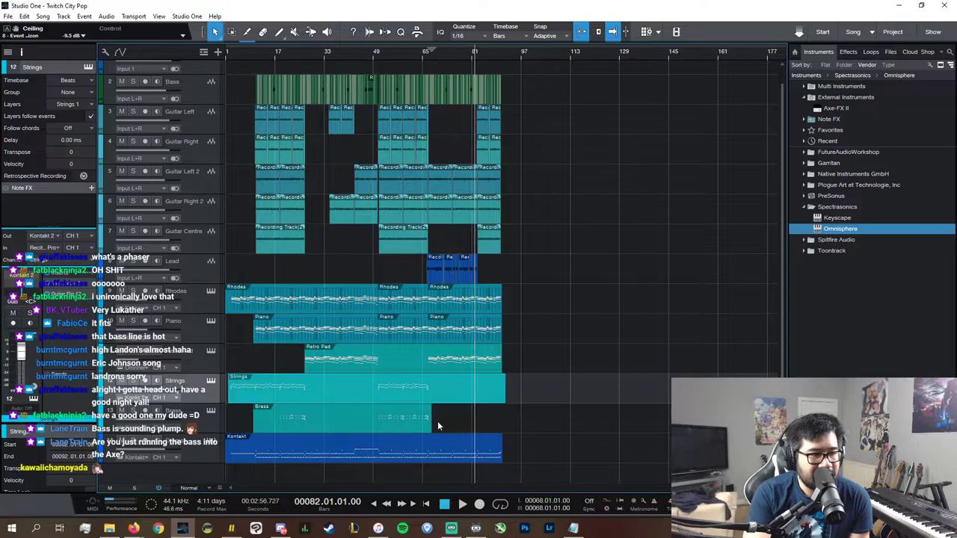
pyautogui.moveTo(431, 421); pyautogui.dragTo(511, 423)
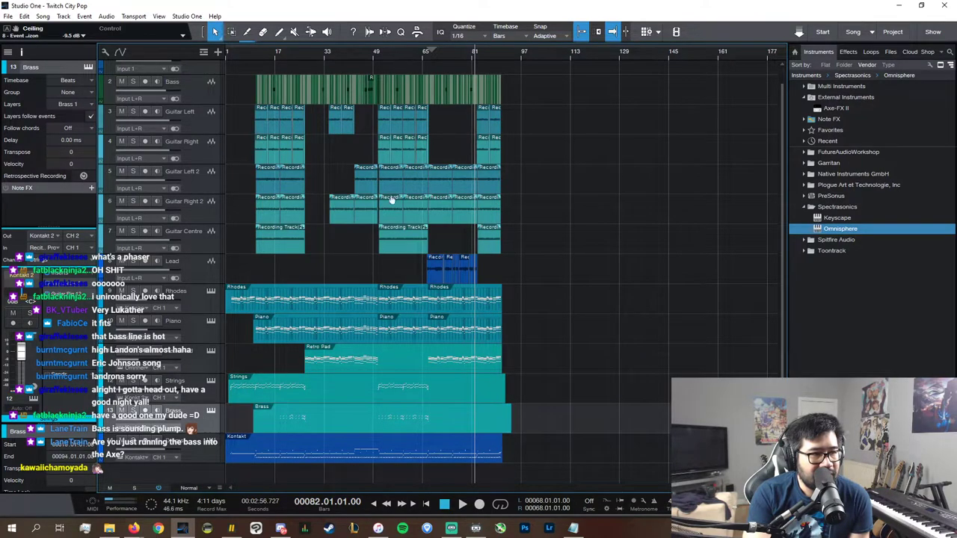
# - Copy the Strings notes from 58.3.3 through the end of the phrase and return to the arrangement
pyautogui.click(404, 54)
pyautogui.doubleClick(447, 382)
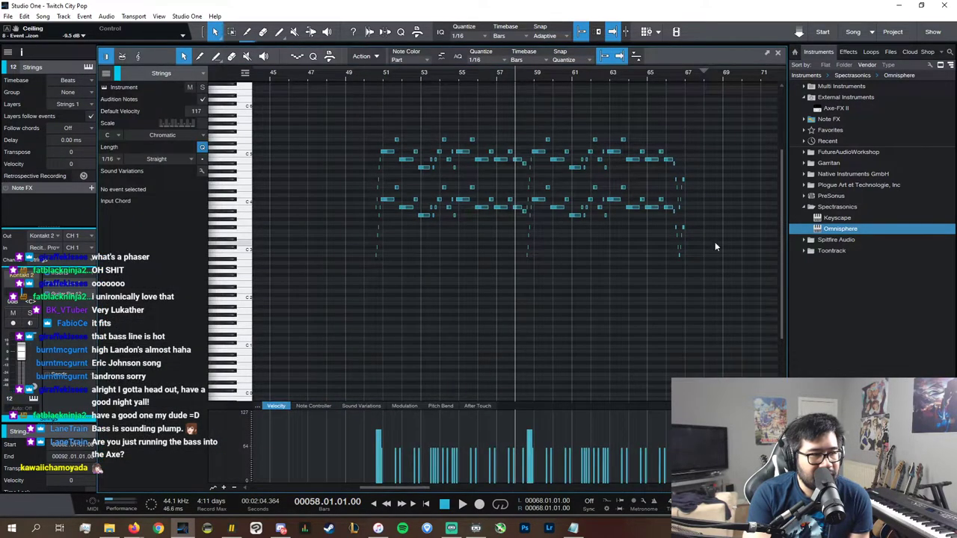
pyautogui.moveTo(706, 291); pyautogui.dragTo(526, 109)
pyautogui.hscroll(5, 634, 494)
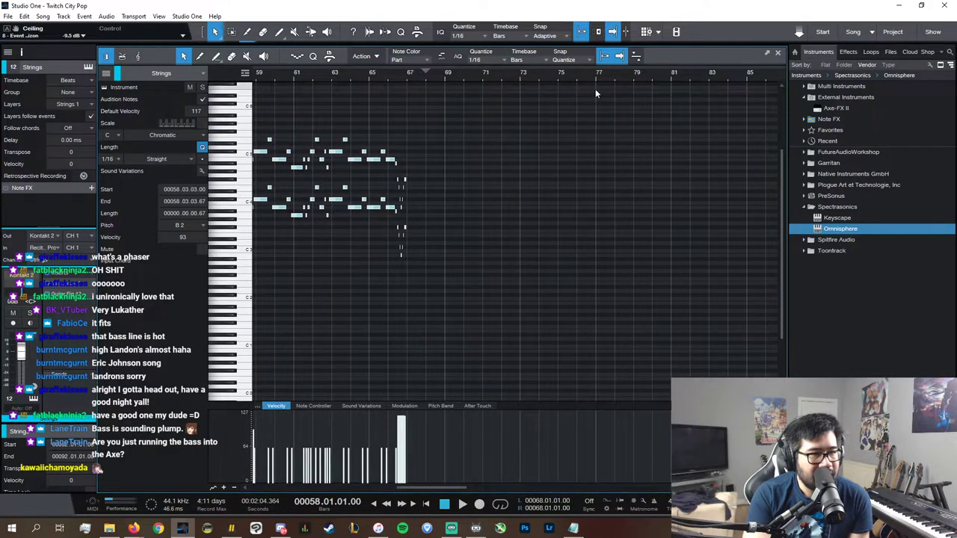
pyautogui.press('F2')
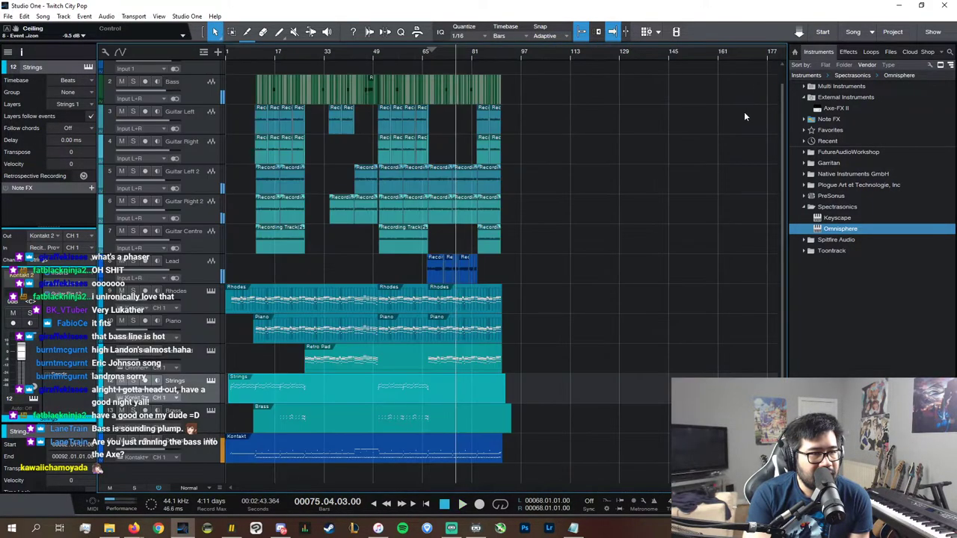
# - Paste the copied Strings phrase into the ending so that it starts at 82.3.3, and play it
pyautogui.click(476, 54)
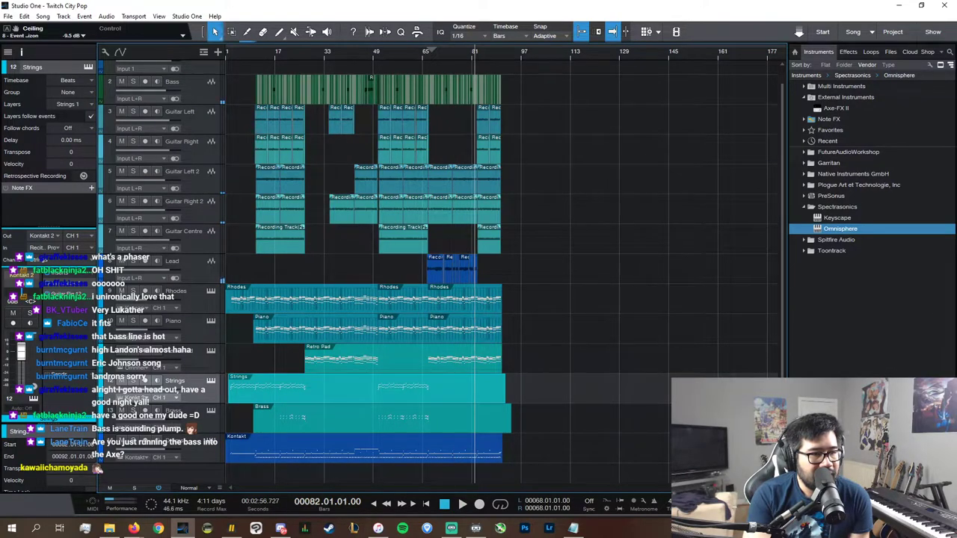
pyautogui.moveTo(472, 53); pyautogui.dragTo(526, 389)
pyautogui.doubleClick(544, 387)
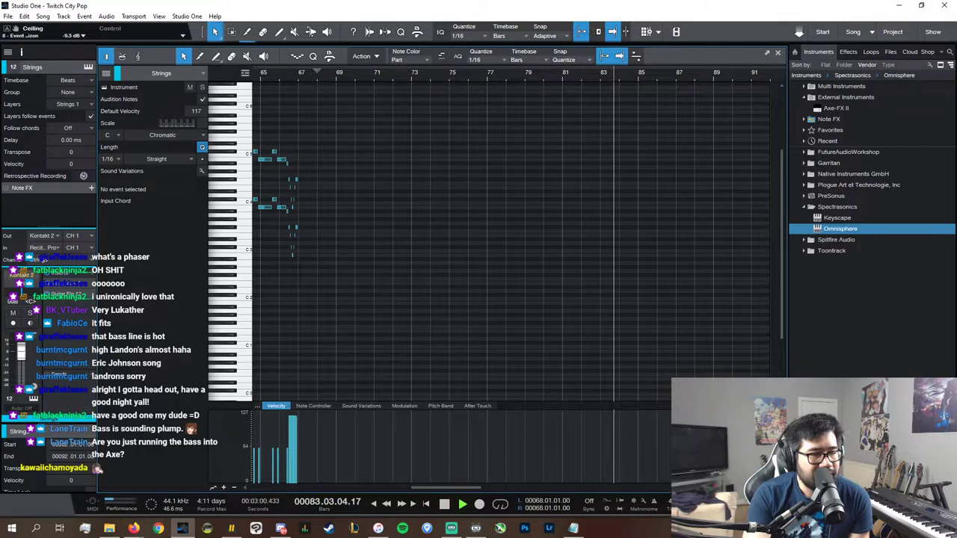
pyautogui.press('e')
pyautogui.press('e')
pyautogui.press('e')
pyautogui.click(519, 74)
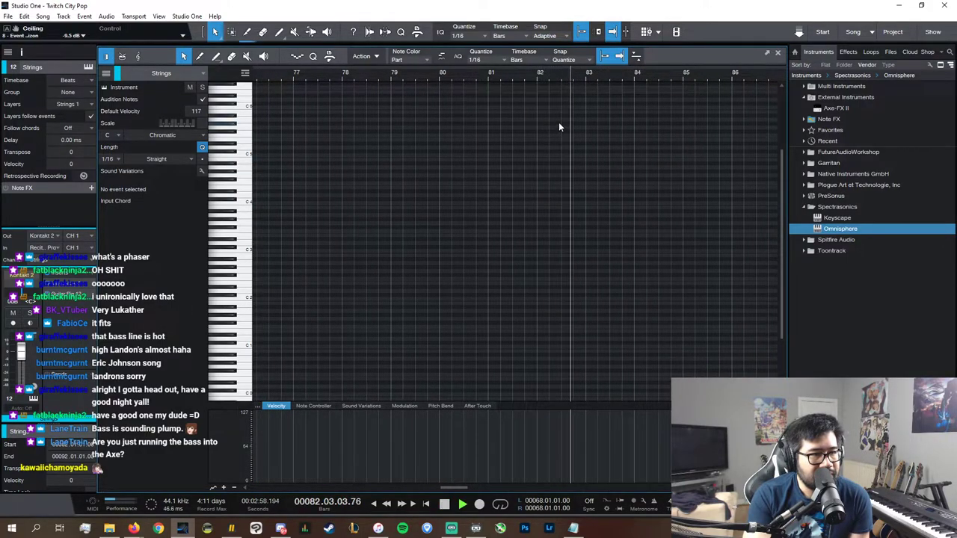
pyautogui.click(548, 76)
pyautogui.click(550, 75)
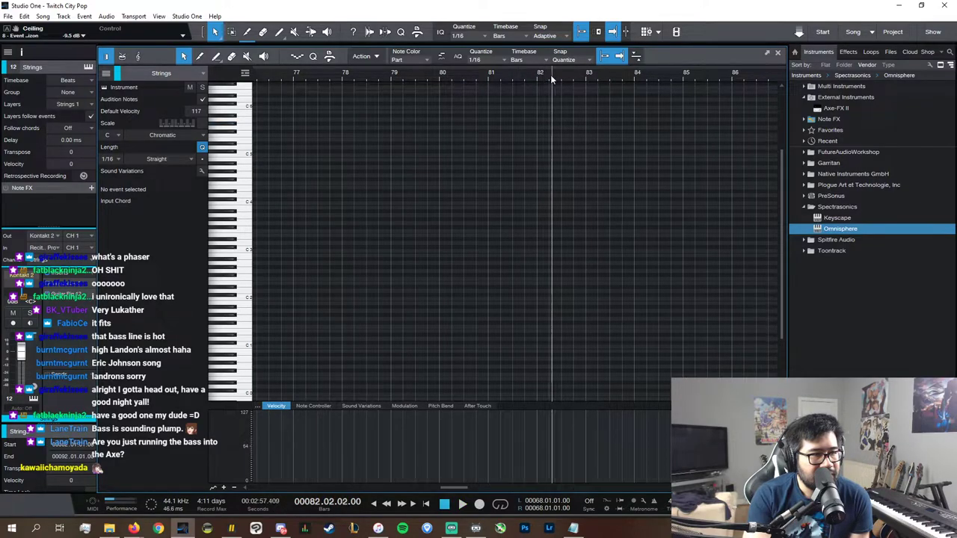
pyautogui.click(562, 74)
pyautogui.hotkey('ctrl', 'v')
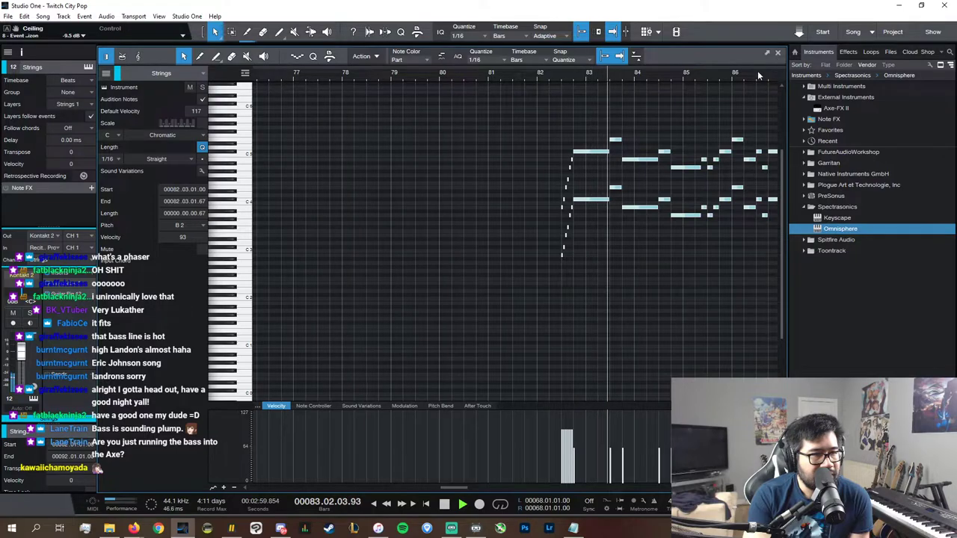
pyautogui.press('space')
pyautogui.press('space')
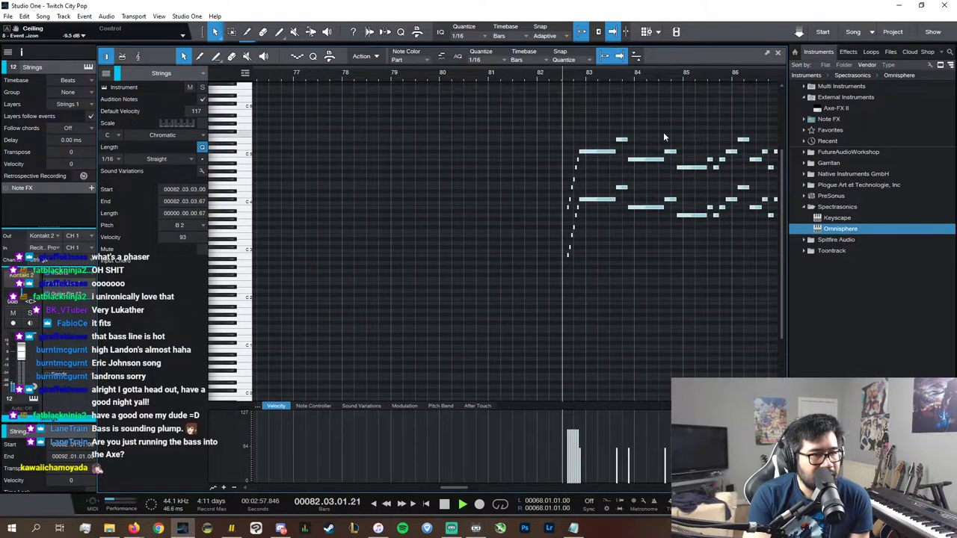
# - Copy the Brass notes from 58.4.2 through the end of the phrase at bar 67
pyautogui.press('F2')
pyautogui.press('w')
pyautogui.press('w')
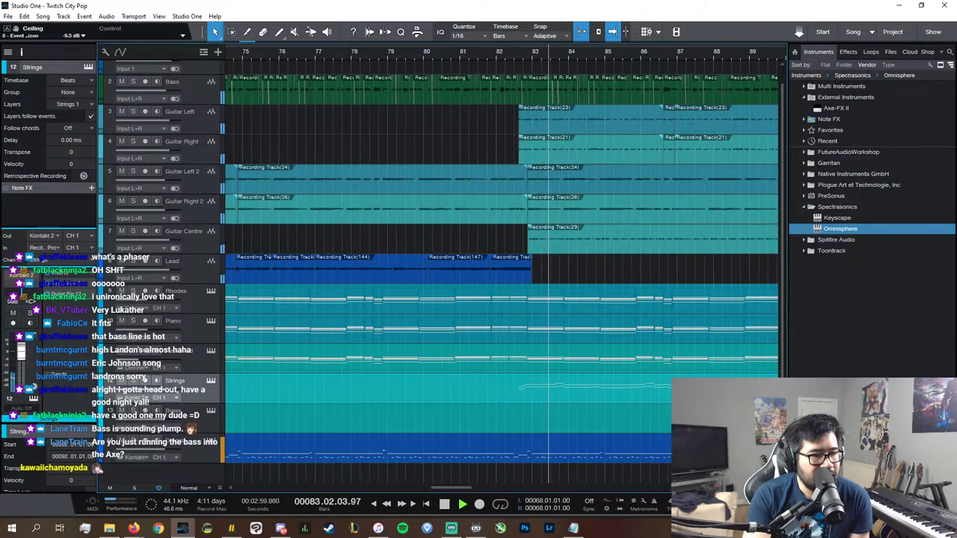
pyautogui.hscroll(-3, 586, 485)
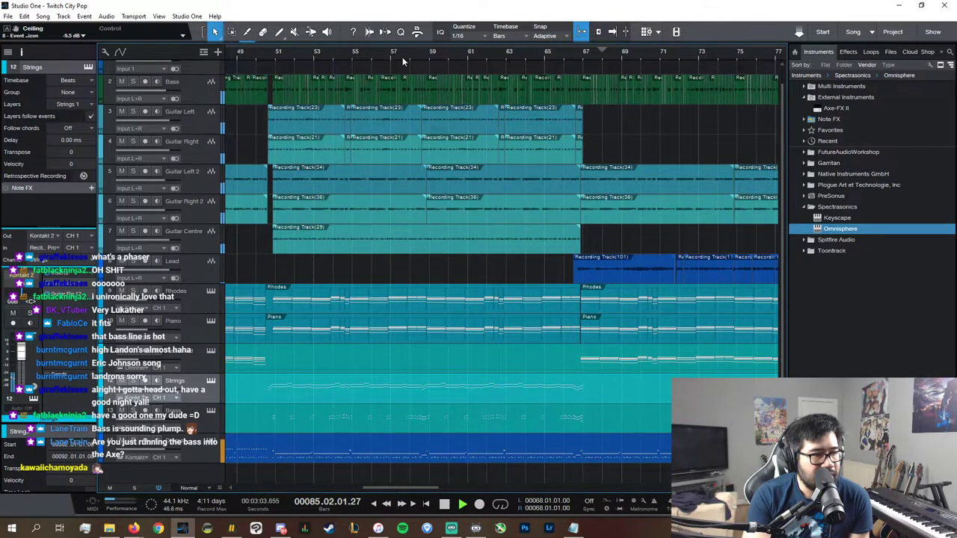
pyautogui.doubleClick(632, 421)
pyautogui.moveTo(754, 338); pyautogui.dragTo(420, 129)
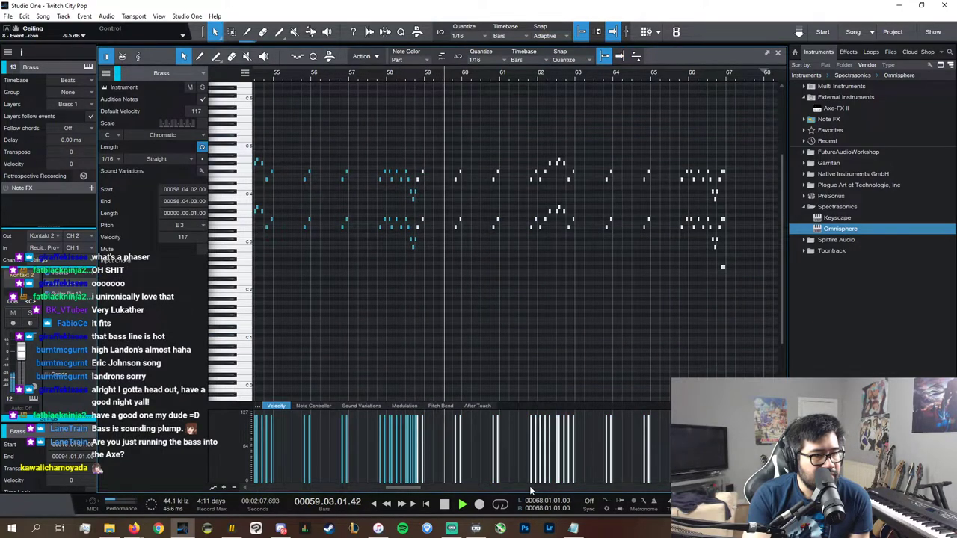
pyautogui.hscroll(4, 536, 490)
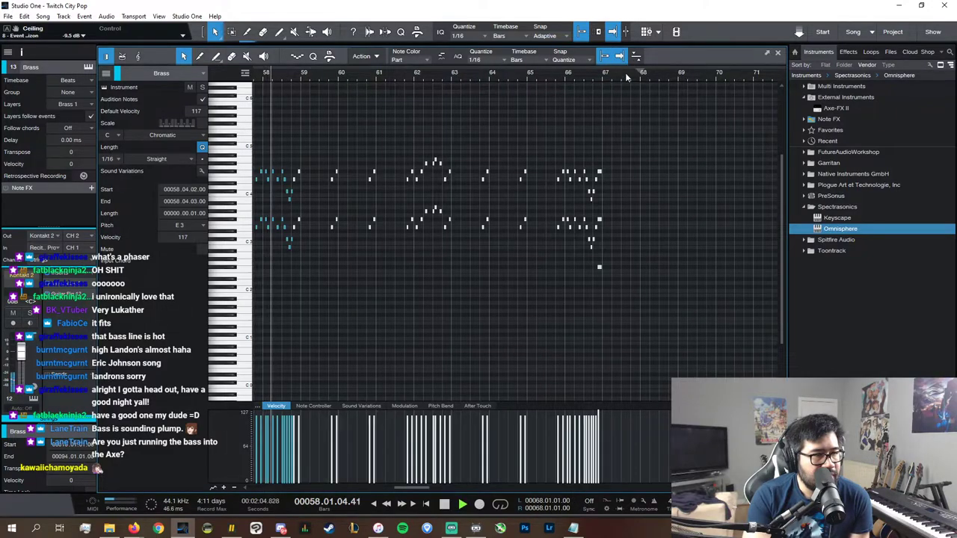
# - Paste the copied Brass notes into the extended Brass event at 82.4.1
pyautogui.press('space')
pyautogui.hscroll(6, 649, 493)
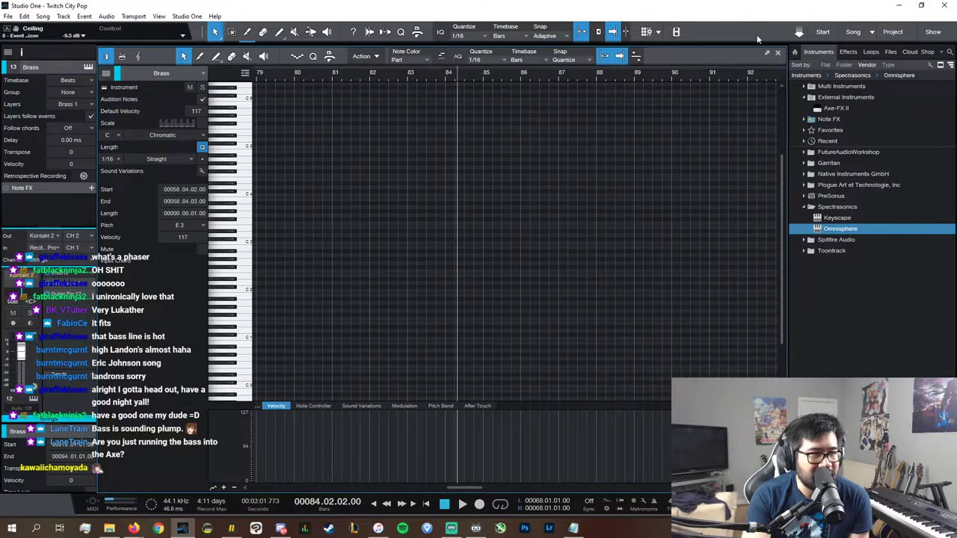
pyautogui.press('space')
pyautogui.click(778, 53)
pyautogui.press('space')
pyautogui.hscroll(-1, 311, 487)
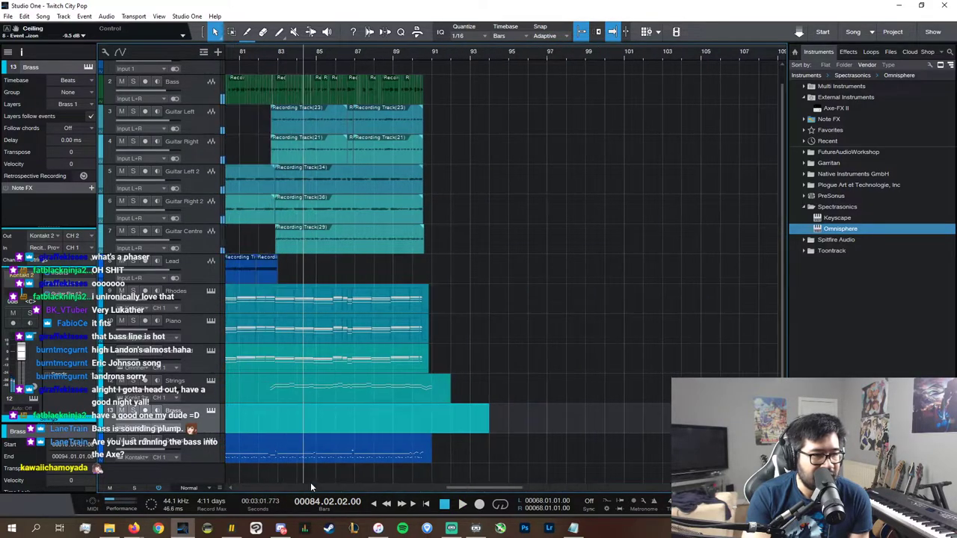
pyautogui.scroll(1, 341, 420)
pyautogui.click(273, 52)
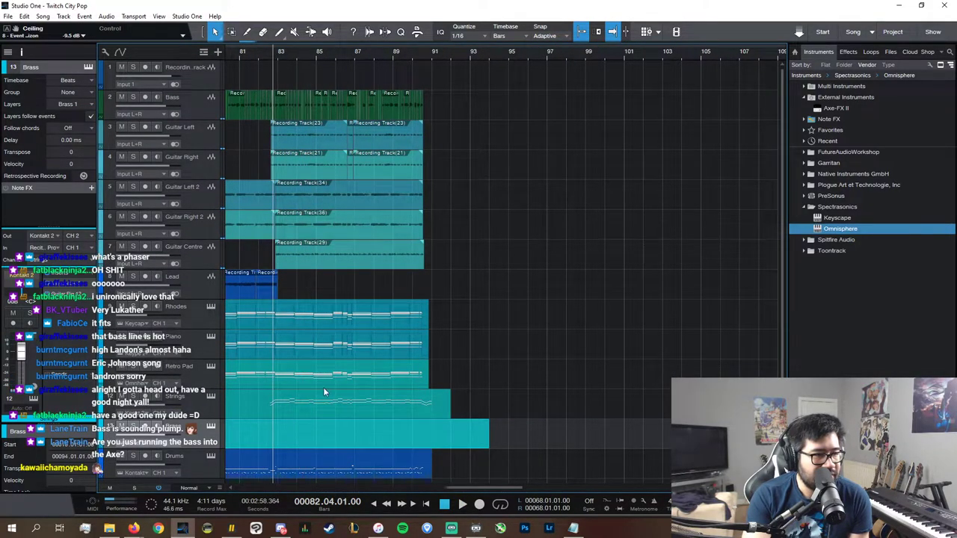
pyautogui.doubleClick(321, 434)
pyautogui.press('space')
pyautogui.press('e')
pyautogui.press('e')
pyautogui.press('e')
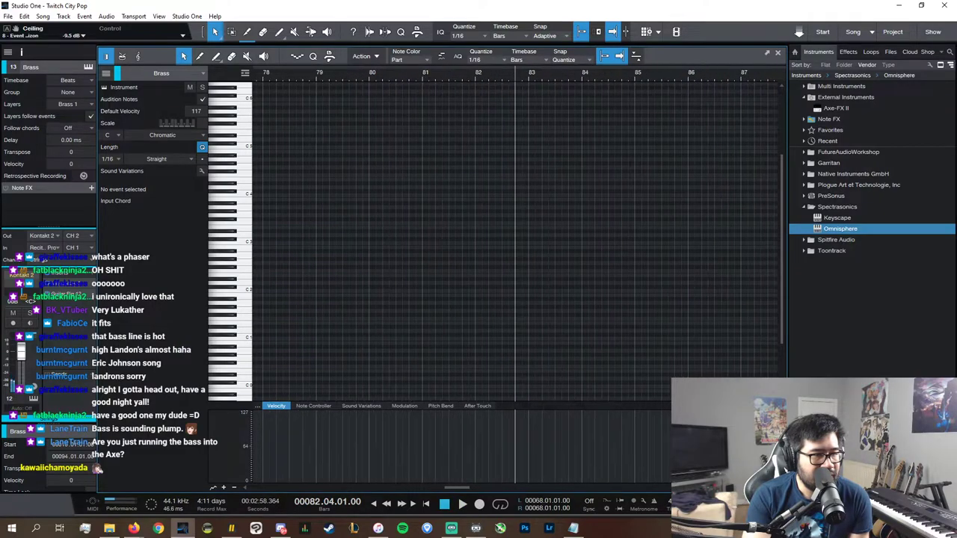
pyautogui.hotkey('ctrl', 'v')
# - Audition the start of the pasted Brass phrase from 82.4.1, first with the band and again with the Brass soloed
pyautogui.press('e')
pyautogui.press('e')
pyautogui.press('e')
pyautogui.press('e')
pyautogui.press('space')
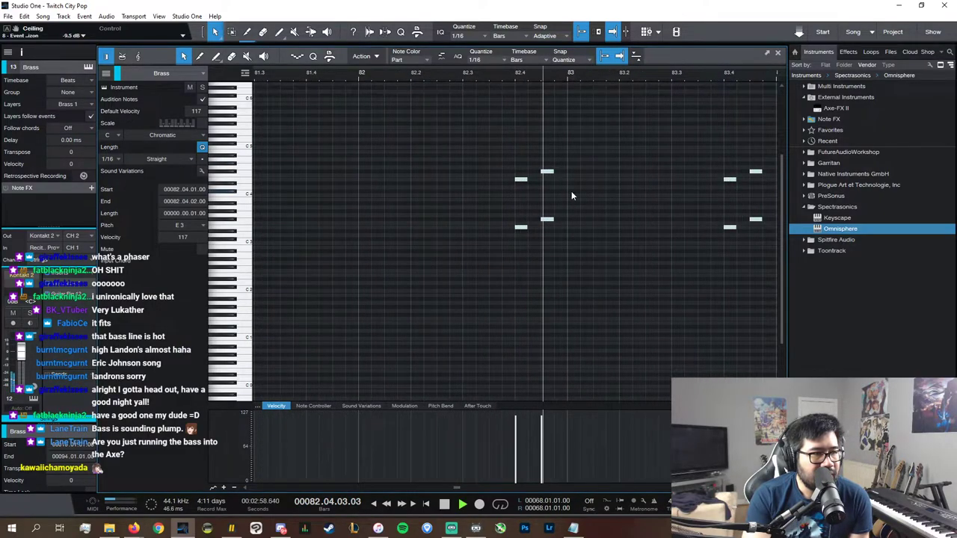
pyautogui.click(524, 275)
pyautogui.press('space')
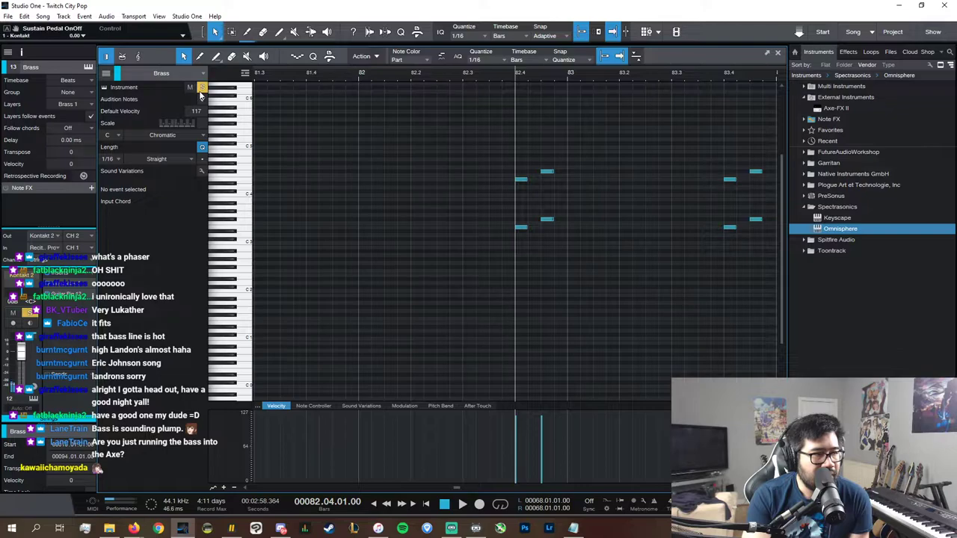
pyautogui.press('space')
pyautogui.press('space')
pyautogui.press('space')
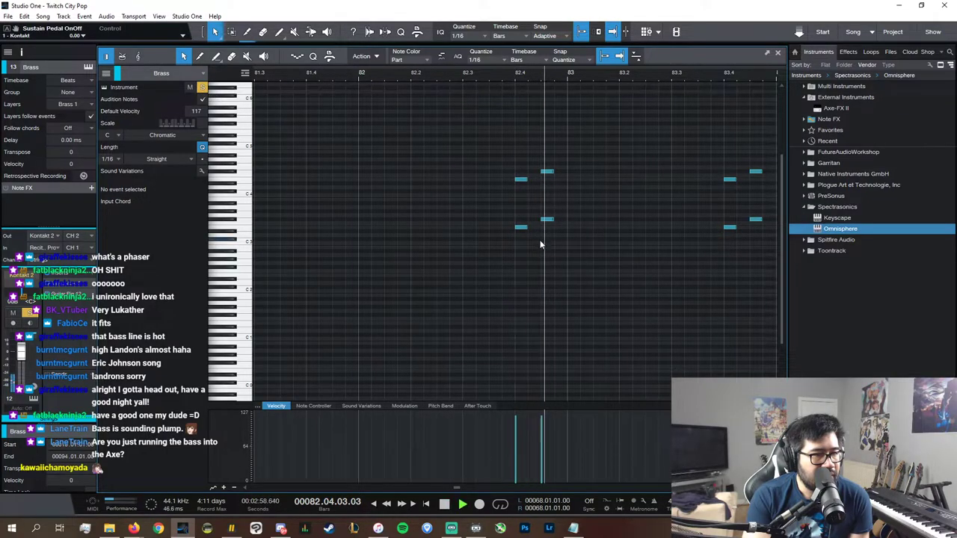
pyautogui.press('space')
pyautogui.moveTo(548, 172); pyautogui.dragTo(561, 172)
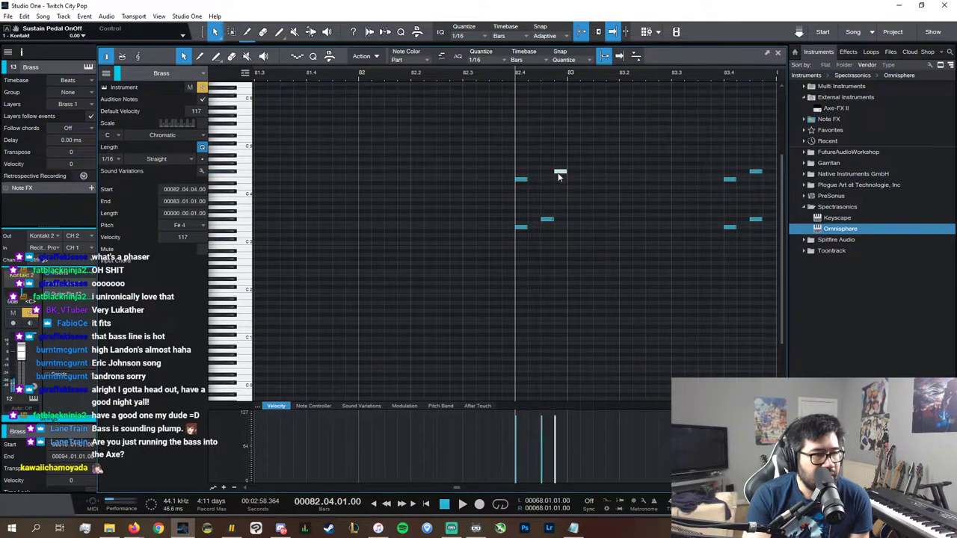
pyautogui.hotkey('ctrl', 'z')
pyautogui.moveTo(580, 252); pyautogui.dragTo(513, 166)
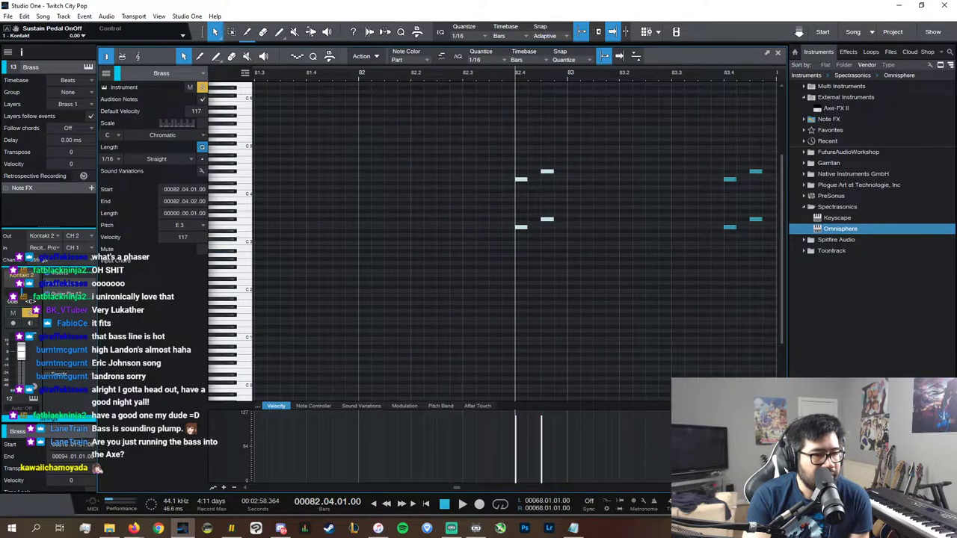
pyautogui.click(611, 258)
# - Shift all pasted Brass notes one sixteenth later, move the opening E3 and E4 notes to 82.4.3, and play the phrase unsoloed
pyautogui.hotkey('ctrl', 'a')
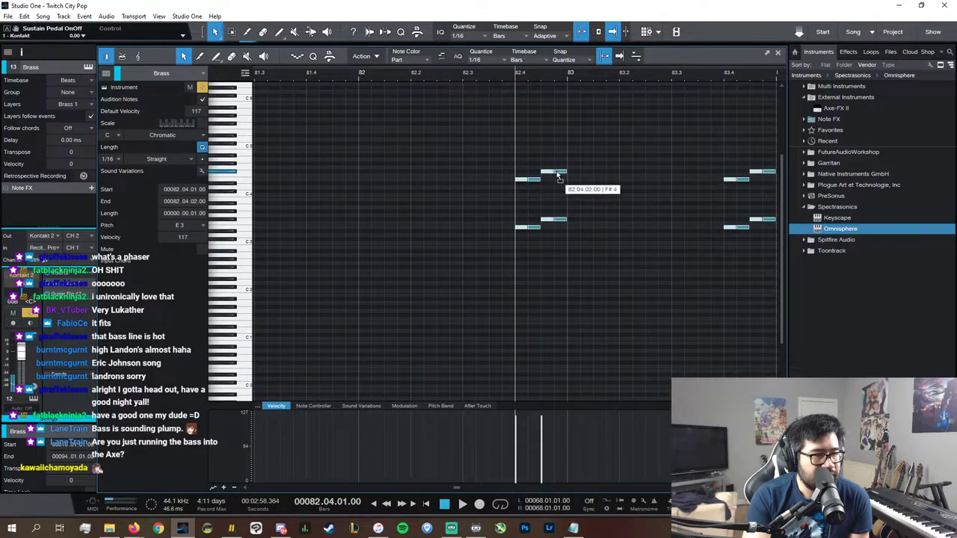
pyautogui.moveTo(557, 171); pyautogui.dragTo(556, 171)
pyautogui.moveTo(541, 231); pyautogui.dragTo(545, 179)
pyautogui.press('space')
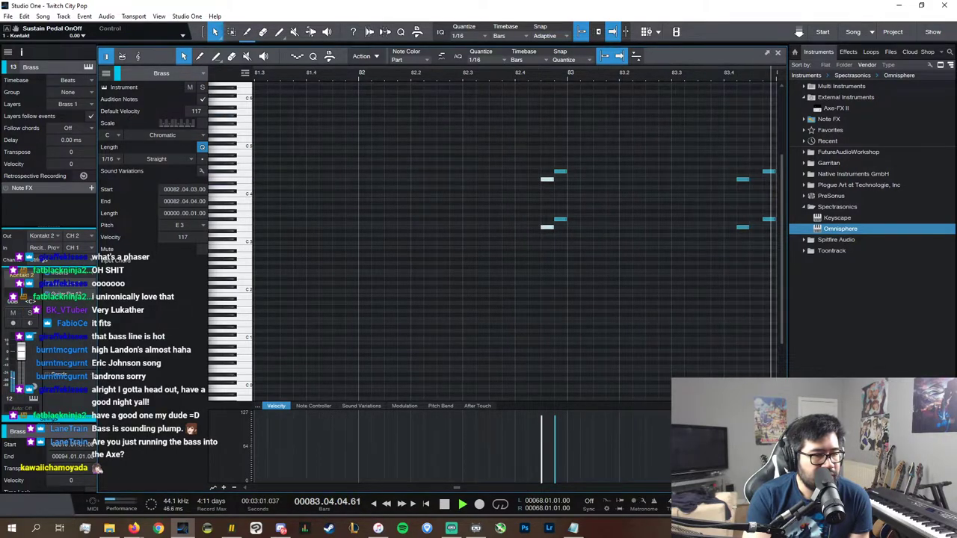
# - Return to the arrangement and play the full-band ending from 82.4.1
pyautogui.press('space')
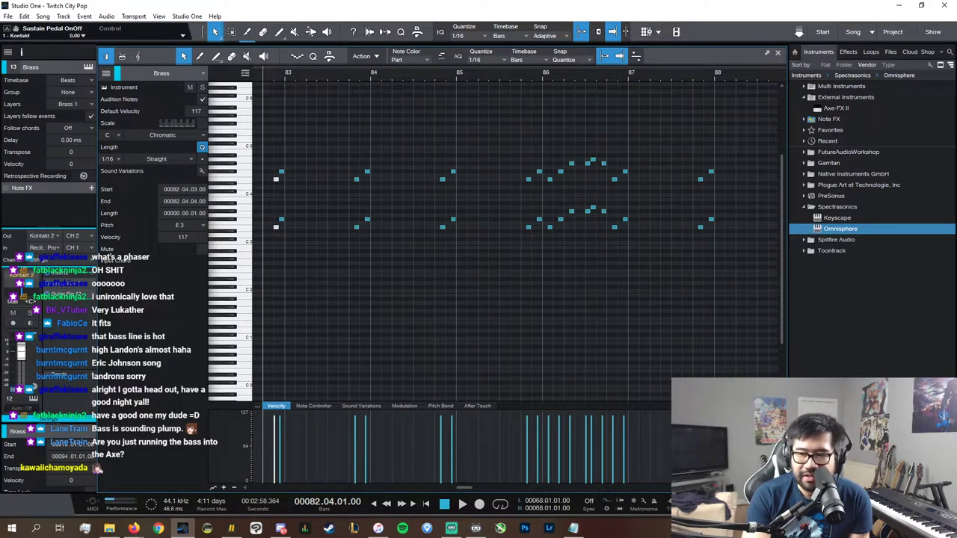
pyautogui.click(778, 53)
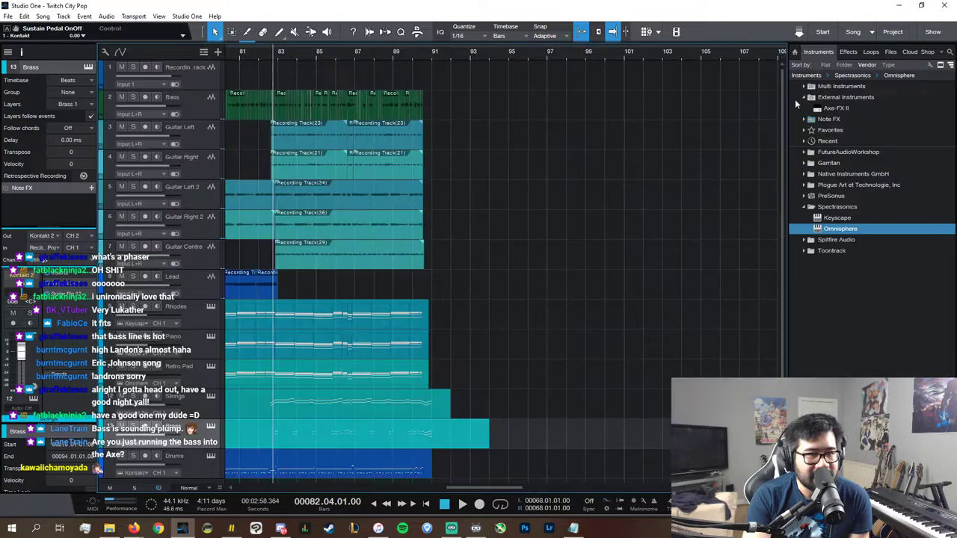
pyautogui.press('space')
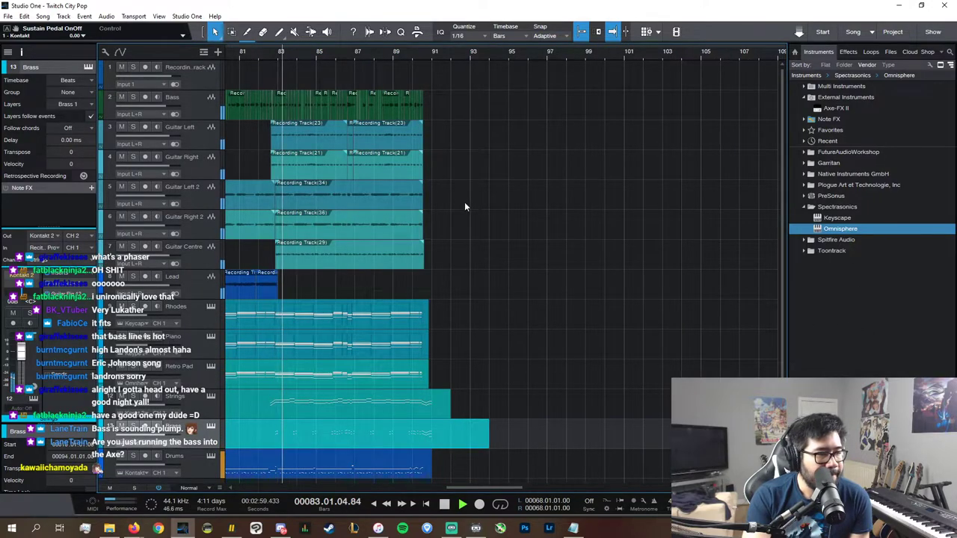
pyautogui.press('F3')
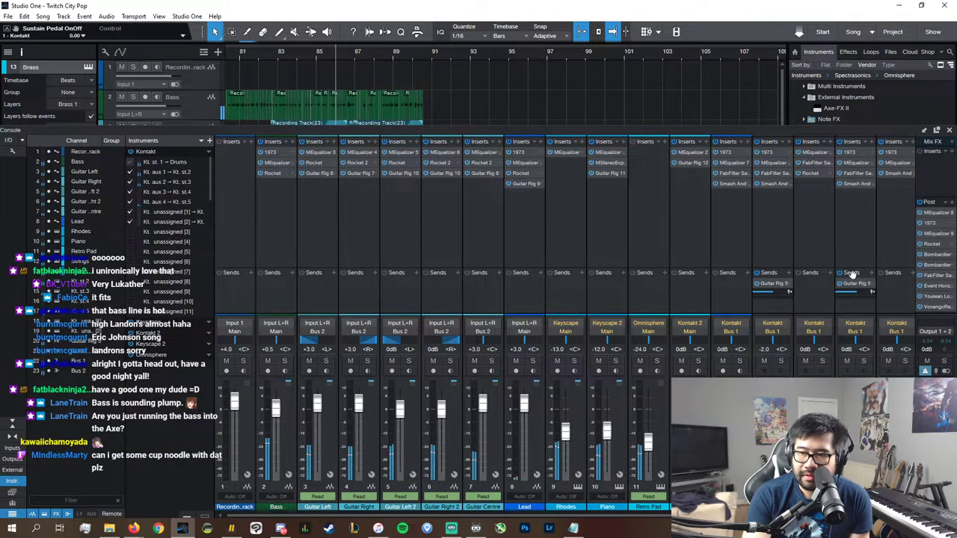
pyautogui.click(949, 130)
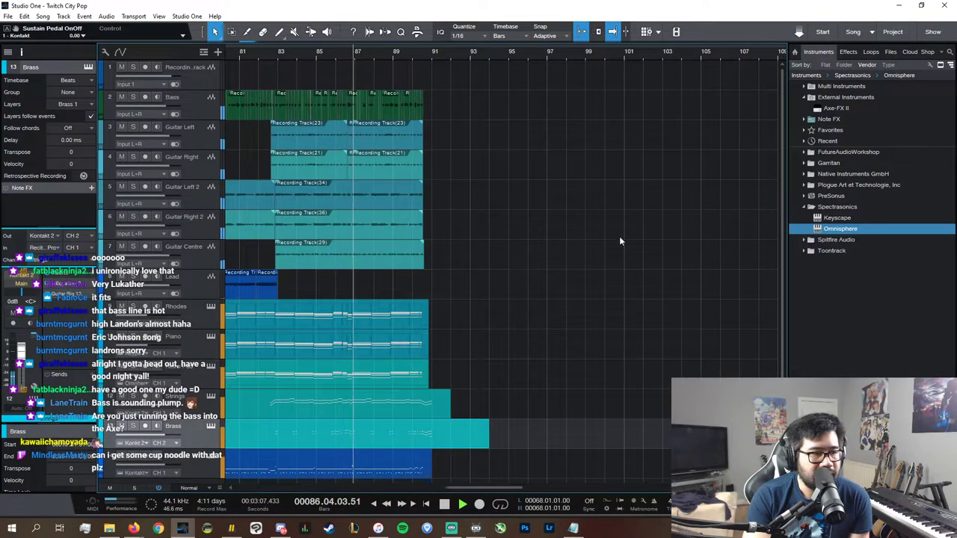
pyautogui.scroll(-1, 568, 299)
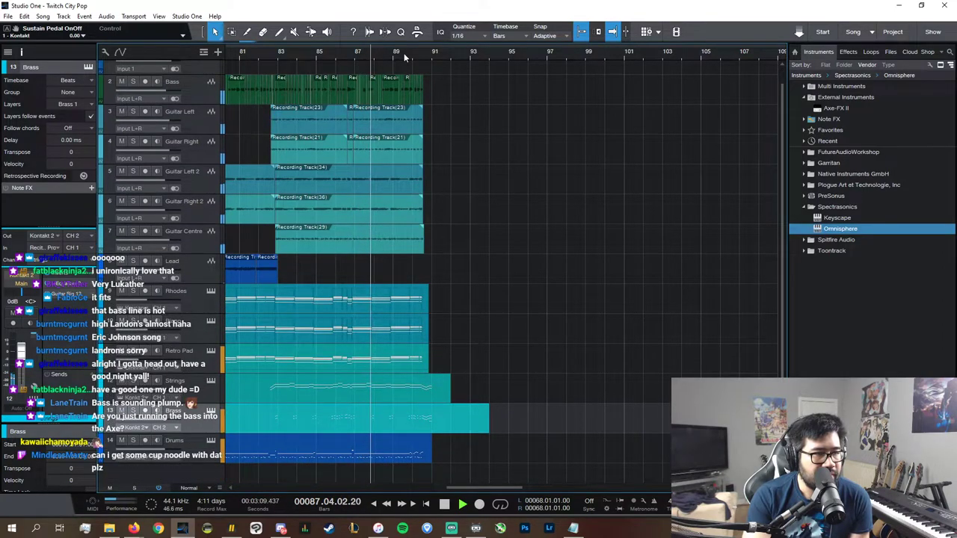
# - Delete the Brass notes that follow the F#3 and F#4 notes at 90.3.1 and play the shortened ending
pyautogui.doubleClick(444, 415)
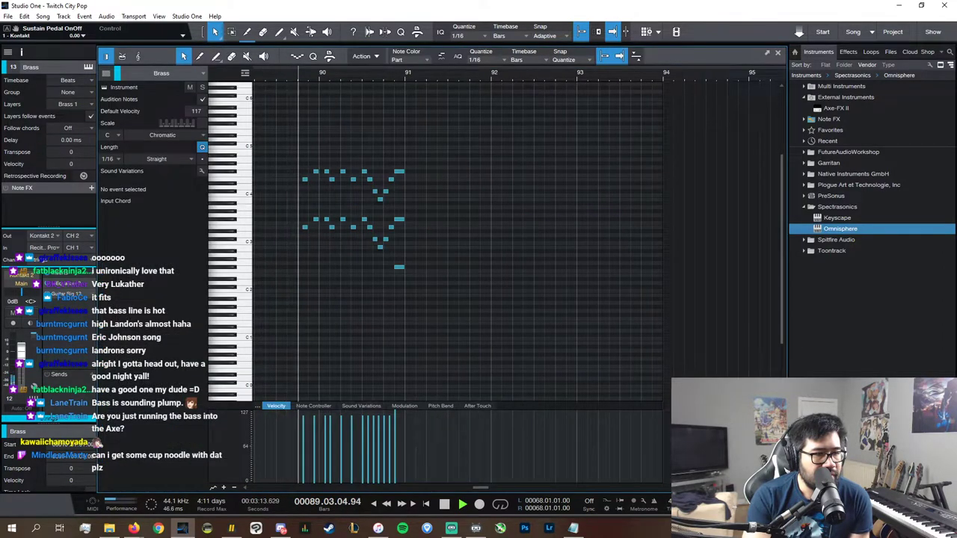
pyautogui.press('space')
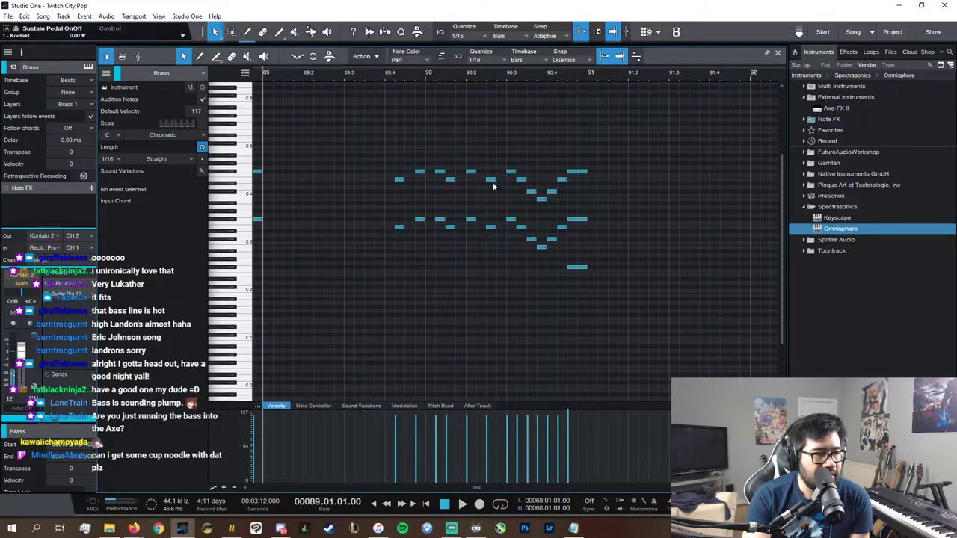
pyautogui.moveTo(618, 289)
pyautogui.mouseDown()
pyautogui.moveTo(511, 126)
pyautogui.moveTo(524, 132)
pyautogui.mouseUp()
pyautogui.moveTo(649, 269); pyautogui.dragTo(518, 145)
pyautogui.press('Delete')
pyautogui.press('space')
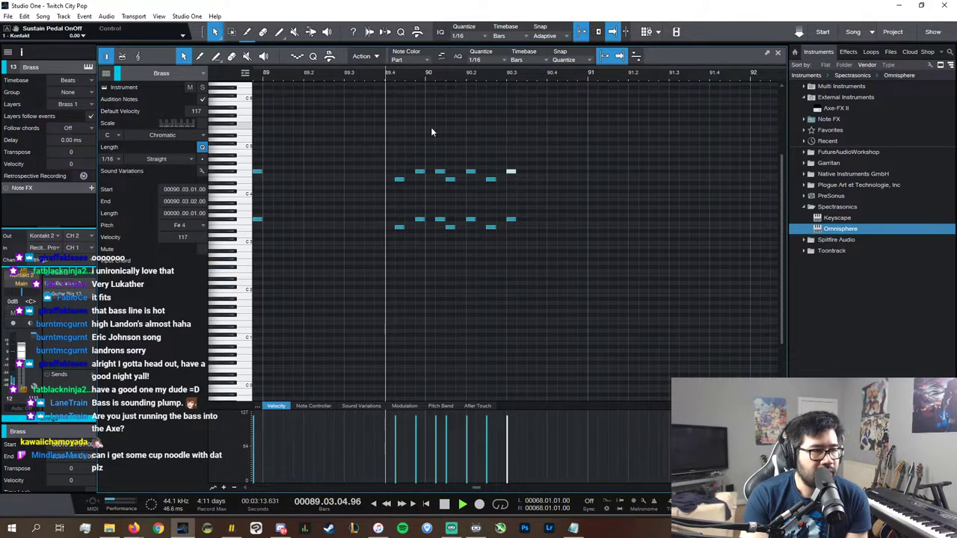
# - Try the final F#3 and F#4 Brass notes one sixteenth earlier at 90.2.4, and move them back to 90.3.1
pyautogui.press('space')
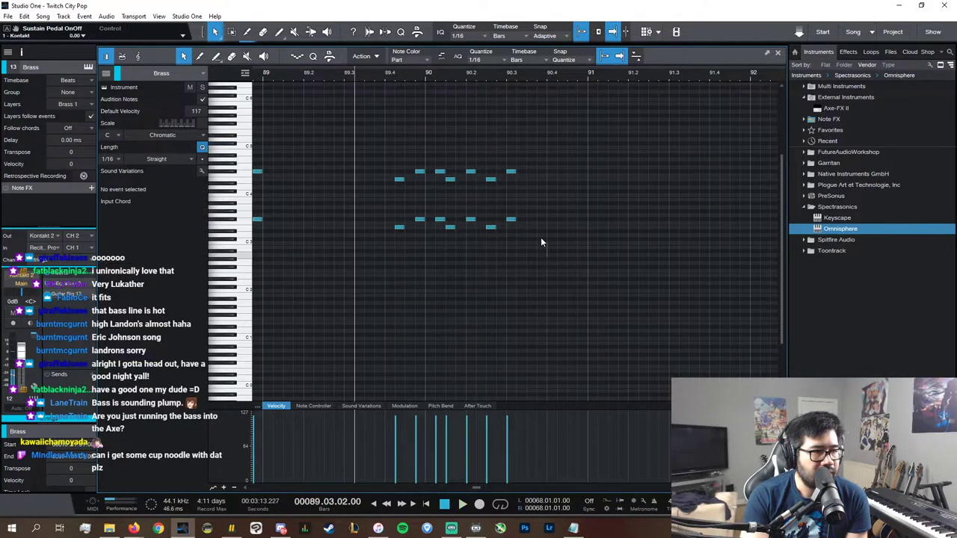
pyautogui.moveTo(545, 256); pyautogui.dragTo(499, 156)
pyautogui.press('space')
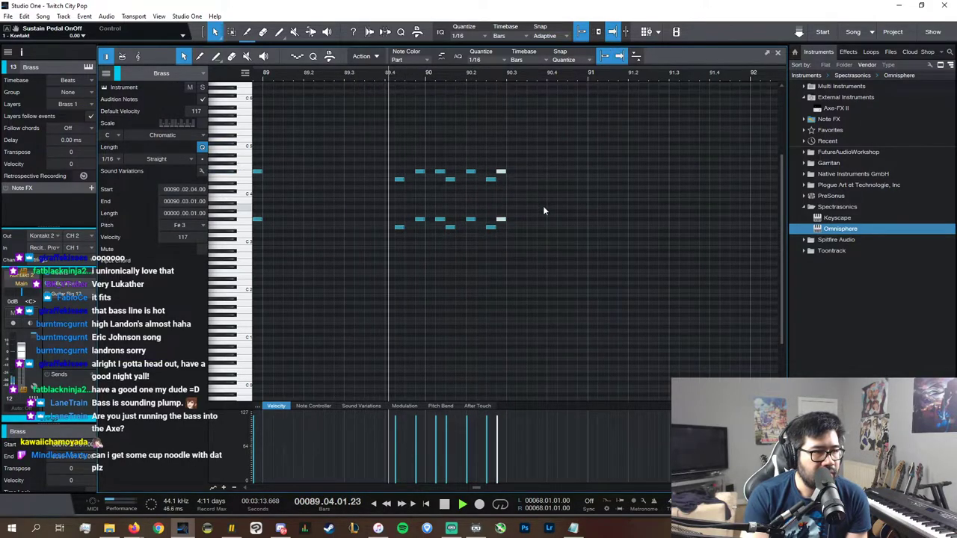
pyautogui.press('space')
pyautogui.moveTo(516, 222); pyautogui.dragTo(500, 171)
pyautogui.press('space')
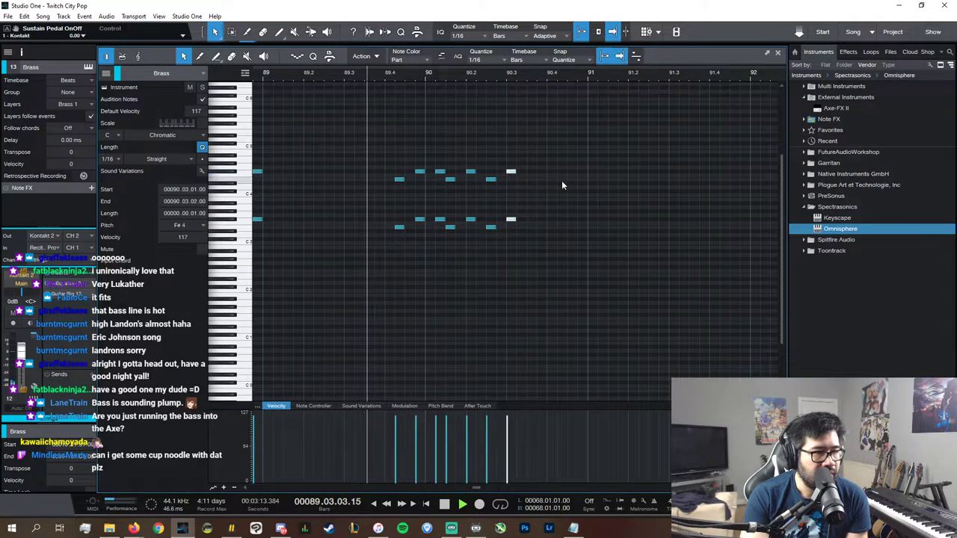
# - Copy the Brass notes from 89.4.2 through 90.3.1 and open the Strings event for editing
pyautogui.moveTo(557, 240); pyautogui.dragTo(395, 160)
pyautogui.press('space')
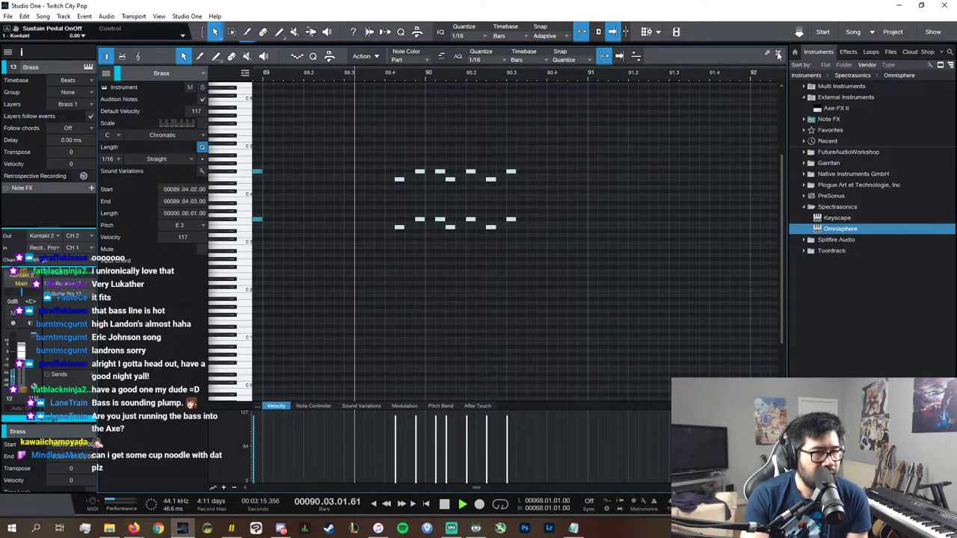
pyautogui.click(778, 52)
pyautogui.click(414, 367)
pyautogui.doubleClick(418, 397)
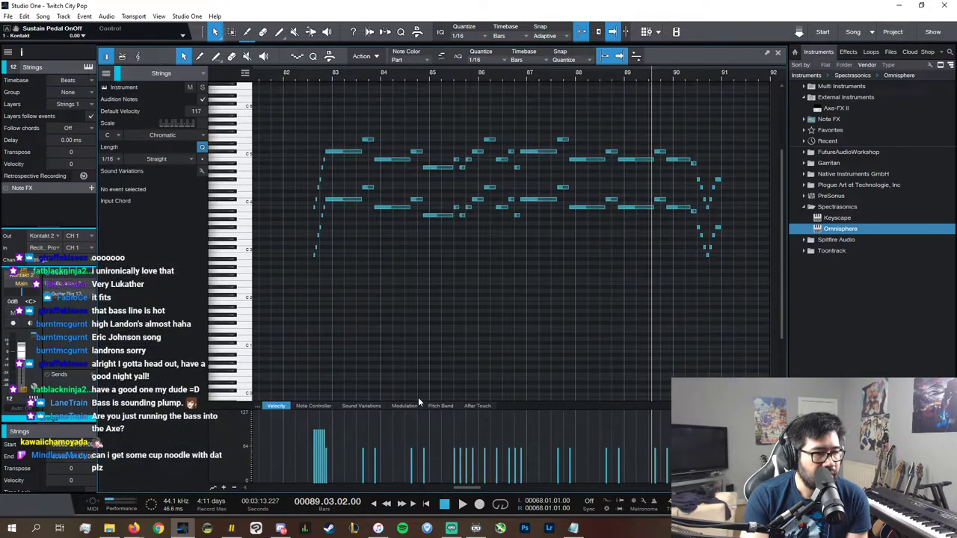
# - Delete the Strings notes that follow the C#4 and C#5 notes at 89.3.3, through the end of the phrase
pyautogui.press('space')
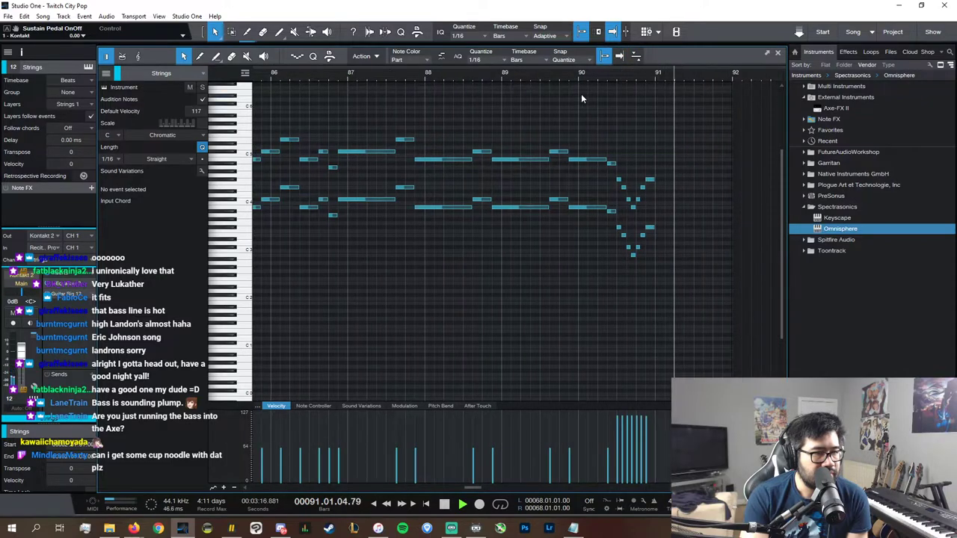
pyautogui.click(519, 73)
pyautogui.moveTo(698, 277); pyautogui.dragTo(577, 129)
pyautogui.press('Delete')
pyautogui.press('space')
# - Paste the copied Brass figure into the Strings at 89.4.2 and shorten the preceding C#4 and C#5 notes to end there
pyautogui.click(566, 76)
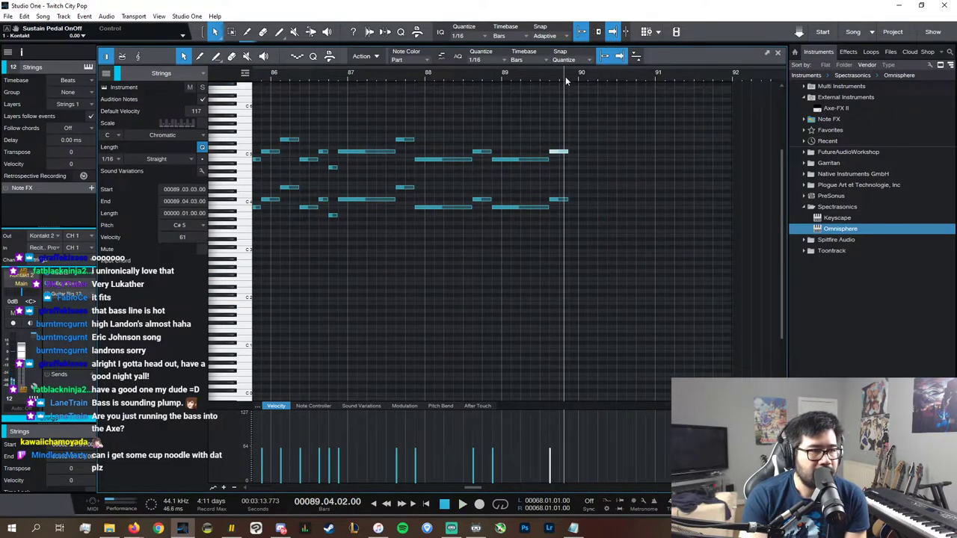
pyautogui.hotkey('ctrl', 'v')
pyautogui.click(587, 148)
pyautogui.click(559, 201)
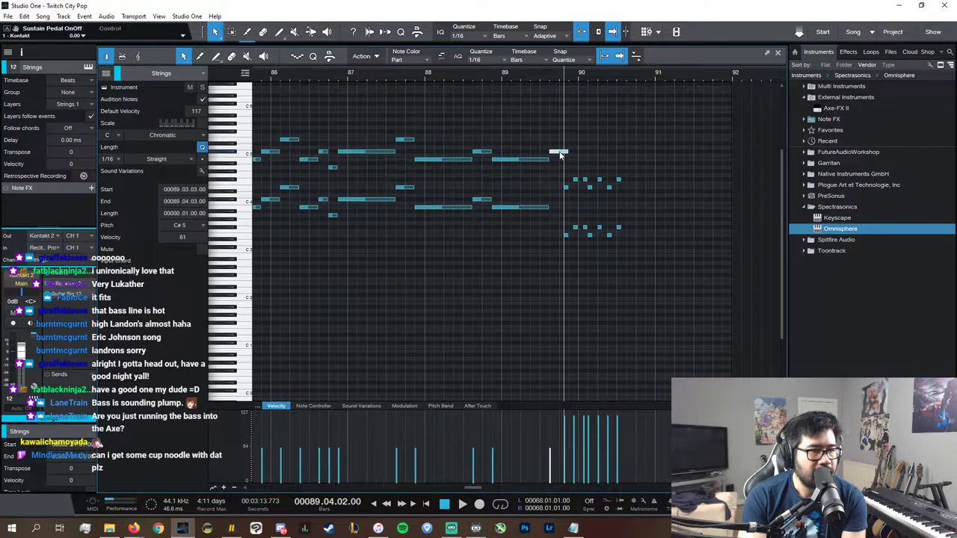
pyautogui.hotkey('shift', 'Down')
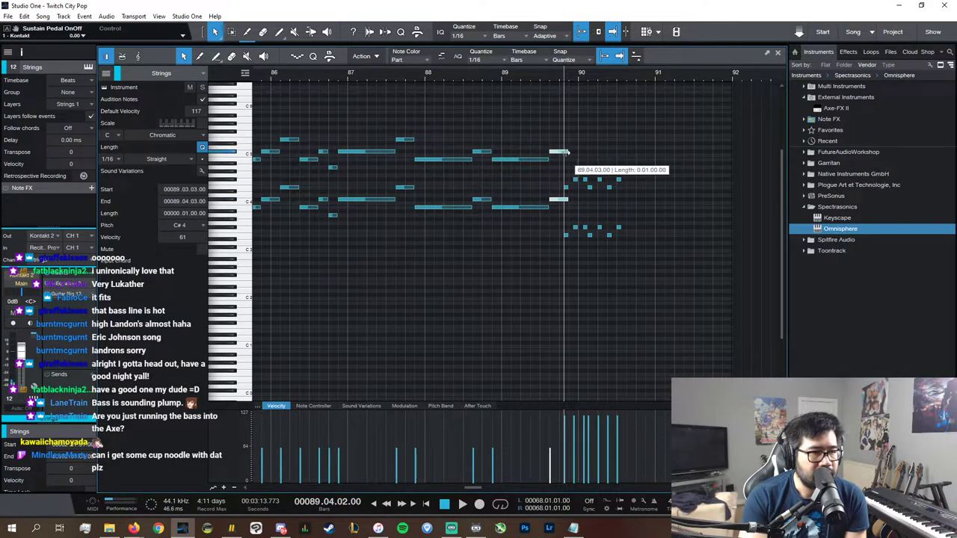
pyautogui.click(646, 239)
# - Play the revised Strings ending and check the velocity of the B4 note in the opening run near 82.4
pyautogui.press('space')
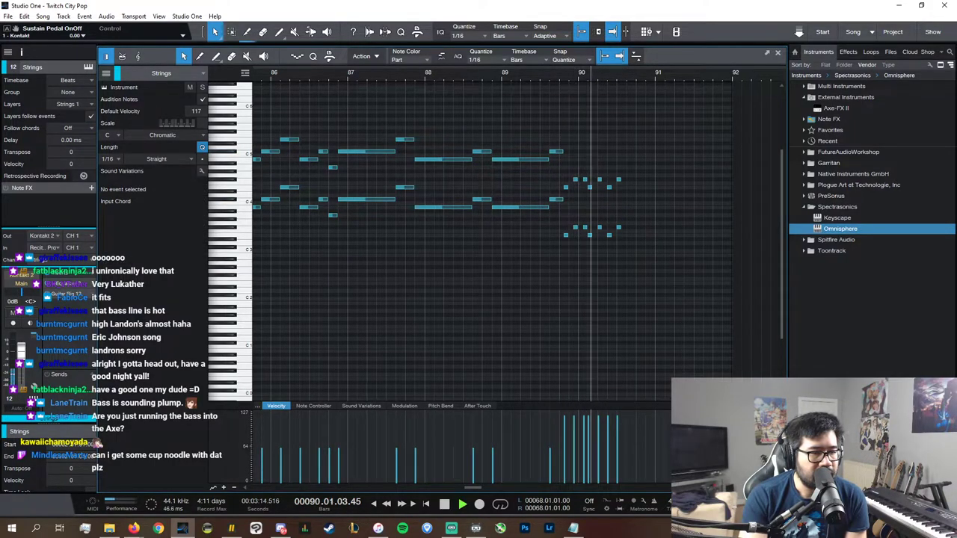
pyautogui.press('w')
pyautogui.press('w')
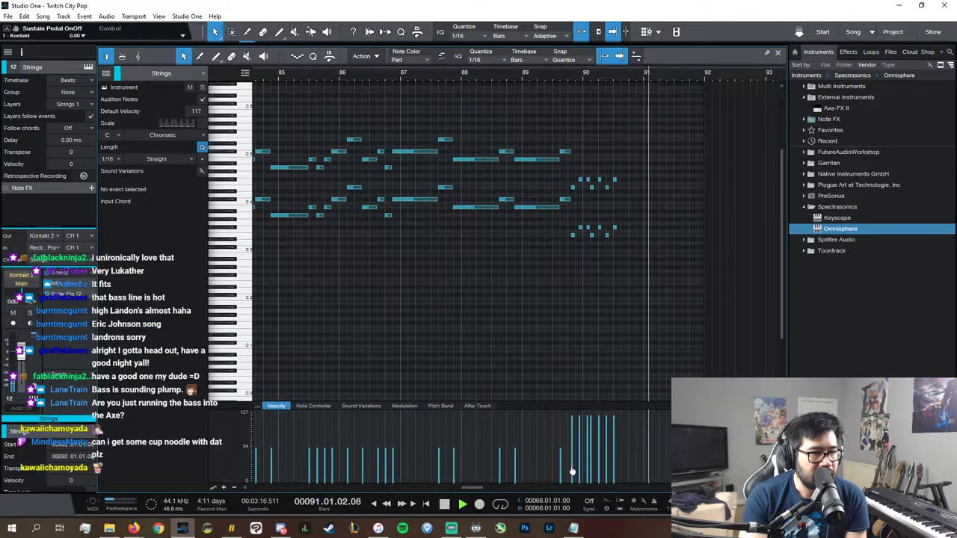
pyautogui.hscroll(-1, 556, 487)
pyautogui.hscroll(-1, 557, 486)
pyautogui.click(268, 160)
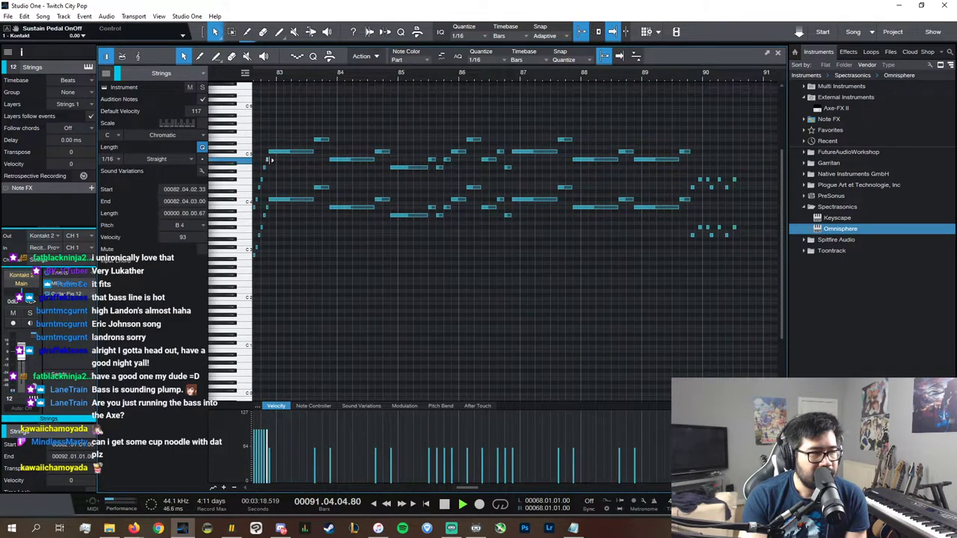
# - Set the velocity of all pasted Strings notes from 89.4.2 to 93 and play the ending
pyautogui.press('space')
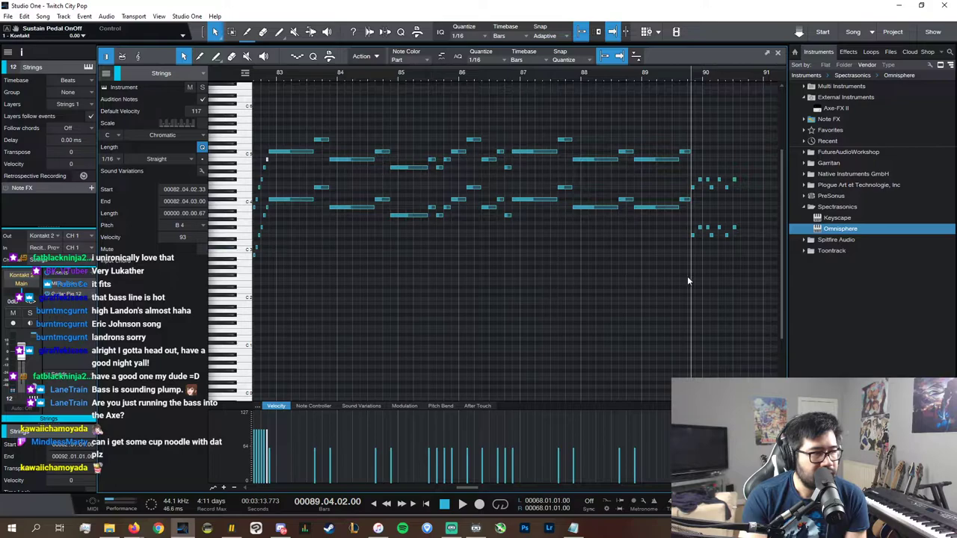
pyautogui.moveTo(763, 268); pyautogui.dragTo(692, 160)
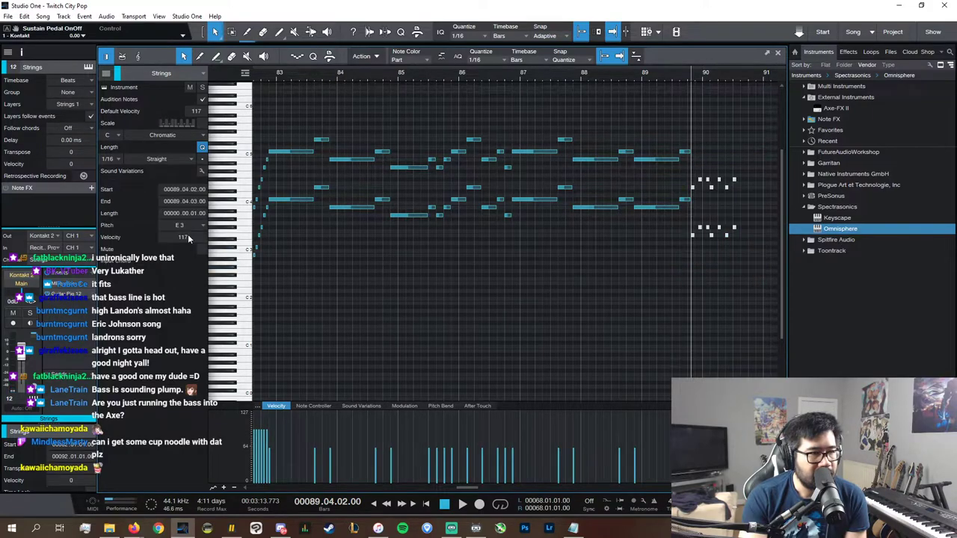
pyautogui.write('93')
pyautogui.press('Return')
pyautogui.press('space')
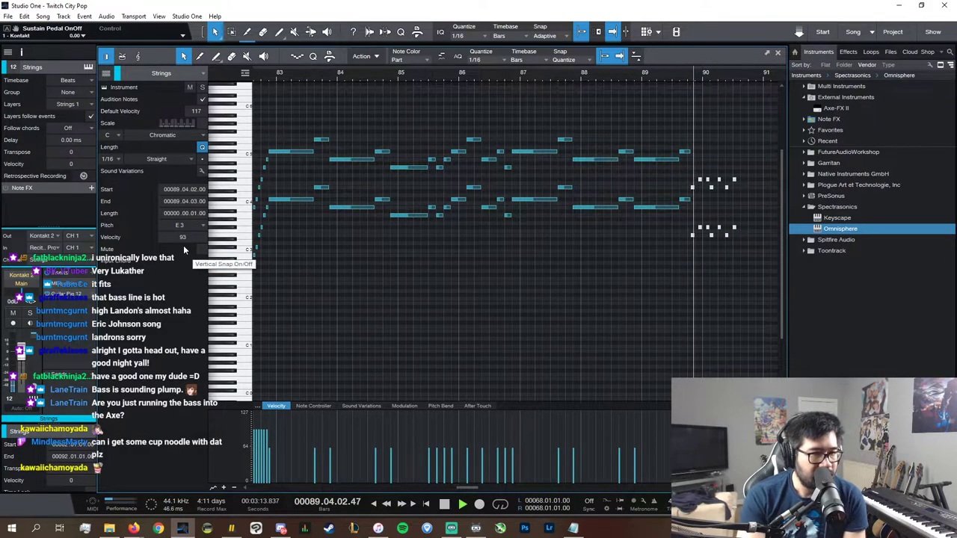
# - Set the velocity of the Strings run in the second half of bar 66 to 93 and play it from bar 65
pyautogui.press('w')
pyautogui.press('w')
pyautogui.press('w')
pyautogui.press('w')
pyautogui.press('w')
pyautogui.press('w')
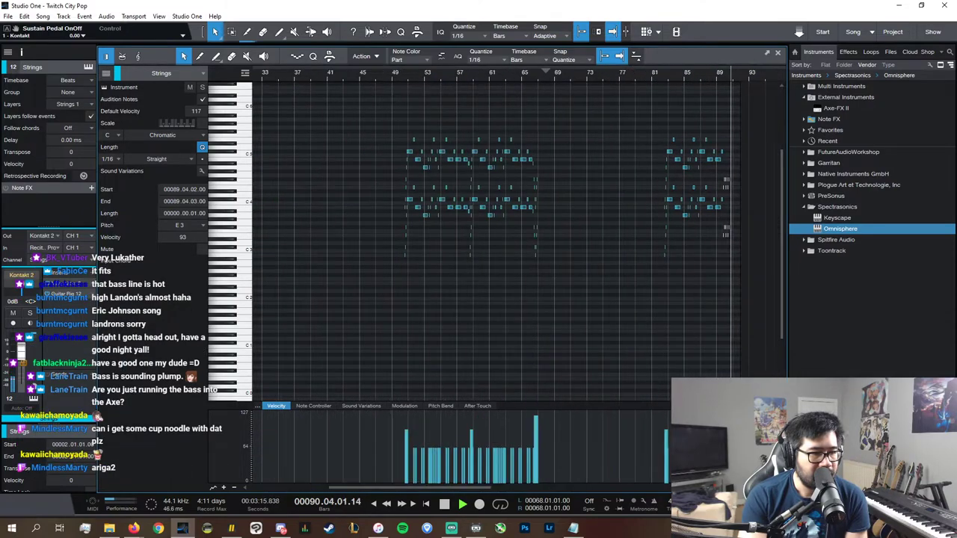
pyautogui.press('space')
pyautogui.click(530, 75)
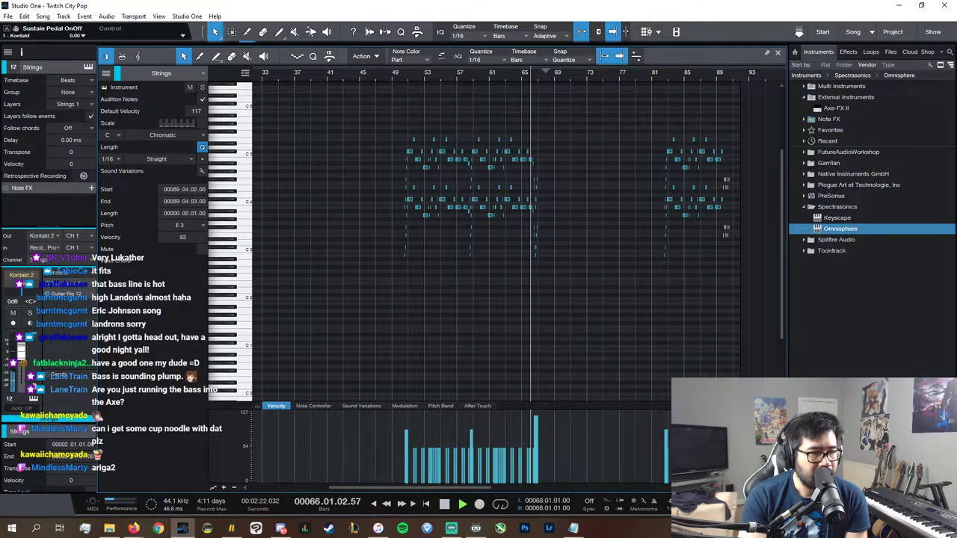
pyautogui.press('e')
pyautogui.press('e')
pyautogui.press('e')
pyautogui.press('e')
pyautogui.moveTo(626, 318); pyautogui.dragTo(529, 175)
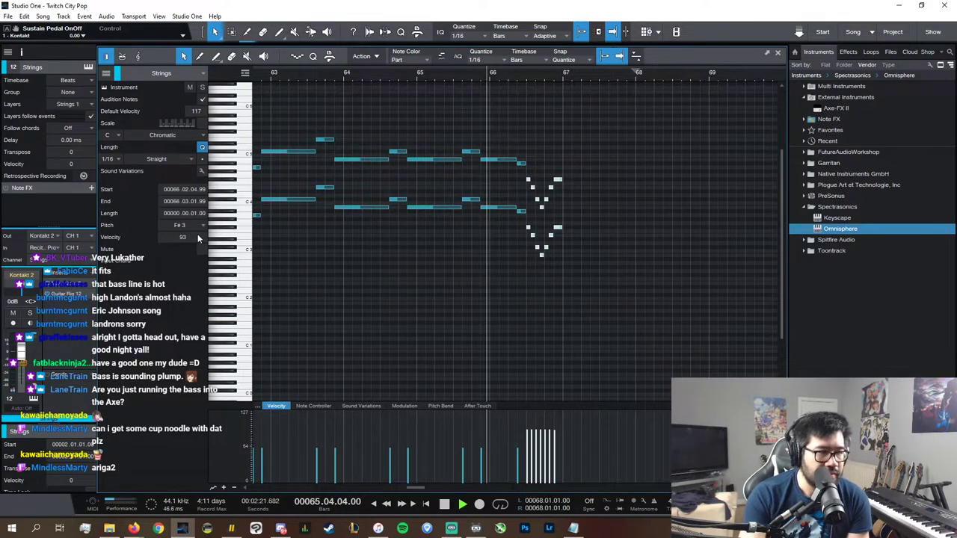
pyautogui.write('93')
pyautogui.press('Return')
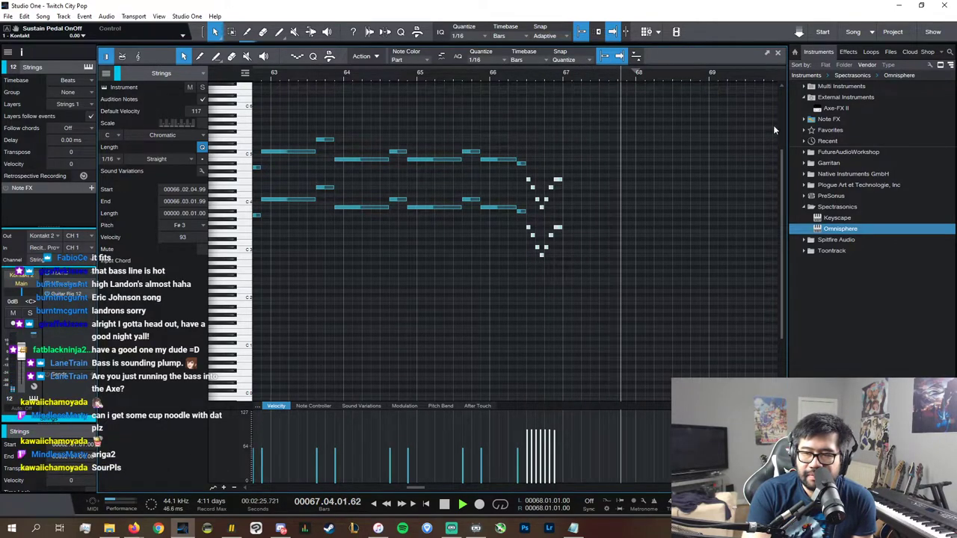
pyautogui.press('space')
# - Close the Strings editor and place the playhead at bar 2 near the song's start
pyautogui.press('w')
pyautogui.press('w')
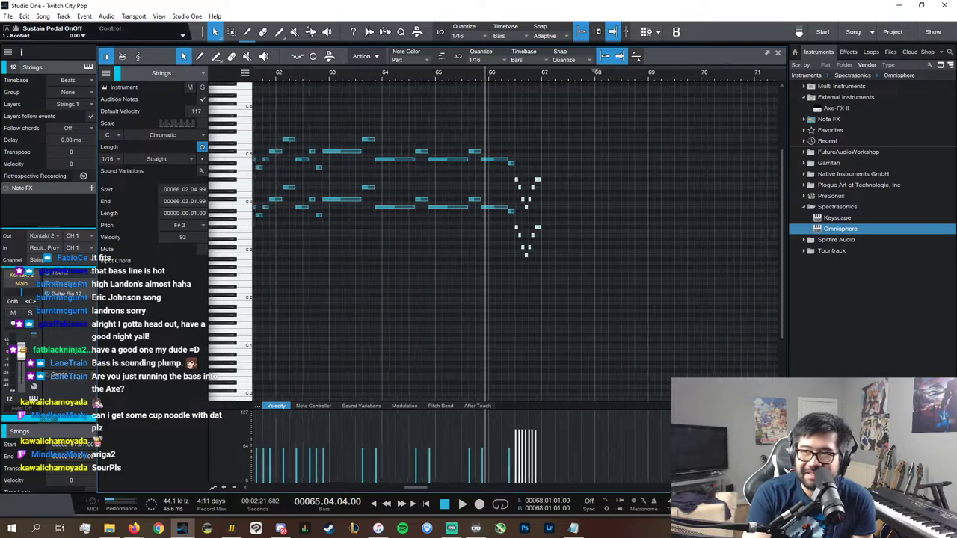
pyautogui.hscroll(5, 601, 489)
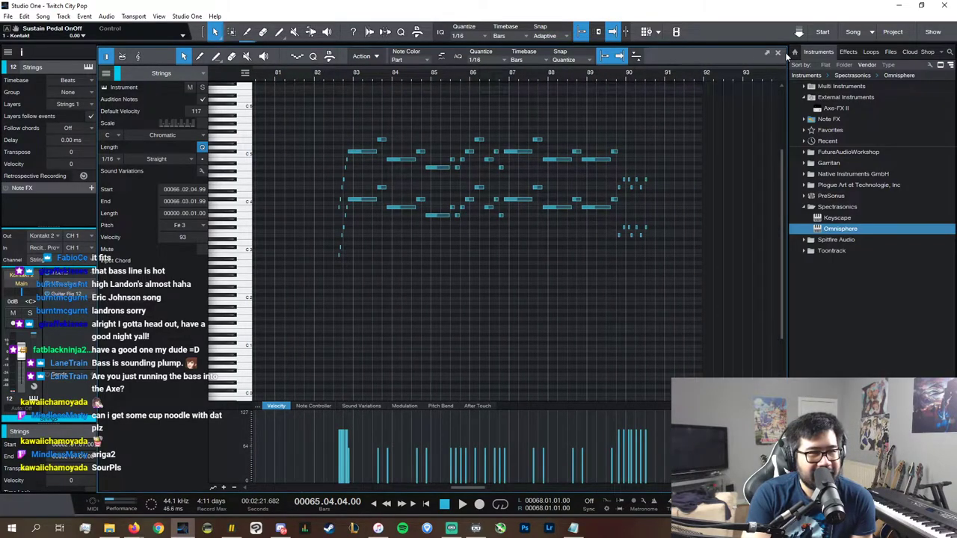
pyautogui.click(777, 53)
pyautogui.moveTo(440, 488); pyautogui.dragTo(279, 479)
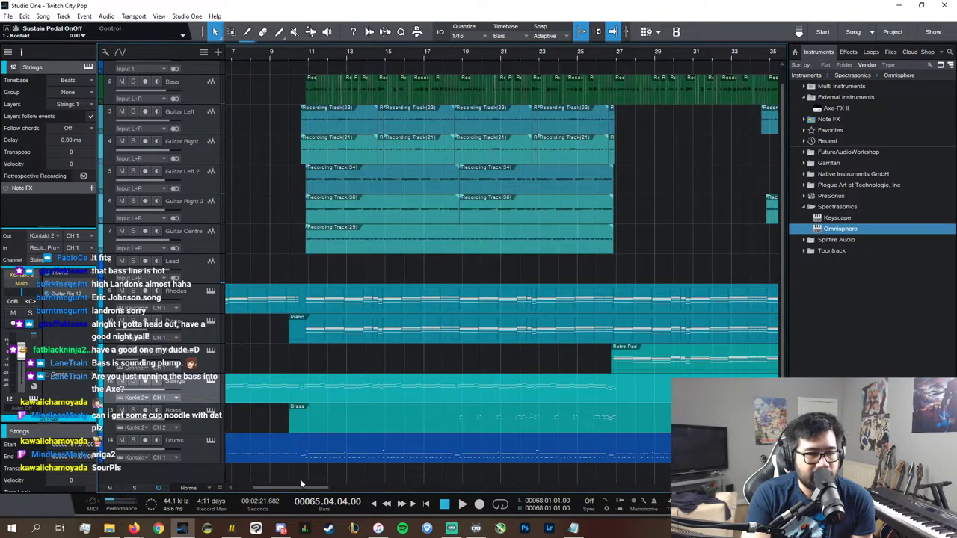
pyautogui.hscroll(-3, 300, 484)
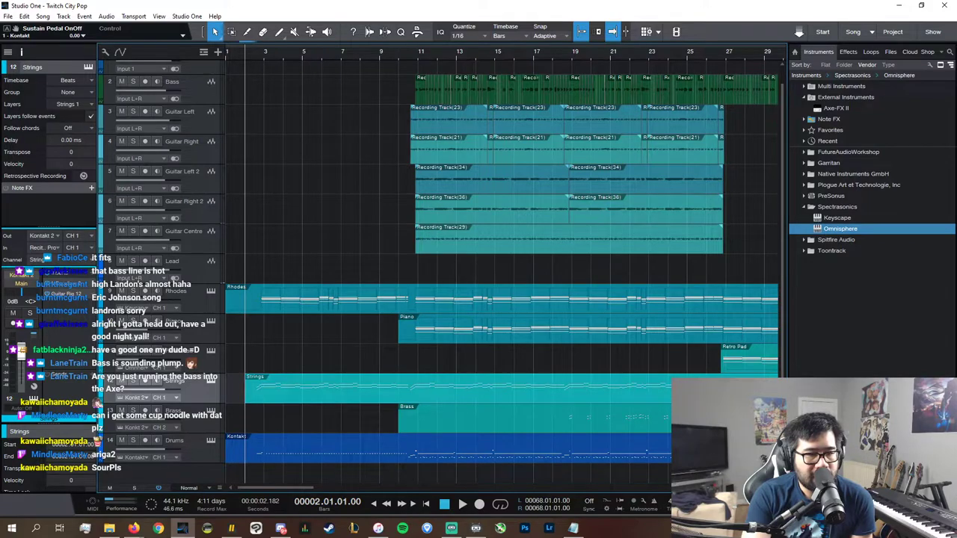
# - Set the output gain of FabFilter Saturn on the main output to 0 dB and close the plug-in and mixing console
pyautogui.press('F3')
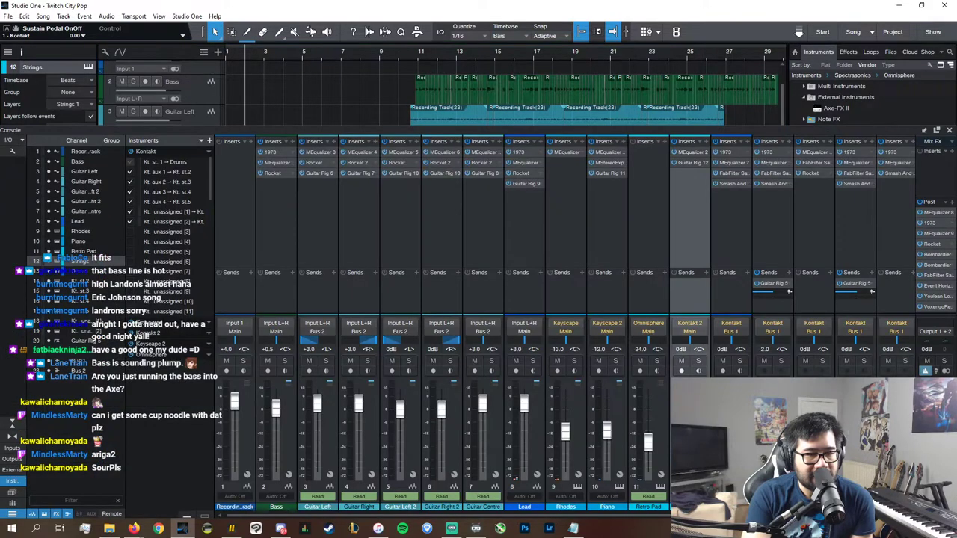
pyautogui.click(935, 276)
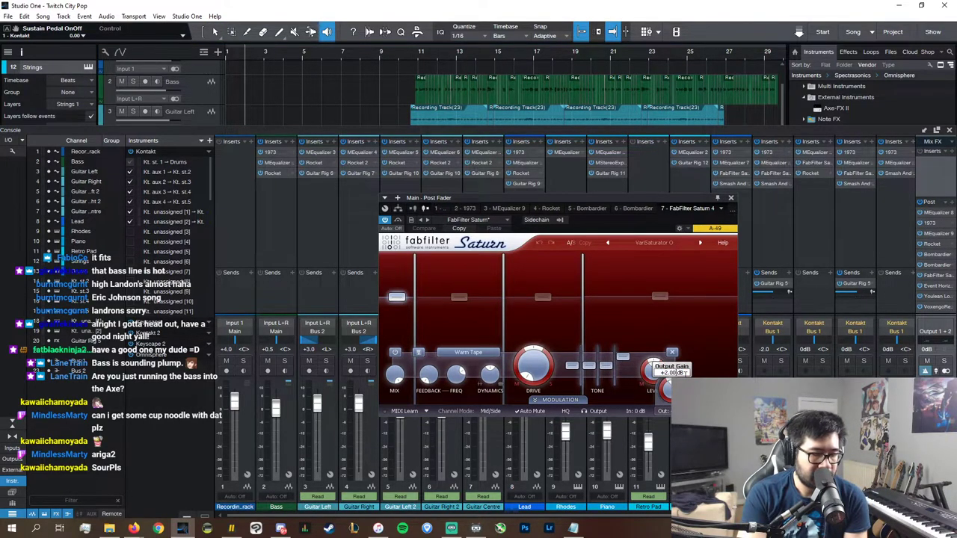
pyautogui.click(733, 210)
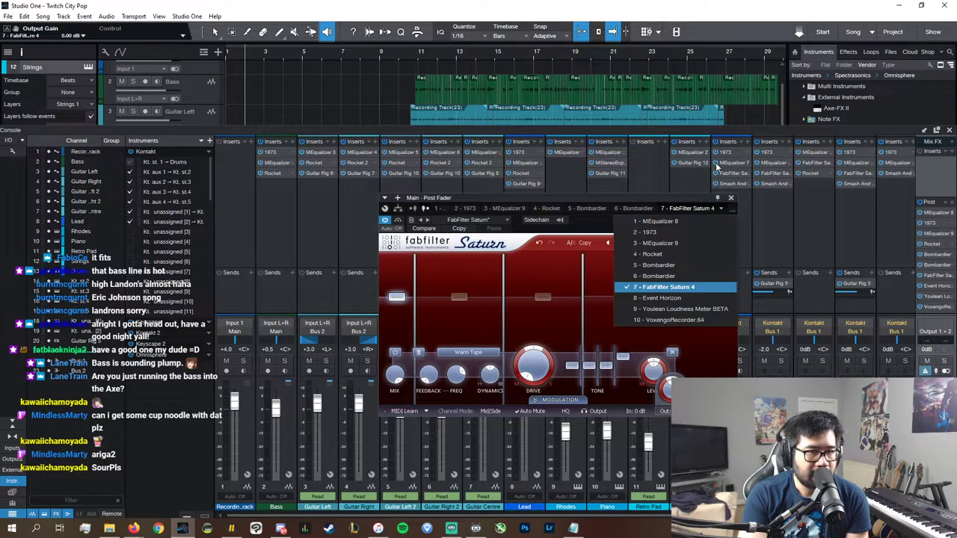
pyautogui.click(740, 200)
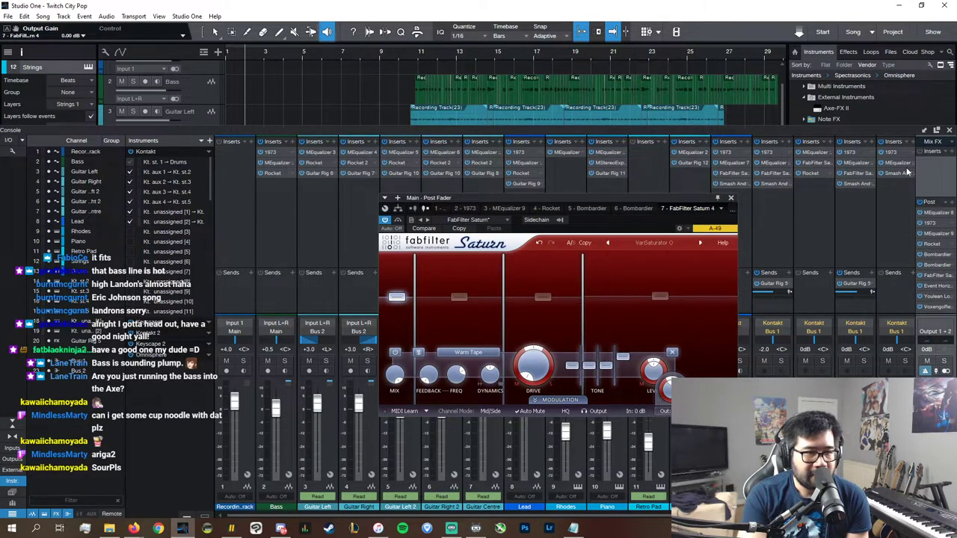
pyautogui.click(950, 131)
pyautogui.click(731, 198)
# - Play the song from bar 2 and set Phaser Nine's depth to about 2.2 and color to 5.11 in the Lead track's Guitar Rig
pyautogui.press('space')
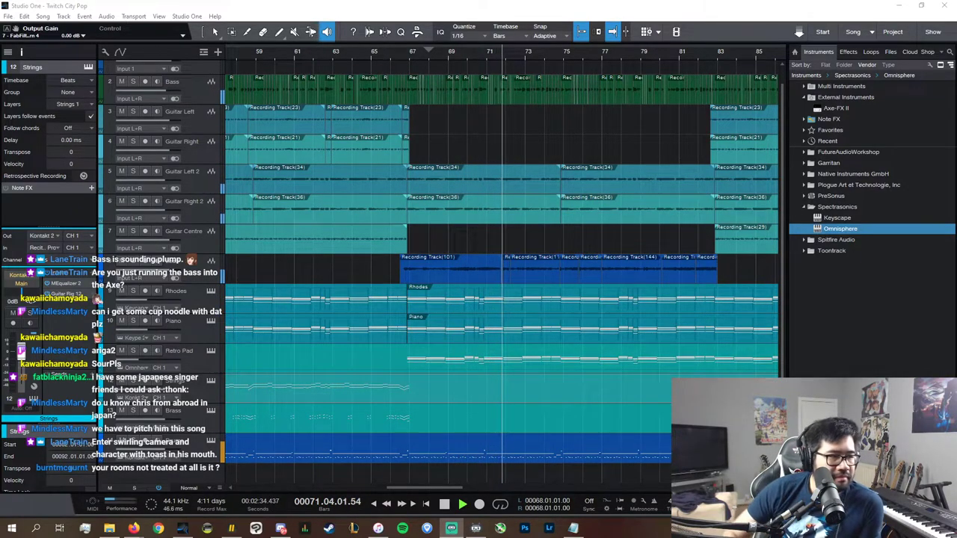
pyautogui.click(177, 274)
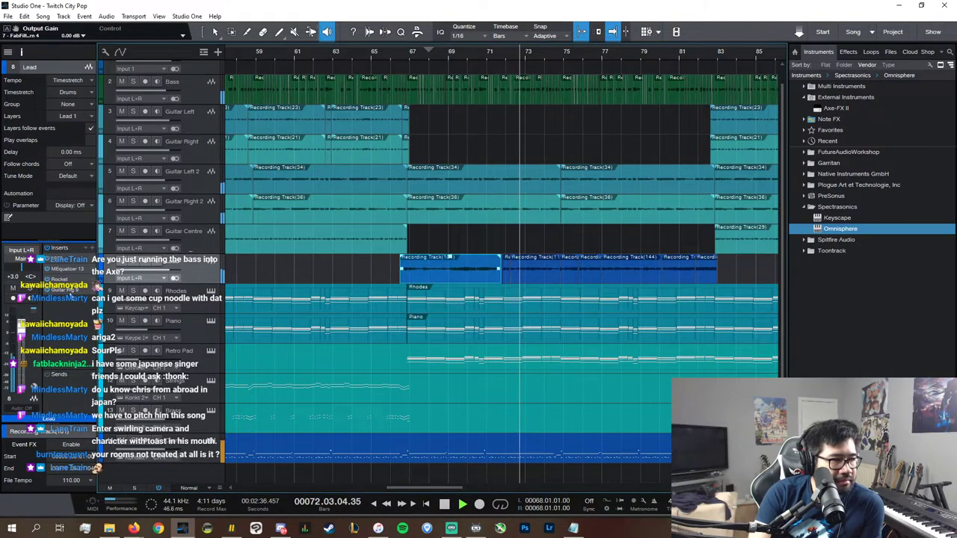
pyautogui.doubleClick(68, 291)
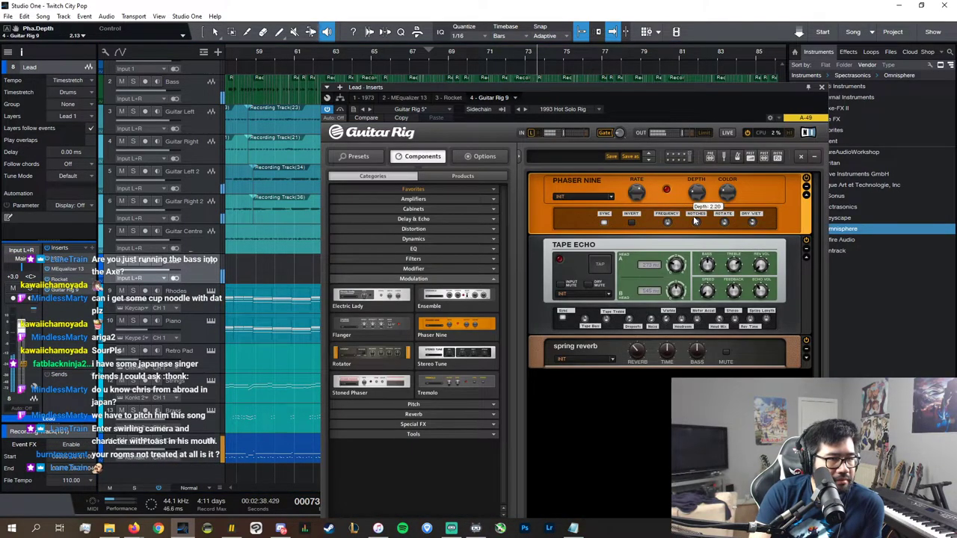
pyautogui.moveTo(732, 192); pyautogui.dragTo(732, 178)
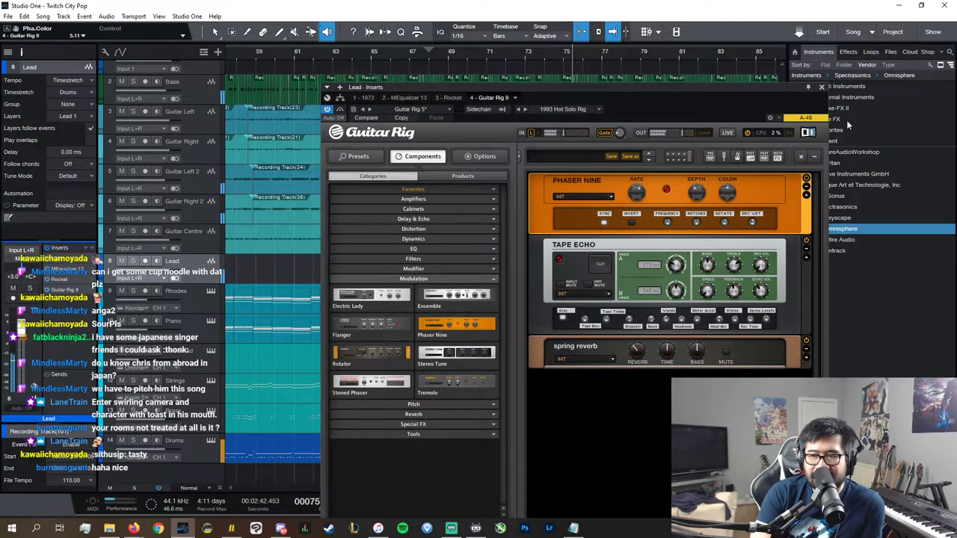
pyautogui.click(822, 88)
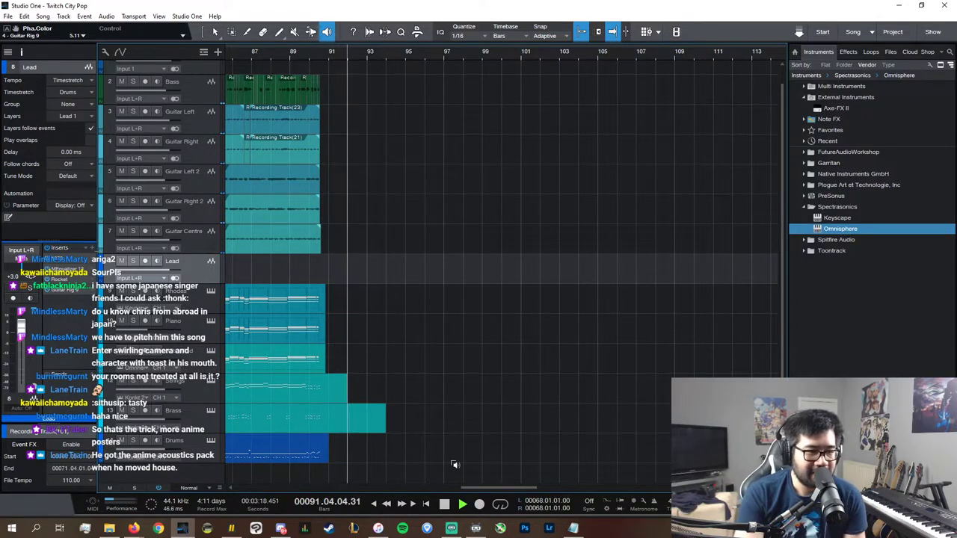
# - Switch back to the Arrow tool, stop playback after the song's ending and save the song
pyautogui.click(215, 31)
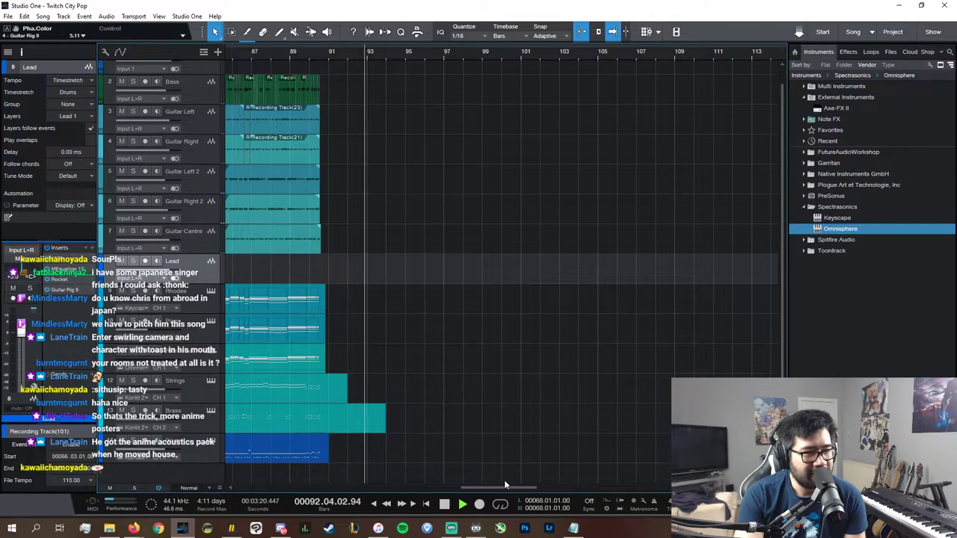
pyautogui.press('space')
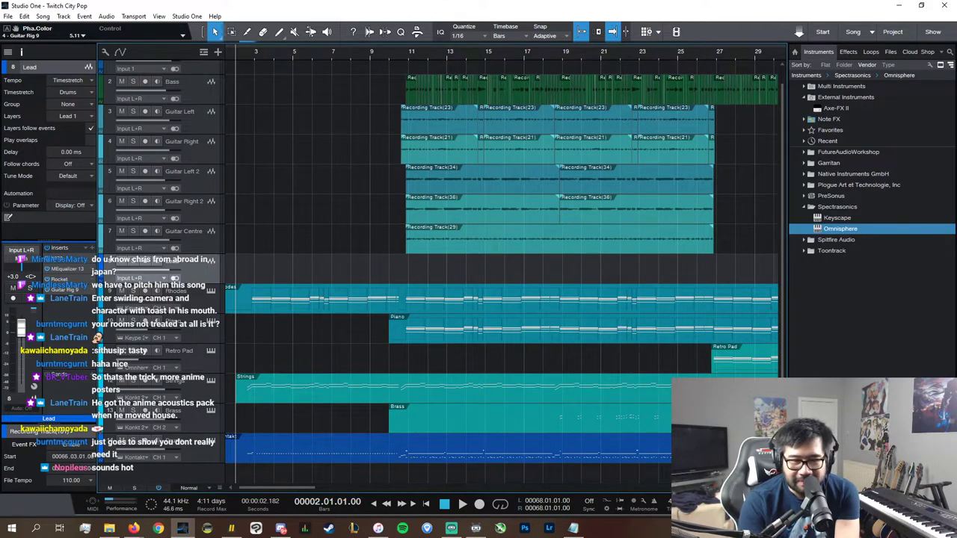
pyautogui.hotkey('ctrl', 's')
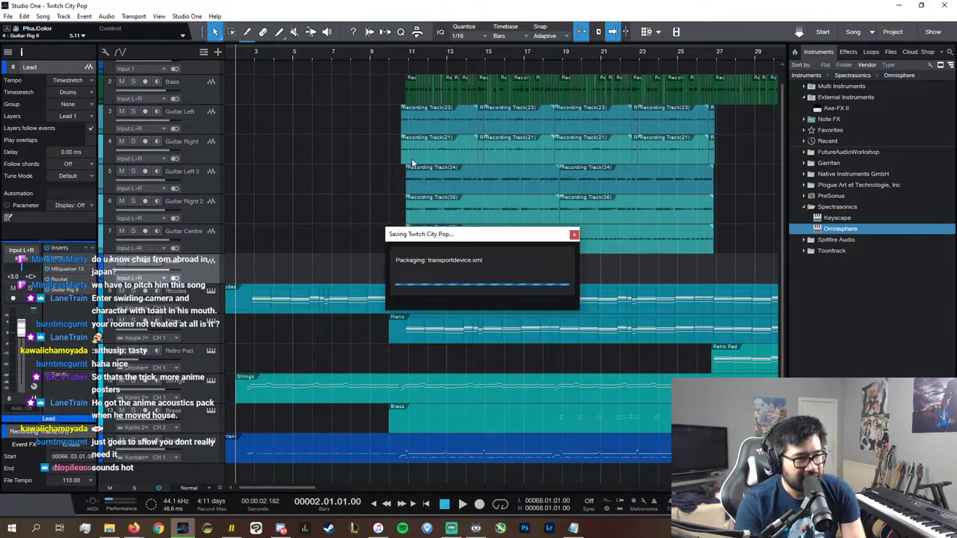